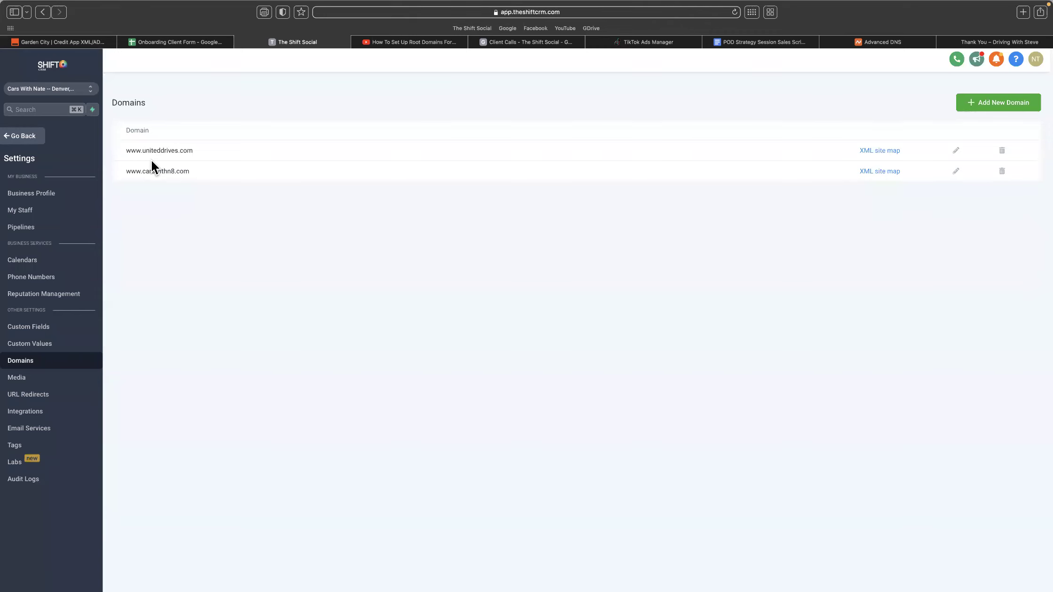
# - Leave the domain settings and look through the unread messages in Conversations
pyautogui.click(26, 137)
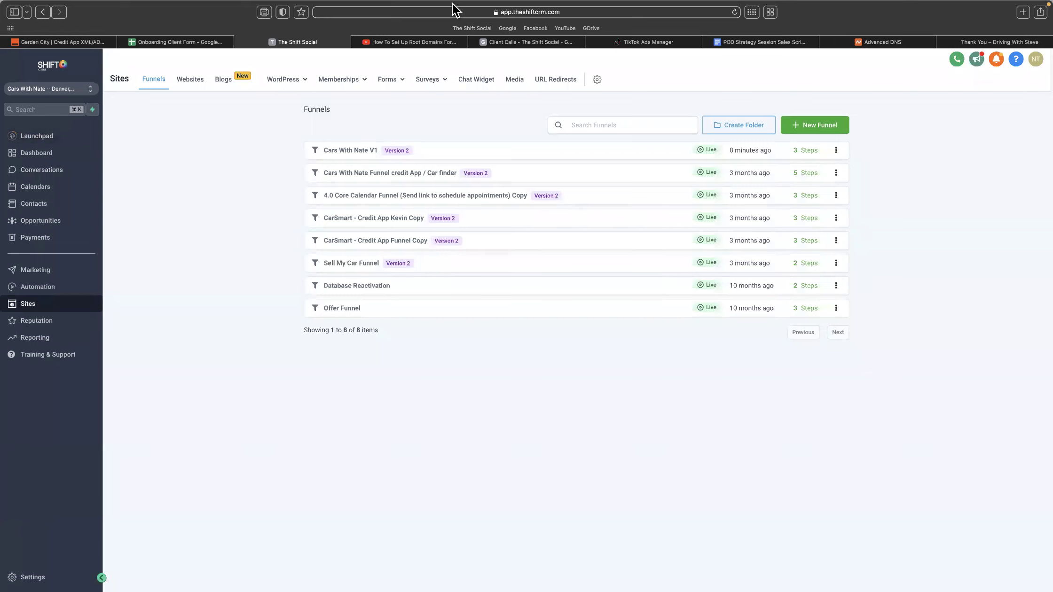
pyautogui.moveTo(454, 5)
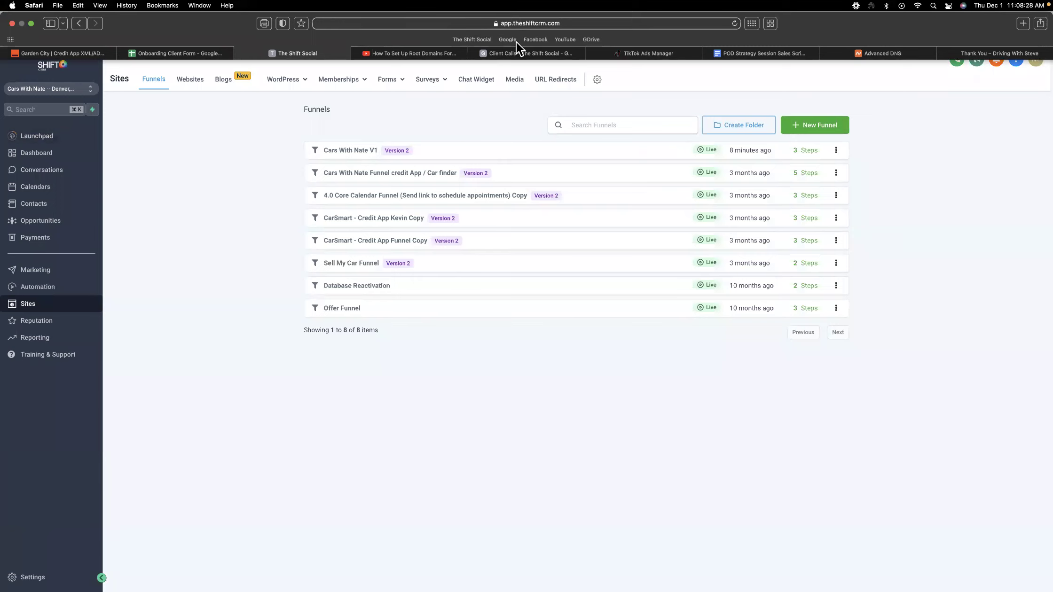
pyautogui.press('XF86AudioRaiseVolume')
pyautogui.click(48, 173)
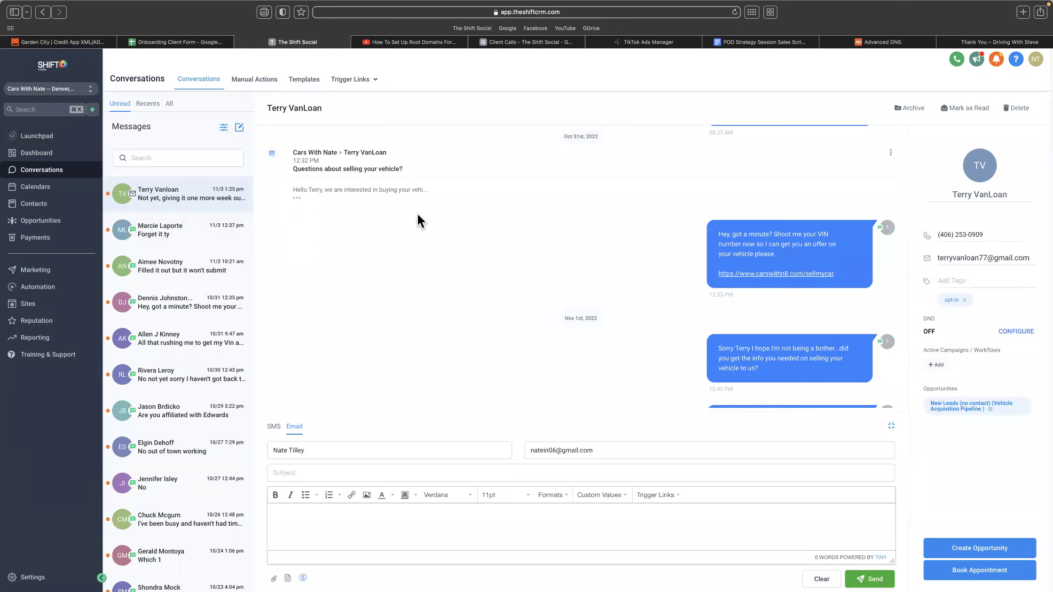
pyautogui.scroll(-10, 418, 209)
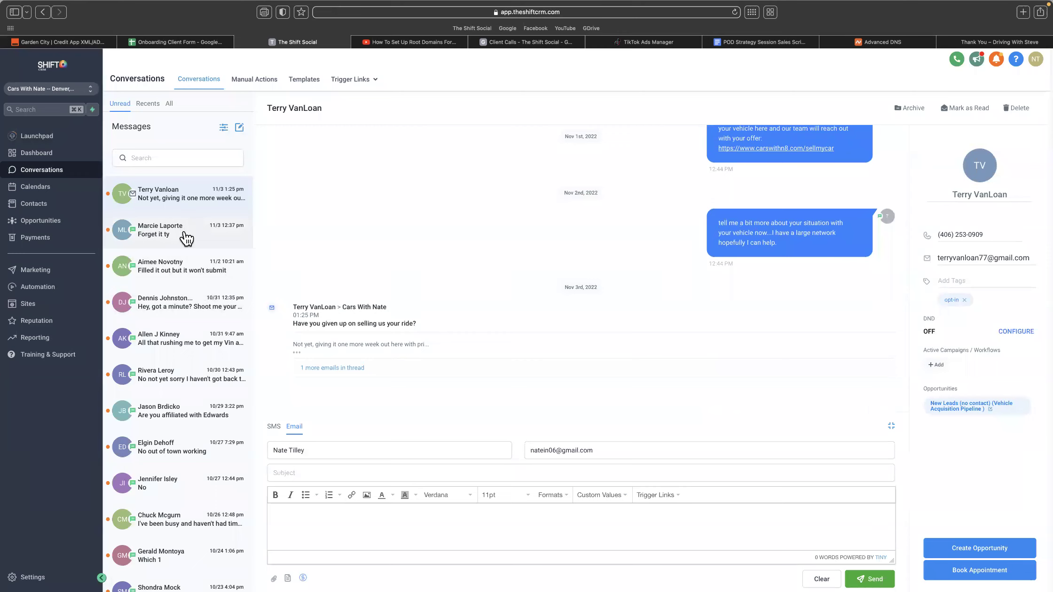
pyautogui.scroll(-4, 186, 239)
pyautogui.scroll(-3, 186, 243)
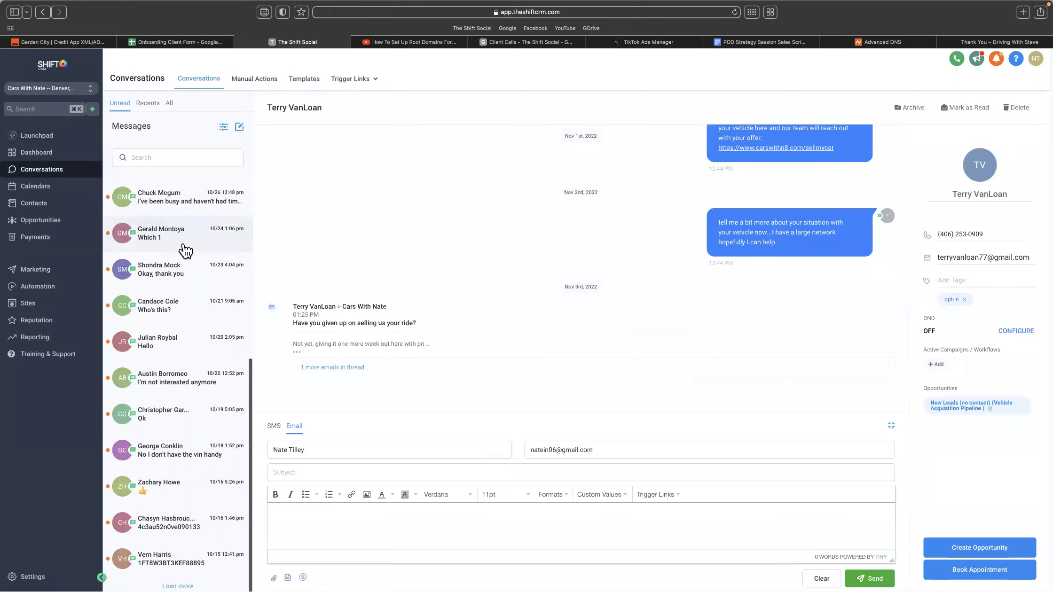
# - Look over the opportunities and conversations areas, as well as the workflows and campaigns in Automation
pyautogui.click(40, 225)
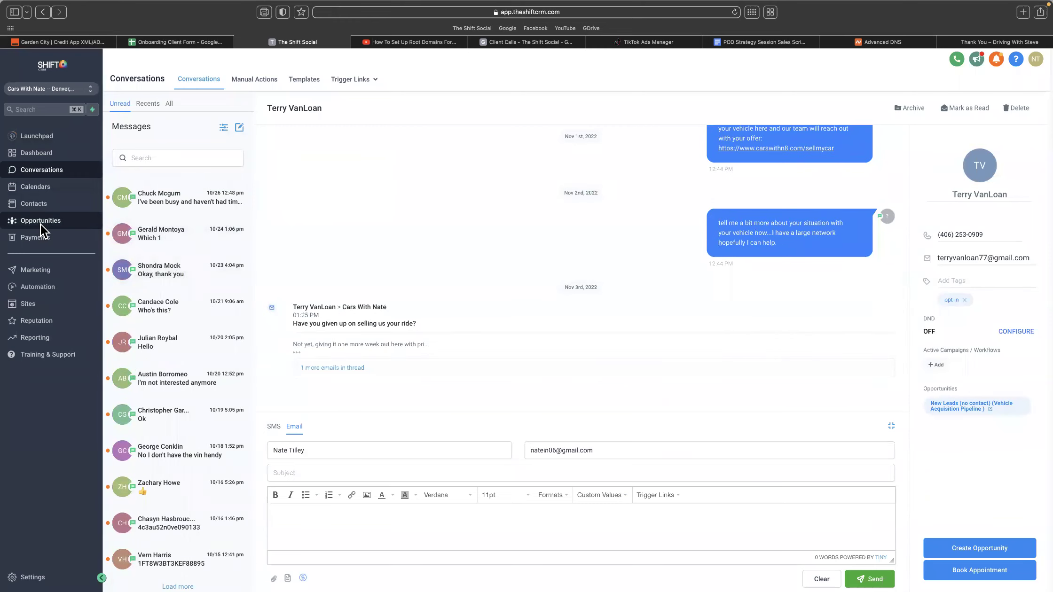
pyautogui.click(37, 171)
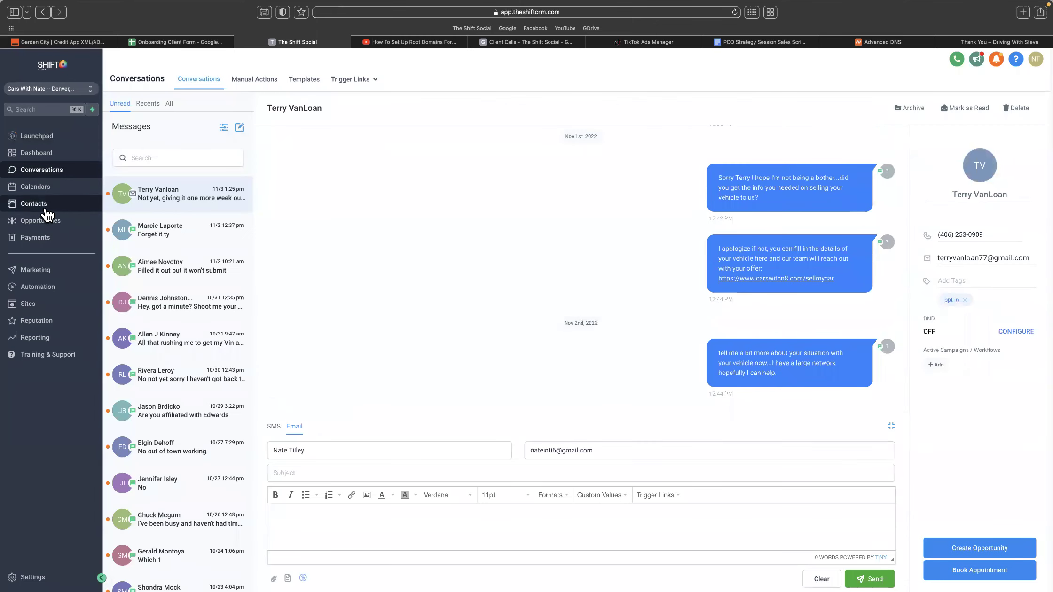
pyautogui.click(38, 287)
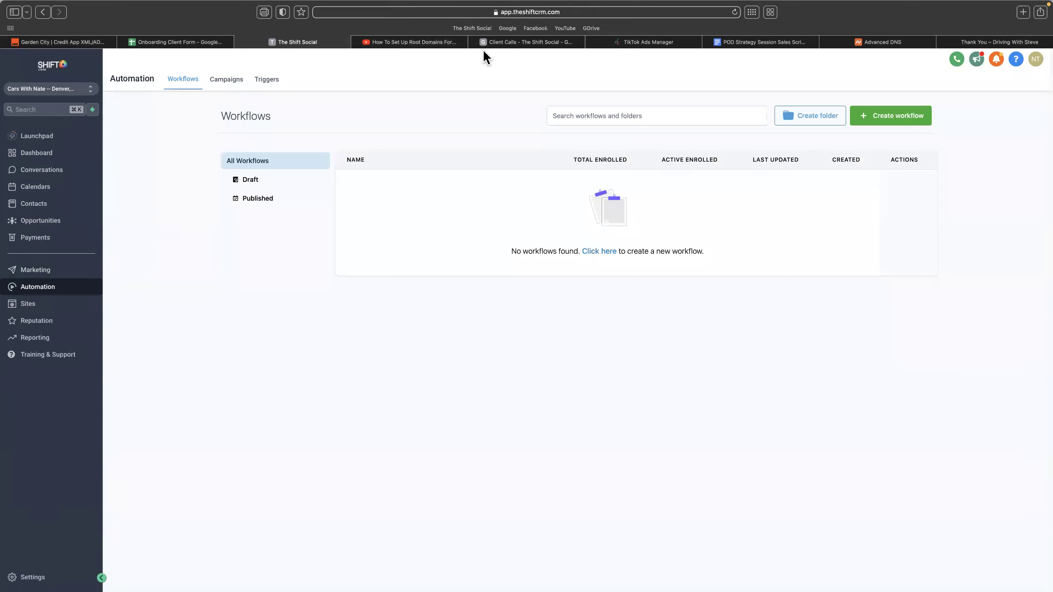
pyautogui.click(226, 81)
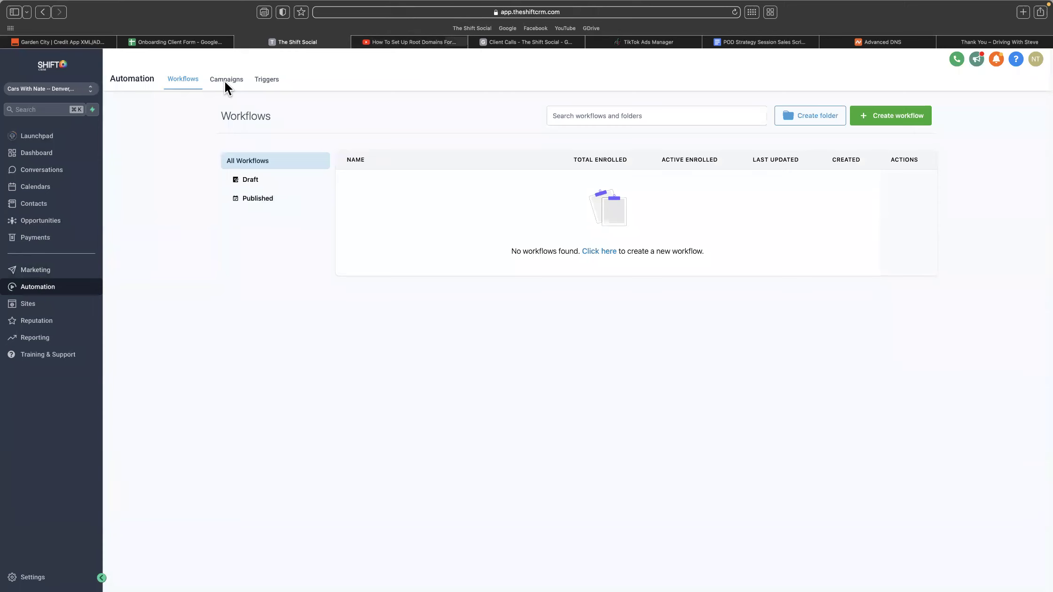
# - Open the home step of the Cars With Nate V1 funnel in the page editor
pyautogui.click(42, 304)
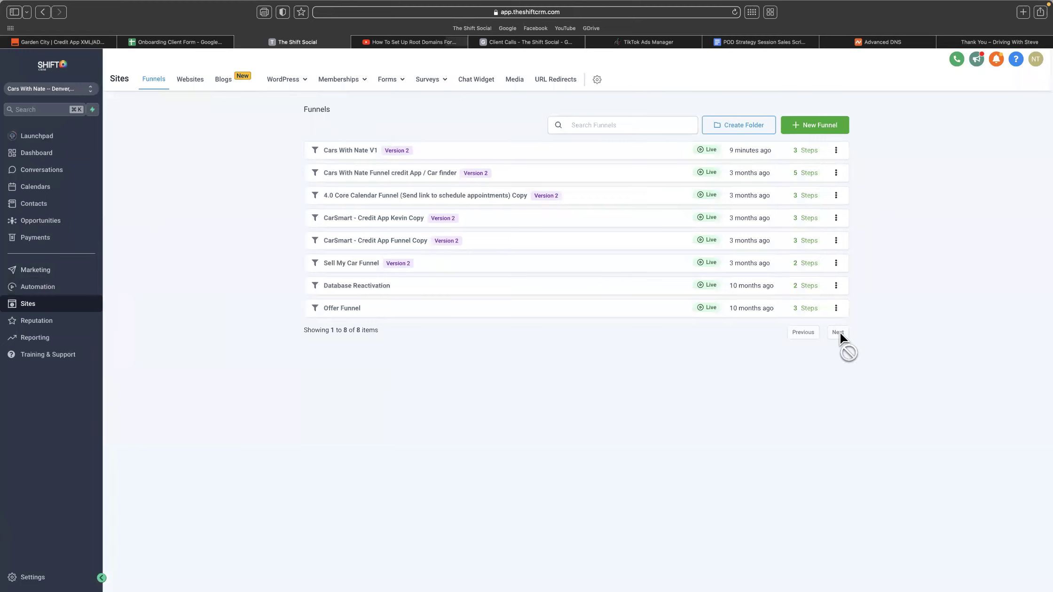
pyautogui.click(348, 149)
pyautogui.click(42, 12)
pyautogui.click(331, 150)
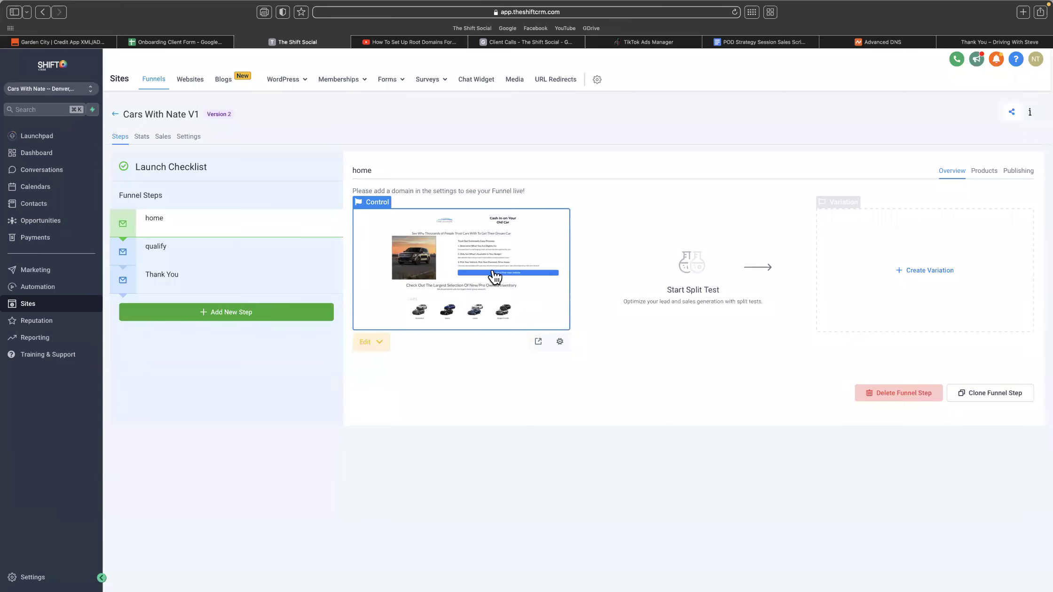
pyautogui.click(378, 347)
pyautogui.click(389, 371)
pyautogui.click(383, 346)
pyautogui.click(383, 361)
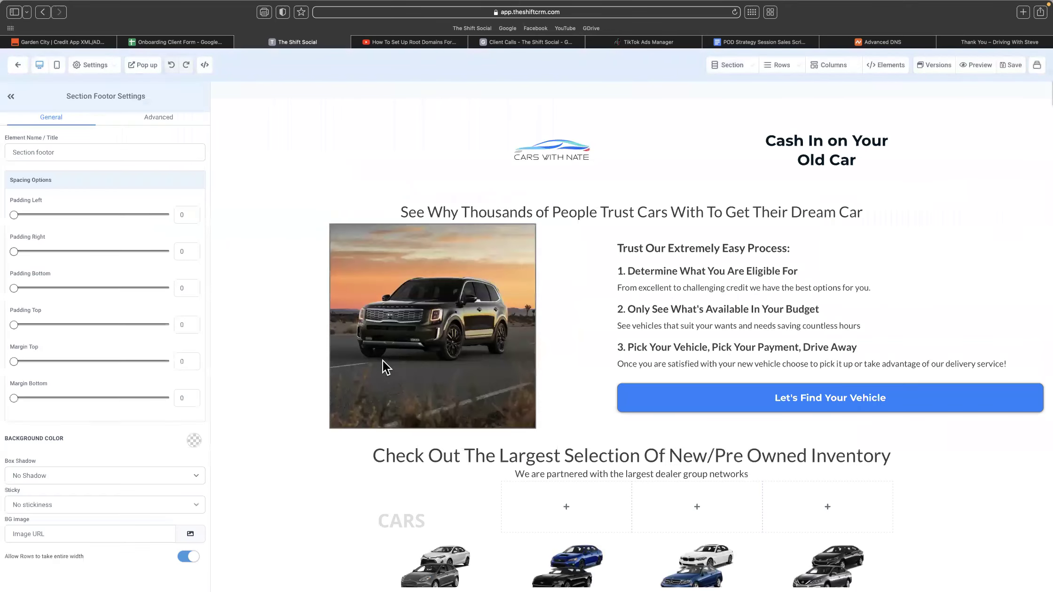
# - Replace the SUV photo beside the easy-process text with 6.png from the media library
pyautogui.click(412, 303)
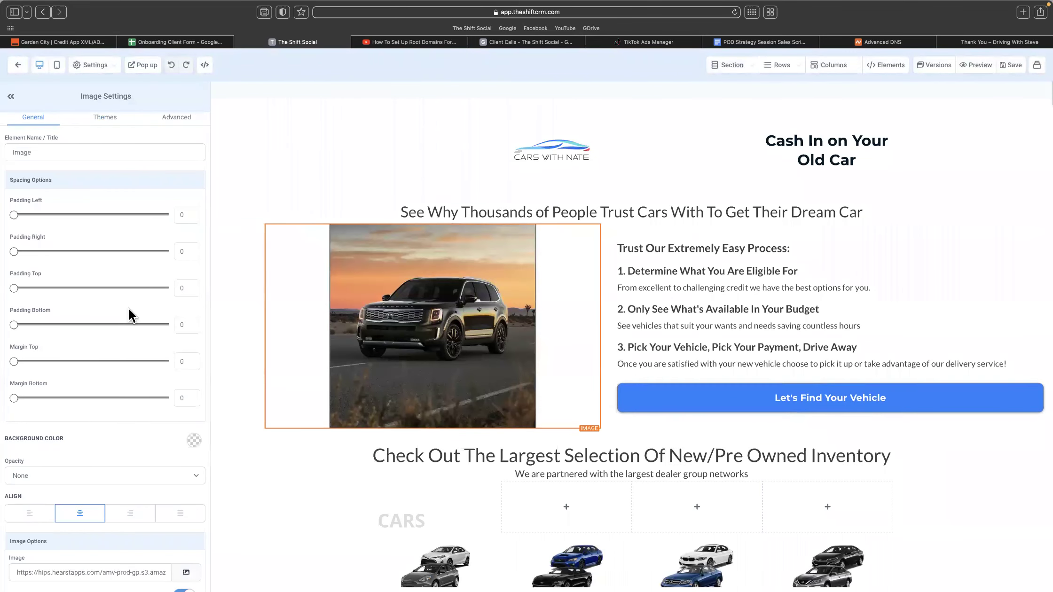
pyautogui.scroll(-5, 128, 318)
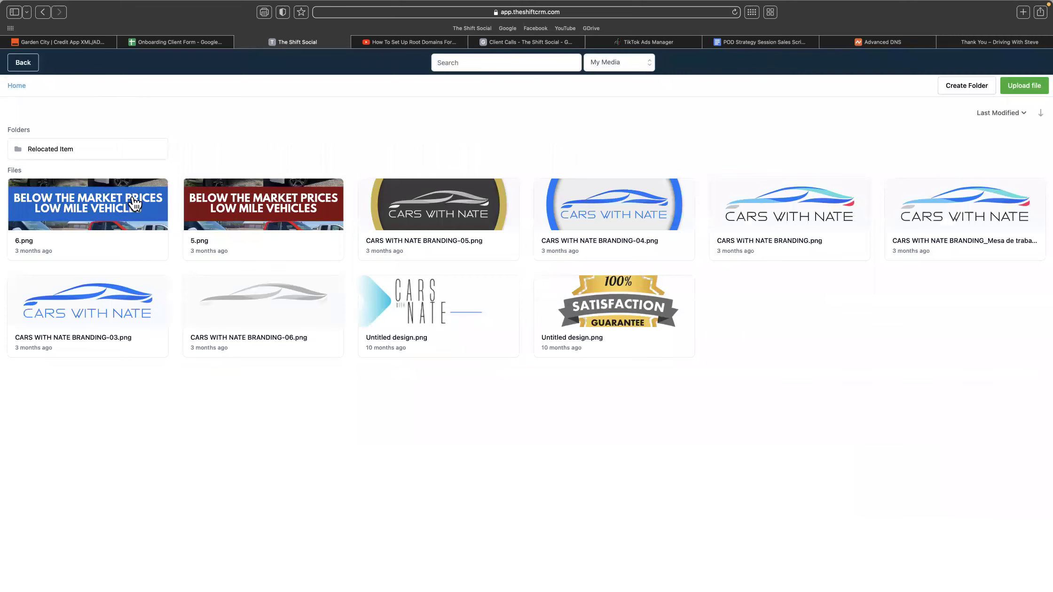
pyautogui.click(135, 203)
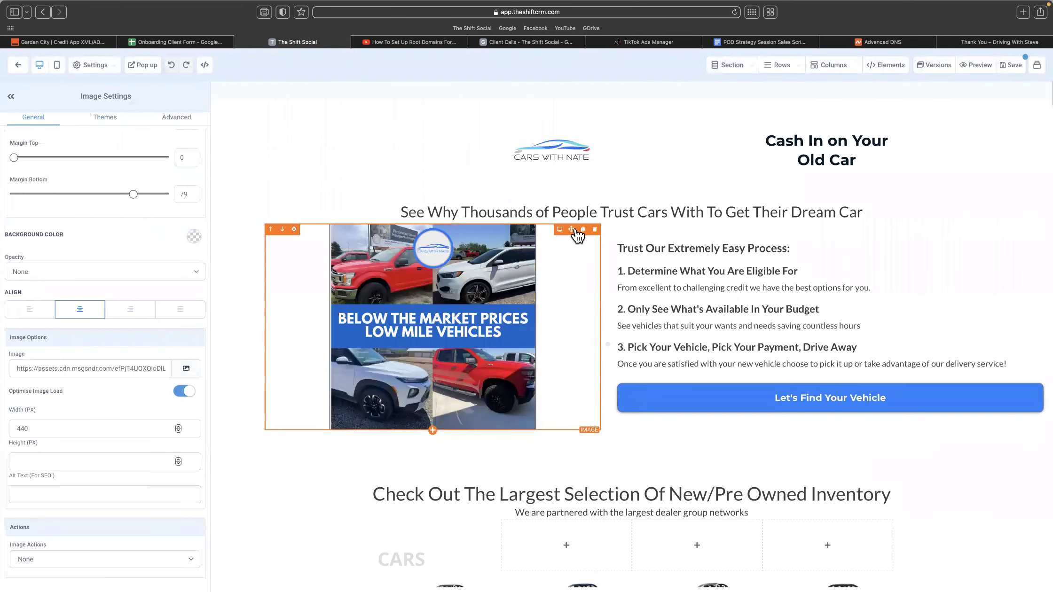
# - Browse the Relocated Item media folder for images that could replace the header logo, and return to the page
pyautogui.click(541, 155)
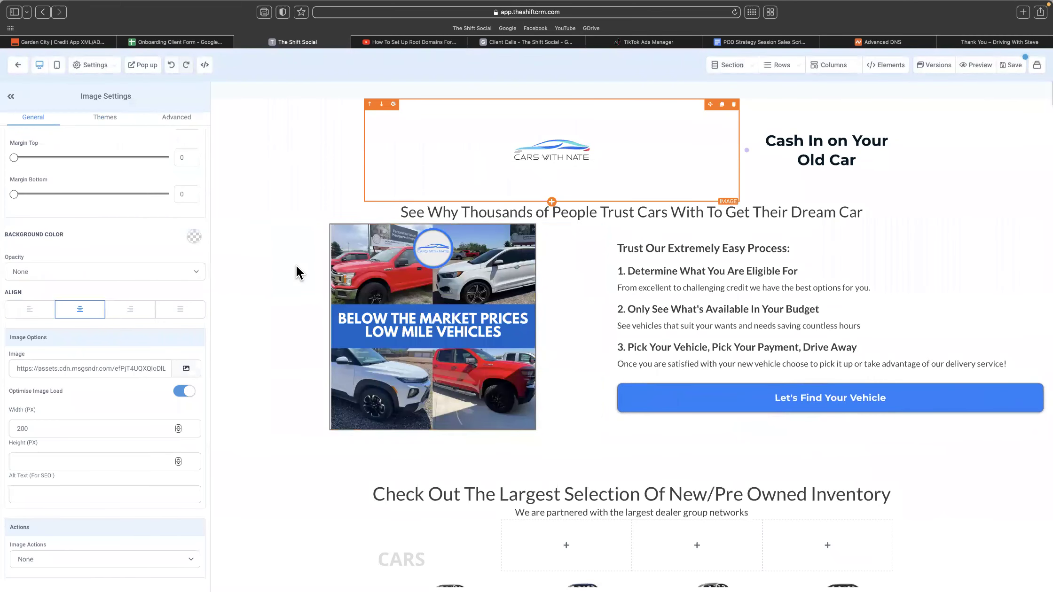
pyautogui.click(186, 369)
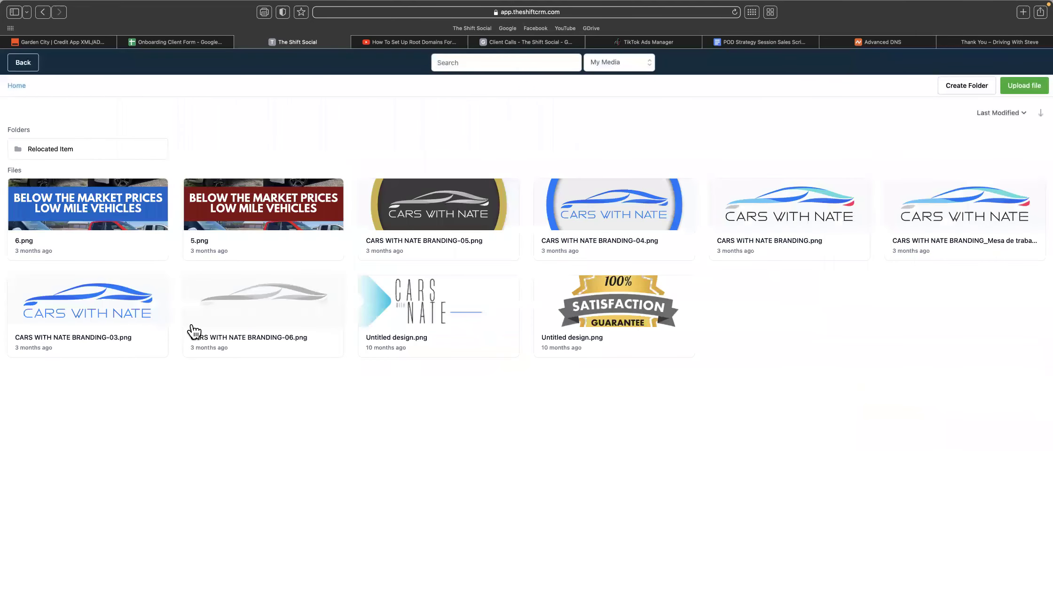
pyautogui.click(127, 150)
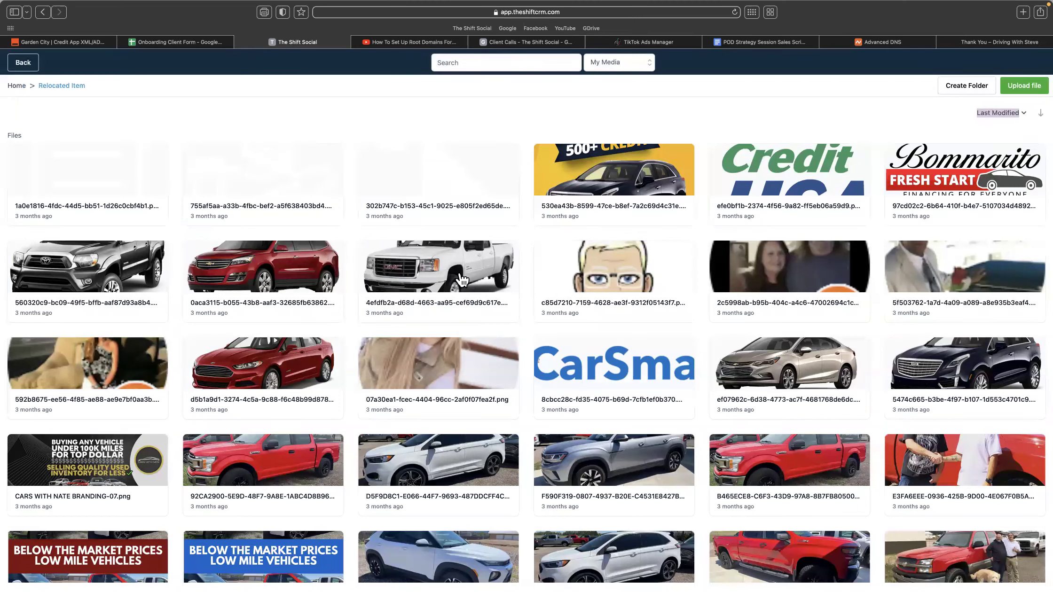
pyautogui.scroll(-10, 462, 281)
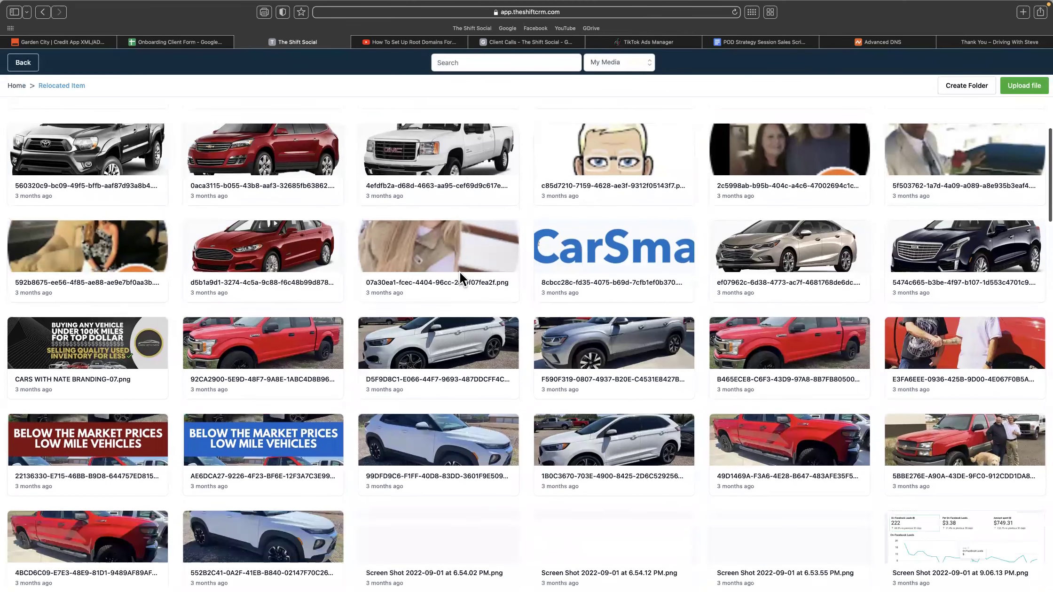
pyautogui.scroll(-2, 459, 271)
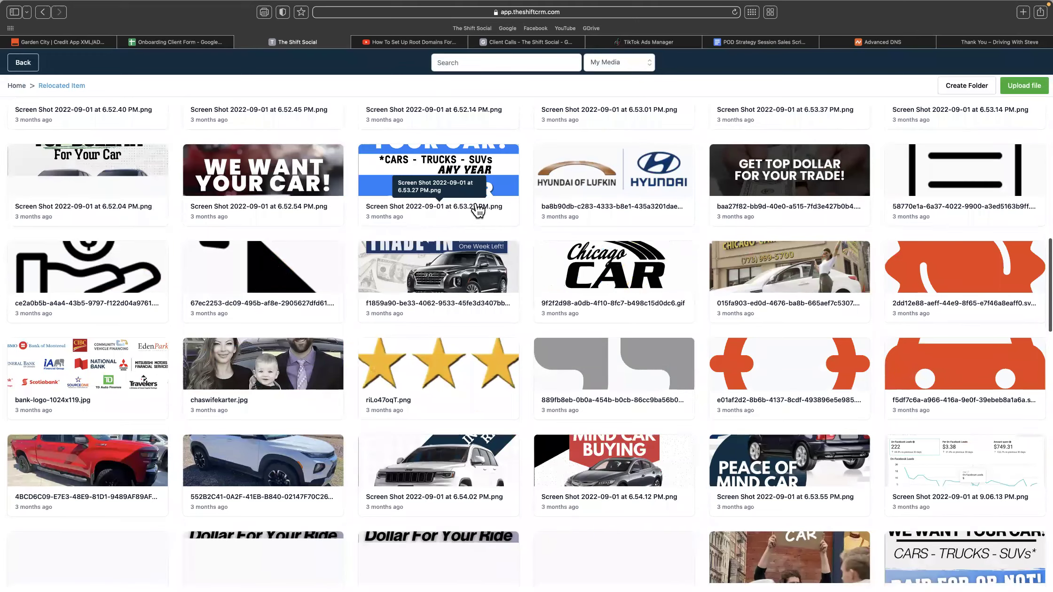
pyautogui.scroll(-5, 478, 214)
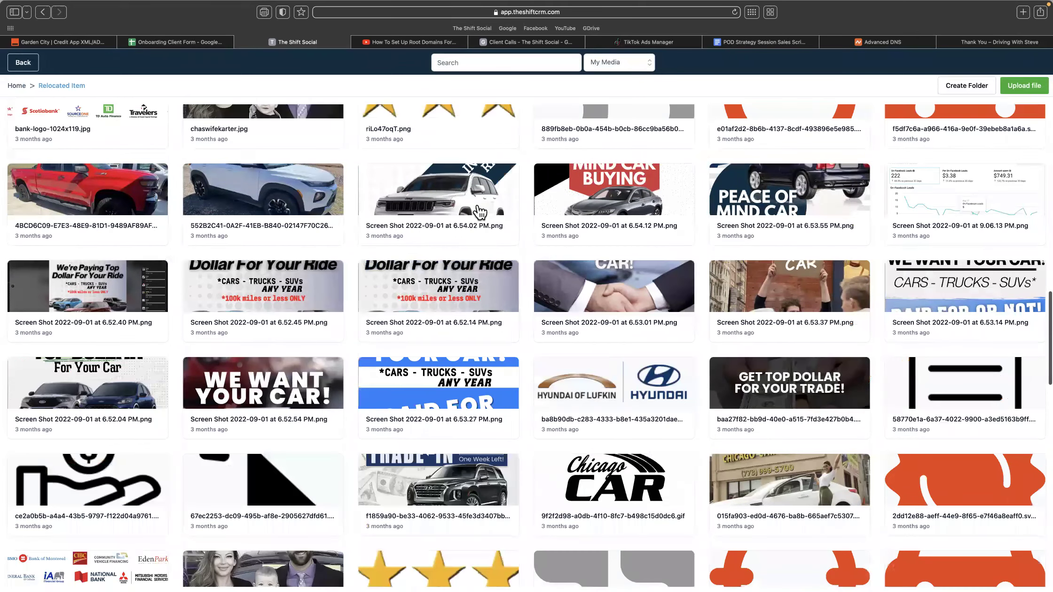
pyautogui.scroll(-8, 478, 207)
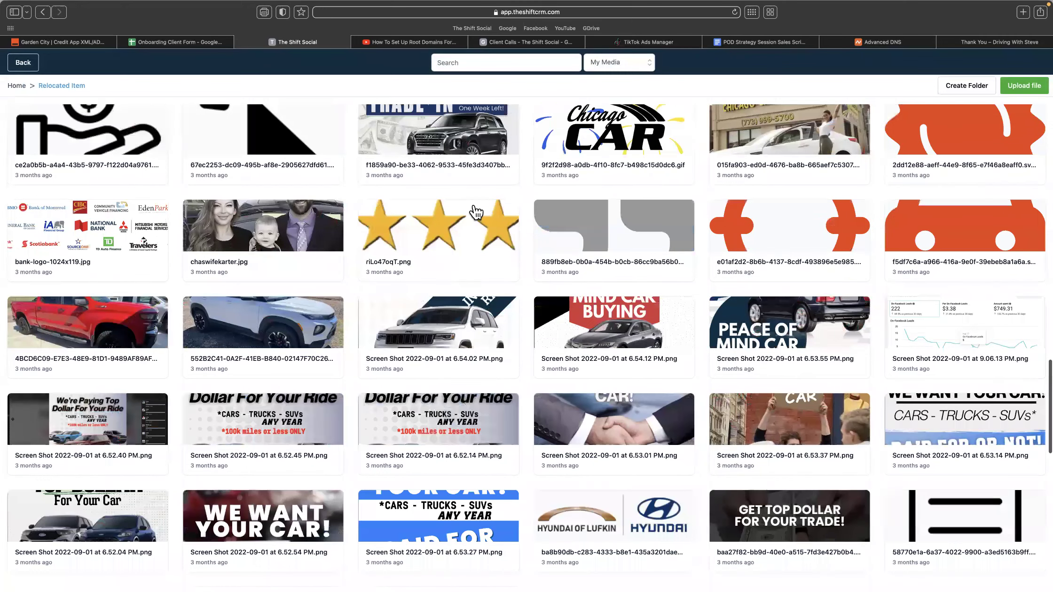
pyautogui.scroll(-3, 472, 203)
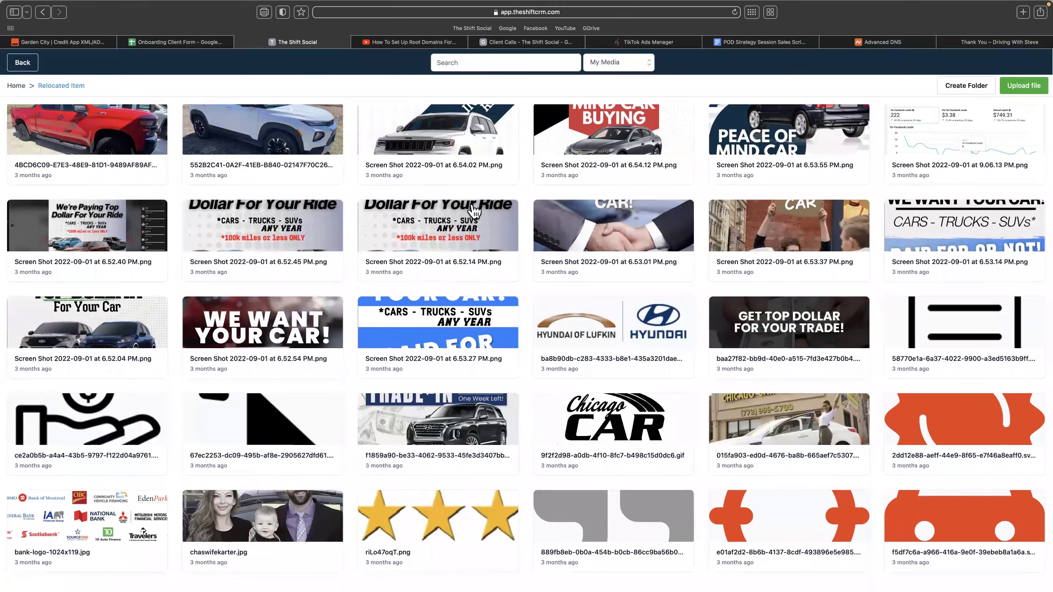
pyautogui.scroll(-5, 476, 209)
pyautogui.scroll(3, 478, 202)
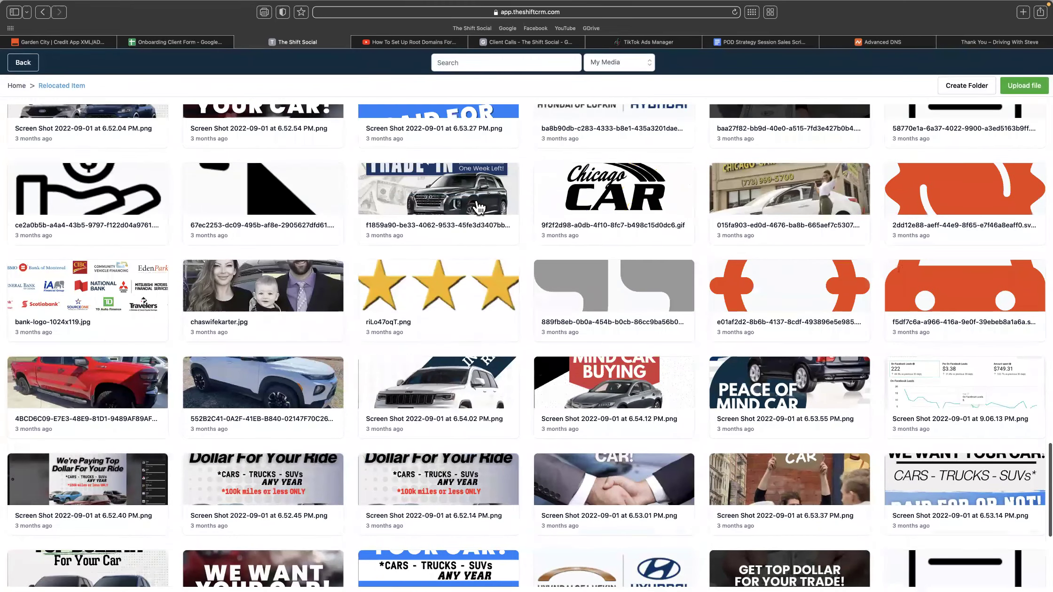
pyautogui.scroll(2, 477, 207)
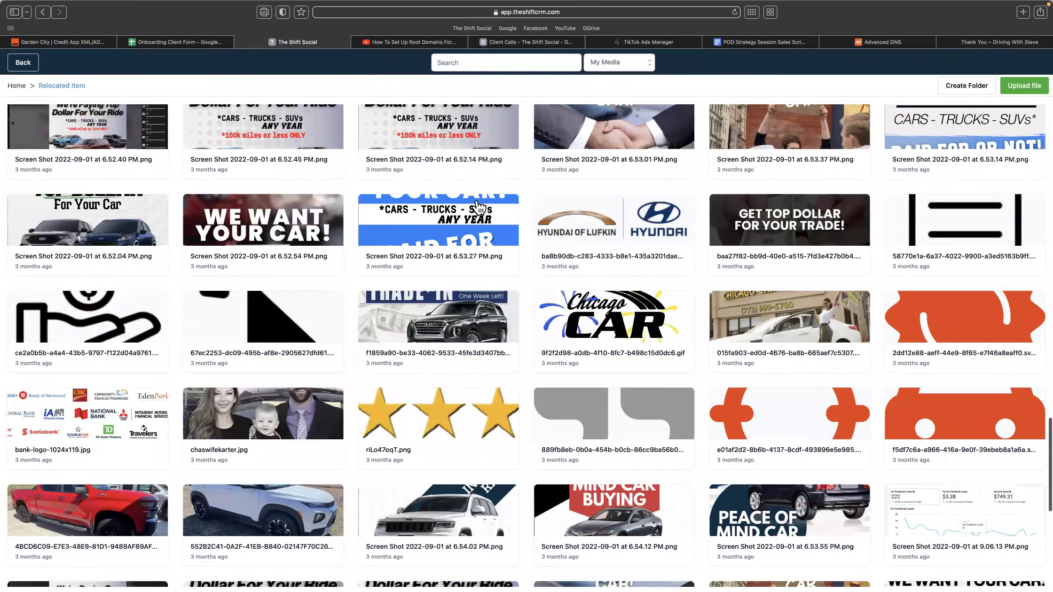
pyautogui.scroll(-2, 476, 199)
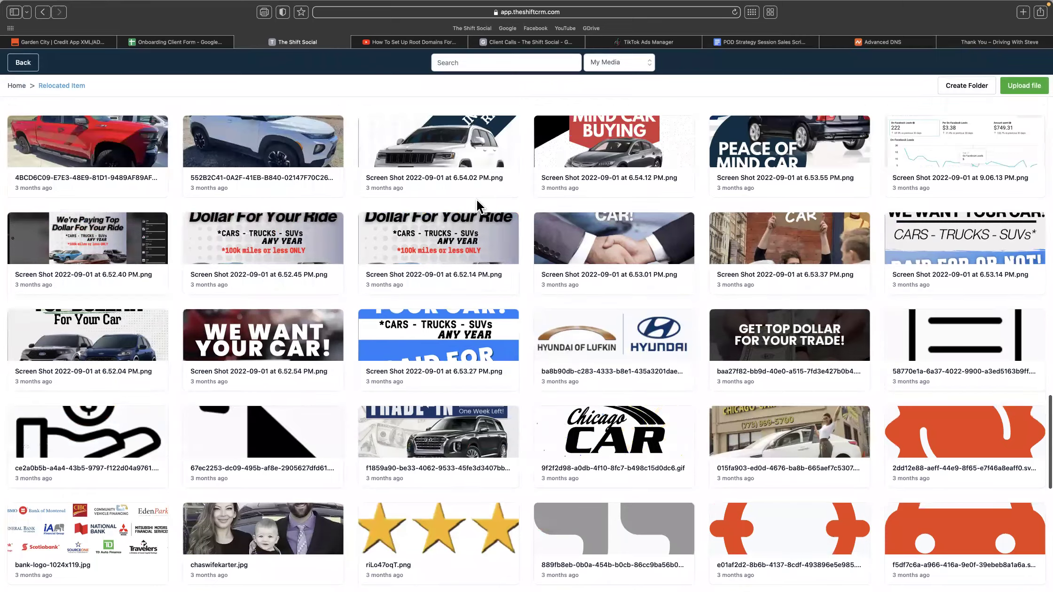
pyautogui.scroll(2, 477, 207)
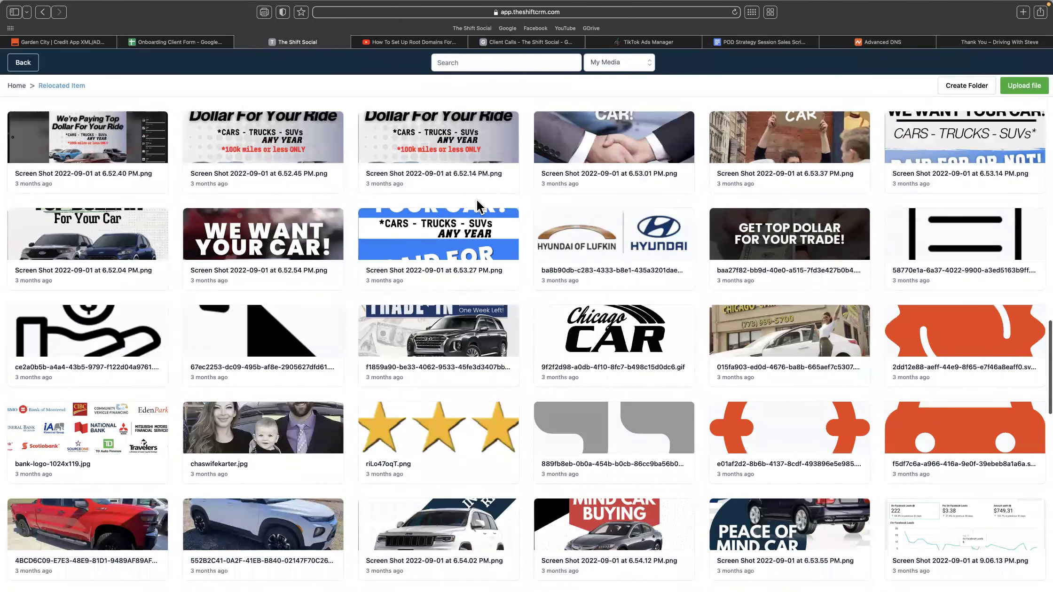
pyautogui.scroll(5, 479, 206)
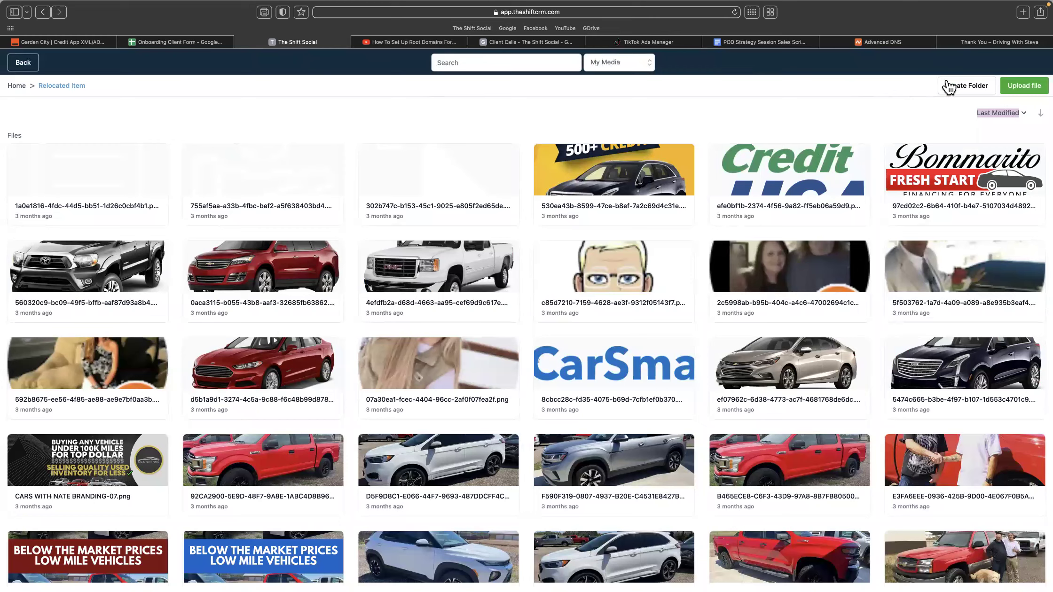
pyautogui.click(24, 65)
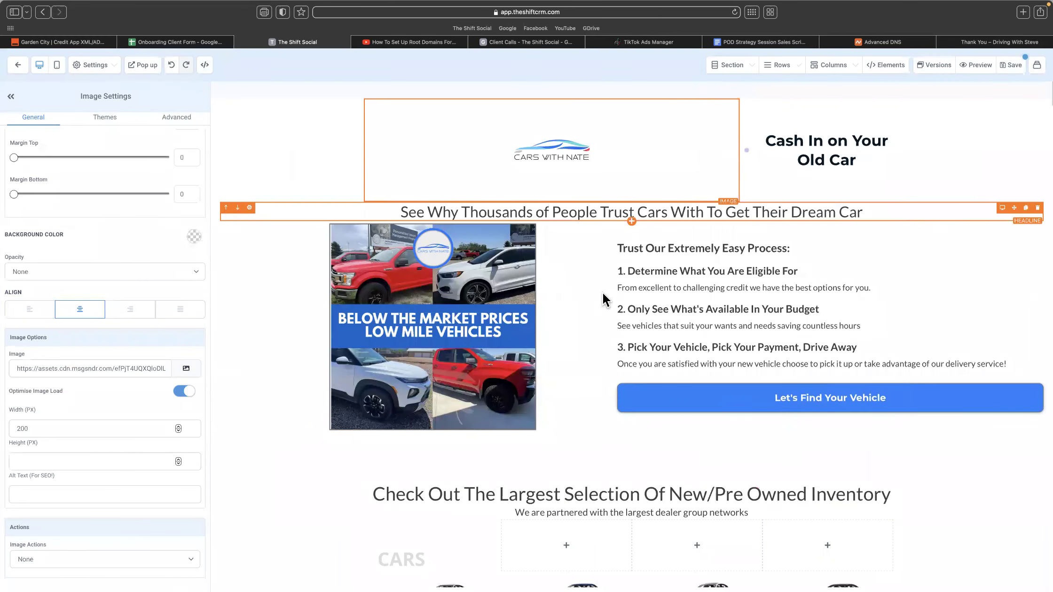
# - Examine the home page from the process headlines down to Who We Are, including the image settings of the first broken review picture
pyautogui.click(788, 272)
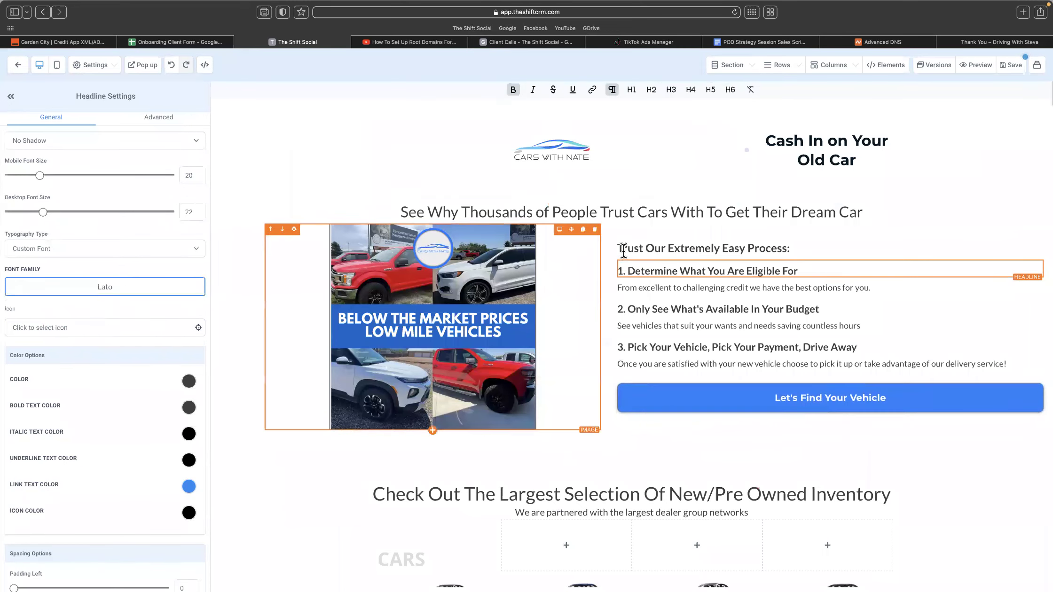
pyautogui.scroll(-10, 624, 258)
pyautogui.scroll(-8, 623, 259)
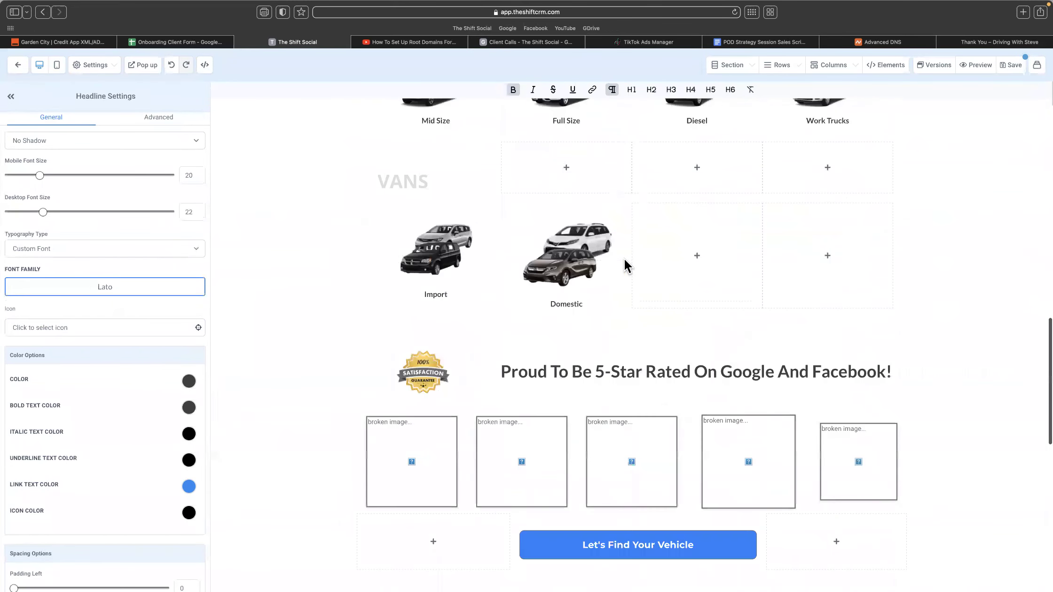
pyautogui.scroll(7, 604, 254)
pyautogui.scroll(1, 580, 207)
pyautogui.scroll(-10, 583, 211)
pyautogui.scroll(5, 588, 212)
pyautogui.scroll(-3, 586, 216)
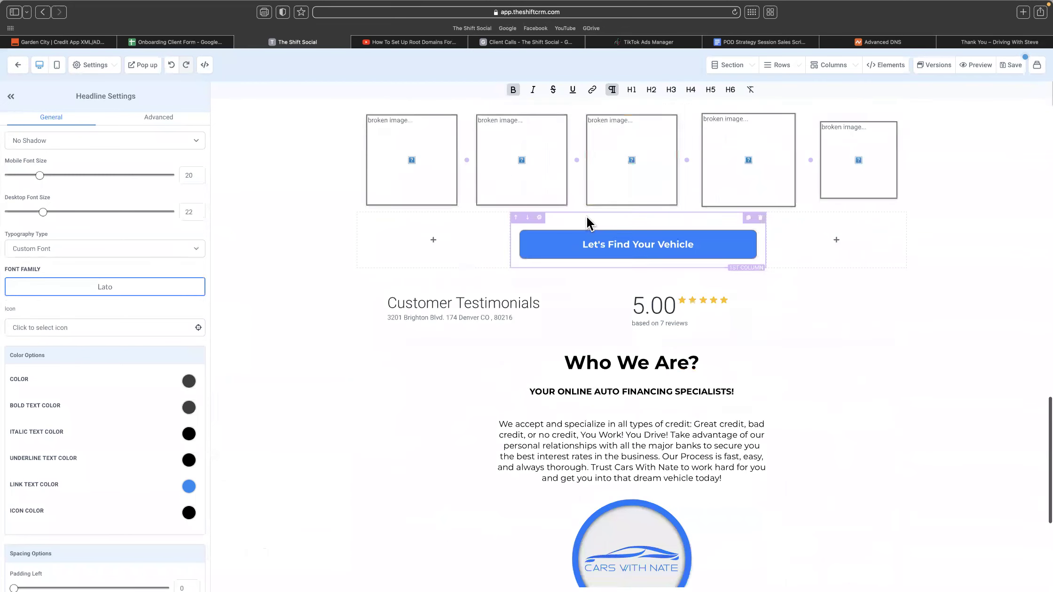
pyautogui.scroll(2, 541, 214)
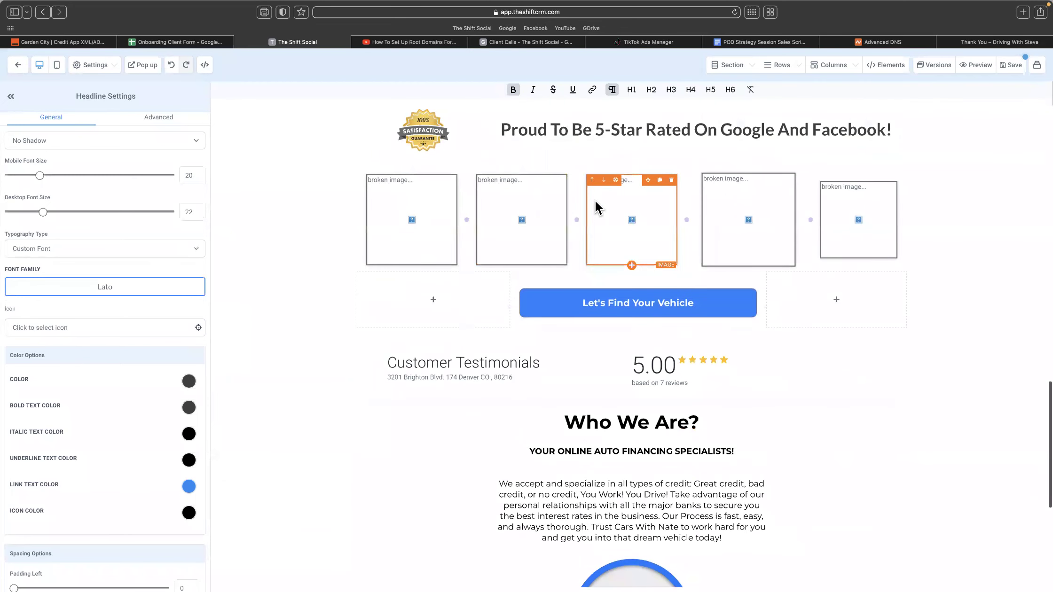
pyautogui.click(405, 234)
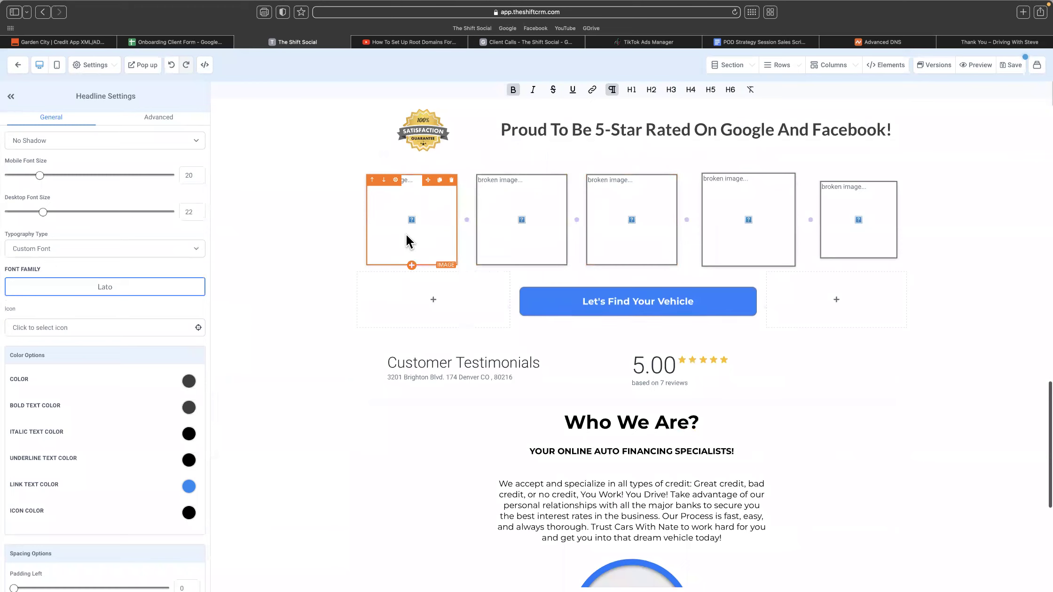
pyautogui.scroll(-3, 570, 301)
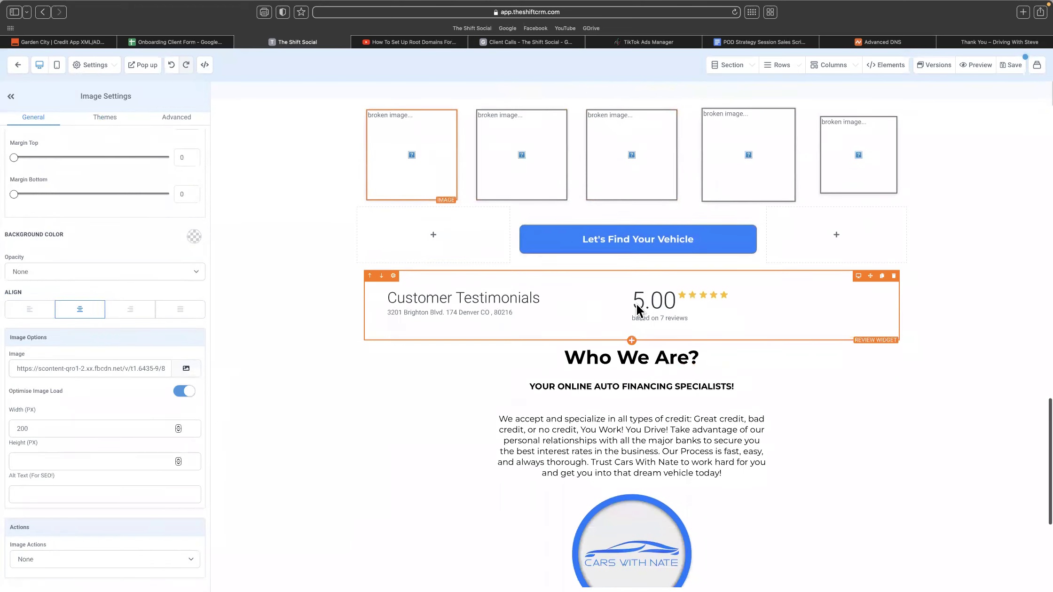
# - Examine the Customer Testimonials review widget, its general and advanced settings, and the Who We Are section around it
pyautogui.scroll(-2, 574, 291)
pyautogui.click(578, 268)
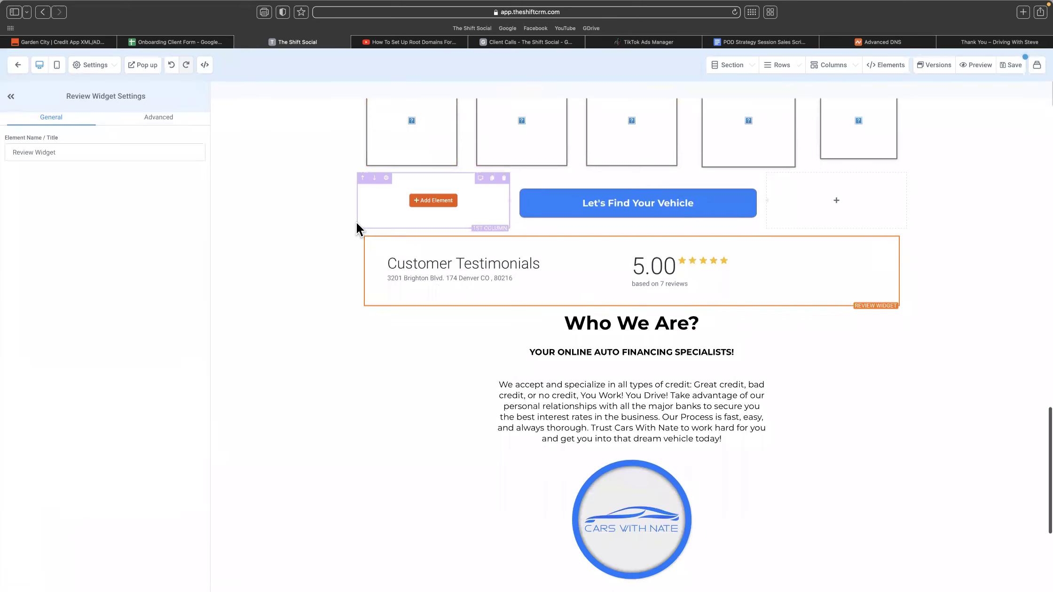
pyautogui.click(11, 97)
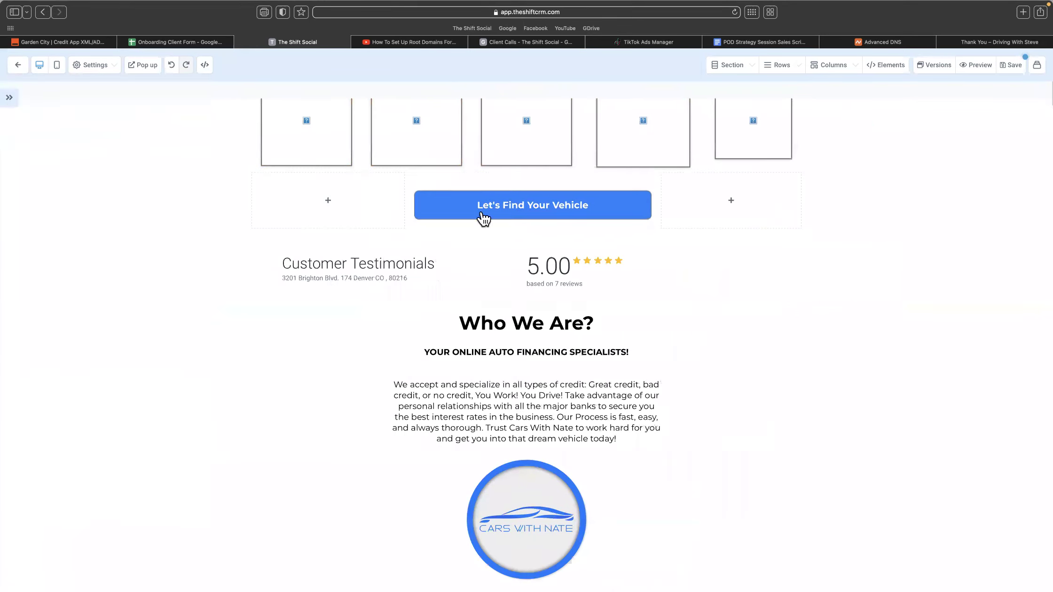
pyautogui.click(596, 265)
pyautogui.click(152, 121)
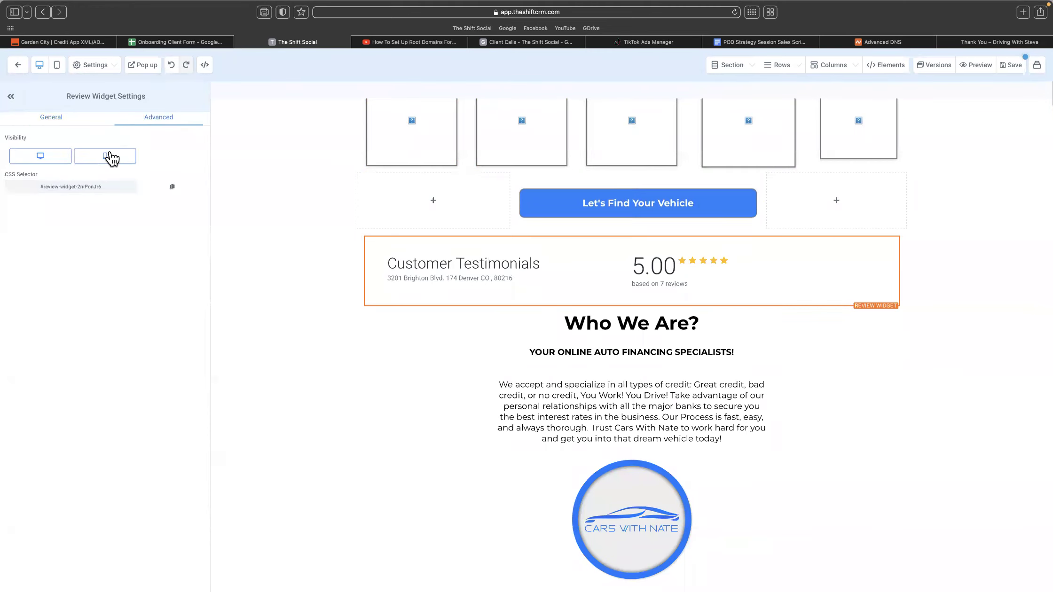
pyautogui.click(47, 112)
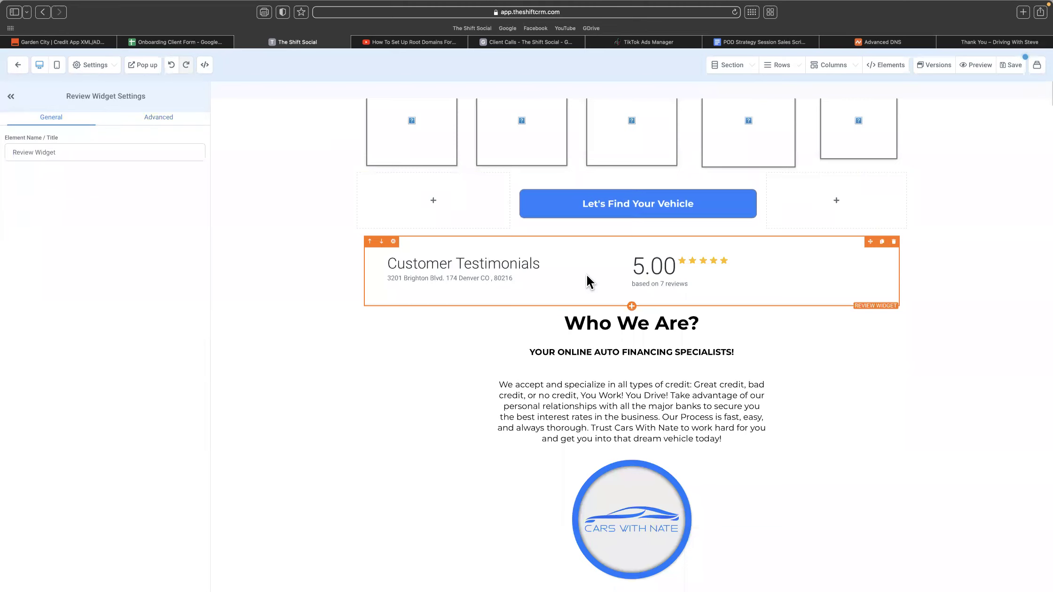
pyautogui.scroll(-3, 606, 308)
pyautogui.scroll(9, 625, 330)
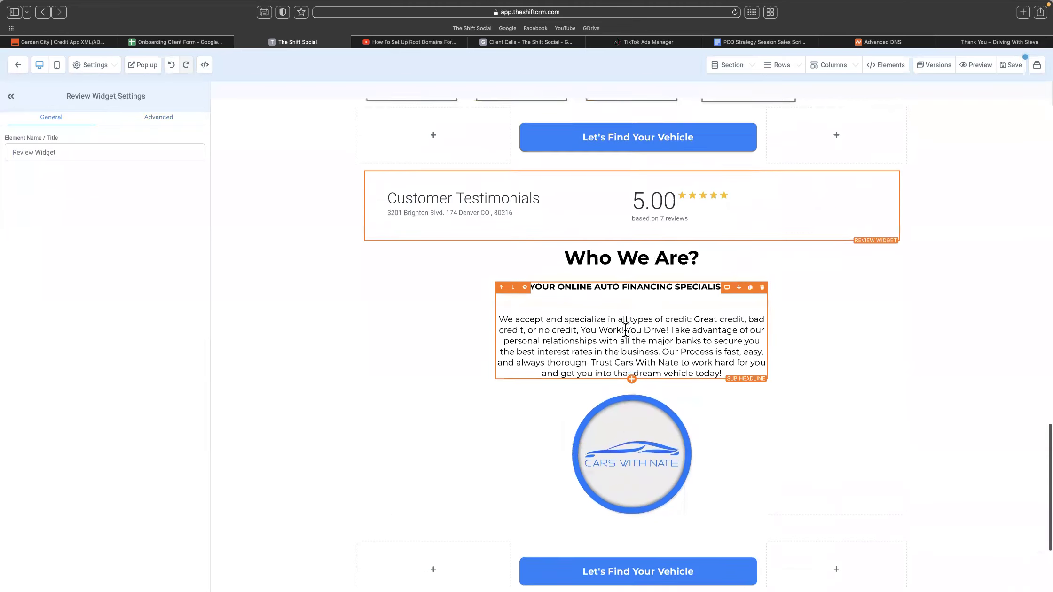
pyautogui.scroll(-8, 625, 329)
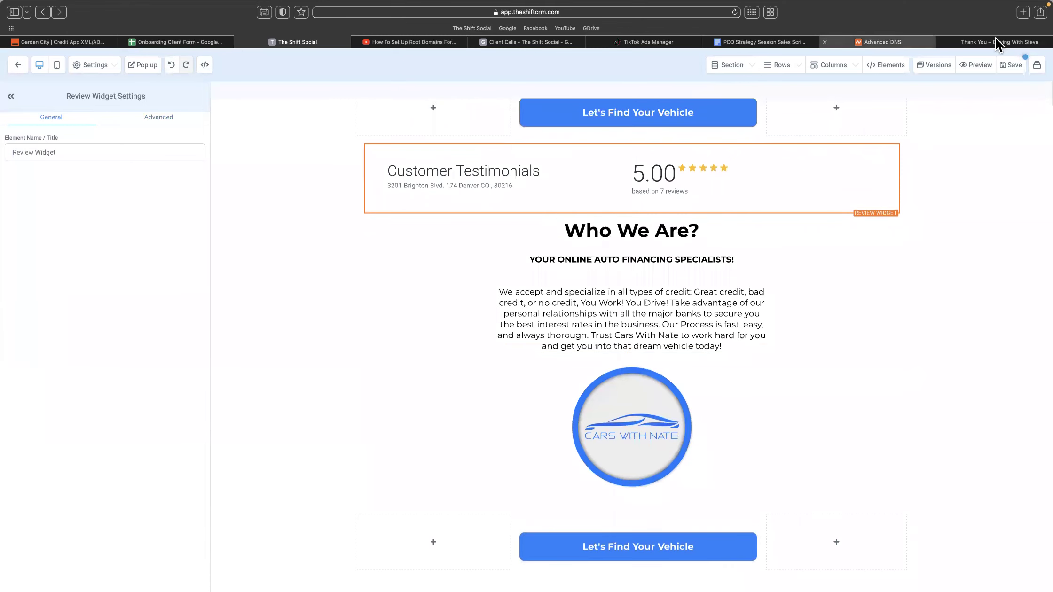
# - Open the Driving With Steve website at drivingwithsteve.com and look through its About page for reference
pyautogui.click(1040, 43)
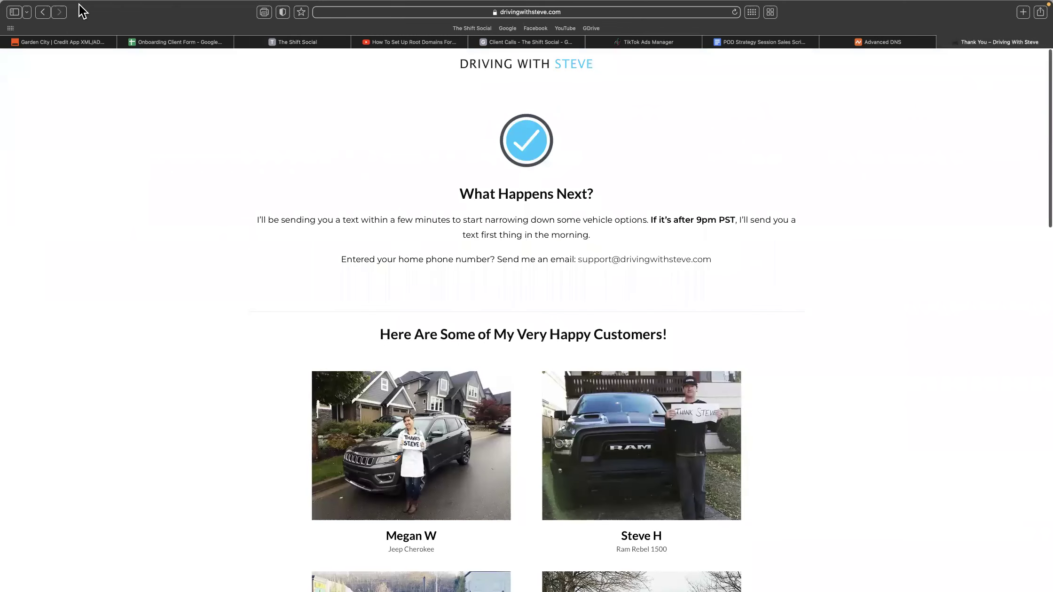
pyautogui.moveTo(379, 21)
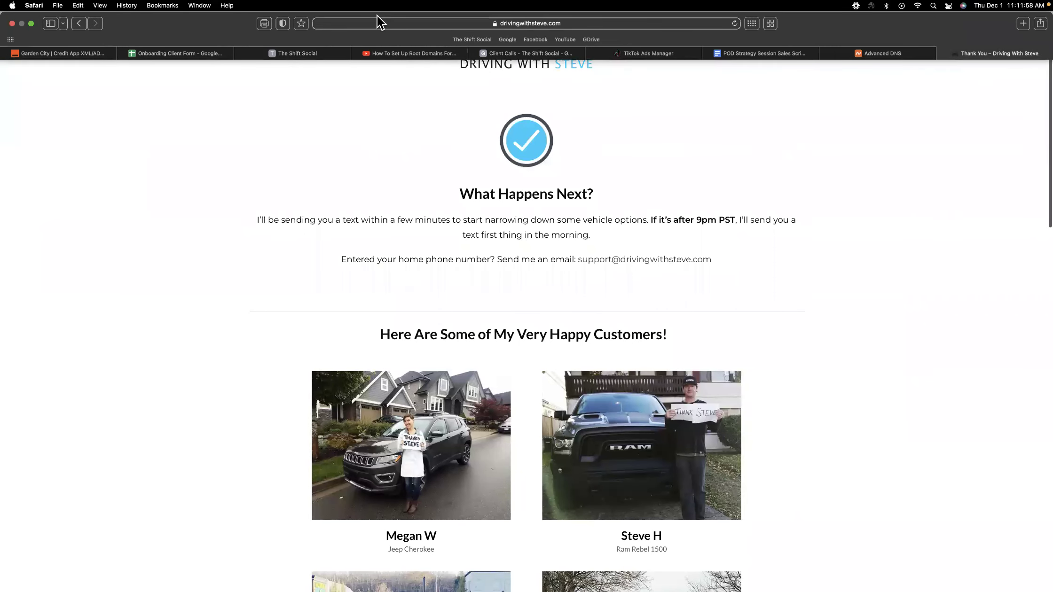
pyautogui.click(424, 24)
pyautogui.write('dr')
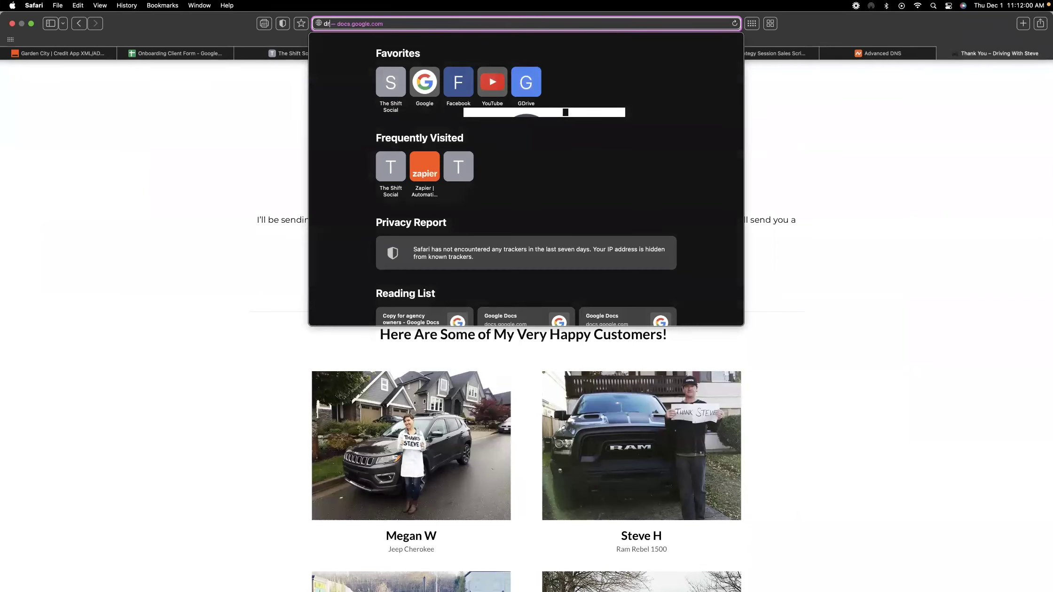
pyautogui.write('iving')
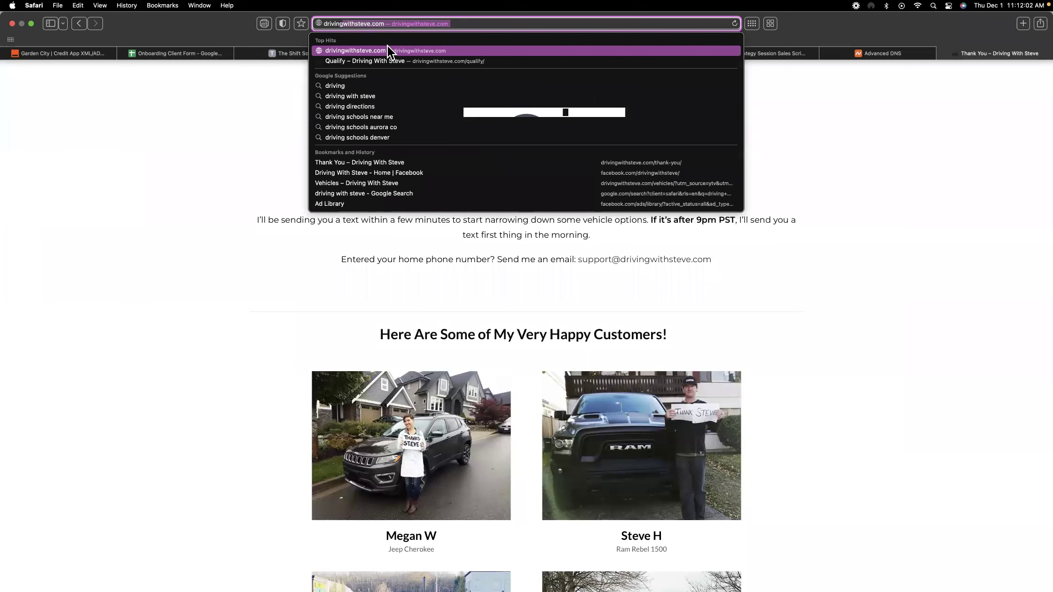
pyautogui.press('Return')
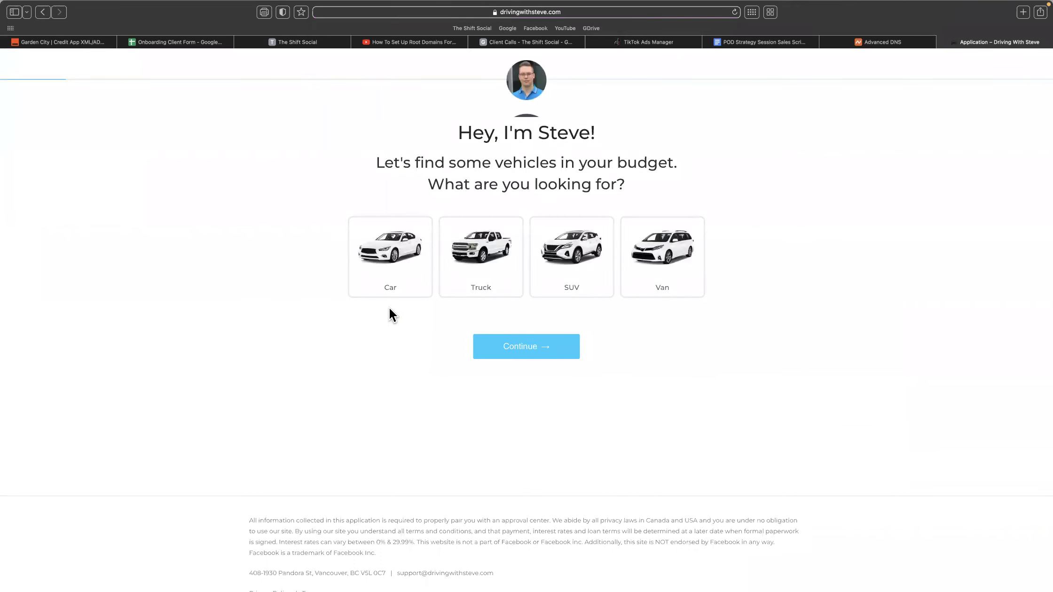
pyautogui.click(49, 14)
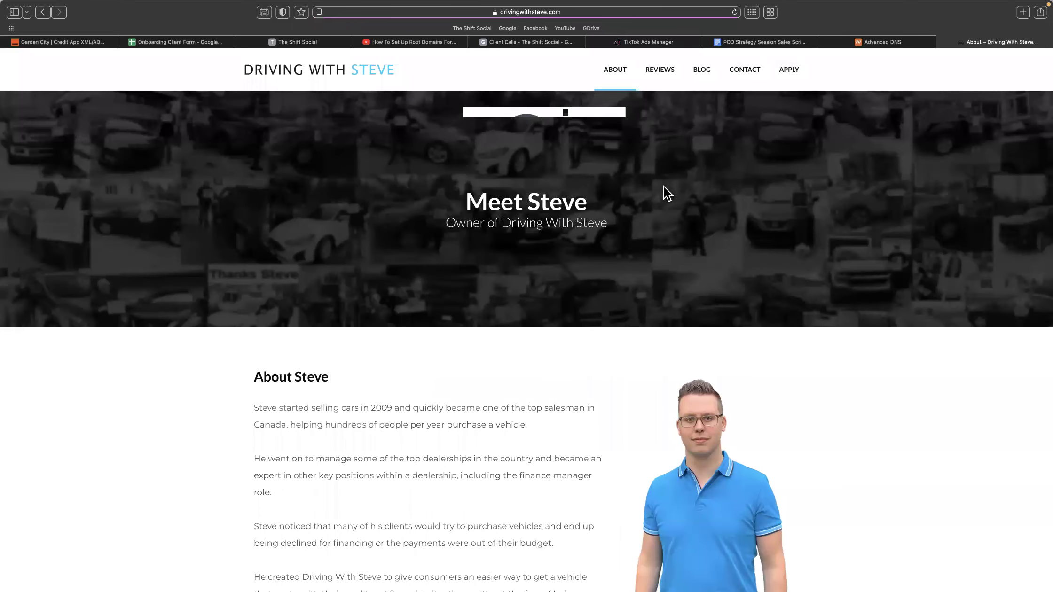
pyautogui.scroll(-5, 663, 186)
pyautogui.scroll(5, 664, 186)
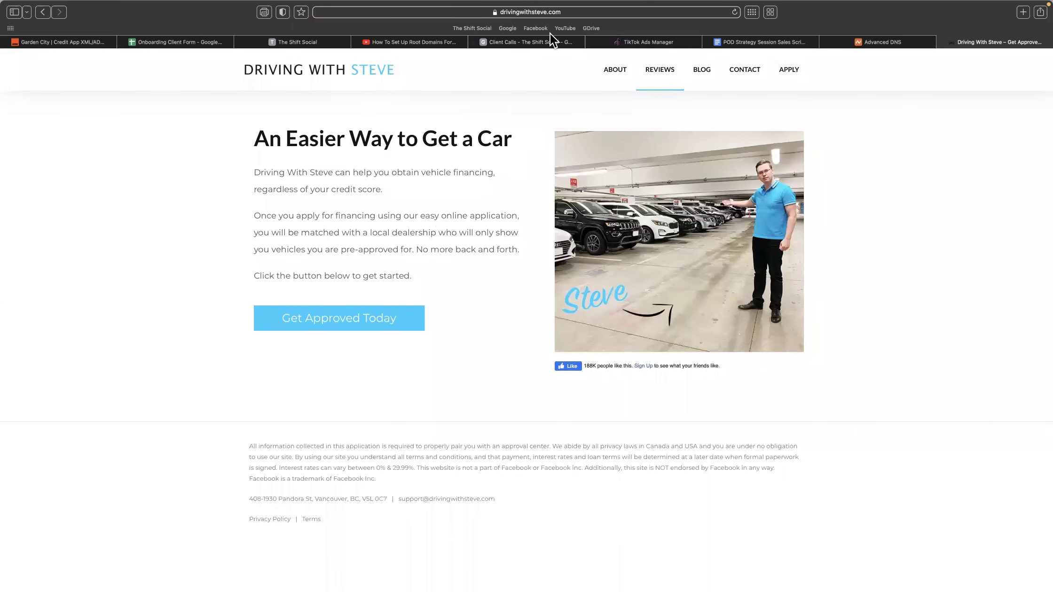
# - Find the Driving With Steve Vehicles page through a web search, declining location access, and examine it down to the customer photos and final button
pyautogui.click(564, 13)
pyautogui.write('w')
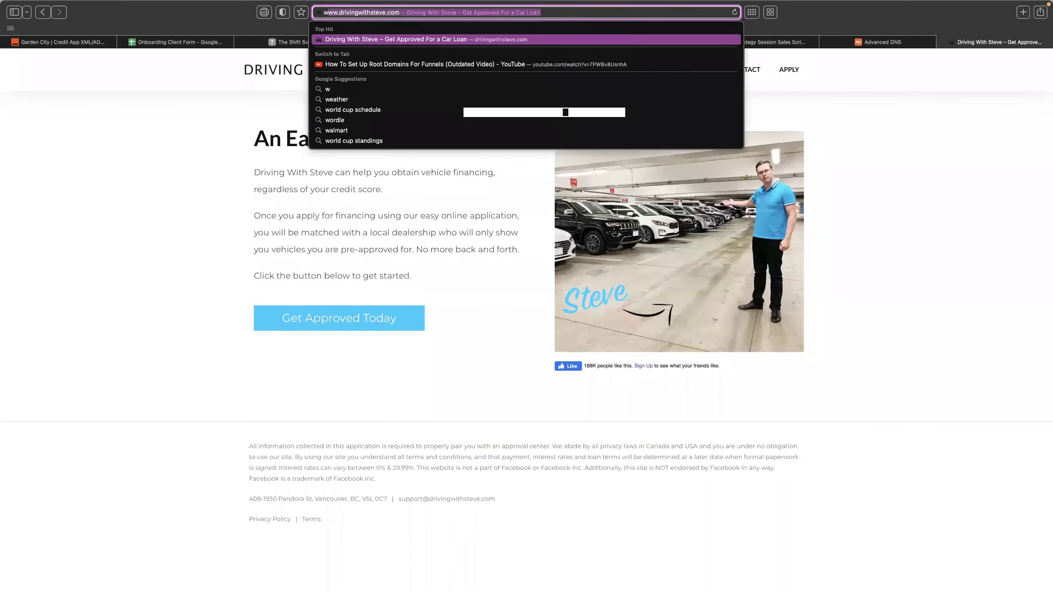
pyautogui.write('driving with stece')
pyautogui.press('Return')
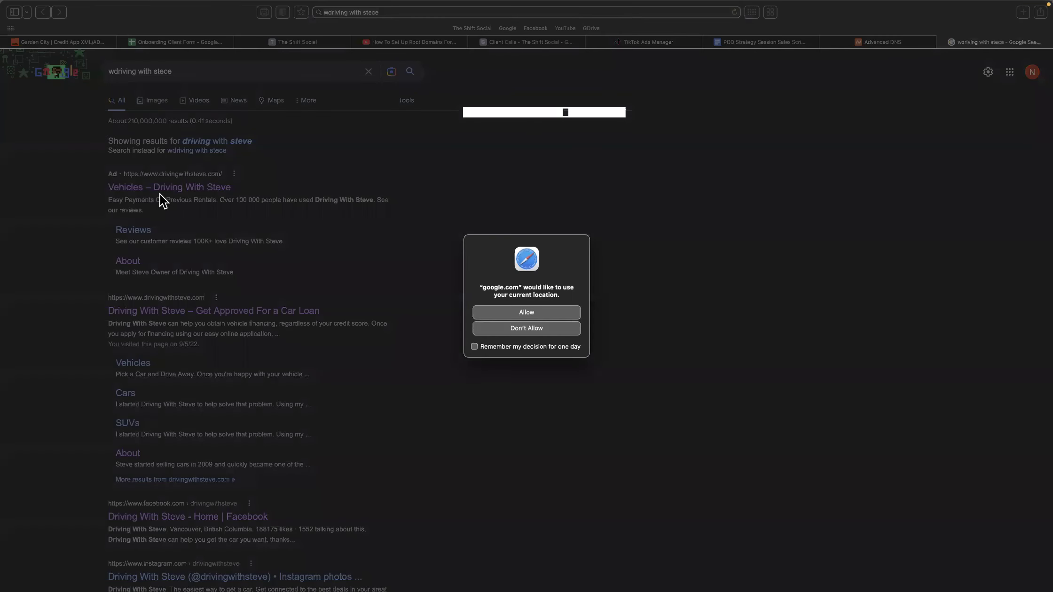
pyautogui.click(526, 328)
pyautogui.click(221, 187)
pyautogui.scroll(-15, 587, 378)
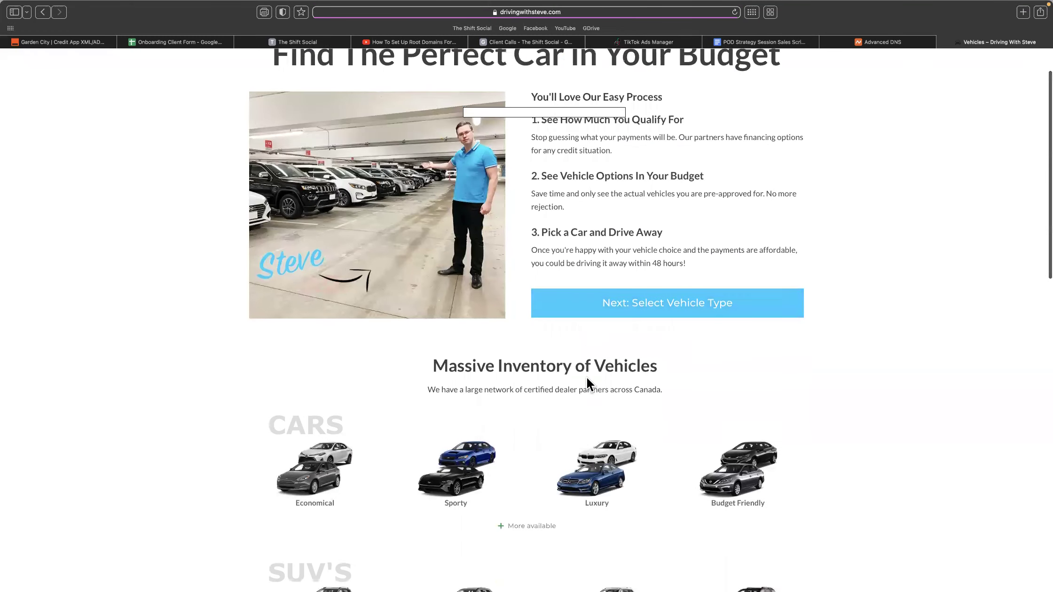
pyautogui.scroll(-3, 579, 379)
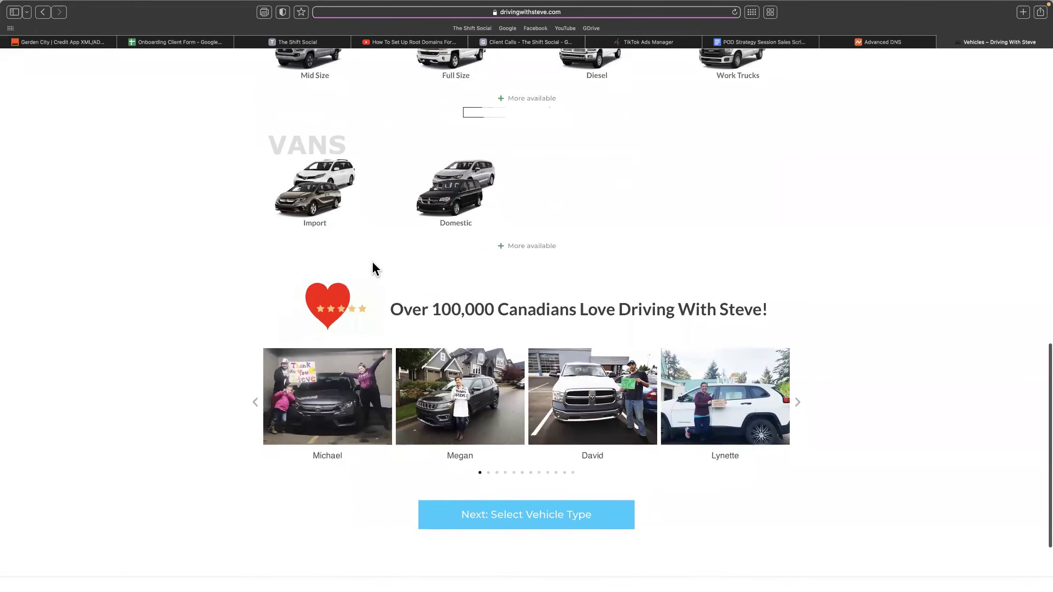
pyautogui.scroll(-3, 620, 366)
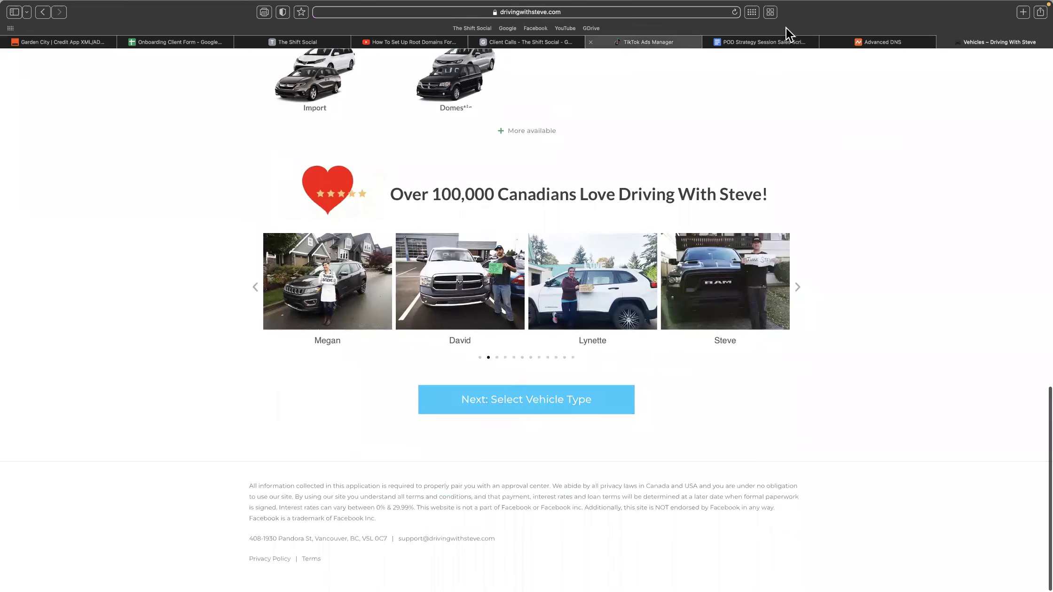
# - Back in the funnel editor, delete the Who We Are headline, description and logo image along with their emptied rows below Customer Testimonials
pyautogui.press('super+3')
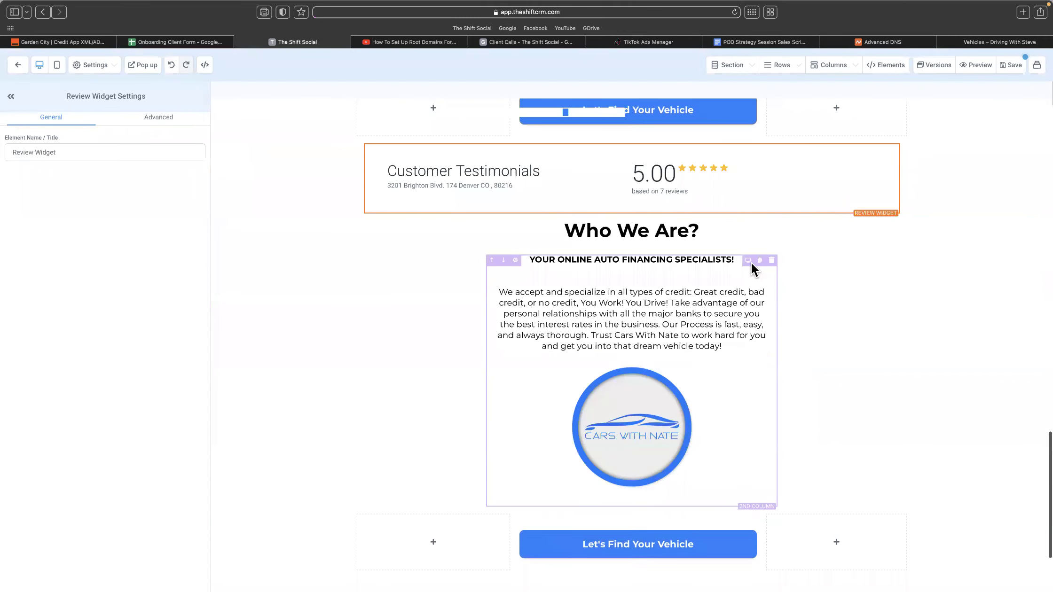
pyautogui.click(762, 260)
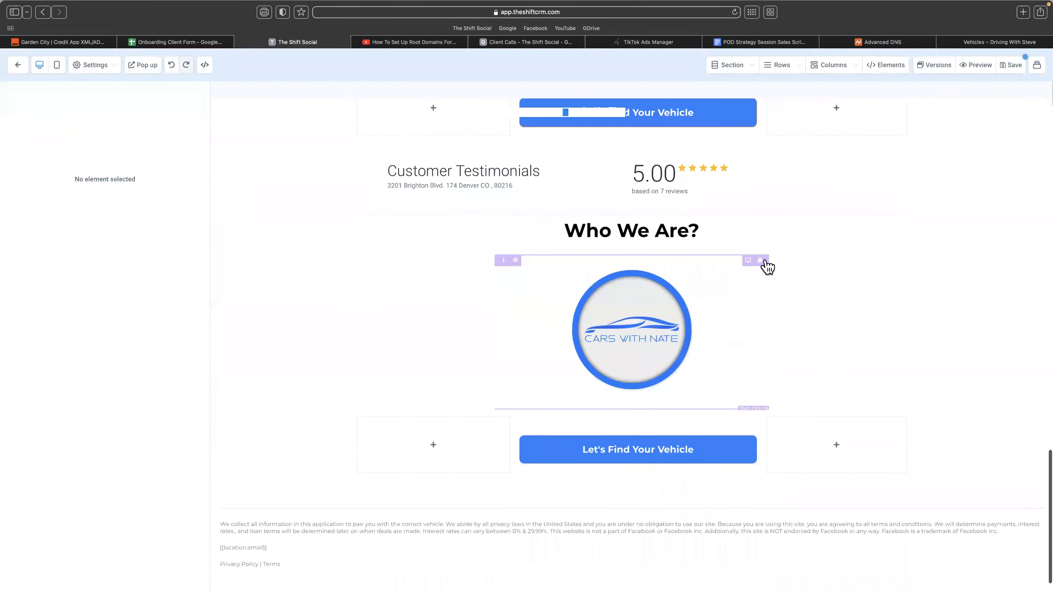
pyautogui.click(762, 260)
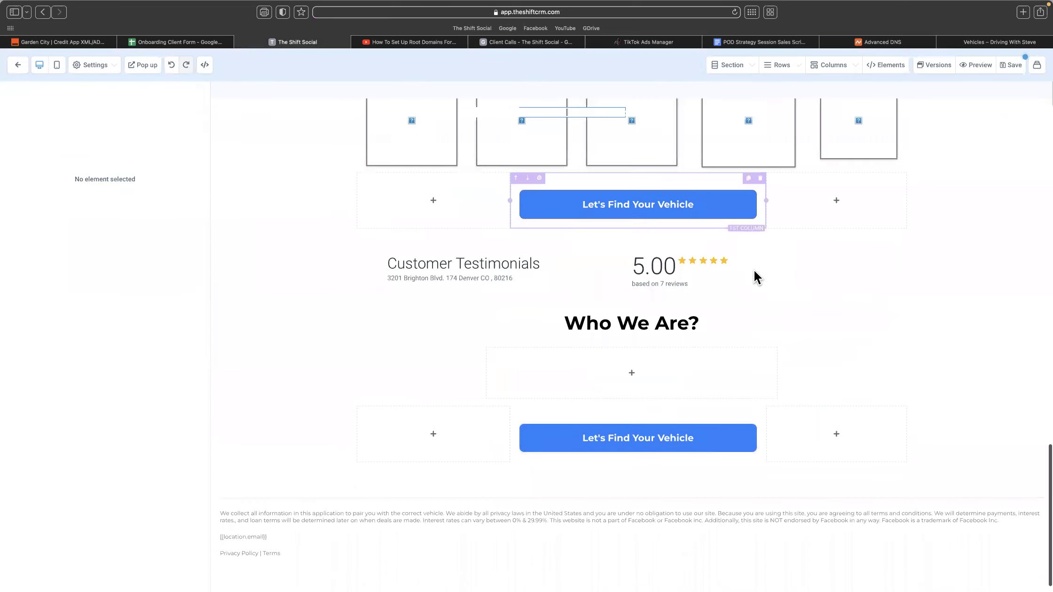
pyautogui.click(893, 317)
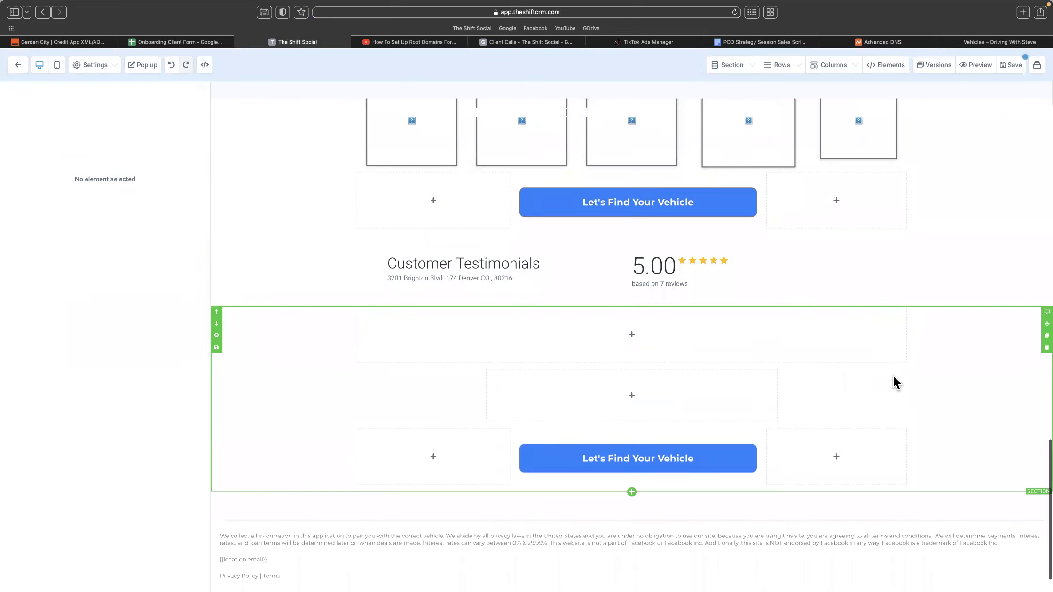
pyautogui.click(771, 375)
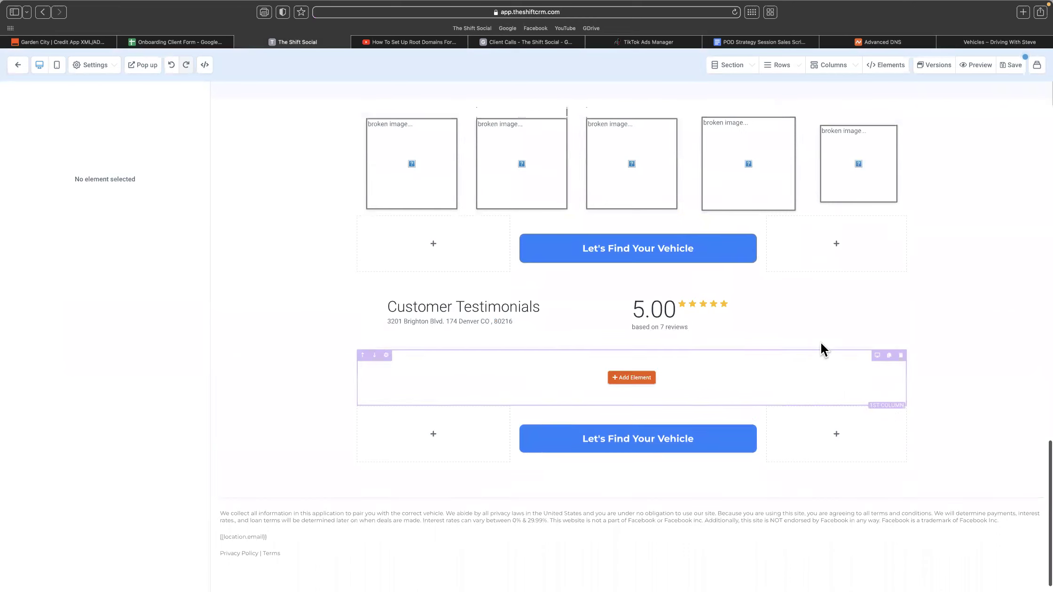
pyautogui.click(901, 355)
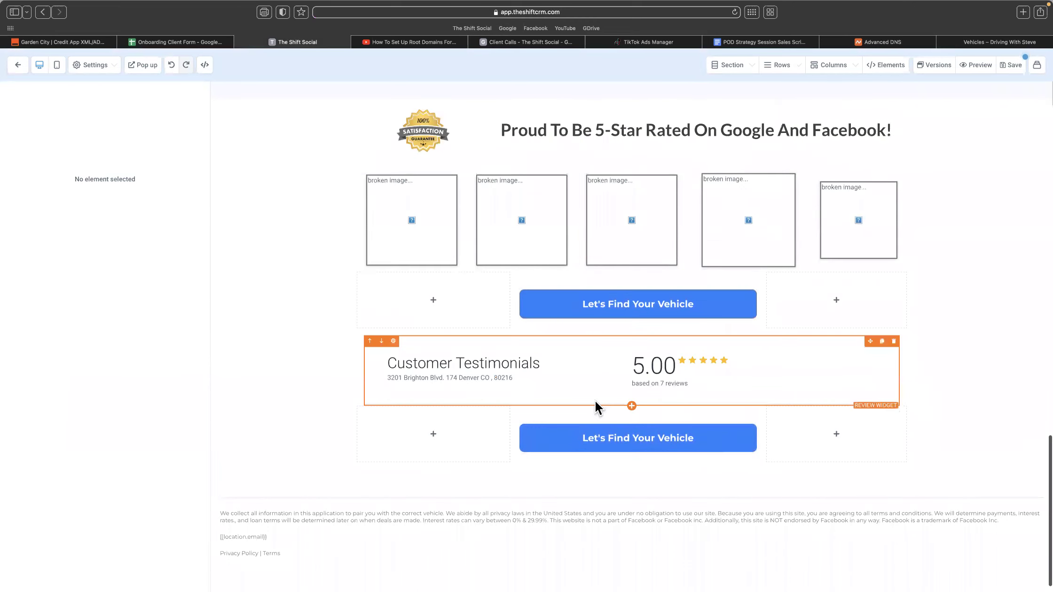
# - Change the text of the button below Customer Testimonials to "Next: Select Vehicle Type", using the wording on the Driving With Steve page
pyautogui.click(641, 444)
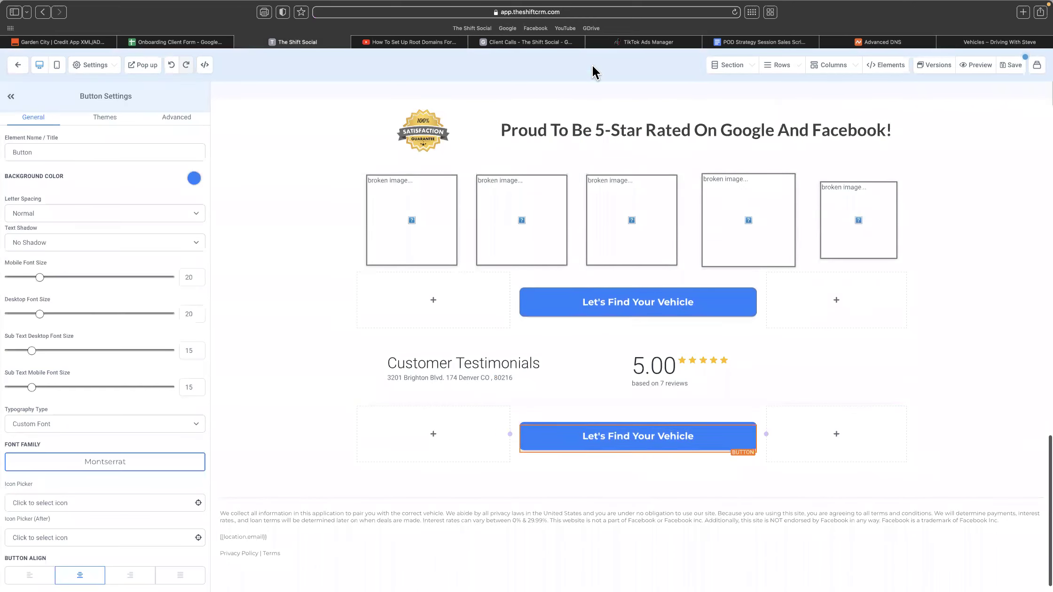
pyautogui.click(978, 41)
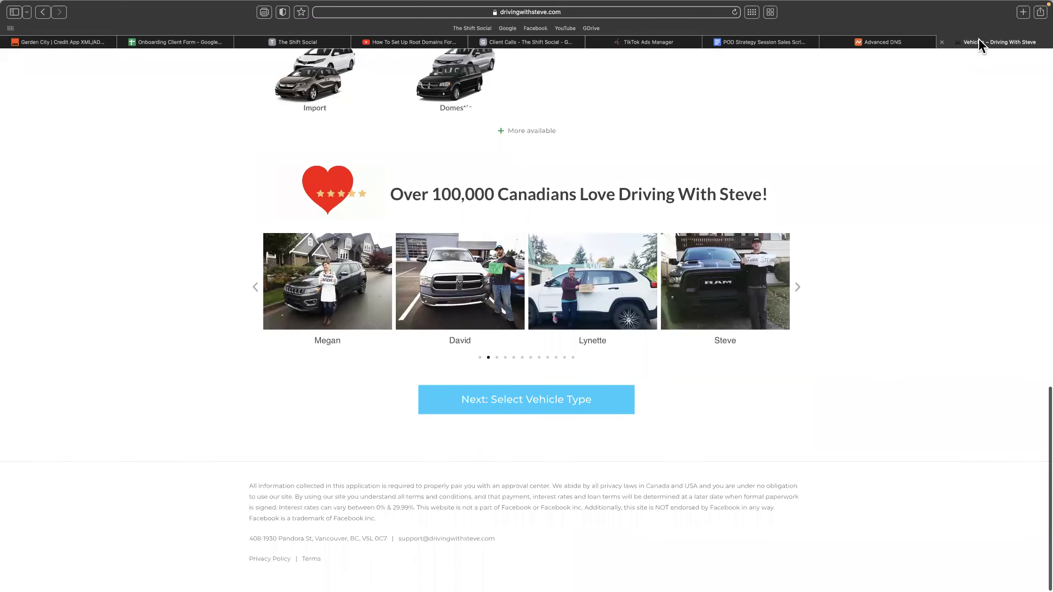
pyautogui.click(499, 43)
pyautogui.click(304, 41)
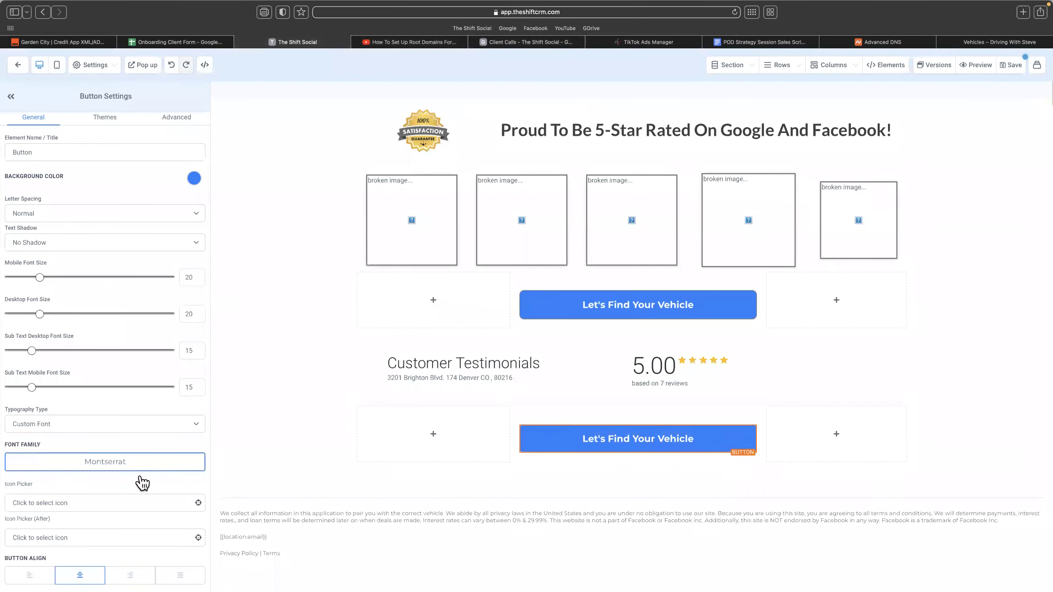
pyautogui.scroll(-15, 141, 482)
pyautogui.tripleClick(131, 453)
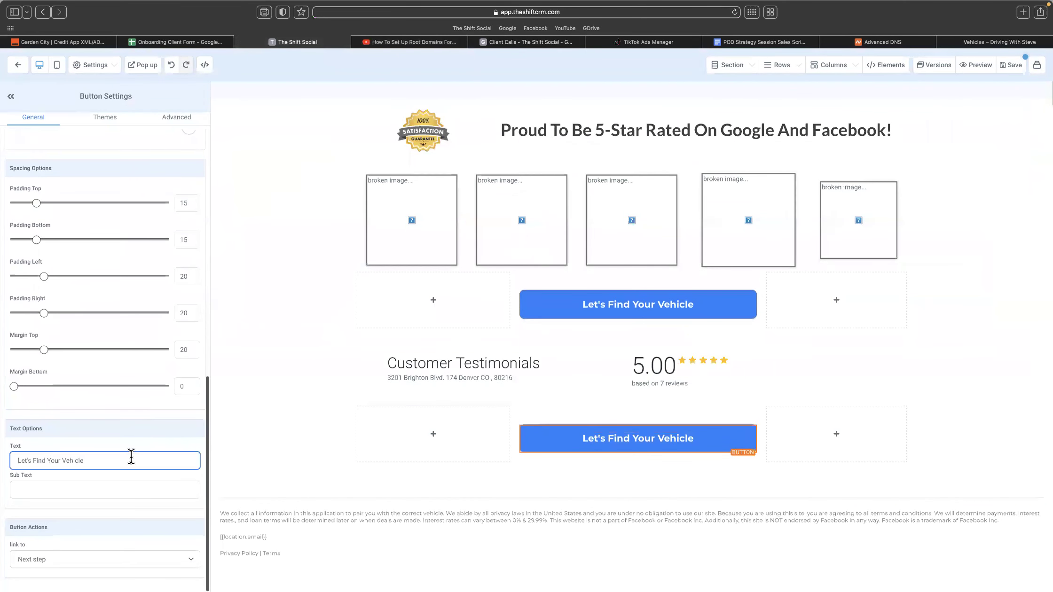
pyautogui.write('New')
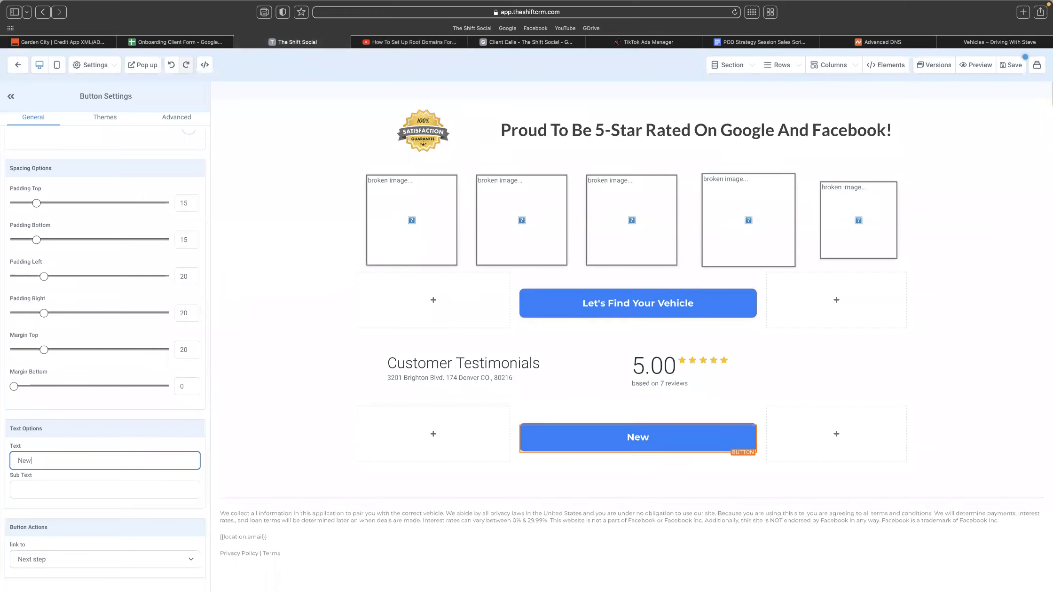
pyautogui.press('BackSpace')
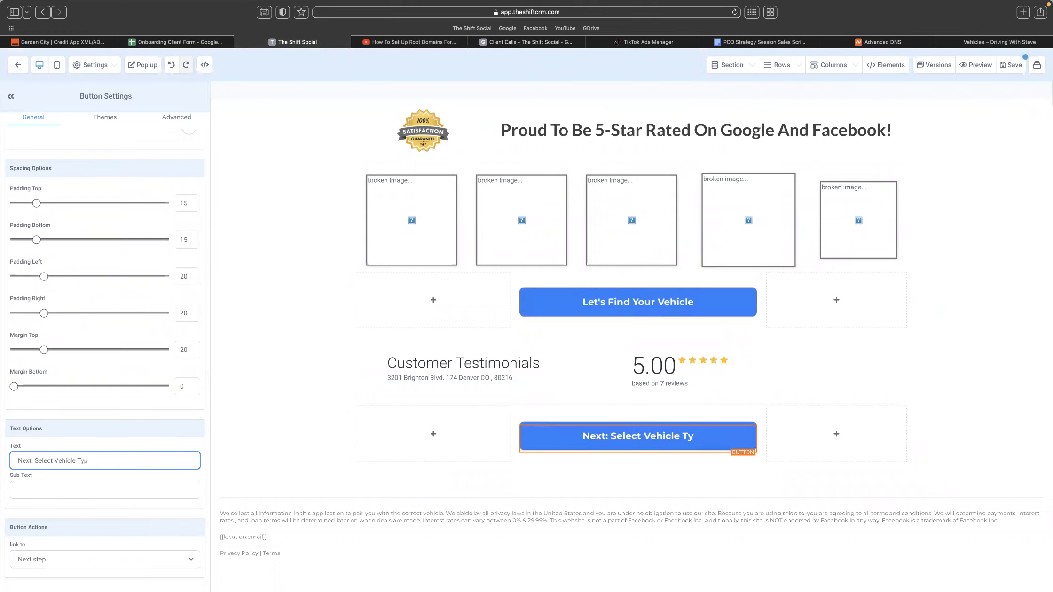
# - Recheck the button wording on the Driving With Steve page and select the Let's Find Your Vehicle button above Customer Testimonials
pyautogui.click(599, 311)
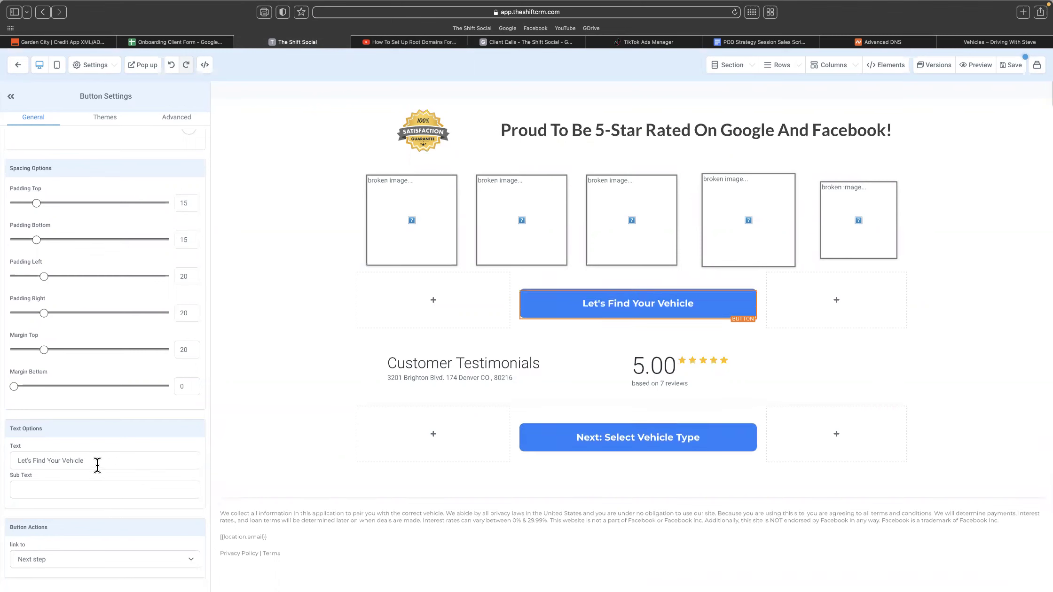
pyautogui.click(971, 43)
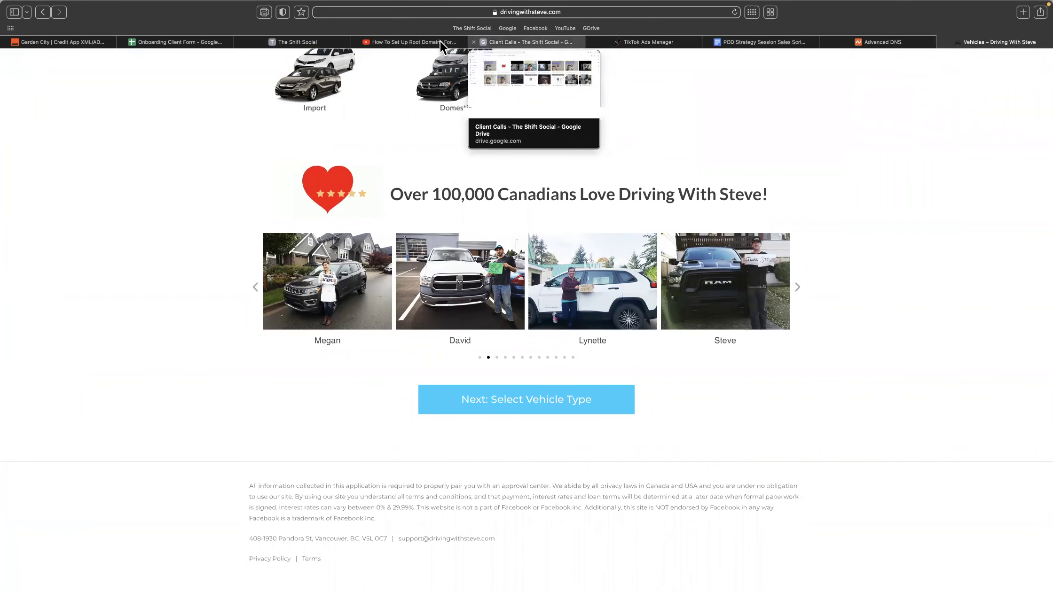
pyautogui.click(319, 43)
pyautogui.click(525, 297)
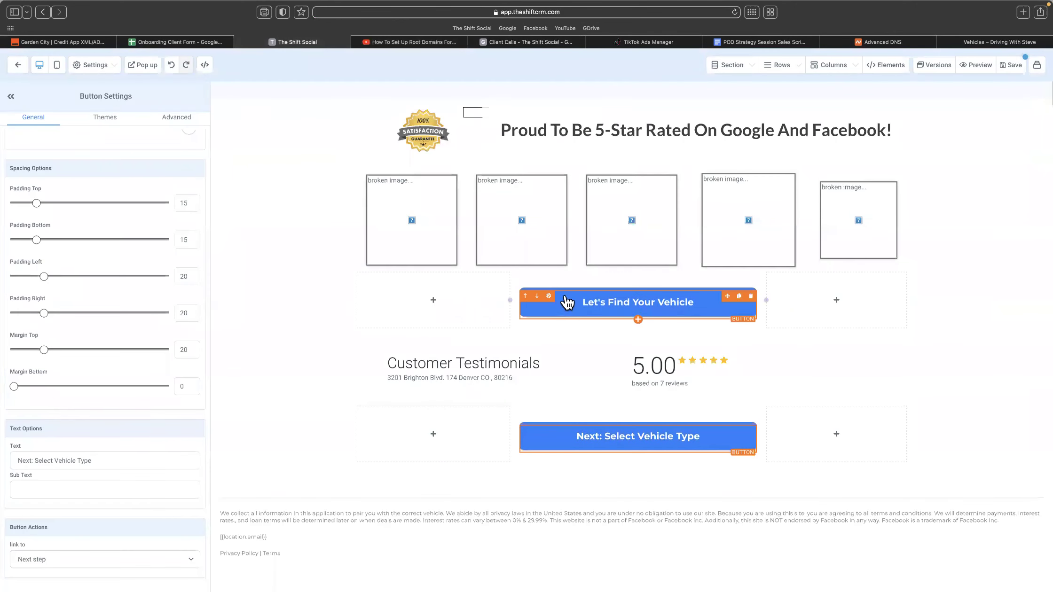
pyautogui.click(70, 491)
pyautogui.write('Get')
pyautogui.press('BackSpace')
pyautogui.press('BackSpace')
pyautogui.press('BackSpace')
# - Set the text of the button above Customer Testimonials to "Next: Select Vehicle Type"
pyautogui.tripleClick(117, 460)
pyautogui.write('Nex')
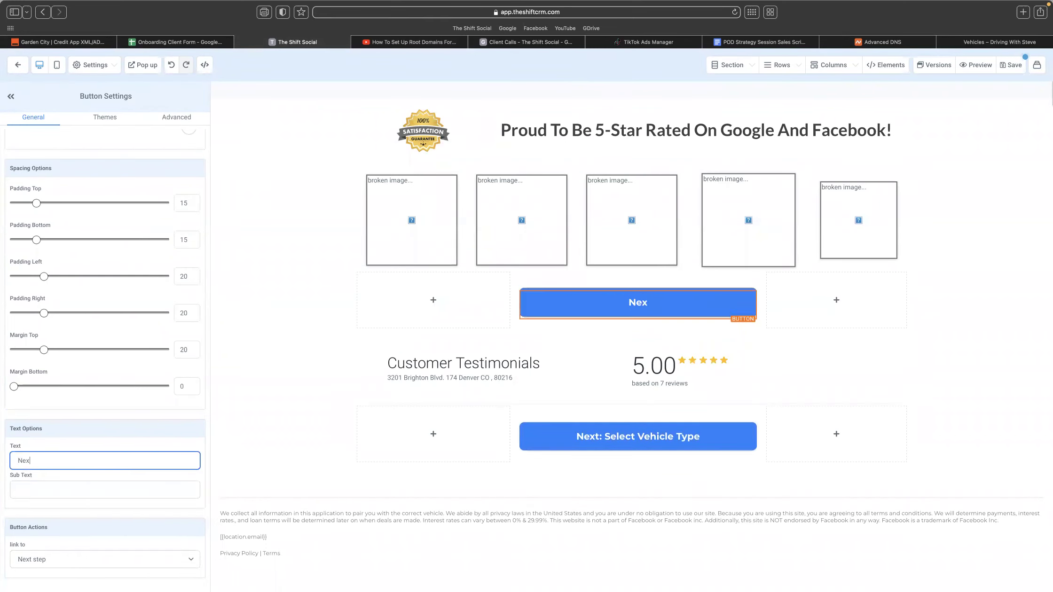
pyautogui.write('t: Select vehicle')
pyautogui.press('BackSpace')
pyautogui.press('BackSpace')
pyautogui.press('BackSpace')
pyautogui.press('BackSpace')
pyautogui.press('BackSpace')
pyautogui.press('BackSpace')
pyautogui.press('BackSpace')
pyautogui.write('Veh')
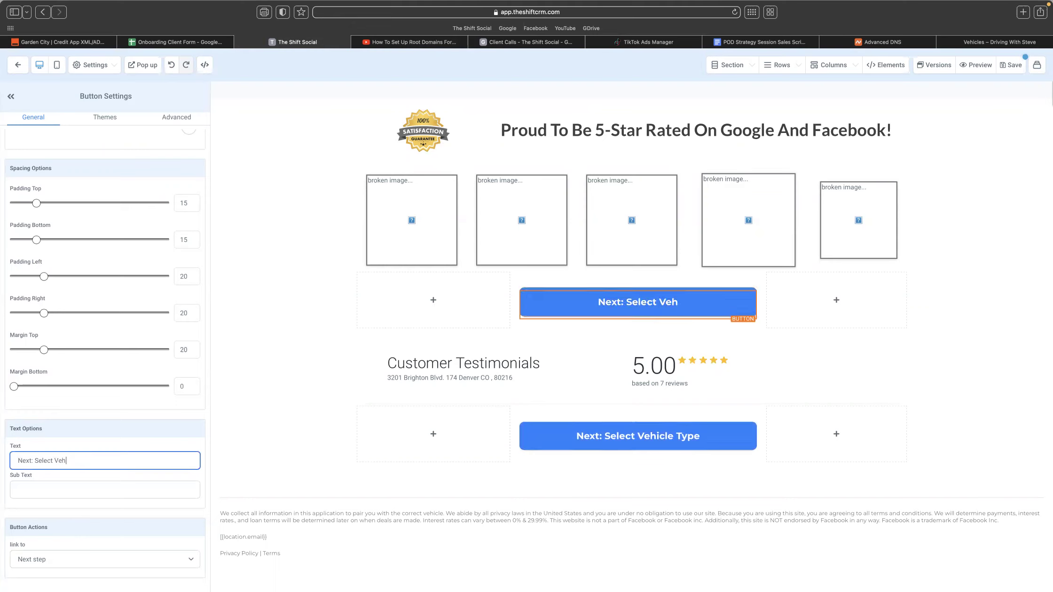
pyautogui.write('icle Type')
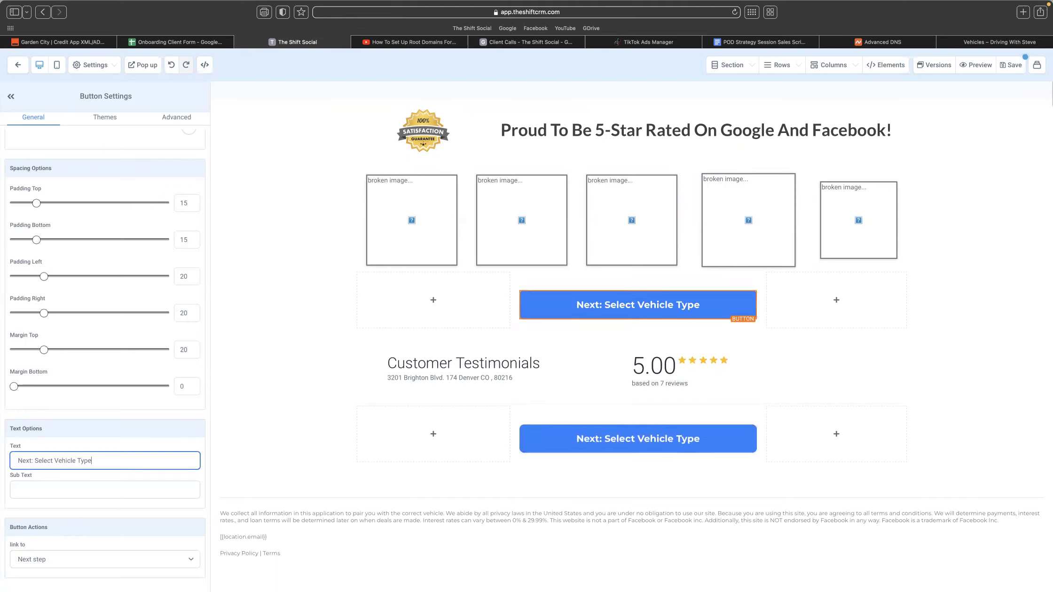
# - Switch the editor to the mobile layout and review the page down to the Who We Are section and footer
pyautogui.scroll(10, 671, 272)
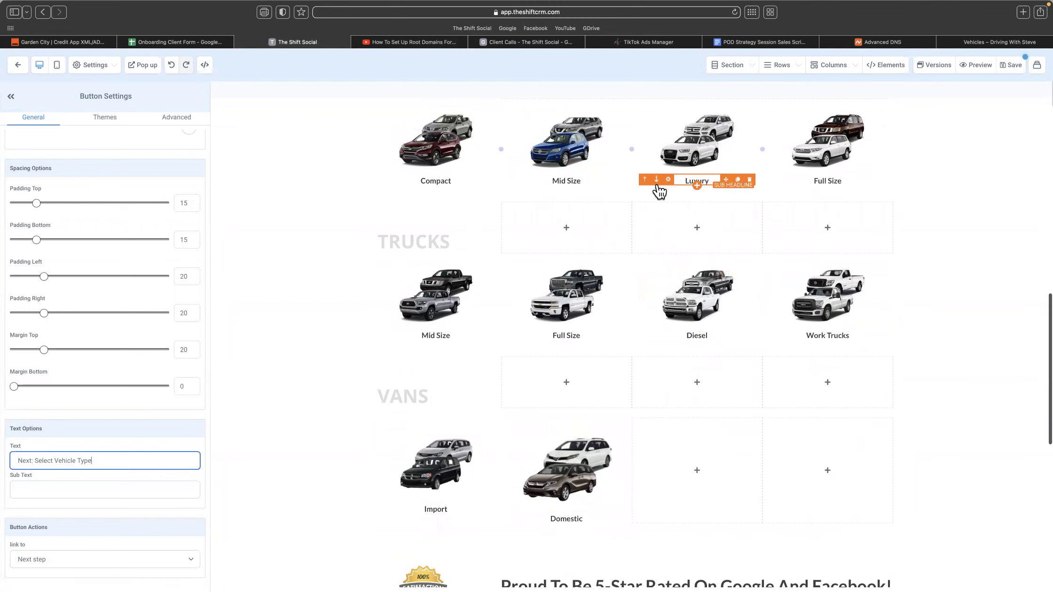
pyautogui.scroll(5, 659, 188)
pyautogui.scroll(9, 659, 189)
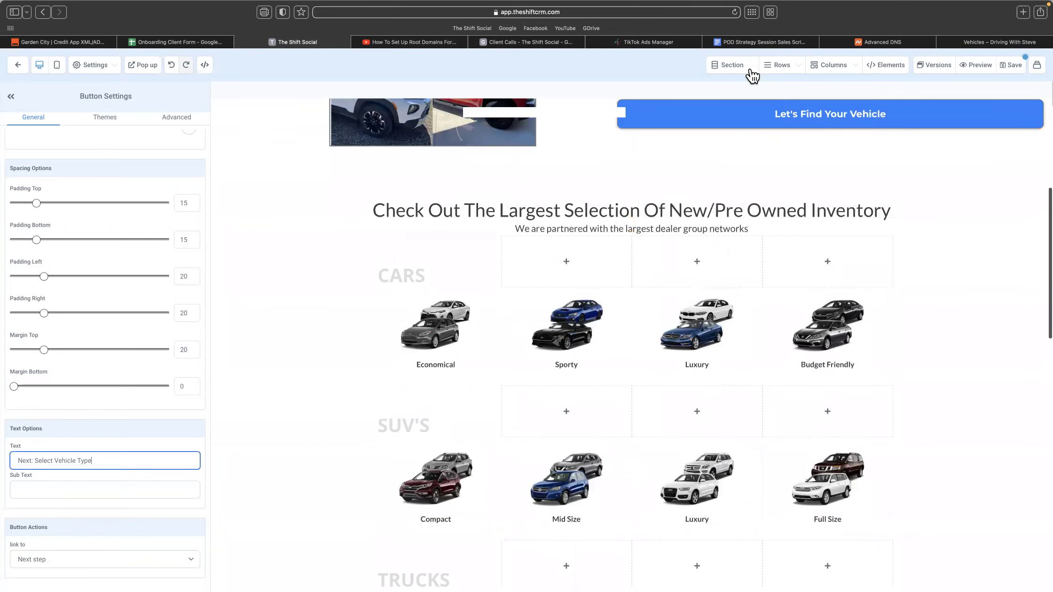
pyautogui.click(56, 64)
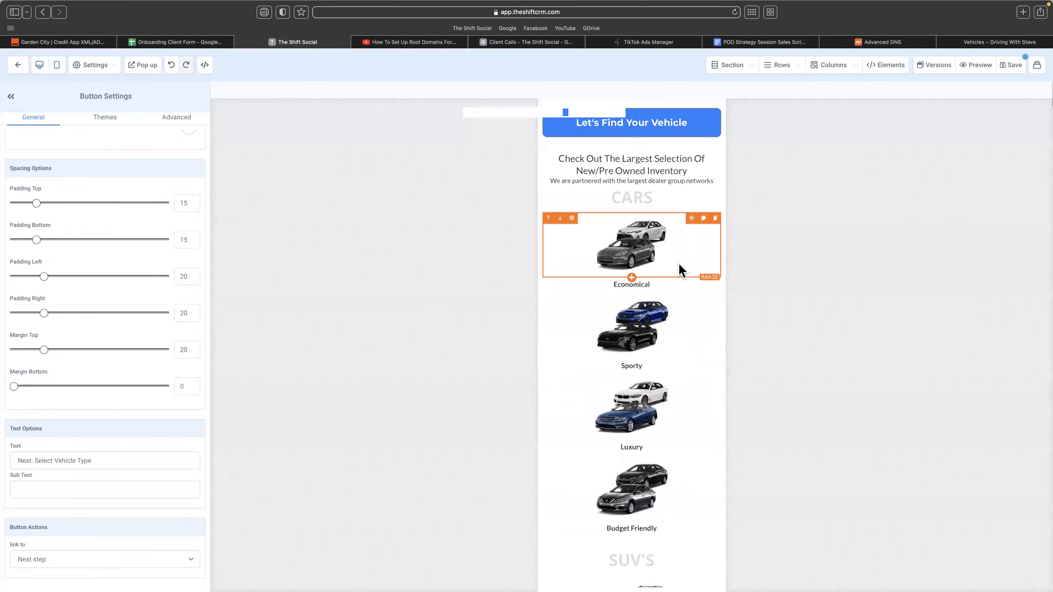
pyautogui.scroll(-20, 679, 262)
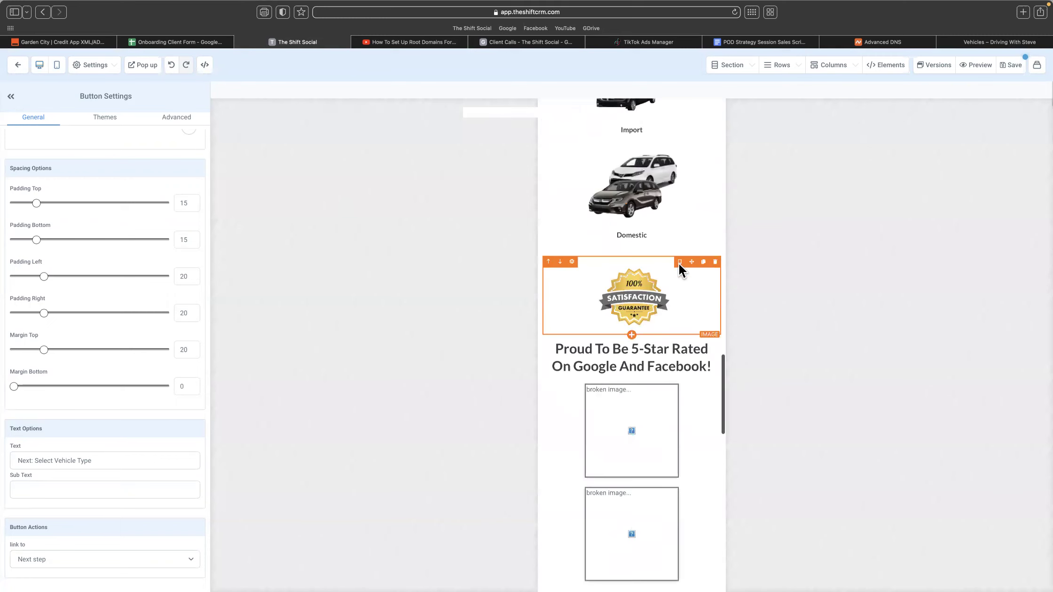
pyautogui.scroll(-5, 630, 372)
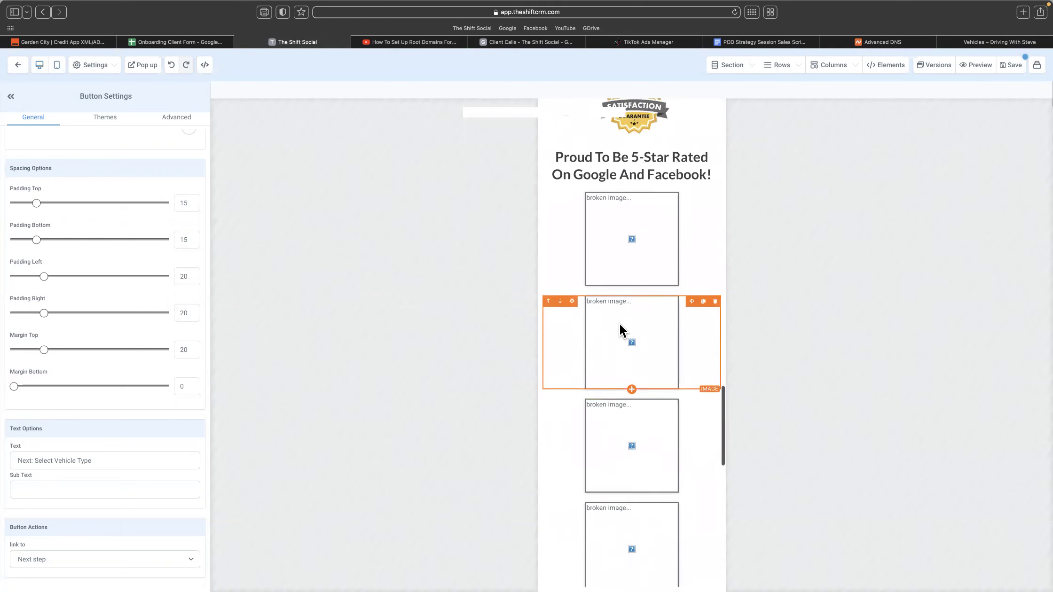
pyautogui.scroll(-8, 620, 322)
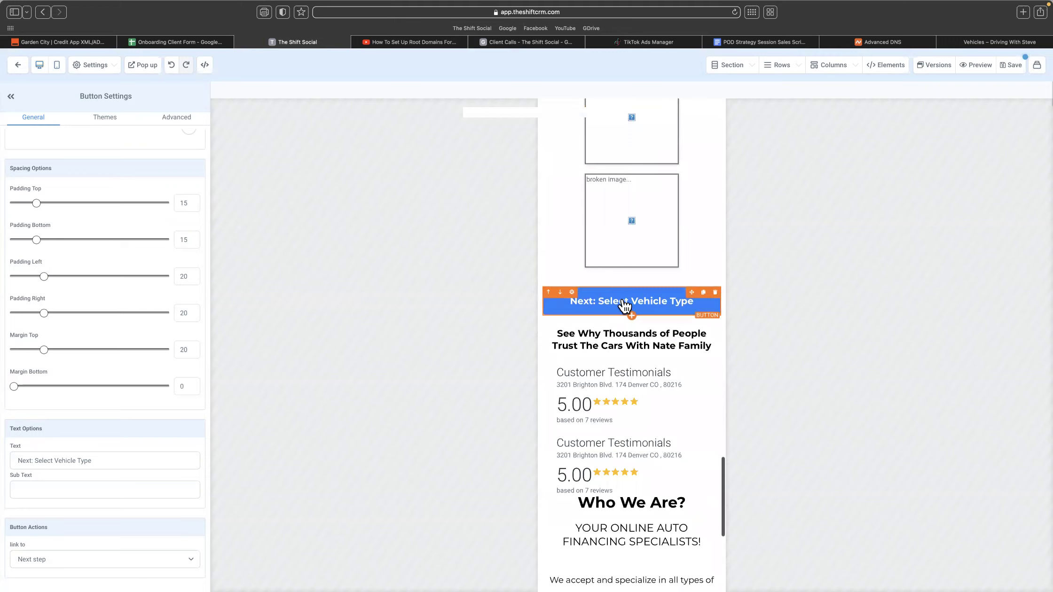
pyautogui.scroll(8, 623, 305)
pyautogui.scroll(-20, 622, 303)
pyautogui.scroll(4, 673, 319)
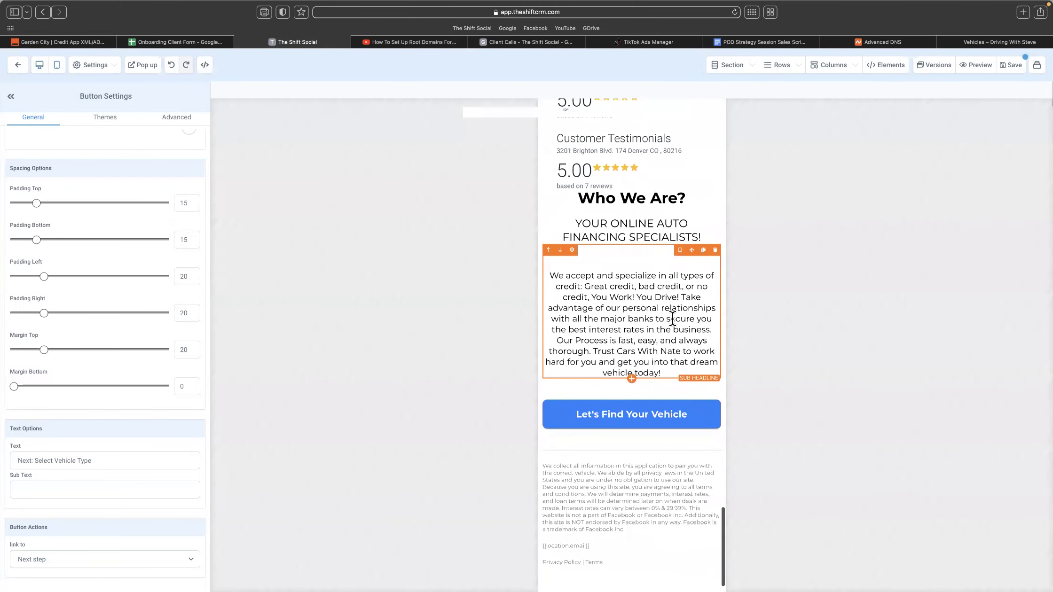
# - Delete the mobile Who We Are headline and description together with their emptied rows below the testimonials
pyautogui.click(715, 250)
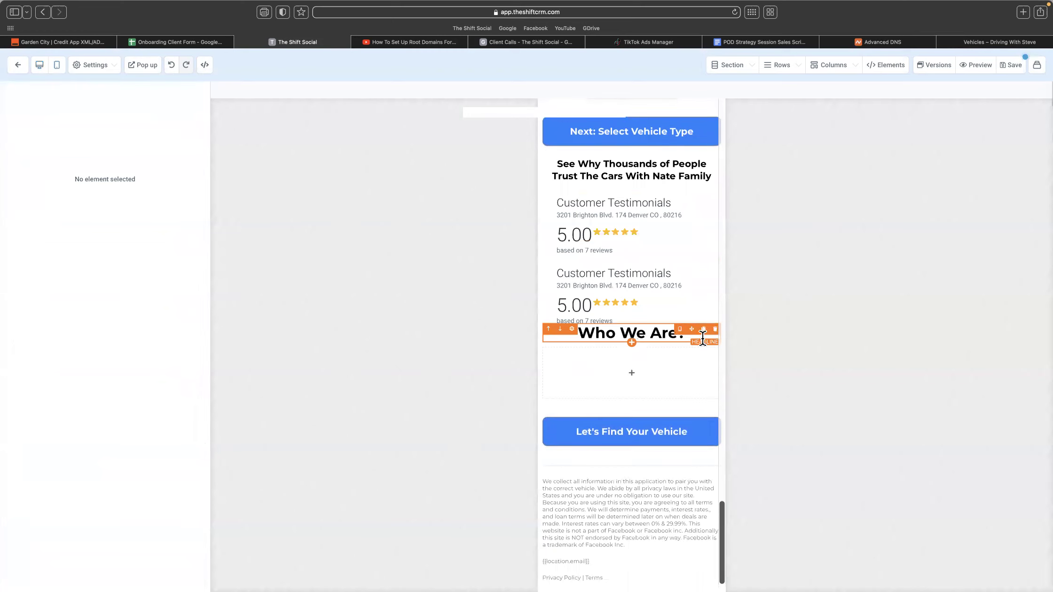
pyautogui.click(714, 330)
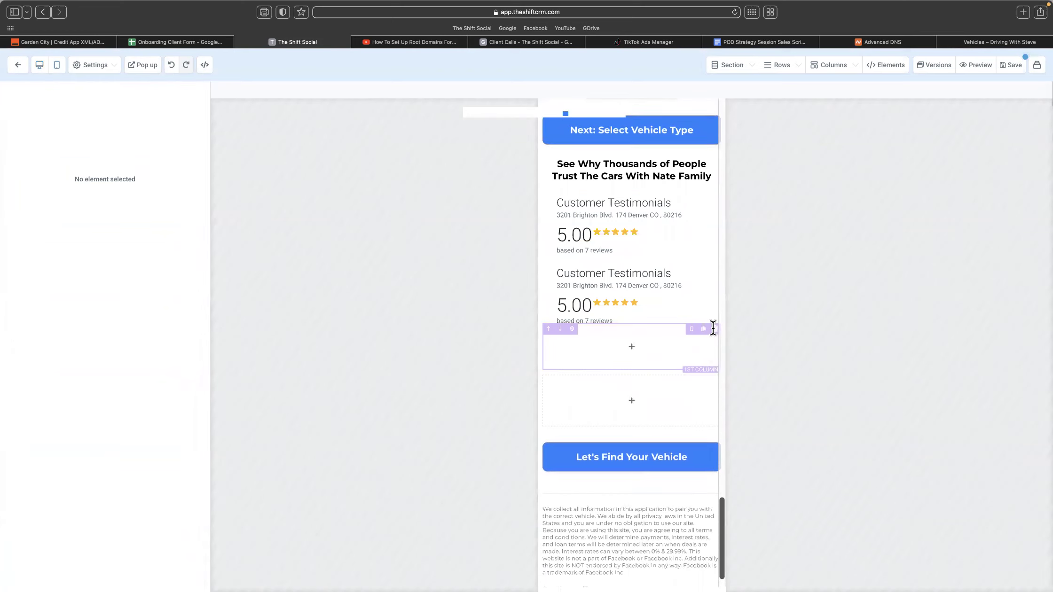
pyautogui.click(715, 338)
pyautogui.scroll(10, 702, 335)
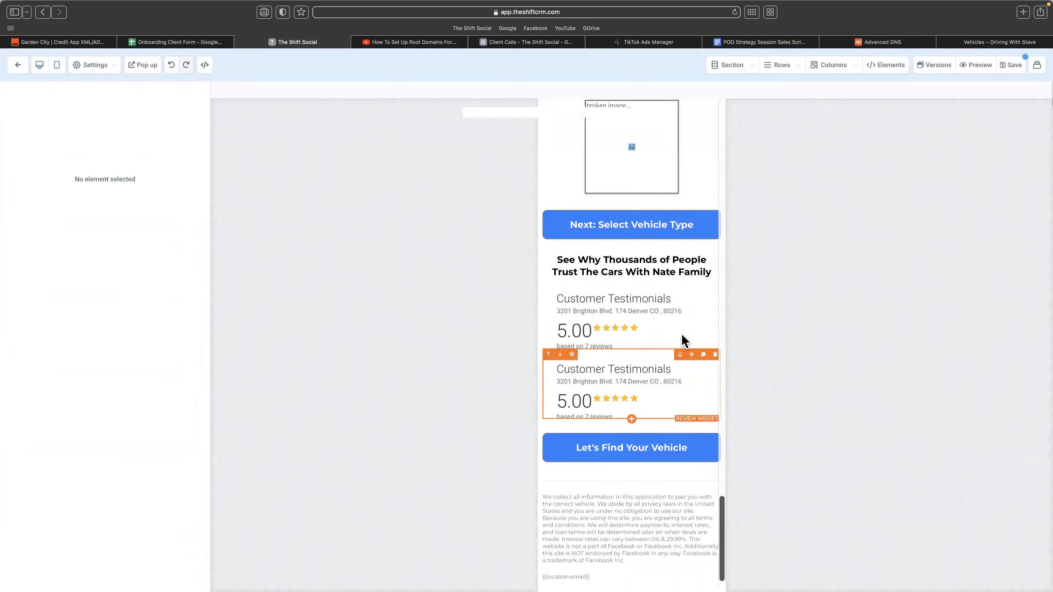
# - Delete the Next: Select Vehicle Type button below the customer images and undo its removal
pyautogui.scroll(5, 679, 333)
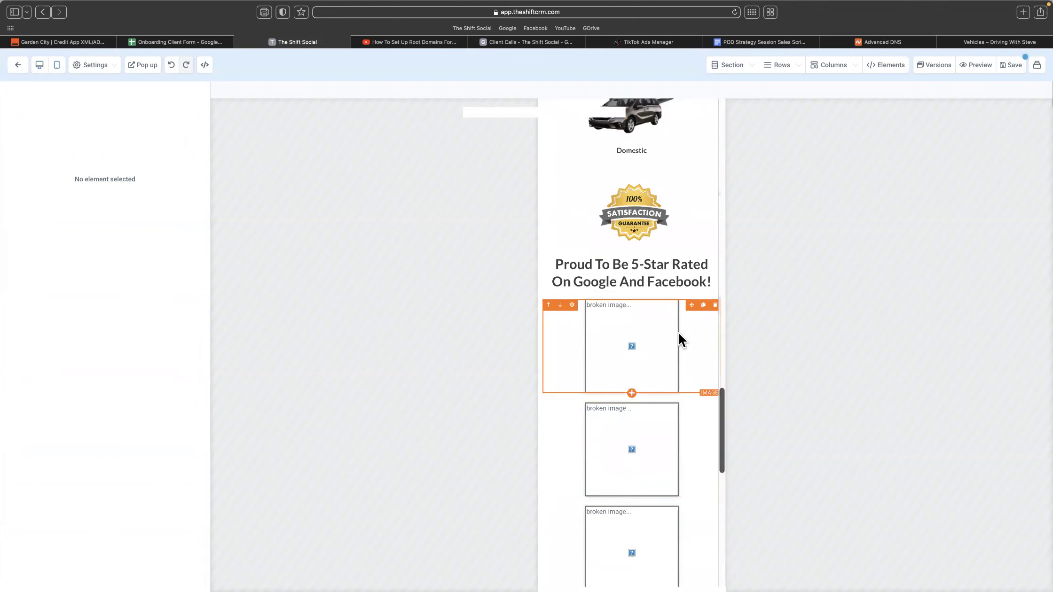
pyautogui.scroll(-6, 680, 399)
pyautogui.click(677, 447)
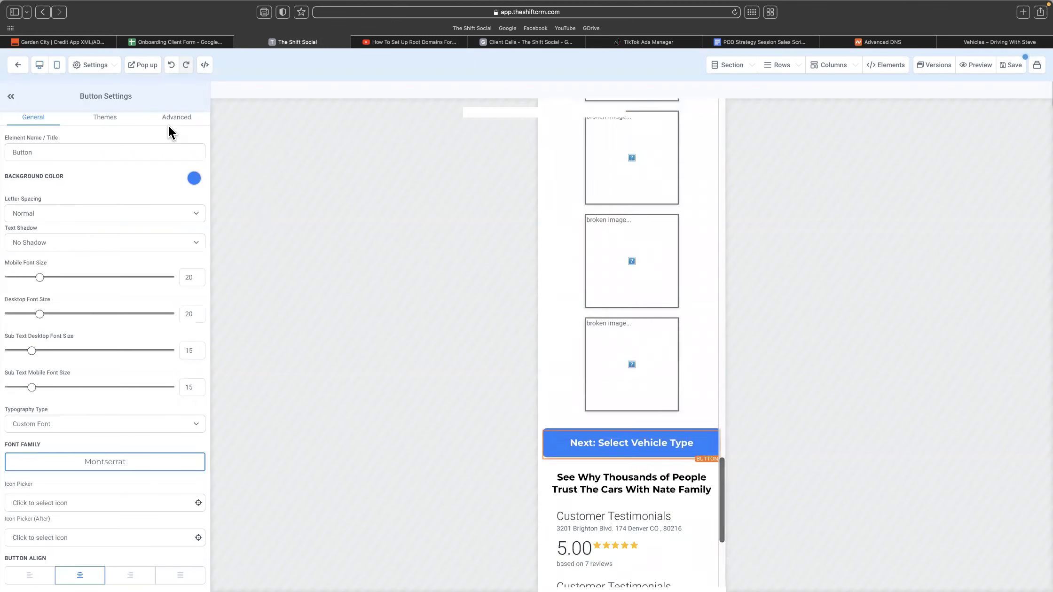
pyautogui.scroll(-5, 669, 446)
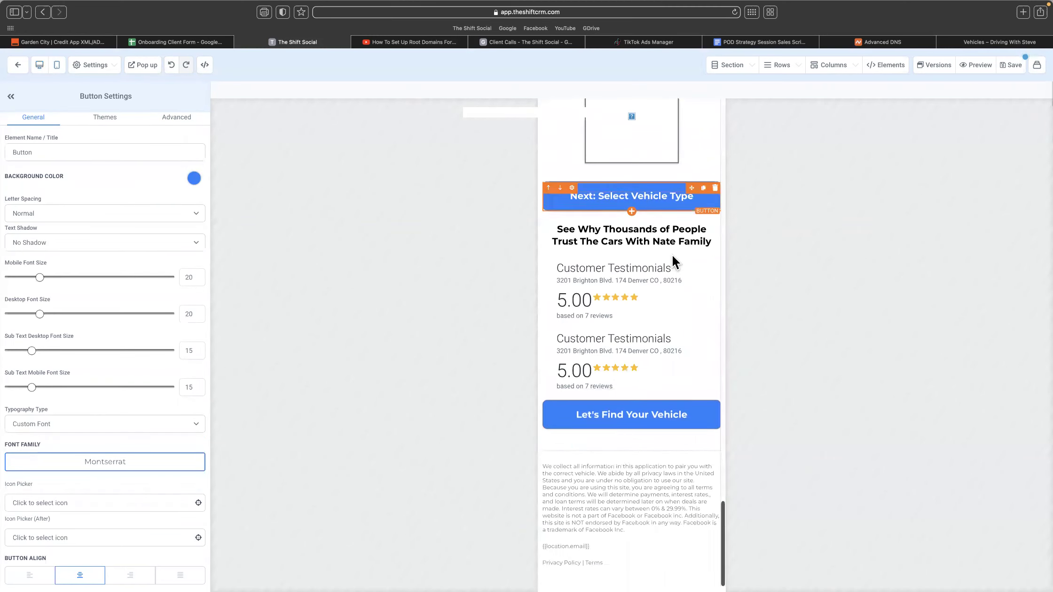
pyautogui.press('Delete')
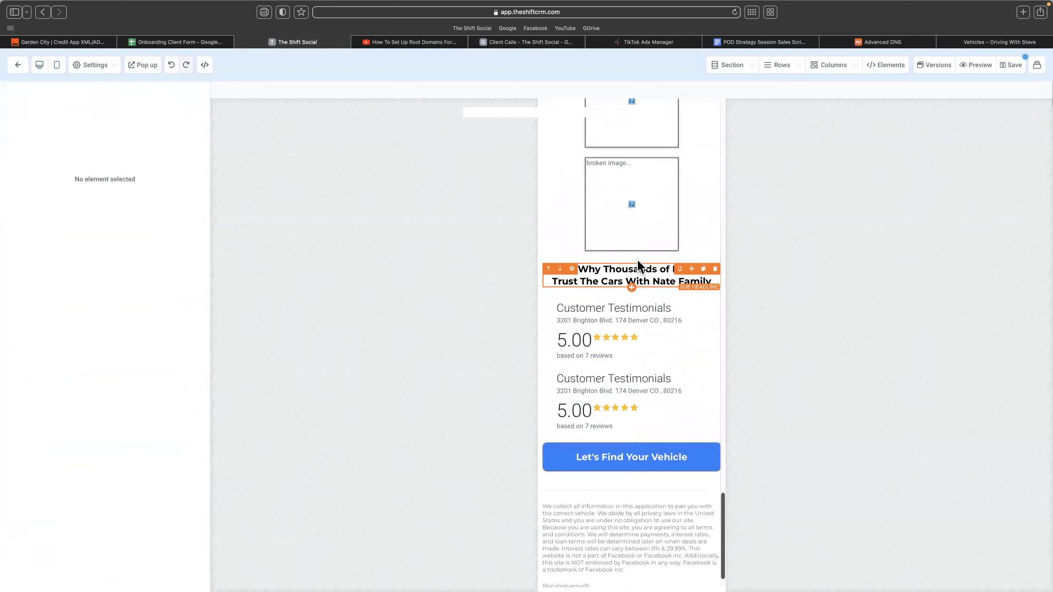
pyautogui.scroll(10, 636, 259)
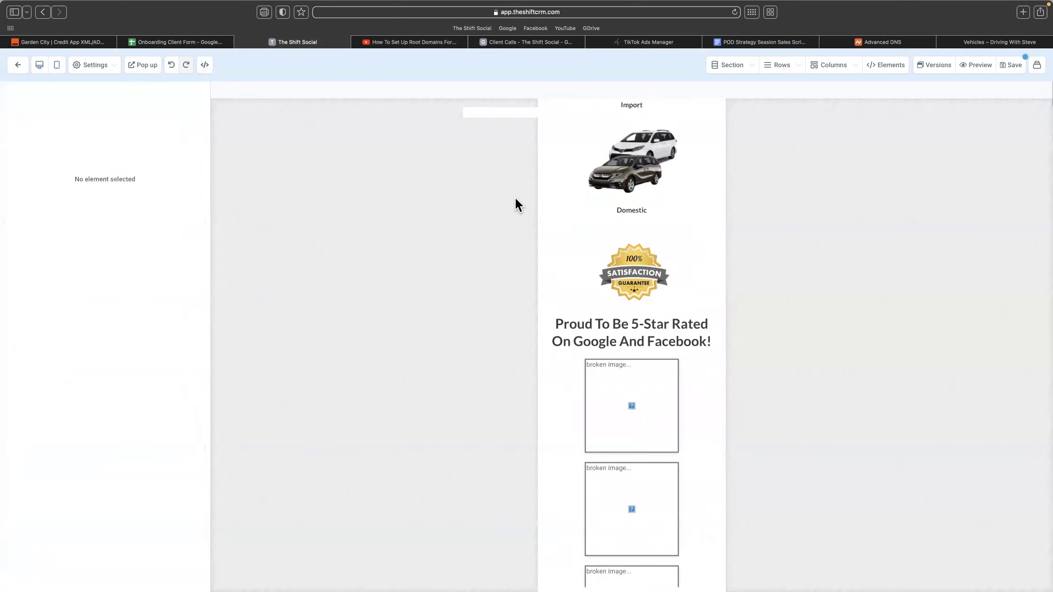
pyautogui.scroll(-10, 691, 238)
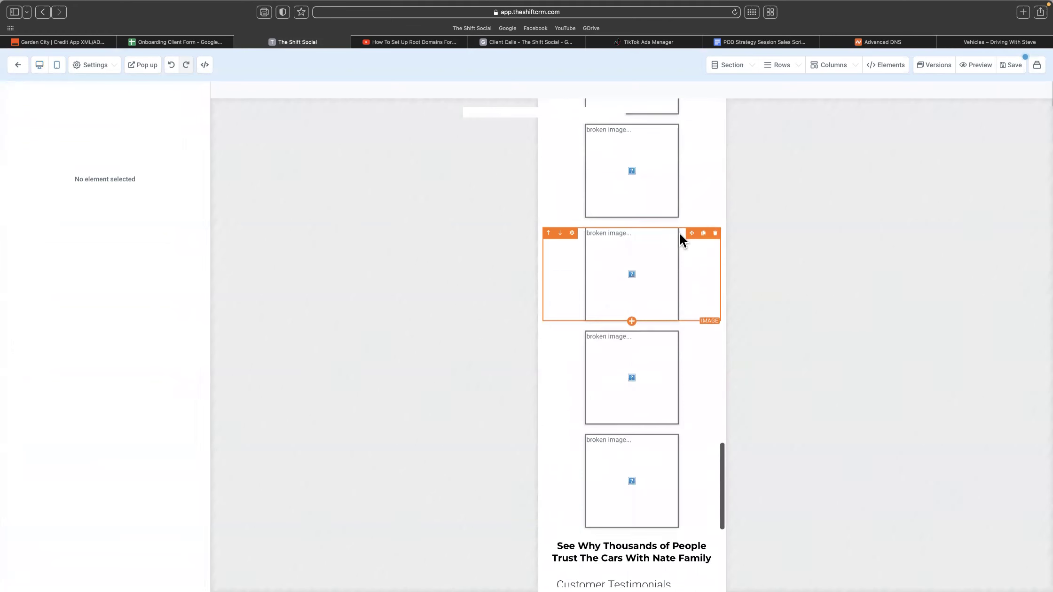
pyautogui.click(172, 67)
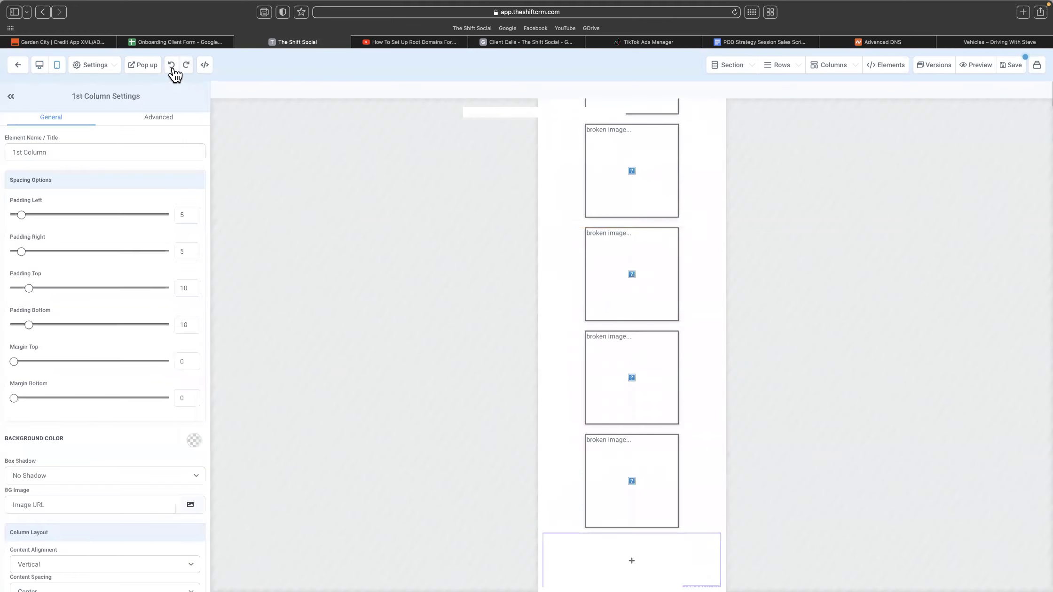
pyautogui.click(172, 67)
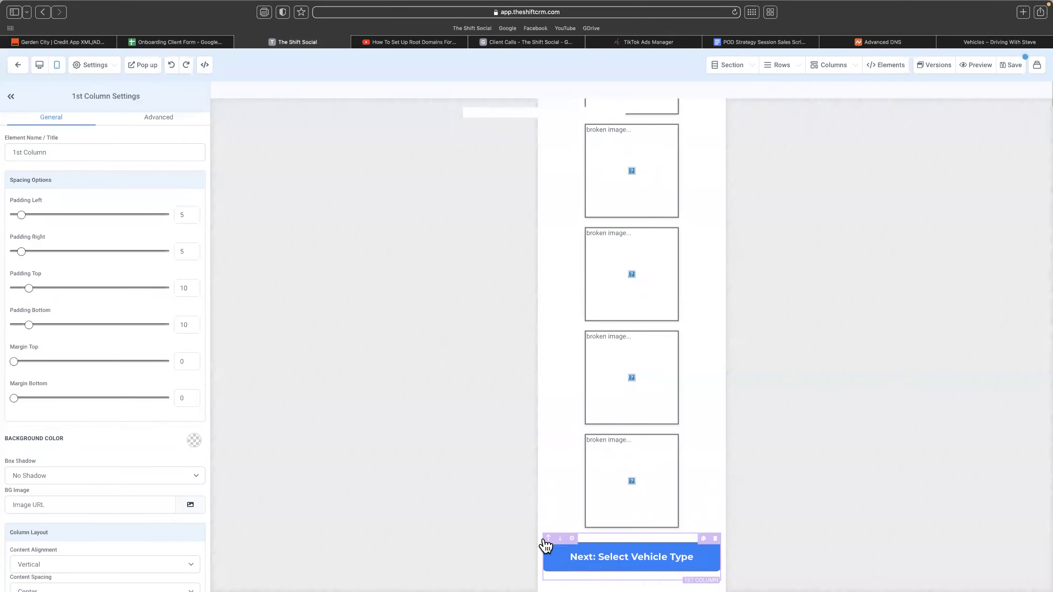
# - Replace the Cars With Nate headline under the placeholder image with "Find Your next Car With Location name", putting "Location name" in italics
pyautogui.moveTo(546, 540); pyautogui.dragTo(551, 424)
pyautogui.click(552, 425)
pyautogui.scroll(20, 635, 306)
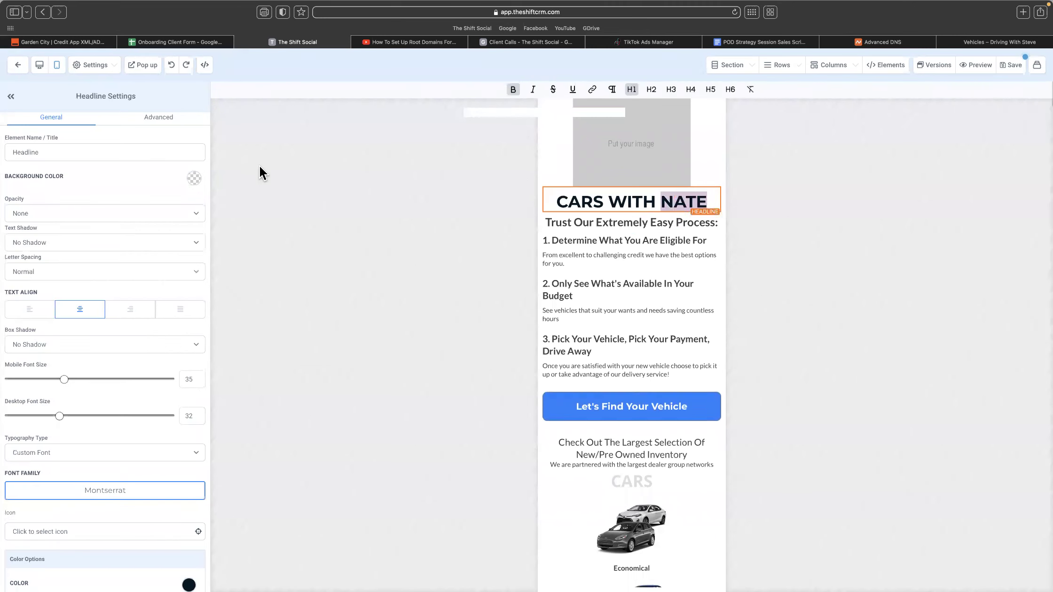
pyautogui.tripleClick(640, 203)
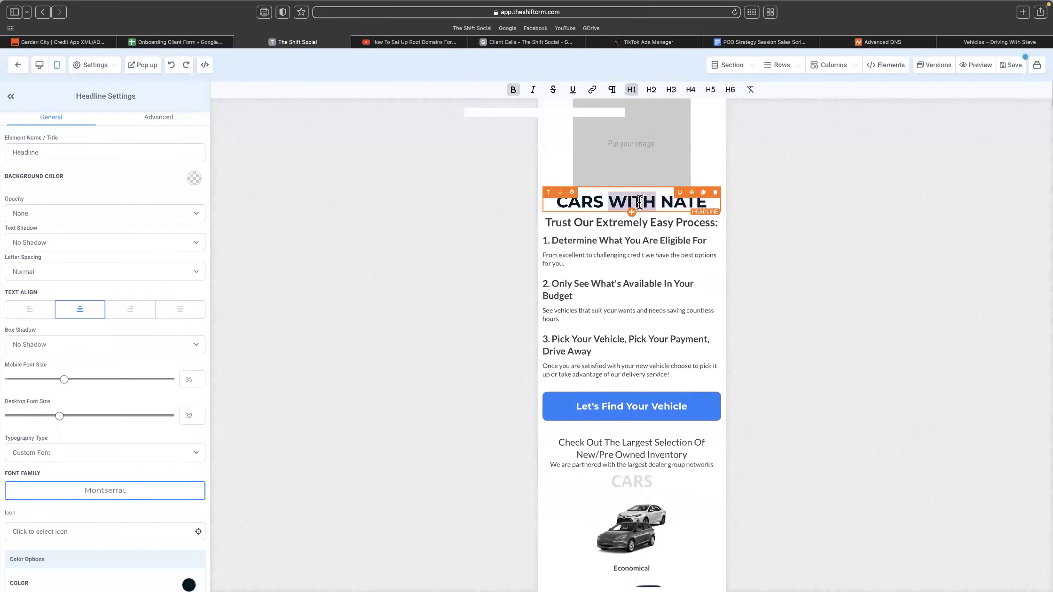
pyautogui.write('Buy')
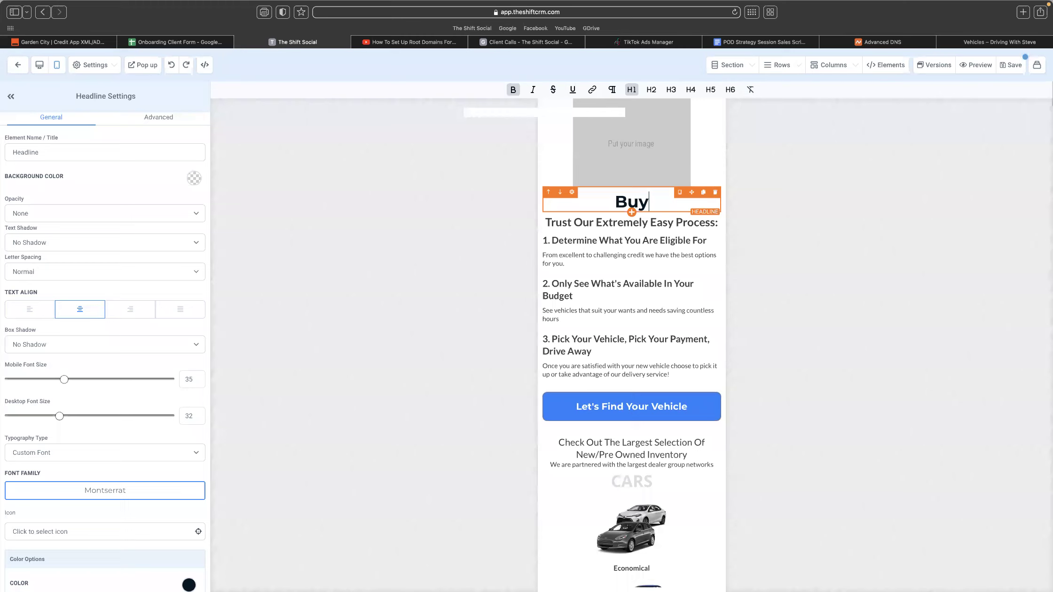
pyautogui.write(' A Car')
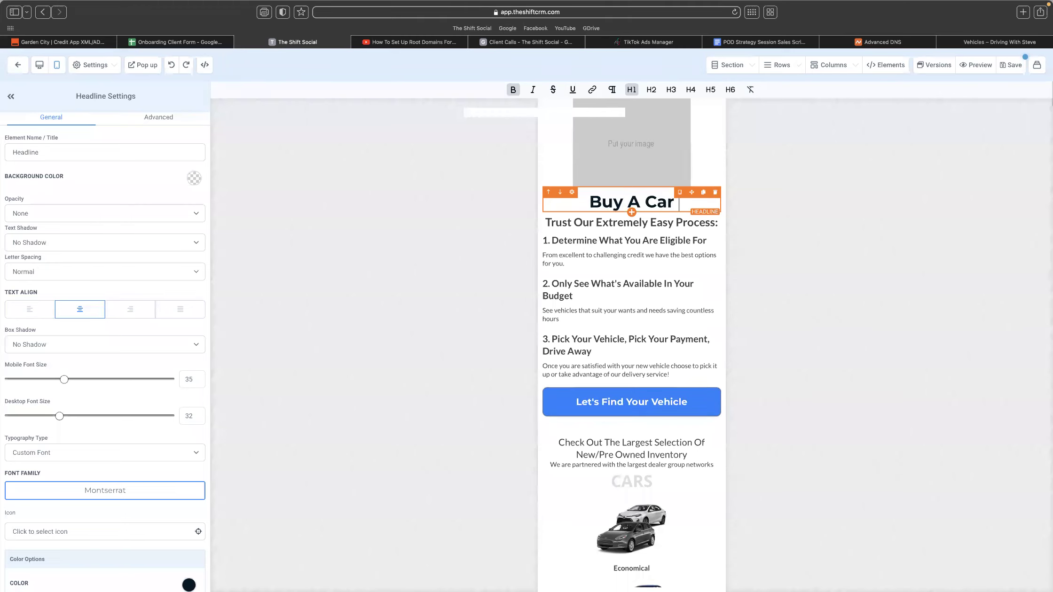
pyautogui.press('BackSpace')
pyautogui.press('BackSpace')
pyautogui.press('BackSpace')
pyautogui.press('BackSpace')
pyautogui.press('BackSpace')
pyautogui.press('BackSpace')
pyautogui.press('BackSpace')
pyautogui.press('BackSpace')
pyautogui.press('BackSpace')
pyautogui.write('F')
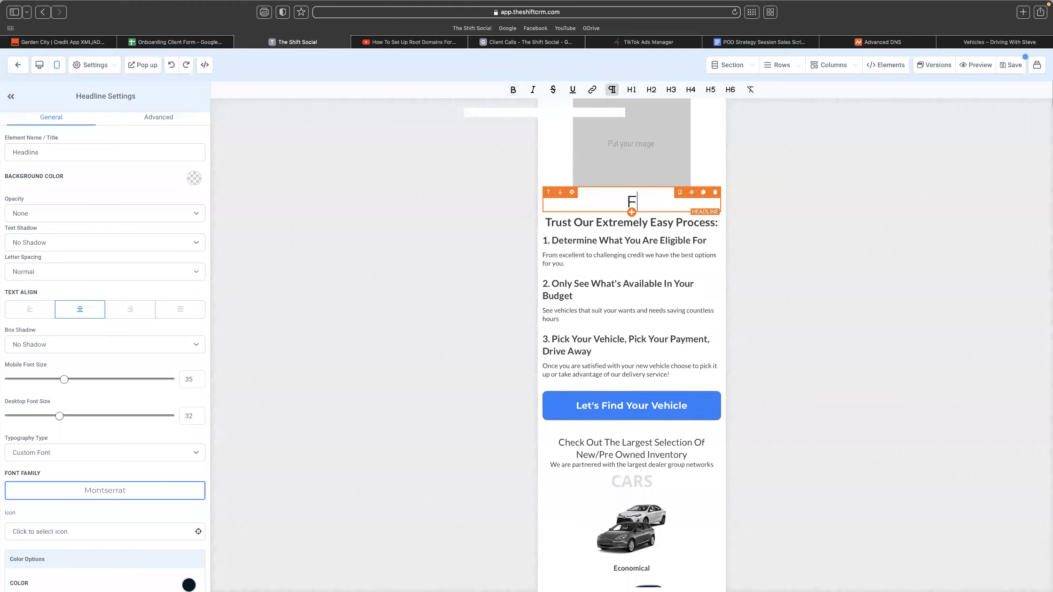
pyautogui.write('ind Your nex')
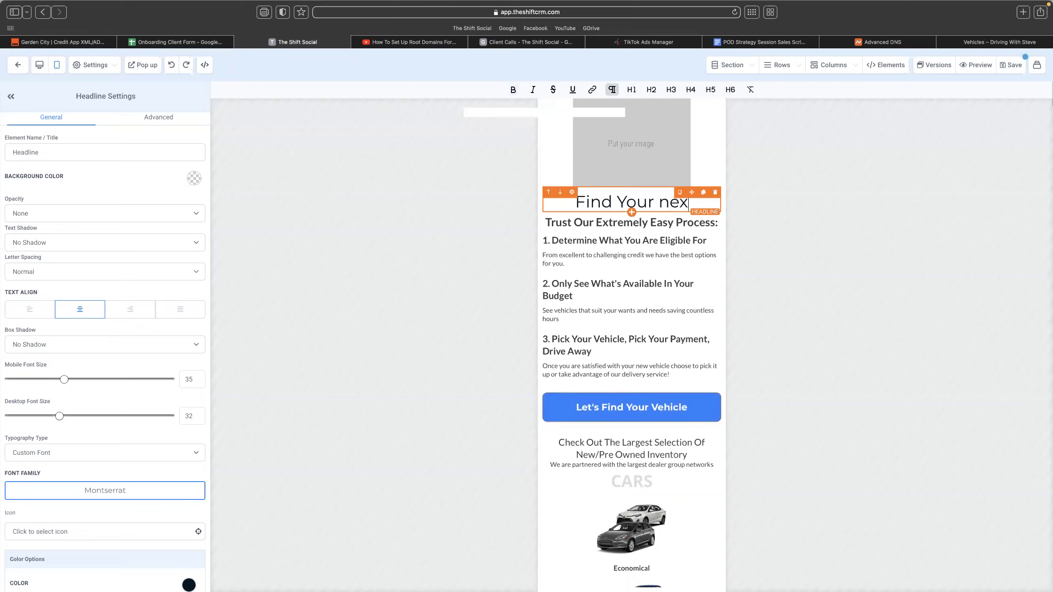
pyautogui.write('t Car With ')
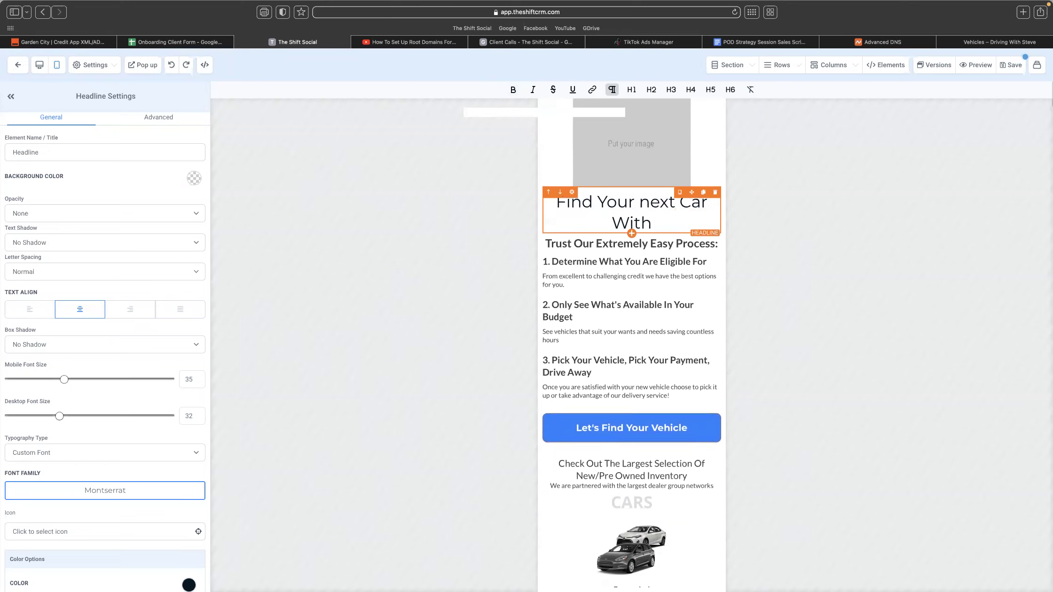
pyautogui.write('*')
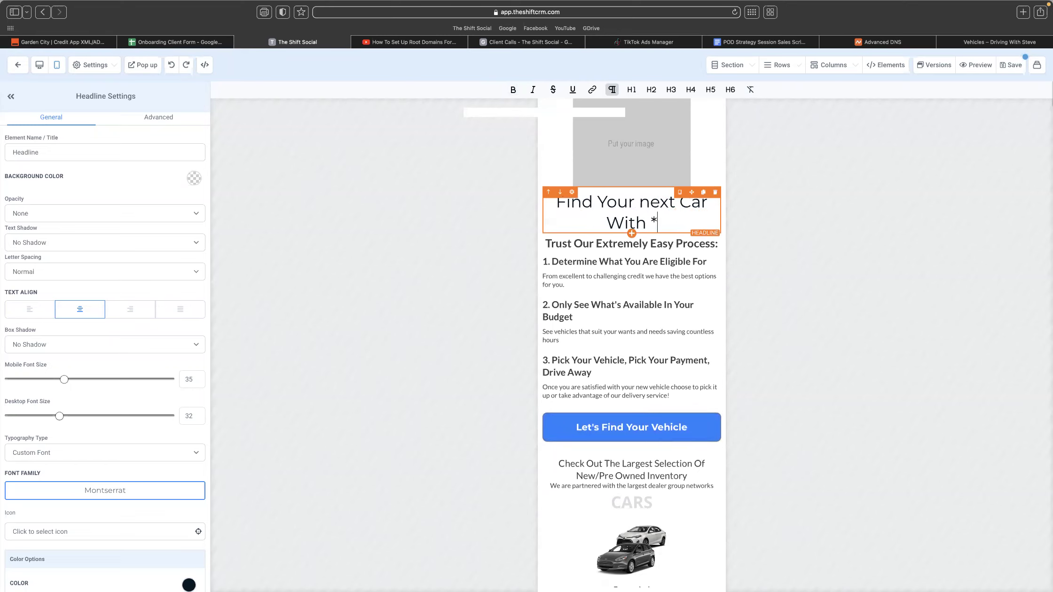
pyautogui.write('Location name*')
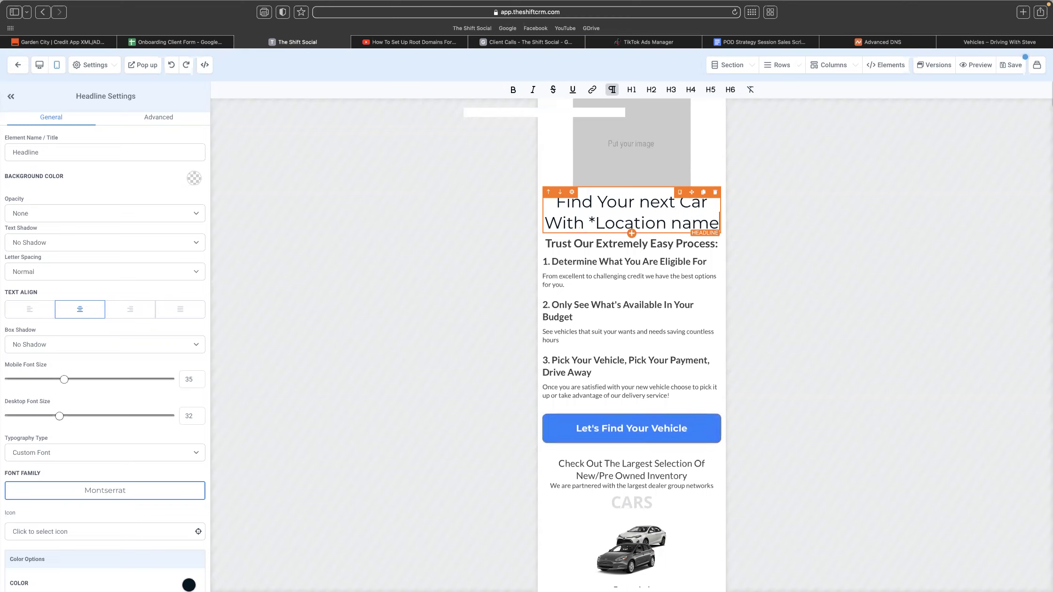
# - Make the whole "Find Your next Car With Location name" headline bold
pyautogui.scroll(-1, 716, 217)
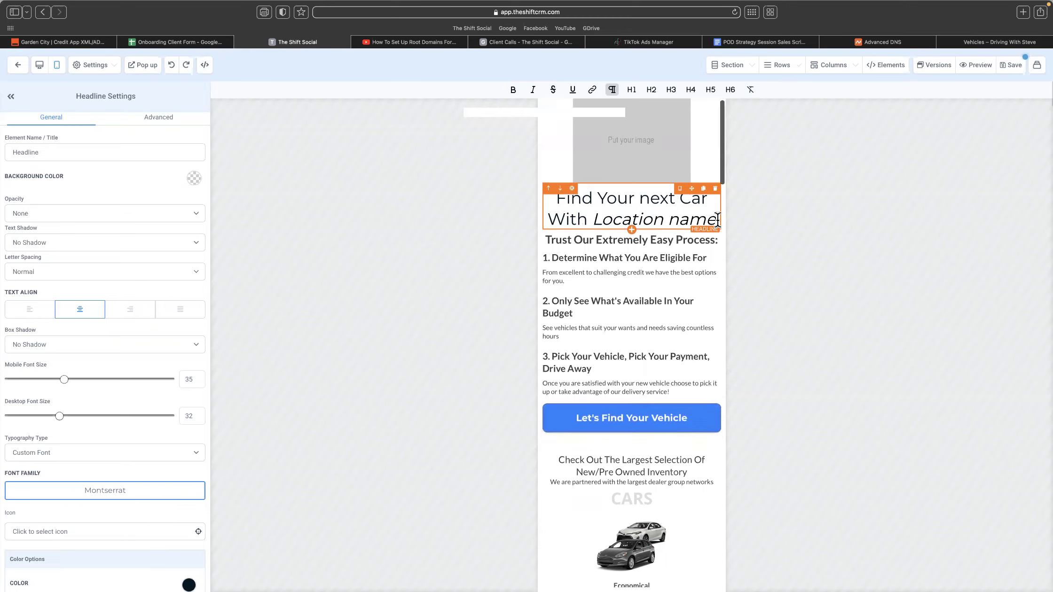
pyautogui.moveTo(716, 217); pyautogui.dragTo(556, 198)
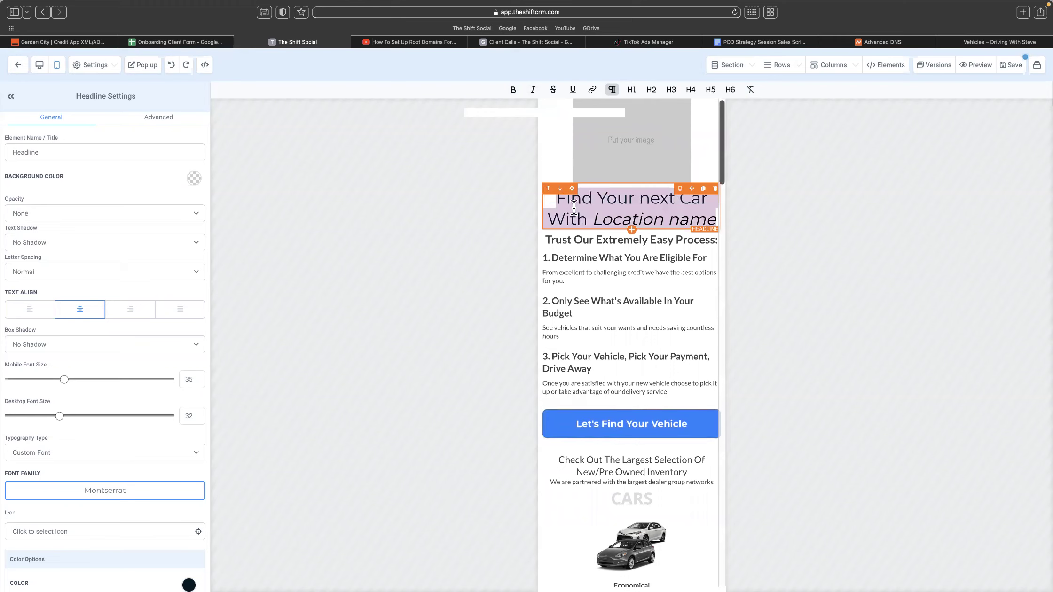
pyautogui.click(513, 90)
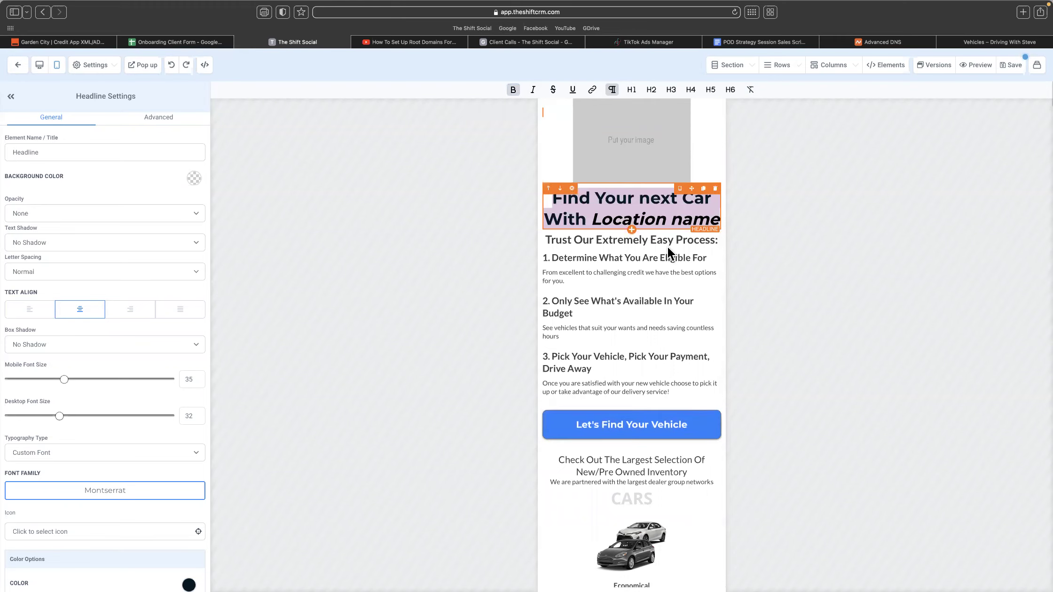
# - Select the "1. Determine What You Are Eligible For" headline and review the process steps around it
pyautogui.click(625, 260)
pyautogui.click(614, 259)
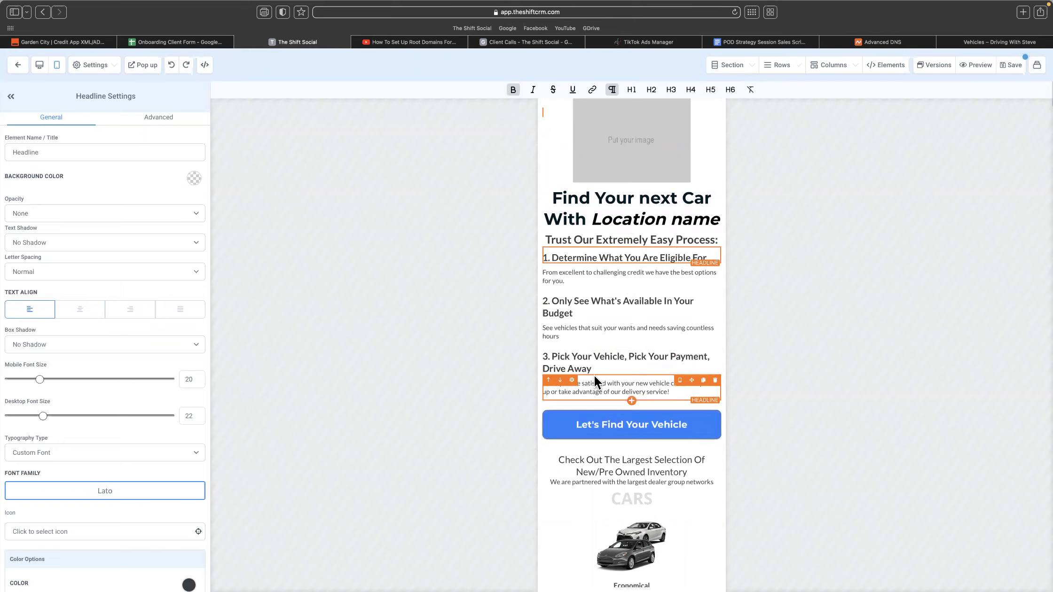
pyautogui.scroll(-2, 594, 374)
pyautogui.scroll(2, 594, 379)
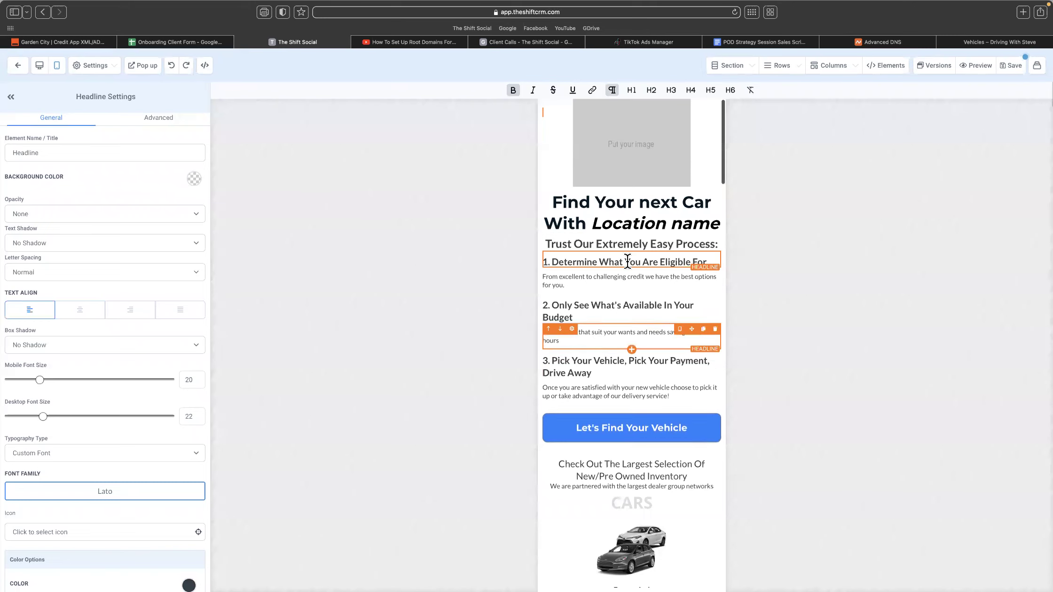
# - Consult the Driving With Steve page, and replace the headline under the placeholder image with "Find The Perfect Car In Your Budget!"
pyautogui.click(985, 40)
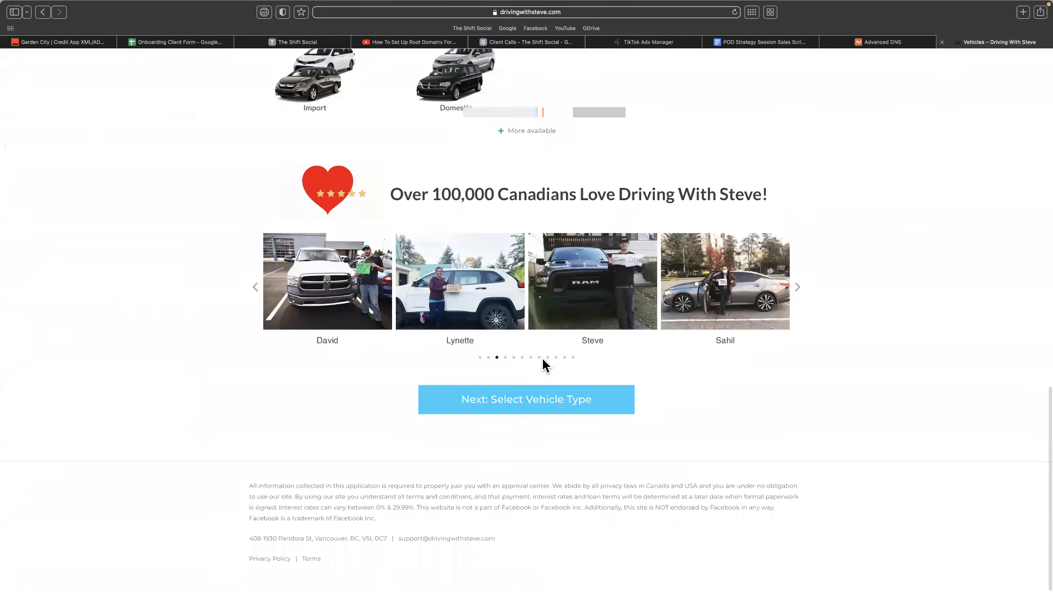
pyautogui.scroll(-3, 523, 396)
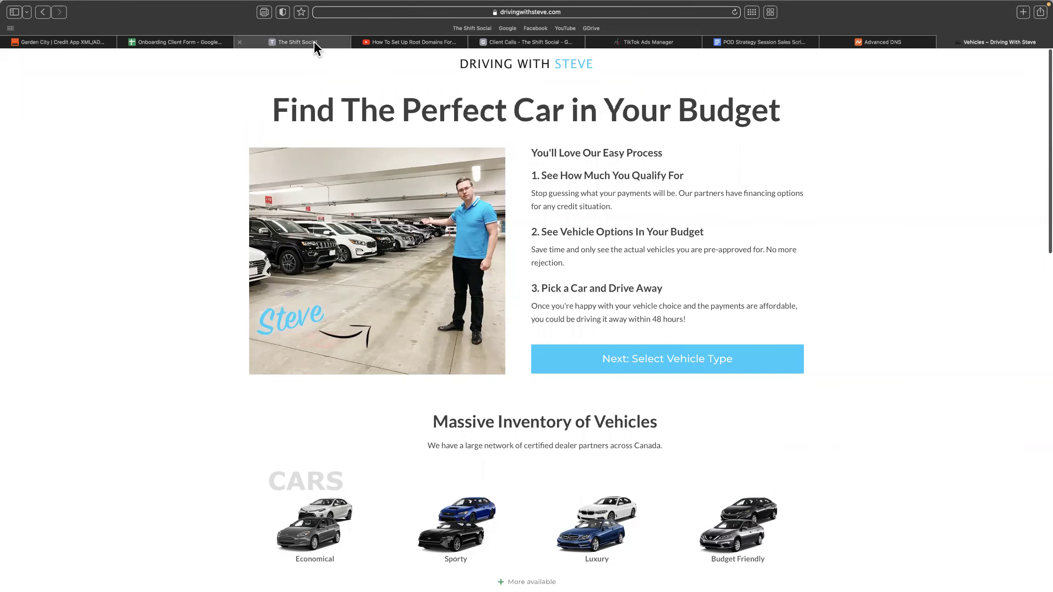
pyautogui.click(313, 42)
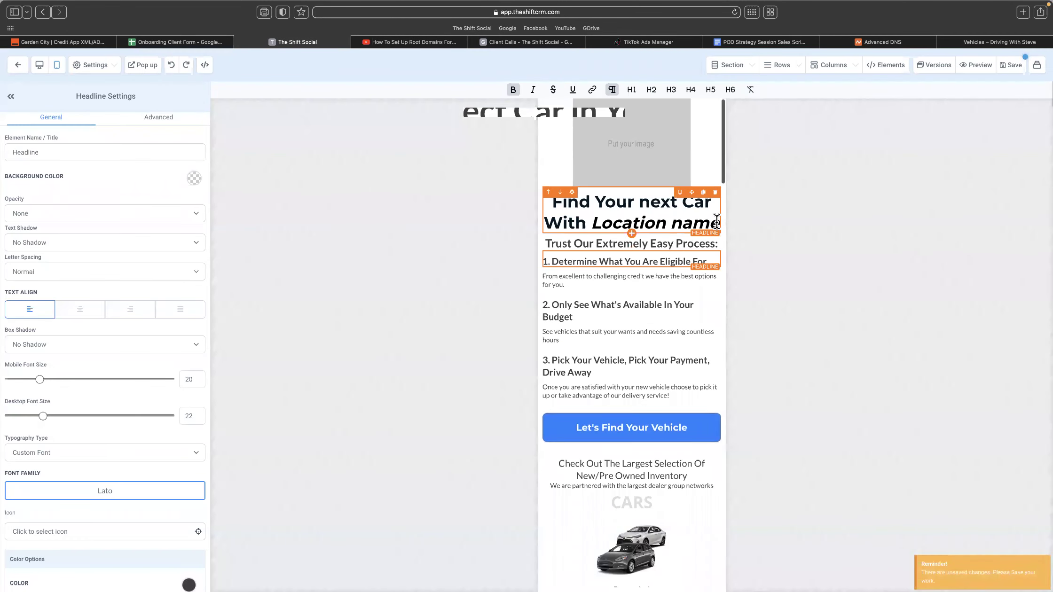
pyautogui.scroll(-10, 717, 220)
pyautogui.scroll(10, 599, 240)
pyautogui.click(600, 239)
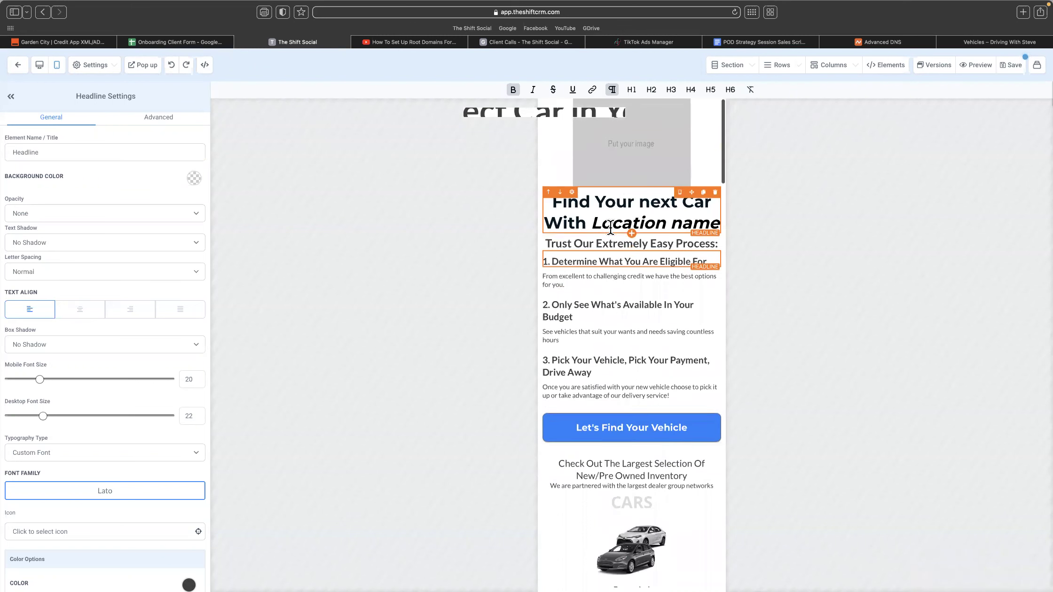
pyautogui.write('Find the')
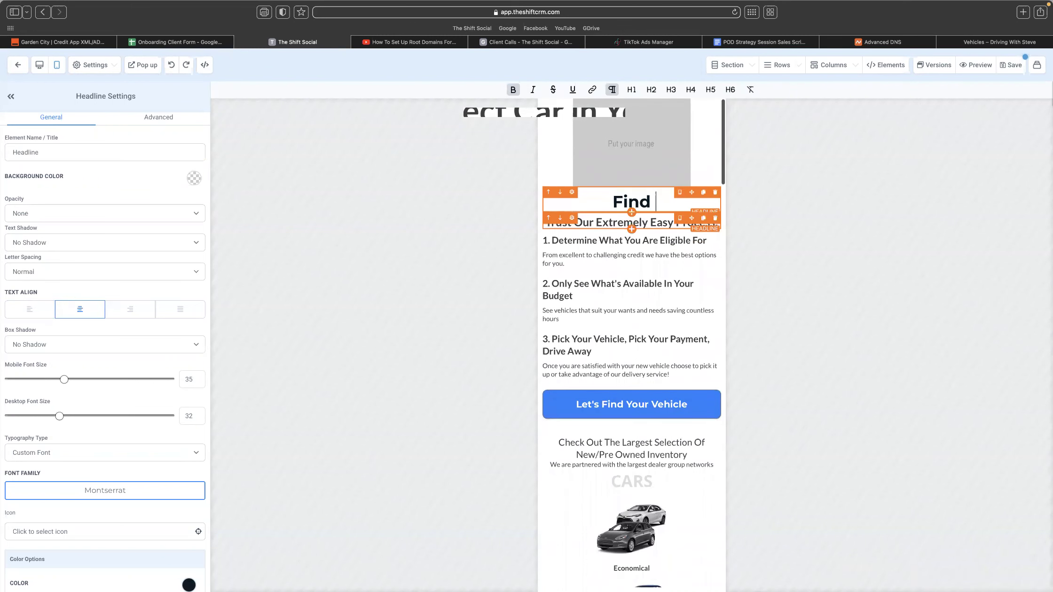
pyautogui.press('BackSpace')
pyautogui.press('BackSpace')
pyautogui.press('BackSpace')
pyautogui.write('the perdec')
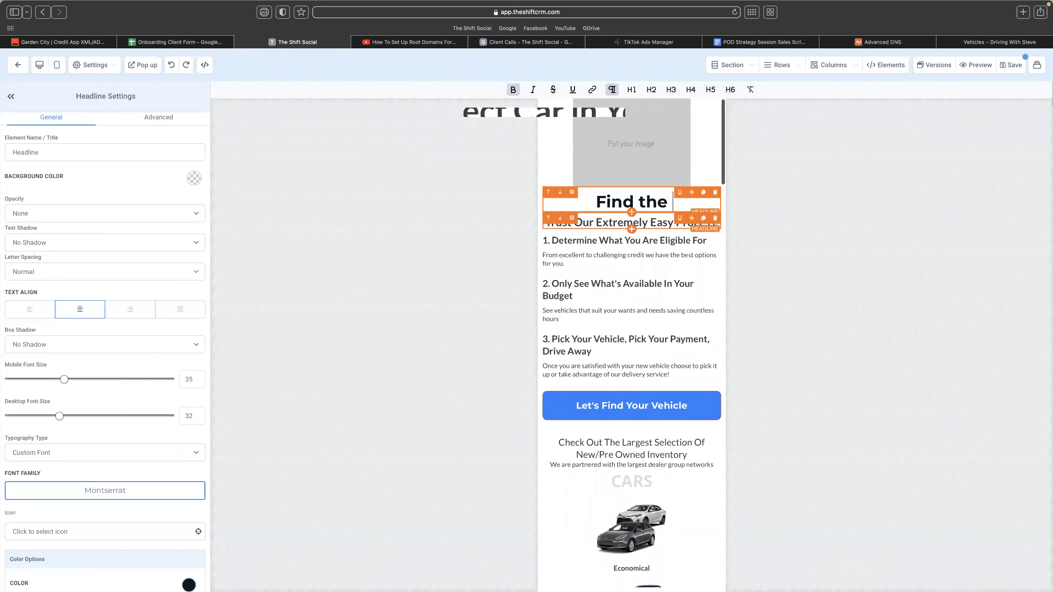
pyautogui.press('BackSpace')
pyautogui.press('BackSpace')
pyautogui.press('BackSpace')
pyautogui.press('BackSpace')
pyautogui.press('BackSpace')
pyautogui.press('BackSpace')
pyautogui.press('BackSpace')
pyautogui.press('BackSpace')
pyautogui.press('BackSpace')
pyautogui.press('BackSpace')
pyautogui.write('T')
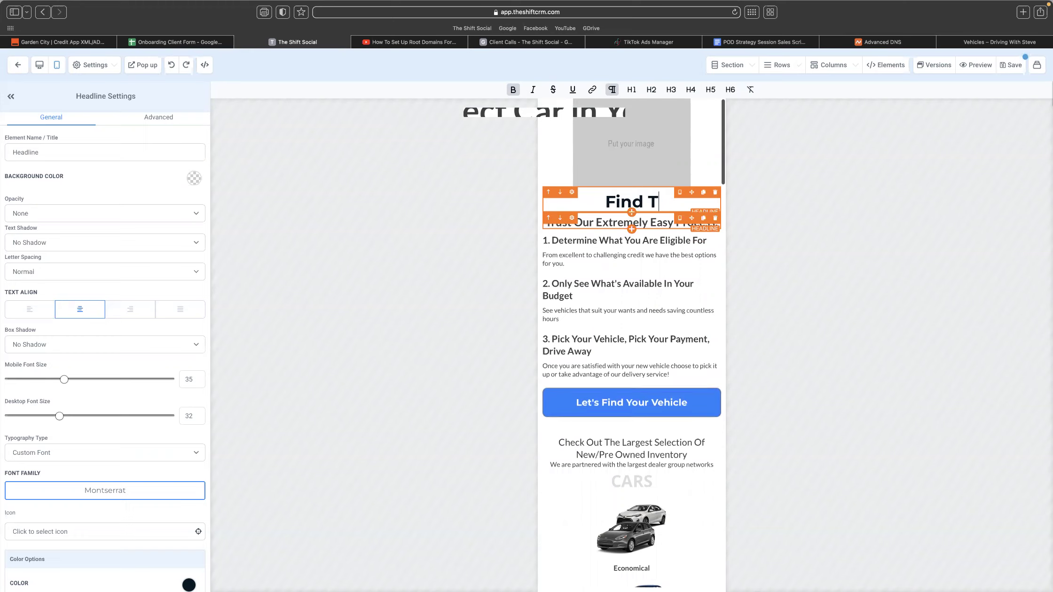
pyautogui.write('he Perfect C')
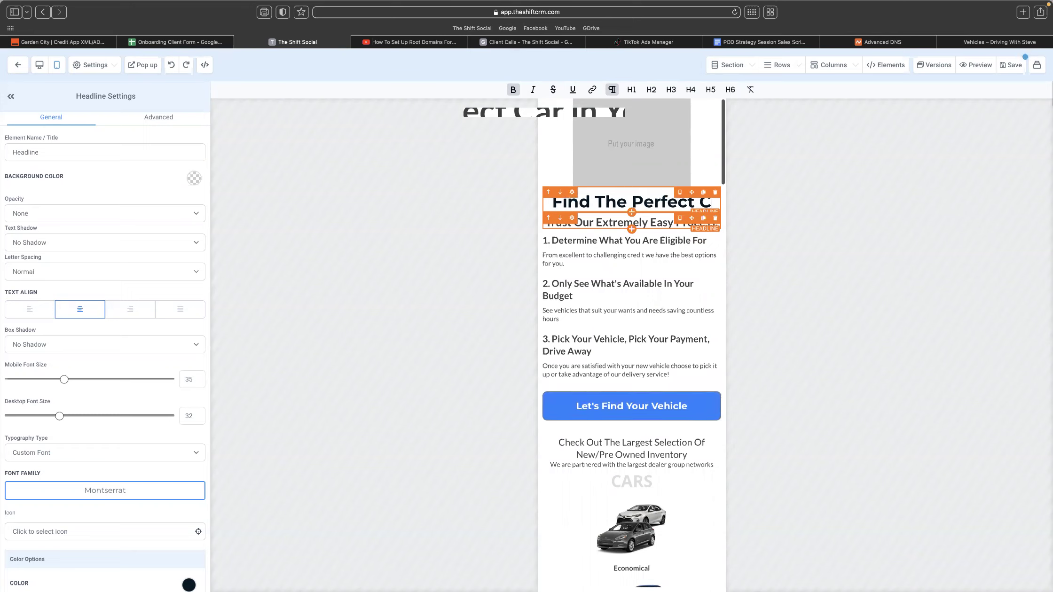
pyautogui.write('ar In Your Budget!')
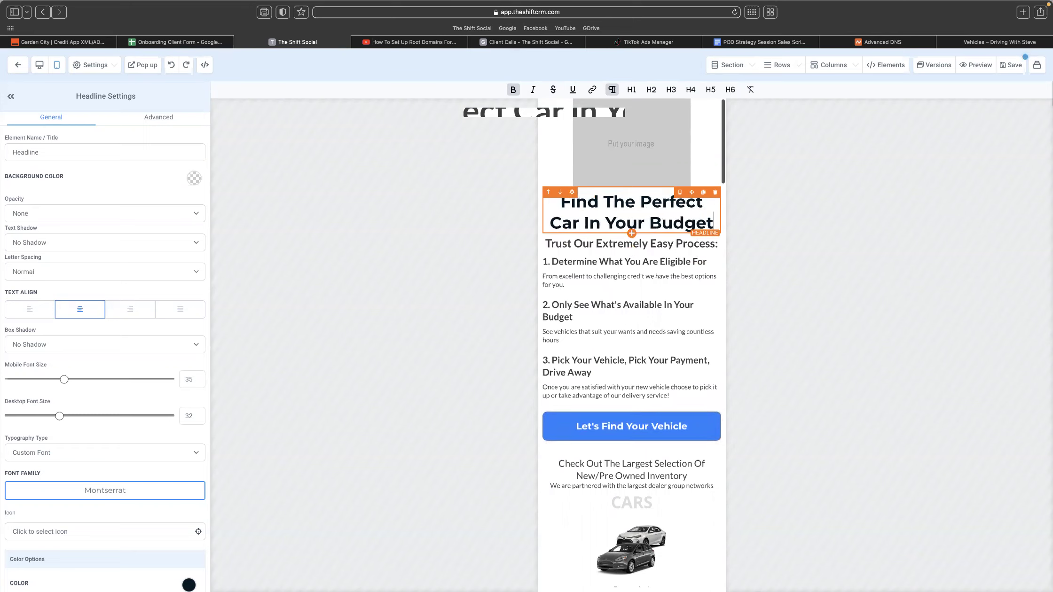
# - Remove the exclamation mark from the headline and save the page, accepting the changes to the global section
pyautogui.click(968, 42)
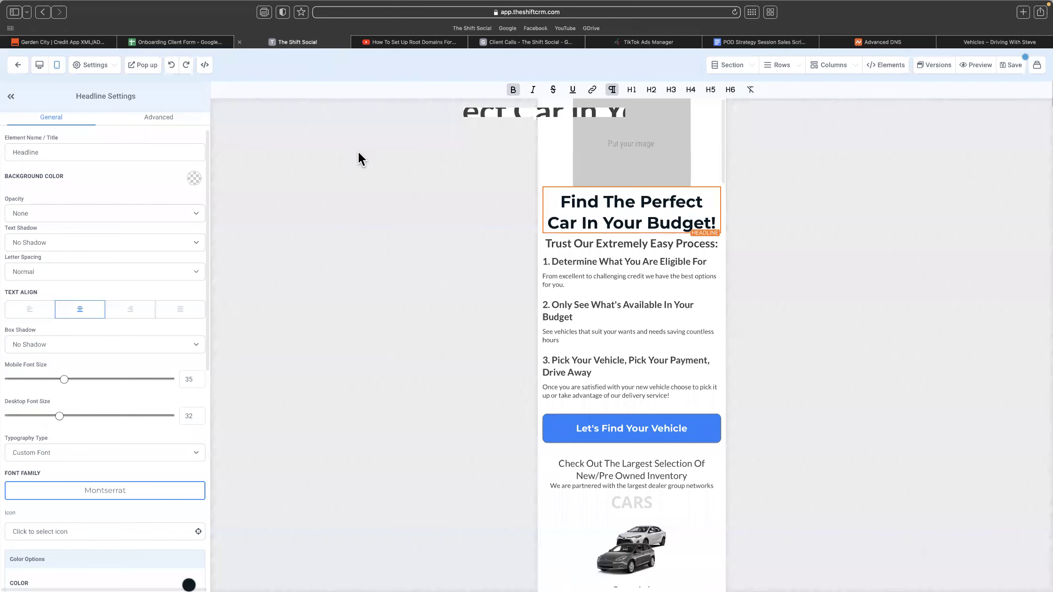
pyautogui.click(295, 41)
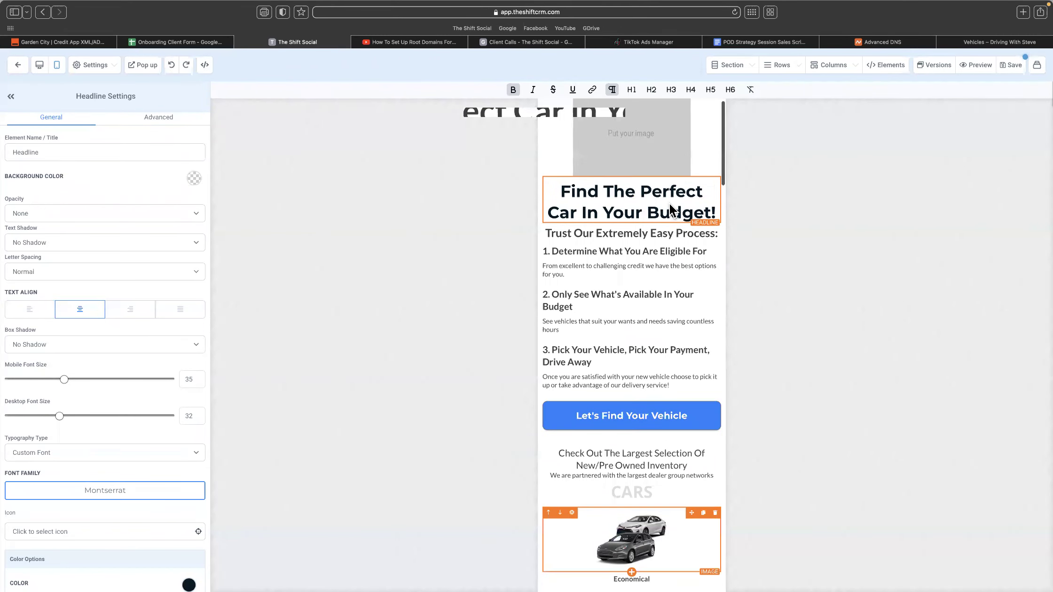
pyautogui.press('BackSpace')
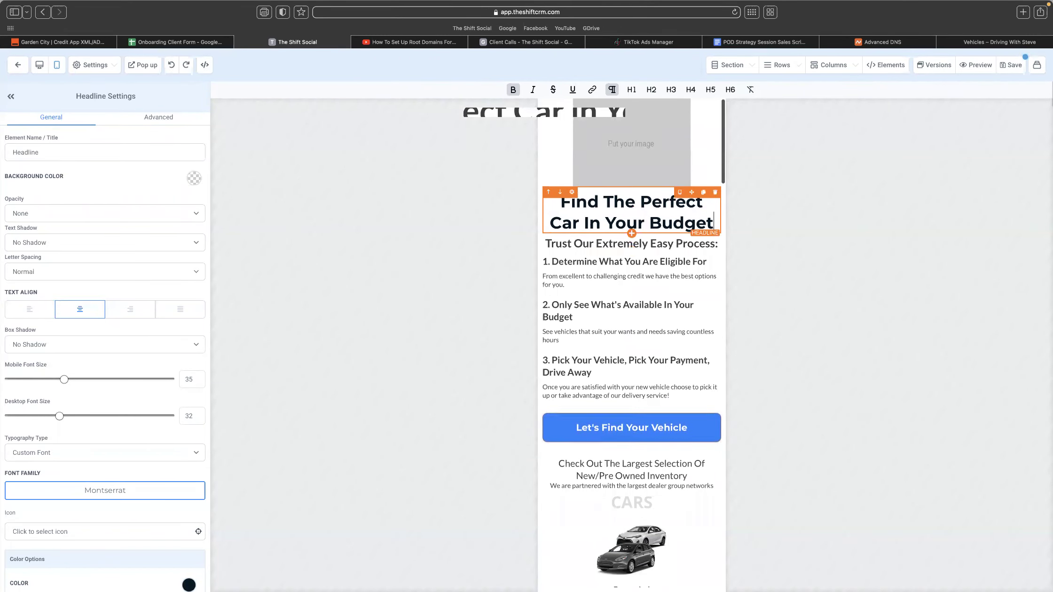
pyautogui.click(1013, 66)
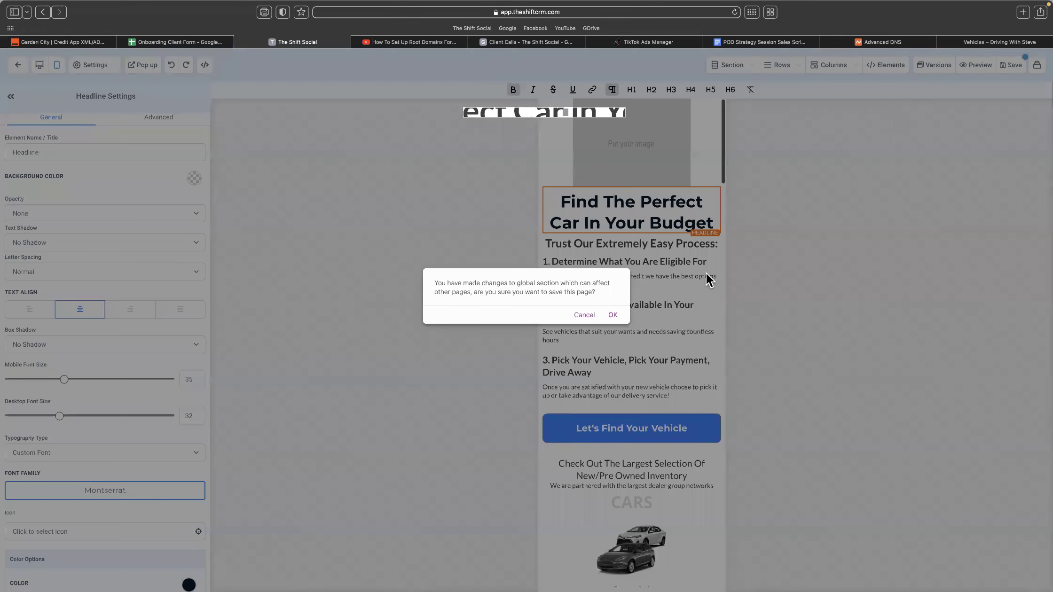
pyautogui.click(613, 315)
# - Replace the page's SEO title with "Find The Perfect Car For Your Budget"
pyautogui.click(872, 154)
pyautogui.tripleClick(884, 154)
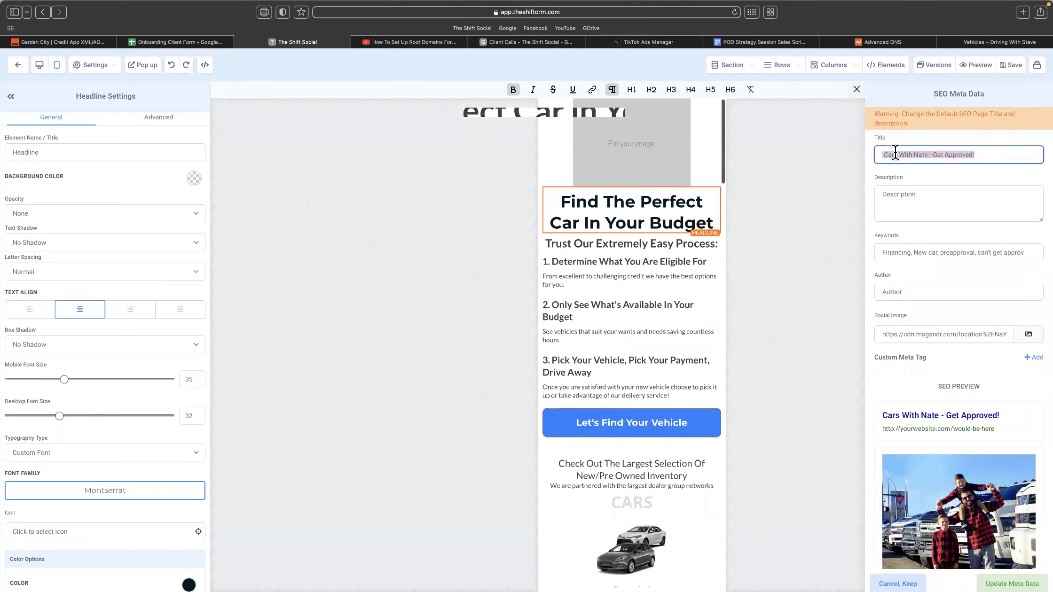
pyautogui.write('Find The Pe')
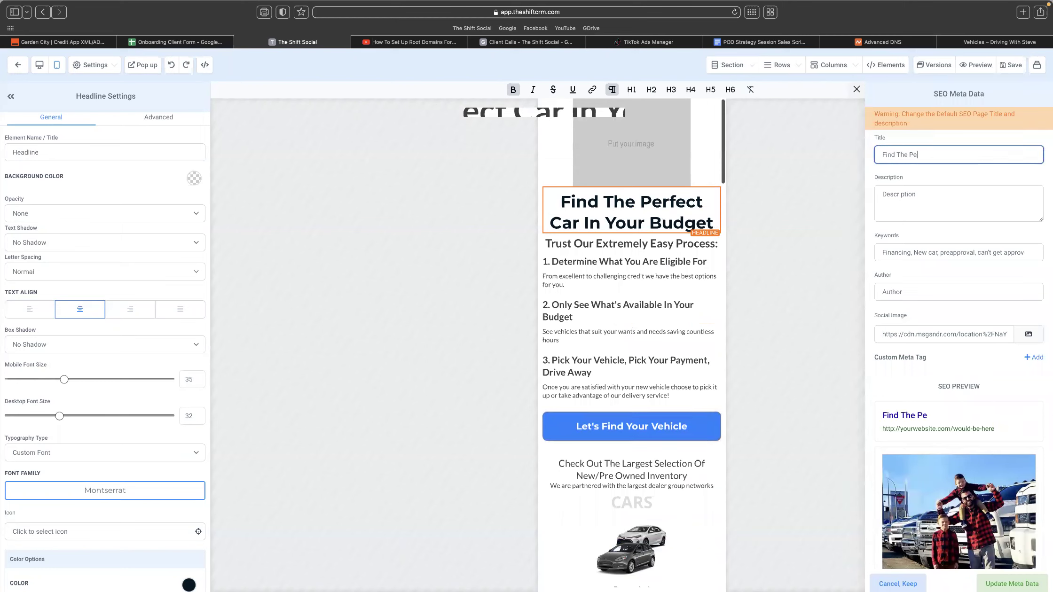
pyautogui.write('rfect Car For ')
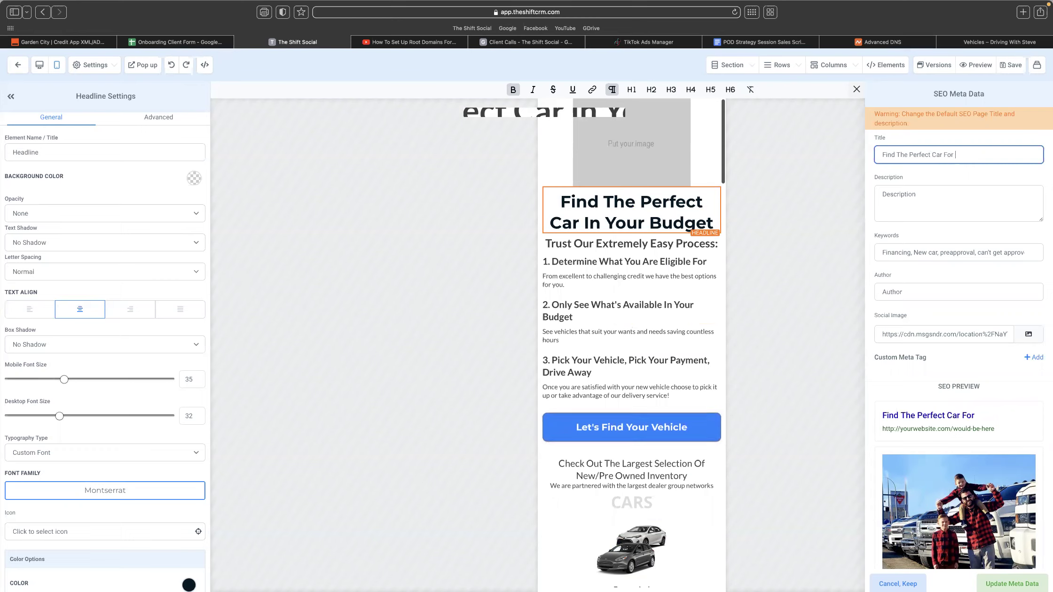
pyautogui.write('Your V')
pyautogui.press('BackSpace')
pyautogui.write('Budget')
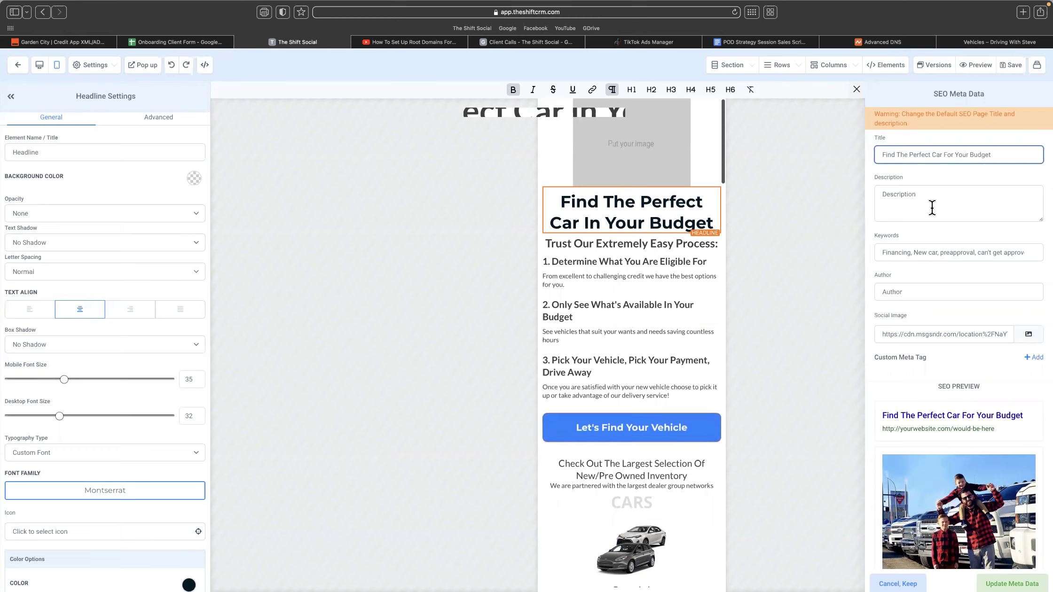
# - Enter the SEO description "We Sell & Deliver New & Used Vehicles Across The United States and have 1000's of happy customers that love working with United Drives!"
pyautogui.click(931, 207)
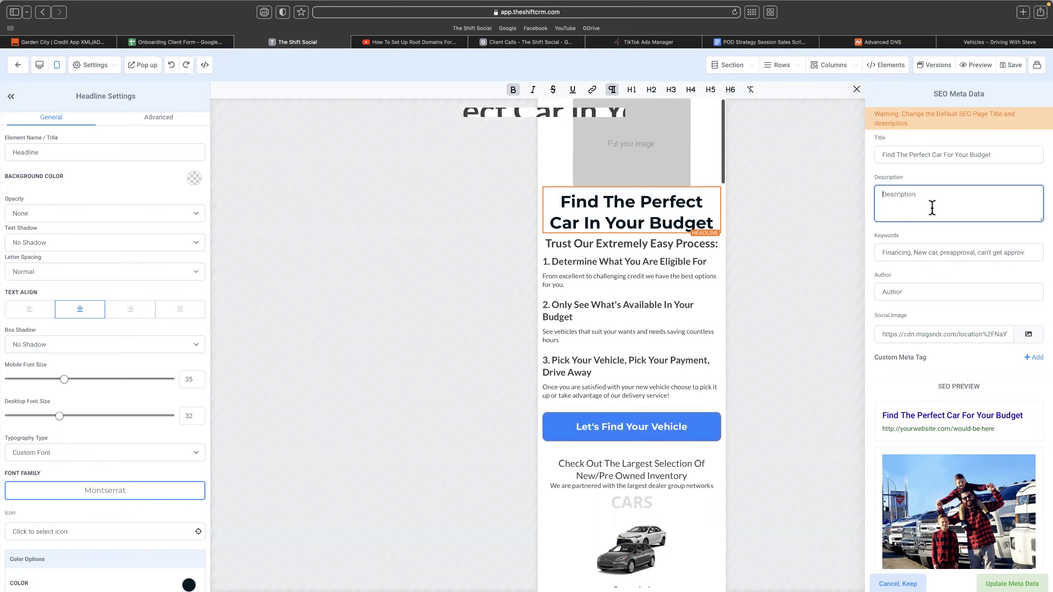
pyautogui.write('We Sell')
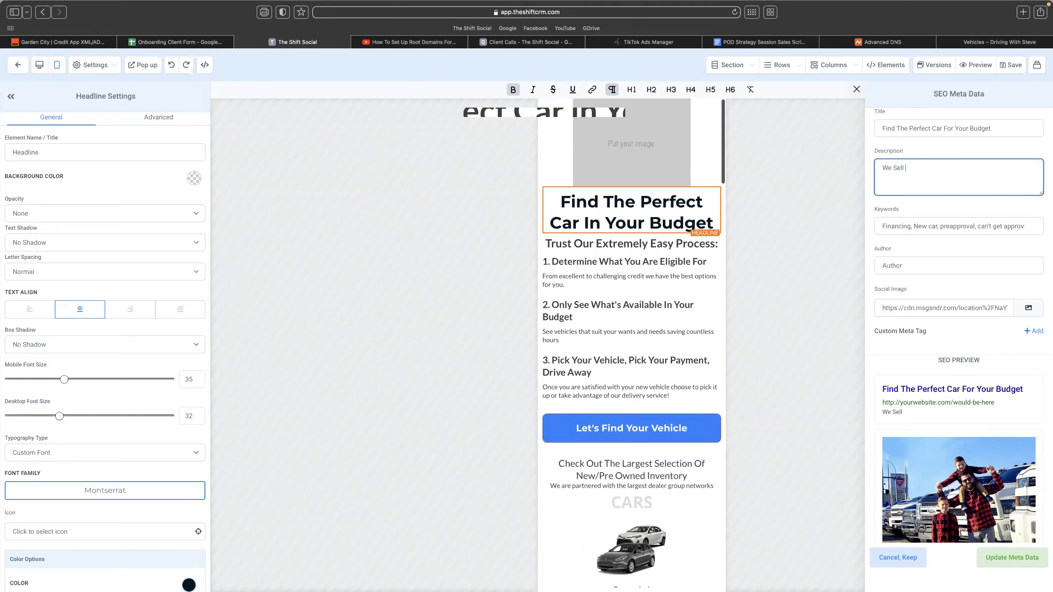
pyautogui.write('New & Used Vehicles Across The Un')
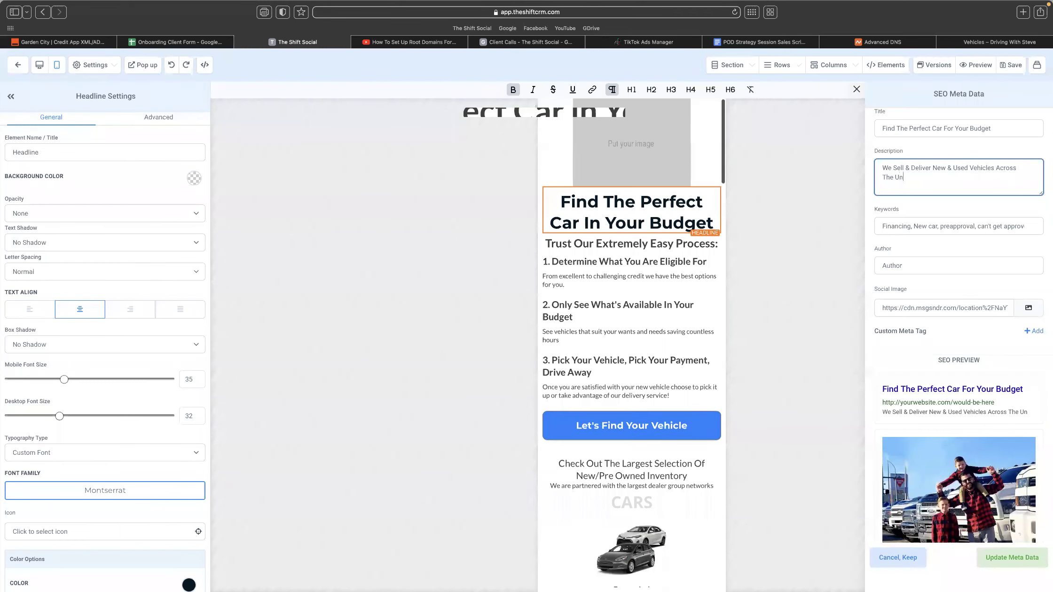
pyautogui.write("ited States and have 1000's of happ")
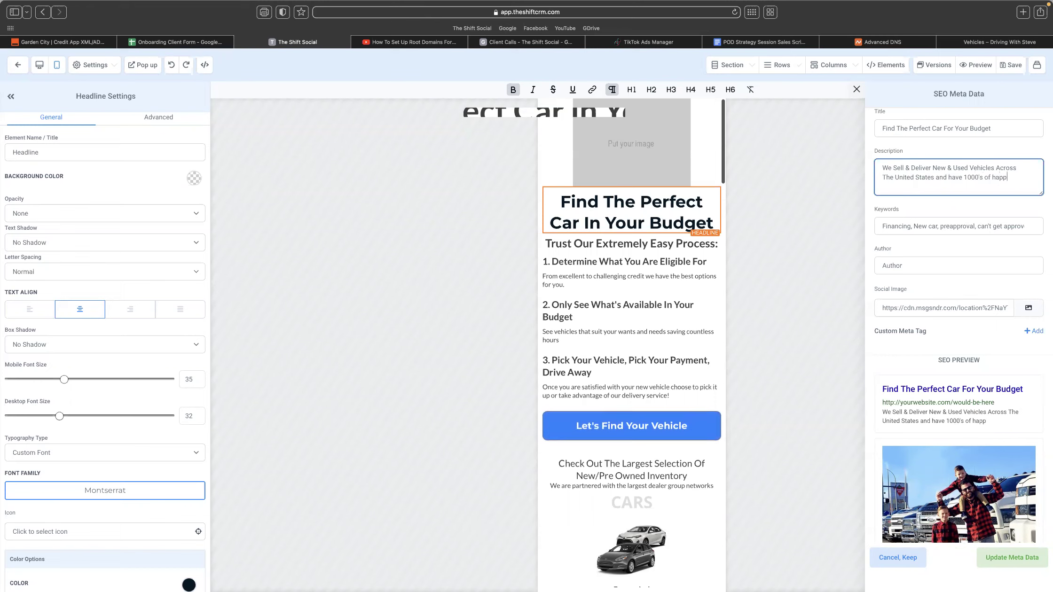
pyautogui.write('ustomers that ')
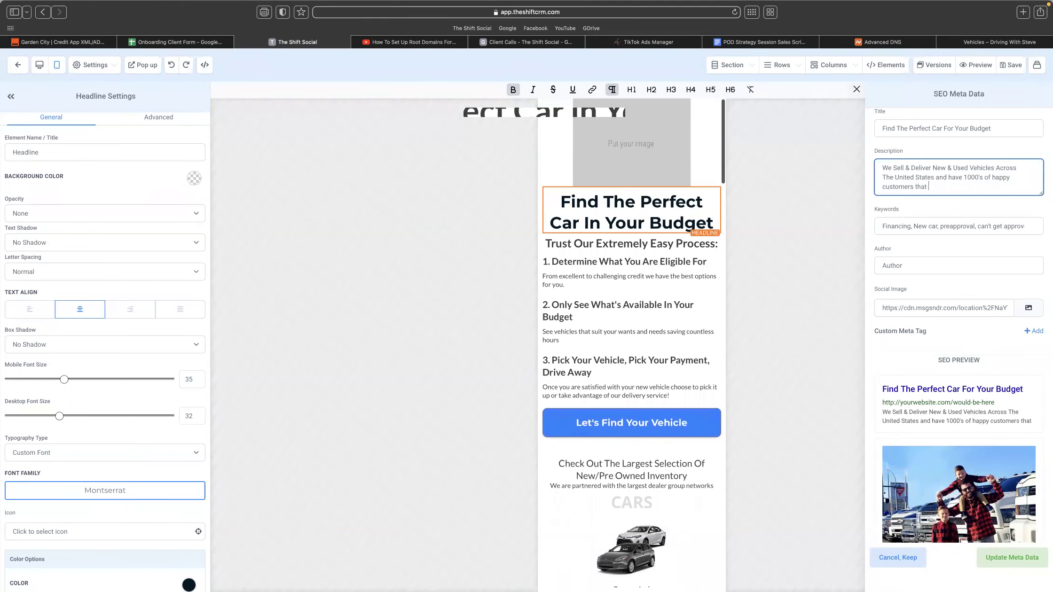
pyautogui.write('love working with United Drives!')
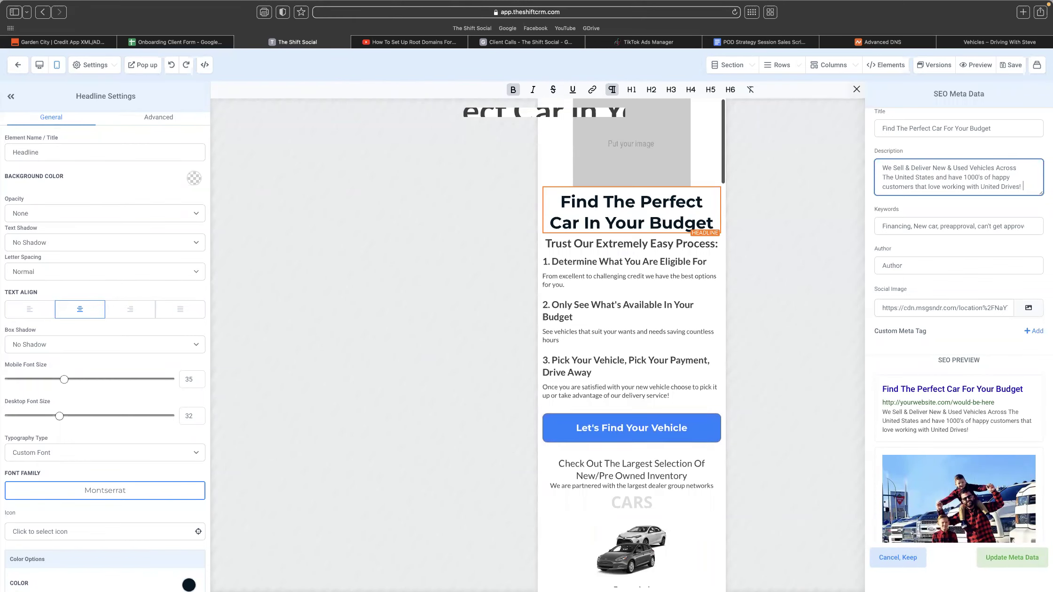
pyautogui.click(888, 39)
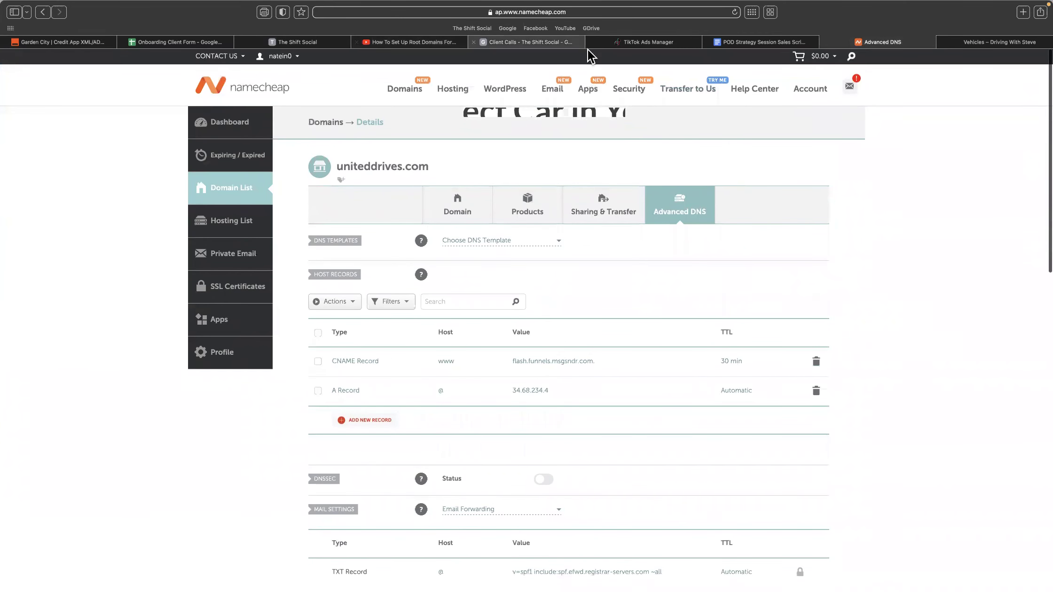
pyautogui.click(327, 41)
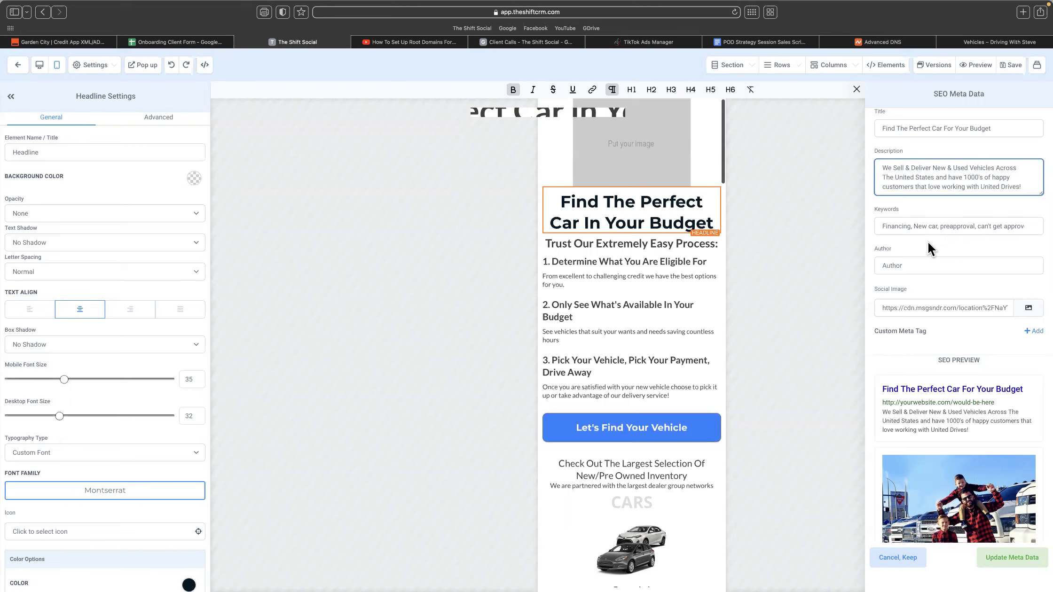
pyautogui.click(1022, 128)
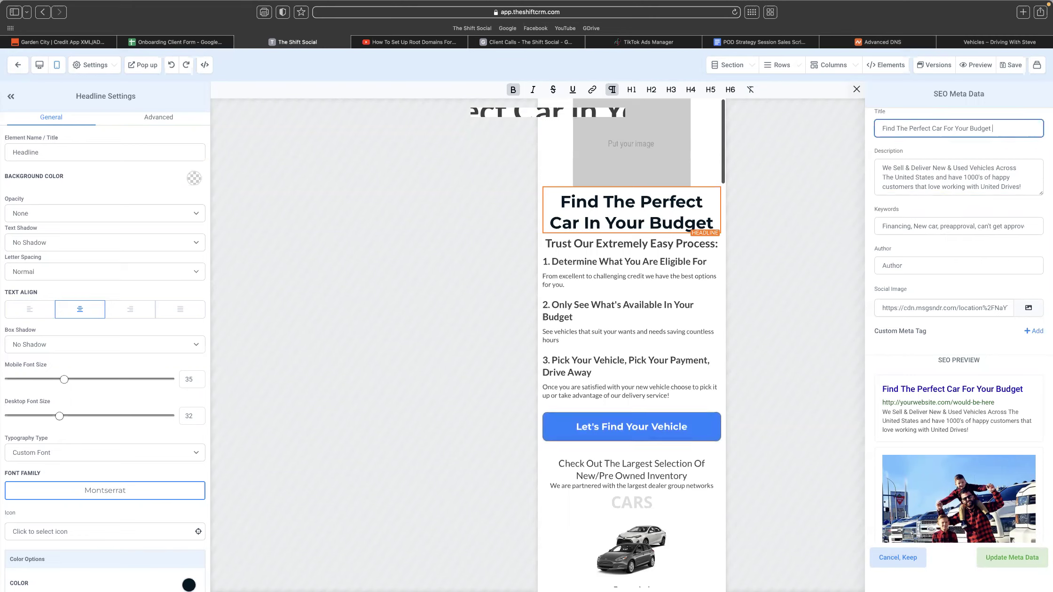
pyautogui.write('Uni')
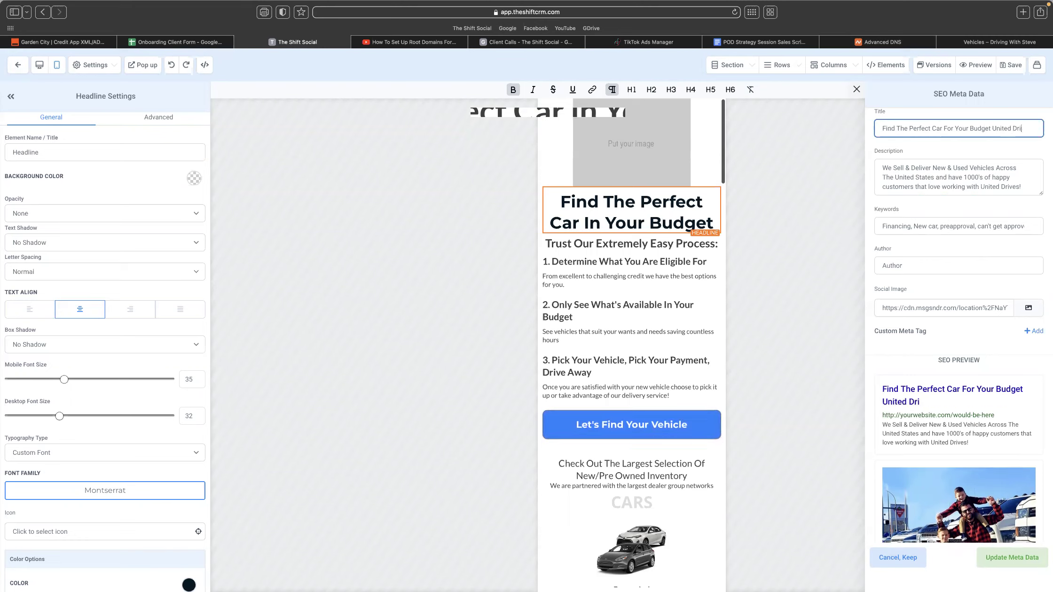
pyautogui.write('ted D')
pyautogui.press('BackSpace')
pyautogui.press('BackSpace')
pyautogui.press('BackSpace')
pyautogui.press('BackSpace')
pyautogui.press('BackSpace')
pyautogui.press('BackSpace')
pyautogui.press('BackSpace')
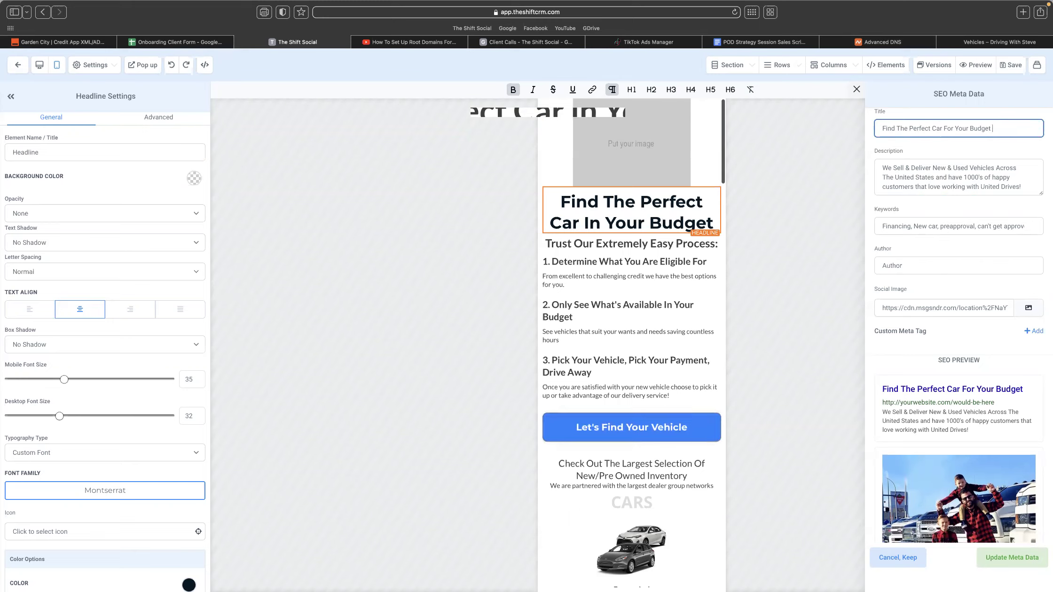
# - Change the end of the SEO title so that it reads "Find The Perfect Car In Your Budget"
pyautogui.press('BackSpace')
pyautogui.press('BackSpace')
pyautogui.press('BackSpace')
pyautogui.press('BackSpace')
pyautogui.press('BackSpace')
pyautogui.press('BackSpace')
pyautogui.press('BackSpace')
pyautogui.press('BackSpace')
pyautogui.press('BackSpace')
pyautogui.press('BackSpace')
pyautogui.press('BackSpace')
pyautogui.press('BackSpace')
pyautogui.press('BackSpace')
pyautogui.press('BackSpace')
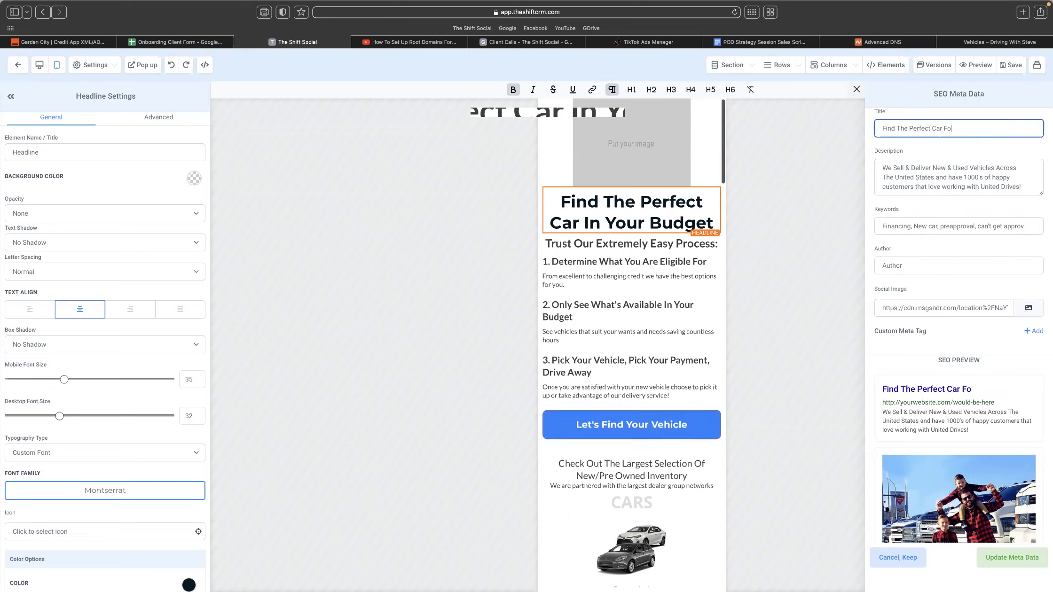
pyautogui.press('BackSpace')
pyautogui.write('In You')
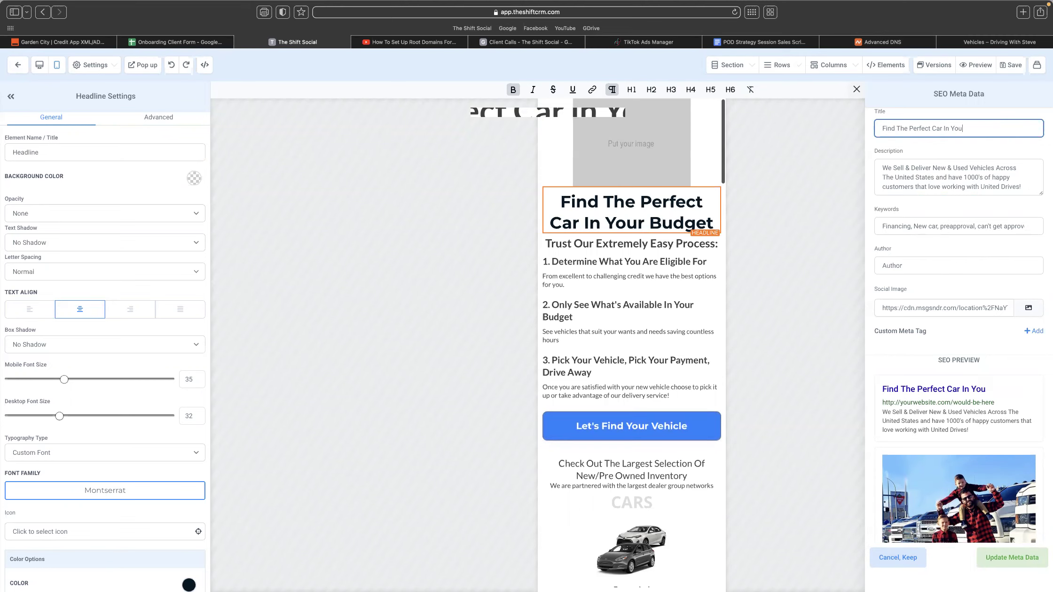
pyautogui.write('r Budget')
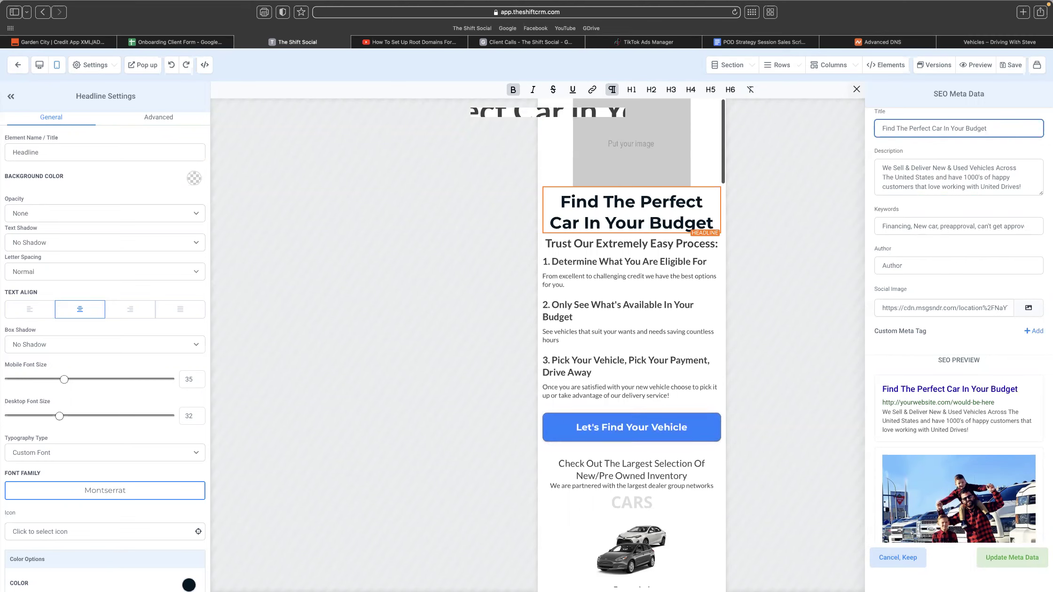
# - Choose 6.png from the media library as the page's social image and update the meta data
pyautogui.scroll(-5, 987, 376)
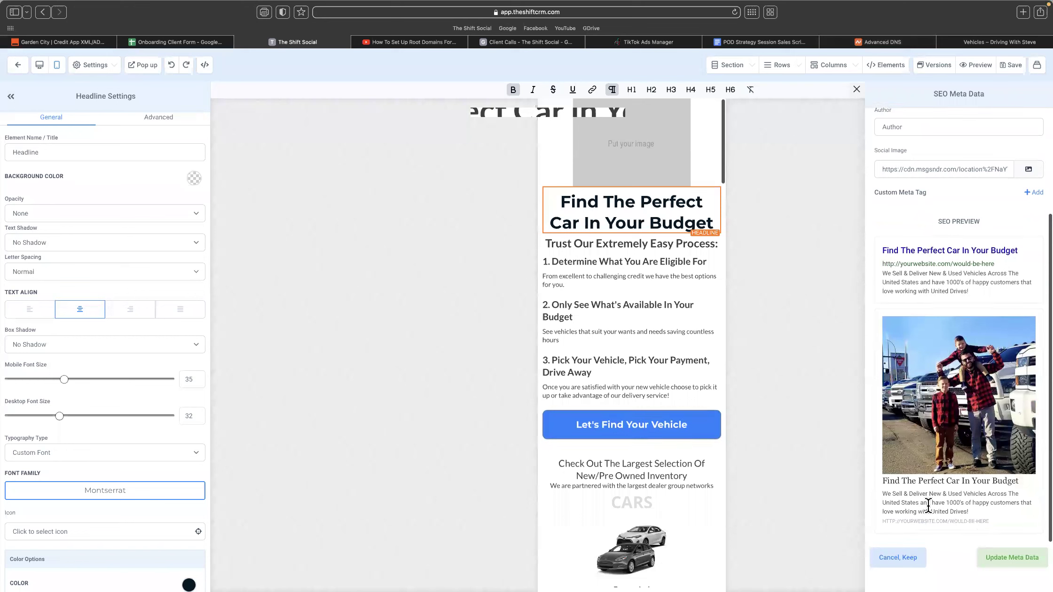
pyautogui.click(1028, 174)
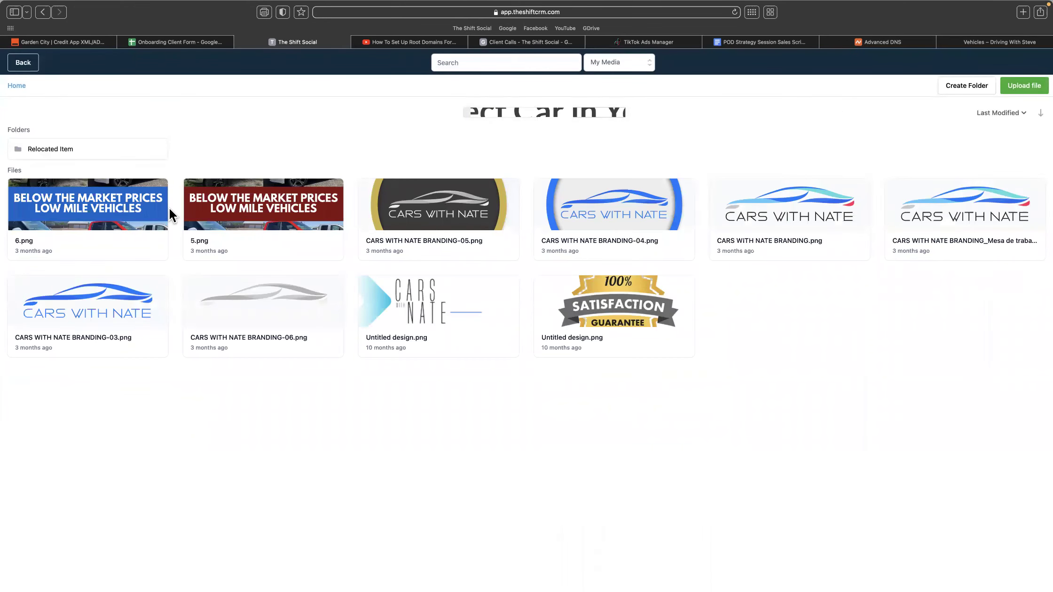
pyautogui.click(126, 215)
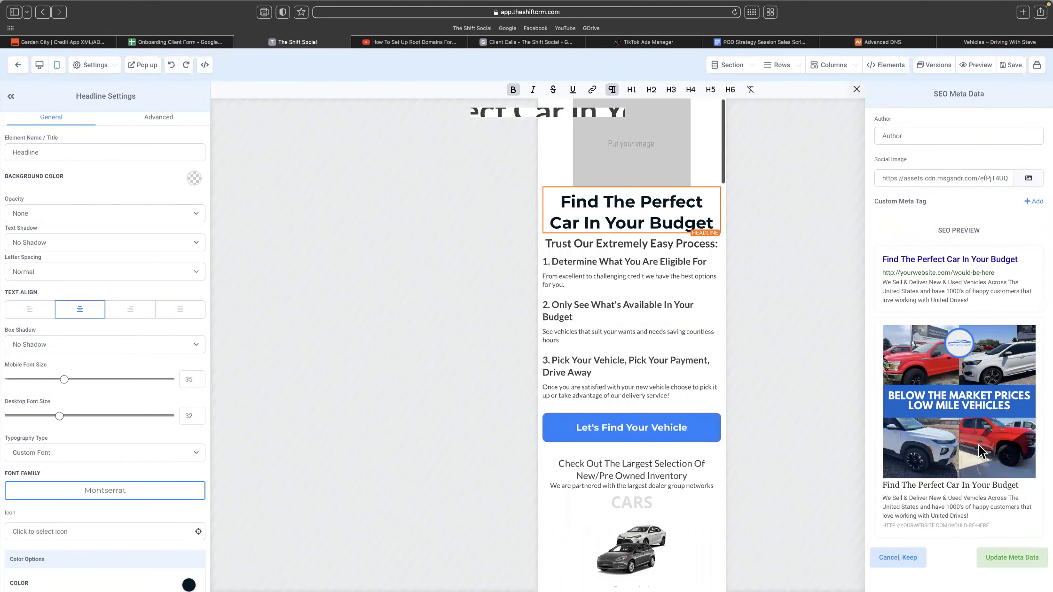
pyautogui.click(1013, 561)
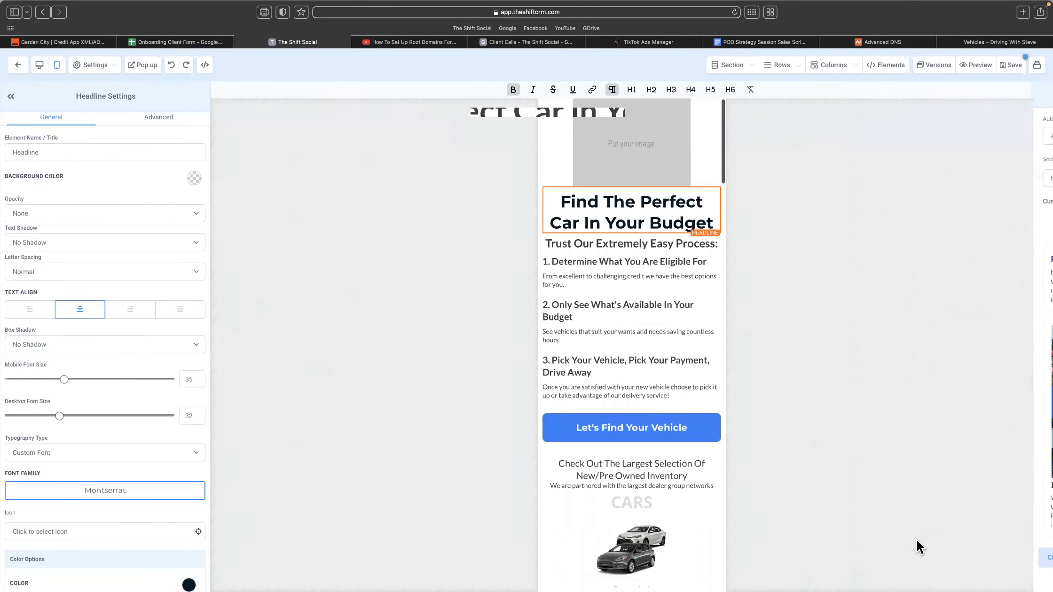
# - Review the mobile layout of the home page, save it and return to the funnel's step list
pyautogui.scroll(-7, 640, 384)
pyautogui.scroll(-15, 641, 386)
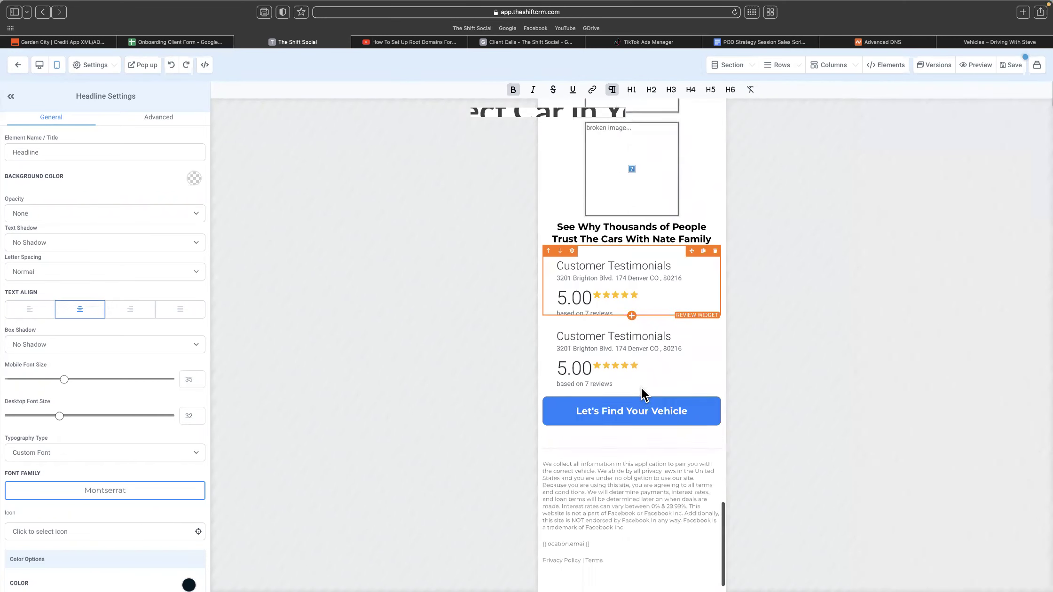
pyautogui.scroll(20, 641, 387)
pyautogui.scroll(-10, 752, 146)
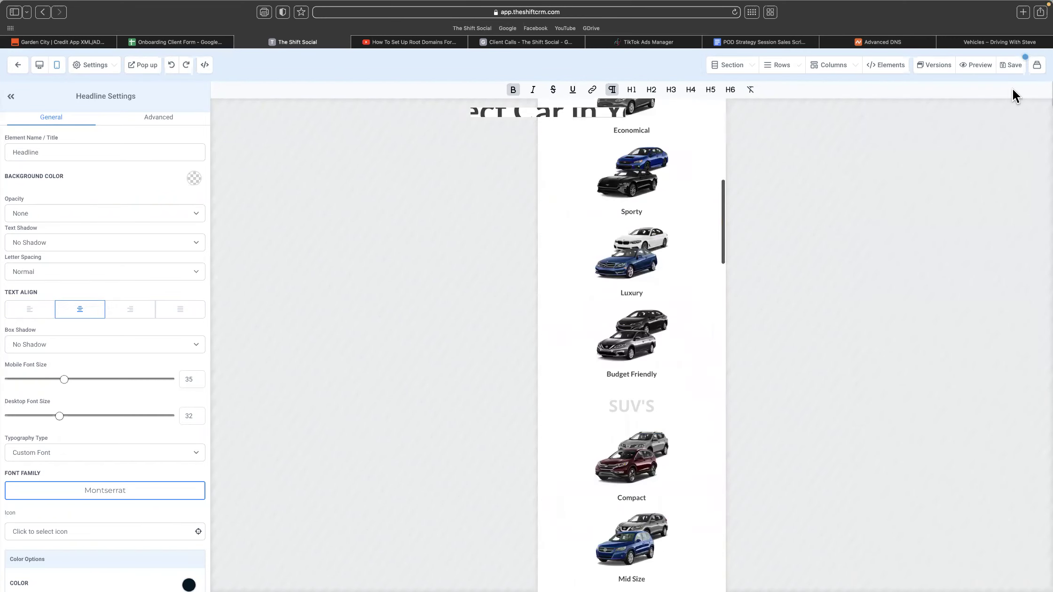
pyautogui.click(1012, 65)
pyautogui.click(19, 67)
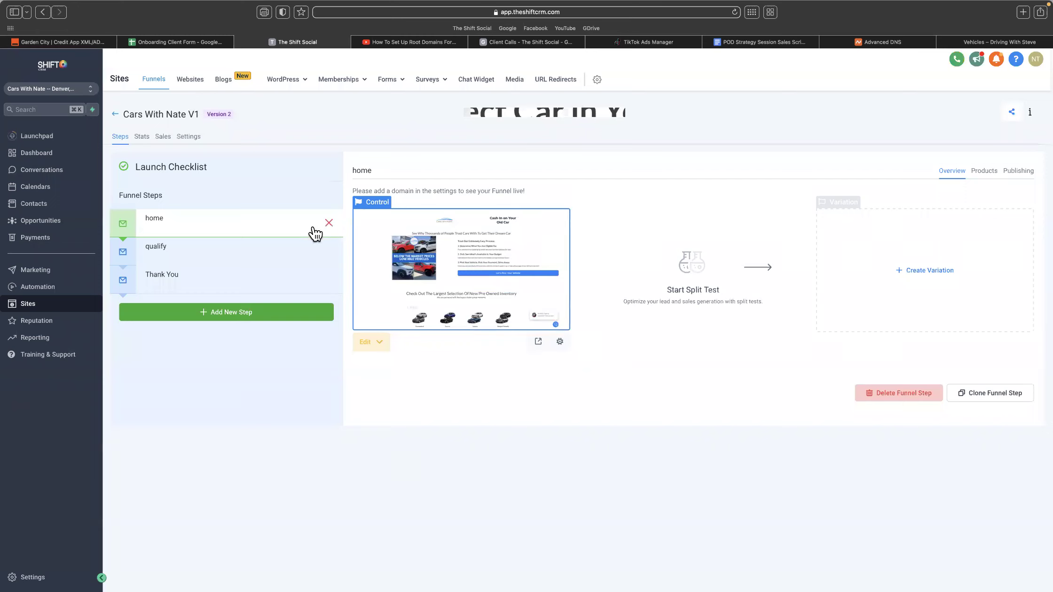
# - Open the control page of the funnel's qualify step for editing
pyautogui.click(240, 255)
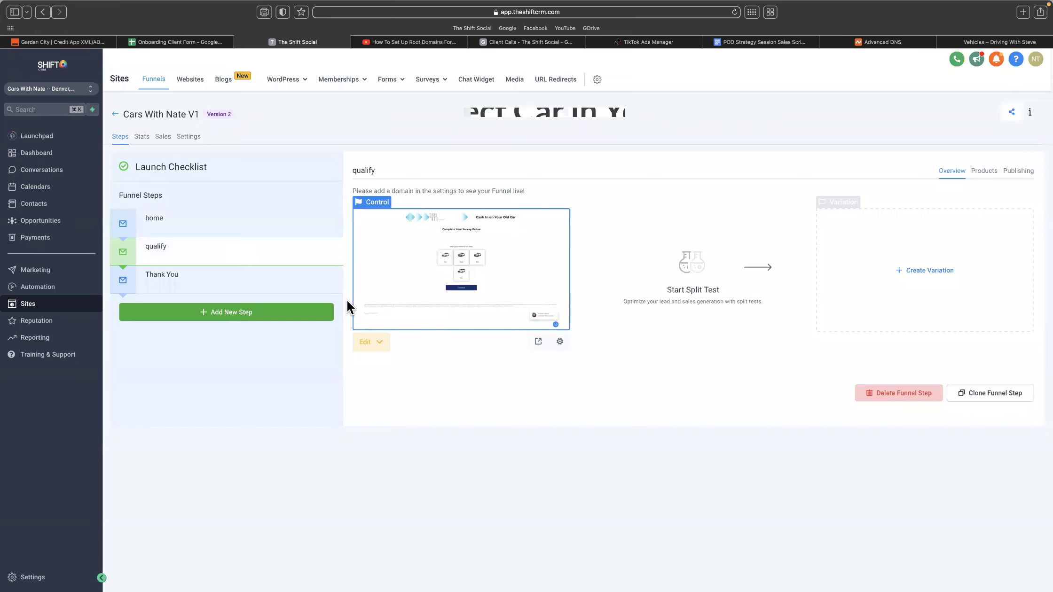
pyautogui.click(384, 346)
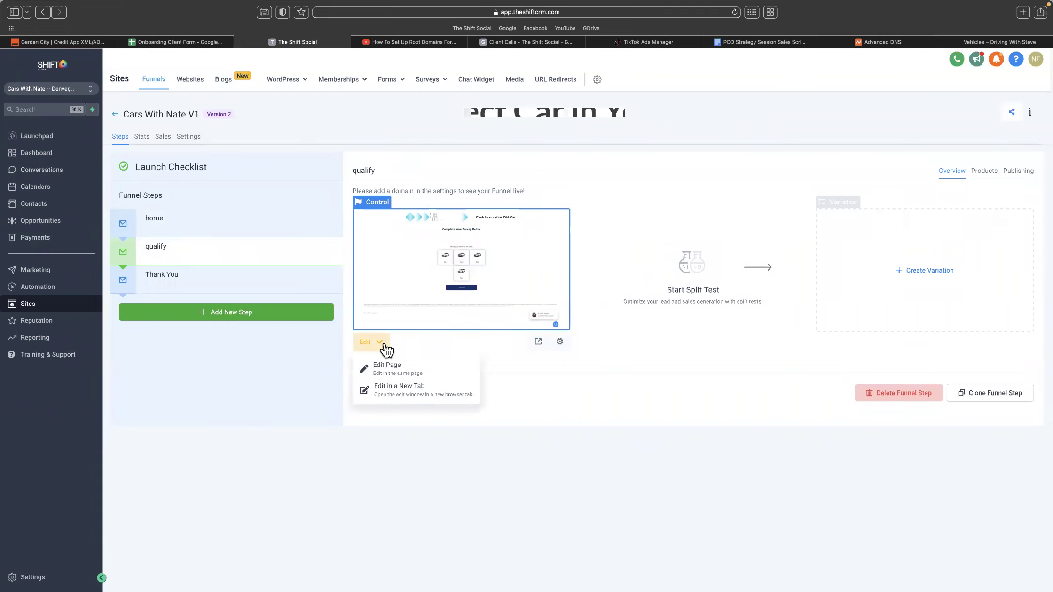
pyautogui.click(399, 372)
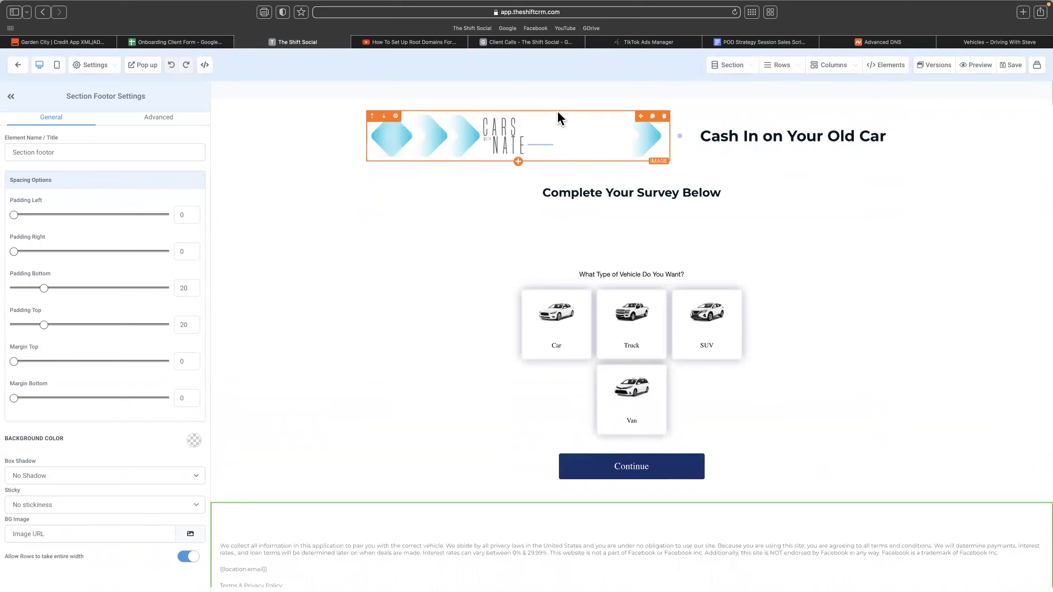
# - Replace the header logo with CARS WITH NATE BRANDING-03.png from the media library and set its width to 200 px
pyautogui.click(645, 123)
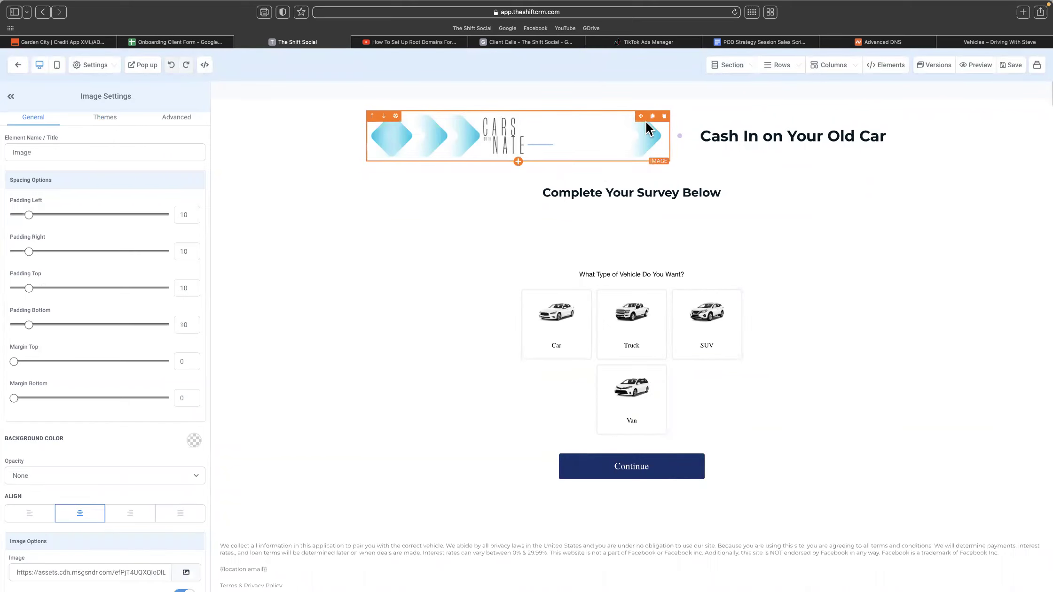
pyautogui.scroll(-5, 119, 412)
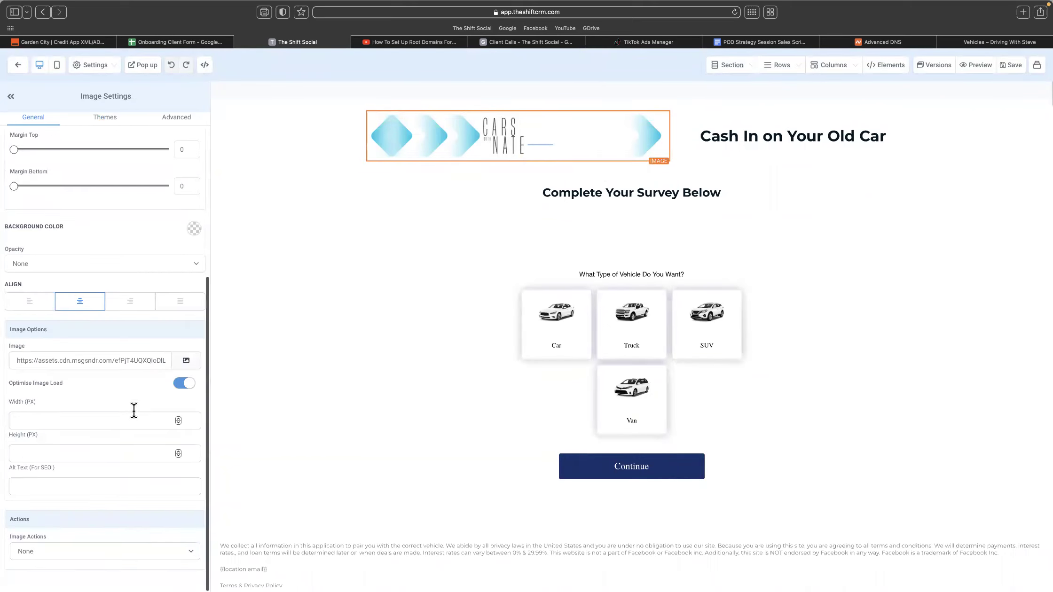
pyautogui.click(190, 369)
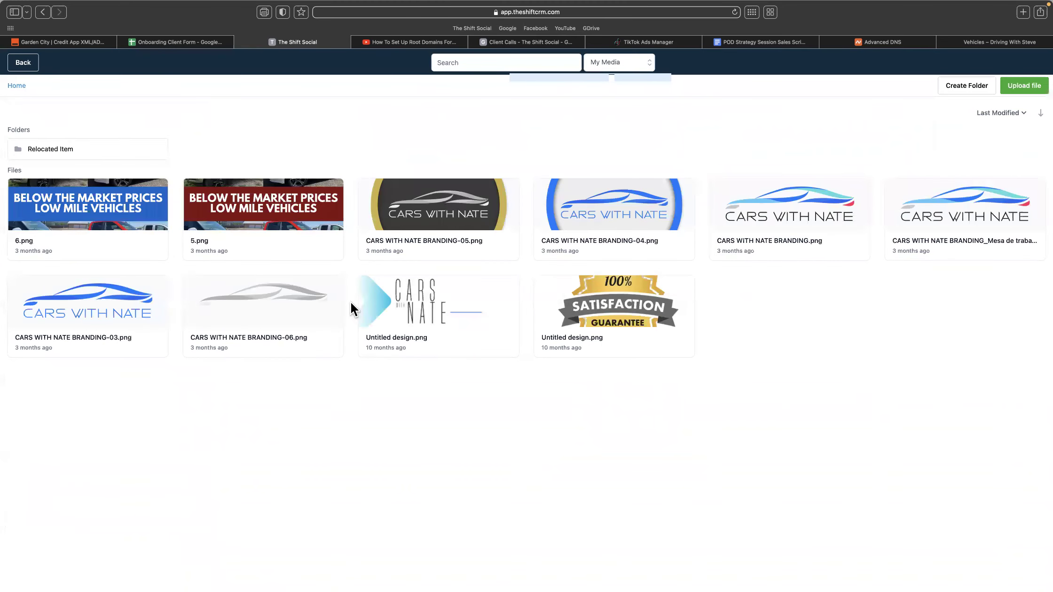
pyautogui.click(85, 302)
pyautogui.click(122, 429)
pyautogui.write('250')
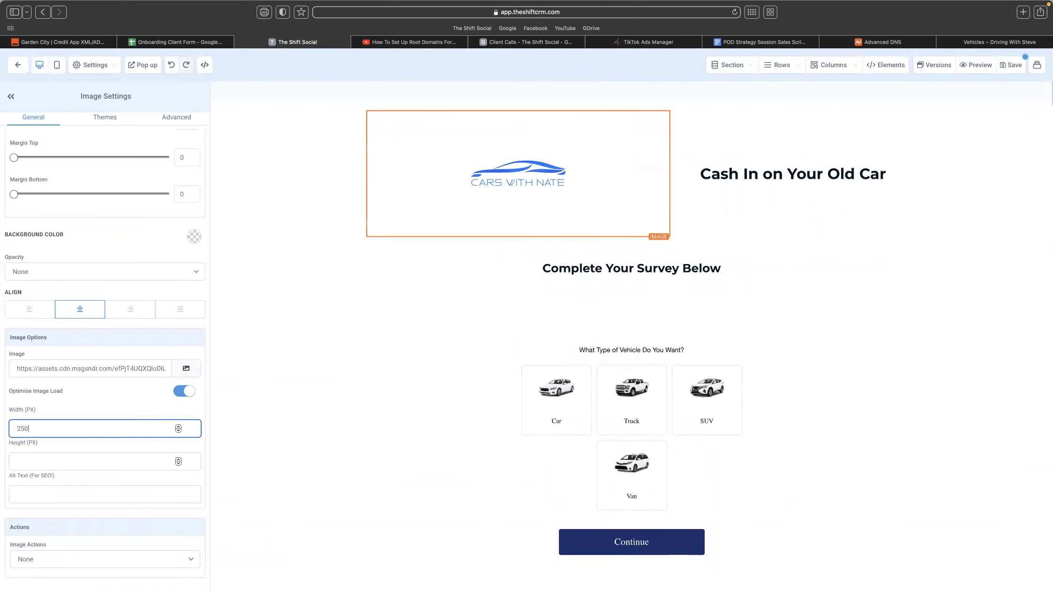
pyautogui.press('BackSpace')
pyautogui.press('BackSpace')
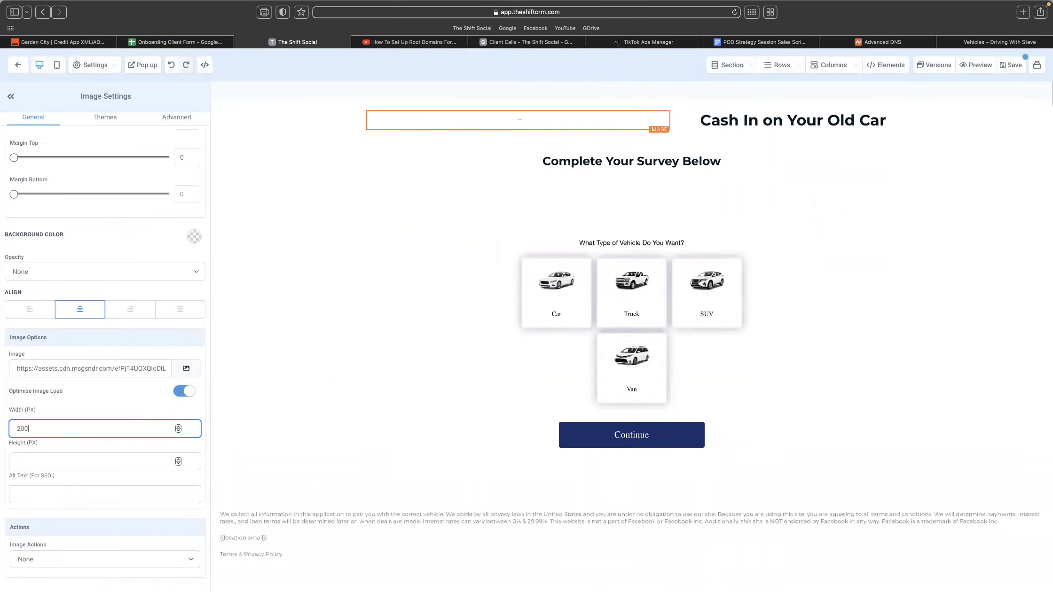
pyautogui.write('00')
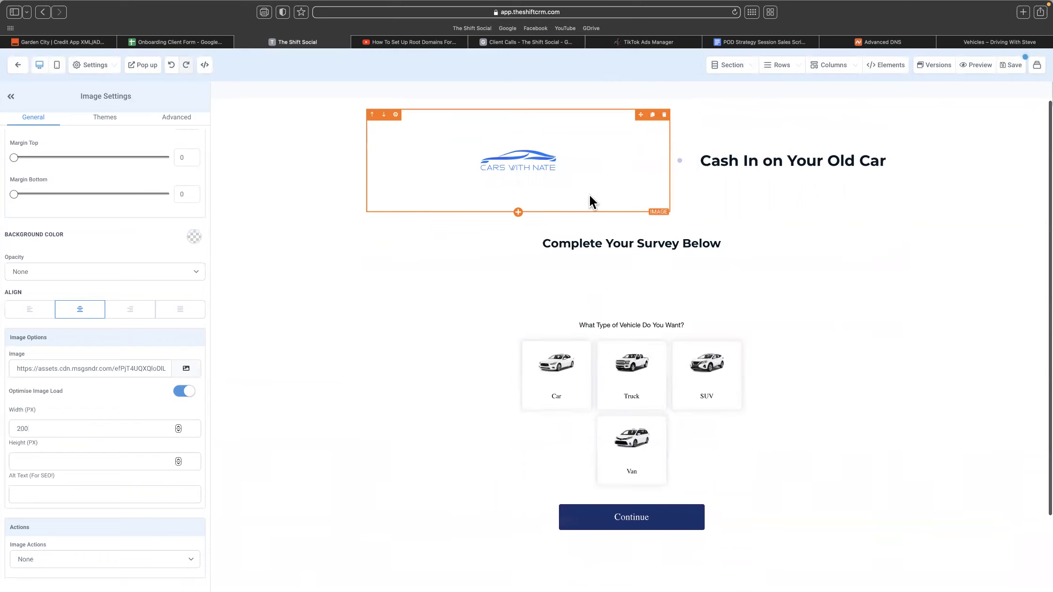
# - Check Driving With Steve's qualify page for reference and delete the header column containing the "Cash In on Your Old Car" headline
pyautogui.click(799, 158)
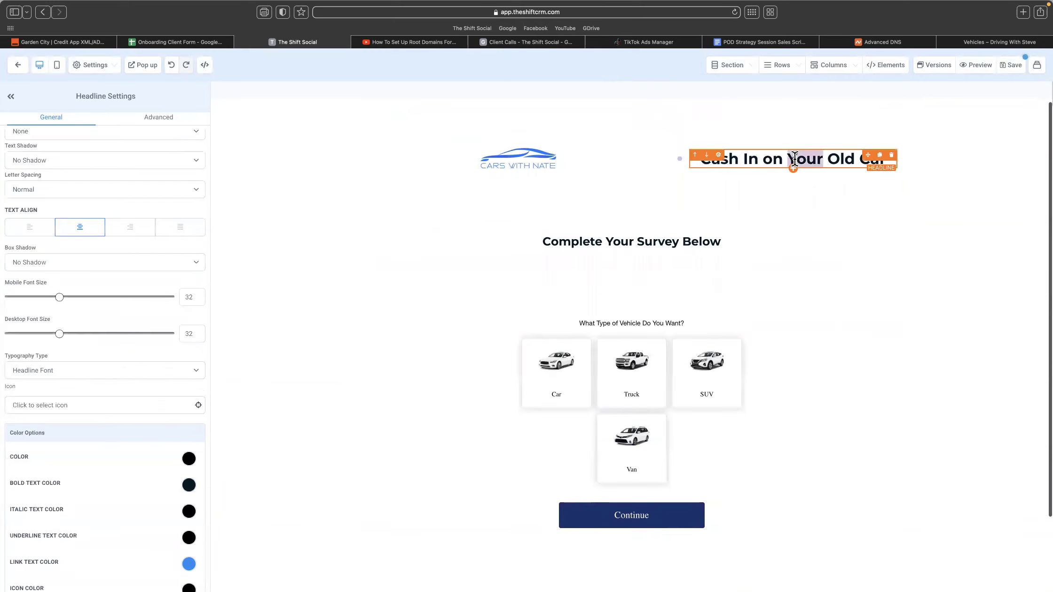
pyautogui.tripleClick(774, 159)
pyautogui.click(988, 41)
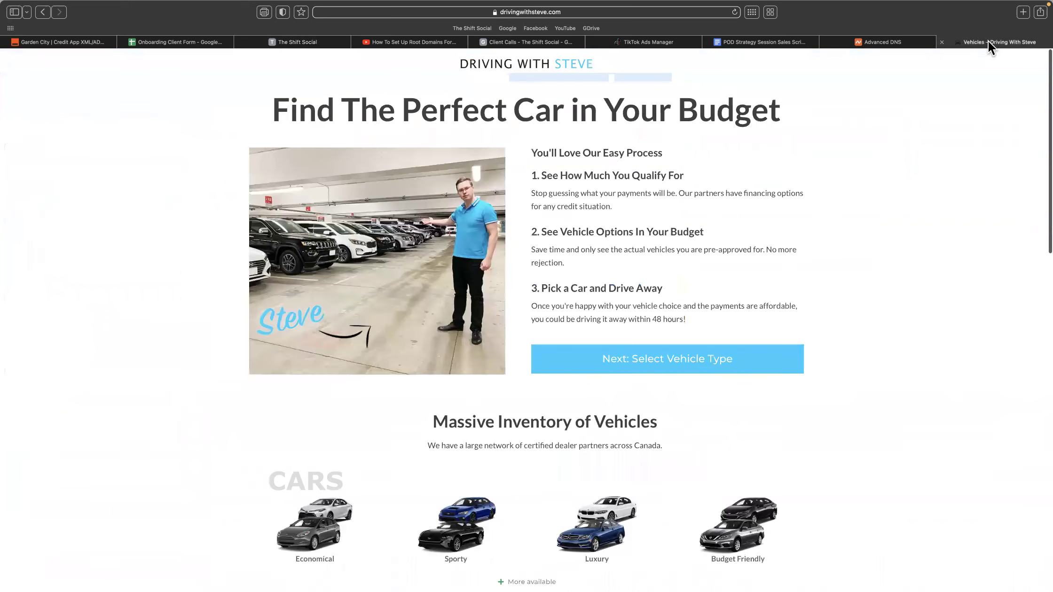
pyautogui.click(689, 362)
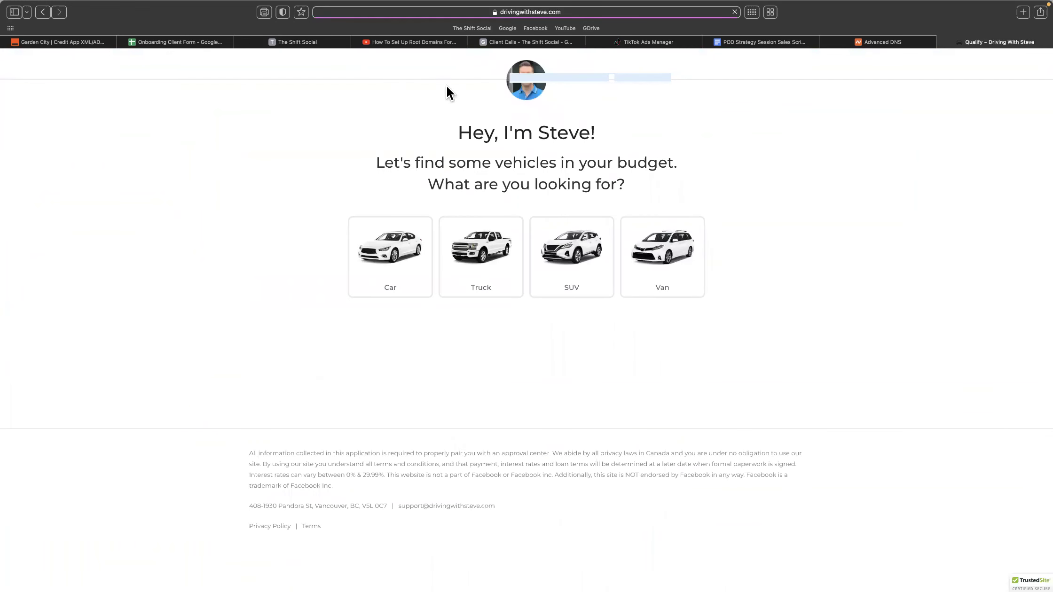
pyautogui.click(261, 40)
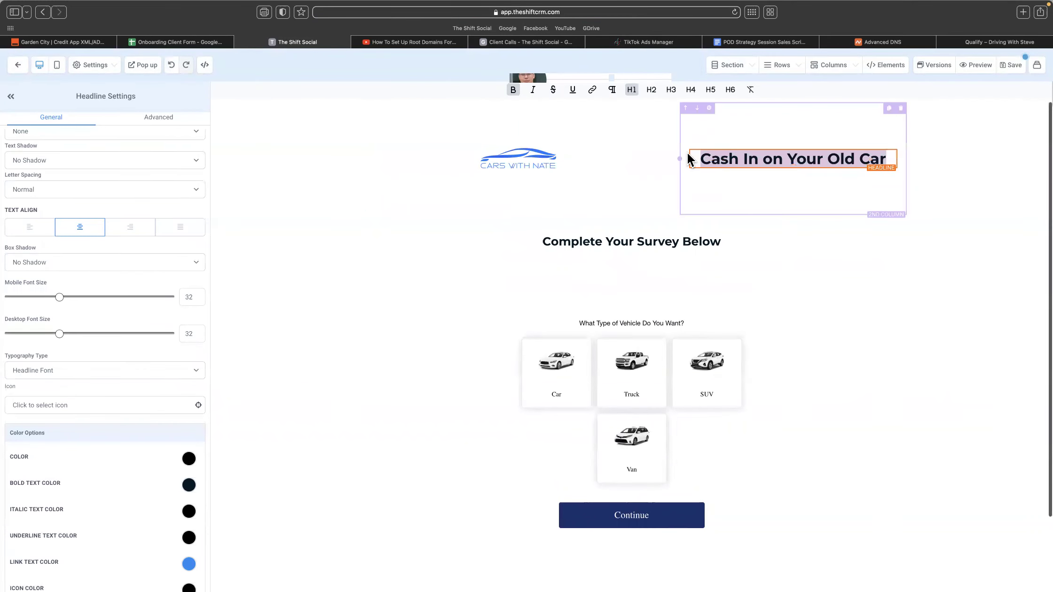
pyautogui.click(901, 109)
# - Set the header logo's image radius to Circle and its border to Dark Thumbnail Border
pyautogui.click(657, 165)
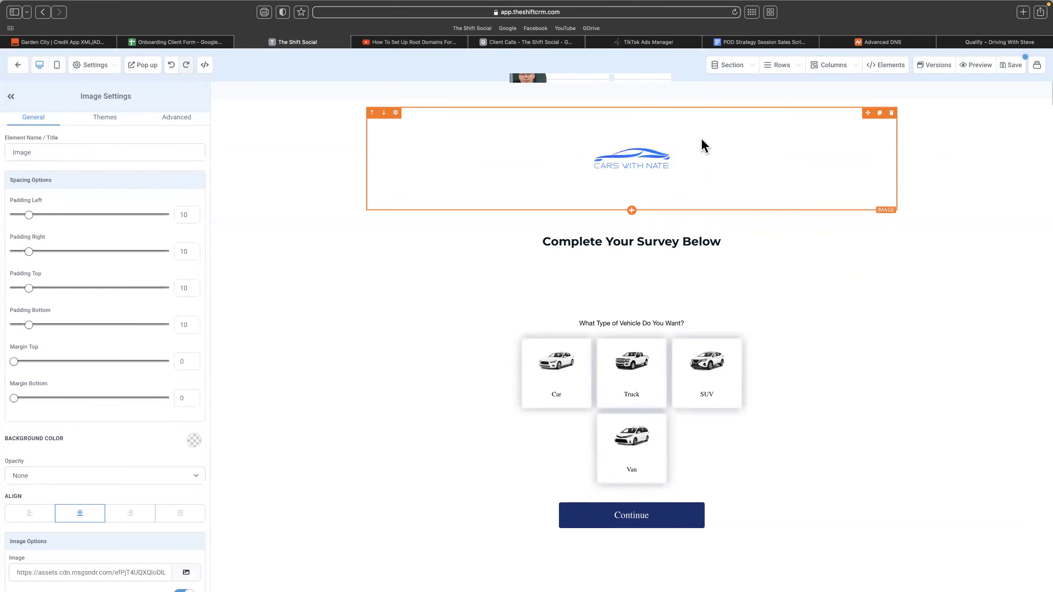
pyautogui.scroll(-8, 82, 523)
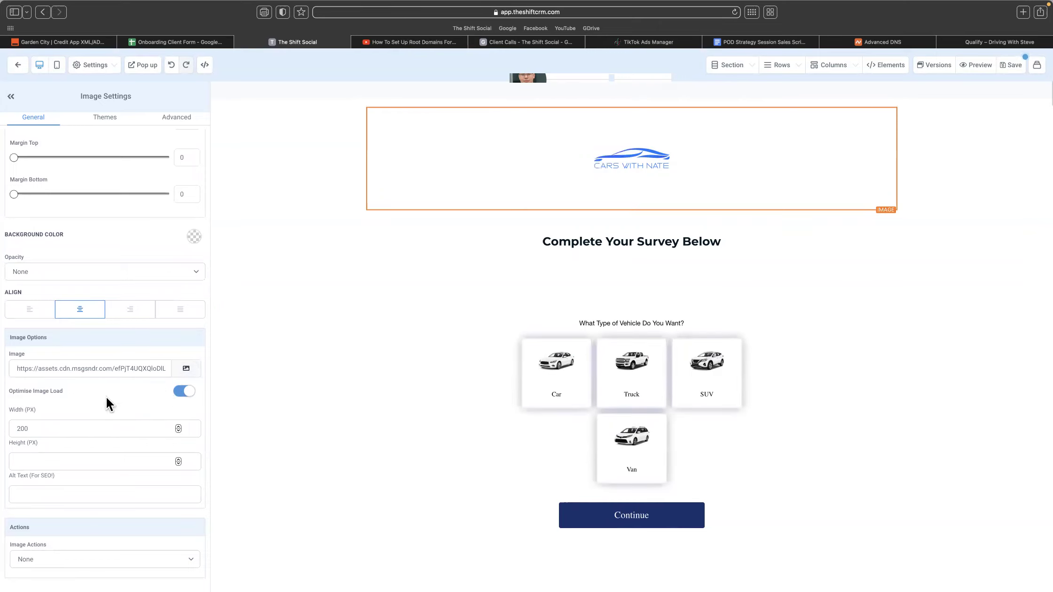
pyautogui.click(110, 555)
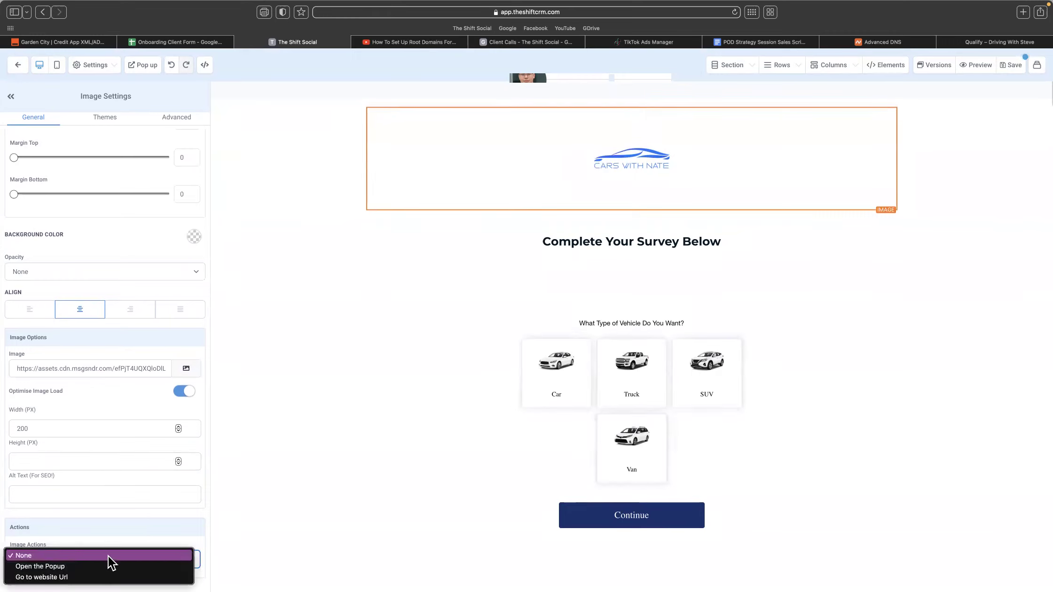
pyautogui.click(90, 516)
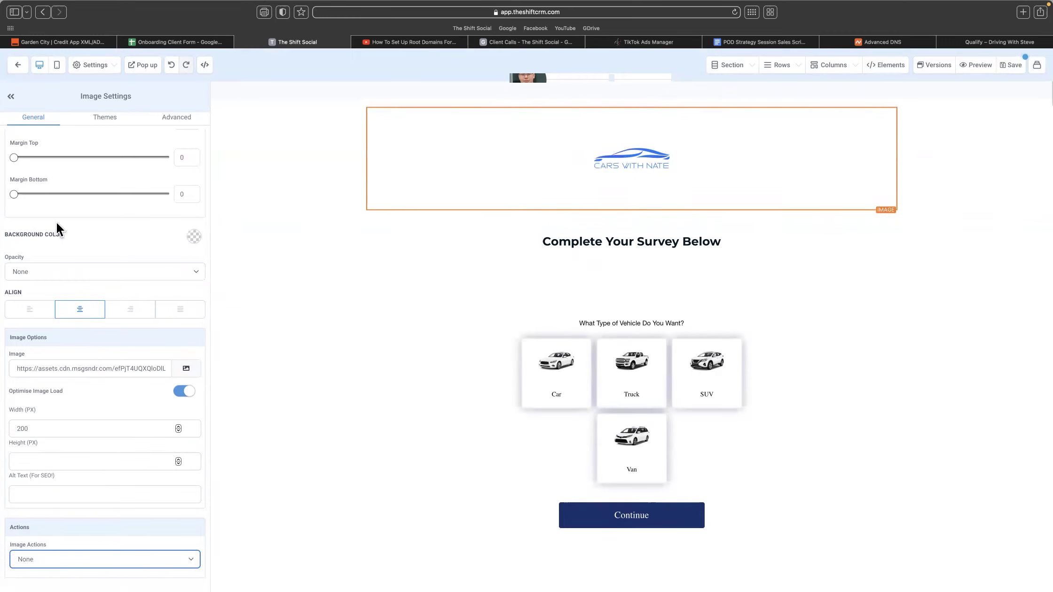
pyautogui.scroll(5, 42, 288)
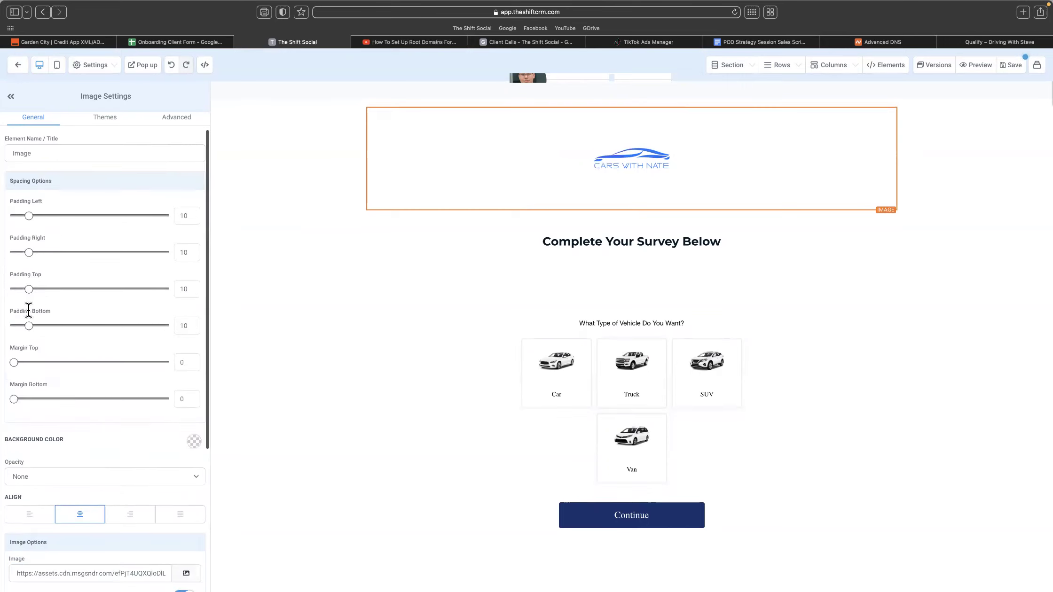
pyautogui.click(90, 117)
pyautogui.click(177, 118)
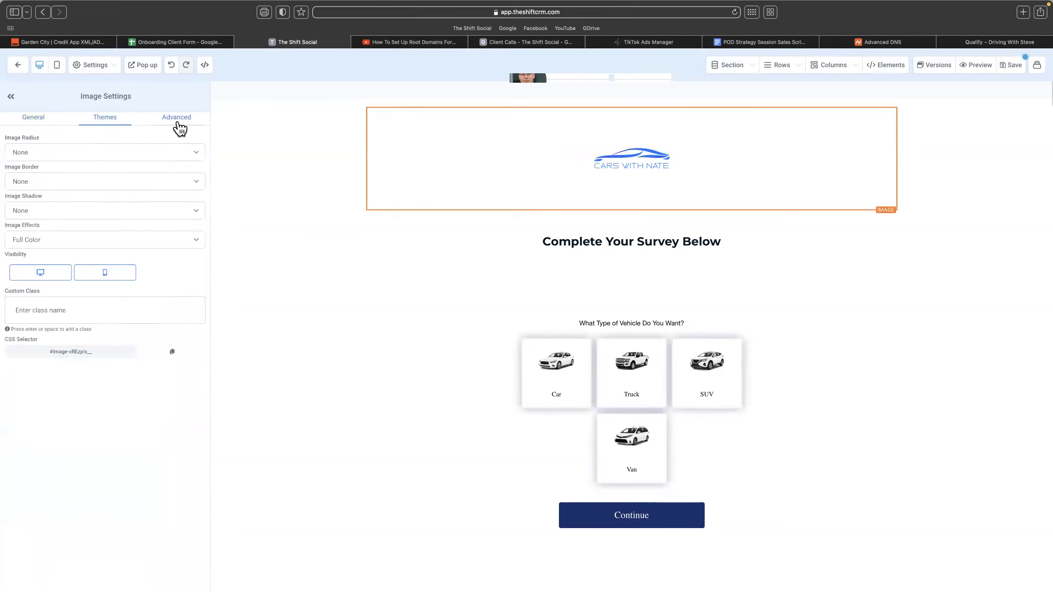
pyautogui.click(145, 151)
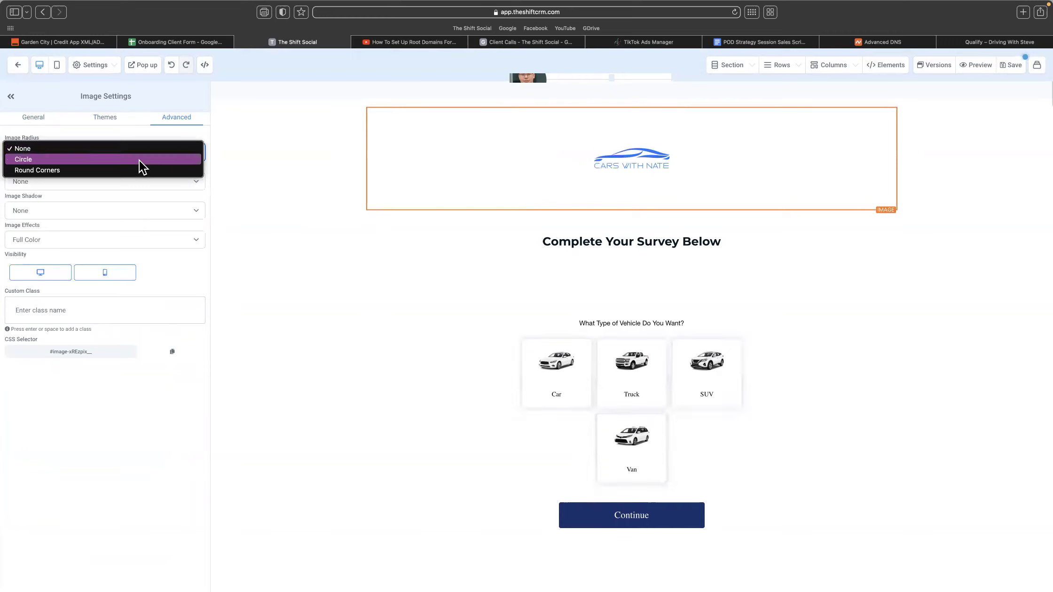
pyautogui.click(140, 162)
pyautogui.click(141, 182)
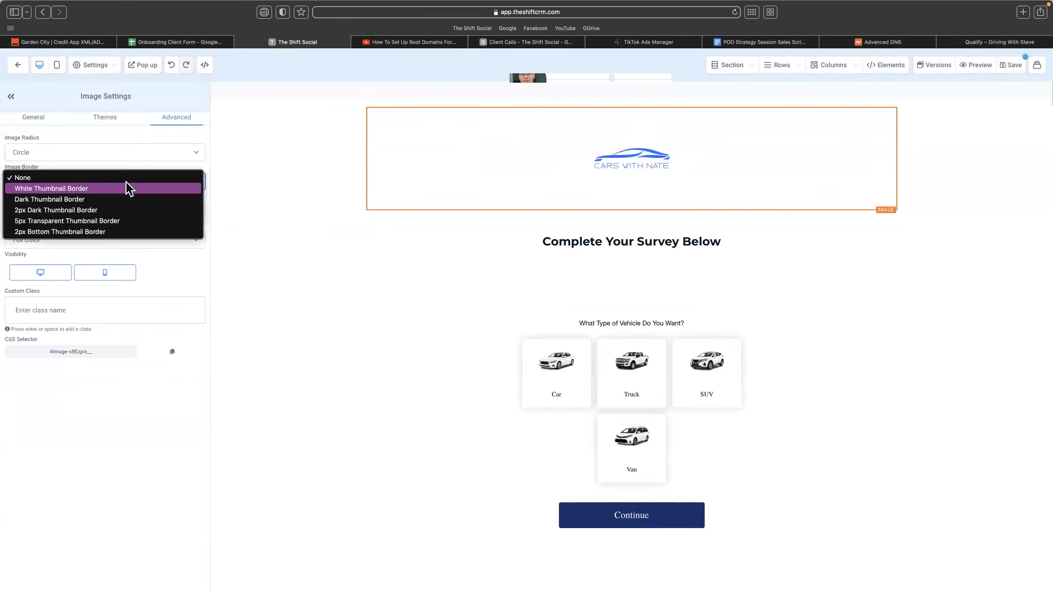
pyautogui.click(98, 197)
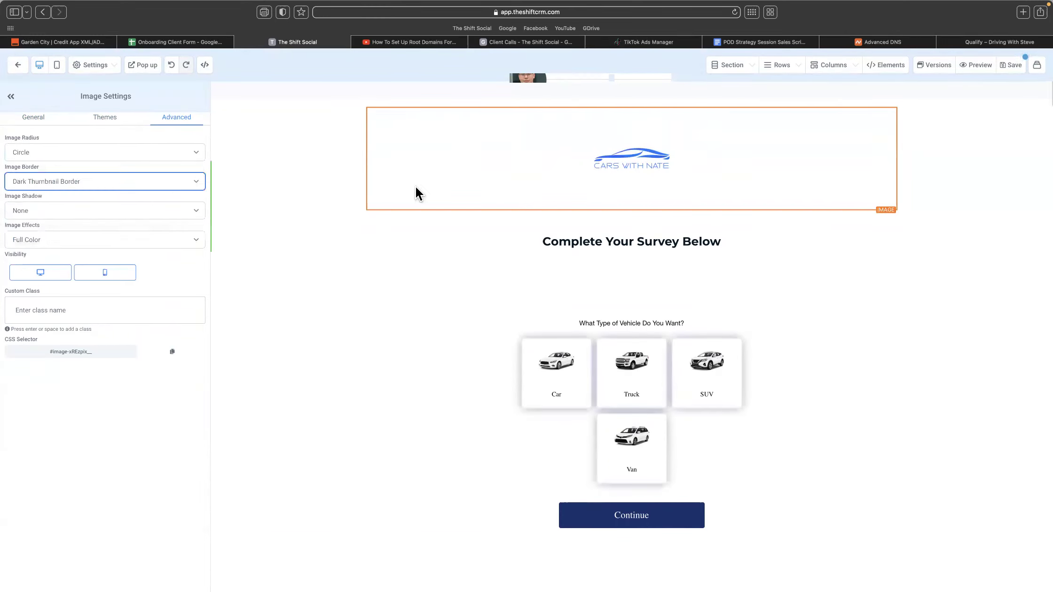
# - Try the Truck choice in Driving With Steve's survey for reference and set the header logo's border to 5px Transparent Thumbnail Border
pyautogui.click(968, 43)
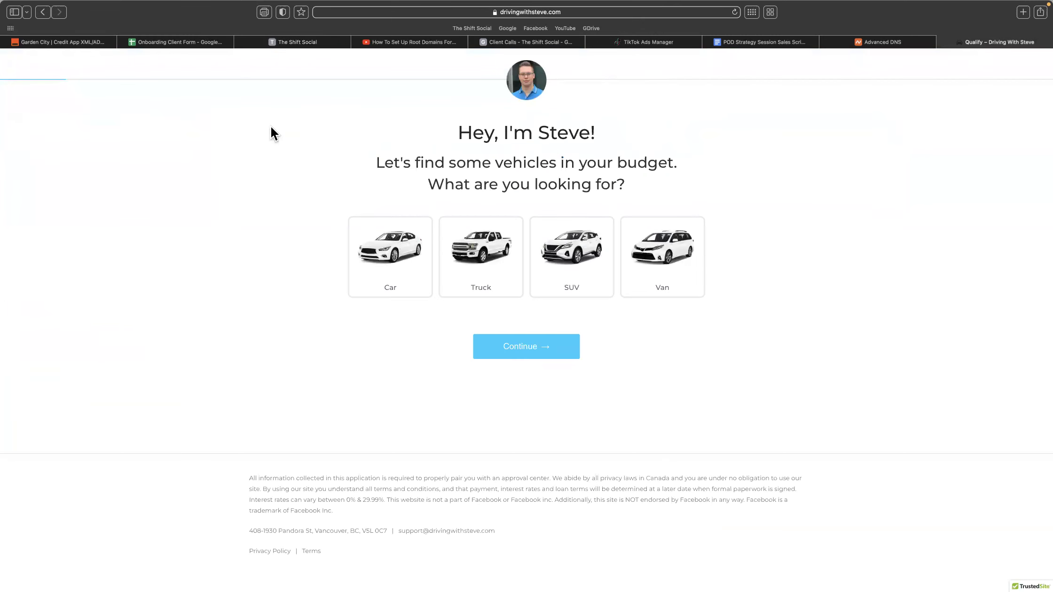
pyautogui.click(522, 255)
pyautogui.click(530, 348)
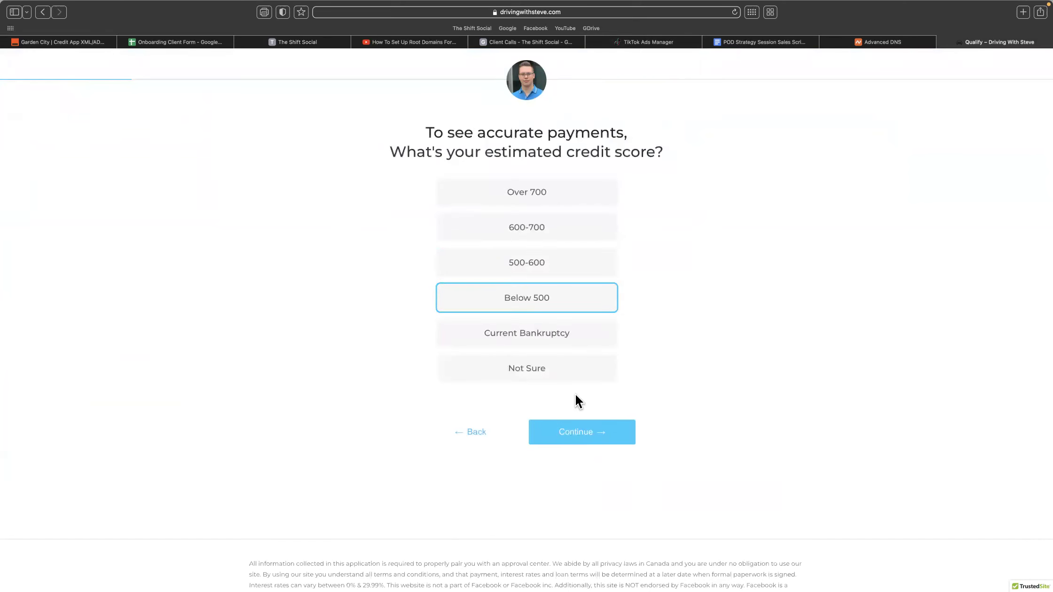
pyautogui.click(461, 432)
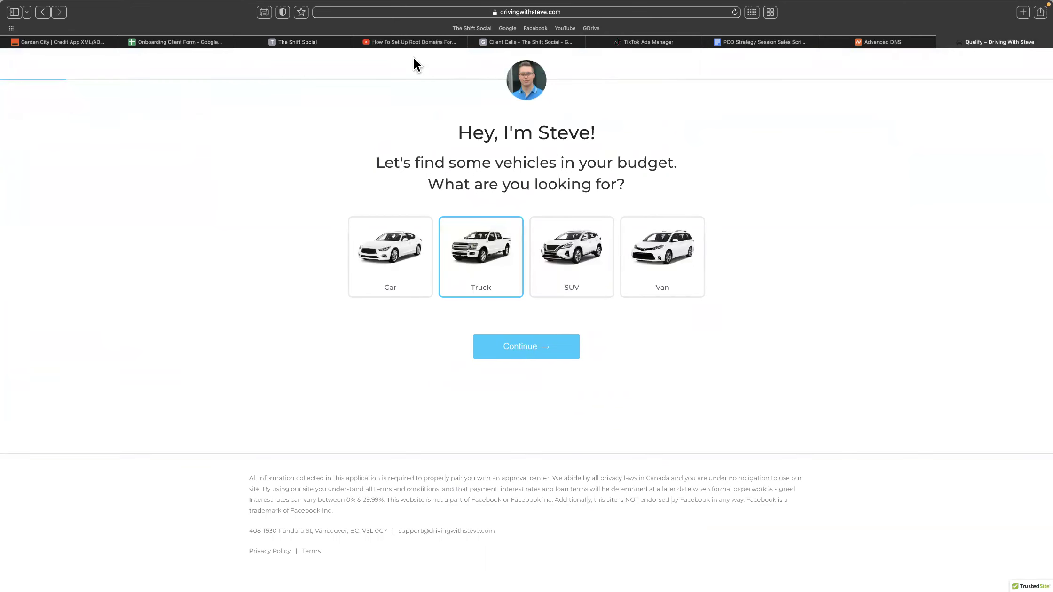
pyautogui.click(280, 41)
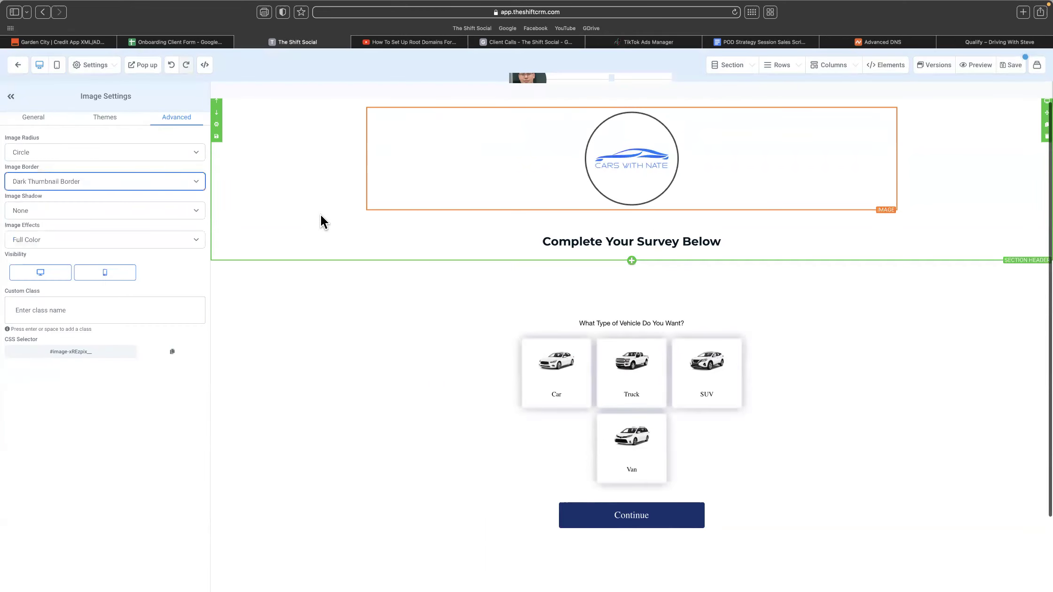
pyautogui.click(134, 181)
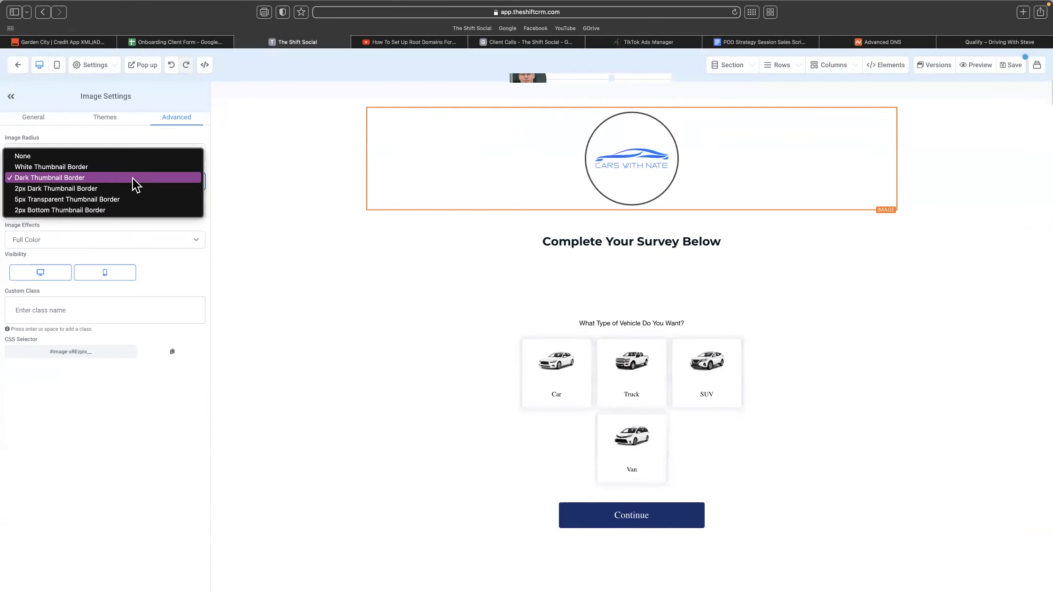
pyautogui.click(122, 204)
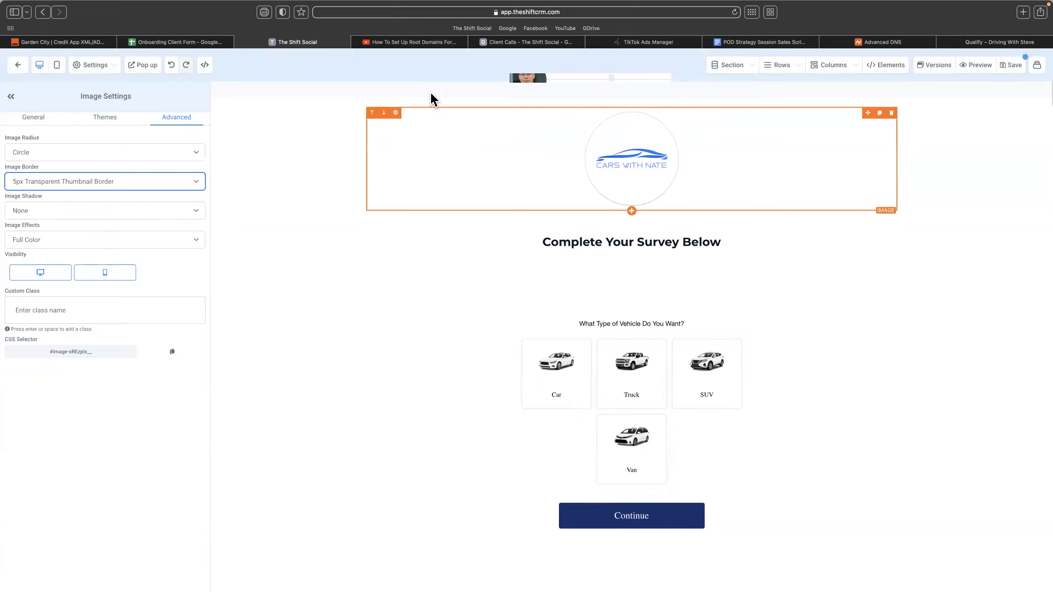
# - Set the header logo's bottom and top padding to 0
pyautogui.click(106, 118)
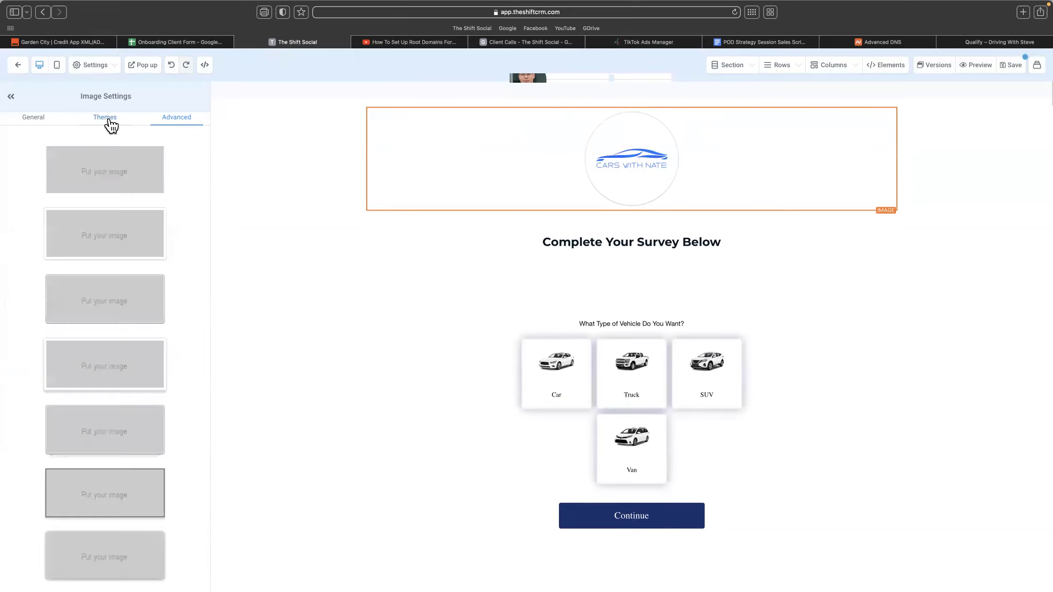
pyautogui.click(46, 117)
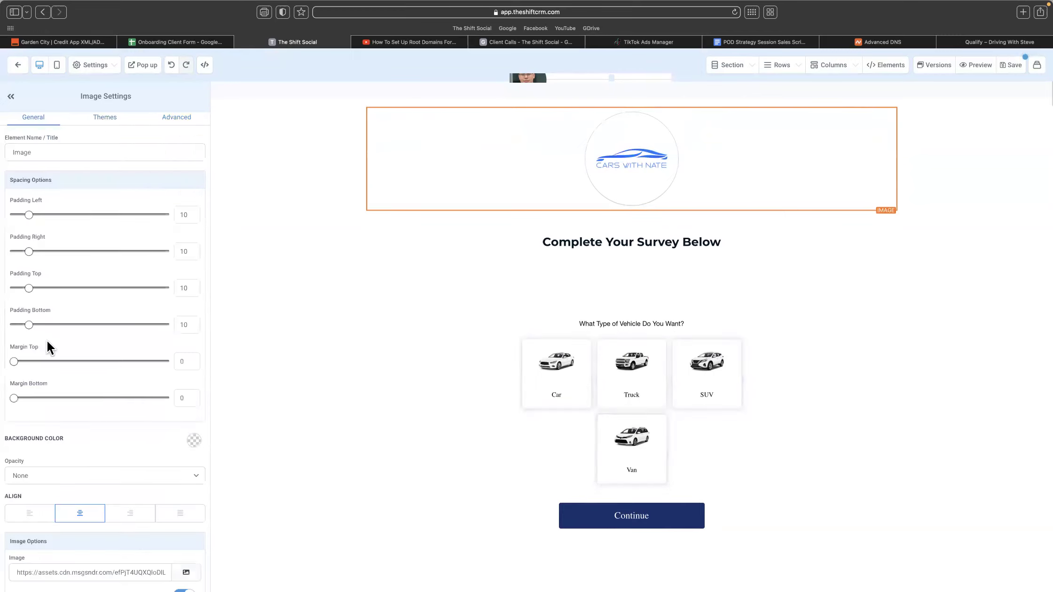
pyautogui.moveTo(28, 324); pyautogui.dragTo(9, 325)
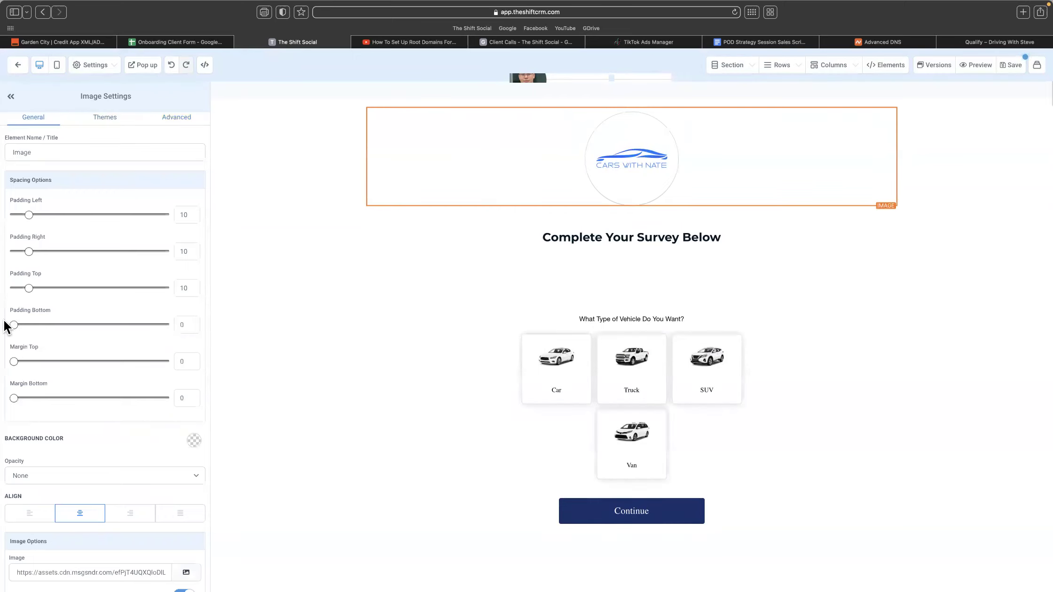
pyautogui.moveTo(24, 288); pyautogui.dragTo(10, 289)
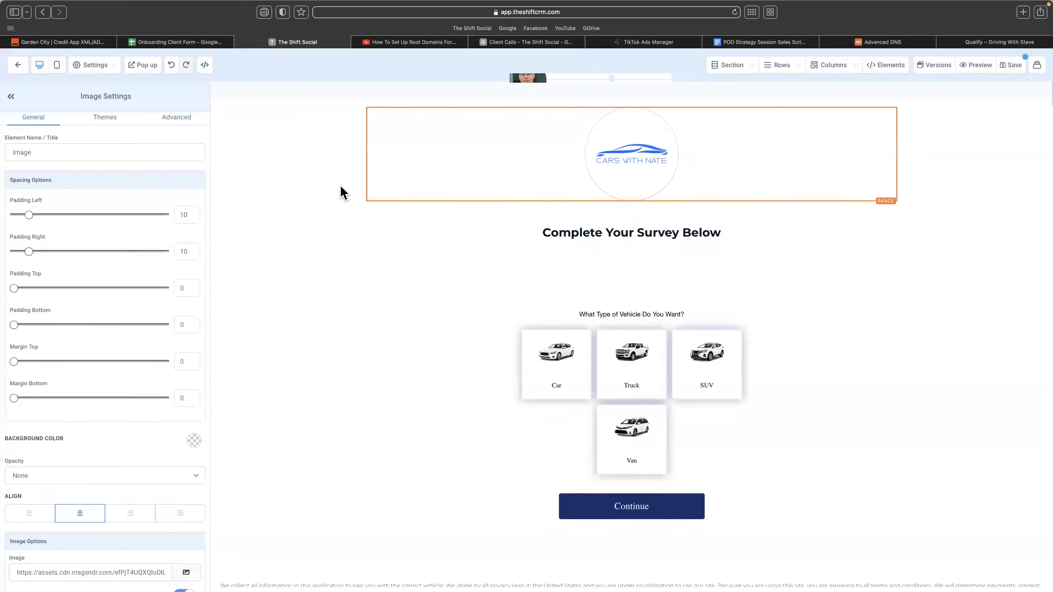
# - Delete the empty section between the page header and the vehicle survey
pyautogui.click(346, 114)
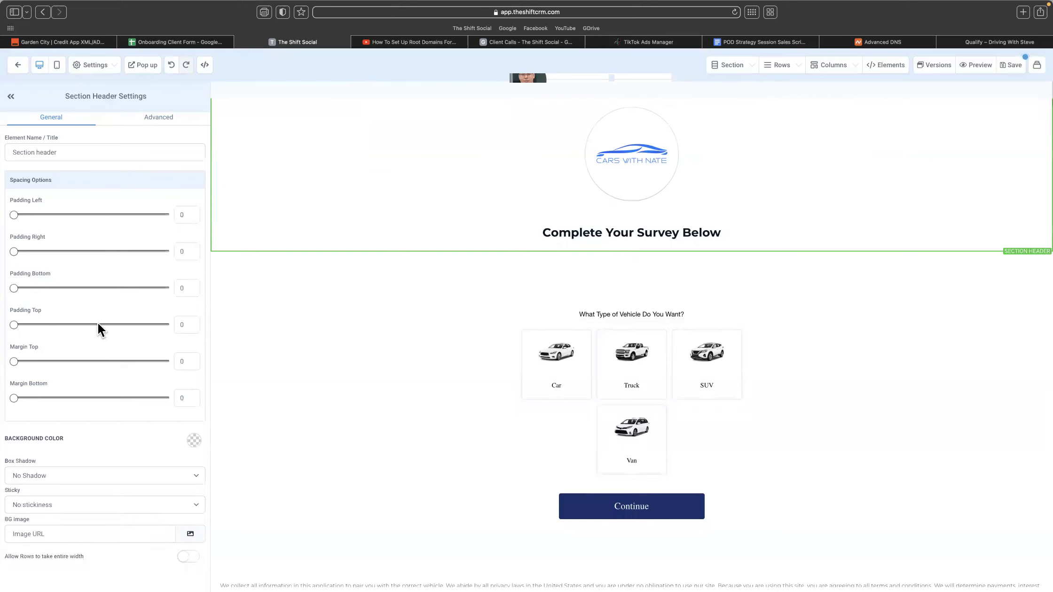
pyautogui.click(499, 260)
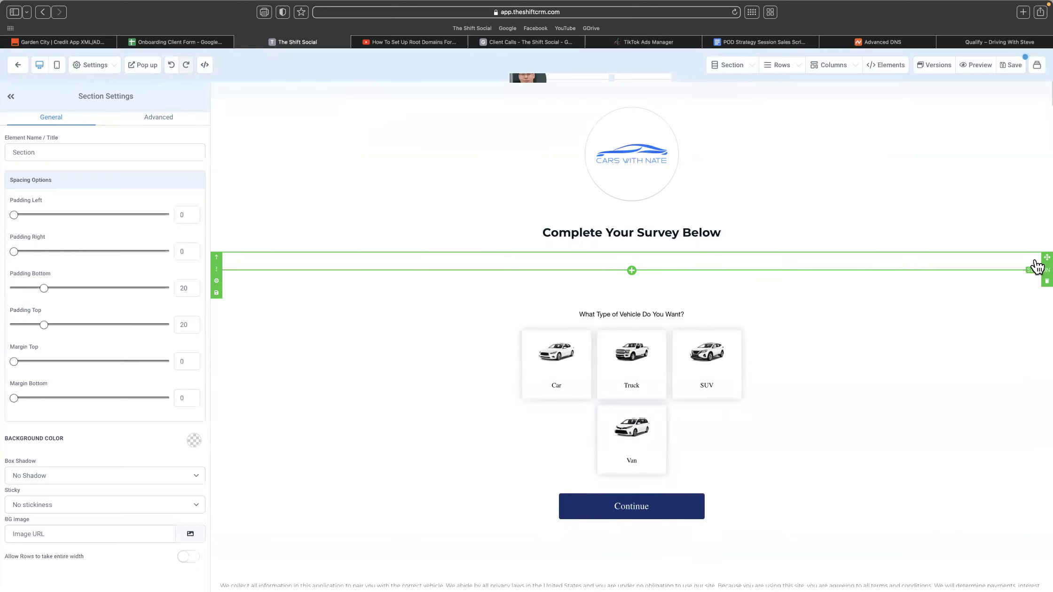
pyautogui.click(1047, 281)
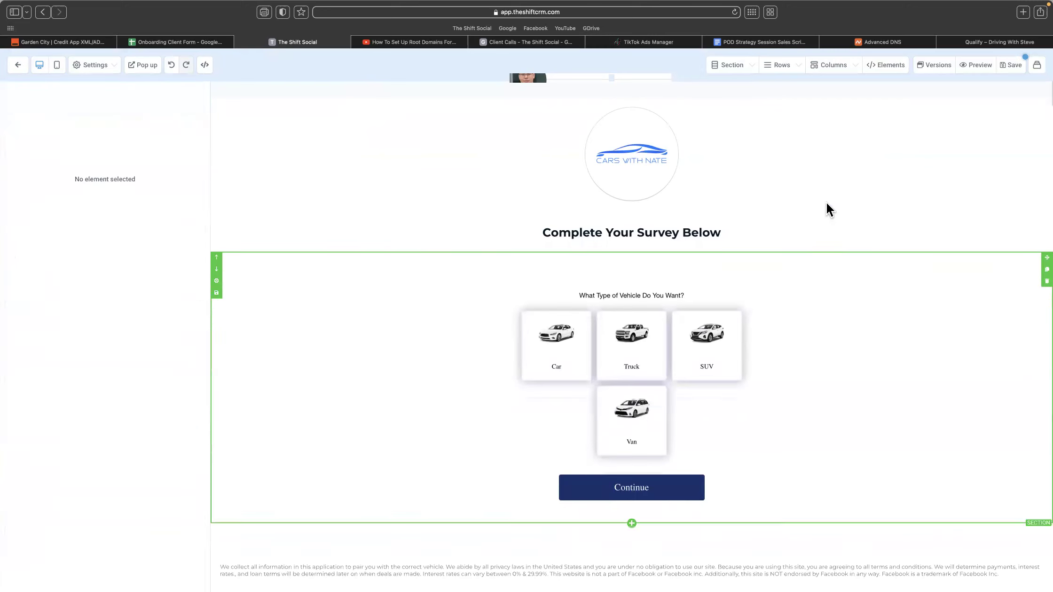
# - Check Driving With Steve's greeting for reference and replace the "Complete Your Survey Below" headline with "Hey!"
pyautogui.click(730, 236)
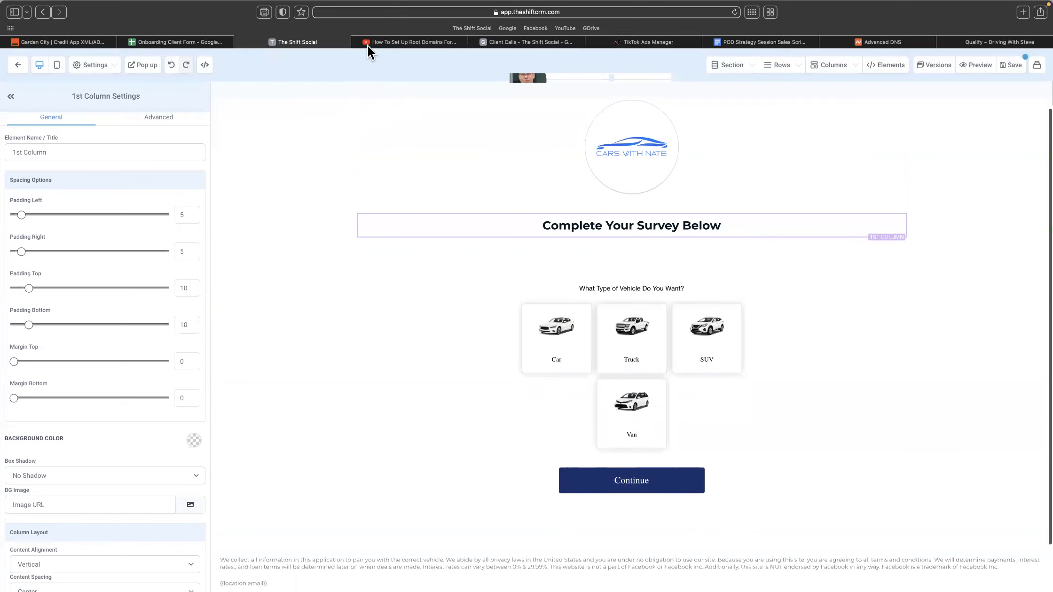
pyautogui.click(976, 42)
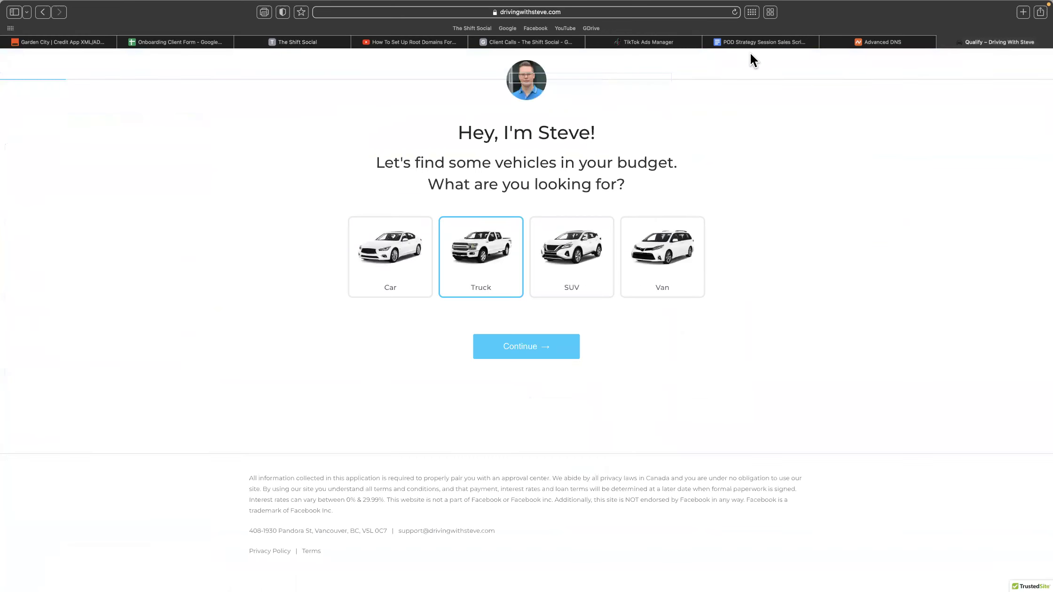
pyautogui.click(876, 43)
pyautogui.moveTo(629, 47)
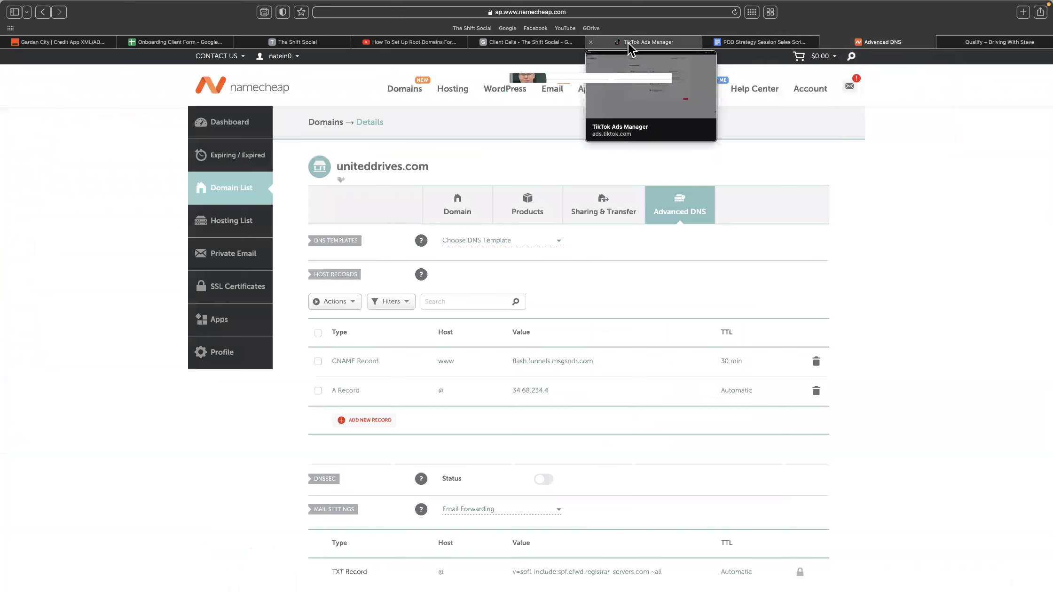
pyautogui.click(298, 42)
pyautogui.click(647, 226)
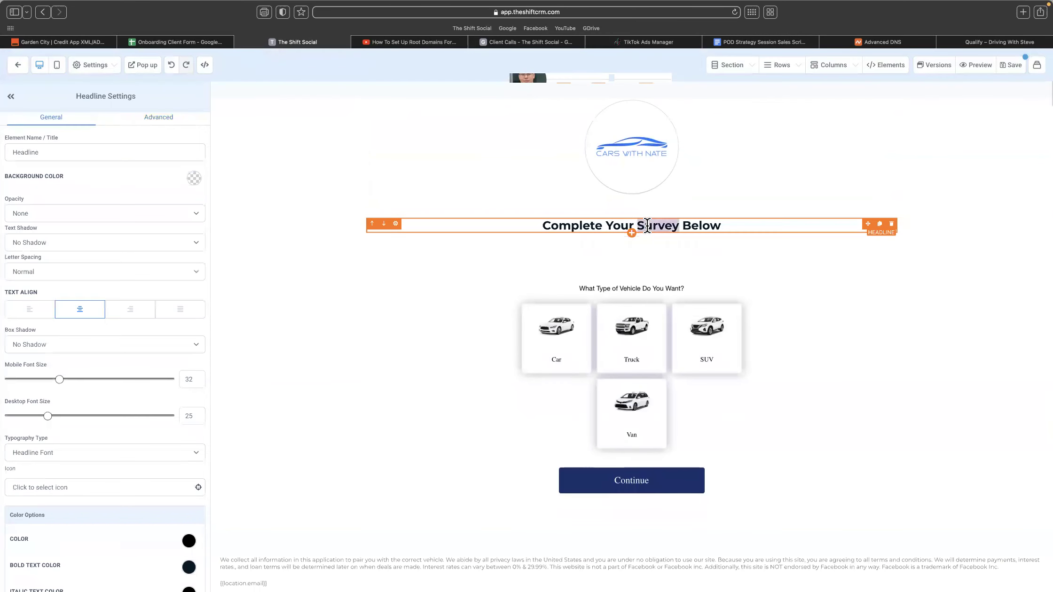
pyautogui.click(648, 226)
pyautogui.press('super+a')
pyautogui.write('Hey!')
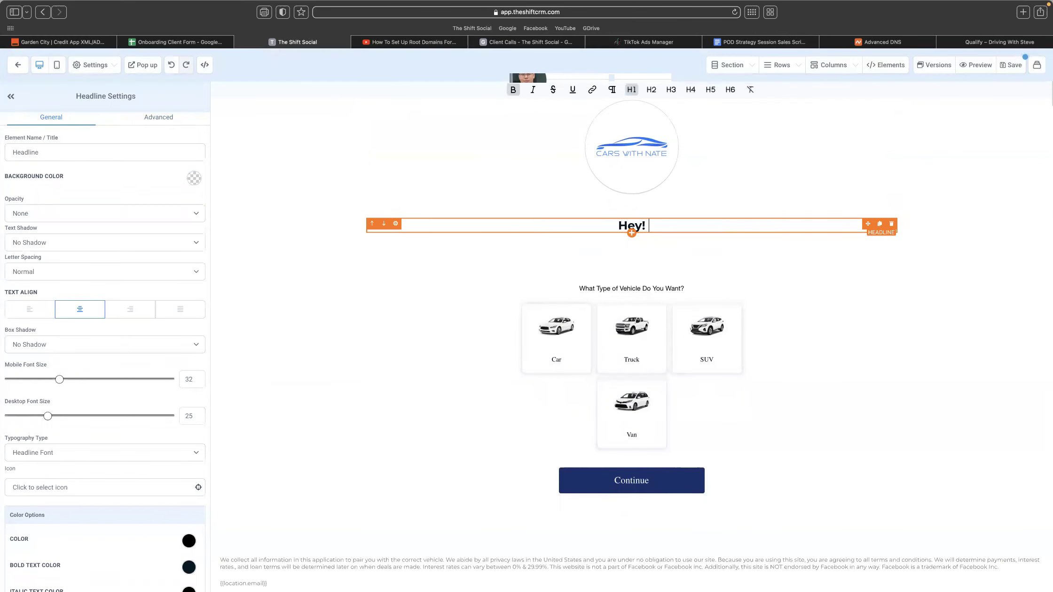
# - Recheck Driving With Steve's greeting and reword the headline as "Hey, I'm *Location Name*"
pyautogui.click(983, 43)
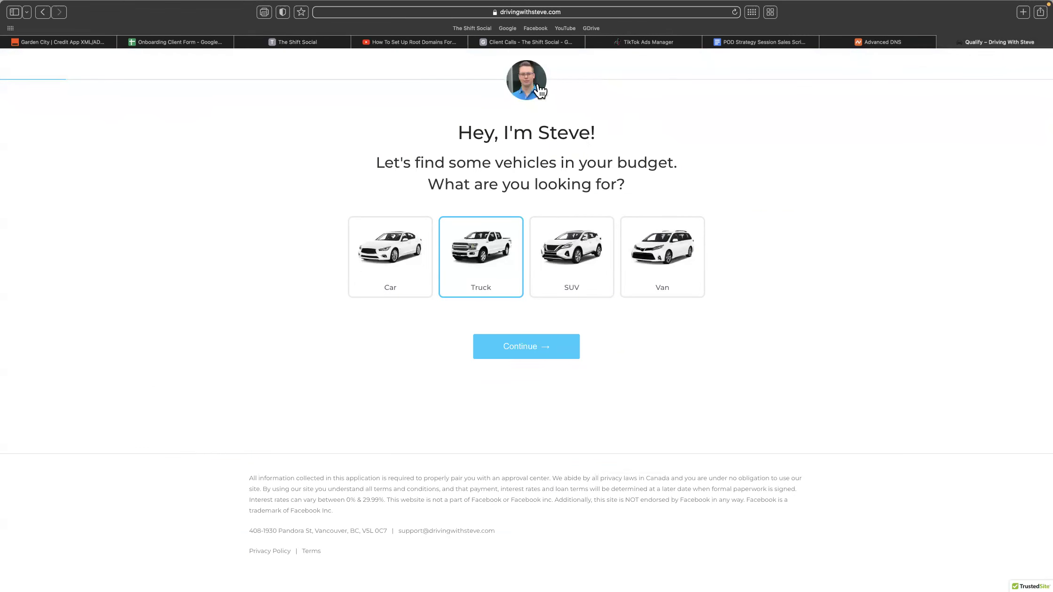
pyautogui.click(297, 42)
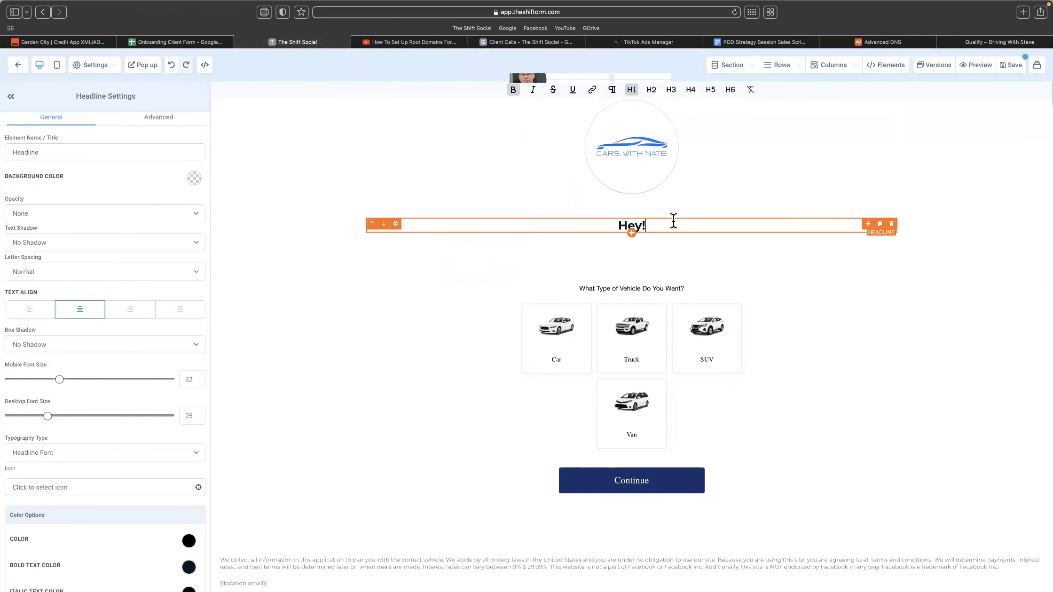
pyautogui.press('BackSpace')
pyautogui.write(", I'm ")
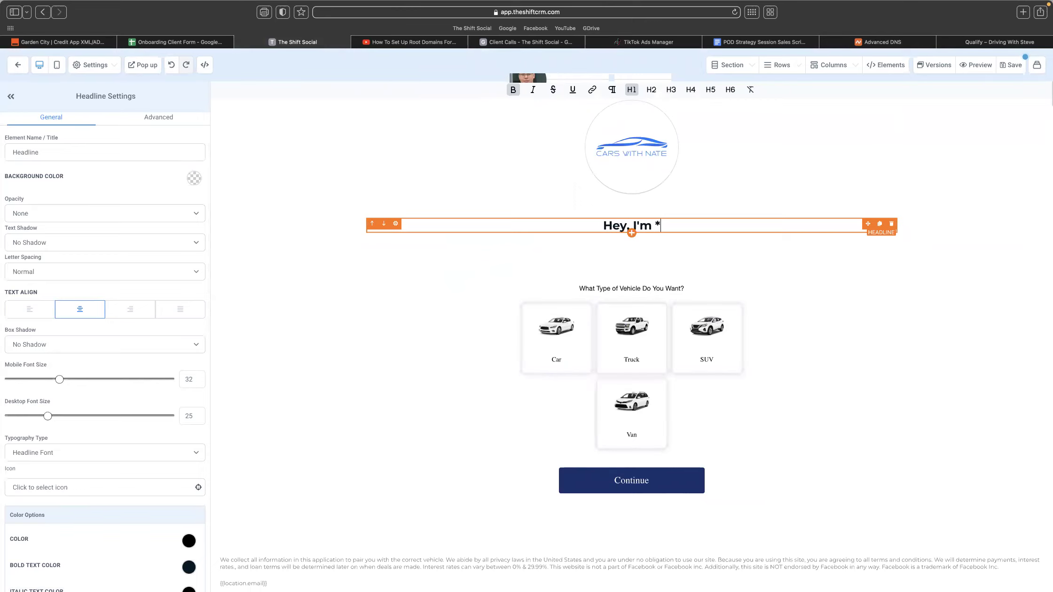
pyautogui.write('*Location Name*')
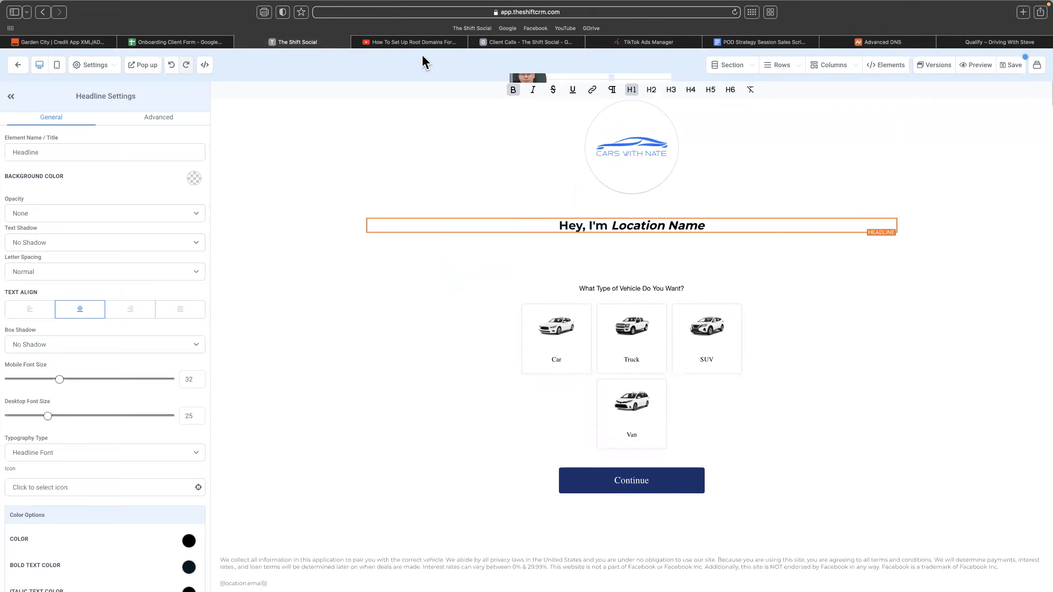
# - Check Driving With Steve's qualify page again and add a sub-headline element below the greeting headline
pyautogui.click(877, 43)
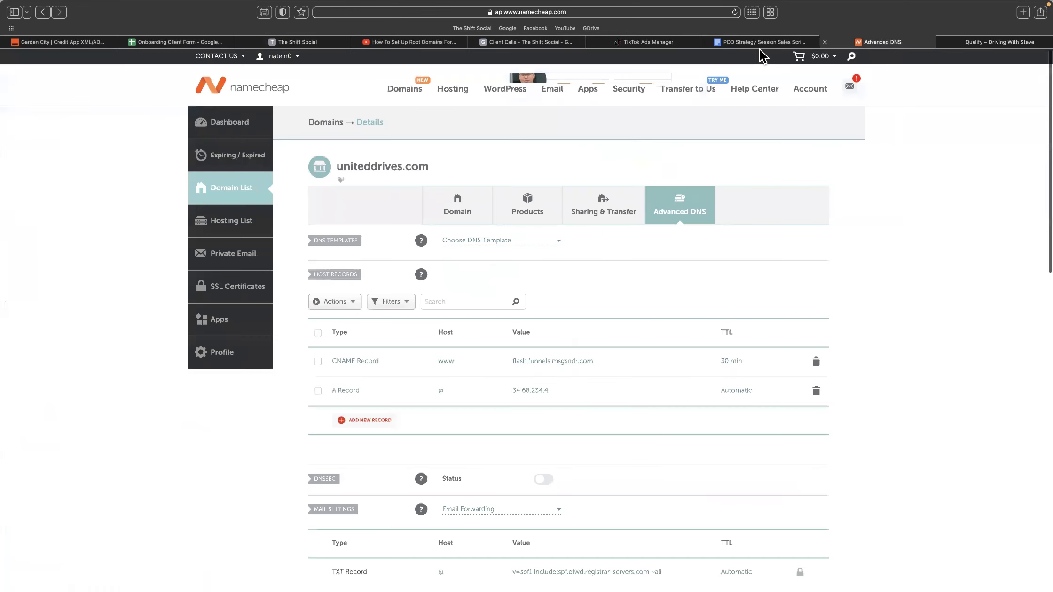
pyautogui.click(990, 44)
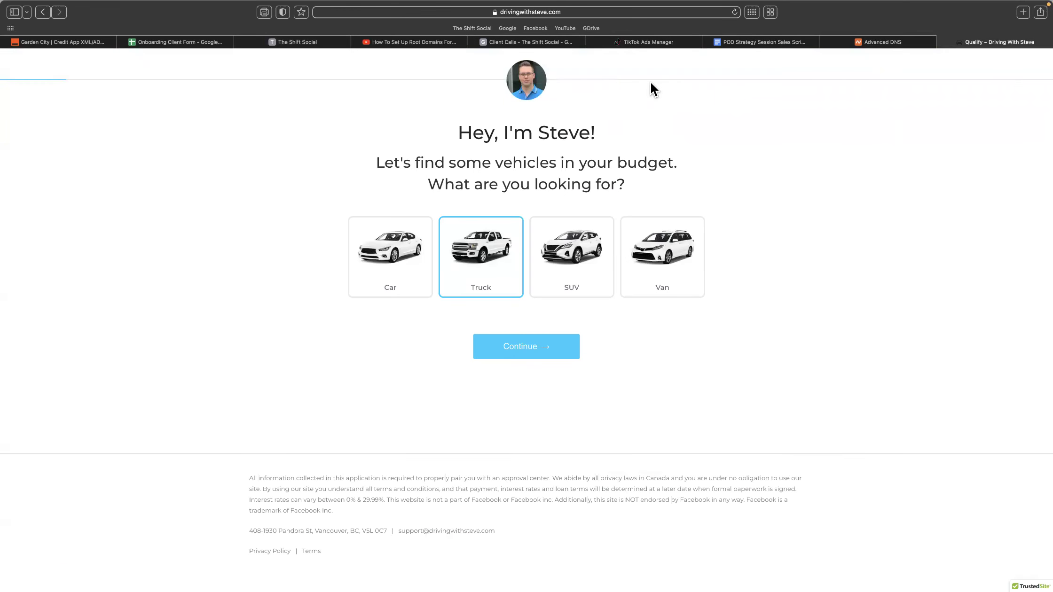
pyautogui.click(279, 40)
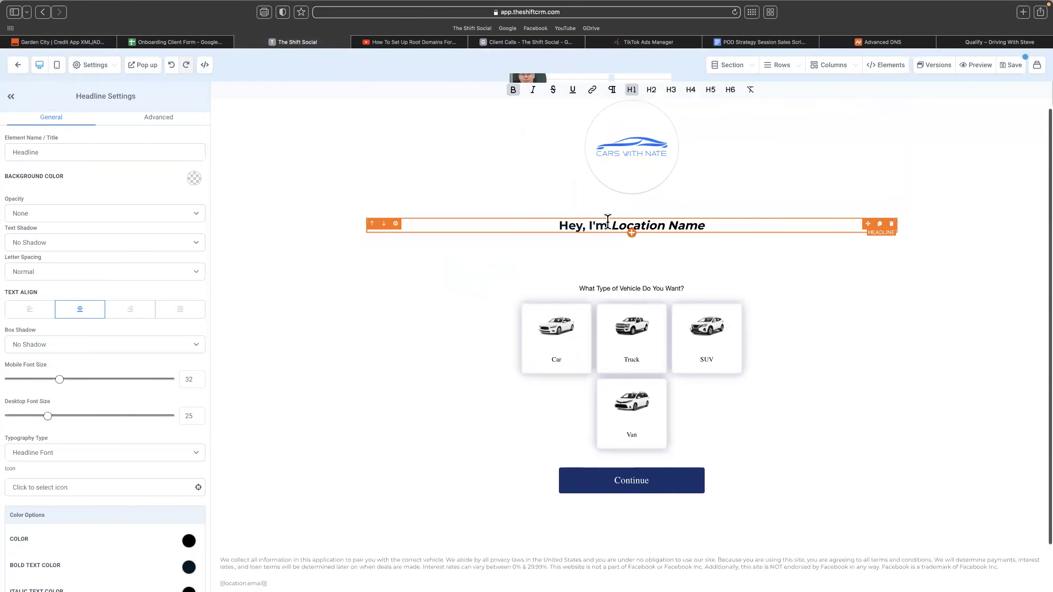
pyautogui.click(631, 233)
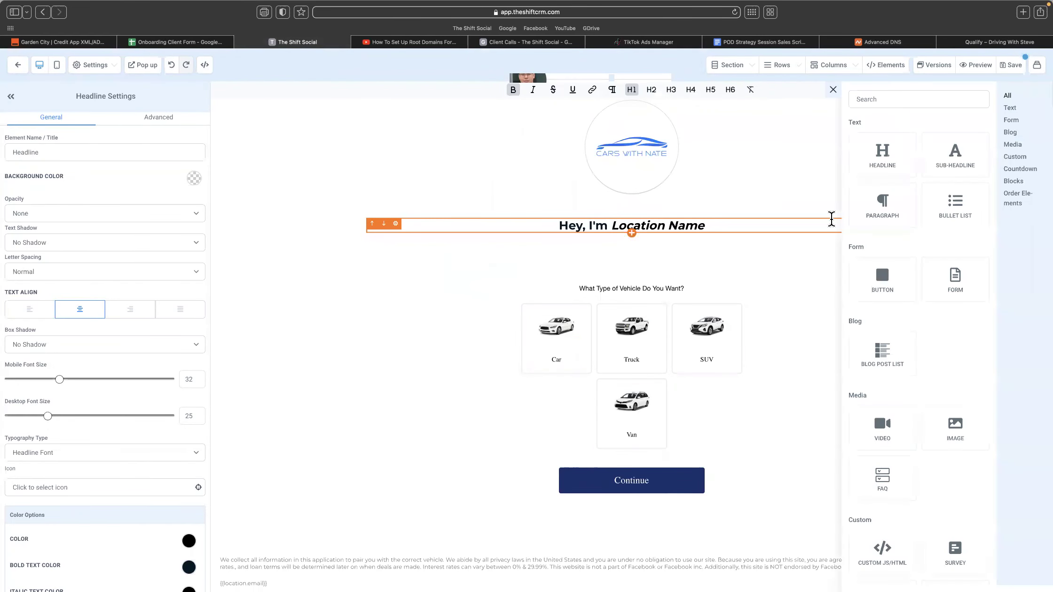
pyautogui.click(945, 165)
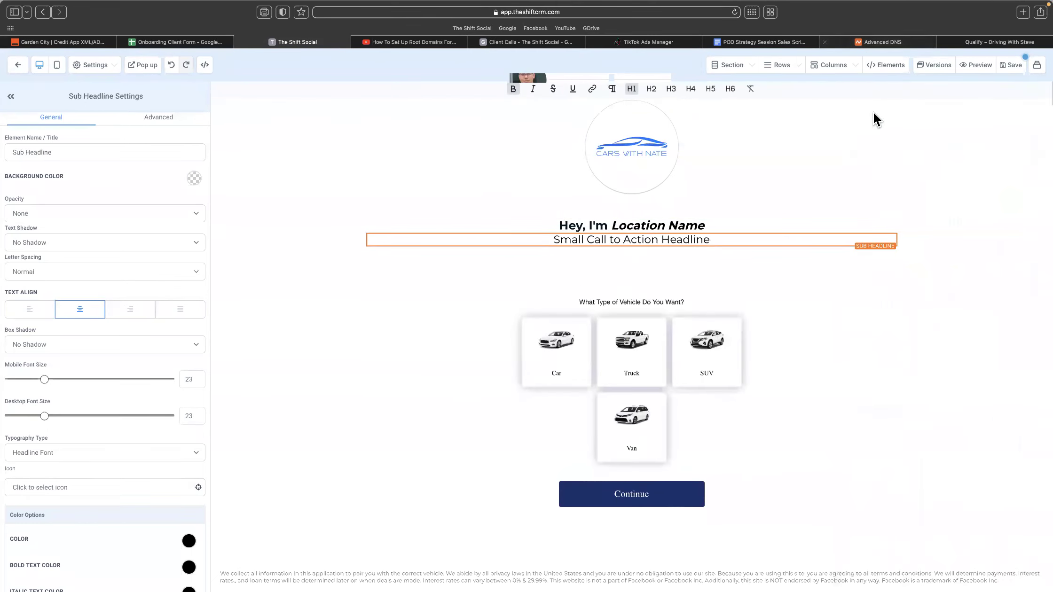
# - Set the greeting headline's typography type to Content Font
pyautogui.tripleClick(709, 220)
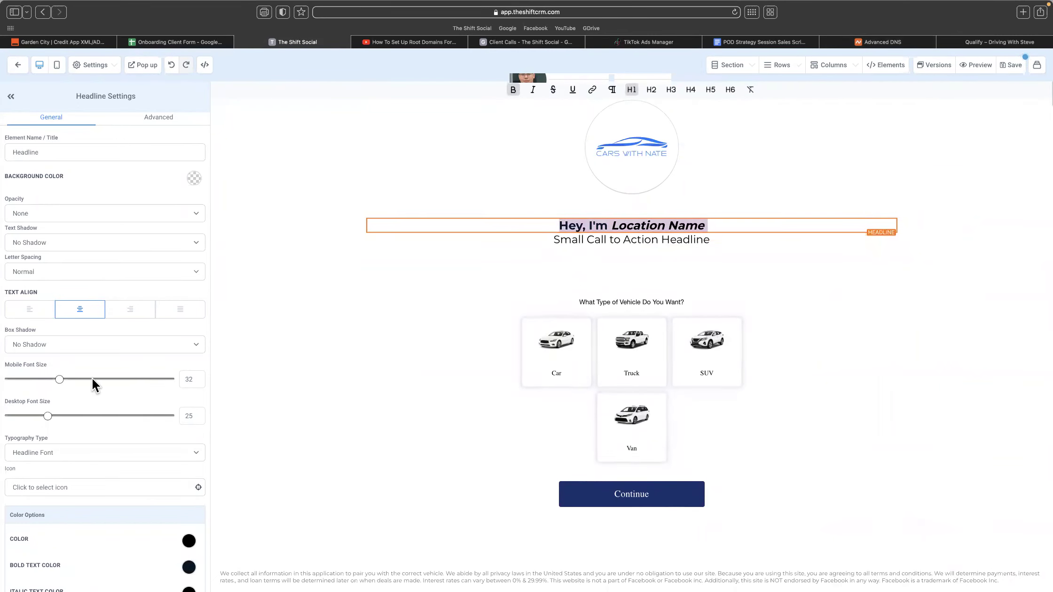
pyautogui.scroll(-5, 110, 454)
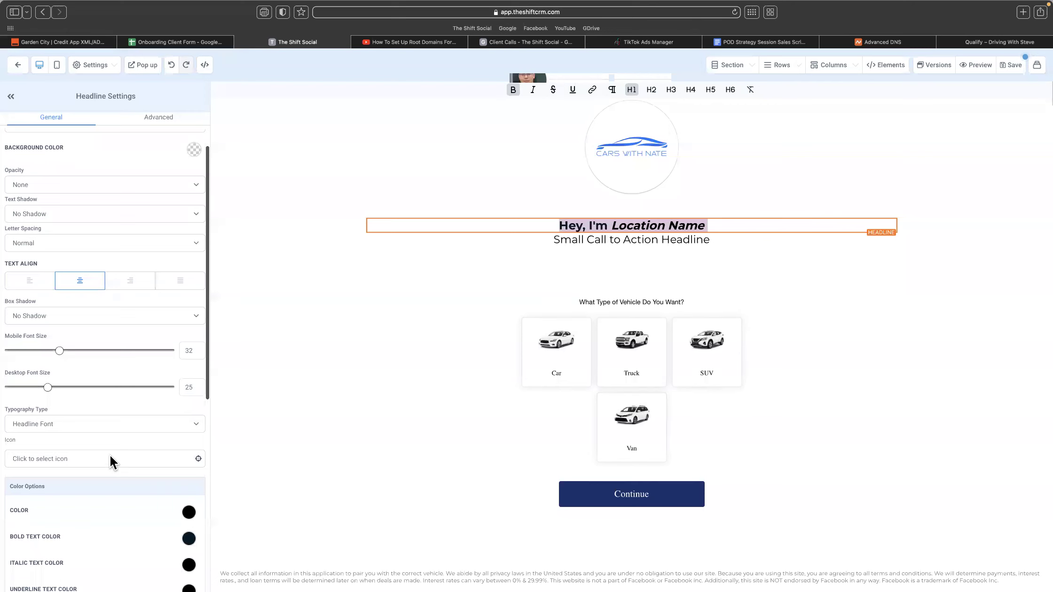
pyautogui.click(148, 351)
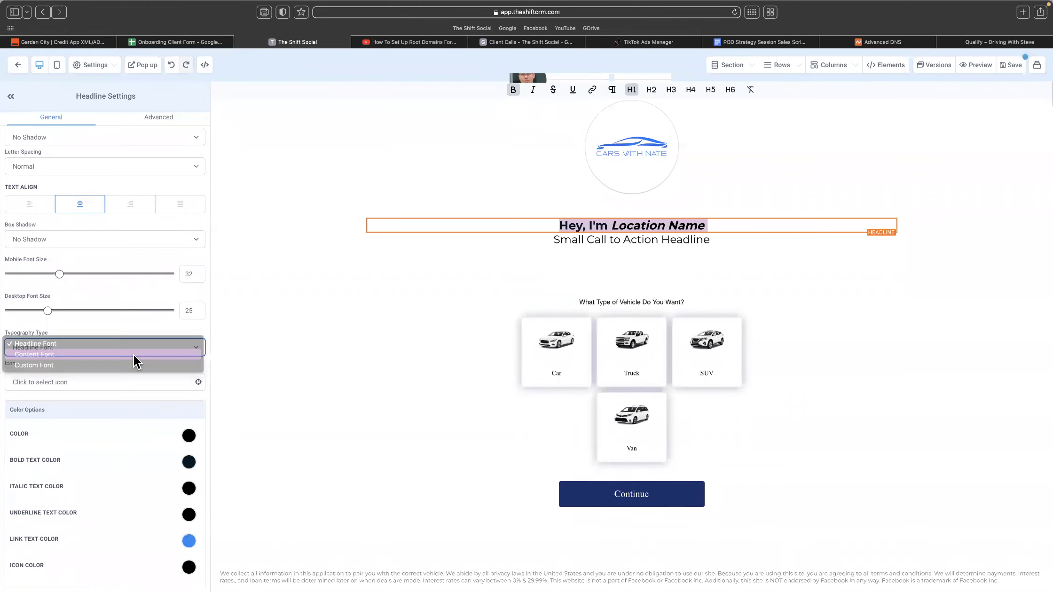
pyautogui.click(136, 357)
# - Try Lato, Arial, Open Sans and Montserrat as the headline's custom font and return its typography type to Content Font
pyautogui.click(144, 348)
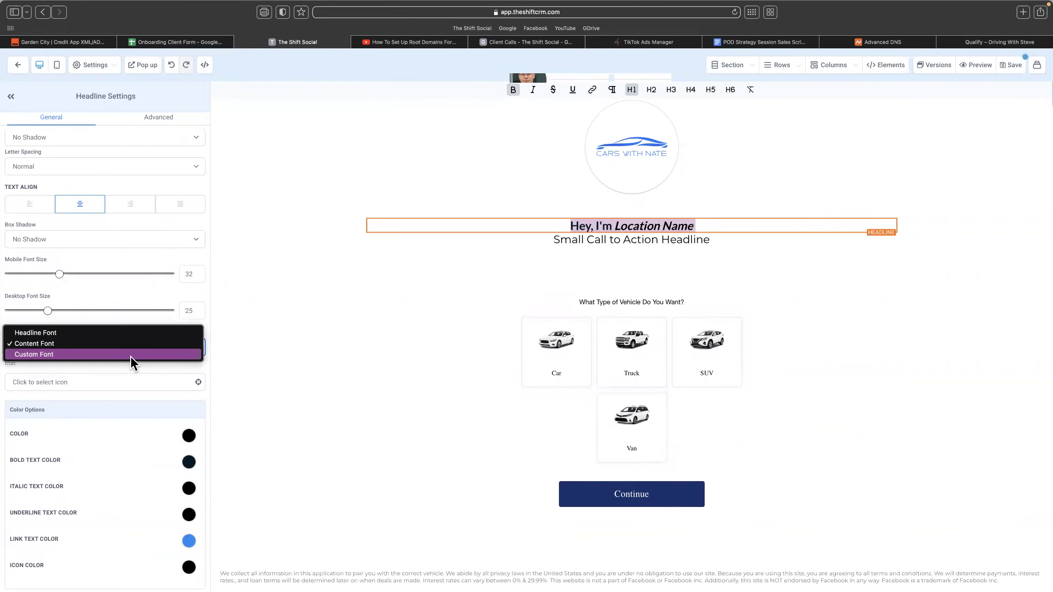
pyautogui.click(130, 357)
pyautogui.click(125, 386)
pyautogui.click(74, 158)
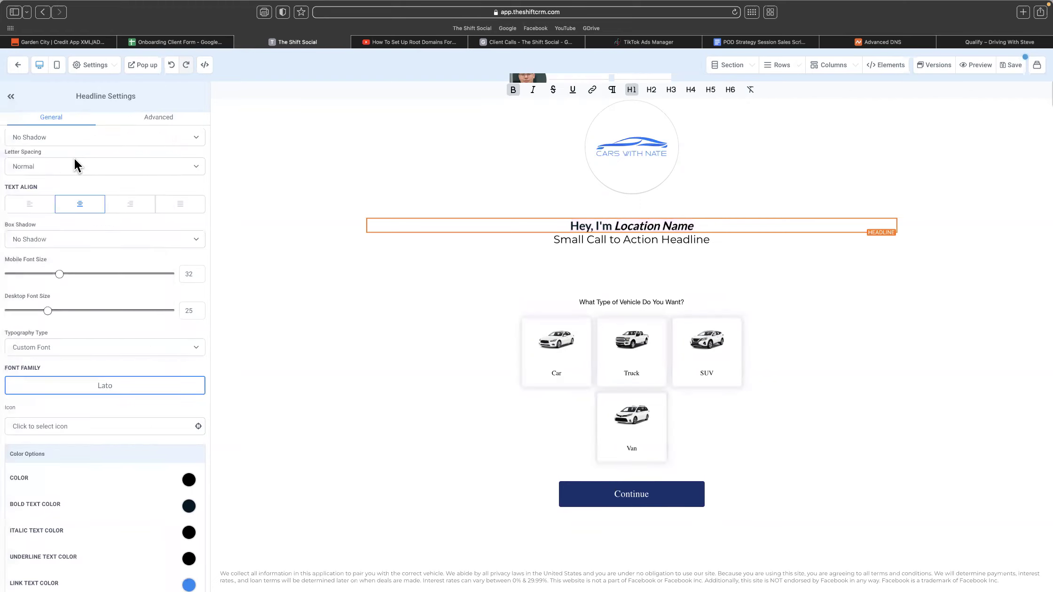
pyautogui.click(124, 394)
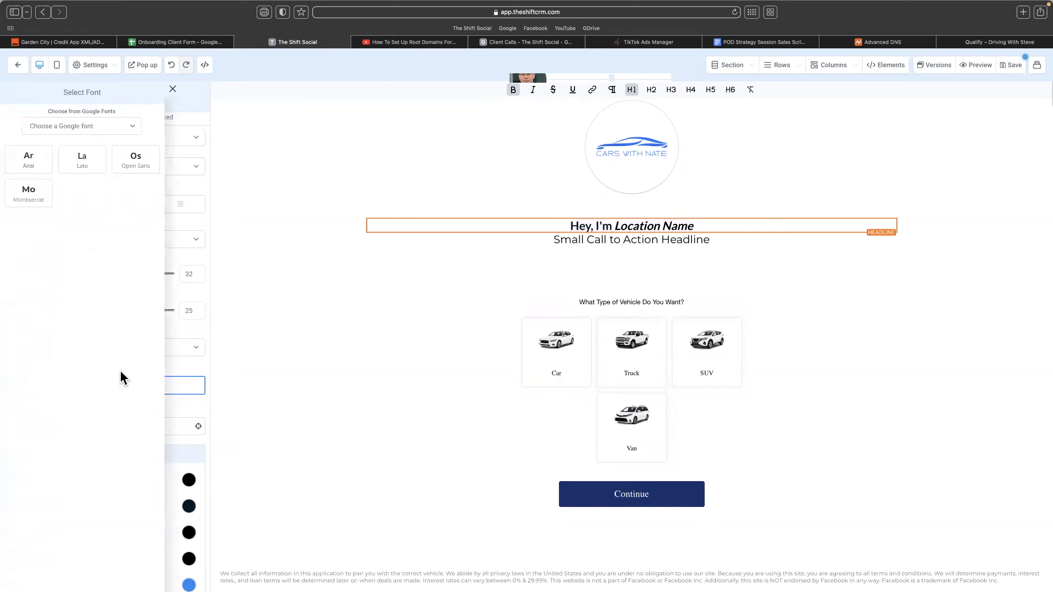
pyautogui.click(28, 157)
pyautogui.click(92, 392)
pyautogui.click(125, 159)
pyautogui.click(108, 393)
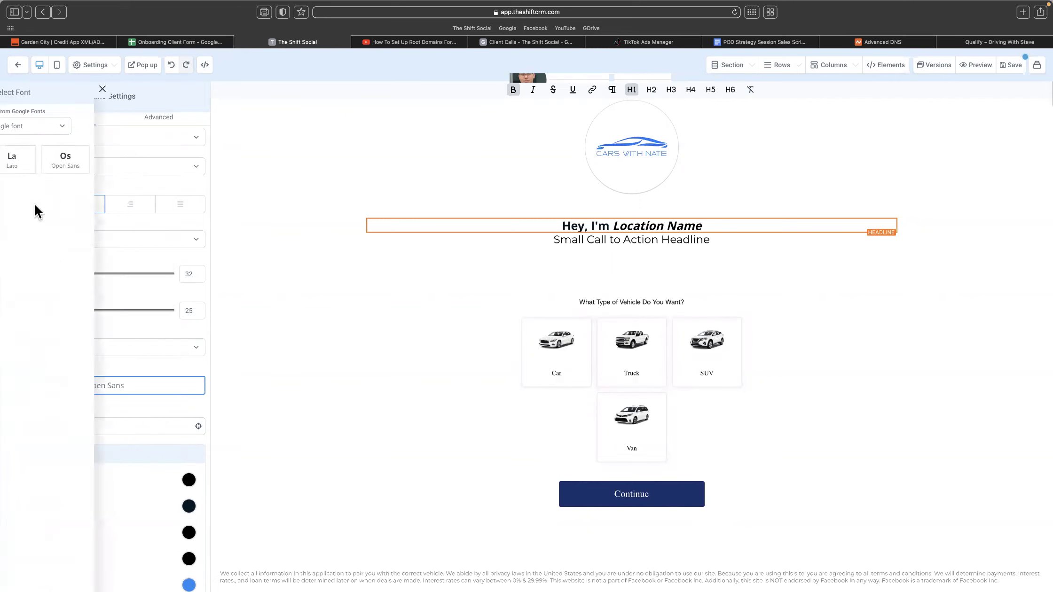
pyautogui.click(41, 186)
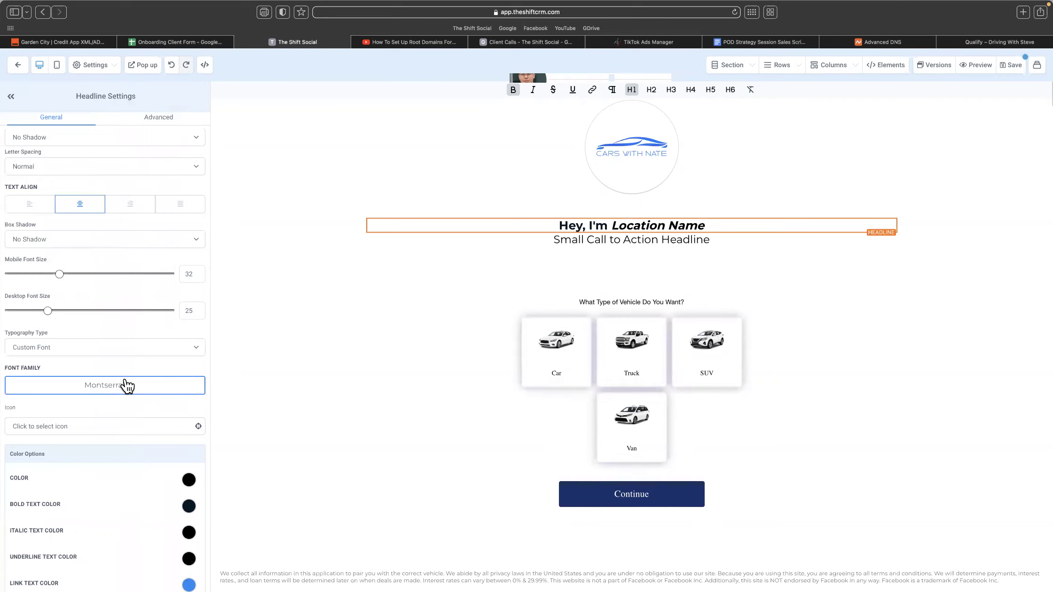
pyautogui.click(113, 350)
pyautogui.click(96, 330)
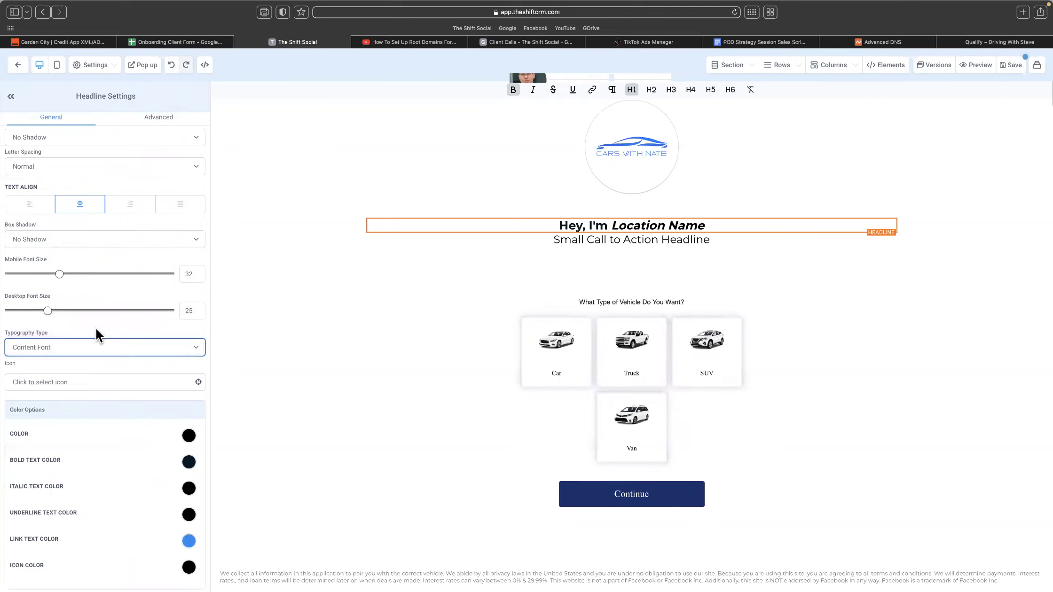
# - Remove the headline's italics, compare it with Driving With Steve's greeting and set its desktop font size to 30
pyautogui.click(512, 92)
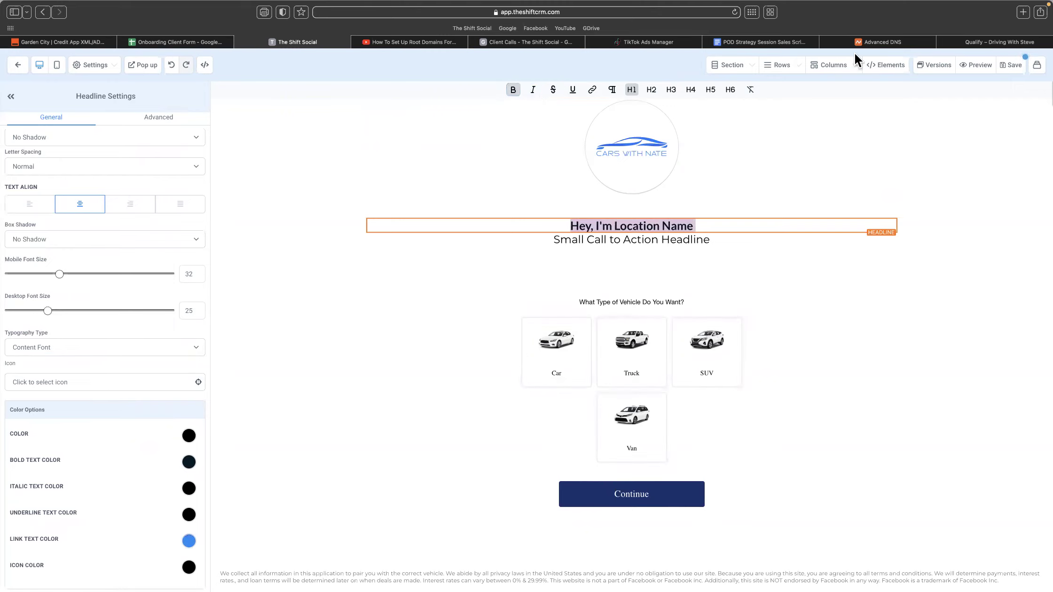
pyautogui.click(970, 45)
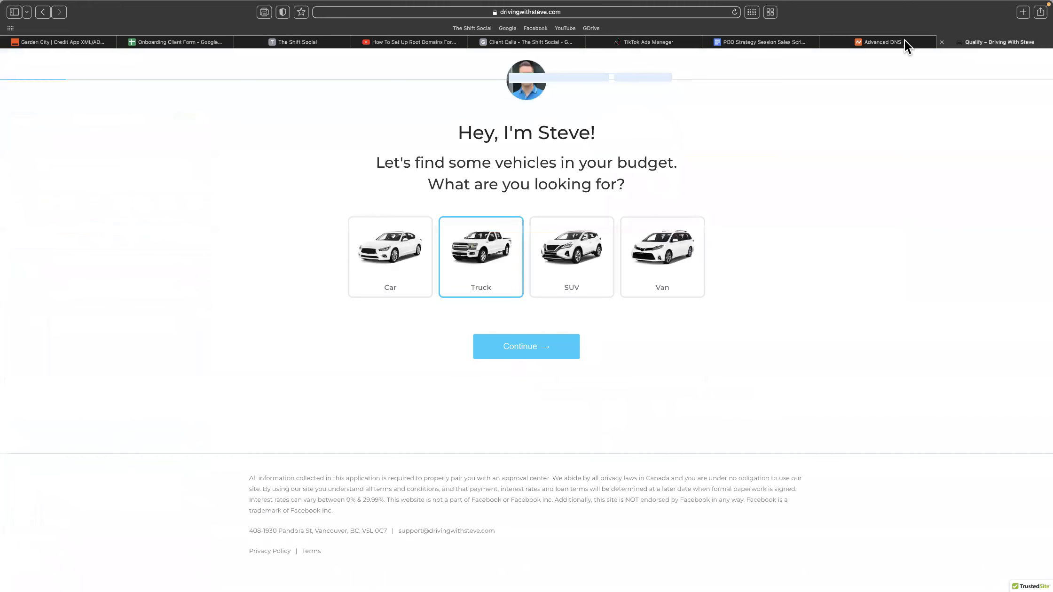
pyautogui.click(868, 42)
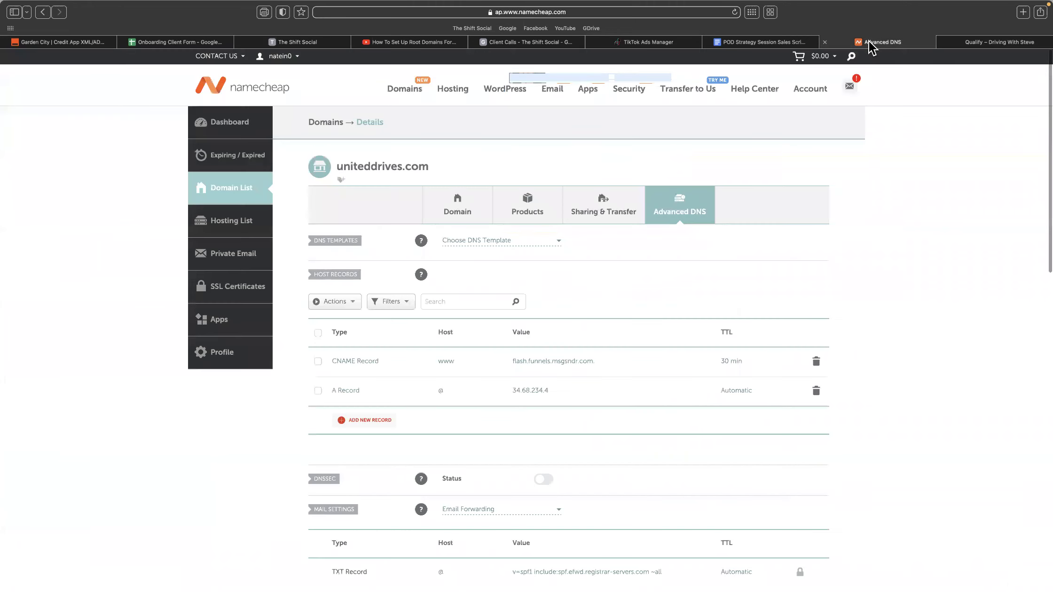
pyautogui.click(286, 40)
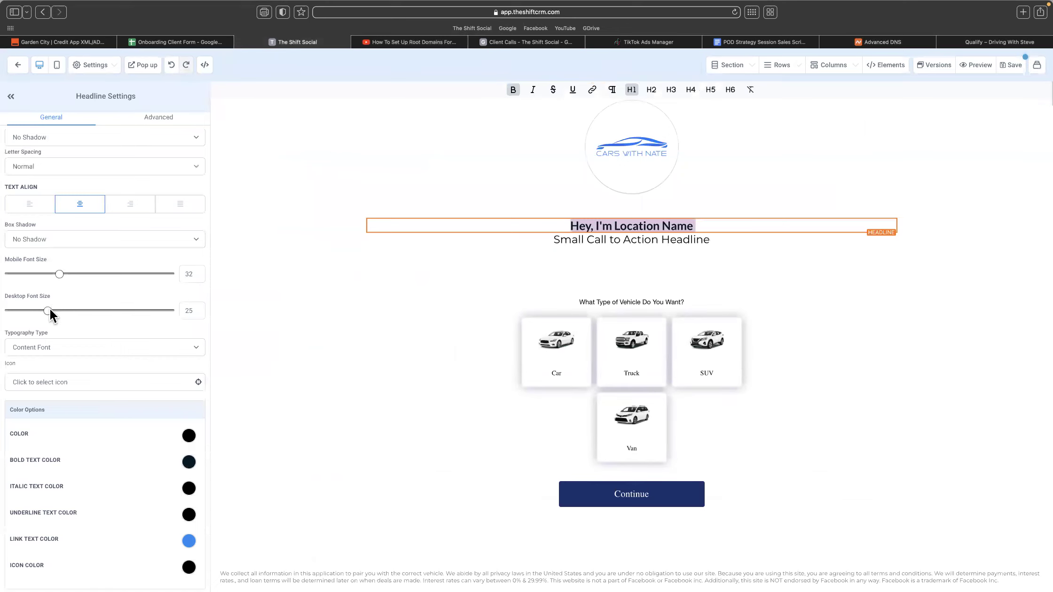
pyautogui.moveTo(48, 307); pyautogui.dragTo(56, 306)
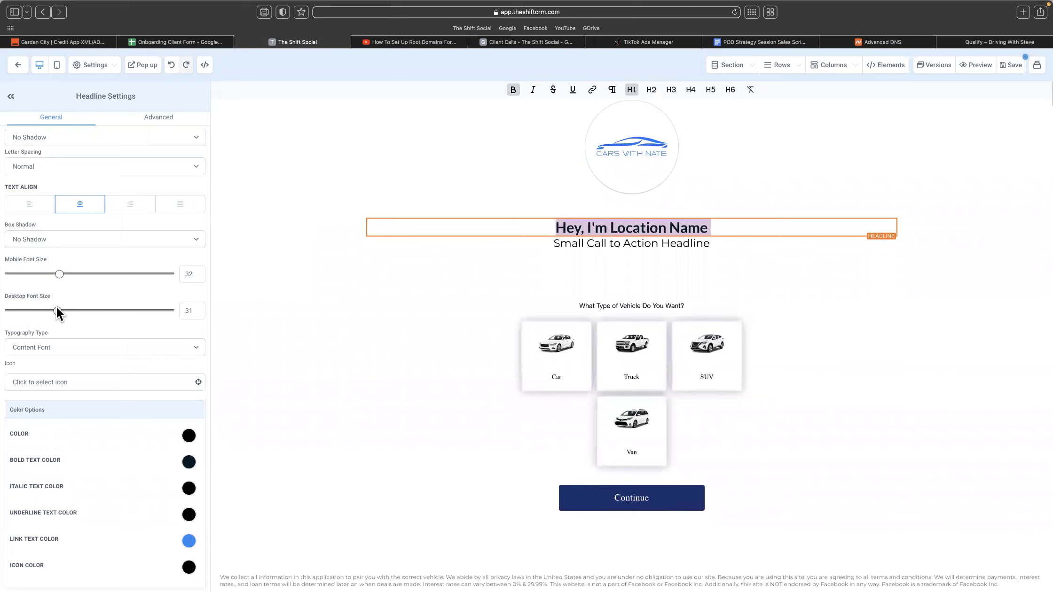
# - End the headline with an exclamation mark and set its mobile font size to 26 and bottom padding to 20
pyautogui.click(725, 228)
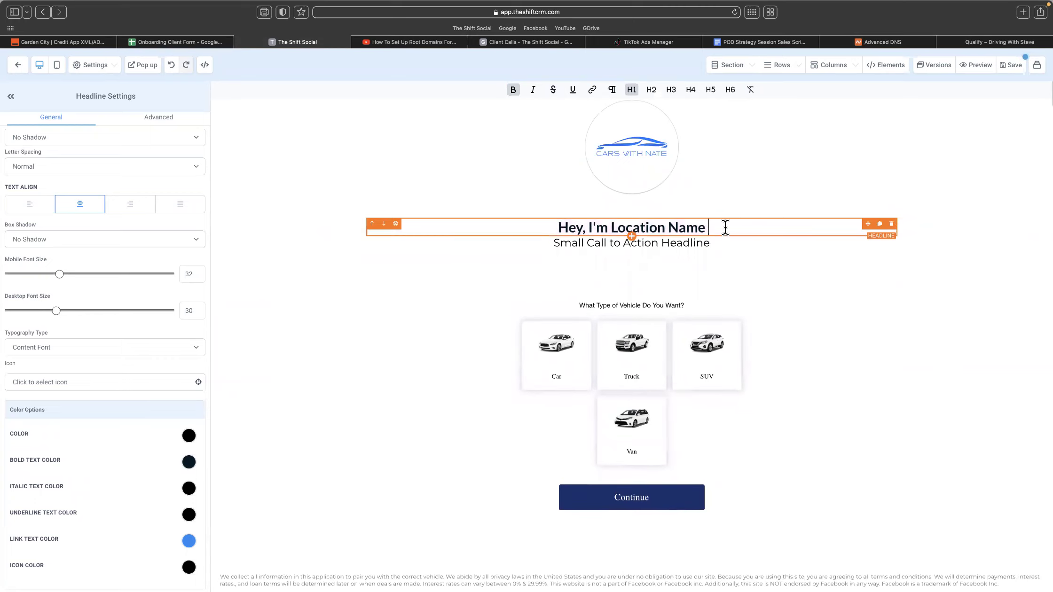
pyautogui.write('!')
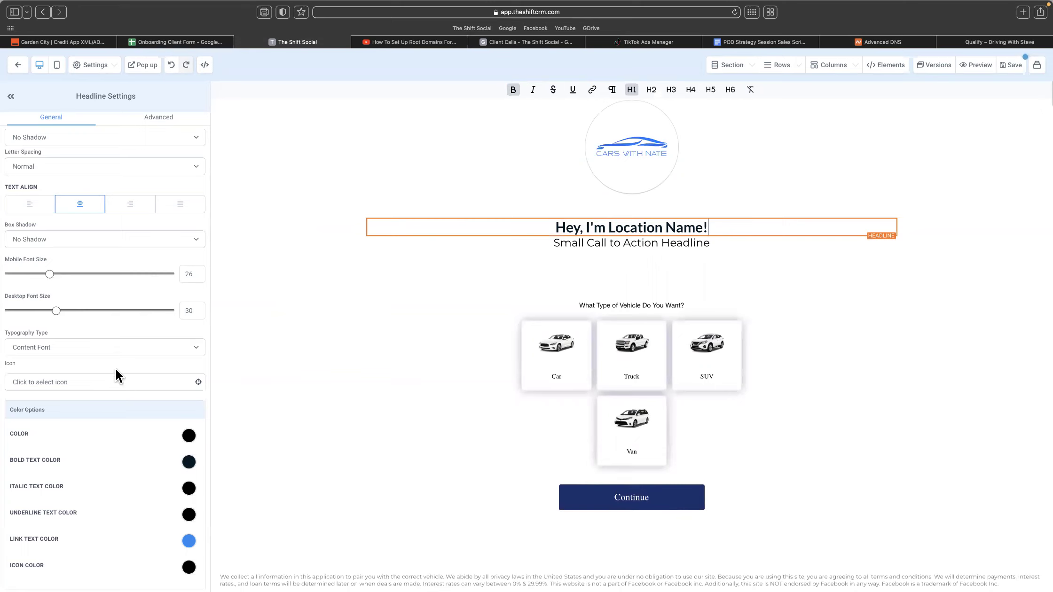
pyautogui.scroll(-10, 160, 400)
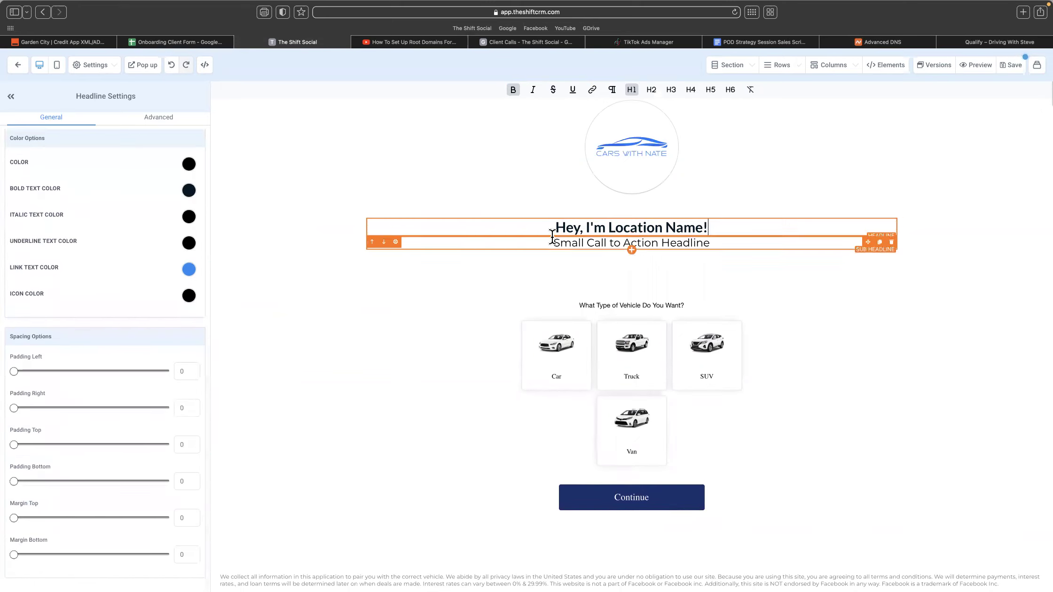
pyautogui.moveTo(15, 477); pyautogui.dragTo(46, 482)
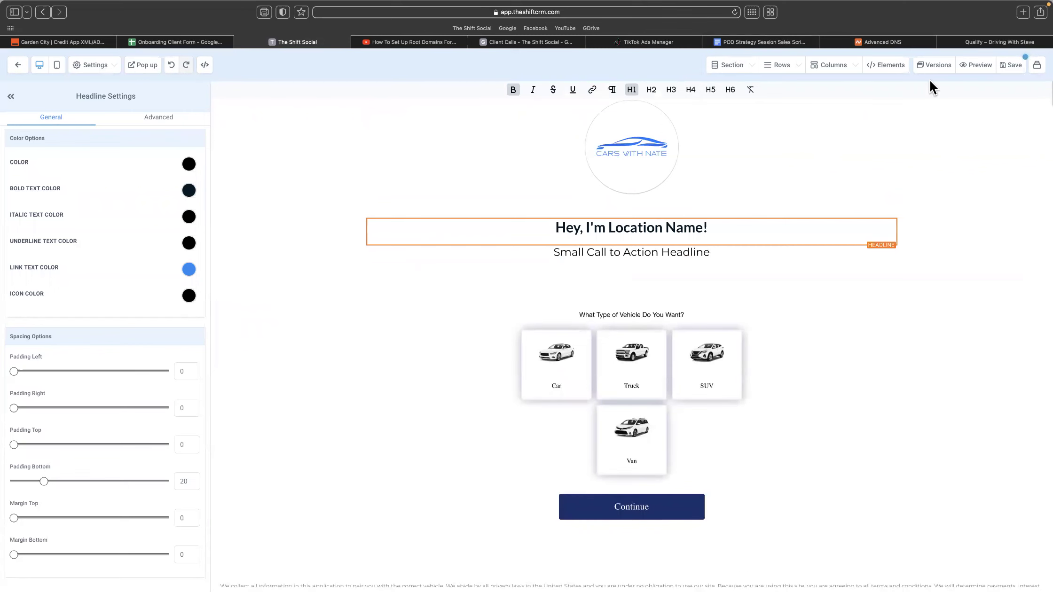
# - Replace the qualify page's sub headline placeholder with "Let's find", following the wording on Driving With Steve's page
pyautogui.click(988, 42)
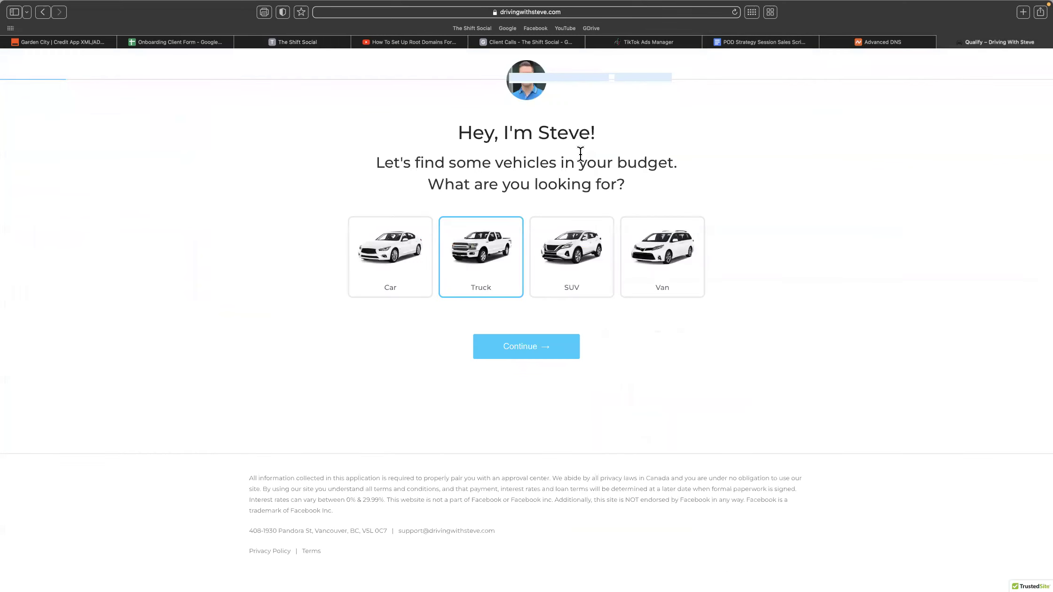
pyautogui.moveTo(627, 186); pyautogui.dragTo(423, 159)
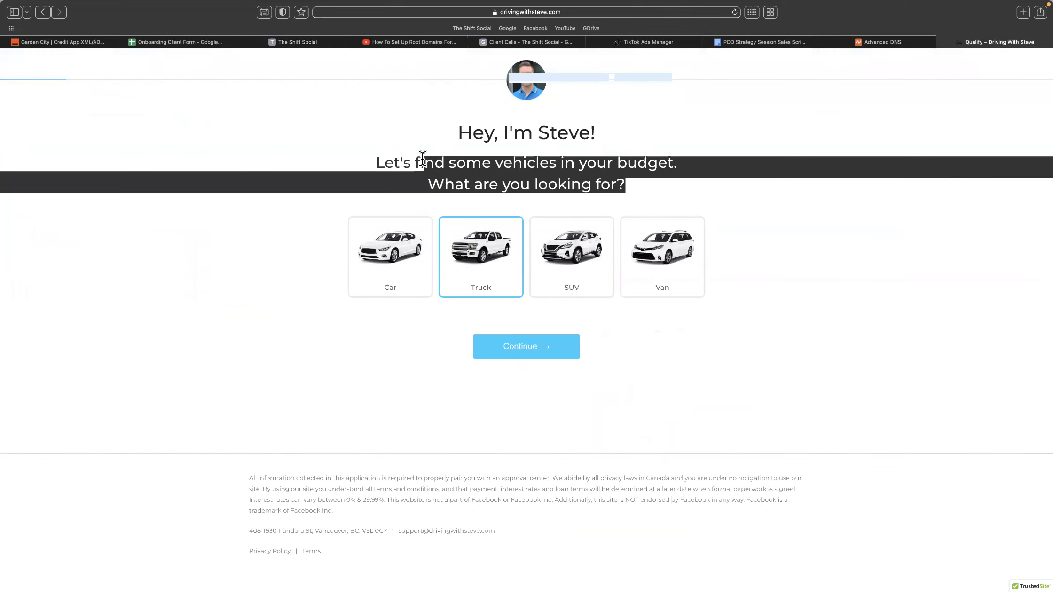
pyautogui.click(298, 44)
pyautogui.click(580, 252)
pyautogui.tripleClick(581, 252)
pyautogui.press('BackSpace')
pyautogui.write("Let's")
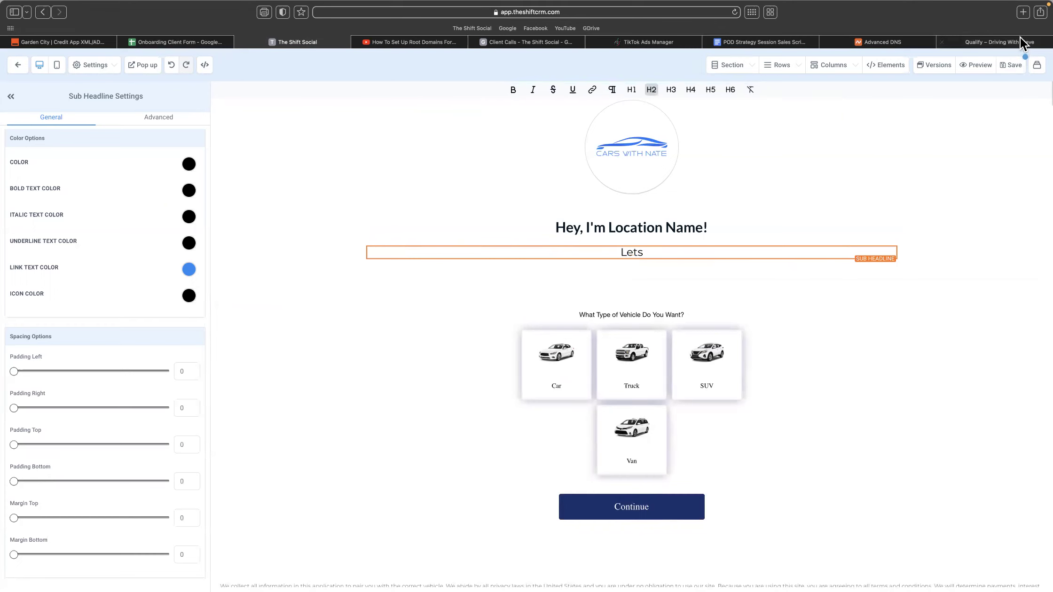
pyautogui.click(1000, 42)
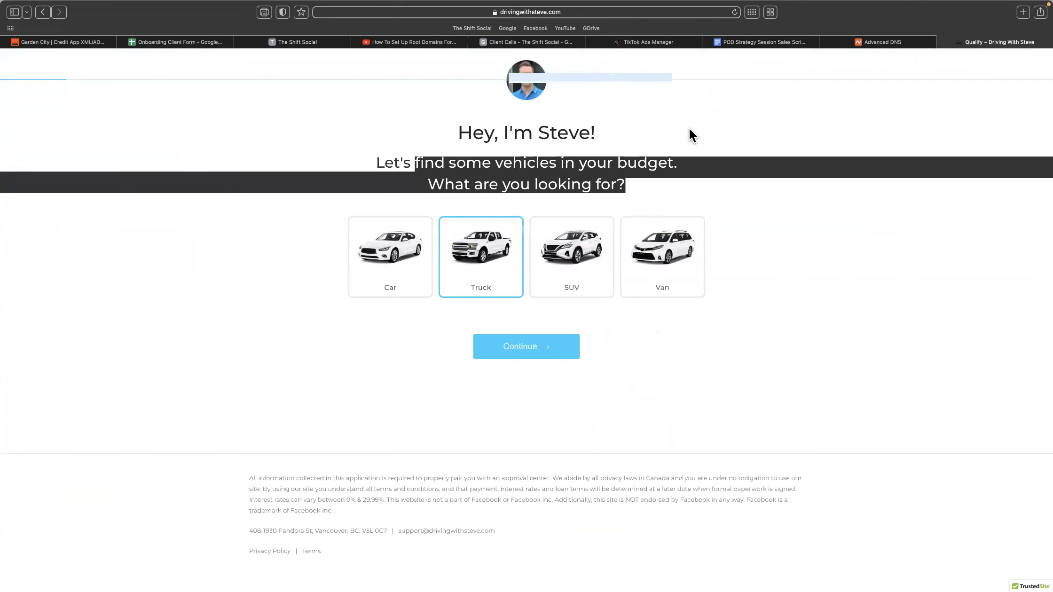
pyautogui.click(281, 40)
pyautogui.press('BackSpace')
pyautogui.press('BackSpace')
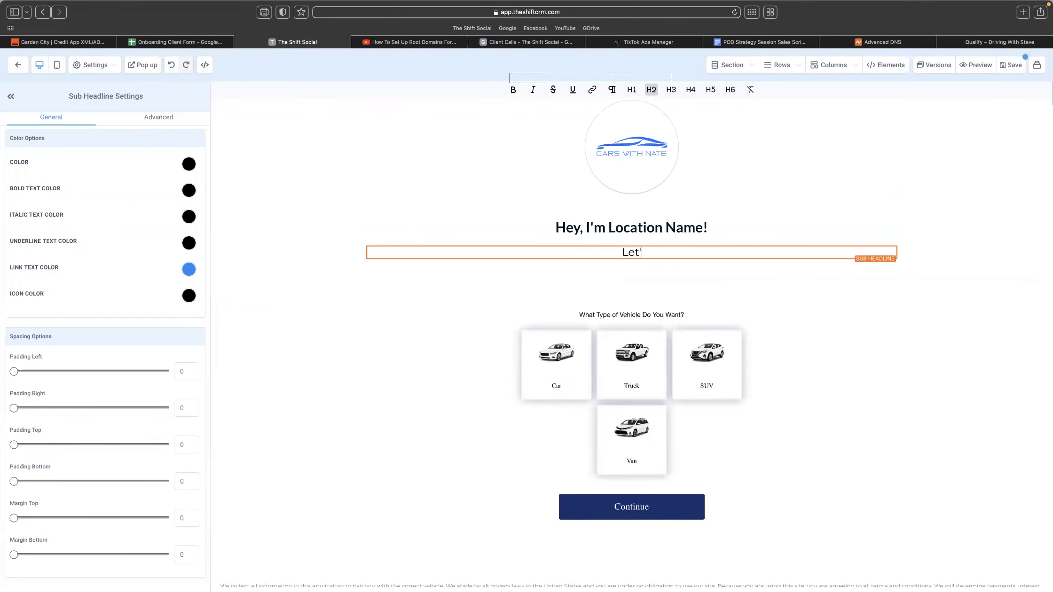
# - Copy "some vehicles in your budget" from Driving With Steve's page and paste it at the end of the sub headline
pyautogui.click(1005, 39)
pyautogui.moveTo(674, 164); pyautogui.dragTo(449, 160)
pyautogui.press('super+c')
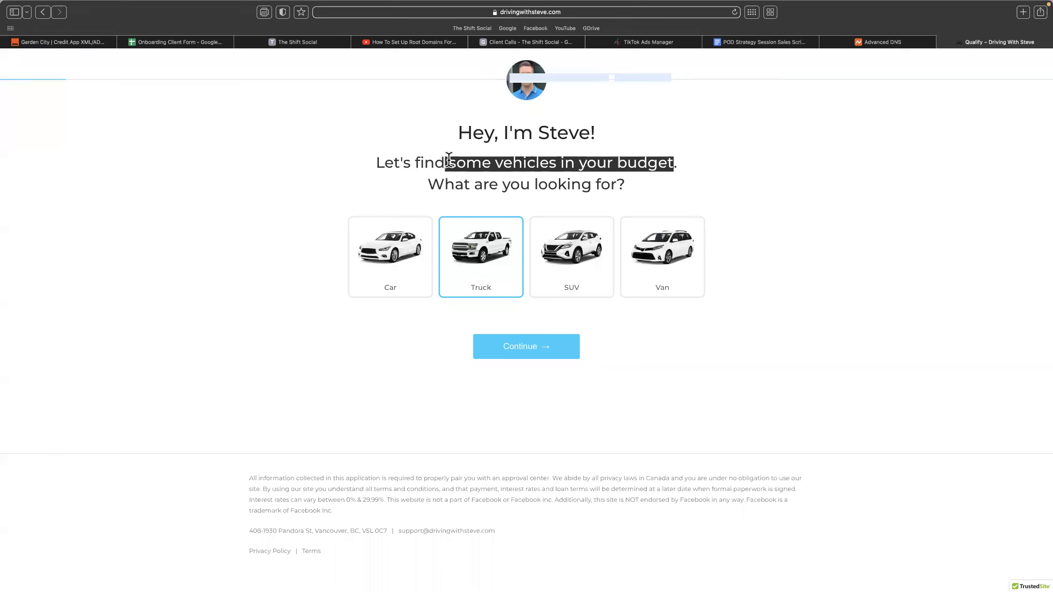
pyautogui.click(276, 42)
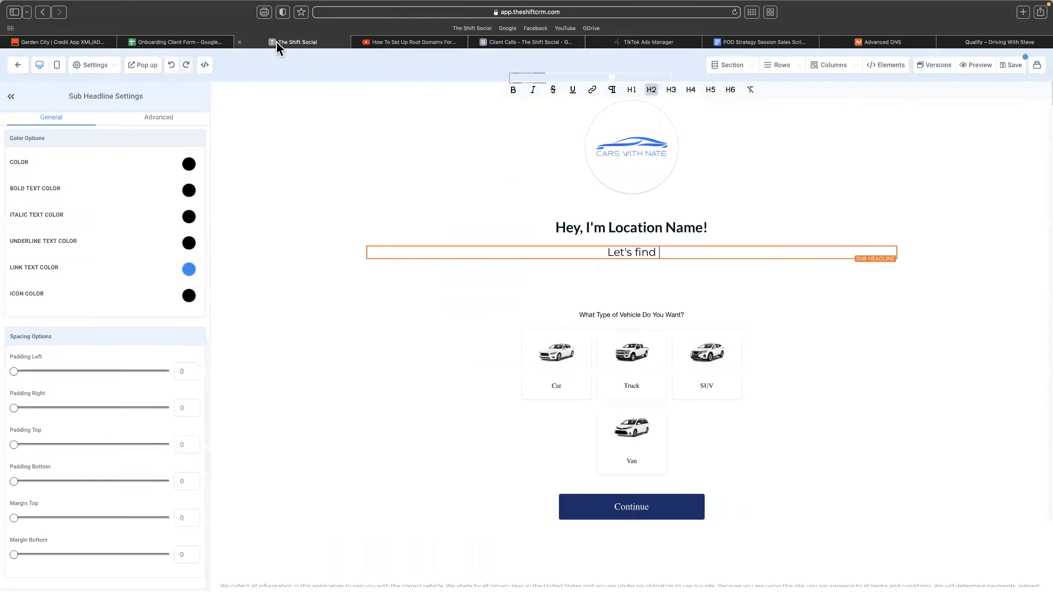
pyautogui.click(658, 253)
pyautogui.press('super+v')
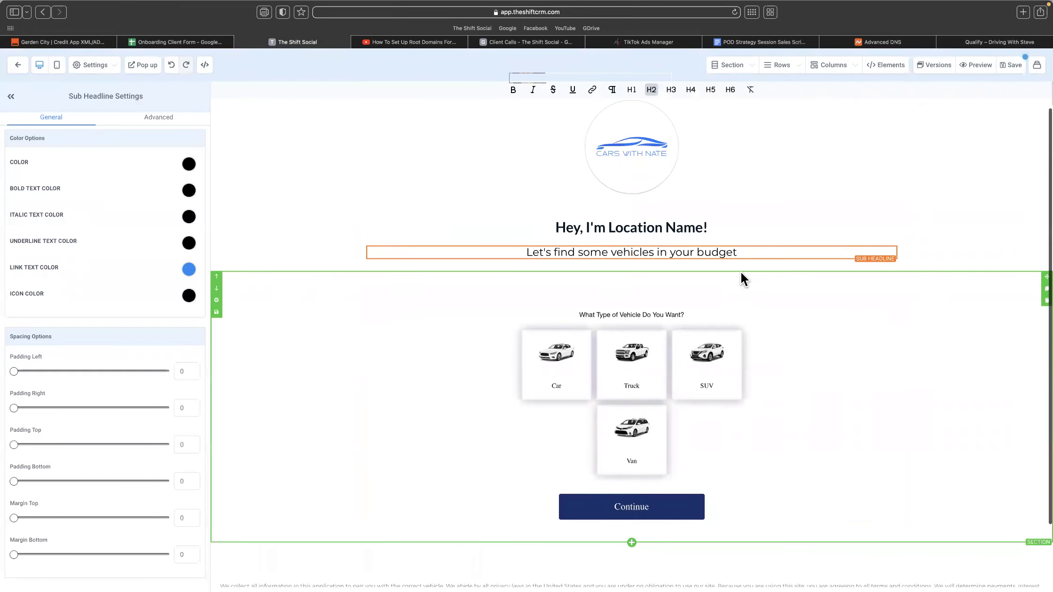
# - Insert a line break after the sub headline's text, check Driving With Steve's wording and end the first line with a period
pyautogui.press('Return')
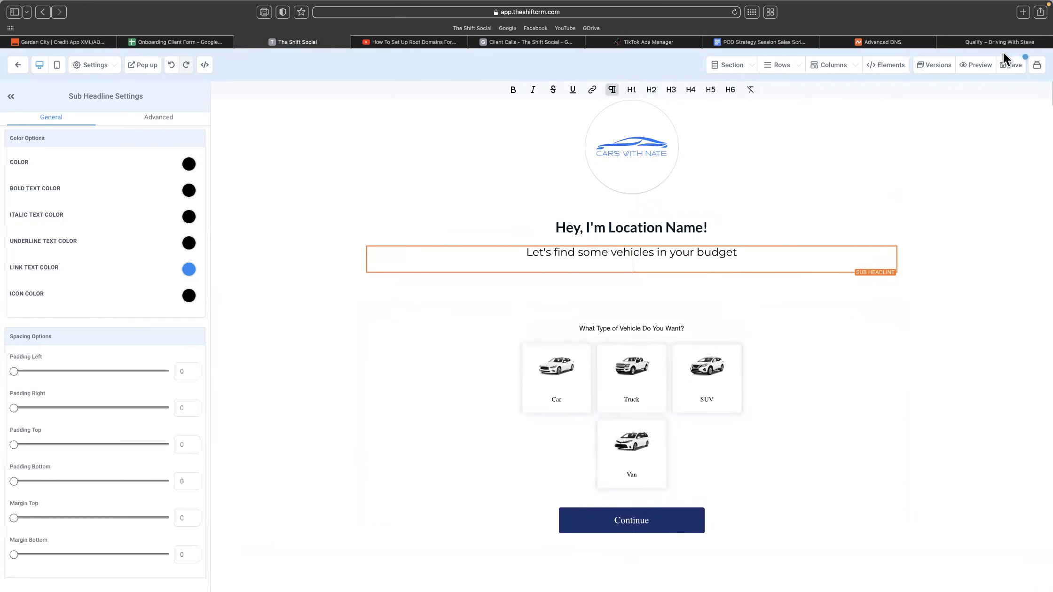
pyautogui.click(995, 41)
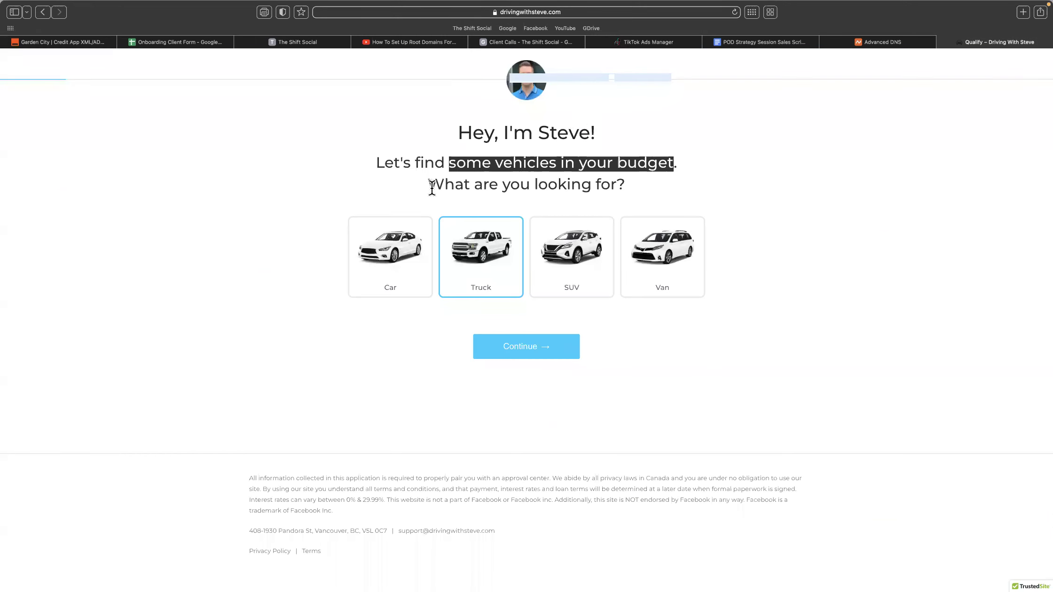
pyautogui.click(288, 43)
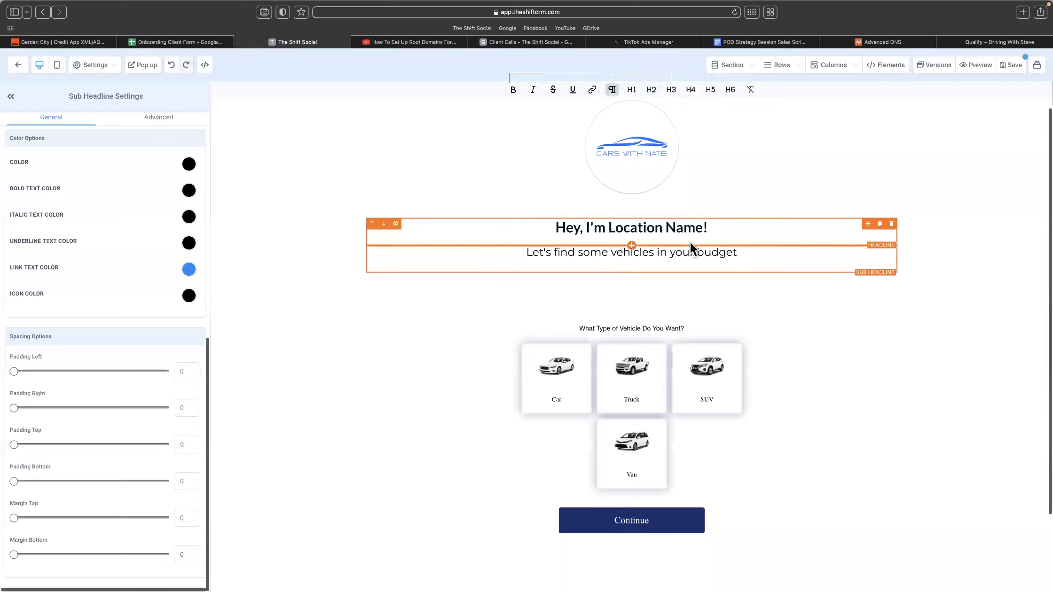
pyautogui.click(738, 252)
pyautogui.write('.')
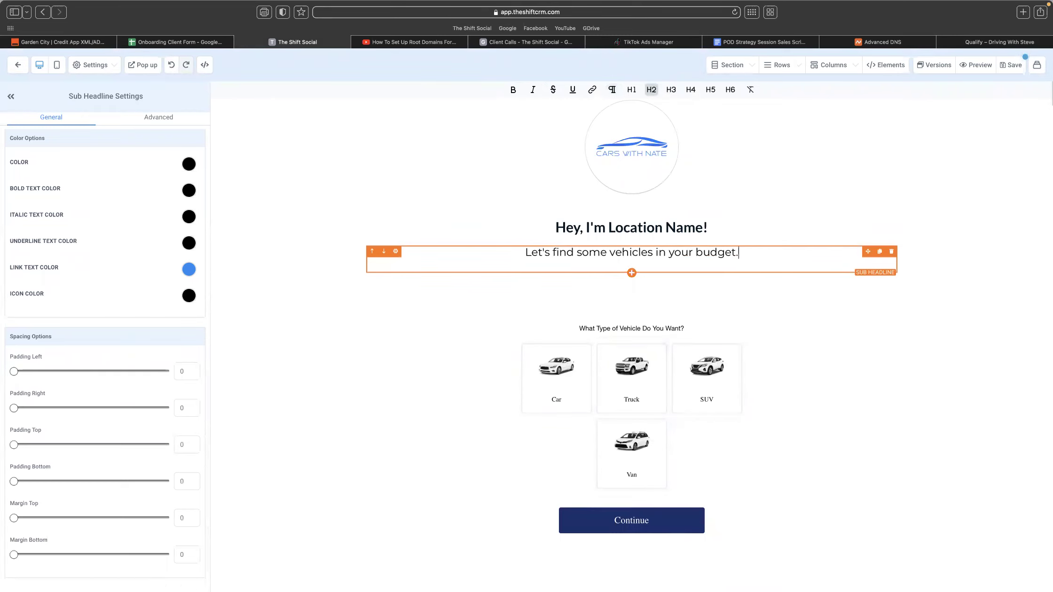
# - Add "What are you looking for?" as the sub headline's second line and remove the empty line below it
pyautogui.press('Return')
pyautogui.write('Whats')
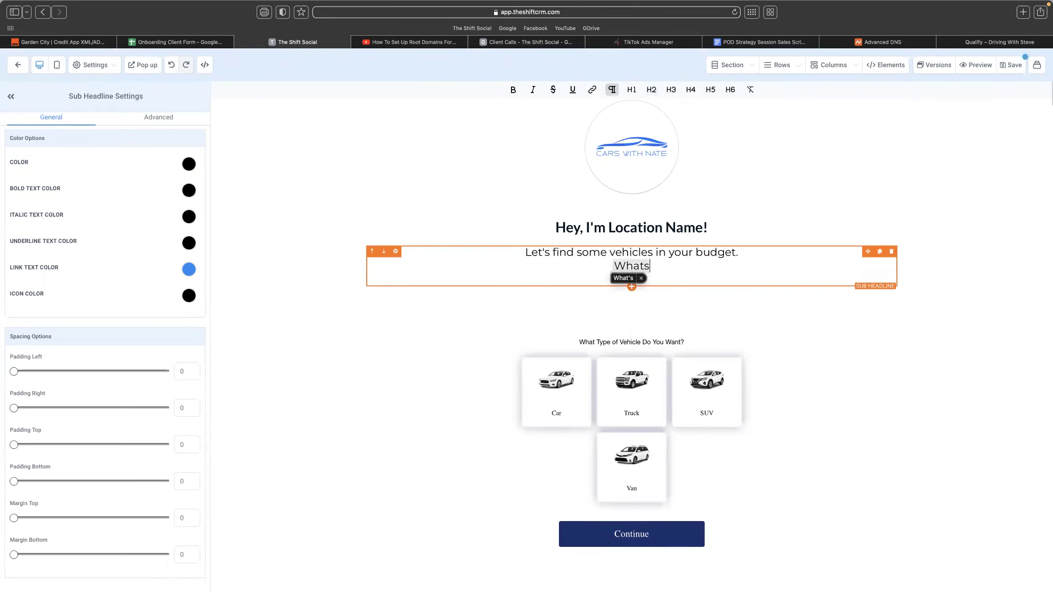
pyautogui.click(977, 41)
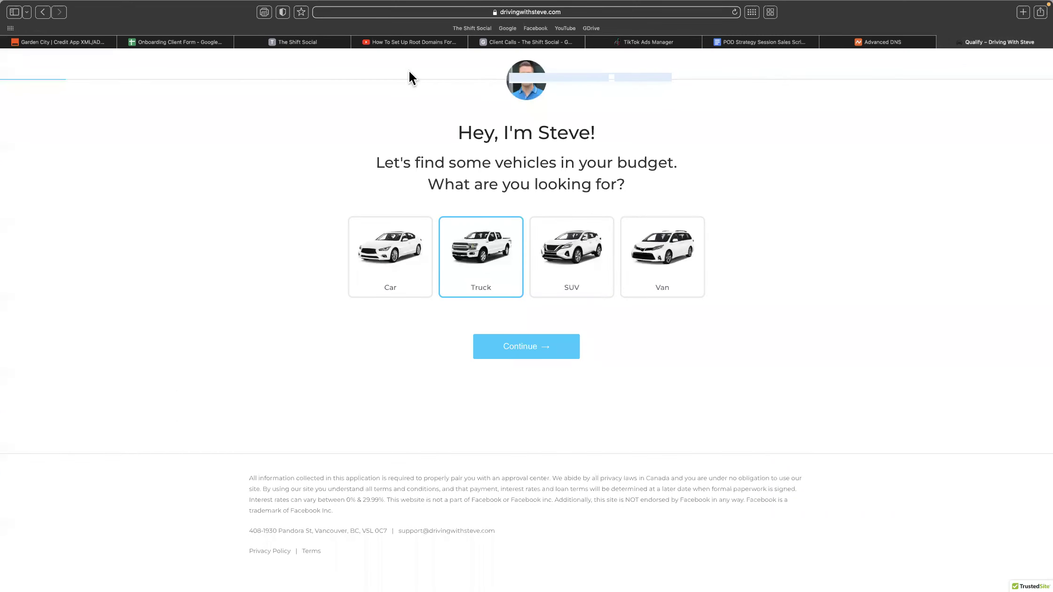
pyautogui.click(291, 41)
pyautogui.press('BackSpace')
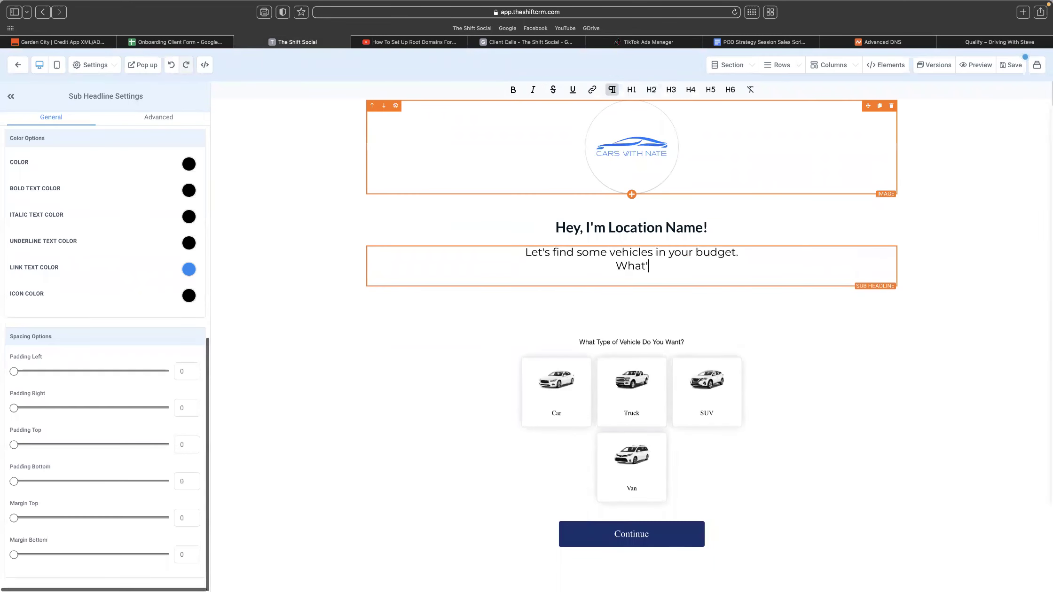
pyautogui.write('are you looking for?>')
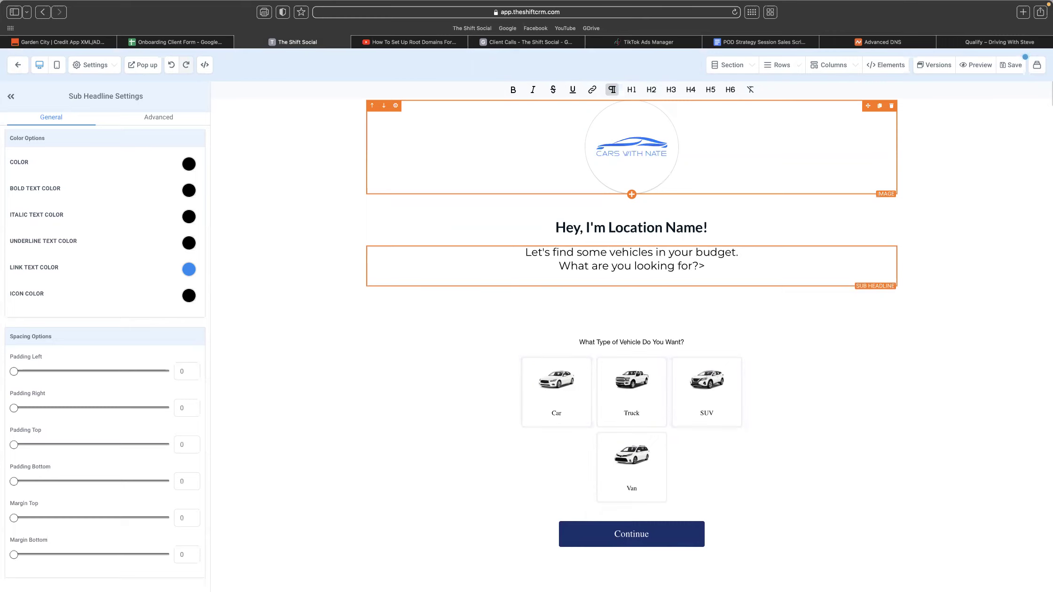
pyautogui.press('BackSpace')
pyautogui.click(562, 267)
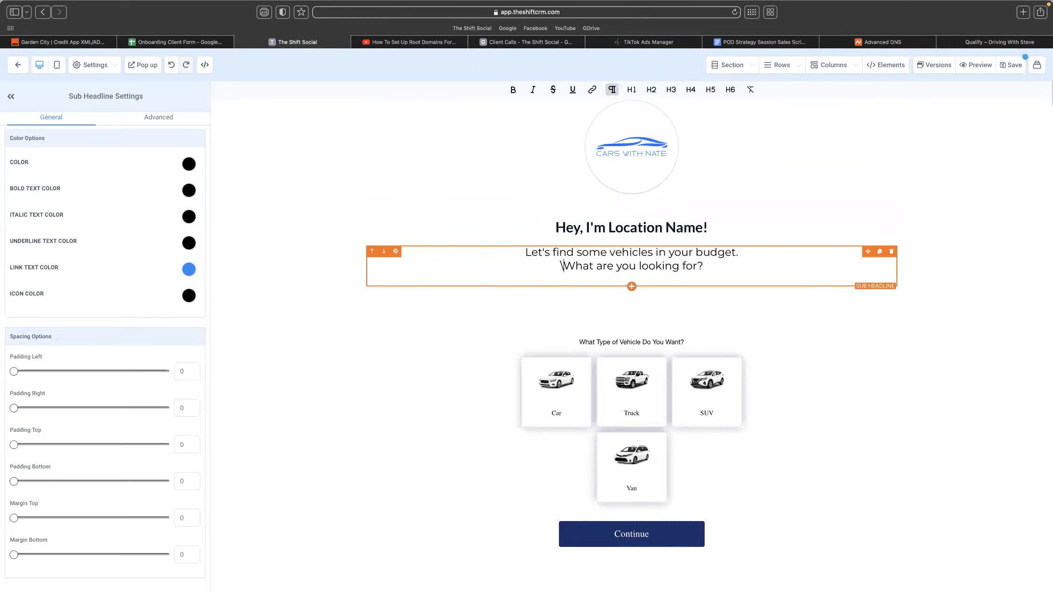
pyautogui.press('Return')
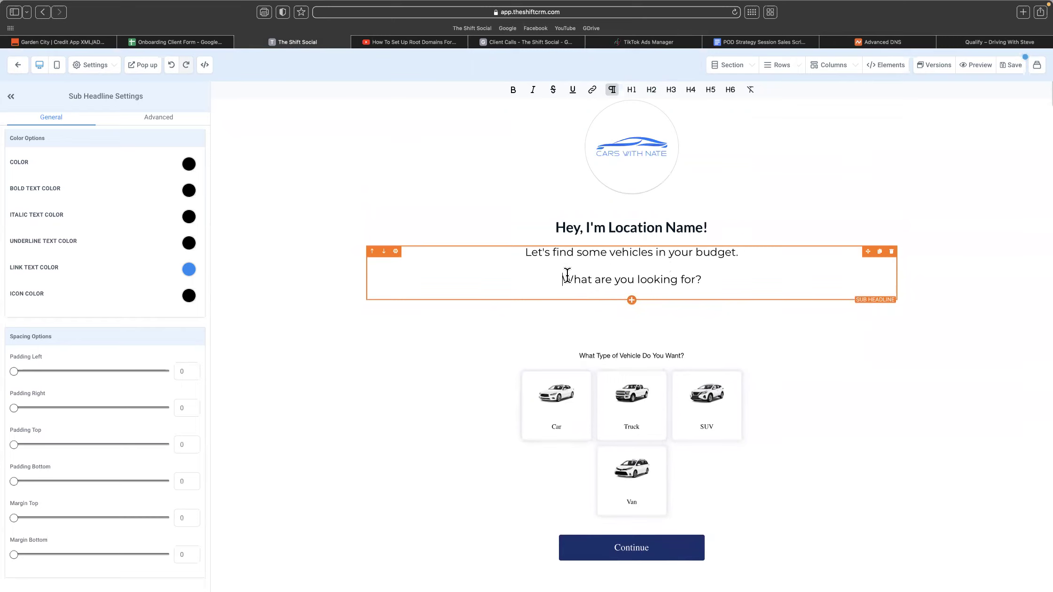
pyautogui.press('BackSpace')
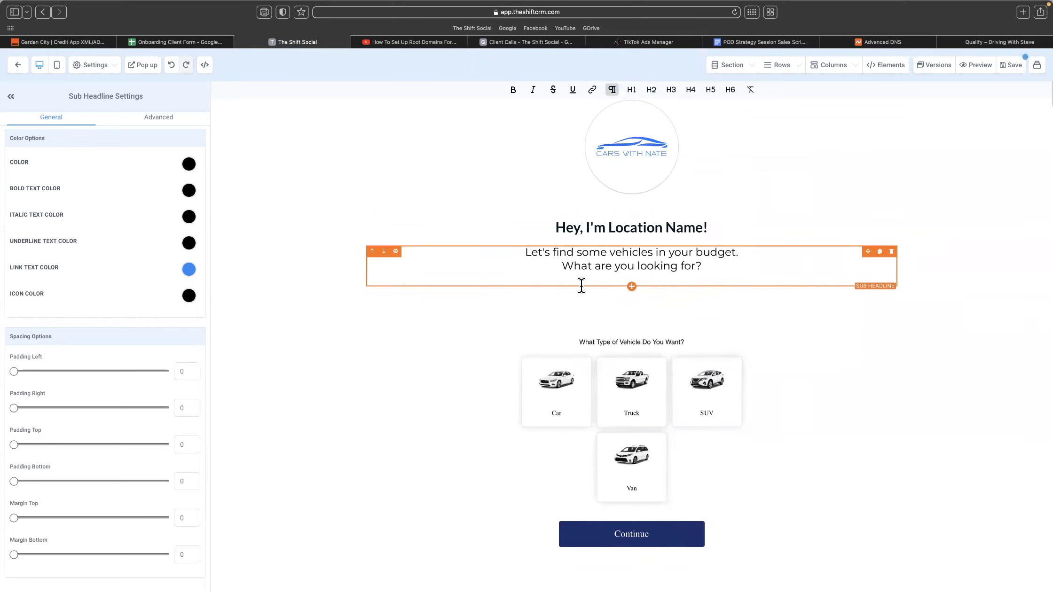
pyautogui.press('BackSpace')
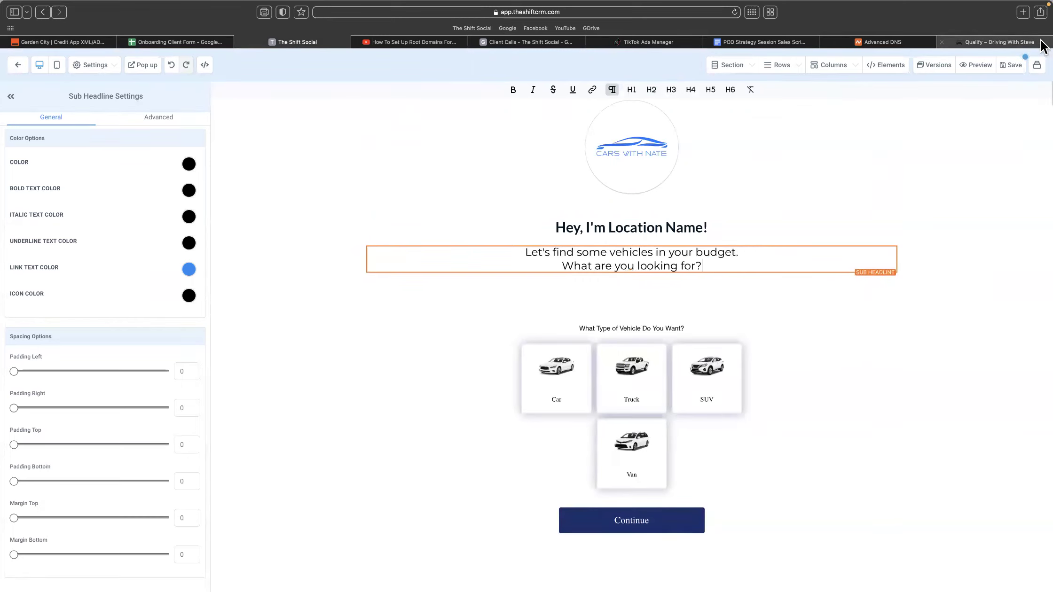
# - Compare the sub headline with Driving With Steve's and make both of its lines bold
pyautogui.click(1010, 37)
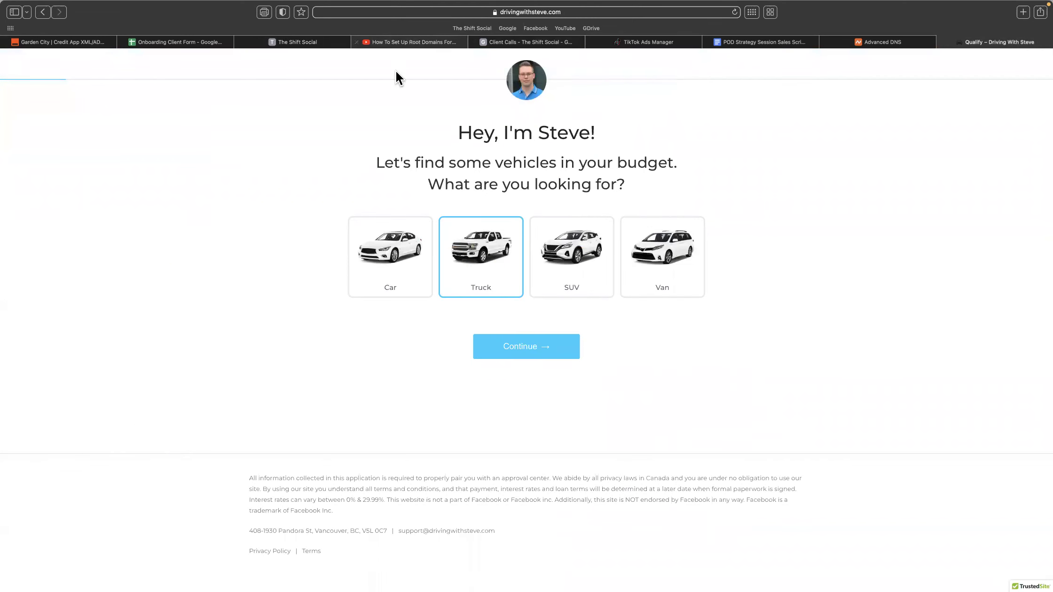
pyautogui.click(298, 40)
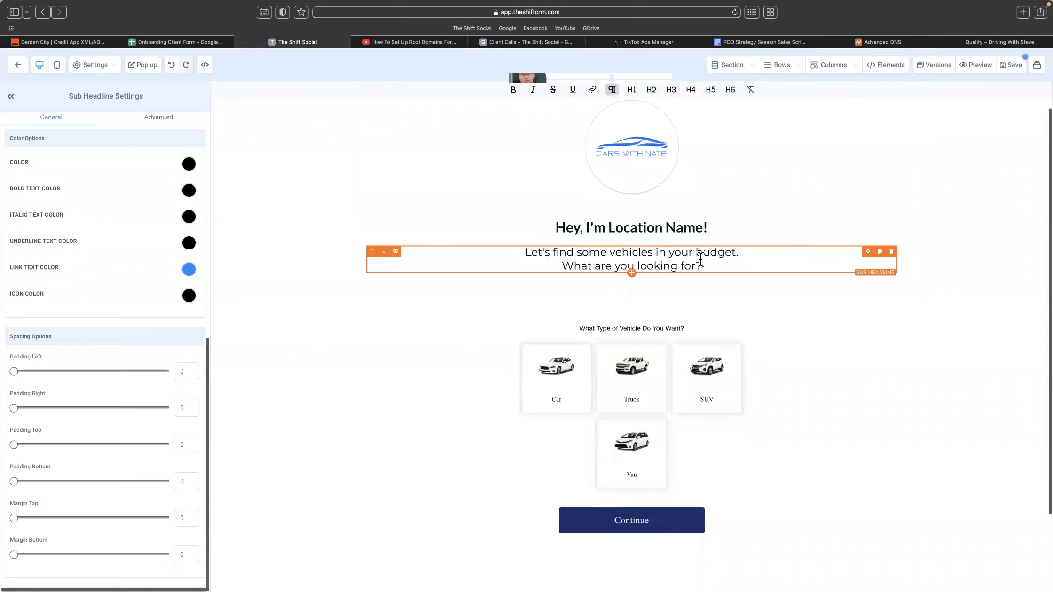
pyautogui.tripleClick(625, 253)
pyautogui.click(512, 89)
pyautogui.click(539, 211)
pyautogui.click(539, 264)
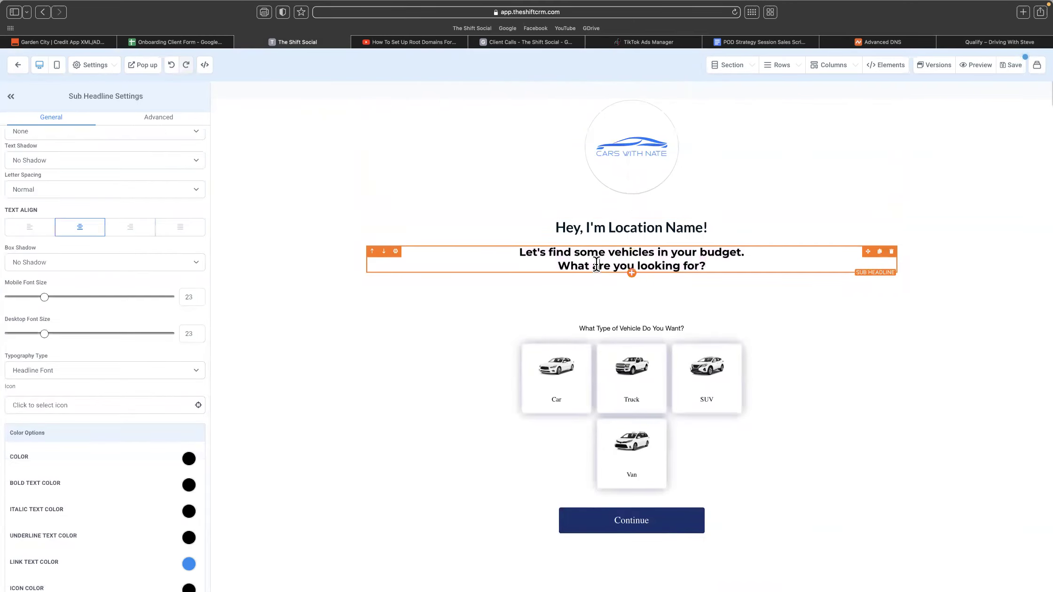
# - Set the sub headline's typography type to Content Font and its mobile and desktop font sizes to 26
pyautogui.click(139, 406)
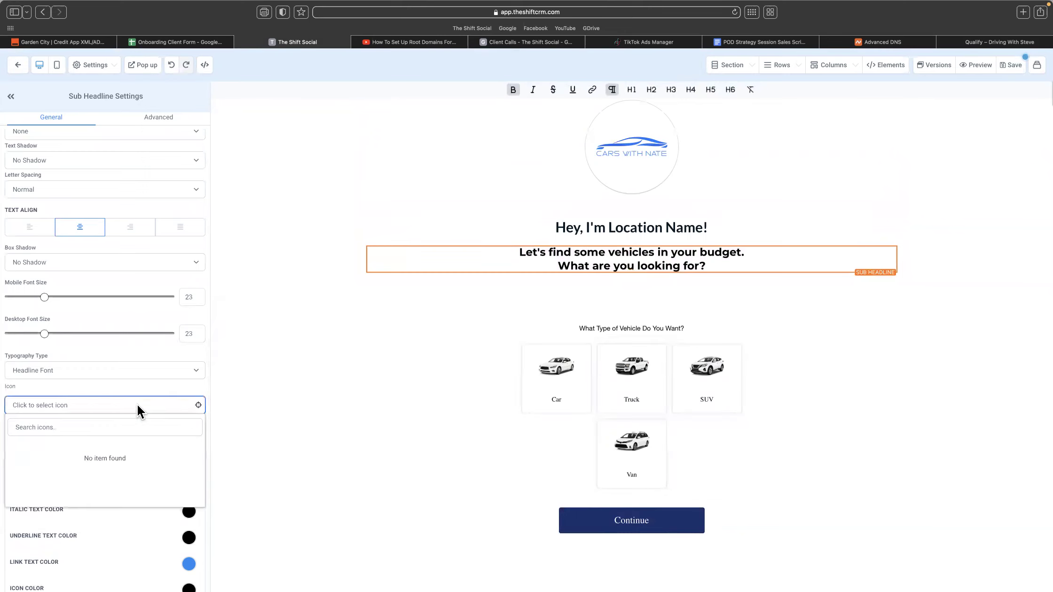
pyautogui.click(141, 368)
pyautogui.click(114, 377)
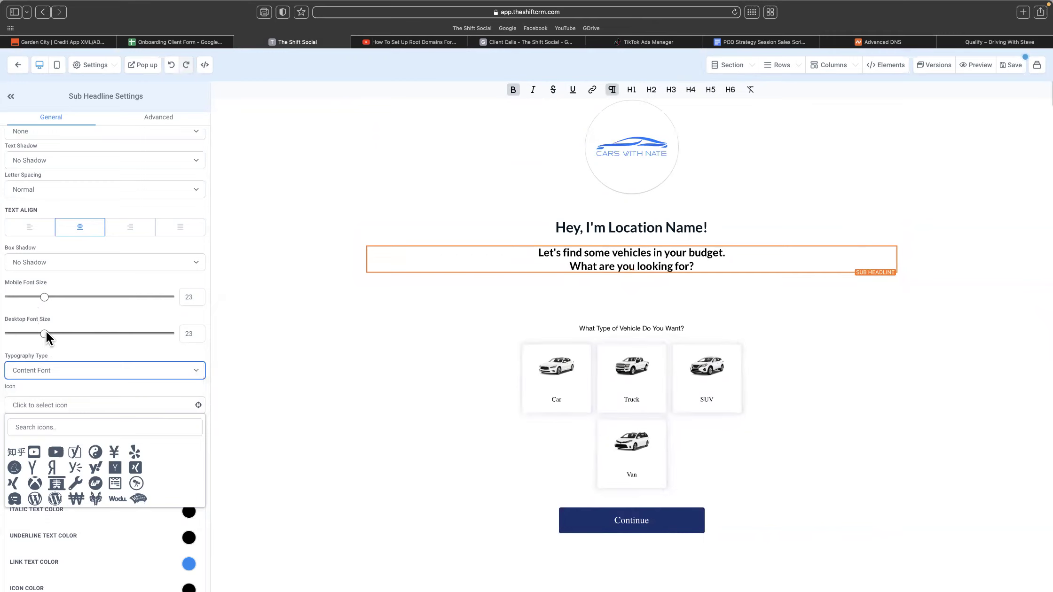
pyautogui.moveTo(46, 331); pyautogui.dragTo(49, 331)
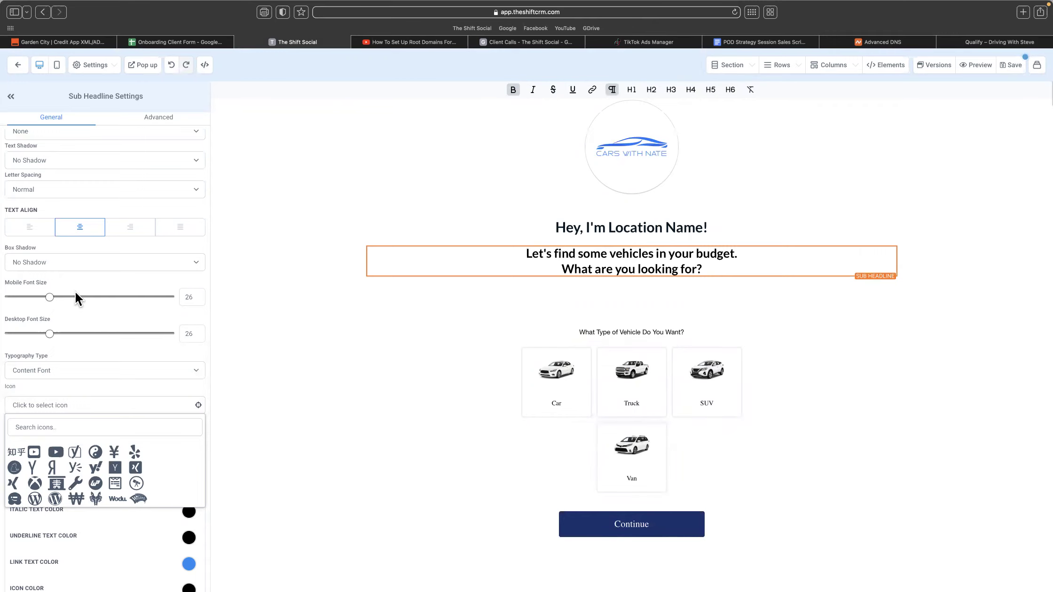
pyautogui.click(541, 225)
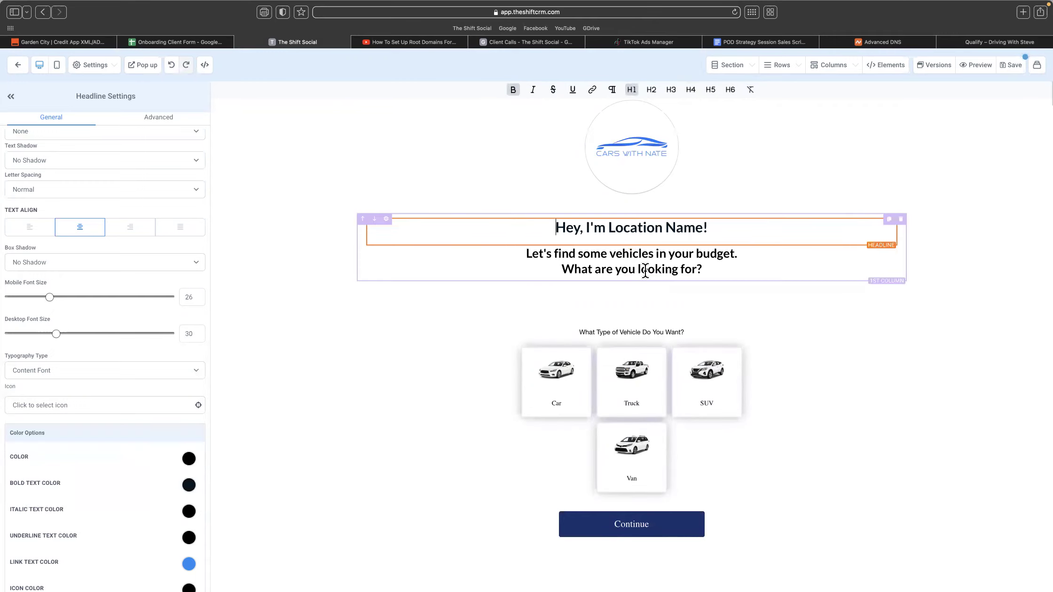
# - Set the Cars With Nate logo image's width to 100 px
pyautogui.click(634, 167)
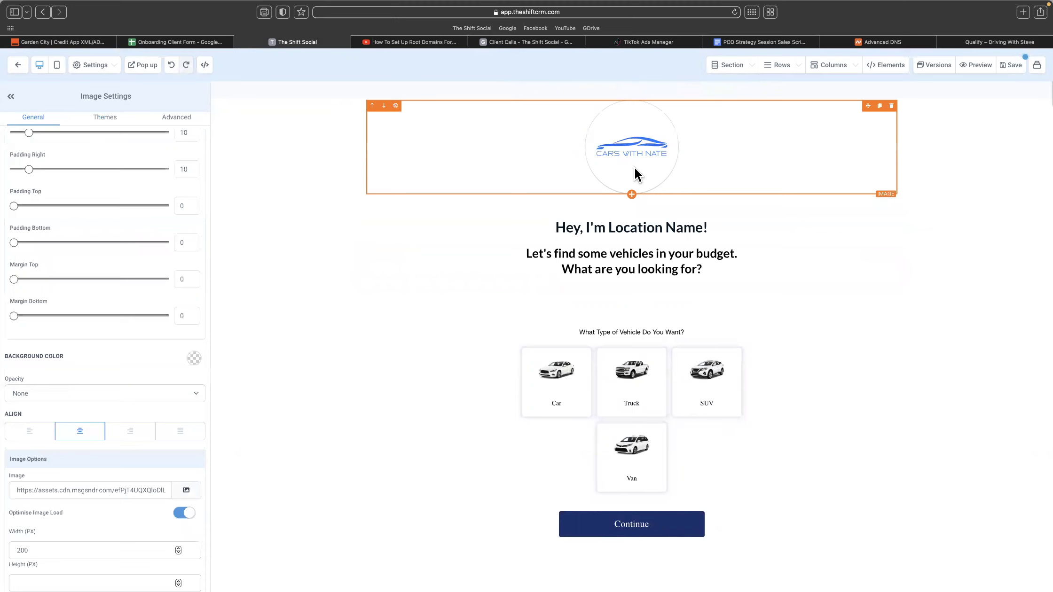
pyautogui.scroll(3, 110, 221)
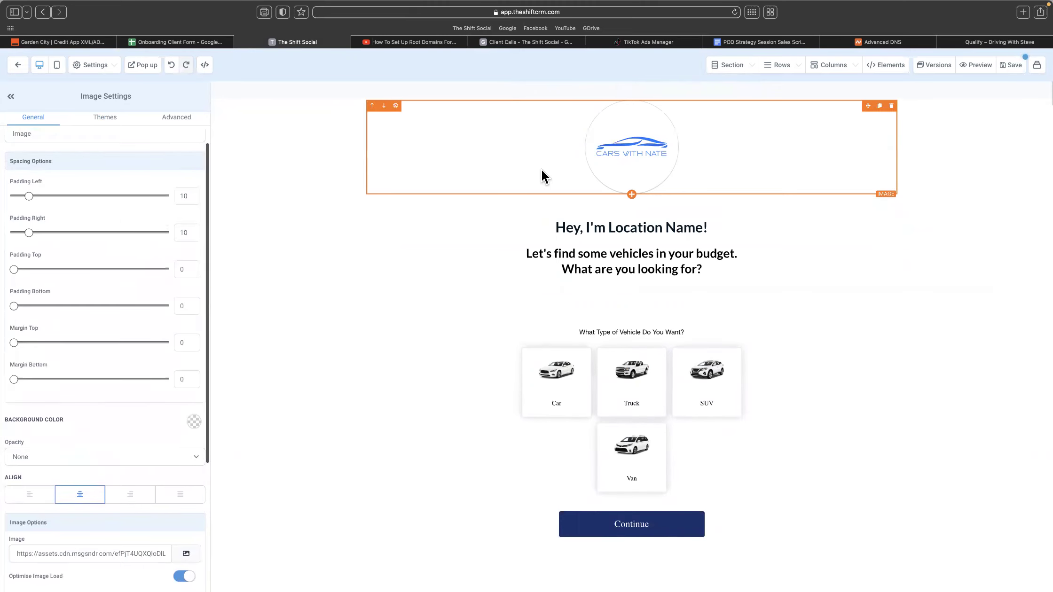
pyautogui.scroll(-5, 66, 458)
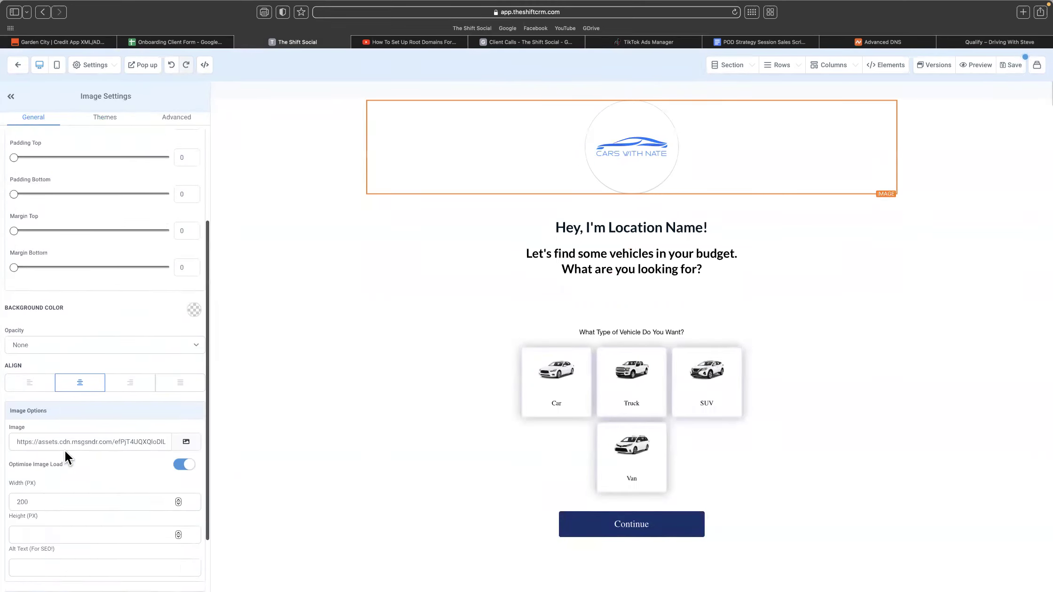
pyautogui.click(49, 441)
pyautogui.write('100')
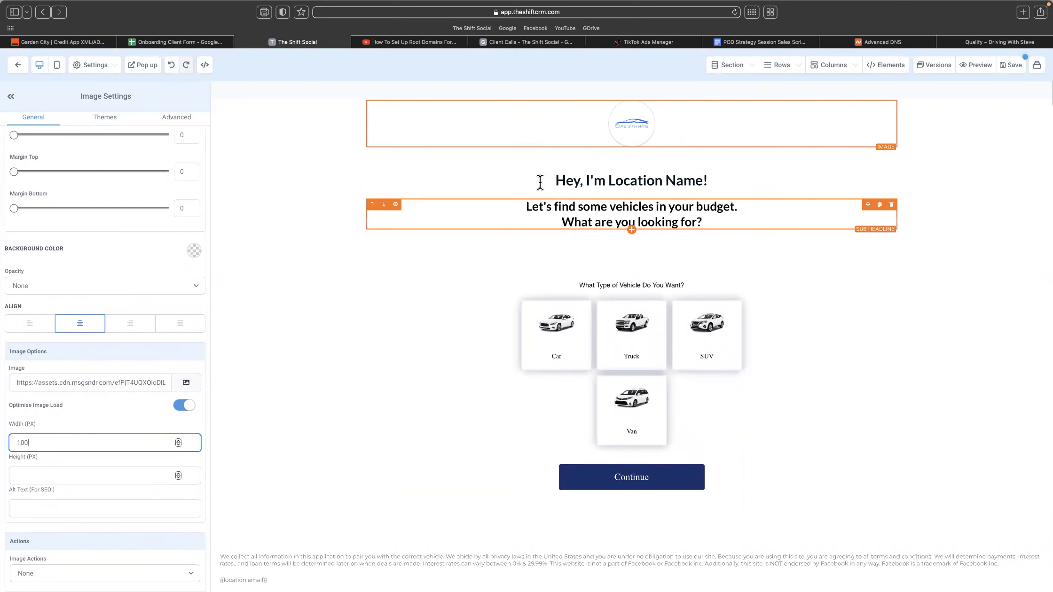
# - Set the top and bottom padding of the one-column row holding the headlines to 0
pyautogui.click(602, 163)
pyautogui.moveTo(36, 288); pyautogui.dragTo(6, 286)
pyautogui.click(12, 324)
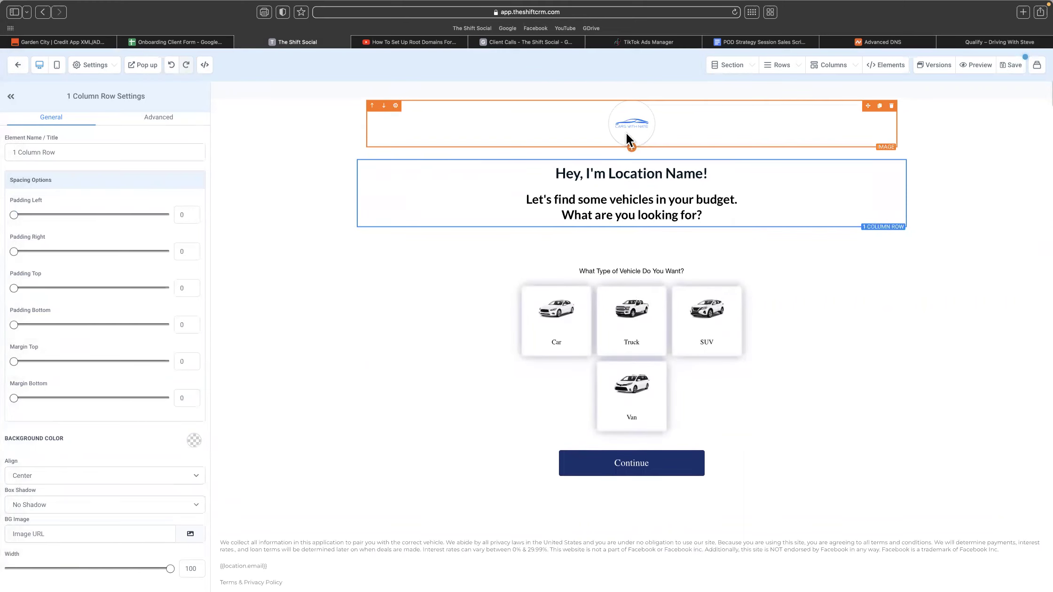
# - Set the top and bottom padding of the two-column row holding the logo to 0
pyautogui.click(620, 101)
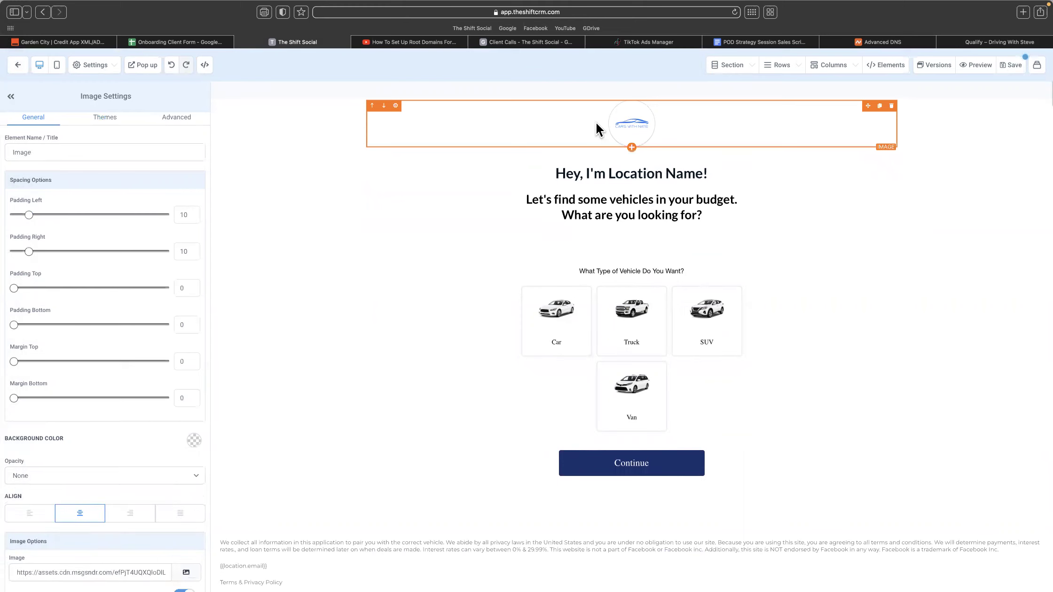
pyautogui.click(618, 155)
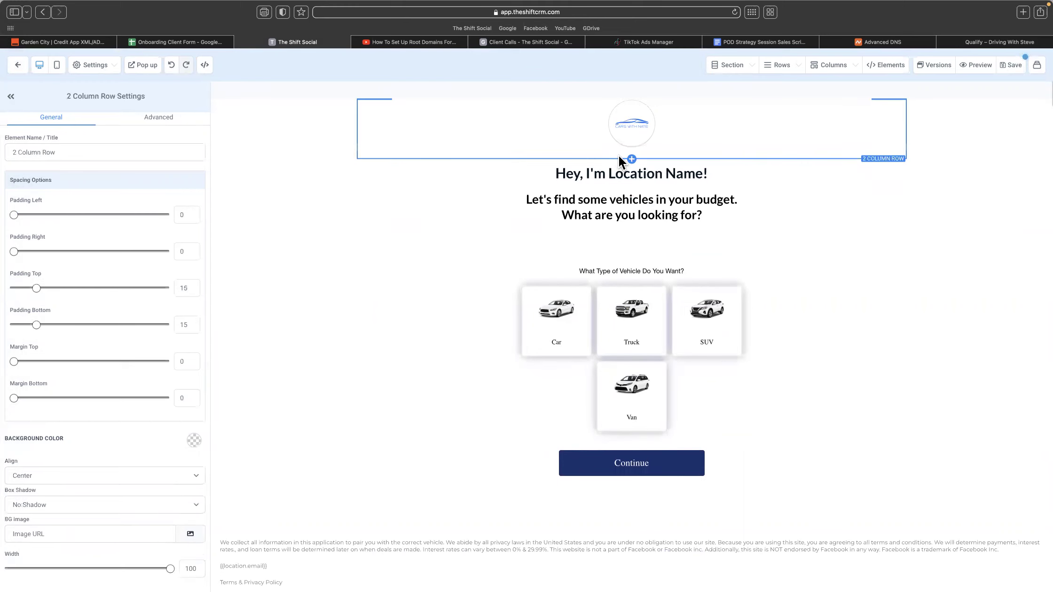
pyautogui.click(13, 288)
pyautogui.moveTo(37, 325); pyautogui.dragTo(8, 324)
pyautogui.scroll(1, 658, 149)
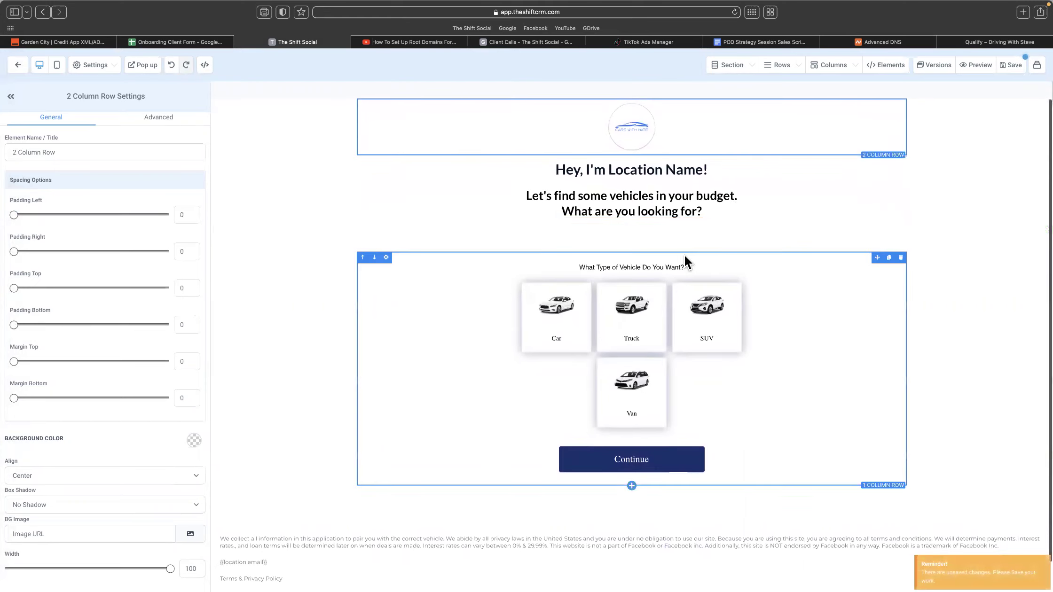
# - Set the top padding of the section holding the vehicle survey to 20 and check the page's mobile layout
pyautogui.click(657, 240)
pyautogui.moveTo(105, 325); pyautogui.dragTo(44, 317)
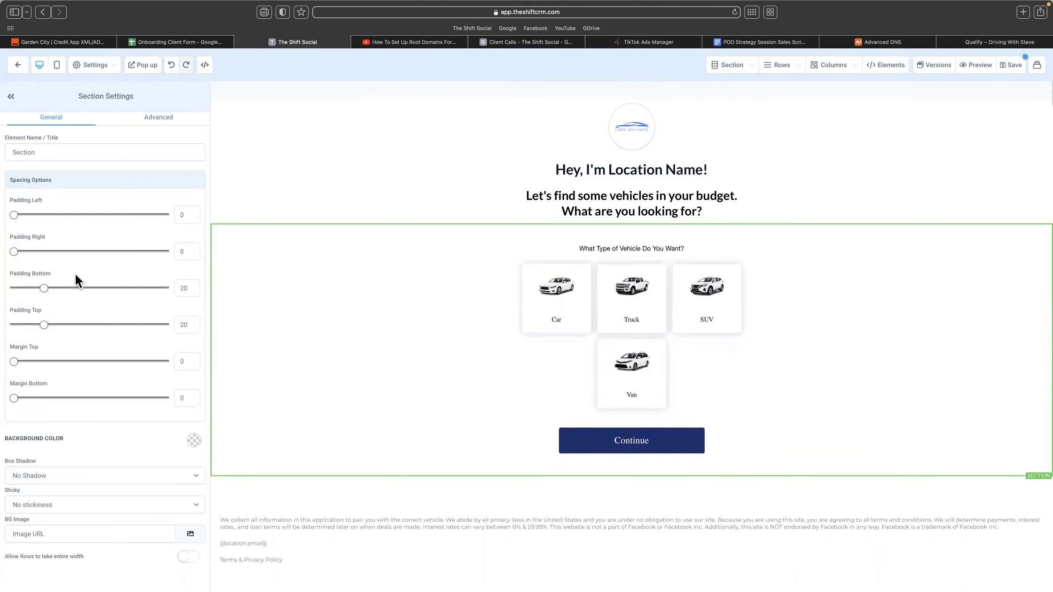
pyautogui.click(58, 65)
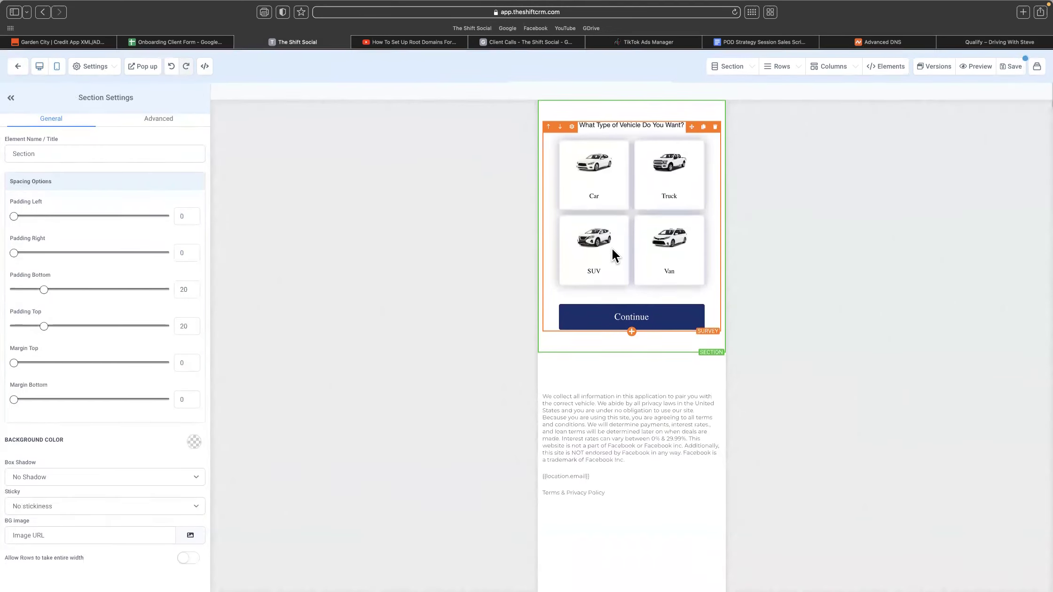
pyautogui.click(39, 66)
# - Examine the headline's general and advanced settings and compare the page's desktop and mobile layouts
pyautogui.click(599, 171)
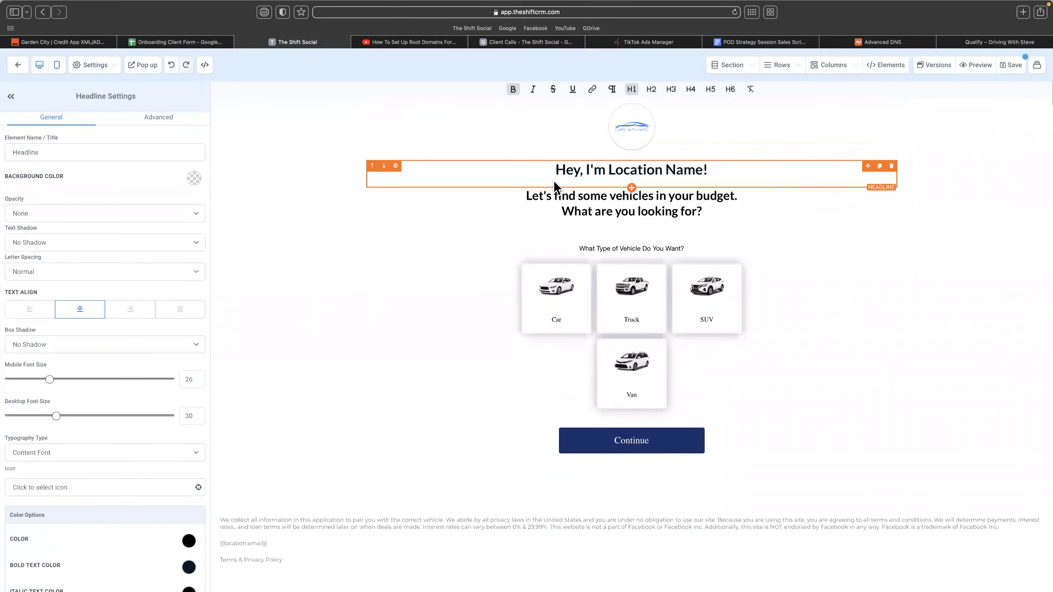
pyautogui.click(57, 66)
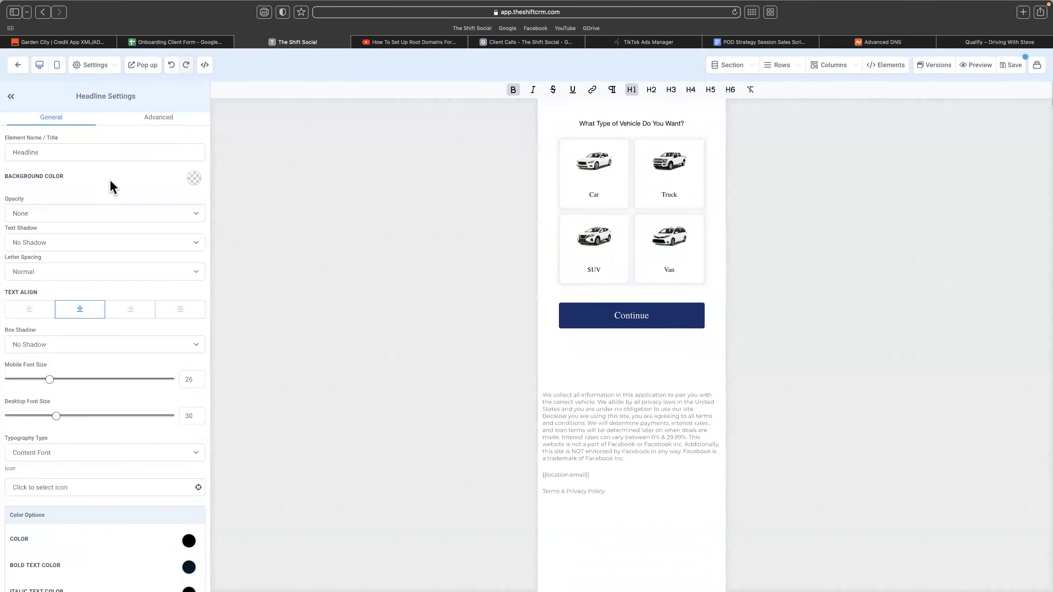
pyautogui.scroll(-1, 121, 222)
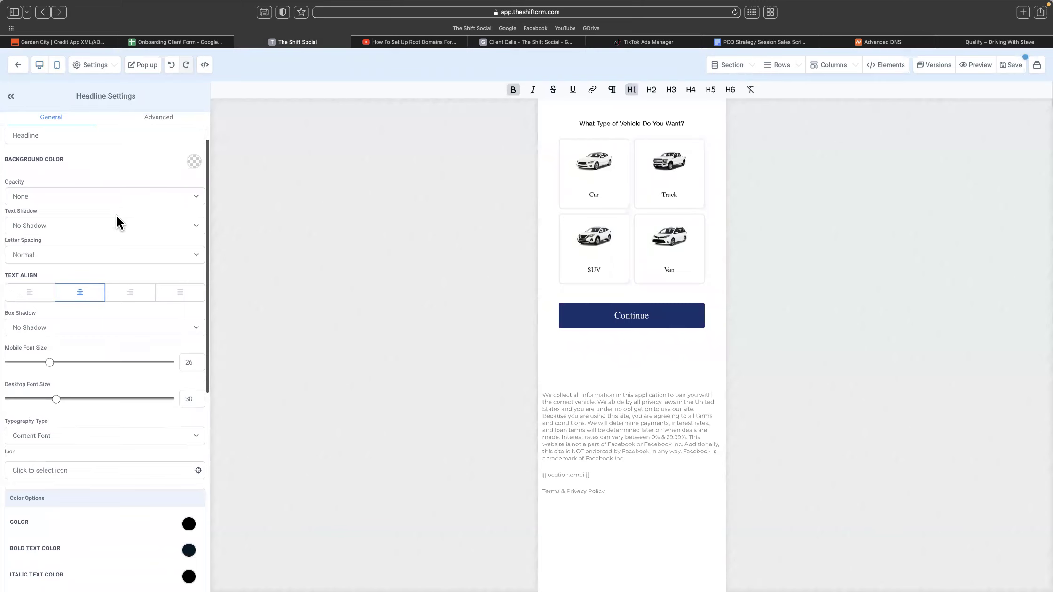
pyautogui.click(40, 64)
pyautogui.click(144, 126)
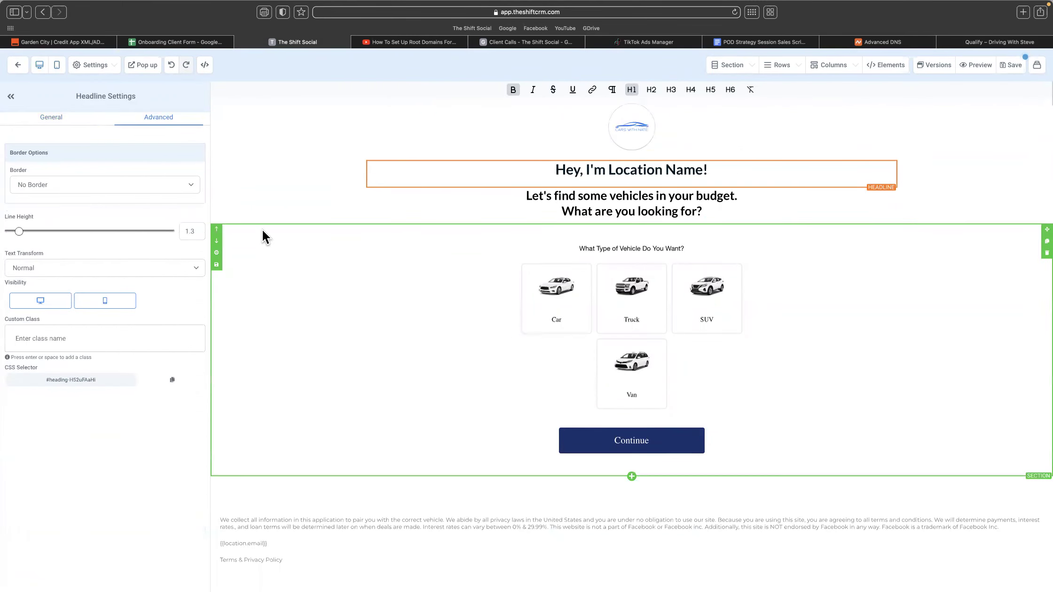
# - Review the sub headline's general, spacing and advanced settings, including its device visibility
pyautogui.click(607, 217)
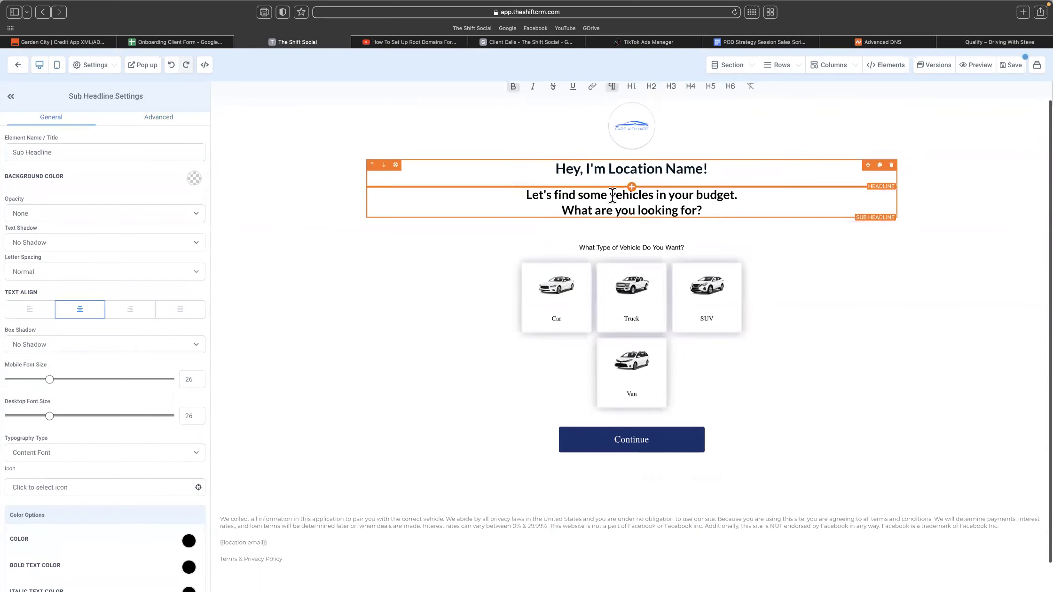
pyautogui.scroll(-10, 44, 386)
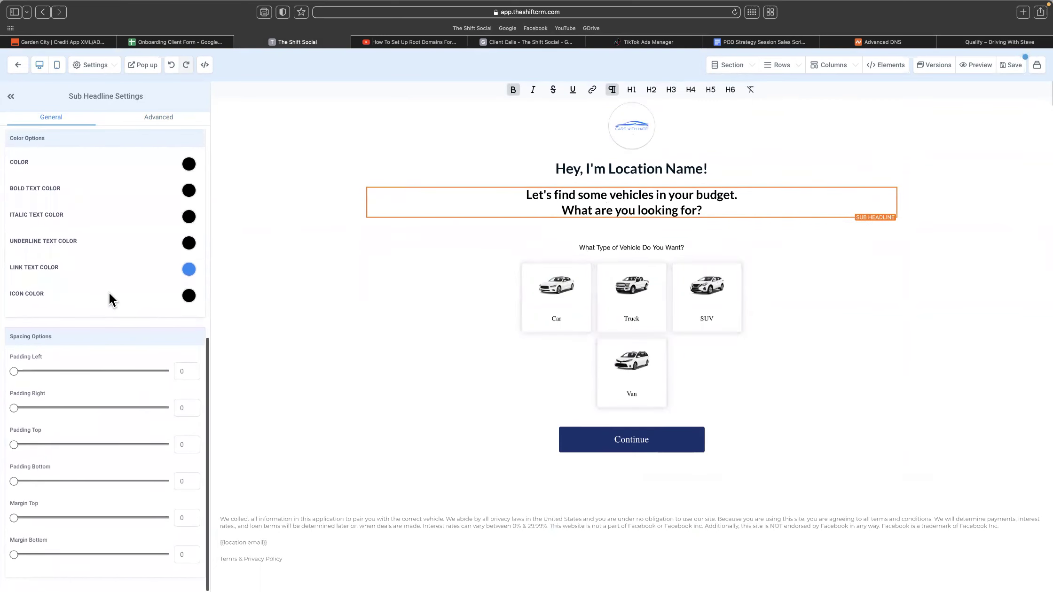
pyautogui.scroll(5, 108, 289)
pyautogui.scroll(3, 107, 289)
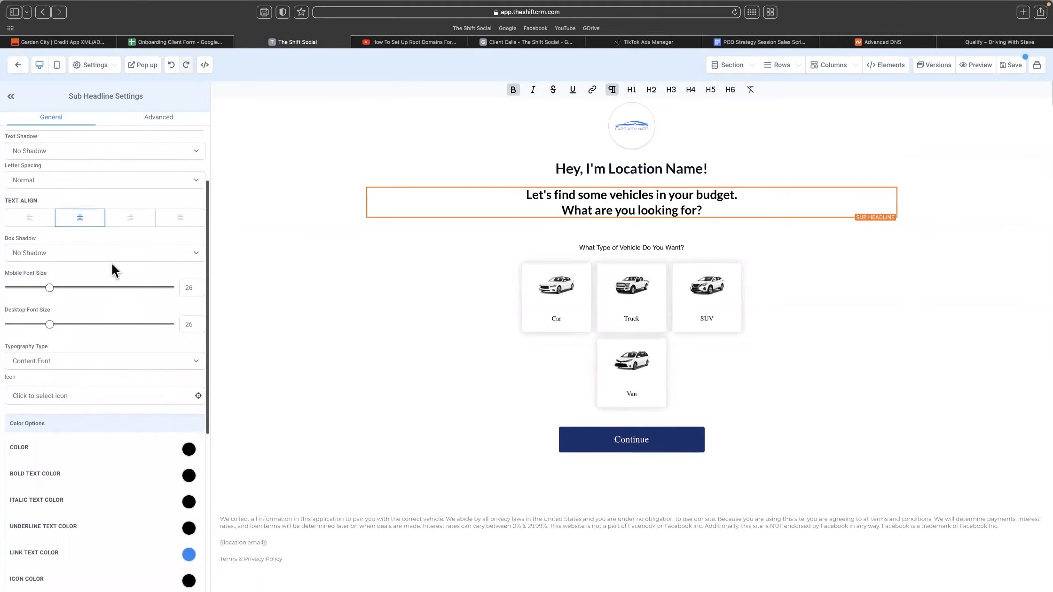
pyautogui.scroll(2, 71, 307)
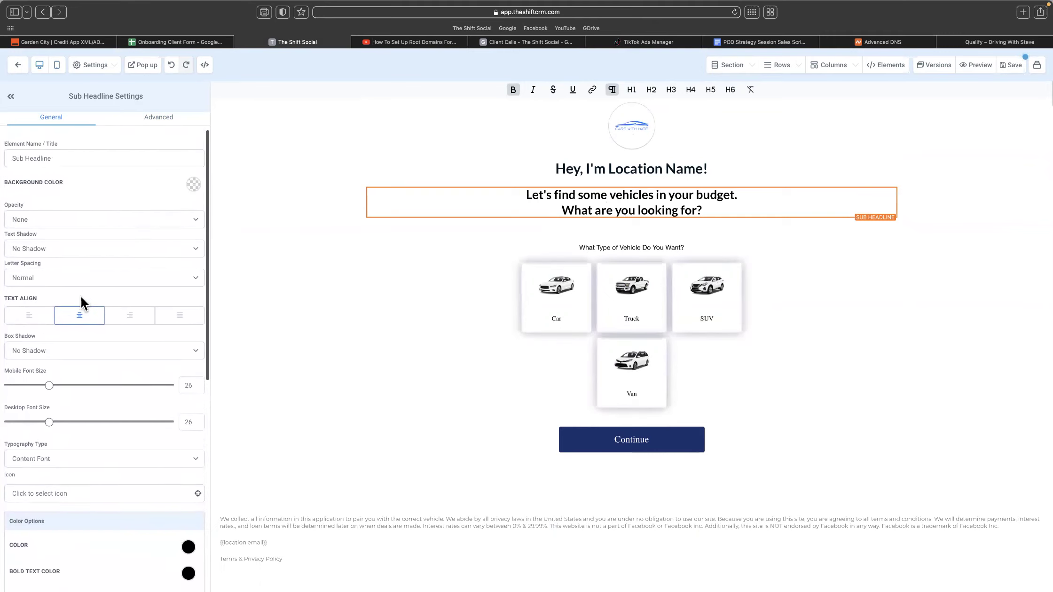
pyautogui.click(160, 123)
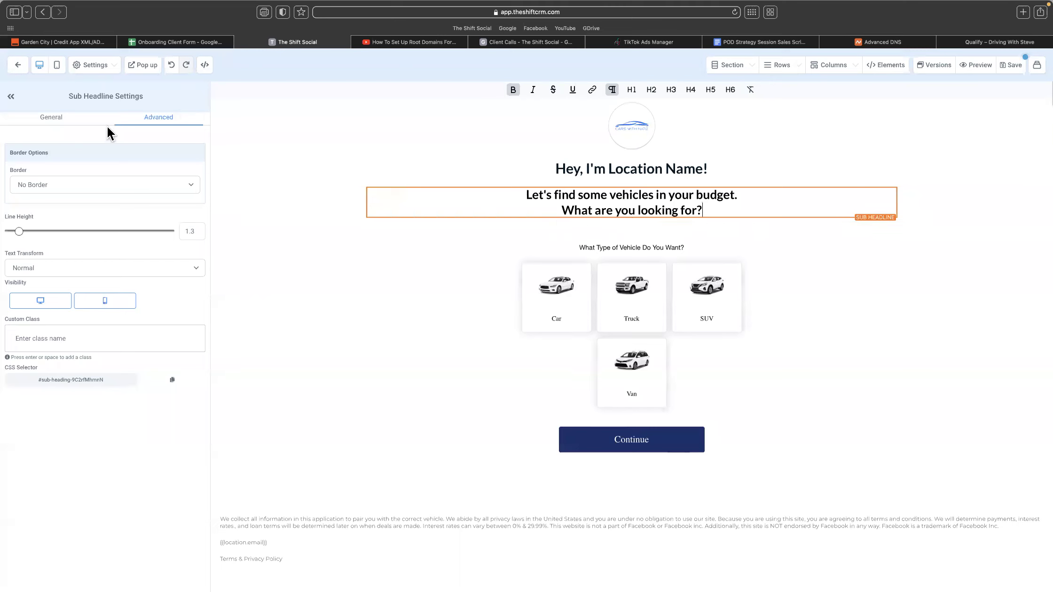
pyautogui.click(68, 119)
# - Check the advanced settings of the headline and the logo image for their device visibility
pyautogui.click(648, 168)
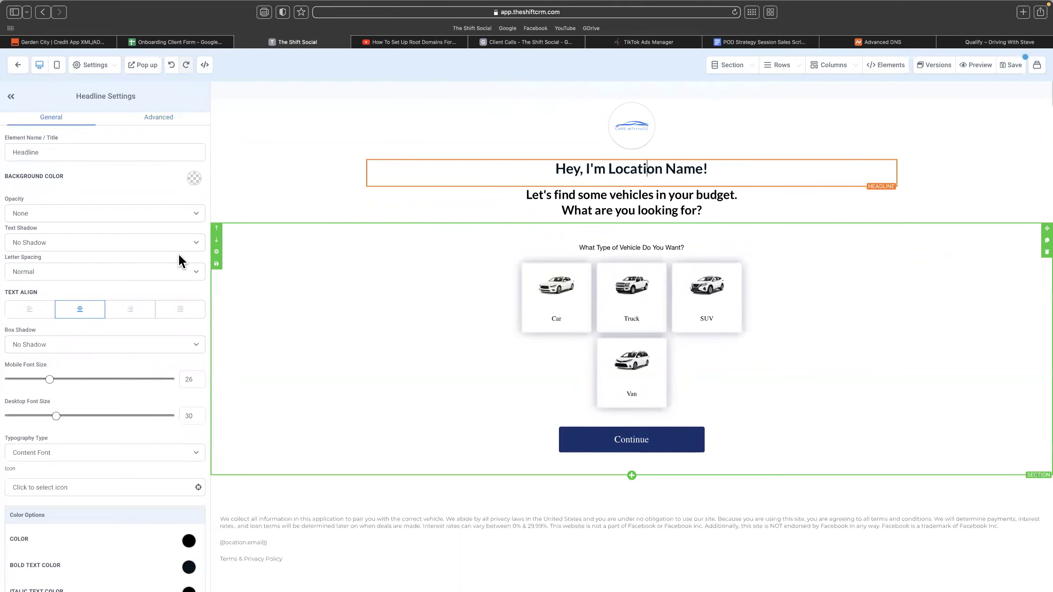
pyautogui.click(158, 118)
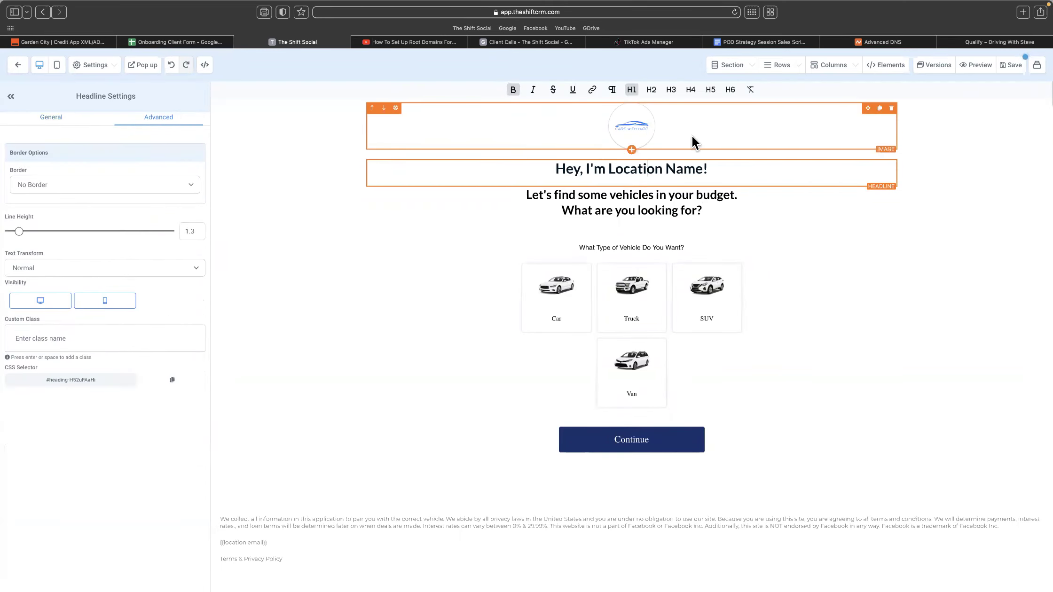
pyautogui.click(632, 126)
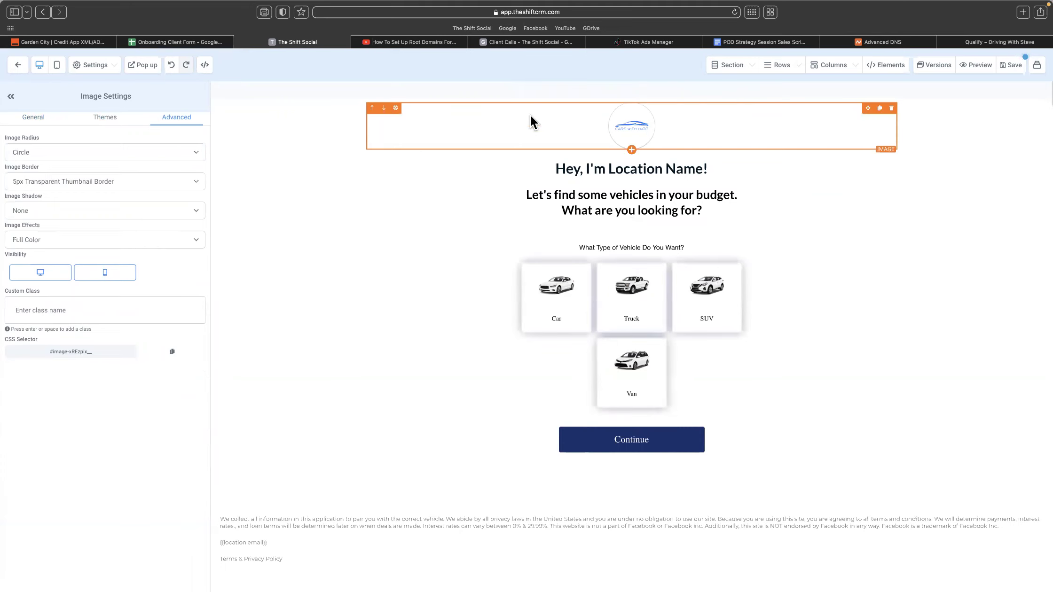
pyautogui.click(550, 178)
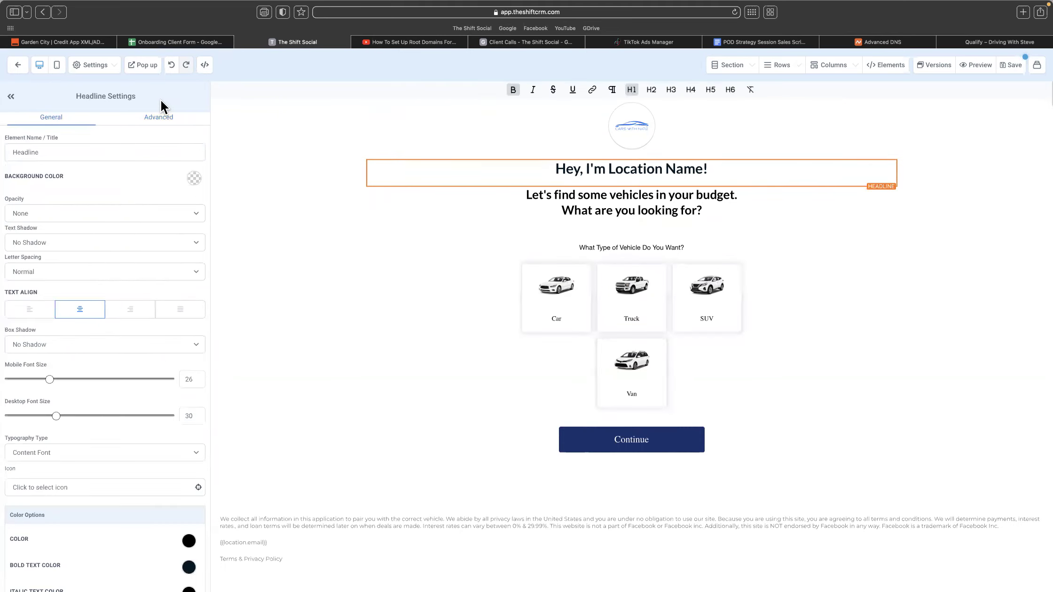
# - Set the top padding of the vehicle type survey to 20 in the mobile layout
pyautogui.click(57, 66)
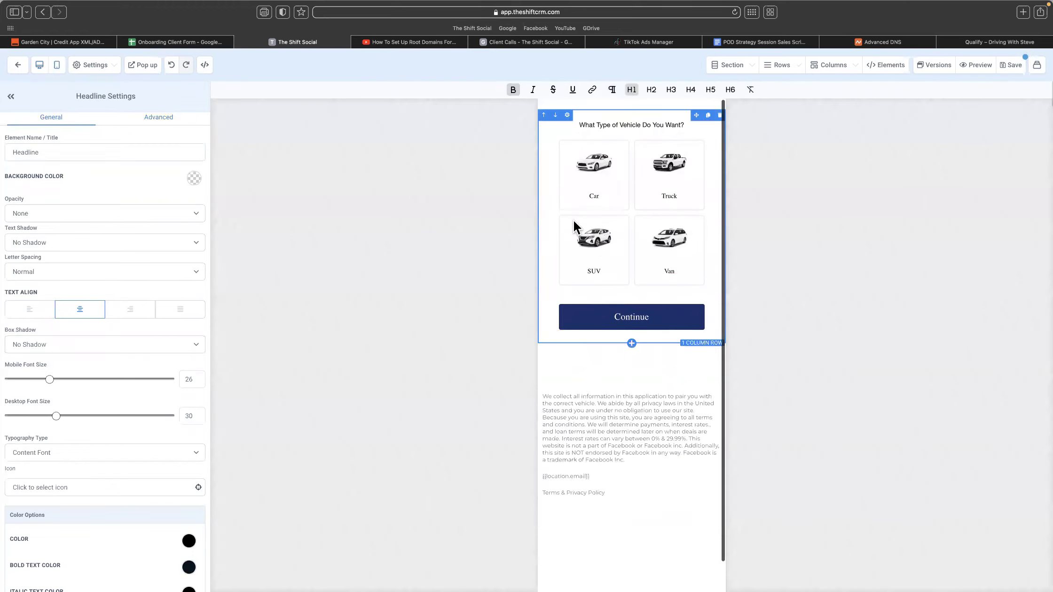
pyautogui.click(617, 153)
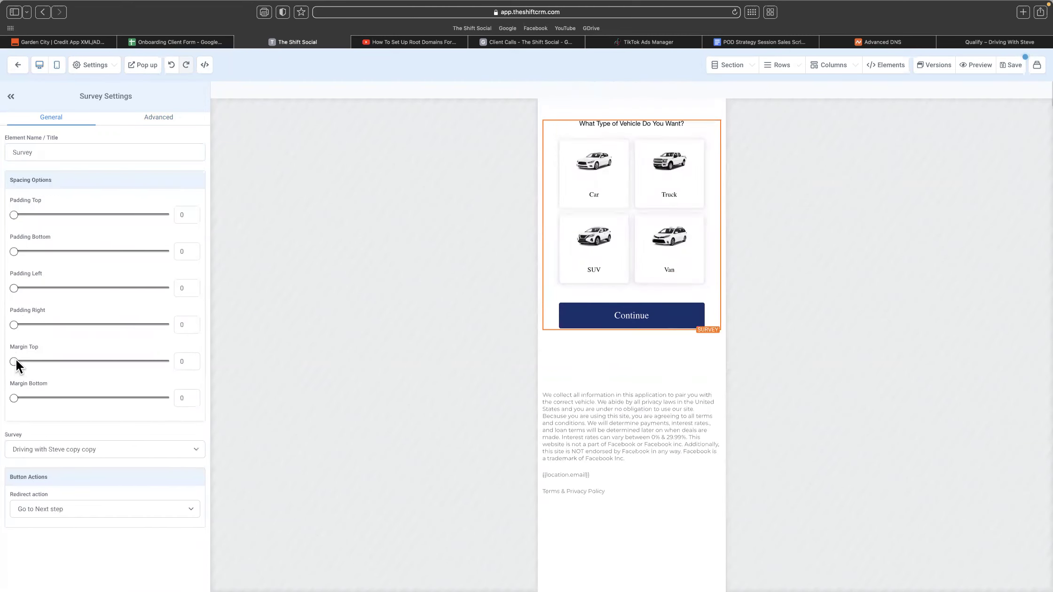
pyautogui.moveTo(15, 361)
pyautogui.mouseDown()
pyautogui.moveTo(116, 359)
pyautogui.moveTo(8, 359)
pyautogui.mouseUp()
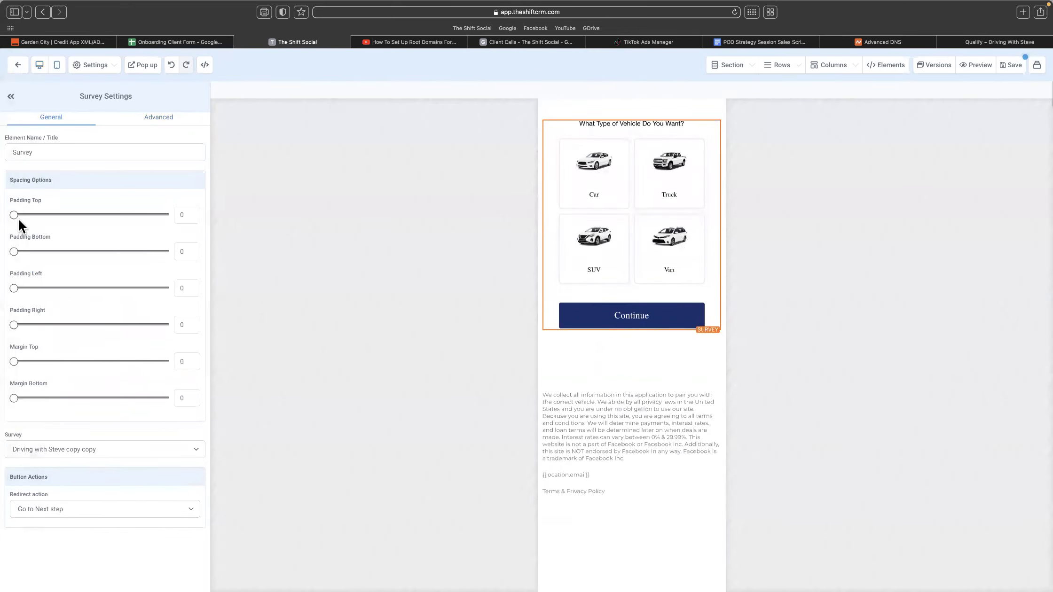
pyautogui.moveTo(43, 214)
pyautogui.mouseDown()
pyautogui.moveTo(117, 214)
pyautogui.moveTo(19, 215)
pyautogui.moveTo(44, 215)
pyautogui.mouseUp()
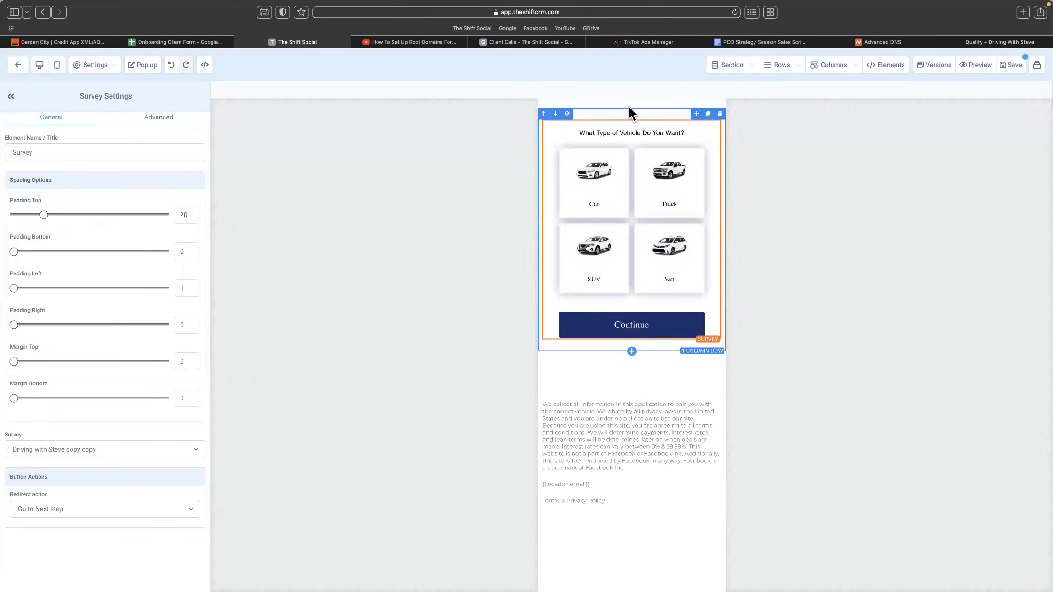
# - Inspect the header section and logo image settings while comparing the header in the desktop and mobile layouts
pyautogui.click(46, 66)
pyautogui.click(592, 237)
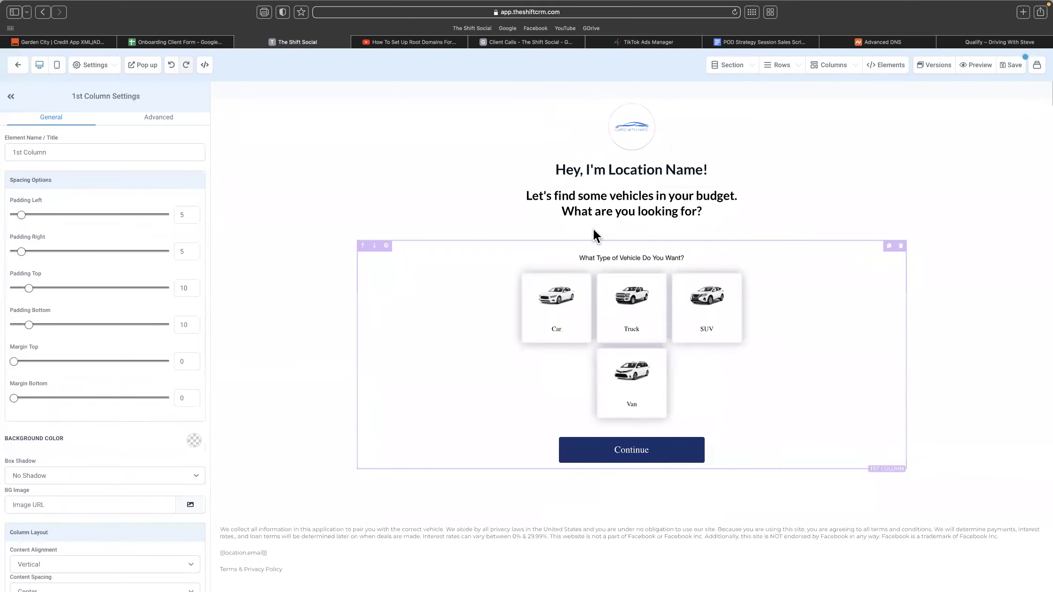
pyautogui.click(287, 143)
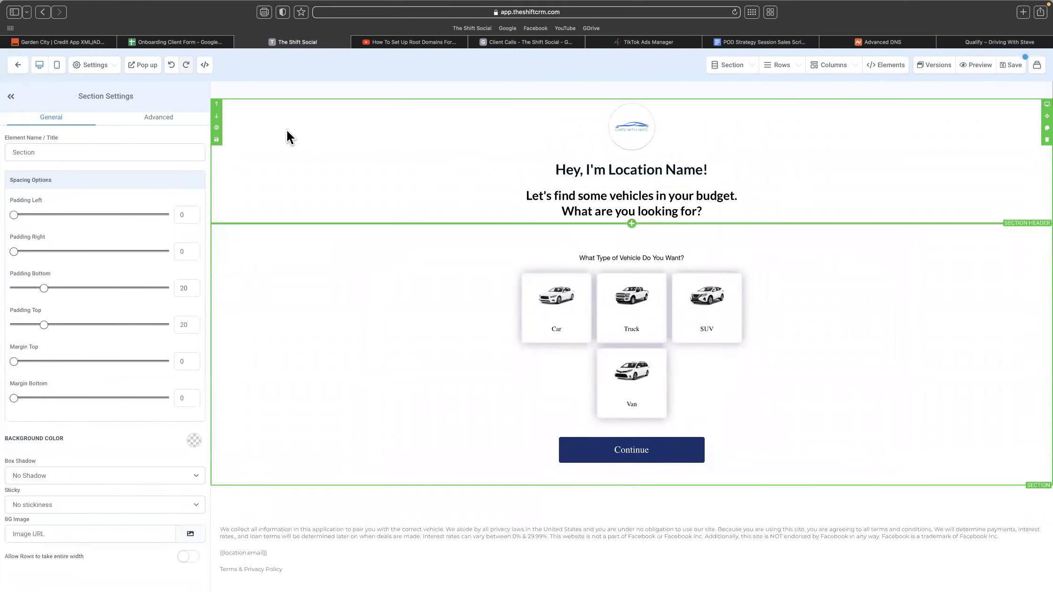
pyautogui.click(57, 65)
pyautogui.scroll(-1, 602, 241)
pyautogui.scroll(1, 602, 241)
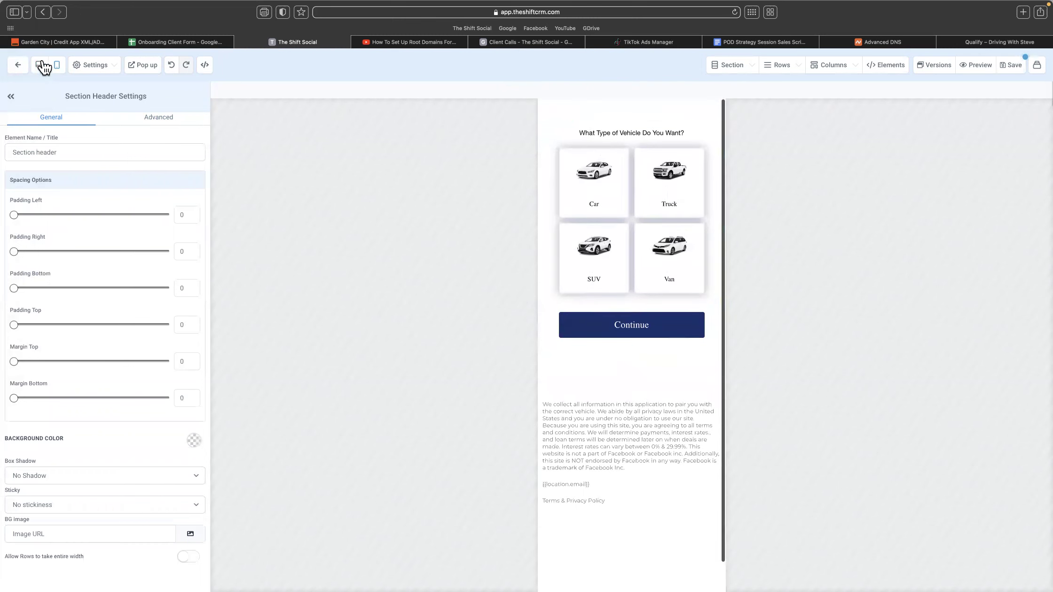
pyautogui.click(39, 66)
pyautogui.click(579, 123)
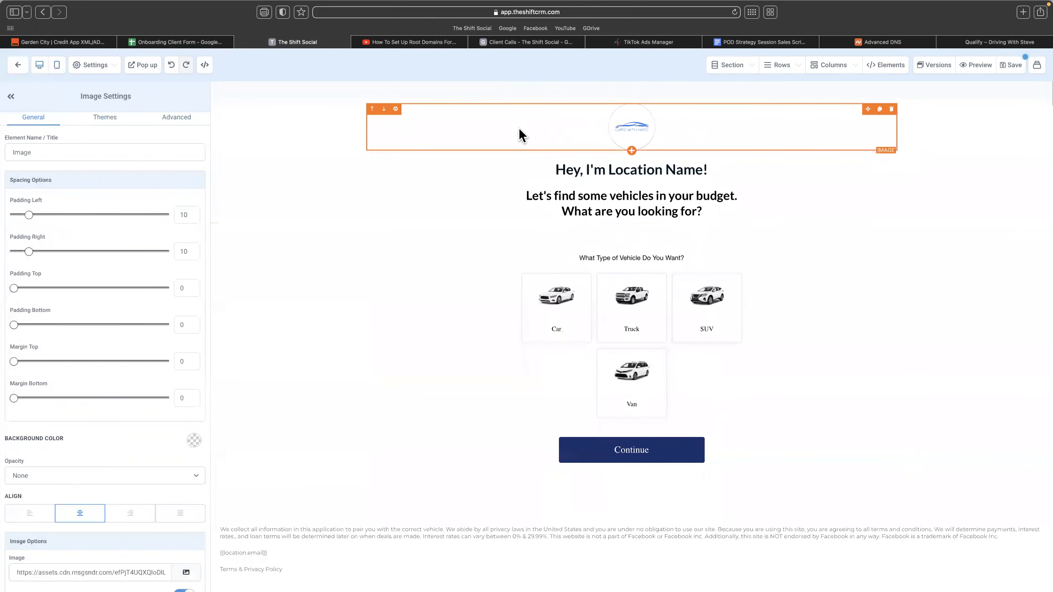
# - Toggle the header section's mobile visibility off and back on, and check the header in the mobile layout
pyautogui.click(288, 149)
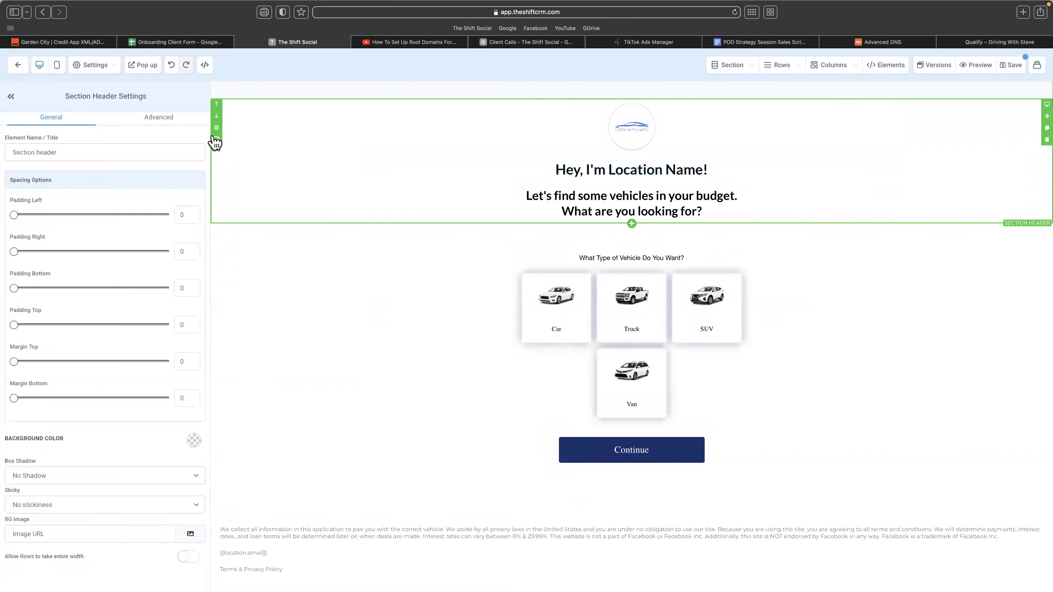
pyautogui.click(141, 120)
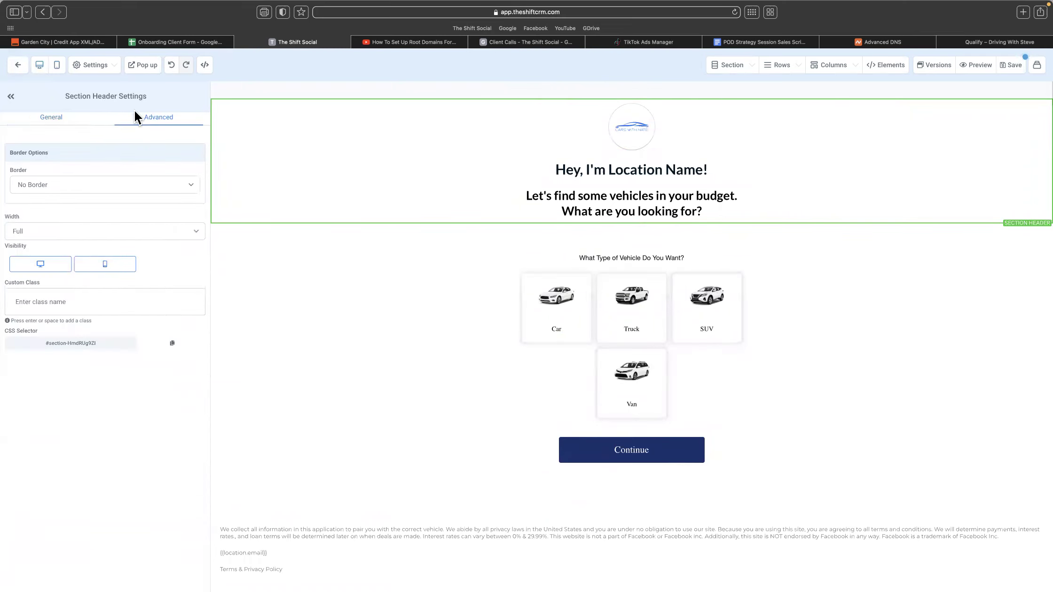
pyautogui.click(103, 266)
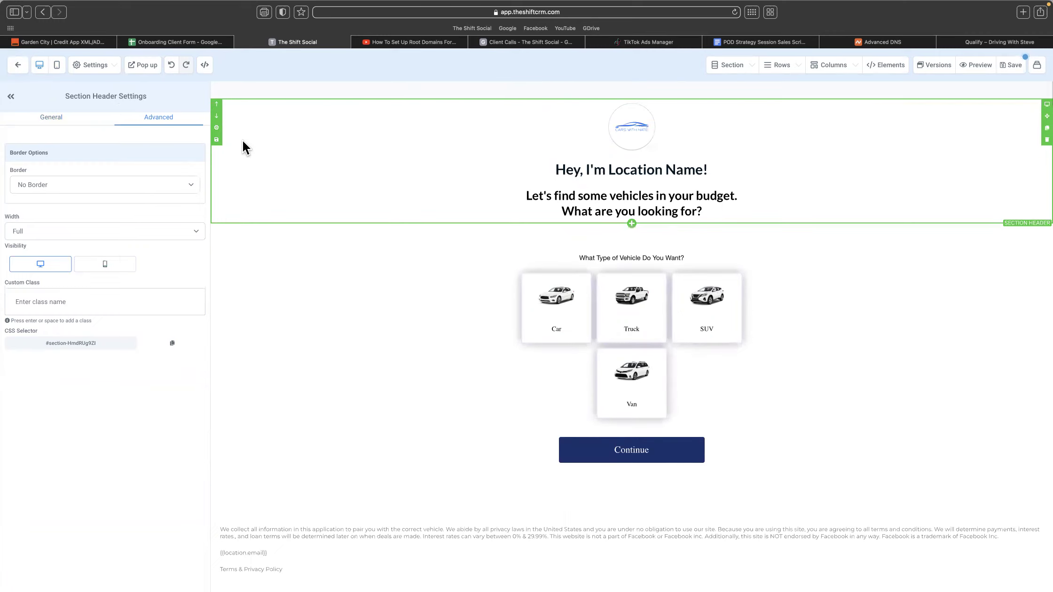
pyautogui.click(102, 268)
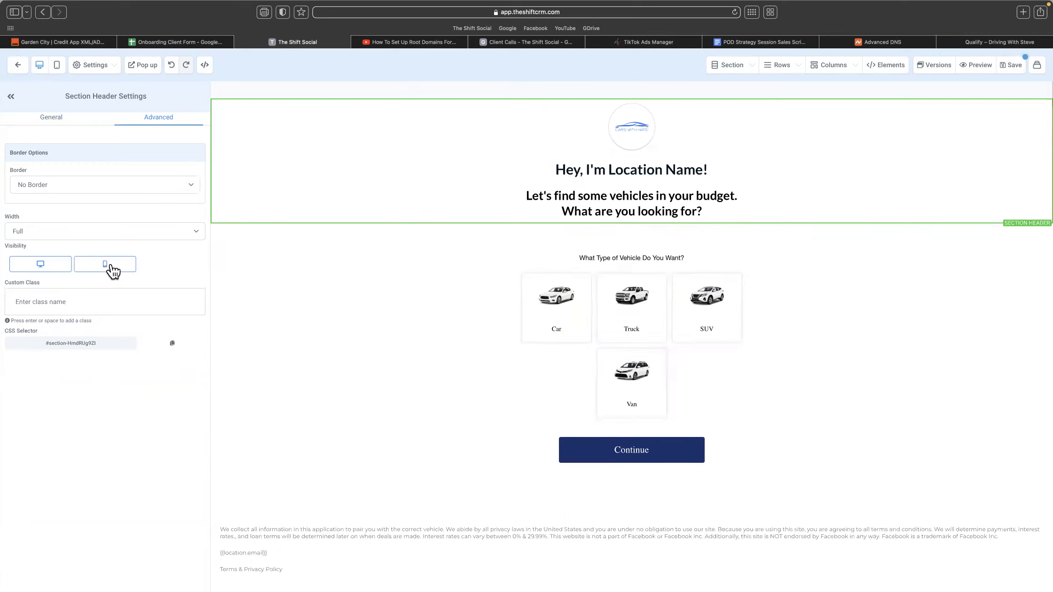
pyautogui.click(56, 66)
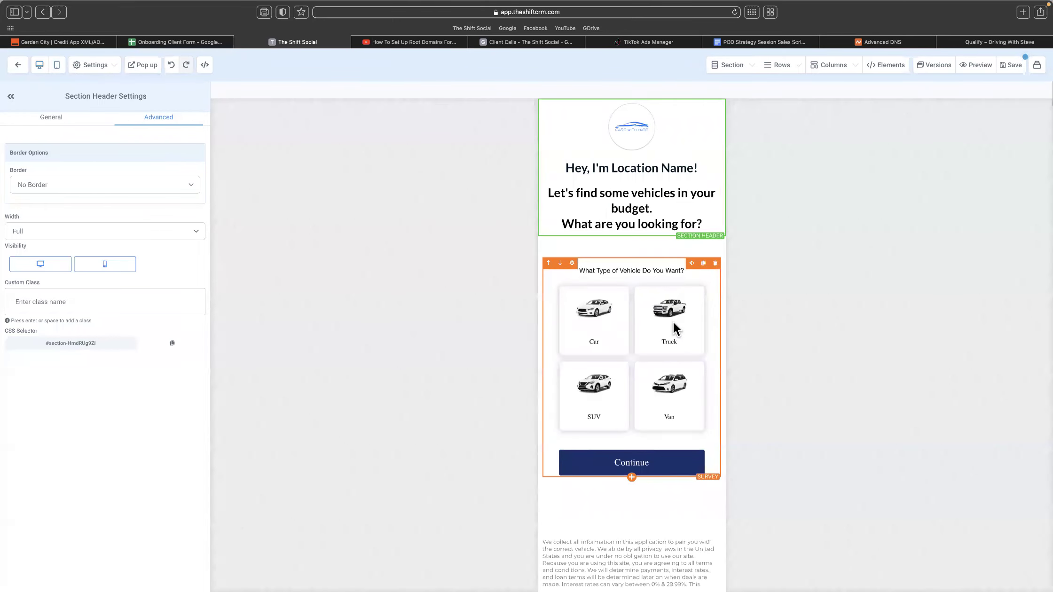
# - Set the footer disclaimer's desktop and mobile font sizes to 7 after comparing it with the Driving With Steve qualify page's footer
pyautogui.scroll(-2, 675, 320)
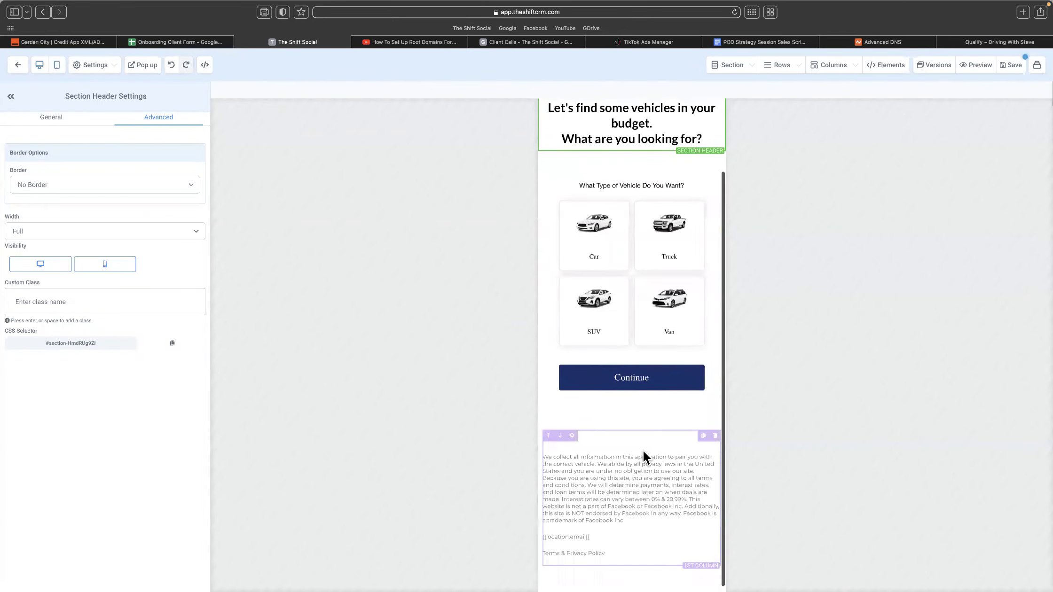
pyautogui.click(644, 511)
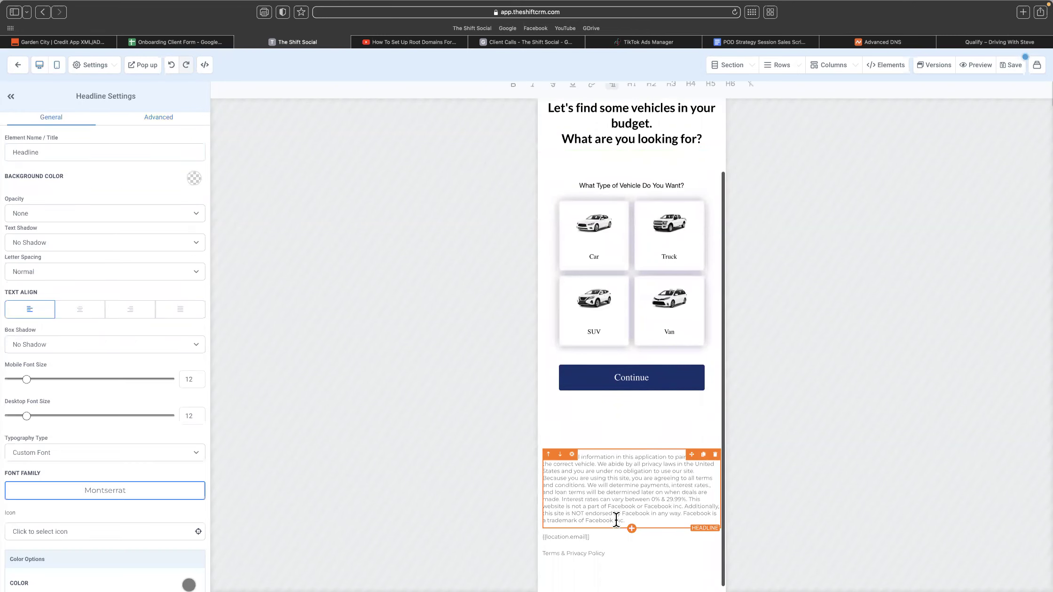
pyautogui.click(998, 43)
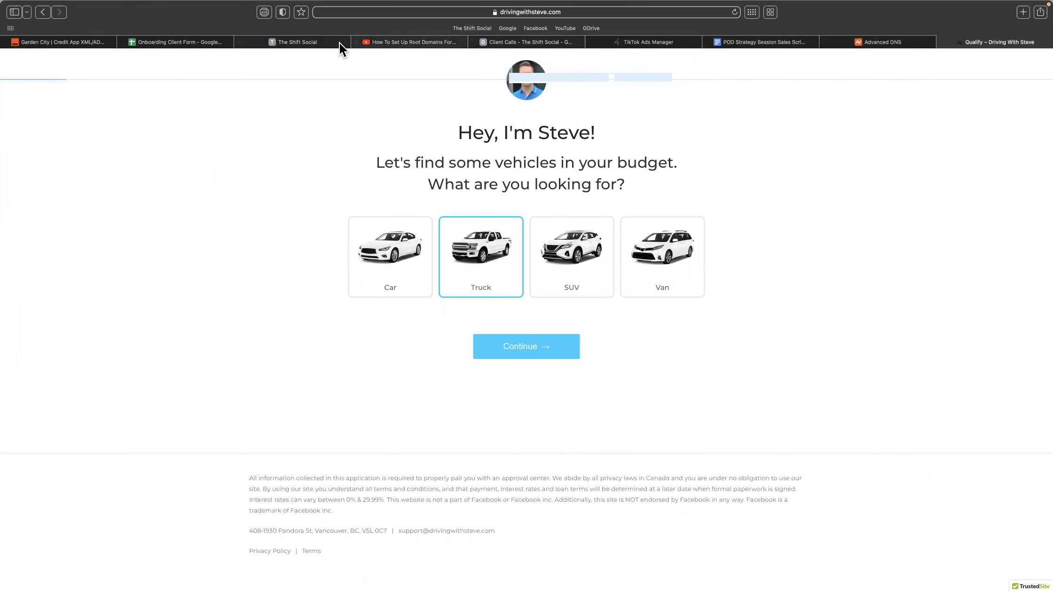
pyautogui.press('super+3')
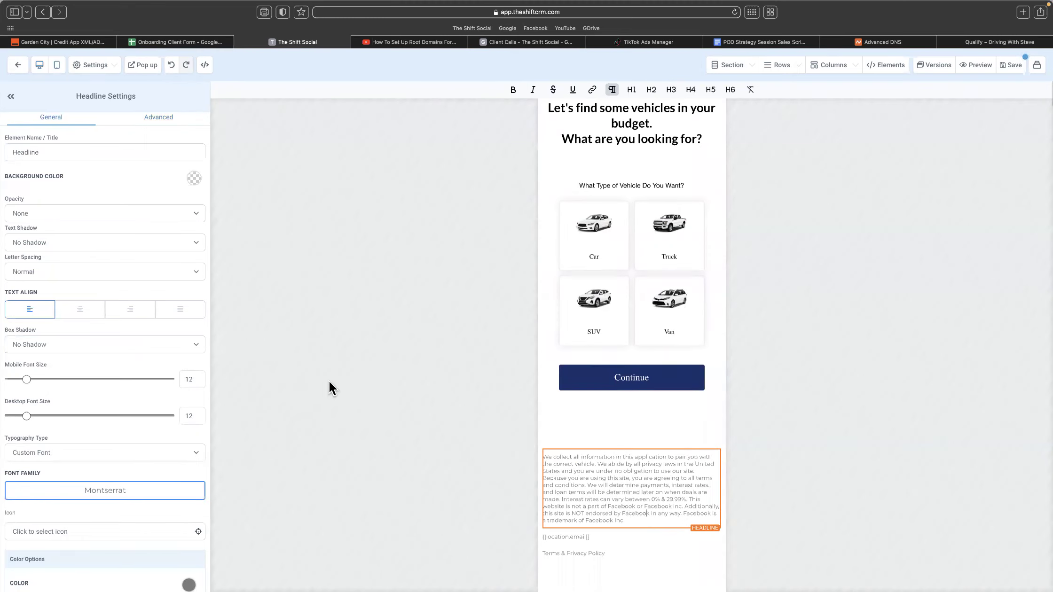
pyautogui.moveTo(24, 415); pyautogui.dragTo(19, 417)
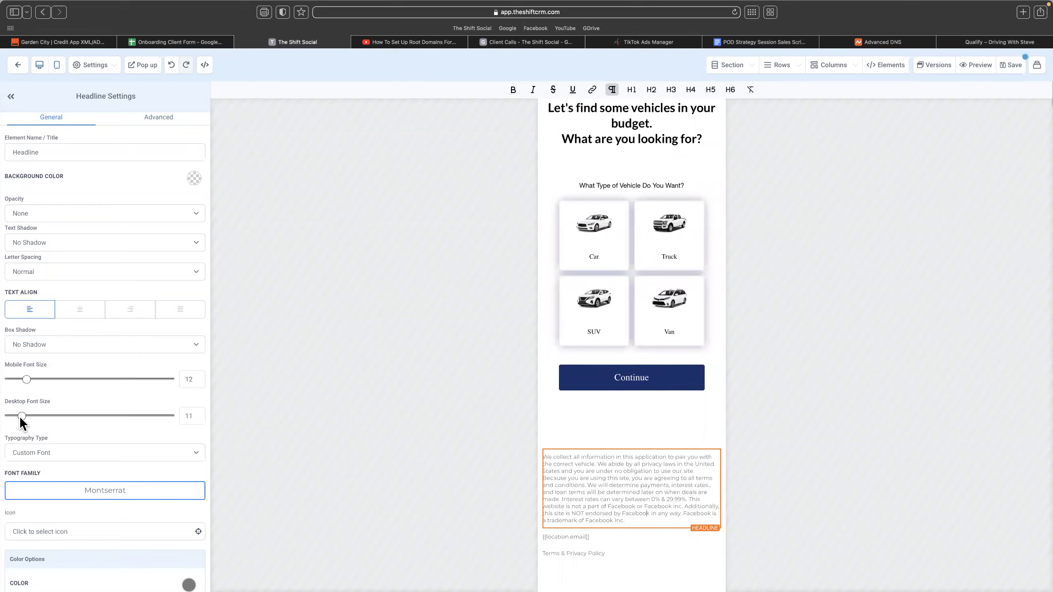
pyautogui.moveTo(32, 380); pyautogui.dragTo(17, 378)
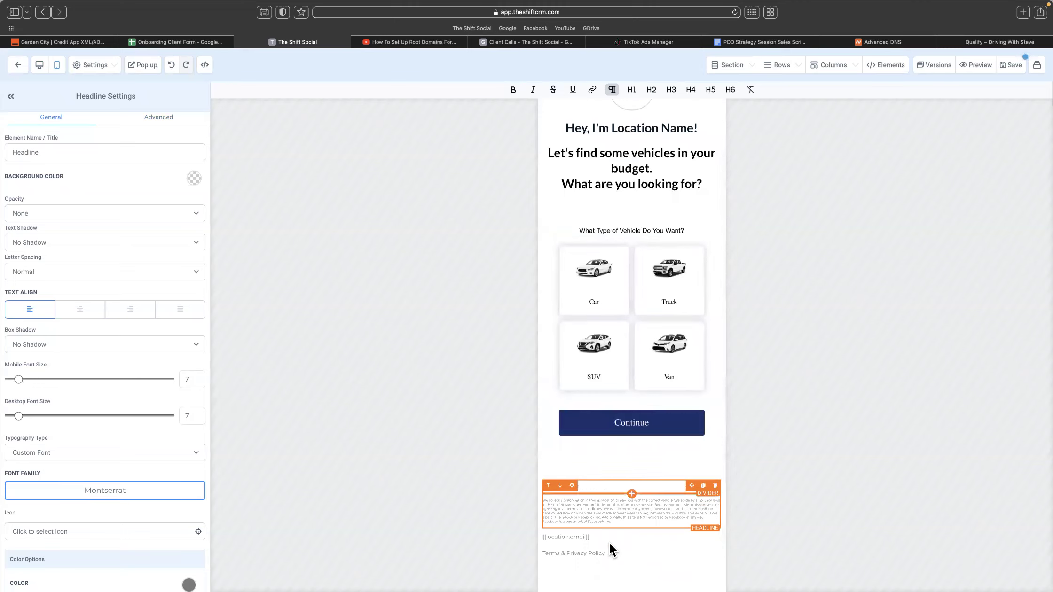
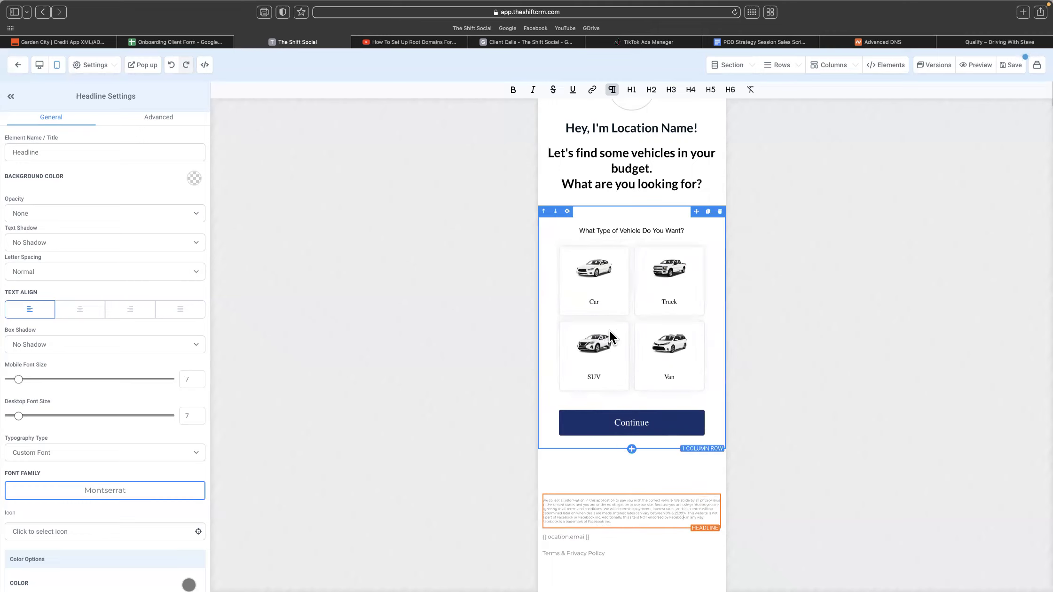
# - Save the qualify page and open its preview
pyautogui.scroll(2, 643, 274)
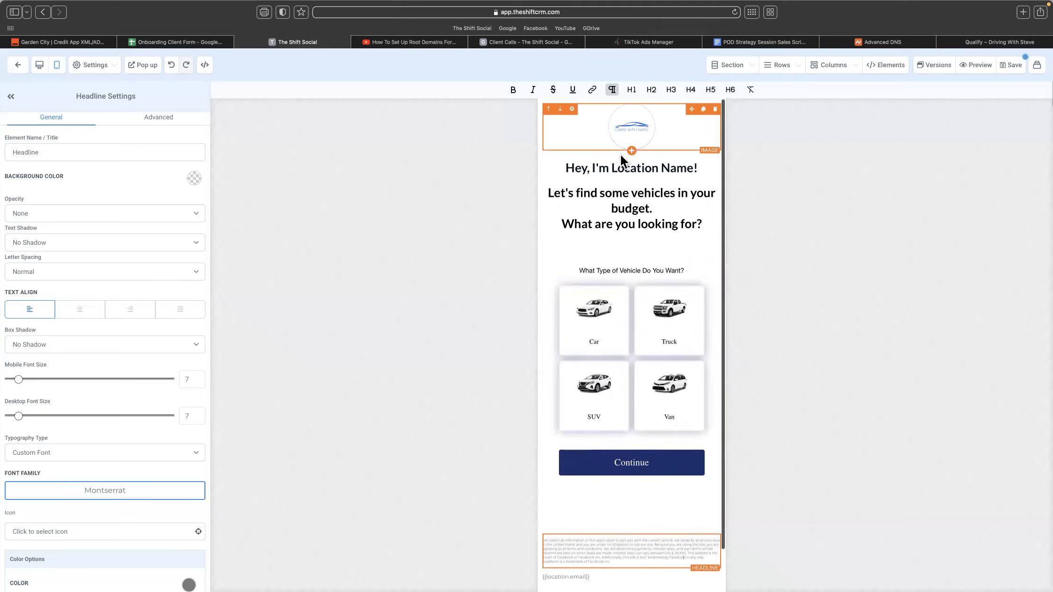
pyautogui.click(1008, 66)
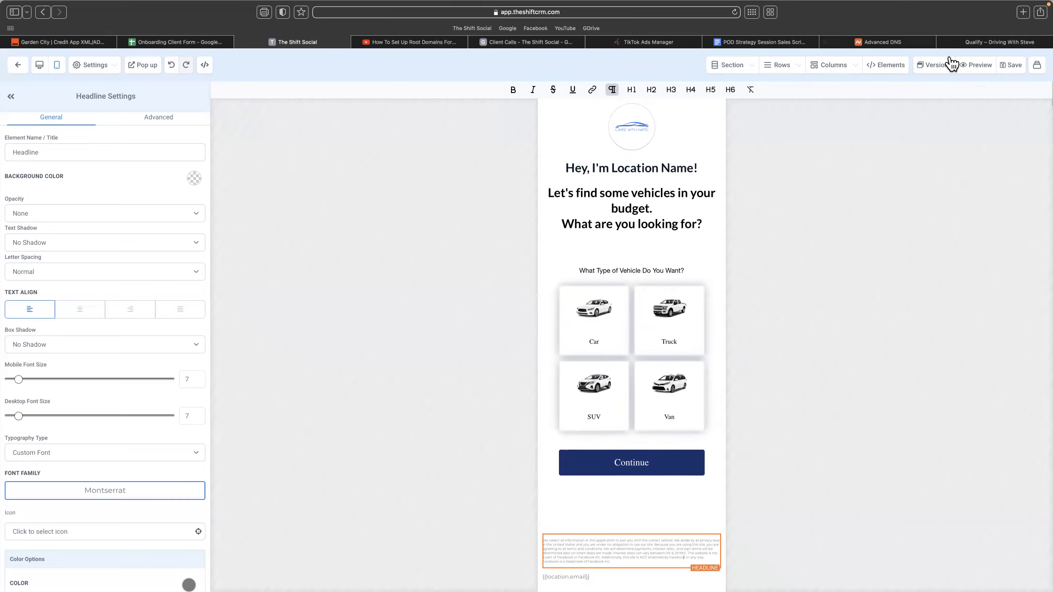
pyautogui.click(985, 69)
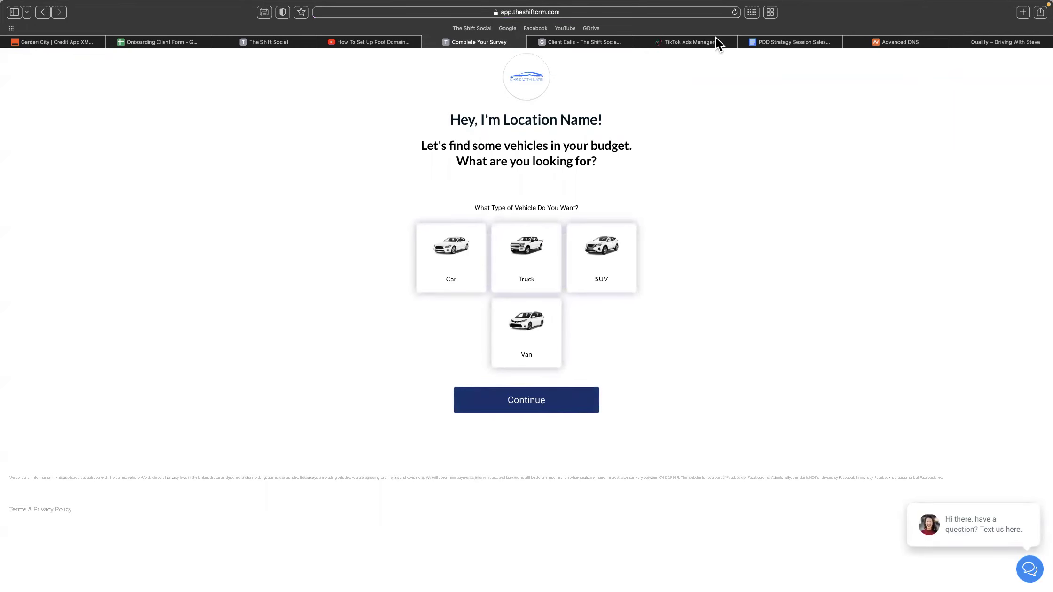
# - Test the previewed survey by choosing Car and a budget of $375-$500 /month, answering the following questions, and entering 2222 as the total monthly income
pyautogui.click(456, 254)
pyautogui.click(453, 264)
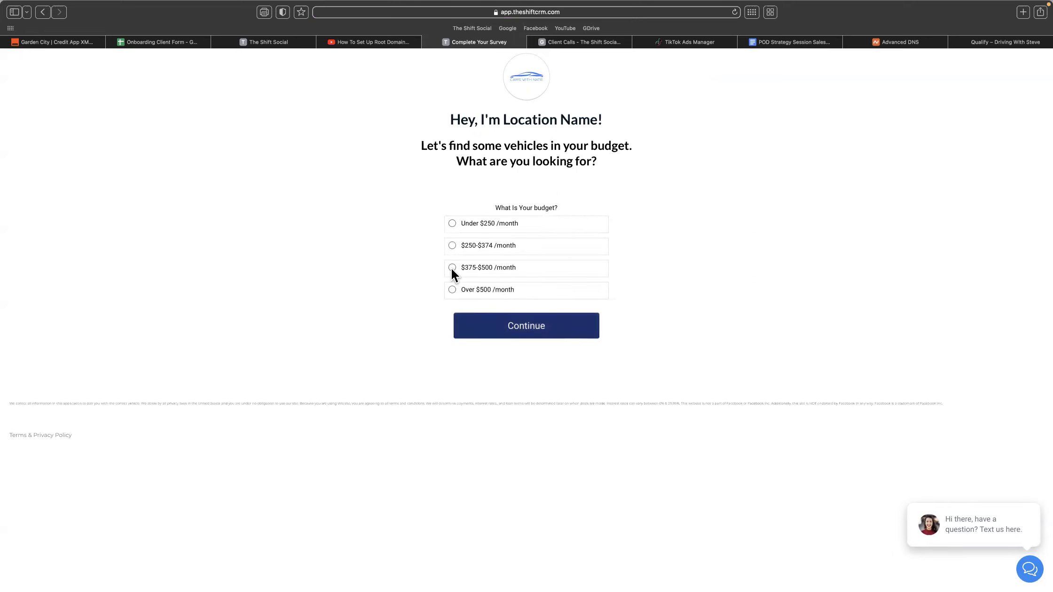
pyautogui.click(452, 268)
pyautogui.click(452, 222)
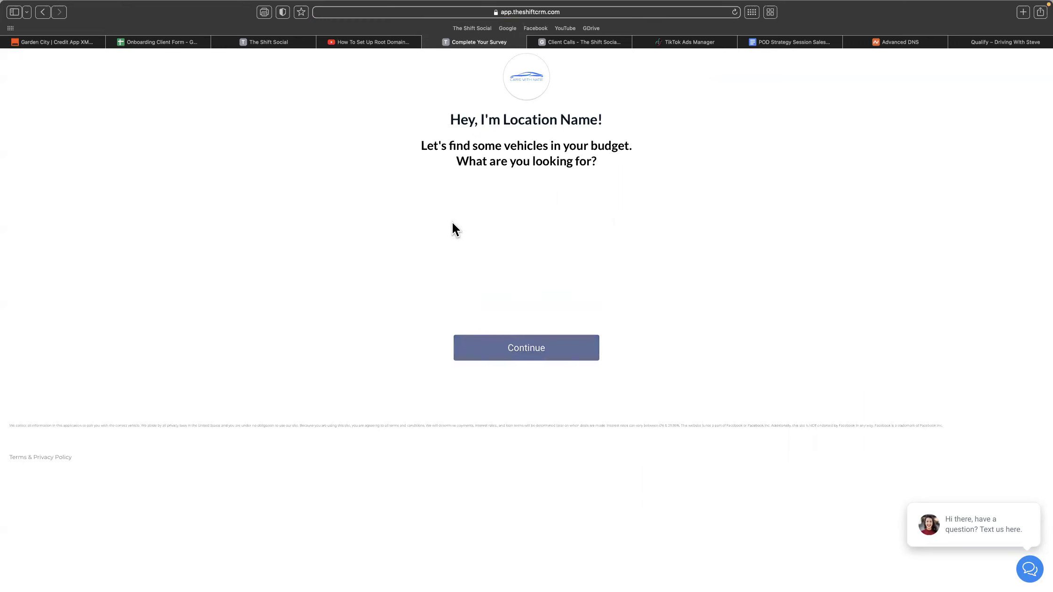
pyautogui.click(451, 223)
pyautogui.click(451, 222)
pyautogui.write('2222')
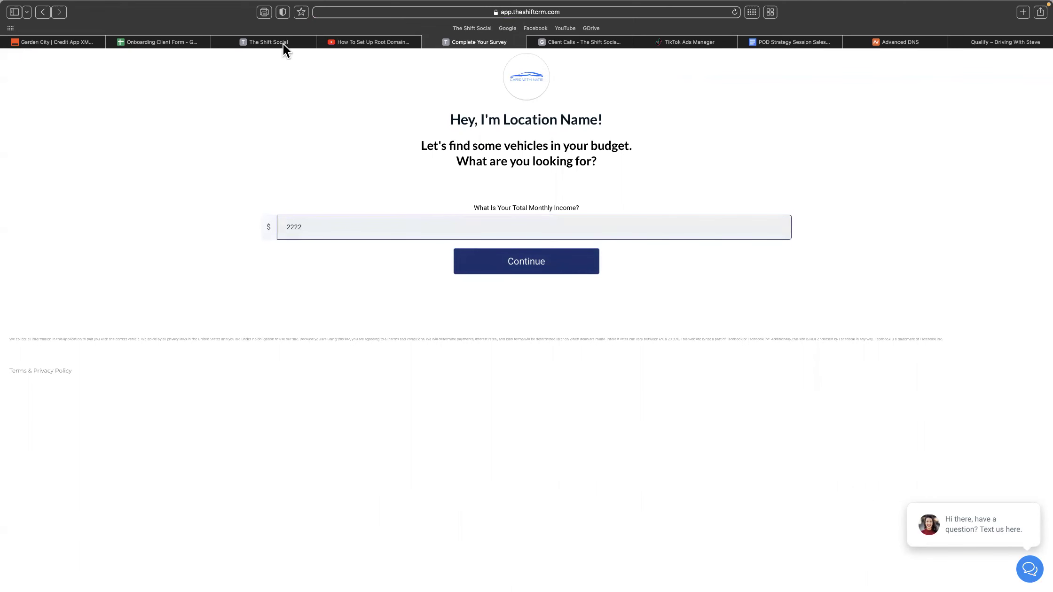
# - Review the footer disclaimer's headline settings and the vehicle survey's settings in the page editor, and return to the funnel's step list
pyautogui.click(281, 41)
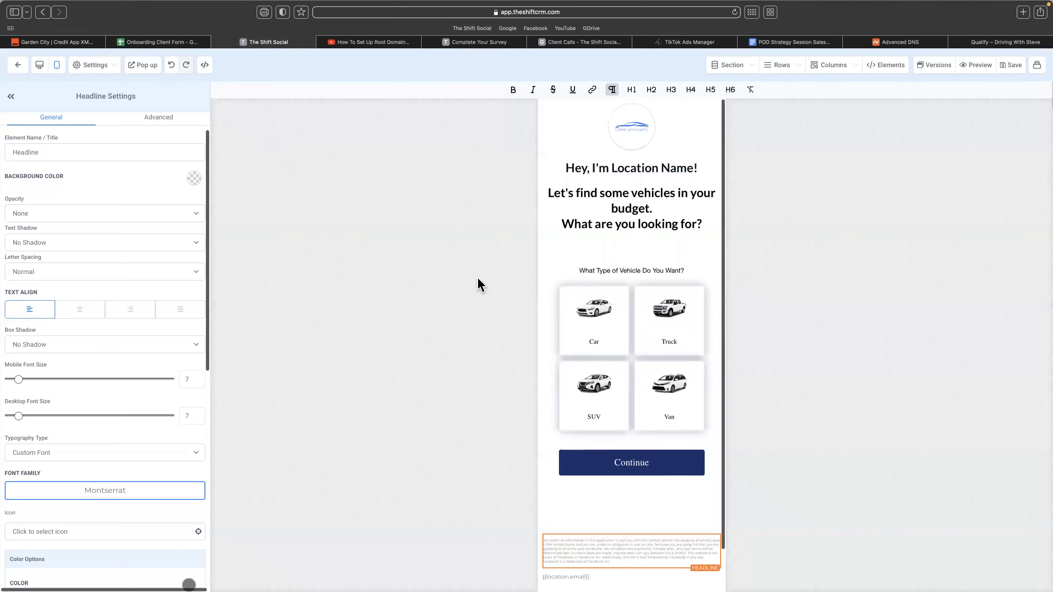
pyautogui.scroll(-3, 100, 373)
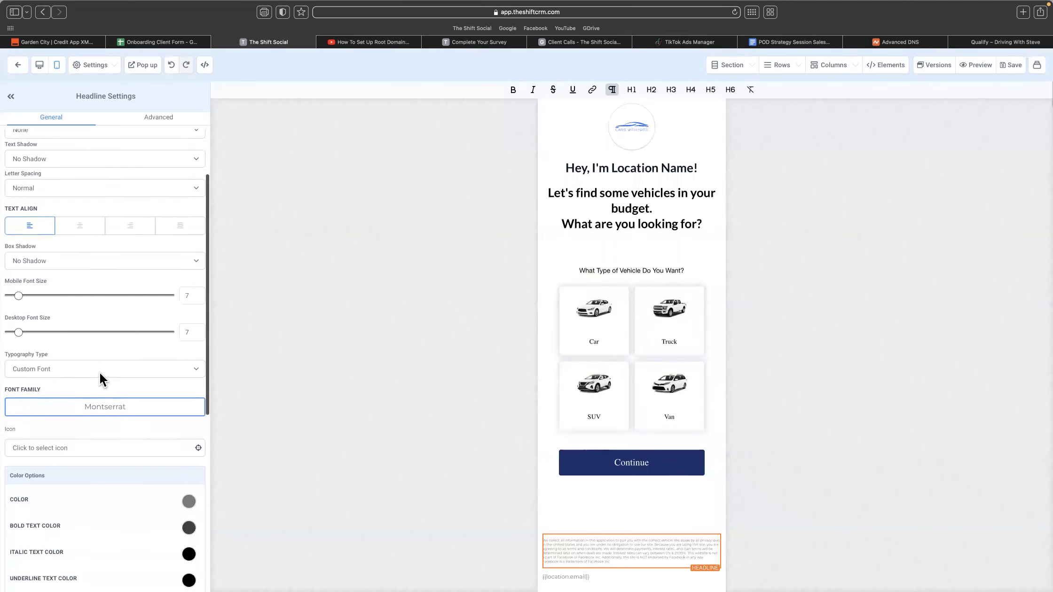
pyautogui.scroll(-8, 99, 372)
pyautogui.scroll(10, 100, 370)
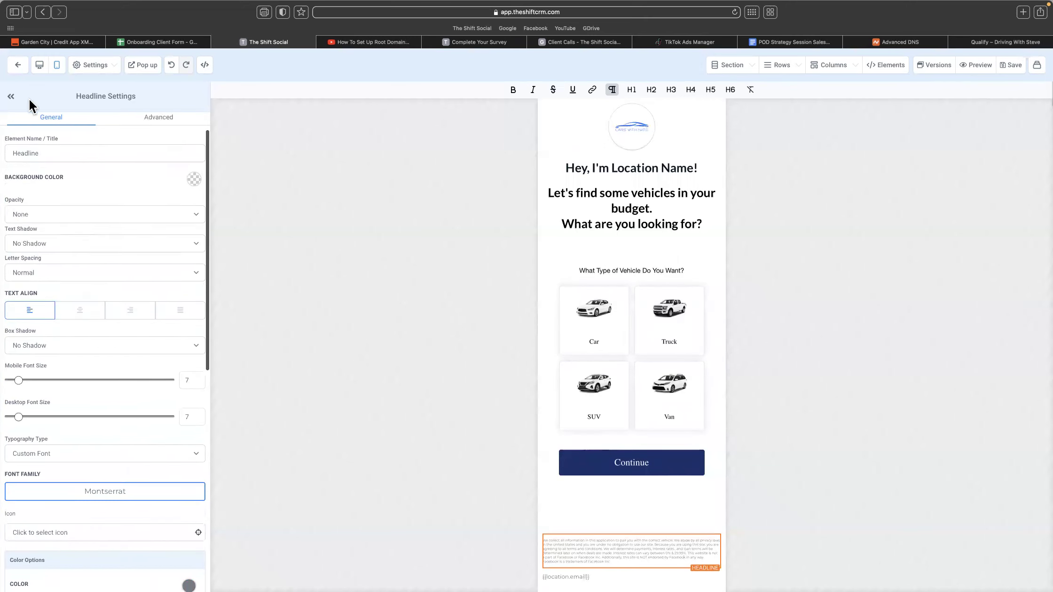
pyautogui.click(11, 96)
pyautogui.click(512, 317)
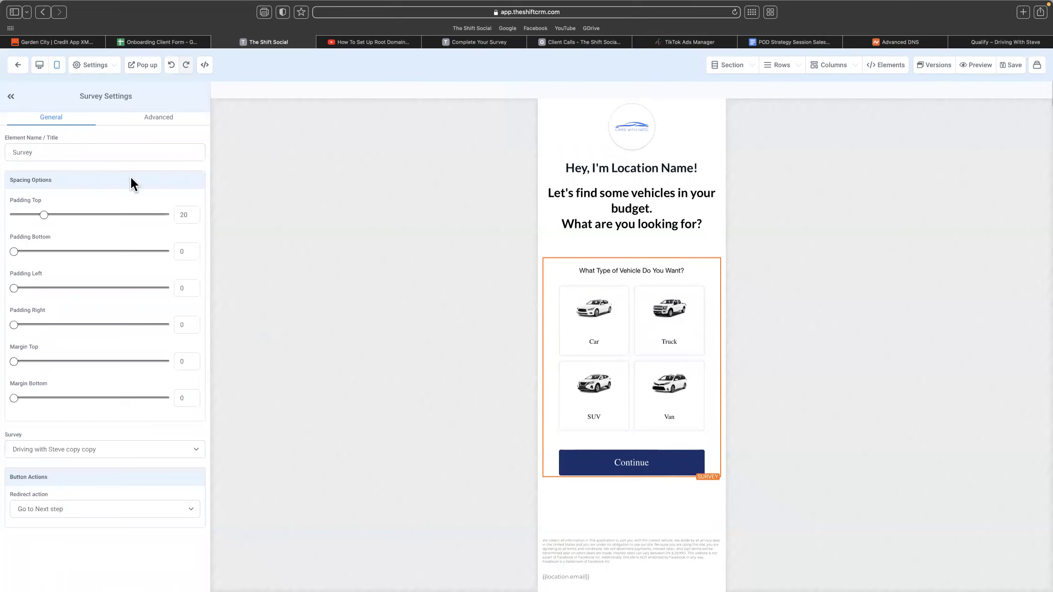
pyautogui.click(19, 66)
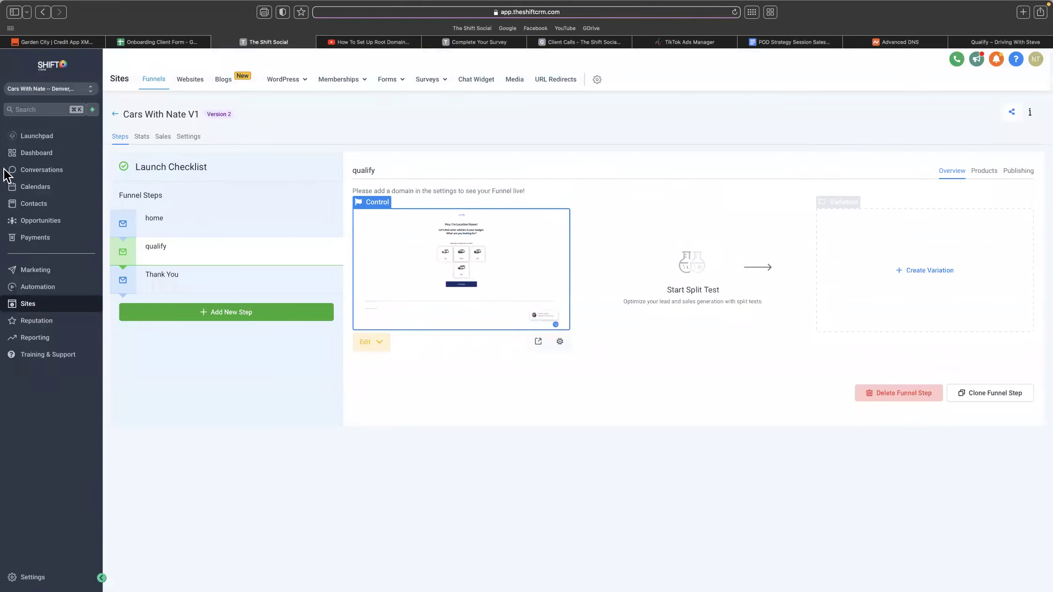
# - Rename the page in the Thank You funnel step to "Thank You Page Prime" and update it
pyautogui.click(194, 292)
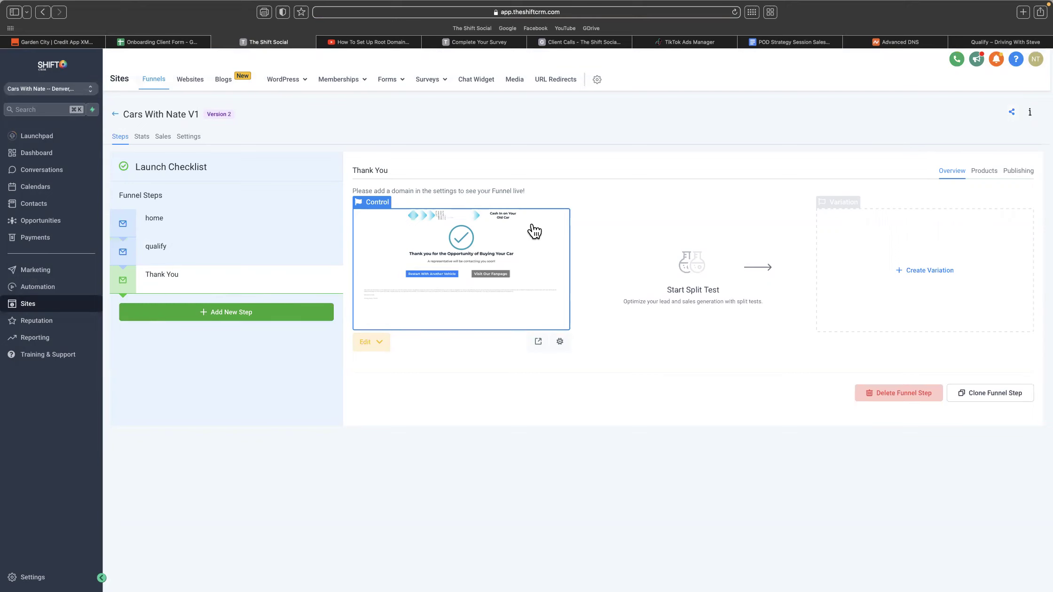
pyautogui.click(561, 342)
pyautogui.click(449, 134)
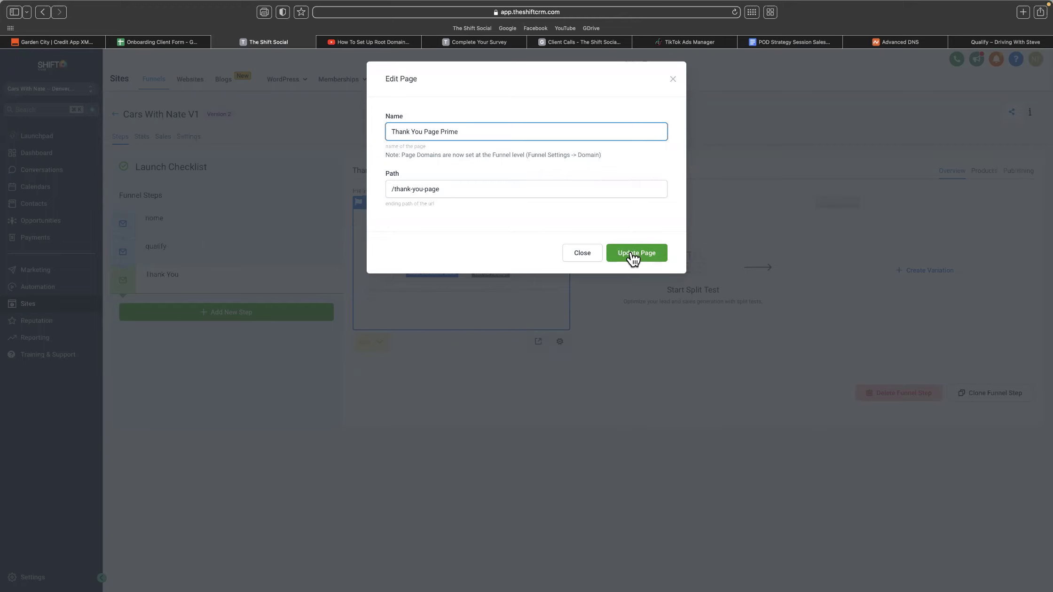
pyautogui.click(633, 258)
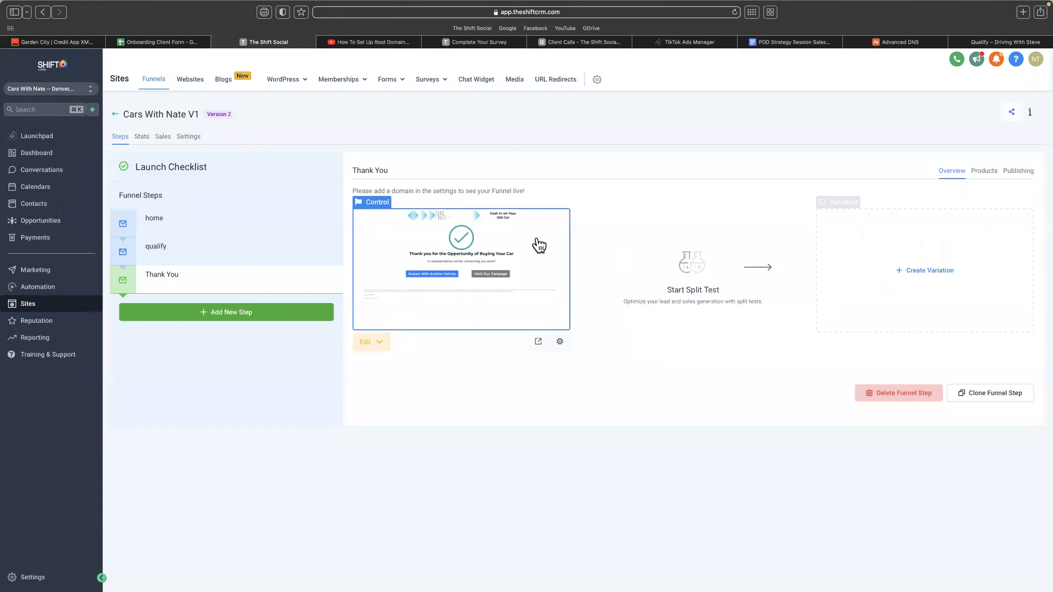
pyautogui.rightClick(251, 274)
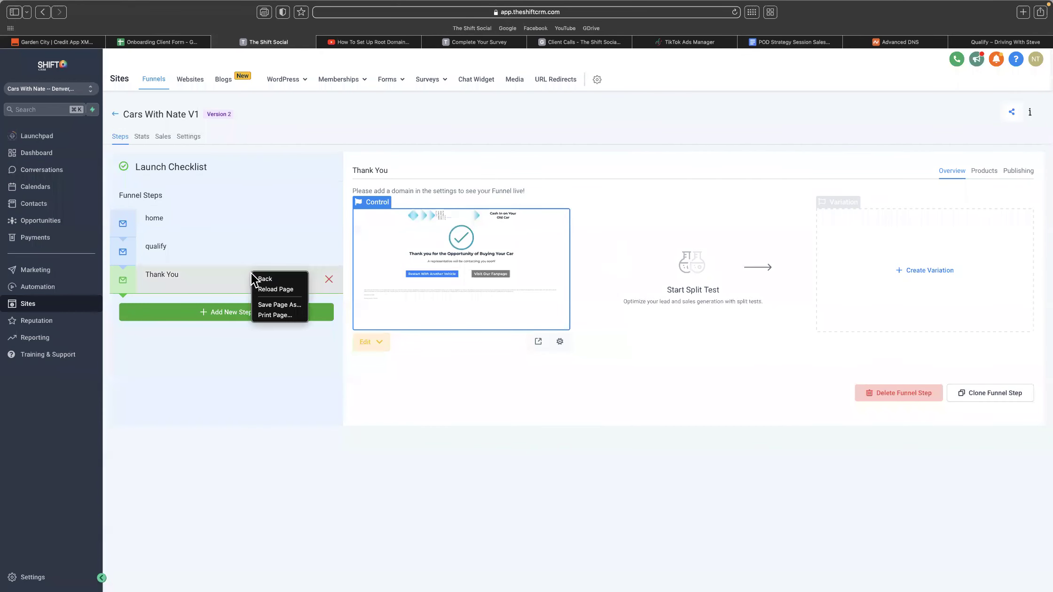
pyautogui.click(229, 284)
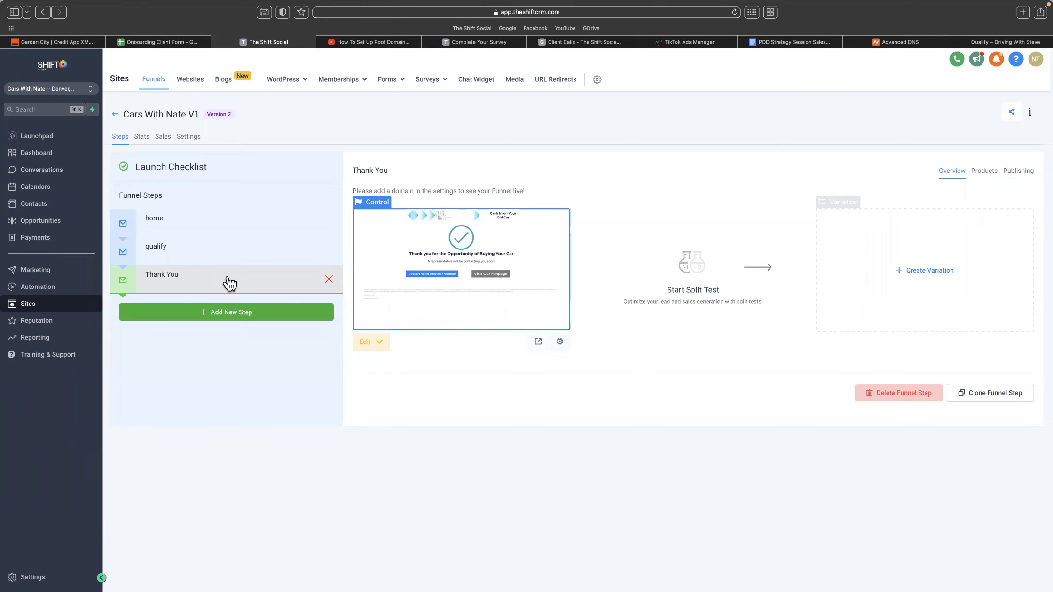
pyautogui.click(458, 42)
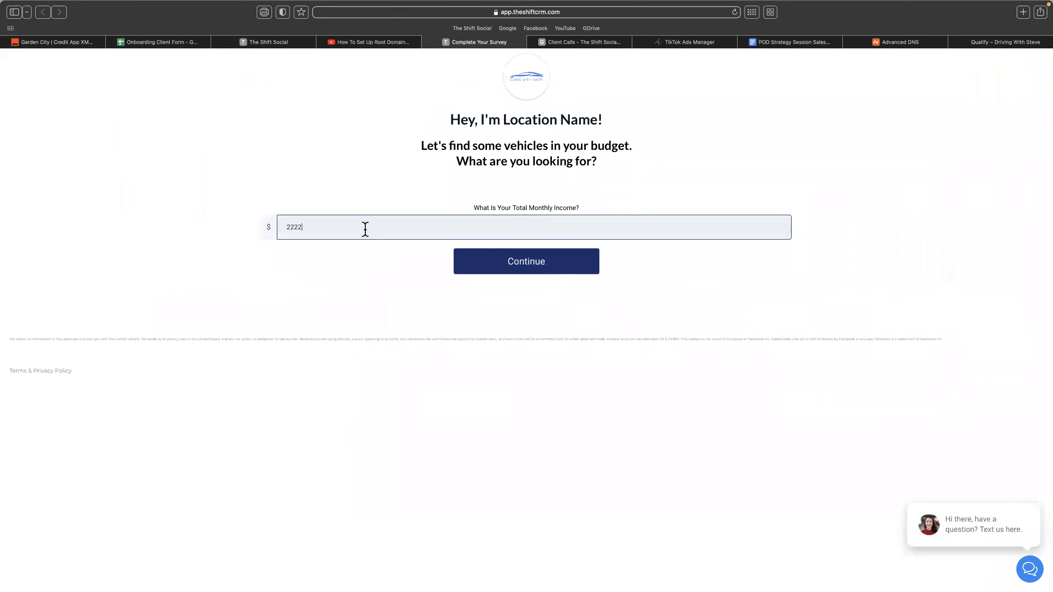
pyautogui.click(268, 40)
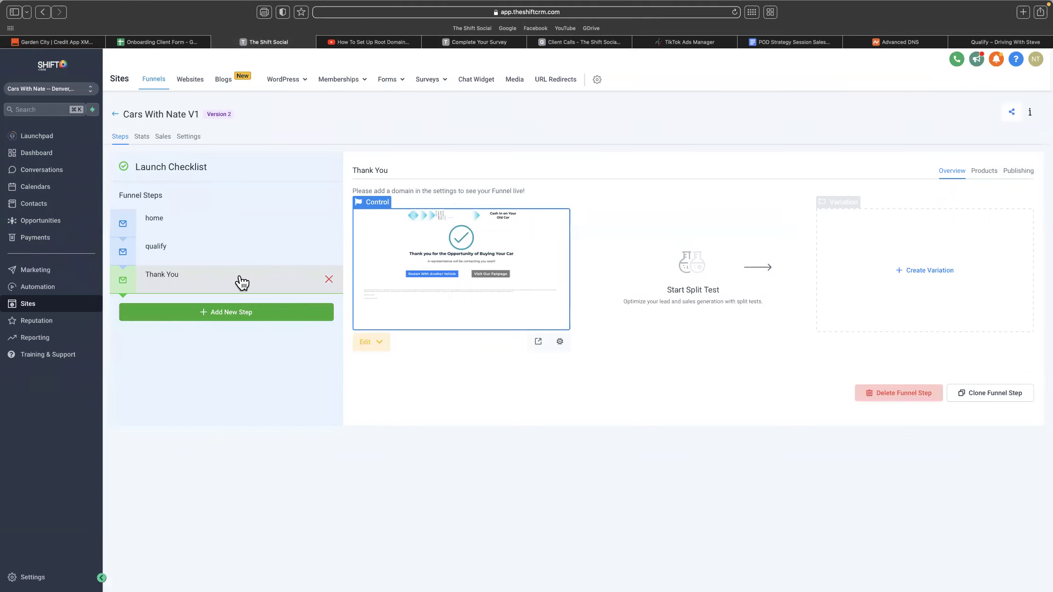
pyautogui.click(230, 314)
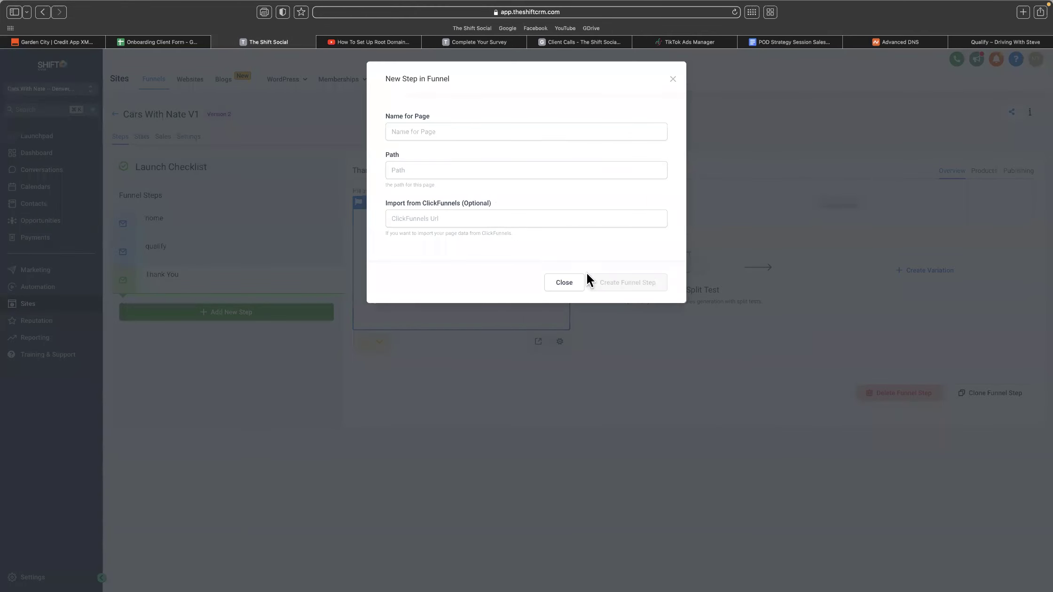
pyautogui.click(563, 283)
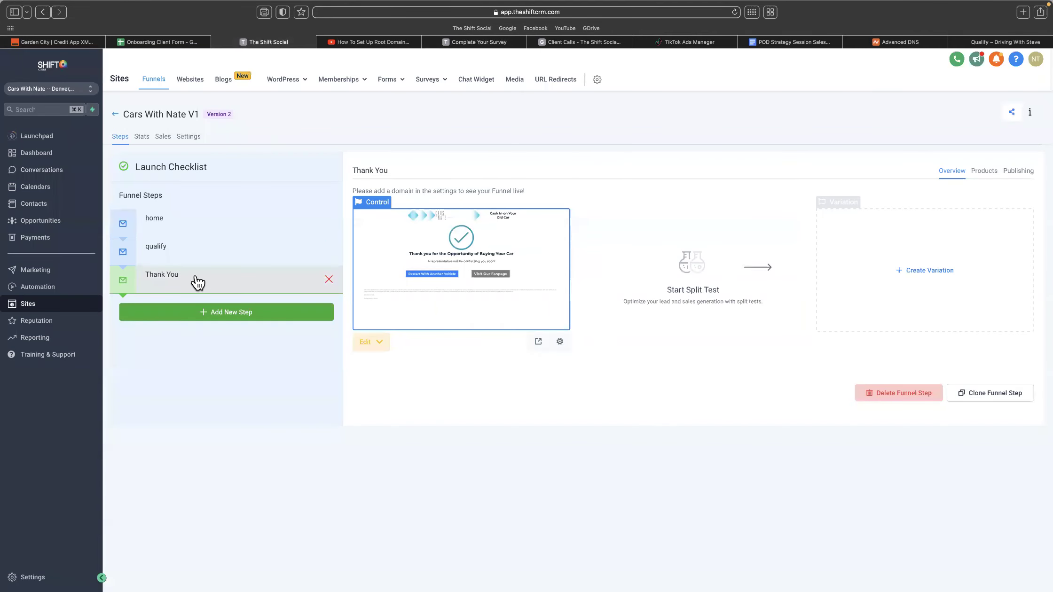
# - Enter "Thank You - Prime" as the step name in the Thank You step's publishing settings
pyautogui.click(193, 281)
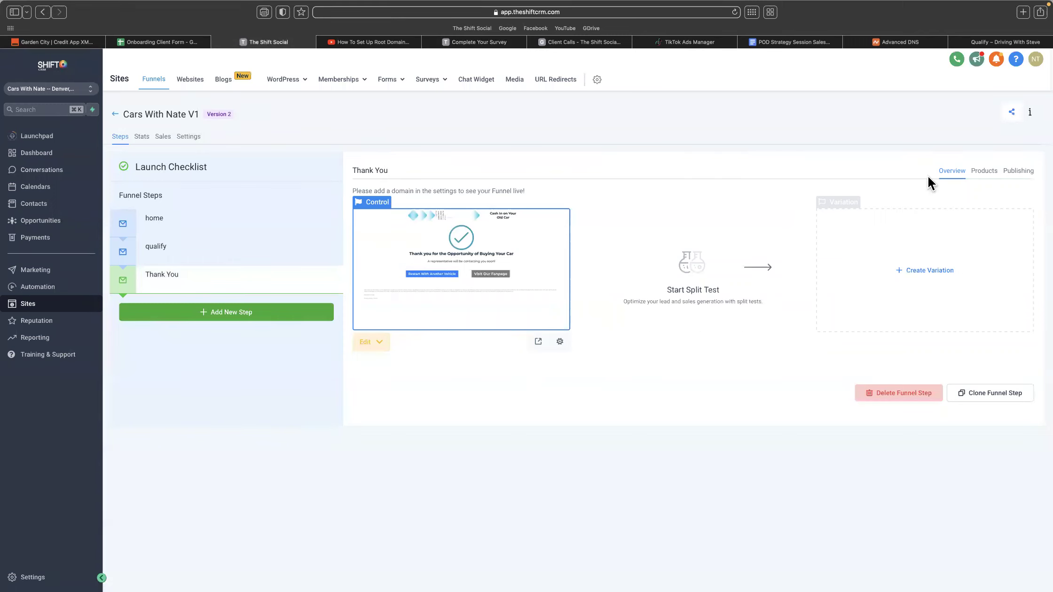
pyautogui.click(984, 171)
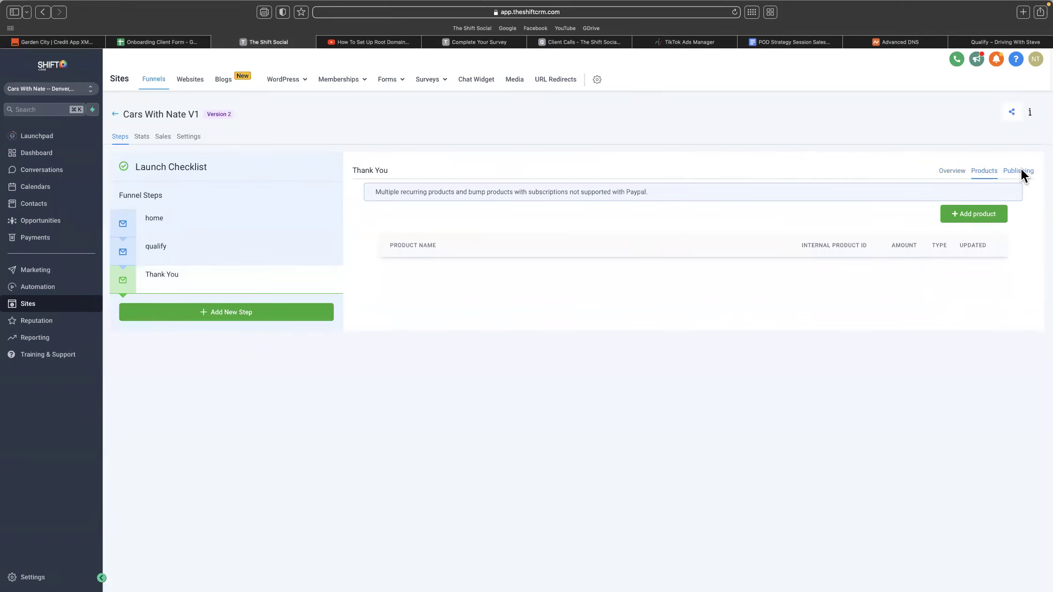
pyautogui.click(1021, 171)
pyautogui.click(642, 216)
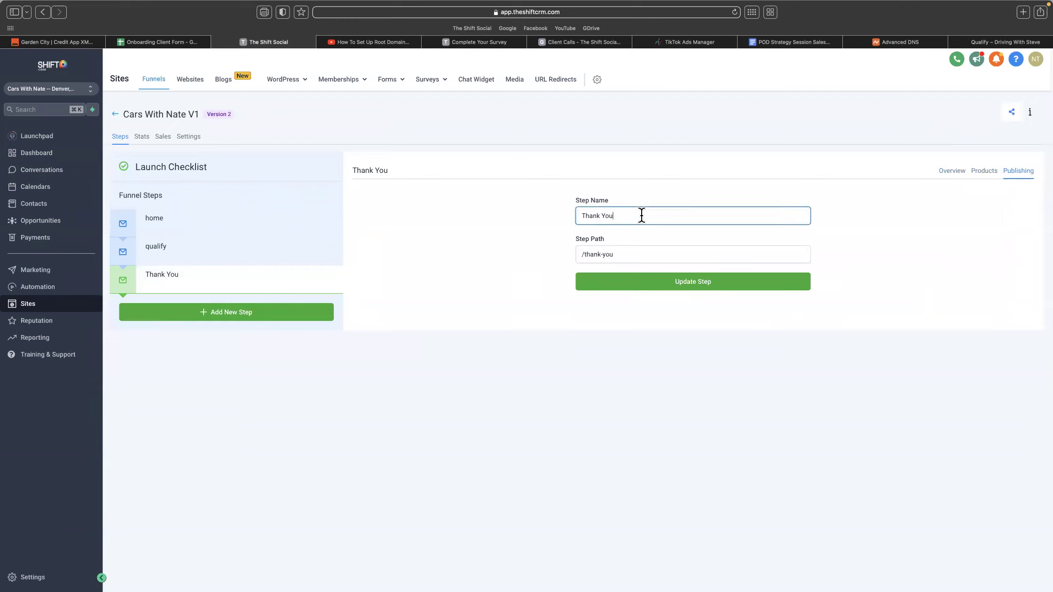
pyautogui.write('- Prime')
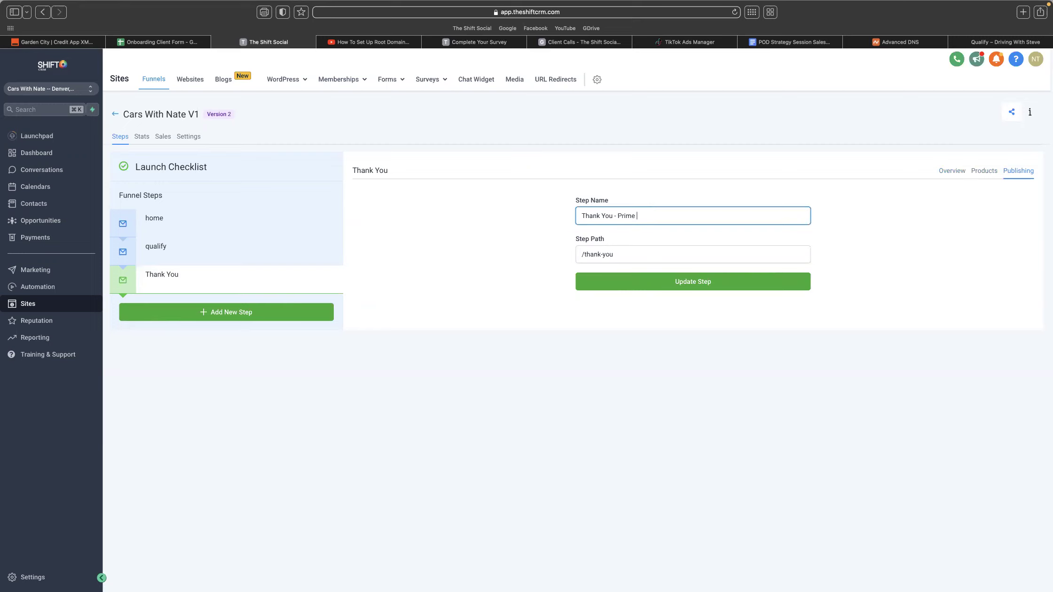
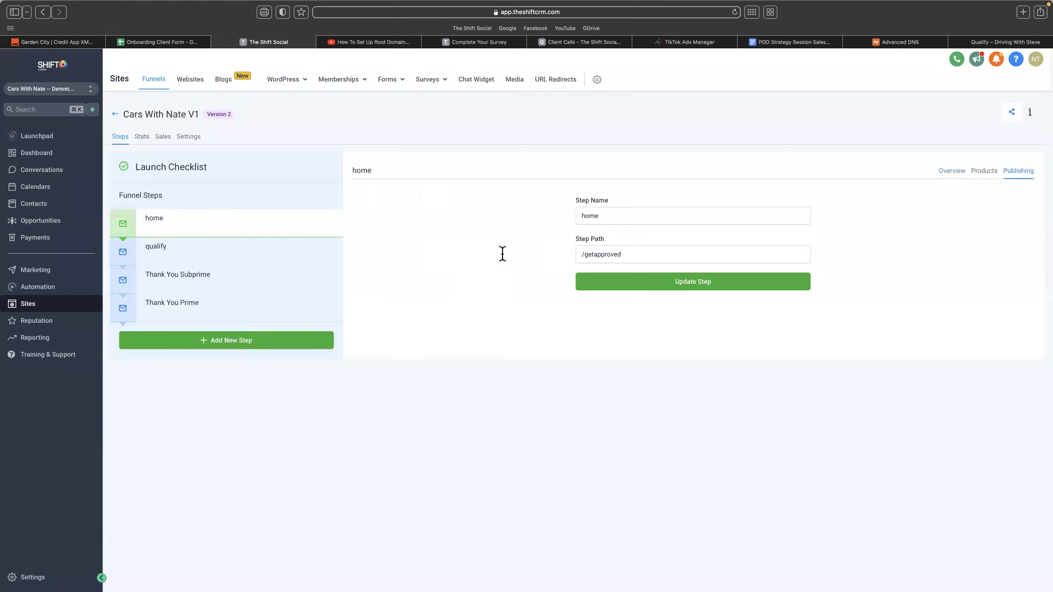
# - Review the names and paths of the qualify, Thank You Prime and home steps, plus home's products and the home and qualify overviews
pyautogui.click(272, 260)
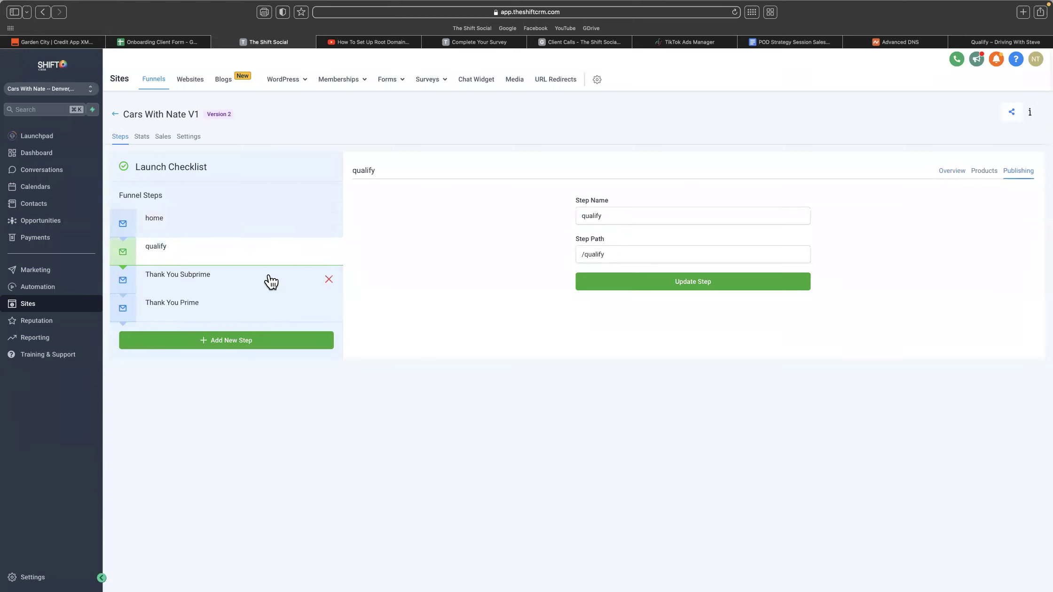
pyautogui.click(266, 314)
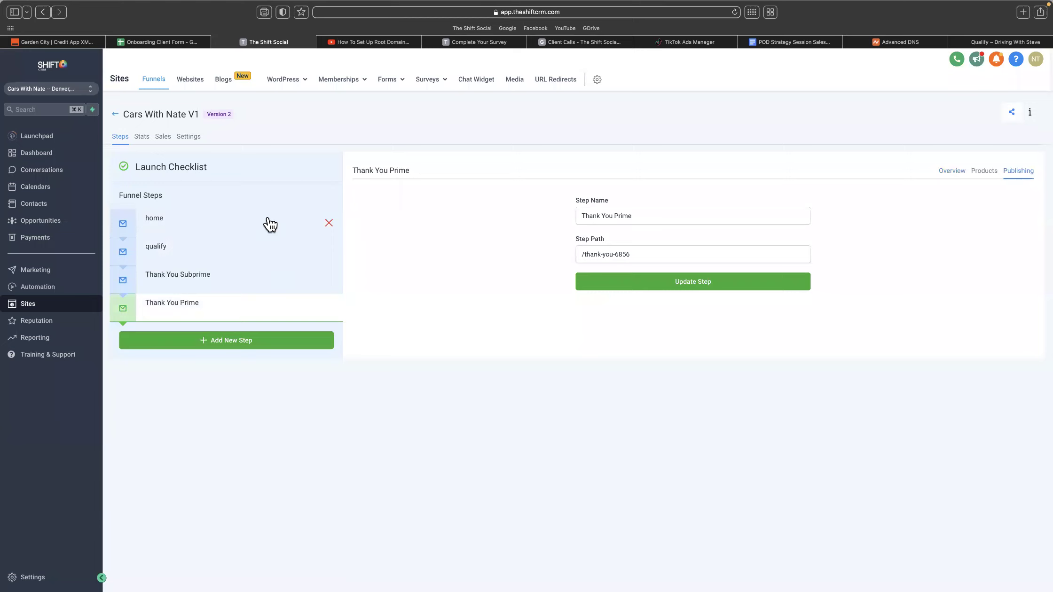
pyautogui.click(271, 225)
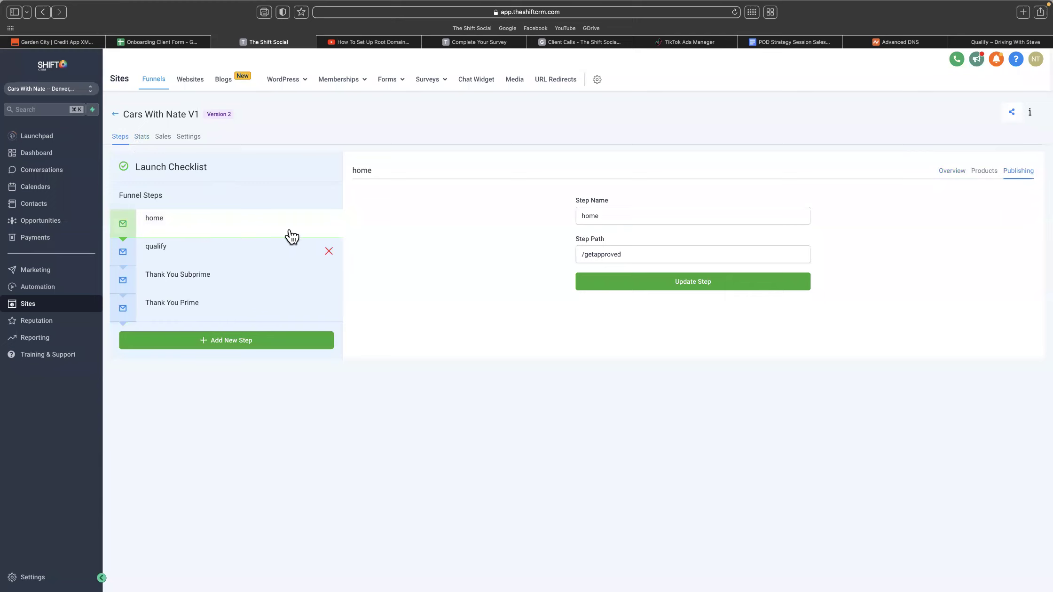
pyautogui.click(985, 173)
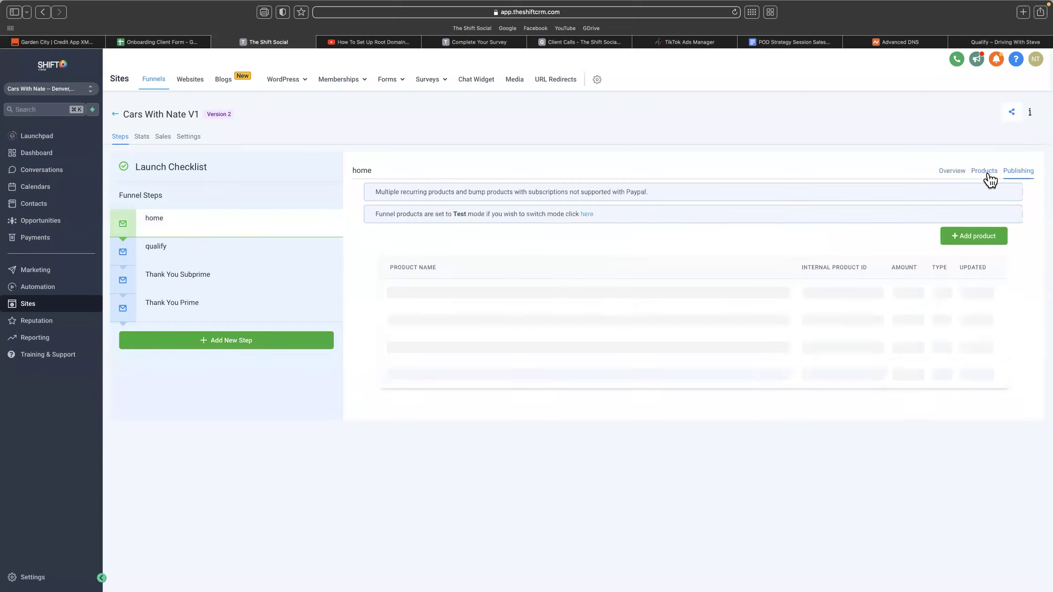
pyautogui.click(941, 177)
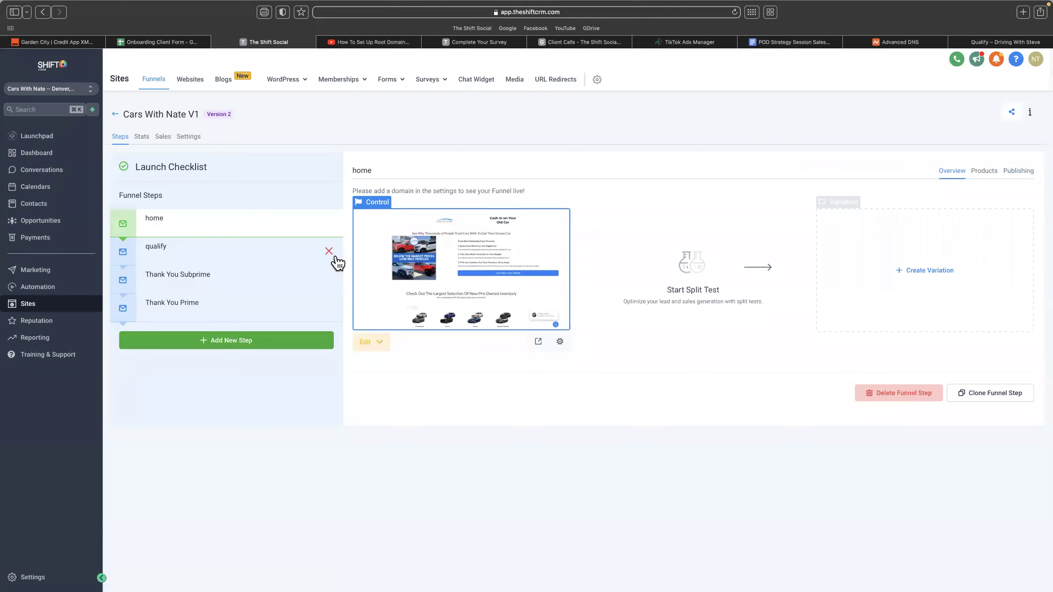
pyautogui.click(248, 262)
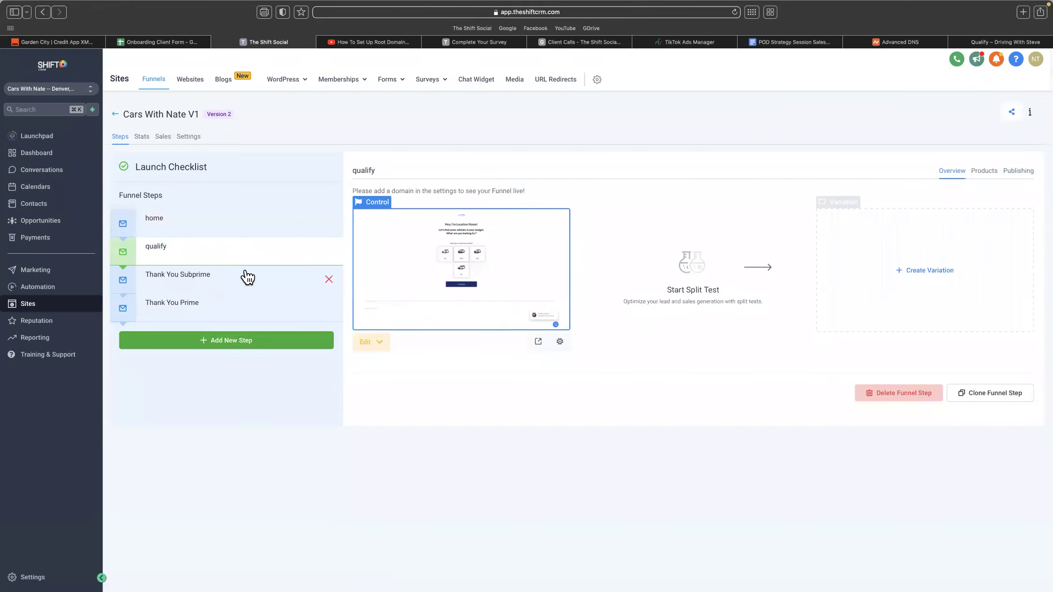
# - Open the Thank You Subprime page for editing and select the Cars With Nate logo image in its header
pyautogui.click(247, 278)
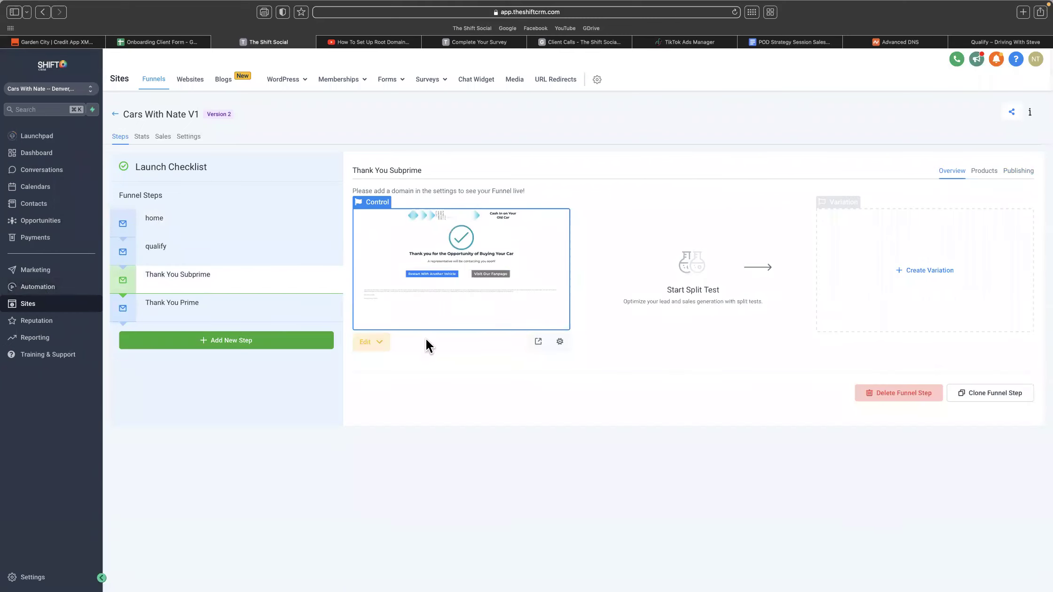
pyautogui.click(380, 344)
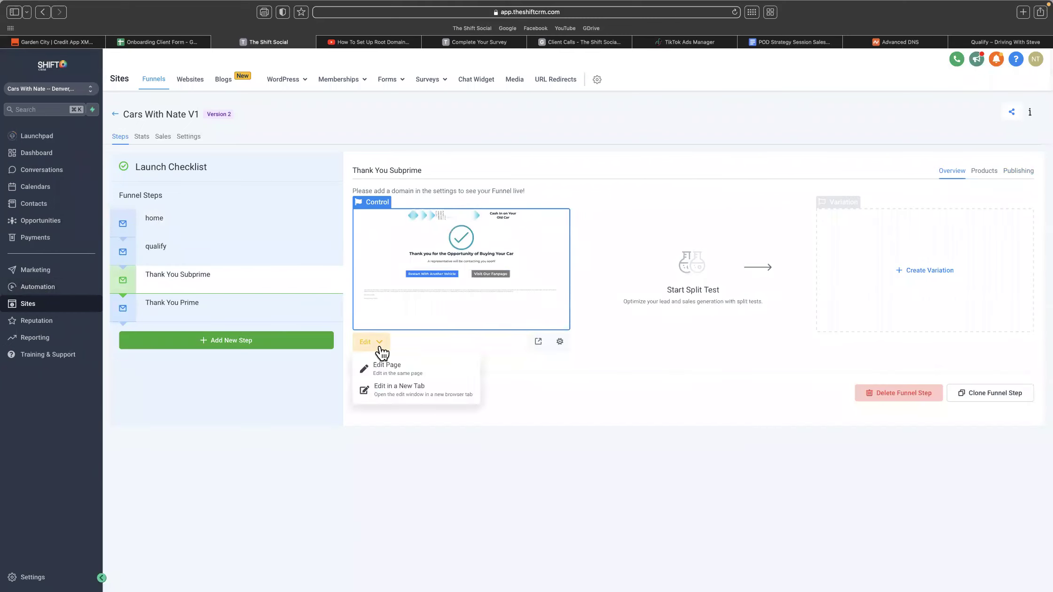
pyautogui.click(403, 371)
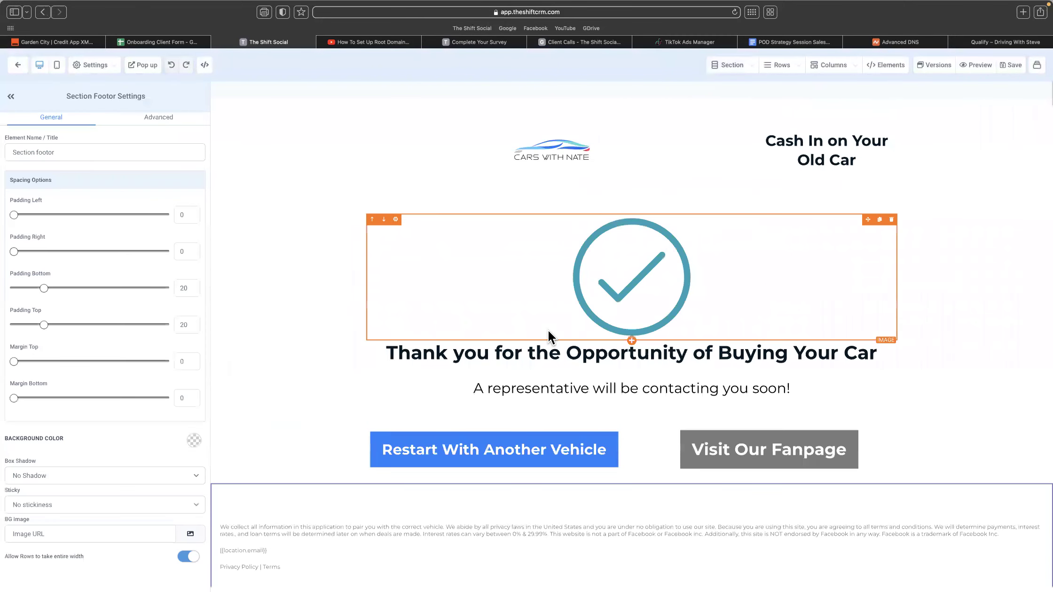
pyautogui.click(648, 258)
pyautogui.click(567, 159)
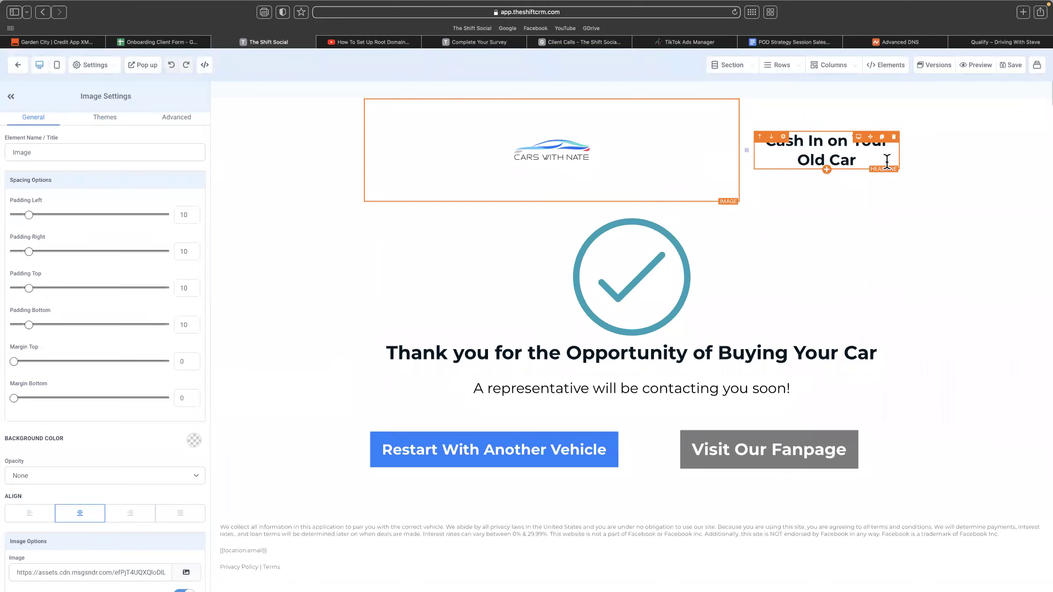
# - Delete the header column containing the "Cash In on Your Old Car" headline beside the logo
pyautogui.click(902, 110)
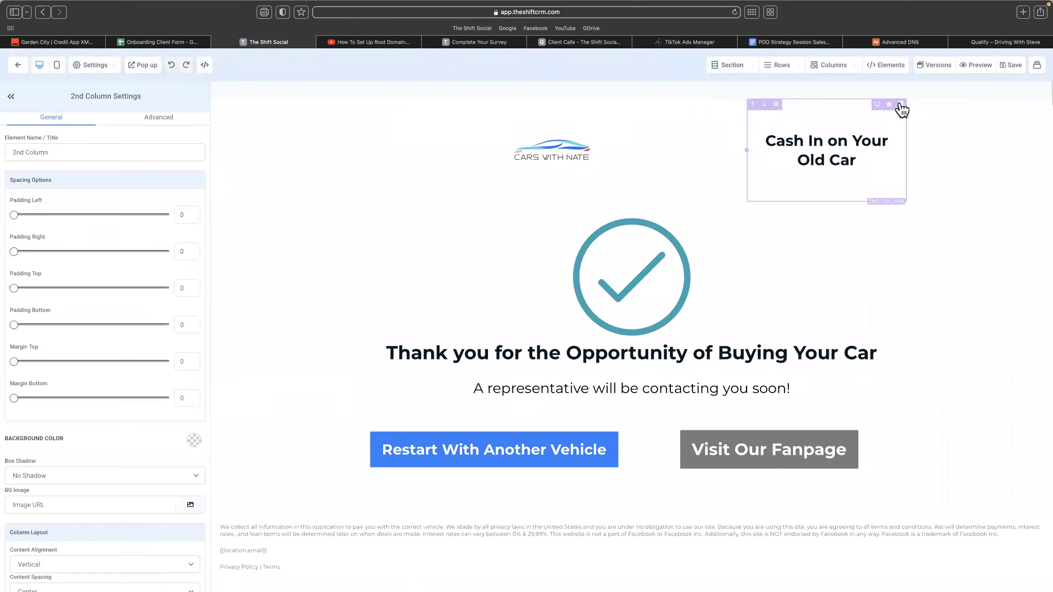
pyautogui.click(901, 110)
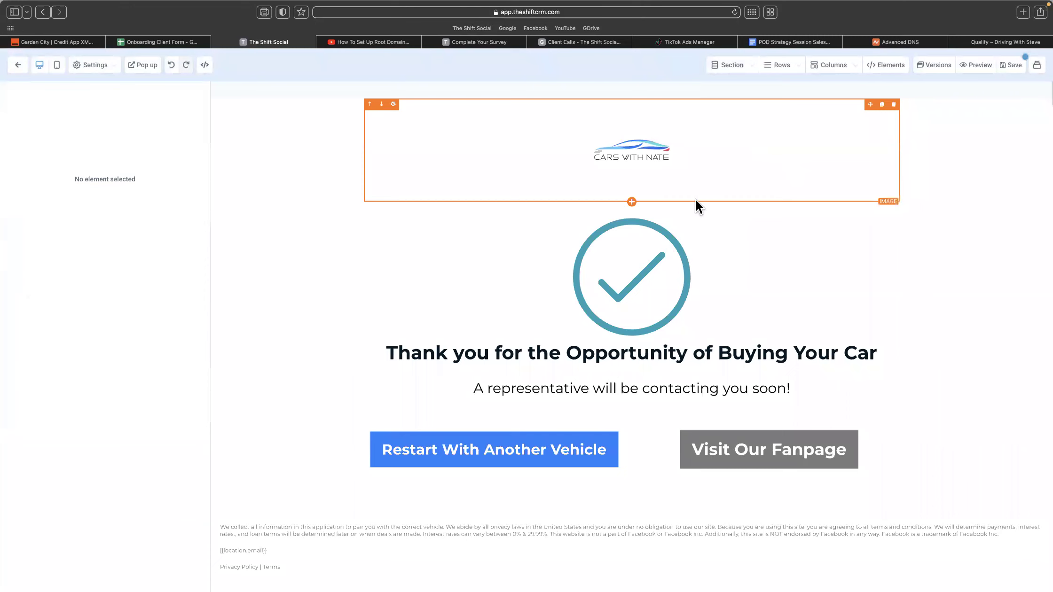
# - Browse the Relocated Item media folder for an image to replace the check mark, and return to the page without choosing one
pyautogui.scroll(-1, 666, 326)
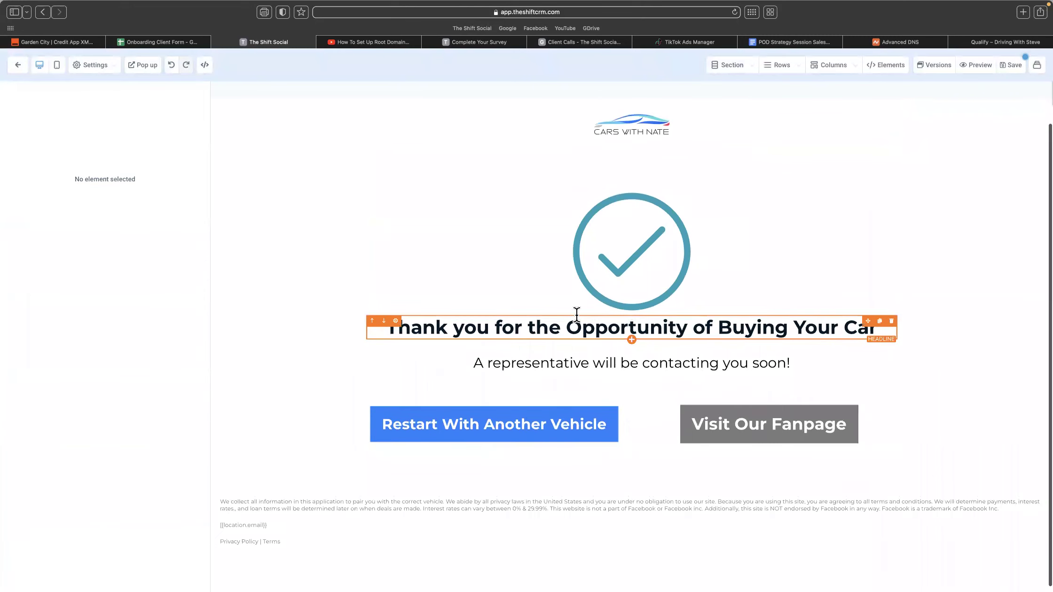
pyautogui.click(646, 281)
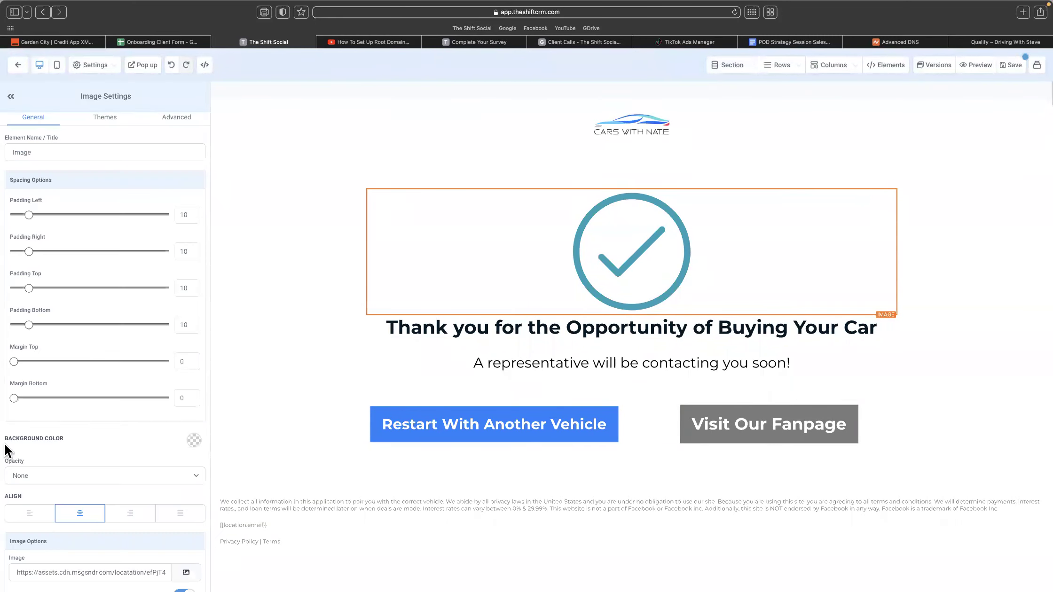
pyautogui.scroll(-4, 176, 484)
pyautogui.click(187, 370)
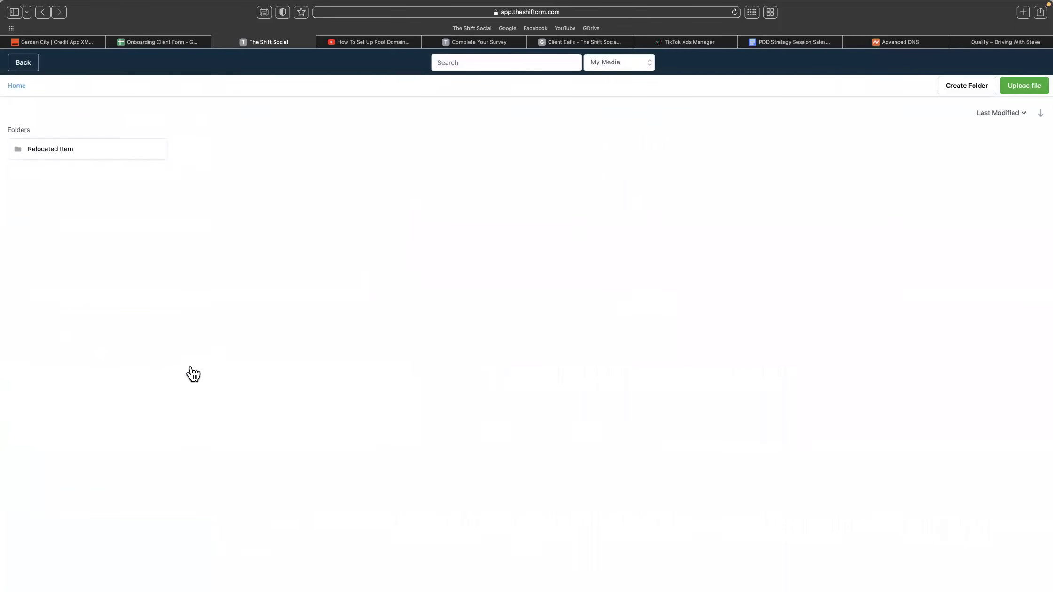
pyautogui.click(106, 154)
pyautogui.doubleClick(104, 151)
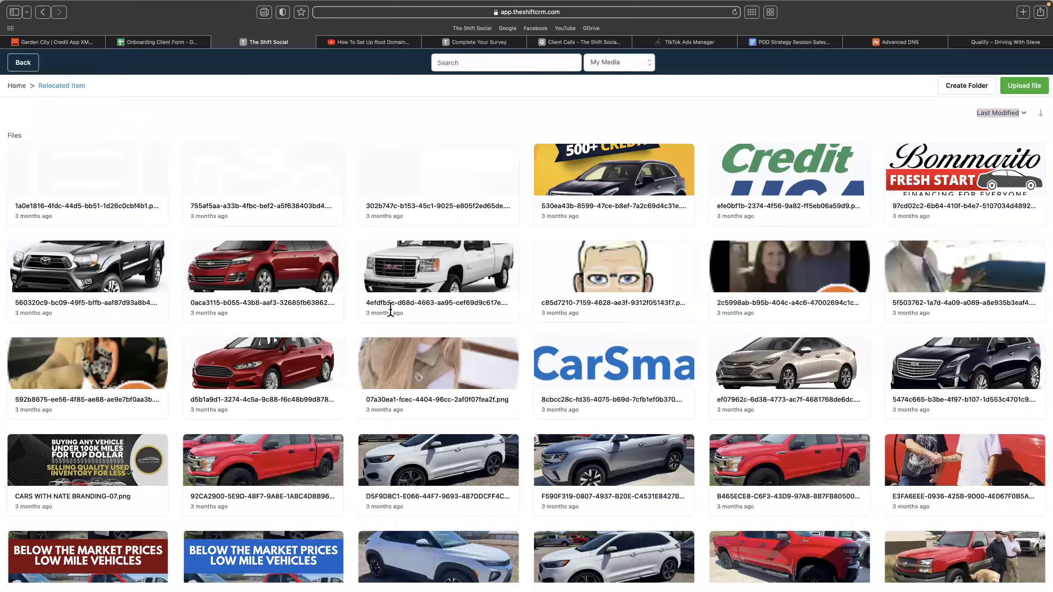
pyautogui.scroll(-5, 433, 333)
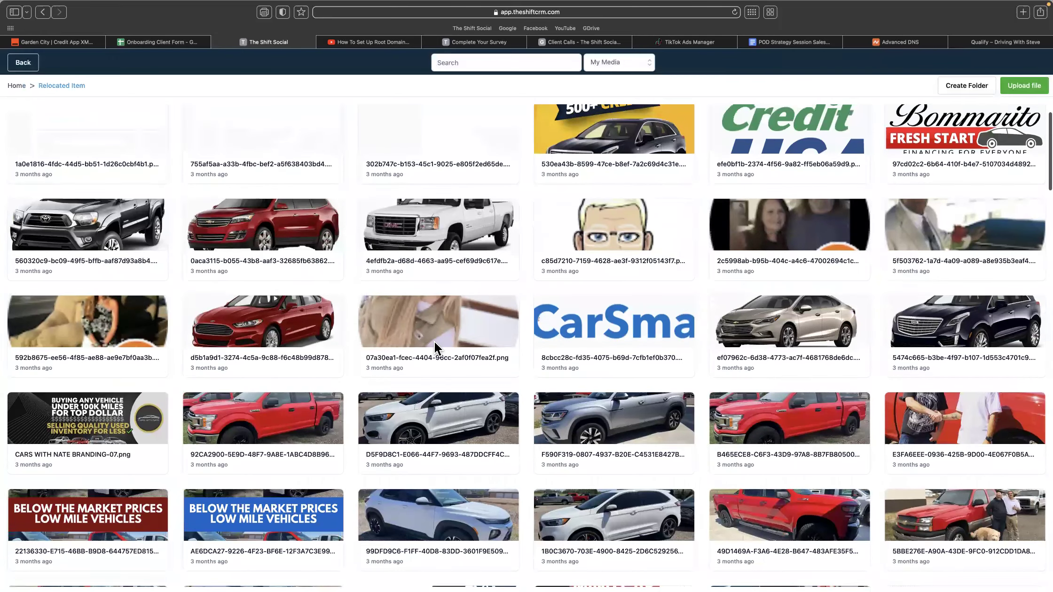
pyautogui.scroll(-6, 436, 350)
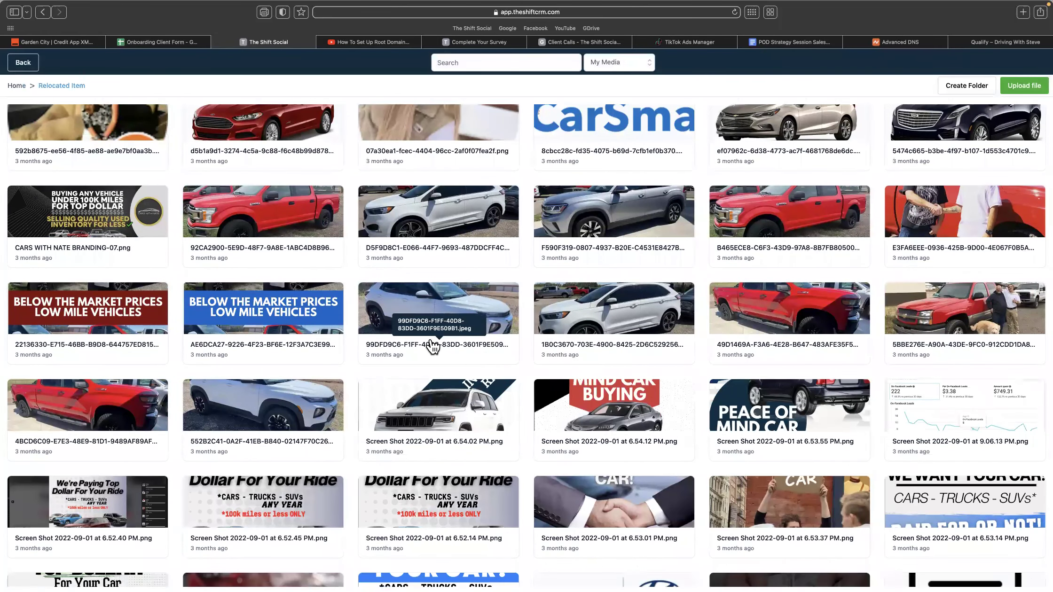
pyautogui.scroll(-5, 168, 297)
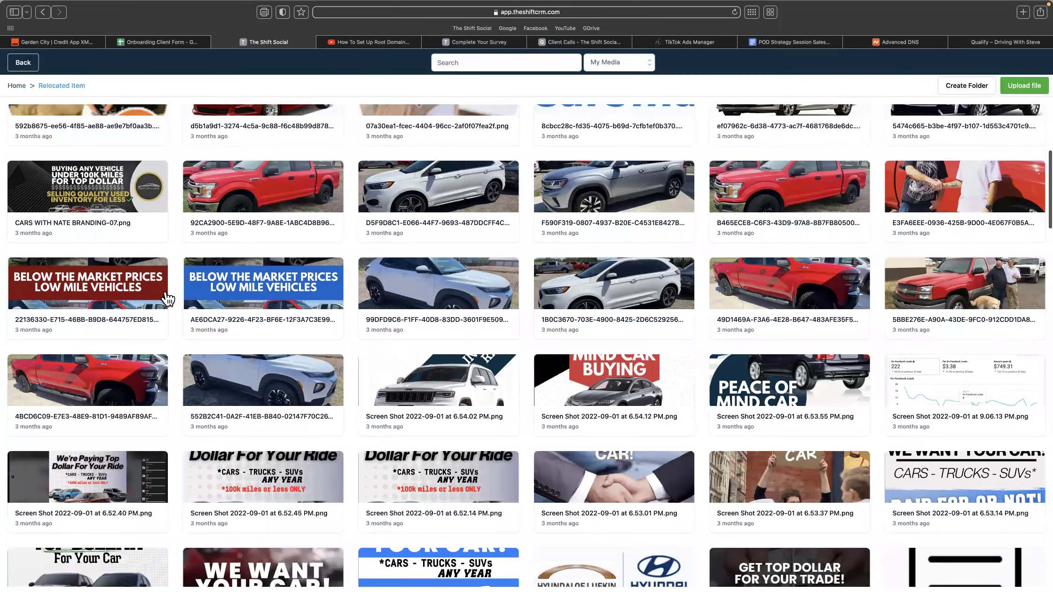
pyautogui.scroll(-13, 168, 299)
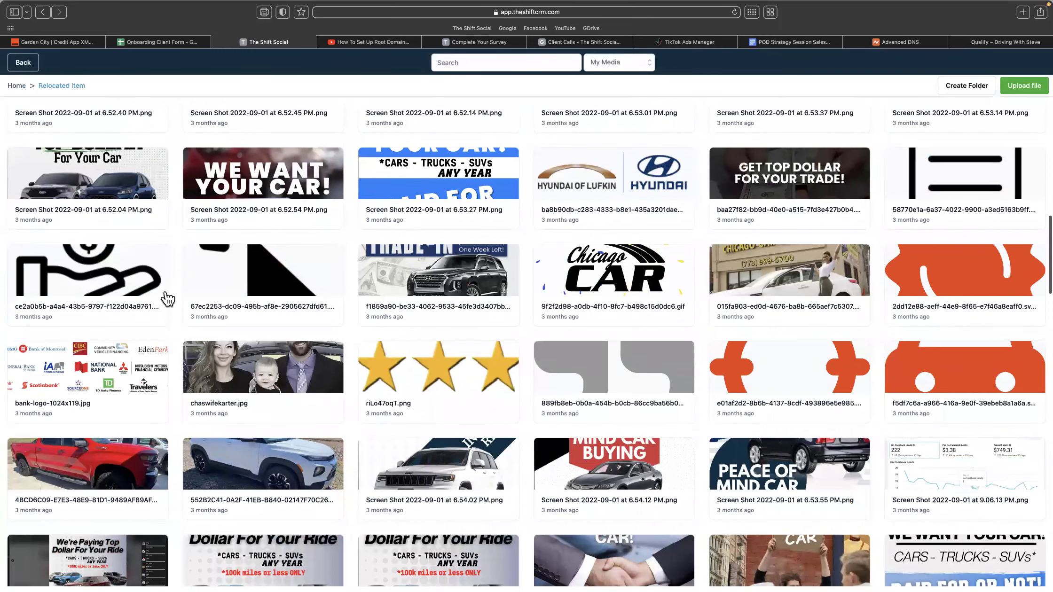
pyautogui.scroll(-6, 168, 299)
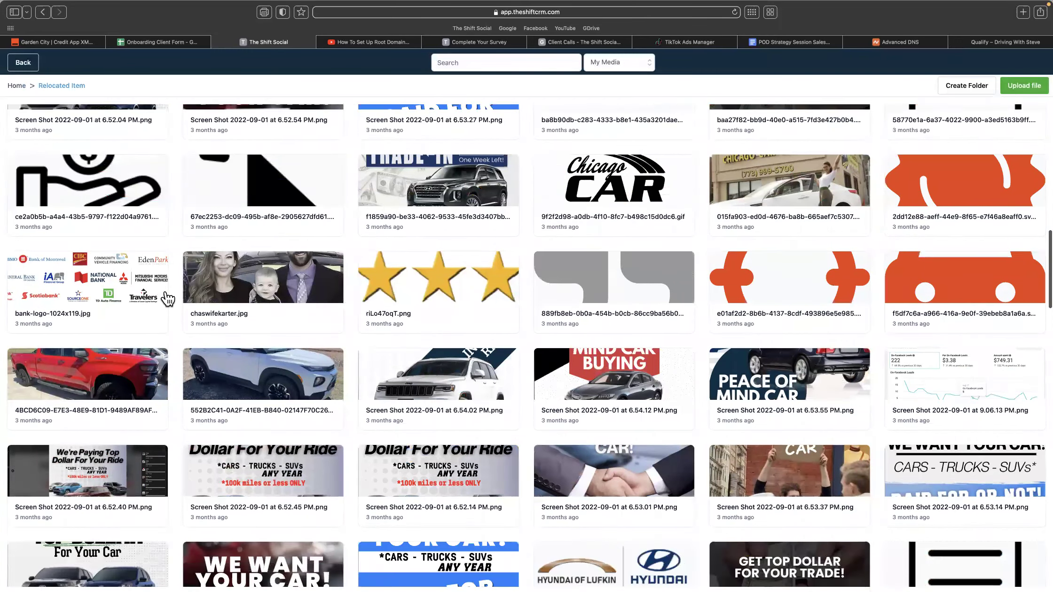
pyautogui.scroll(-8, 295, 352)
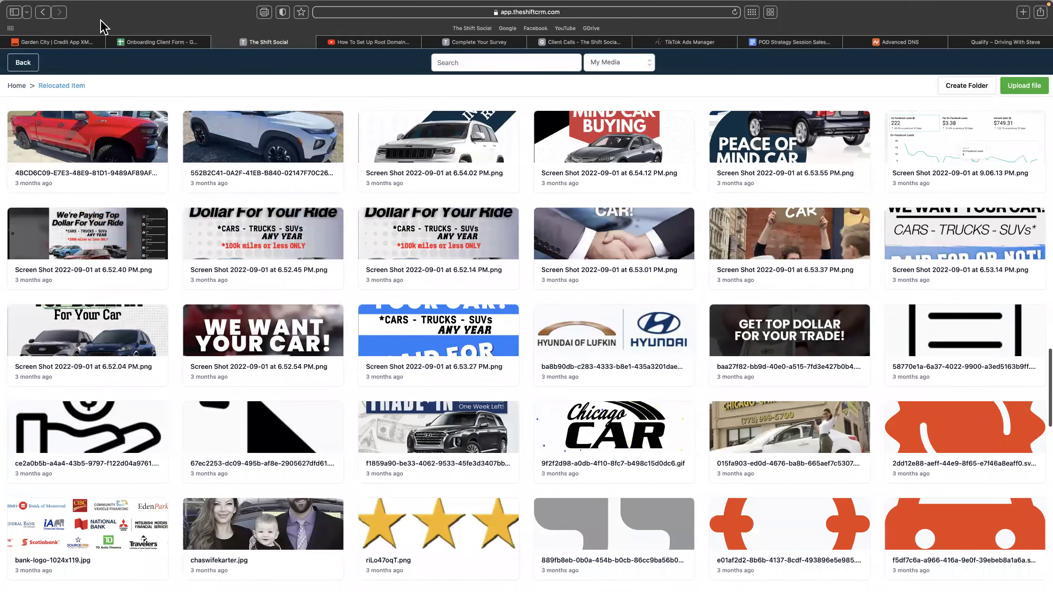
pyautogui.click(43, 12)
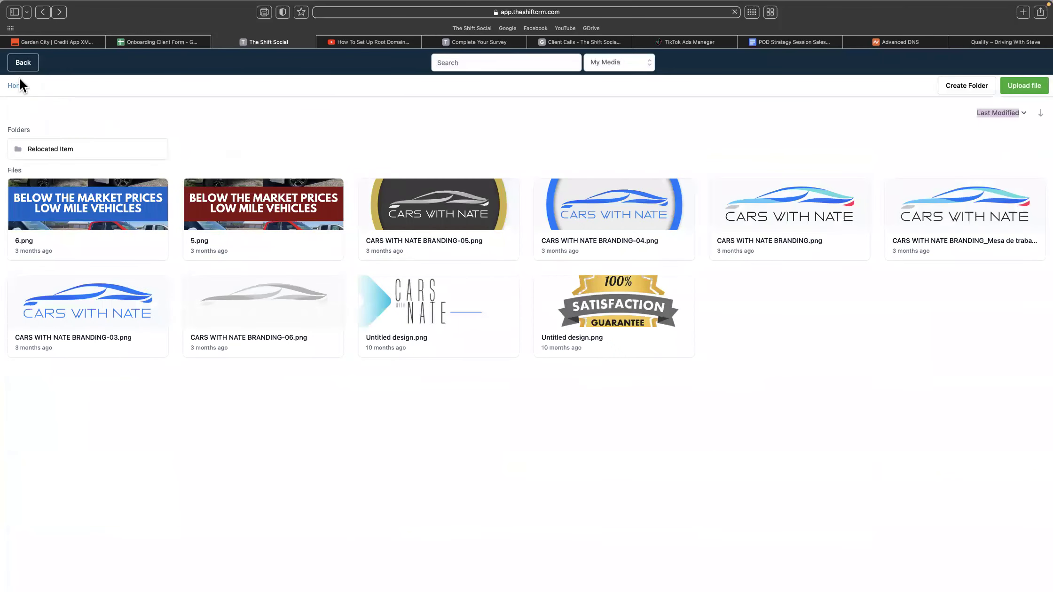
pyautogui.click(22, 65)
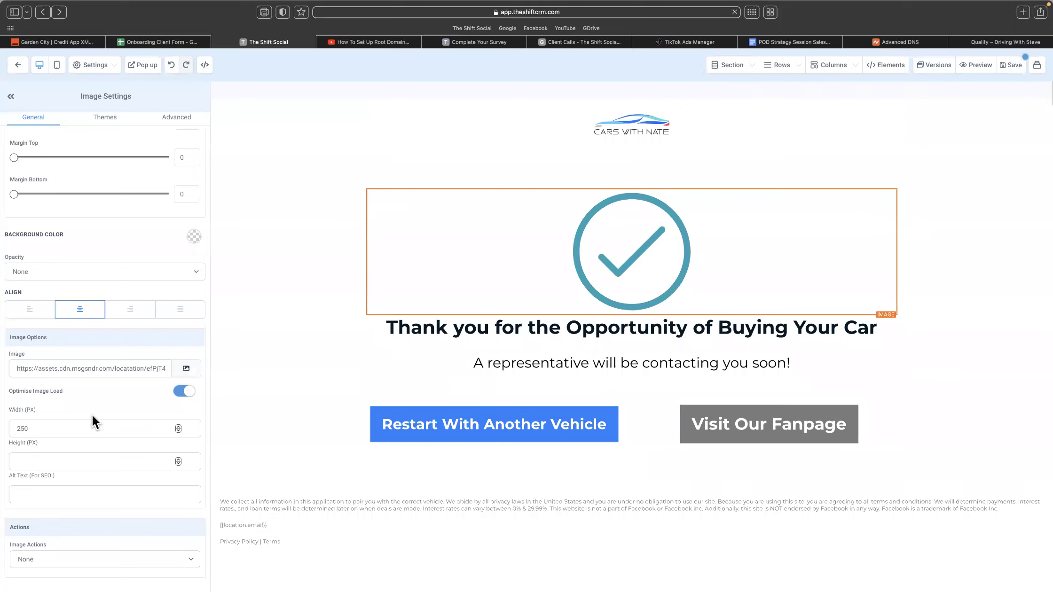
# - Set the check mark image's width to 150 px
pyautogui.doubleClick(90, 425)
pyautogui.write('150')
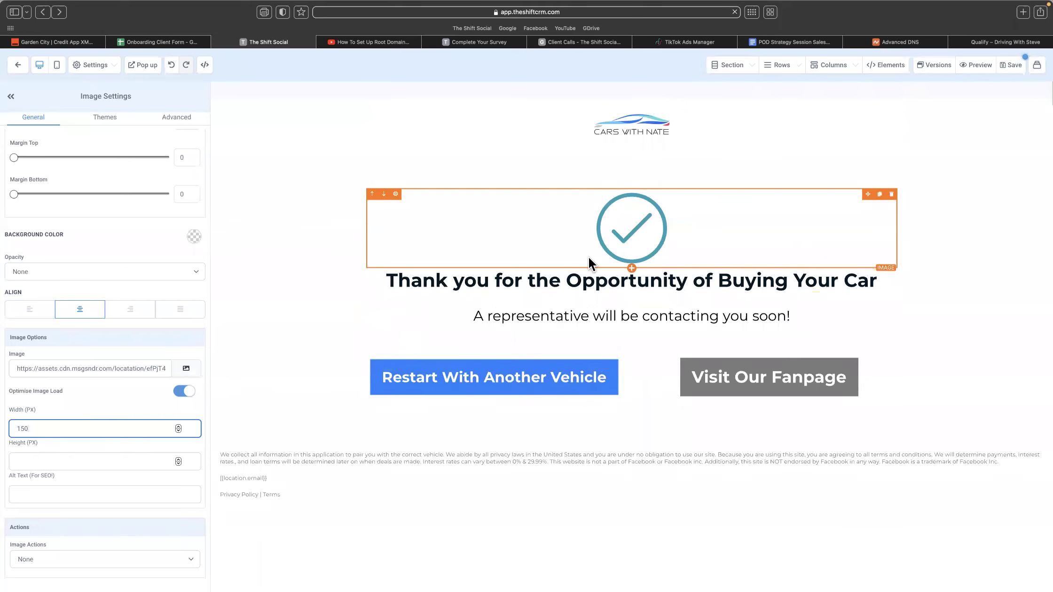
# - Clear the "Thank you for the Opportunity of Buying Your Car" headline text below the check mark
pyautogui.click(608, 280)
pyautogui.tripleClick(607, 280)
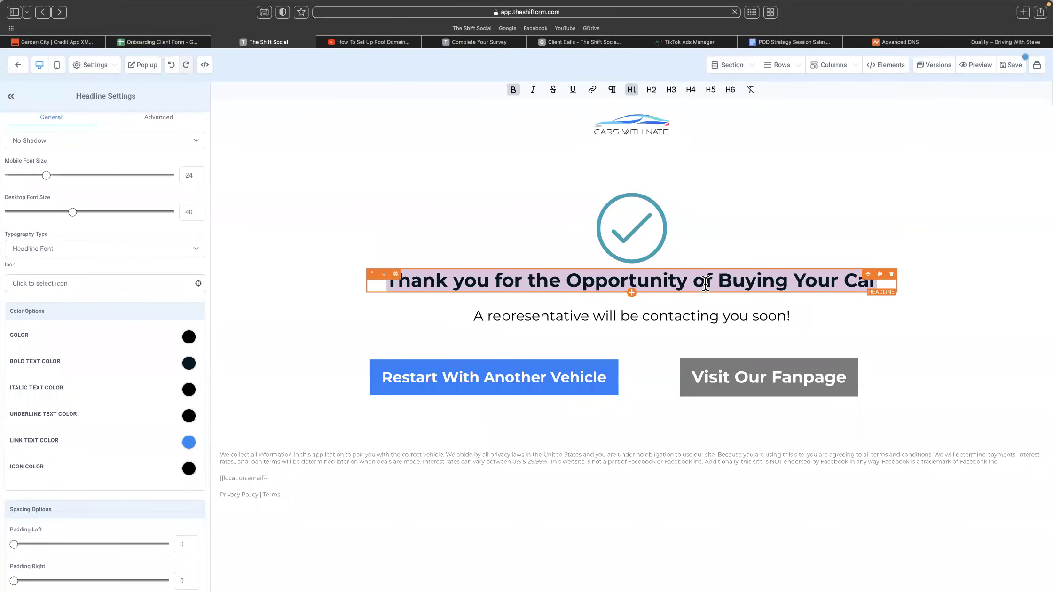
pyautogui.press('BackSpace')
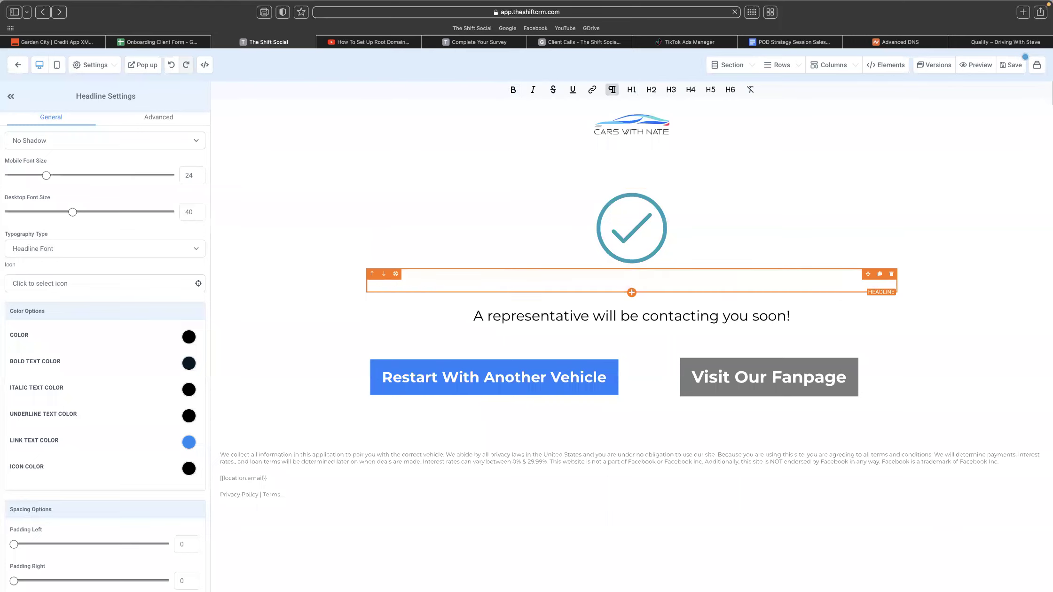
# - Enter "You're Pre-Approved!" as the headline under the checkmark image and make the text bold
pyautogui.write("You're Pre-Approved!")
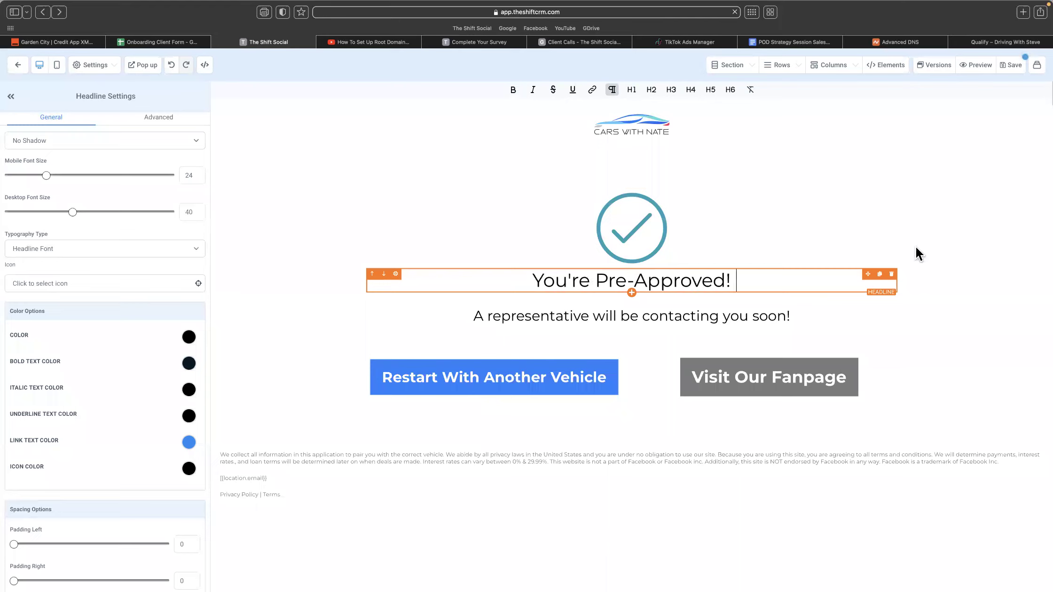
pyautogui.moveTo(745, 278); pyautogui.dragTo(458, 252)
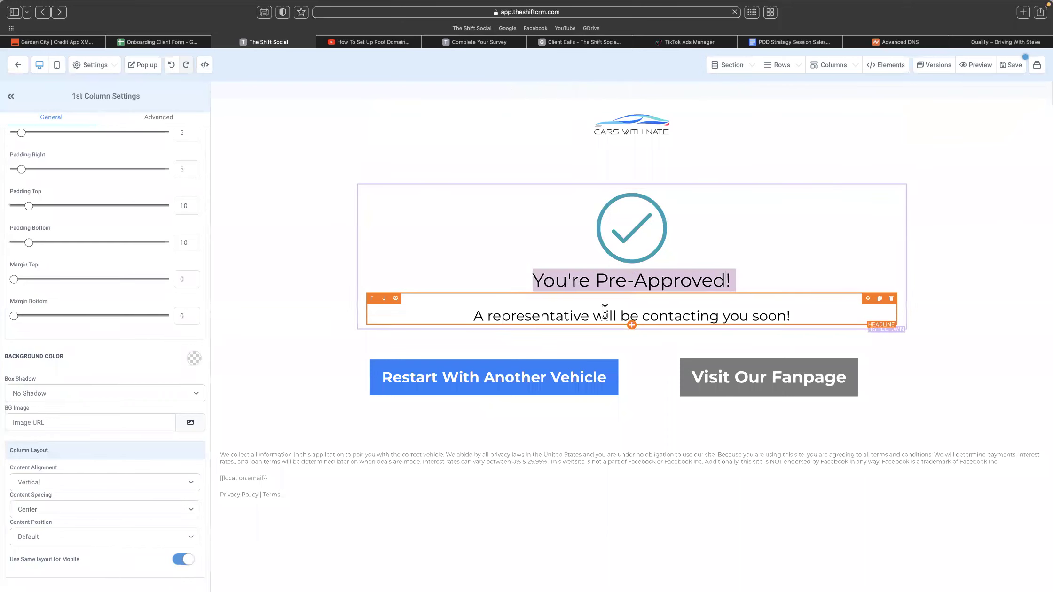
pyautogui.scroll(2, 609, 275)
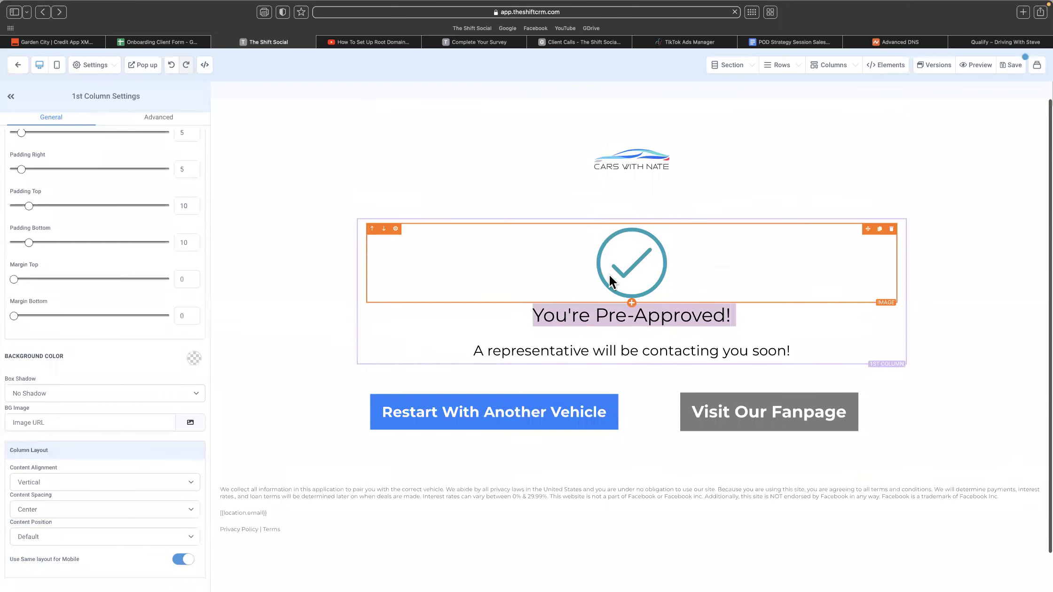
pyautogui.scroll(-1, 609, 274)
pyautogui.click(573, 305)
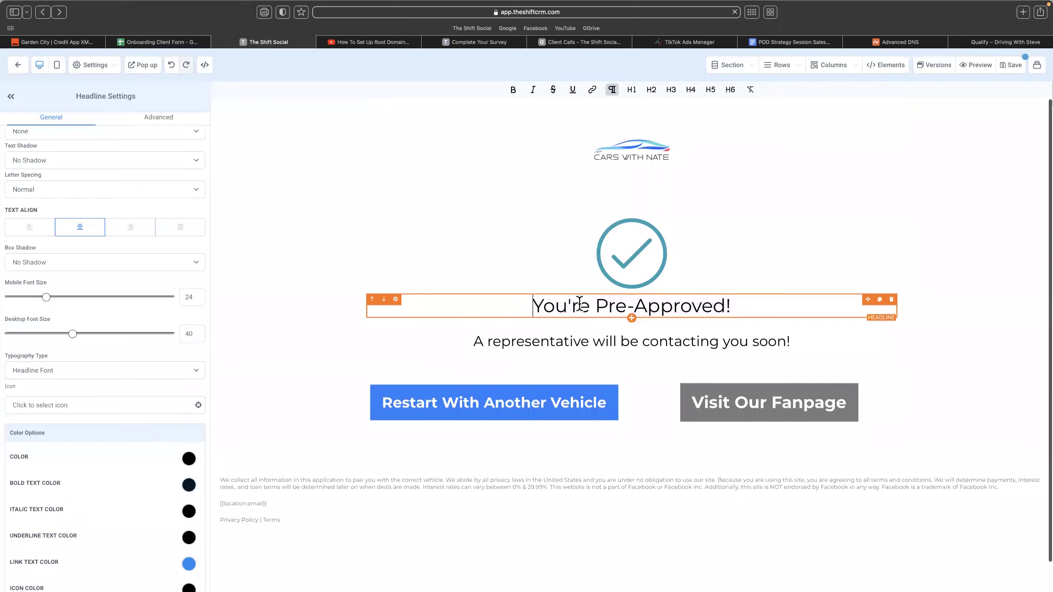
pyautogui.moveTo(533, 306); pyautogui.dragTo(700, 271)
pyautogui.click(513, 90)
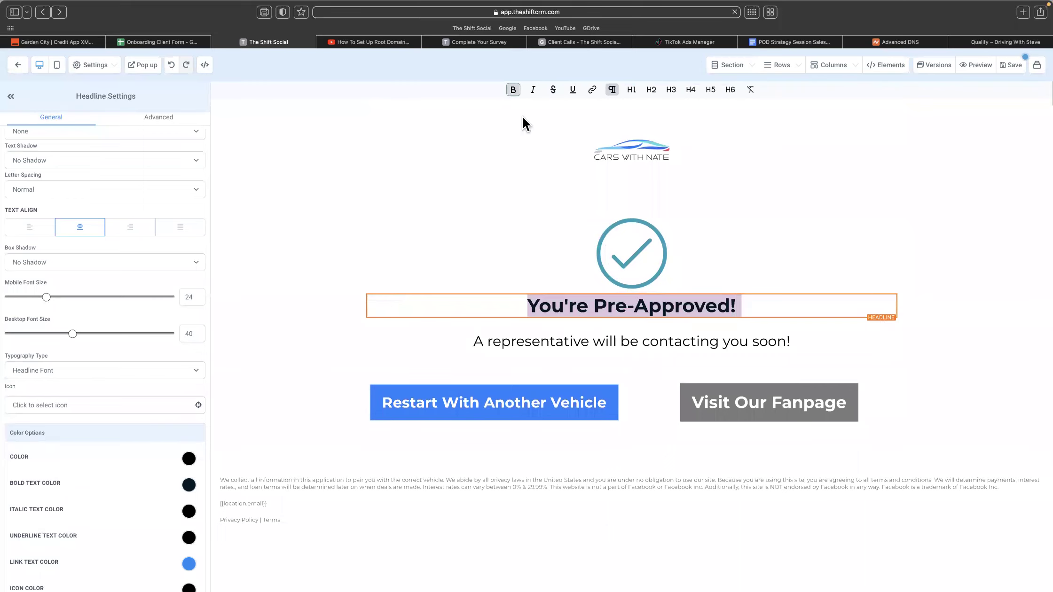
pyautogui.click(748, 305)
pyautogui.moveTo(748, 304); pyautogui.dragTo(526, 294)
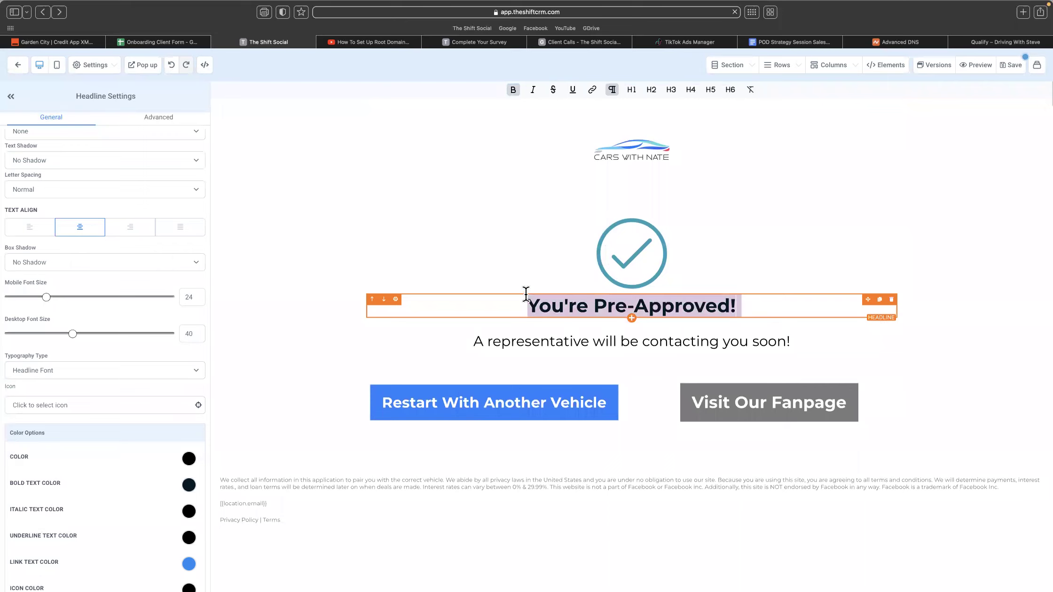
pyautogui.click(534, 92)
pyautogui.click(533, 89)
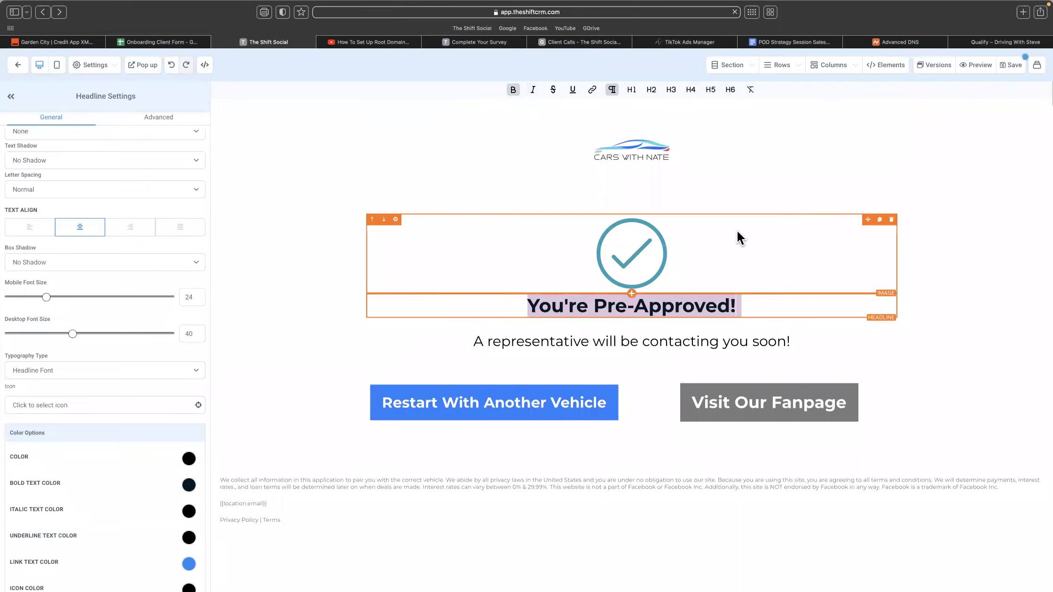
pyautogui.click(760, 310)
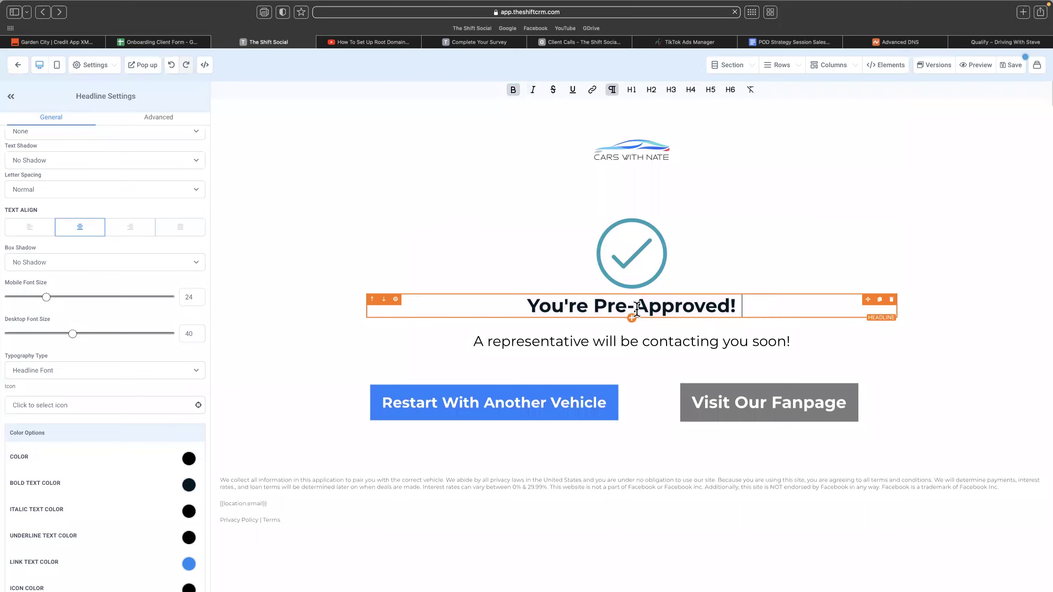
# - Move the bold headline and the line about a representative above the checkmark image
pyautogui.click(372, 299)
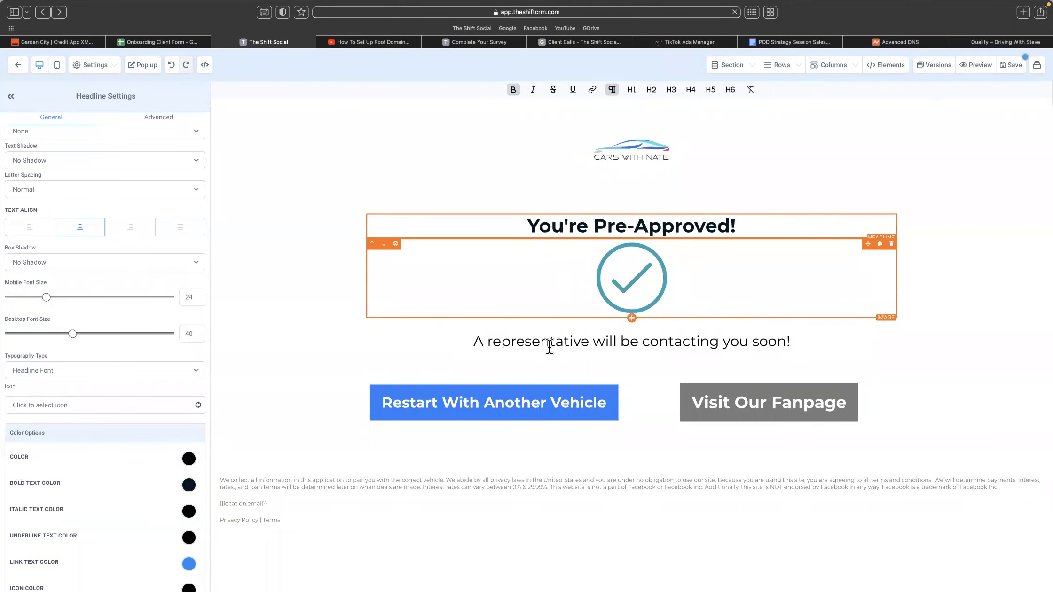
pyautogui.click(525, 335)
pyautogui.click(372, 324)
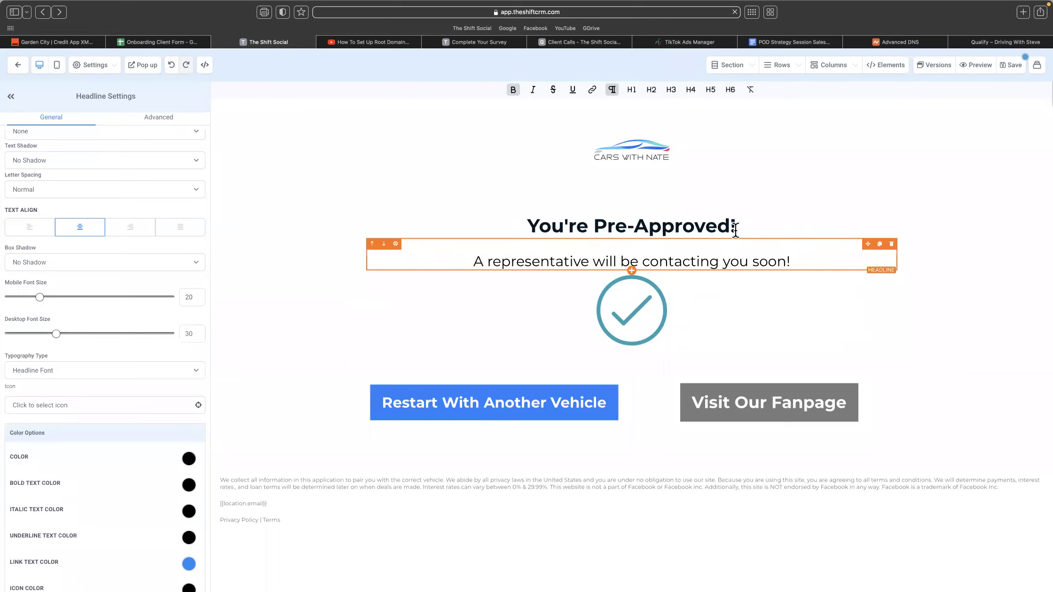
# - Add "Congrats, " in front of "You're Pre-Approved!" in the headline
pyautogui.click(531, 226)
pyautogui.write('Congrats')
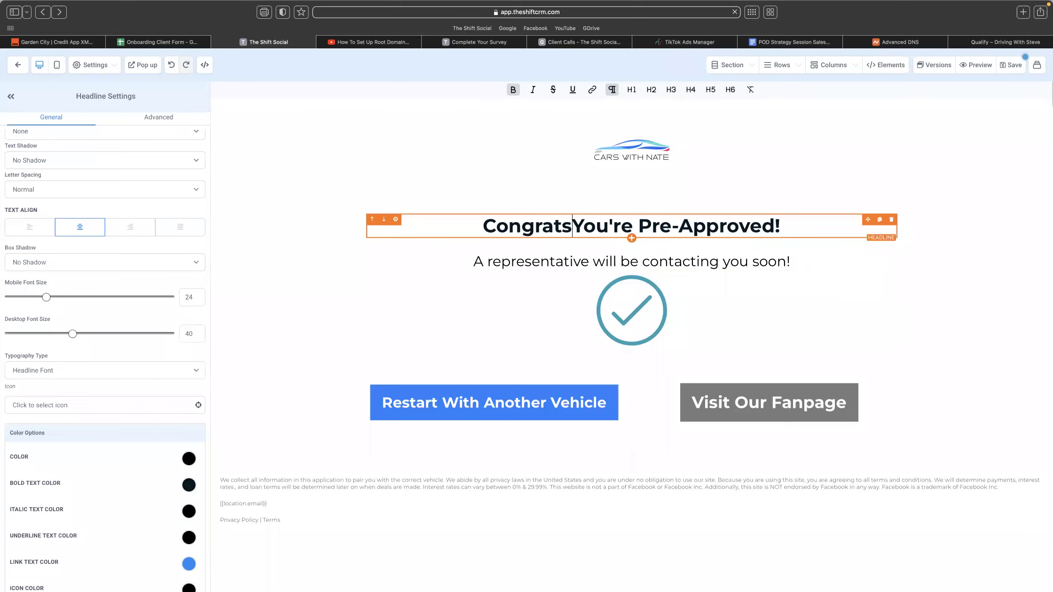
pyautogui.write(',')
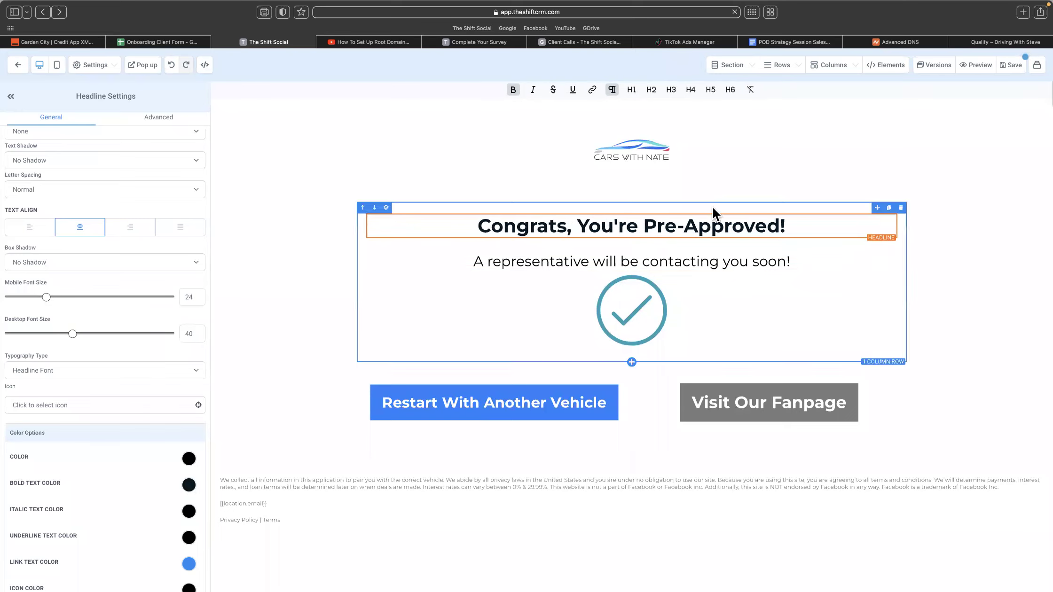
# - Clear the subheading below the headline and check the example qualification page before returning to the page editor
pyautogui.click(824, 262)
pyautogui.moveTo(824, 262); pyautogui.dragTo(537, 248)
pyautogui.press('BackSpace')
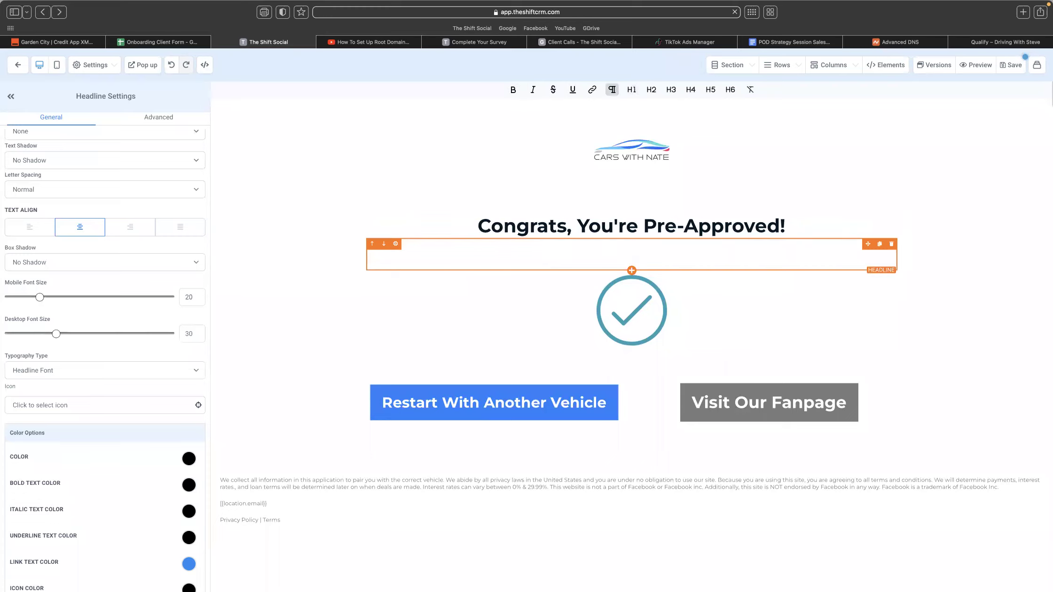
pyautogui.click(984, 41)
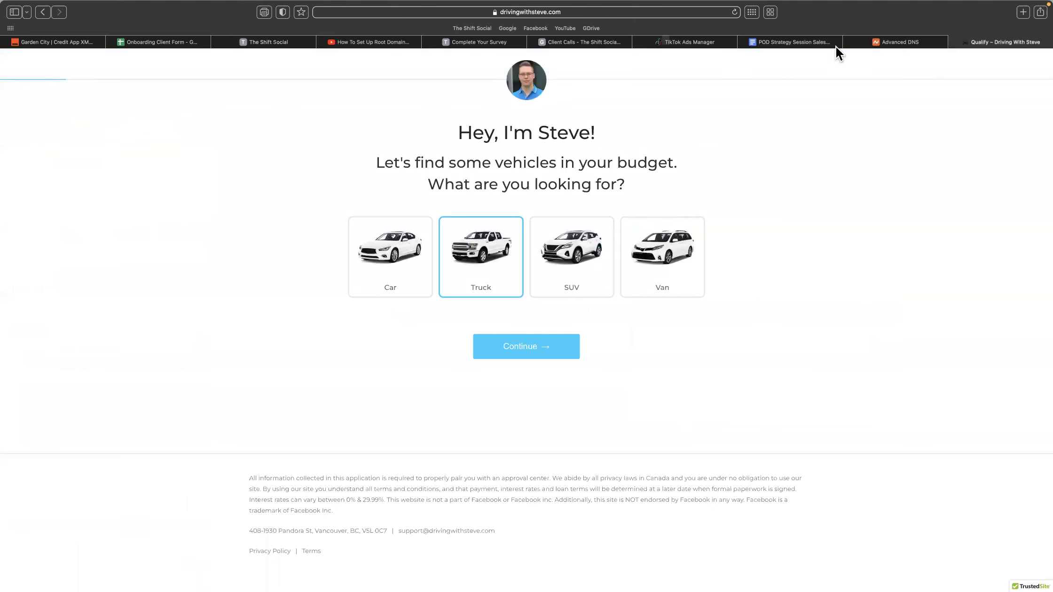
pyautogui.click(565, 43)
pyautogui.click(463, 40)
pyautogui.click(270, 41)
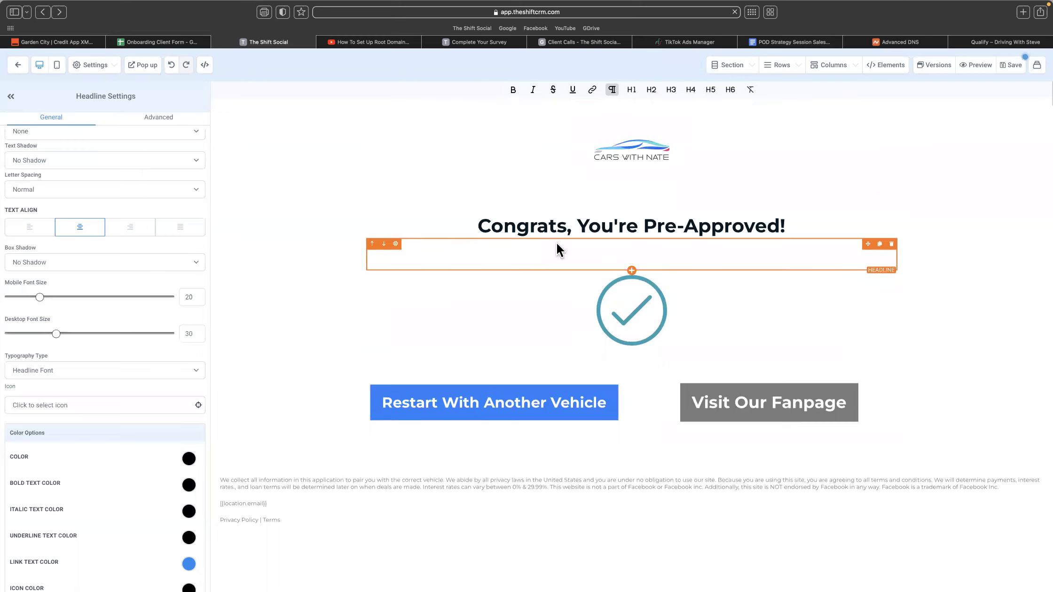
# - Write "We will reach out soon and text you some options we have available" in the empty subheading
pyautogui.write('We will reach out soon to')
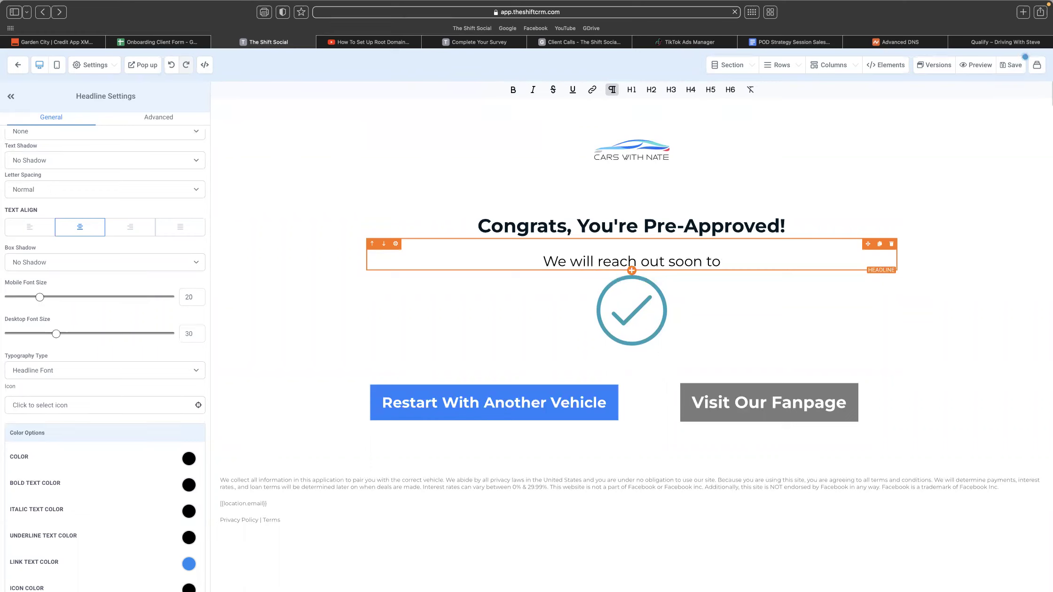
pyautogui.press('BackSpace')
pyautogui.press('BackSpace')
pyautogui.write('and te')
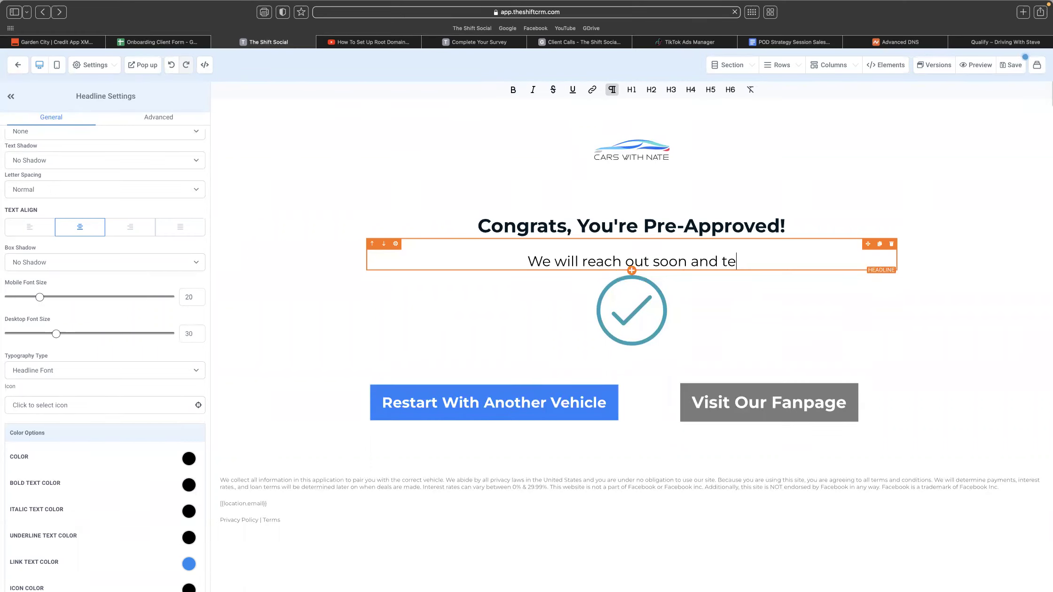
pyautogui.write('xt you some optio')
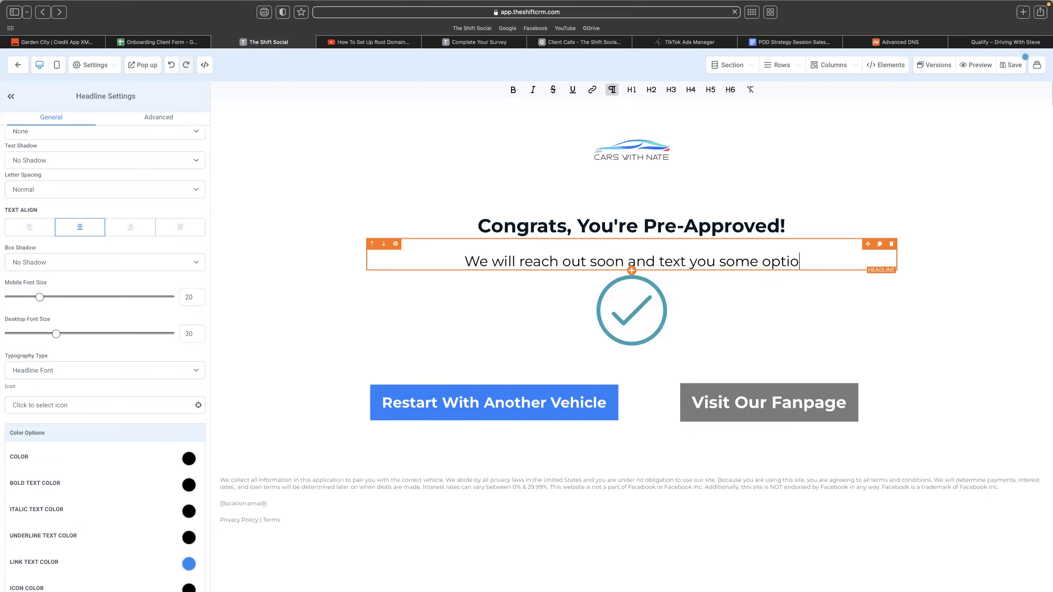
pyautogui.write('ns we have availbale')
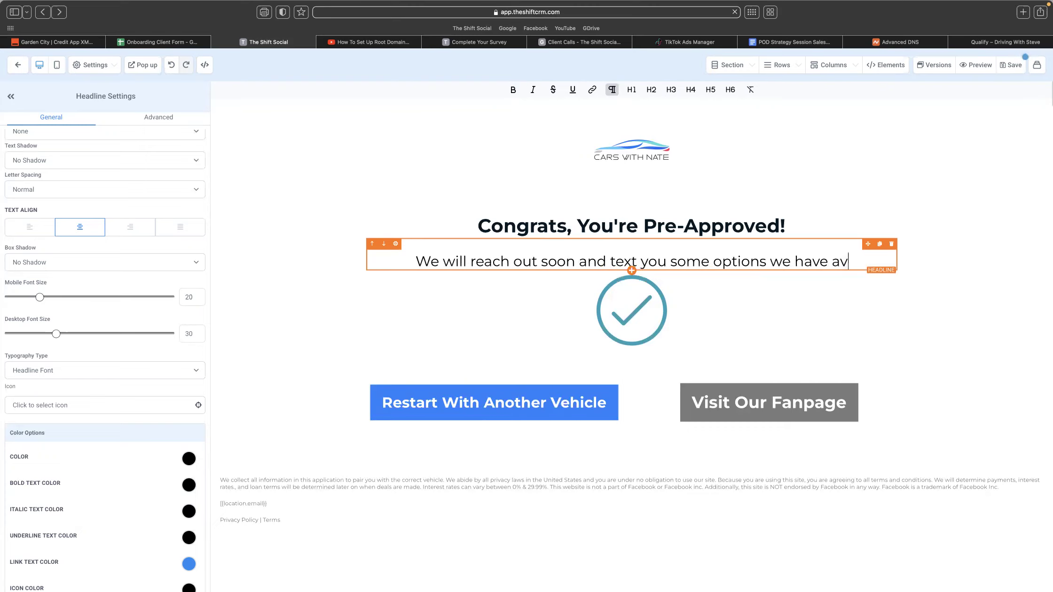
pyautogui.press('BackSpace')
pyautogui.write('.')
pyautogui.press('BackSpace')
pyautogui.press('BackSpace')
# - Extend the subheading with ", If you submitted your landline please email *Location Email"
pyautogui.write(', If you submitted y')
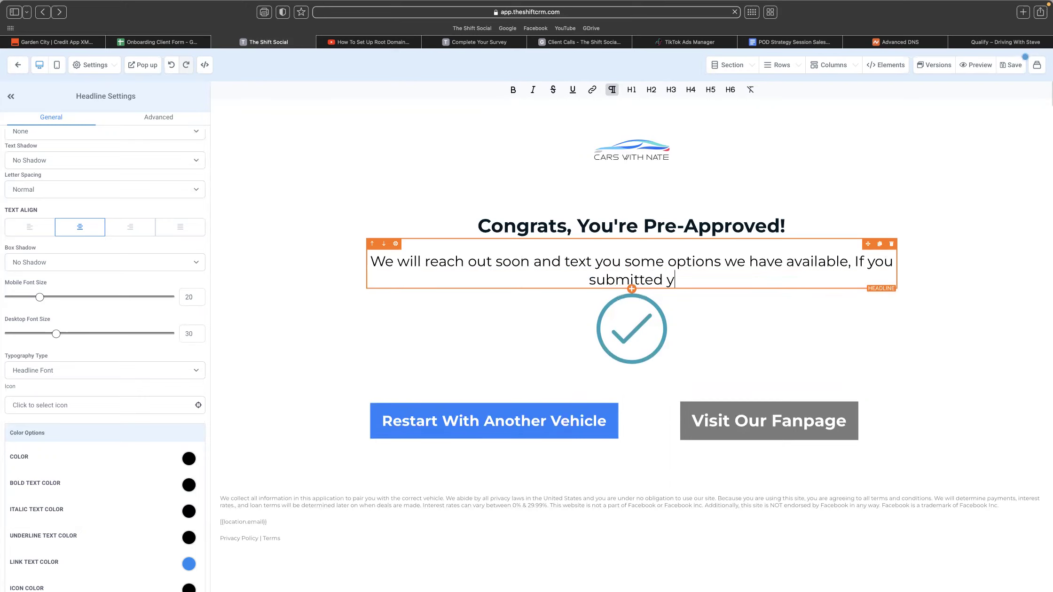
pyautogui.write('our klan')
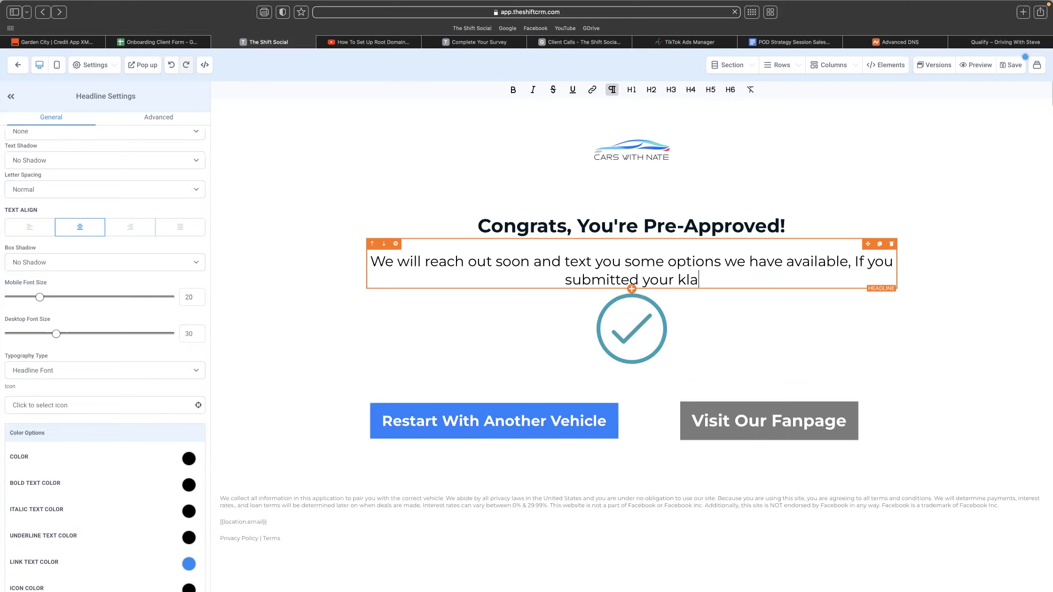
pyautogui.press('BackSpace')
pyautogui.press('BackSpace')
pyautogui.press('BackSpace')
pyautogui.press('BackSpace')
pyautogui.write('landl')
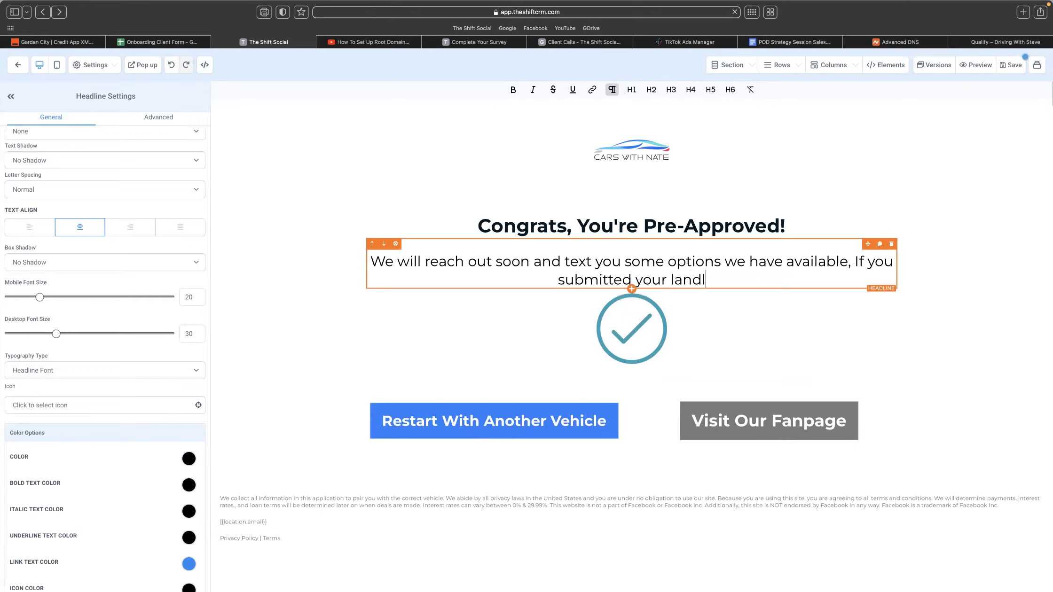
pyautogui.write('ine please email ')
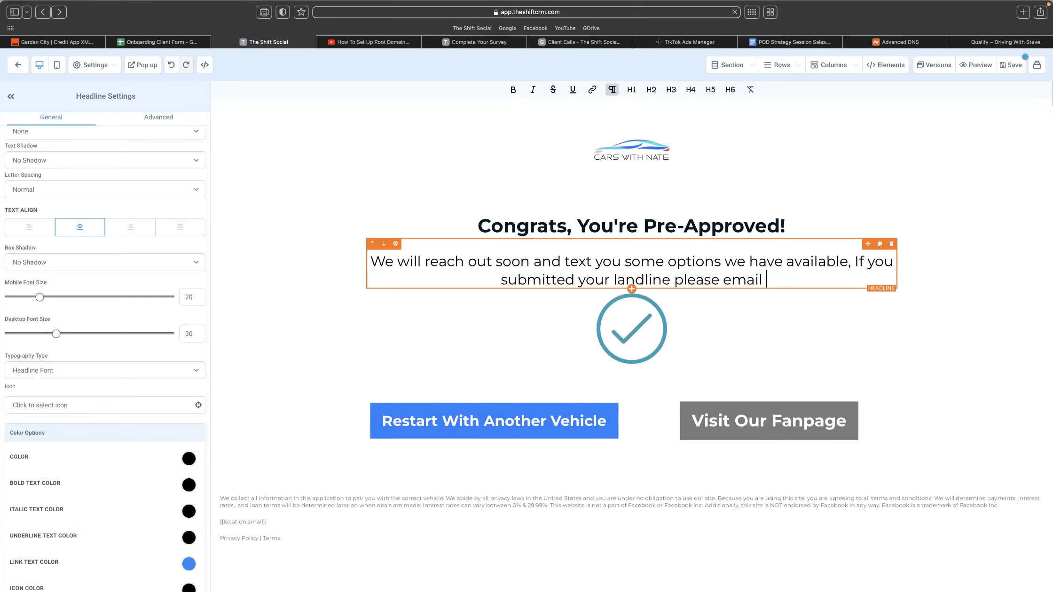
pyautogui.write('*Loca')
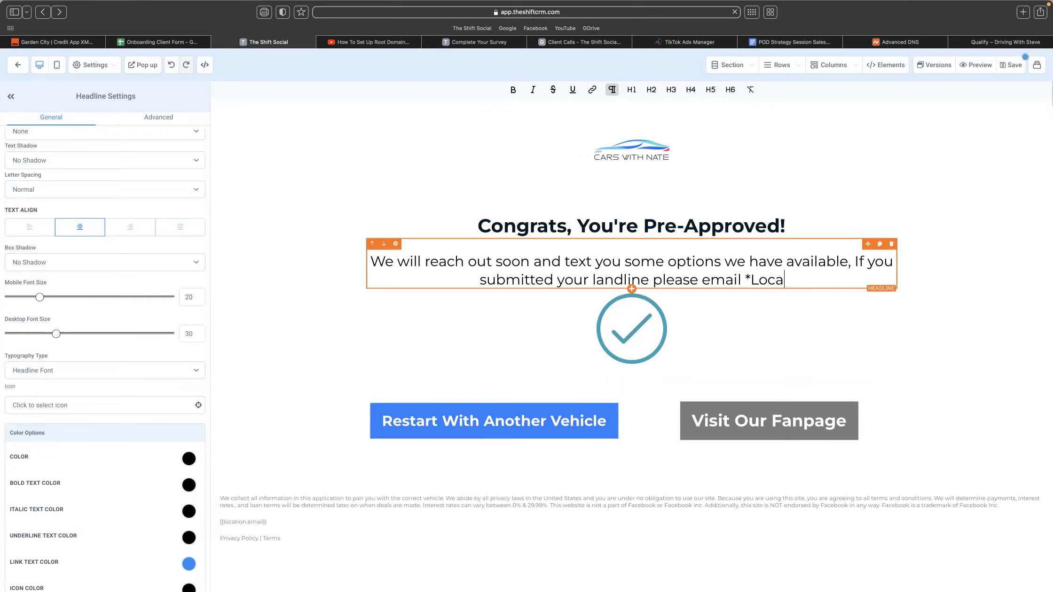
pyautogui.write('tion Email')
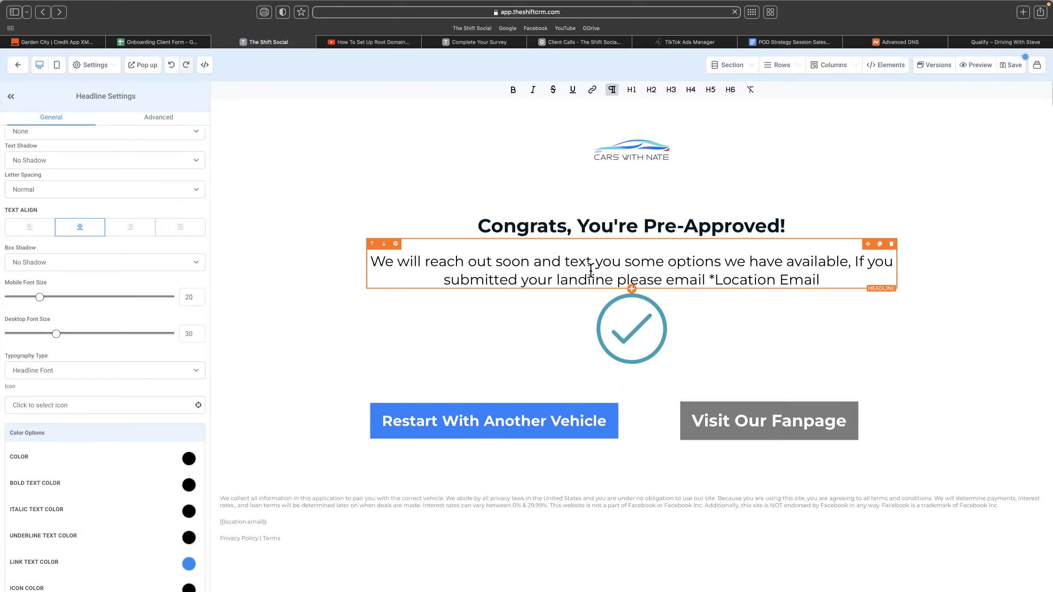
# - Add "To continue The Process," to the subheading as a separate line after one blank line
pyautogui.press('Return')
pyautogui.press('Return')
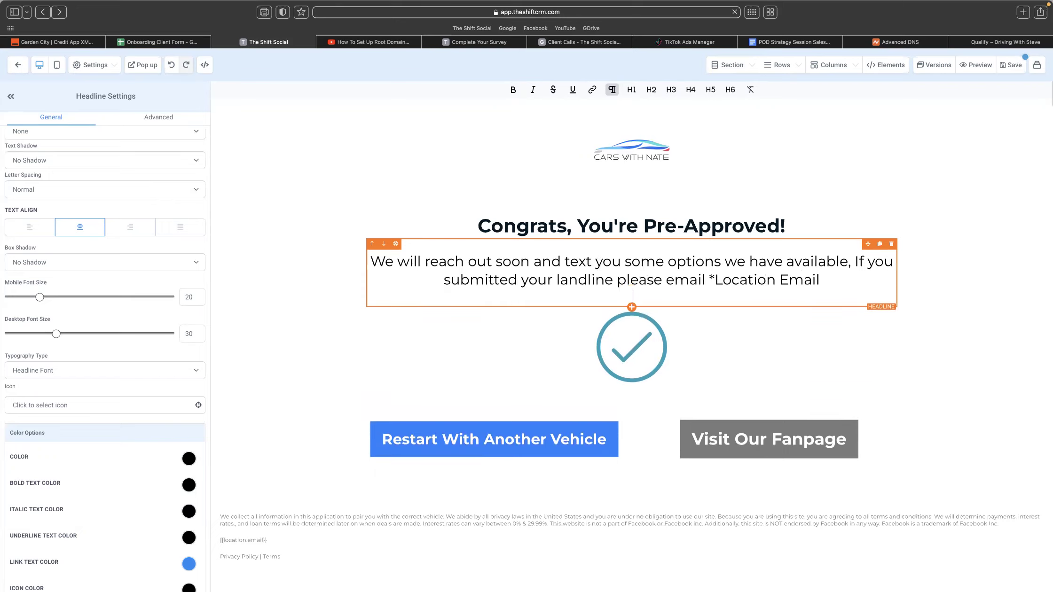
pyautogui.write('nton')
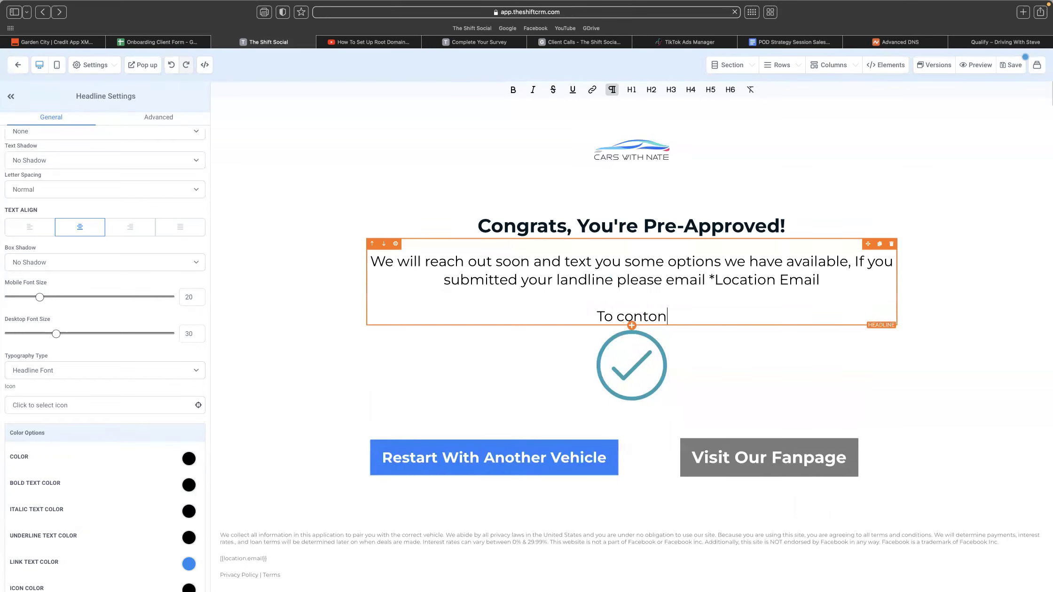
pyautogui.press('BackSpace')
pyautogui.press('BackSpace')
pyautogui.write('in')
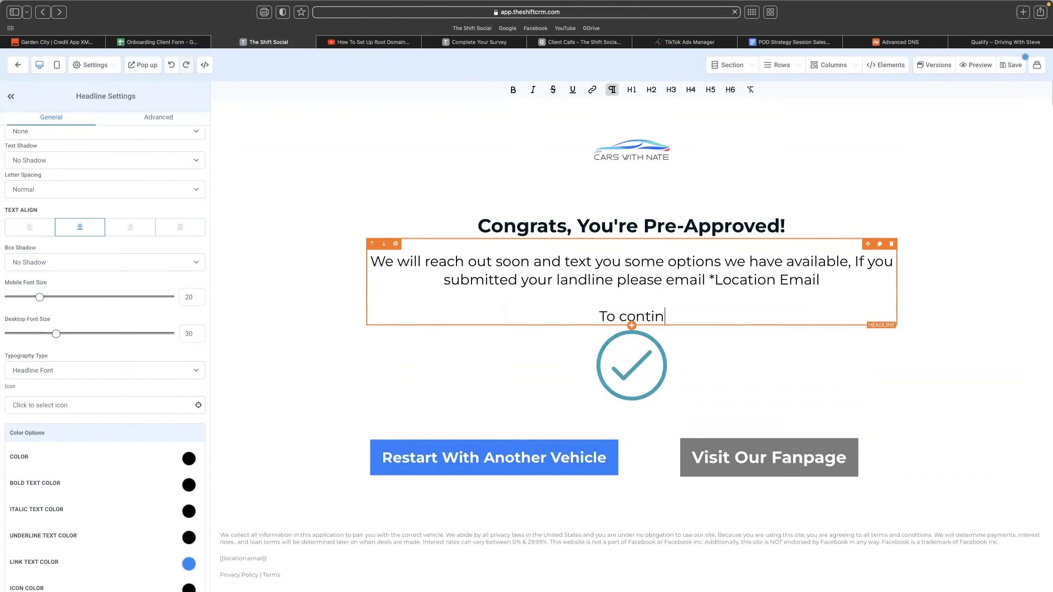
pyautogui.write('ue The Process,')
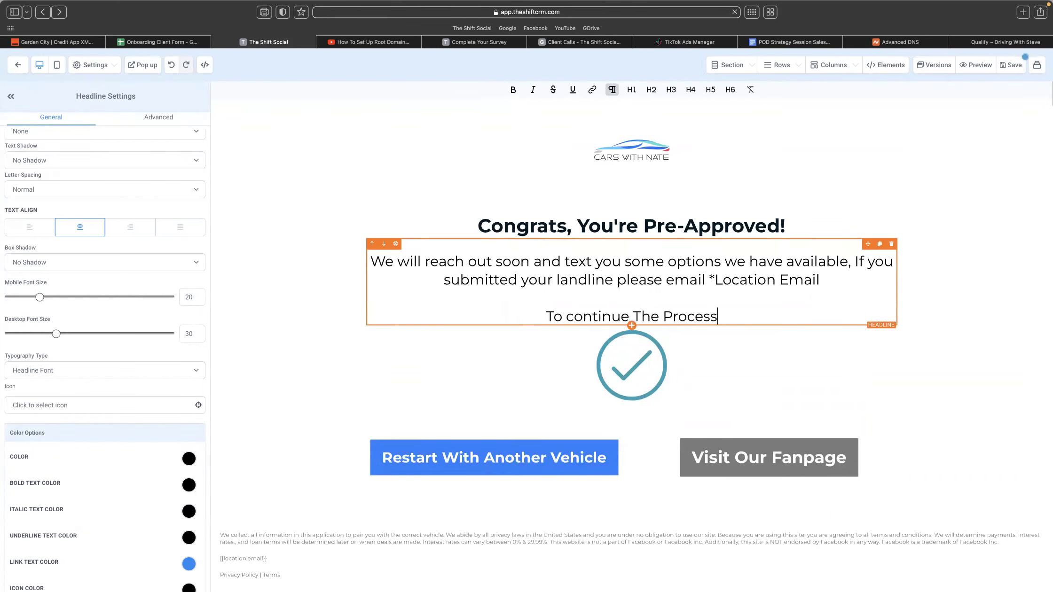
# - Reorder the elements so the checkmark image sits above the "Congrats" headline and the subheading
pyautogui.click(573, 356)
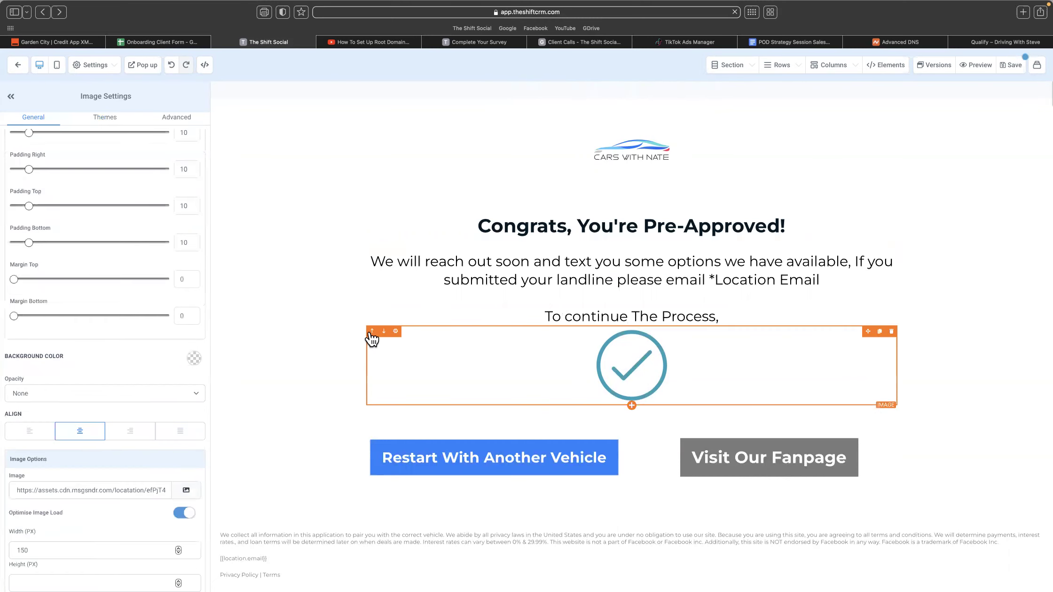
pyautogui.click(372, 331)
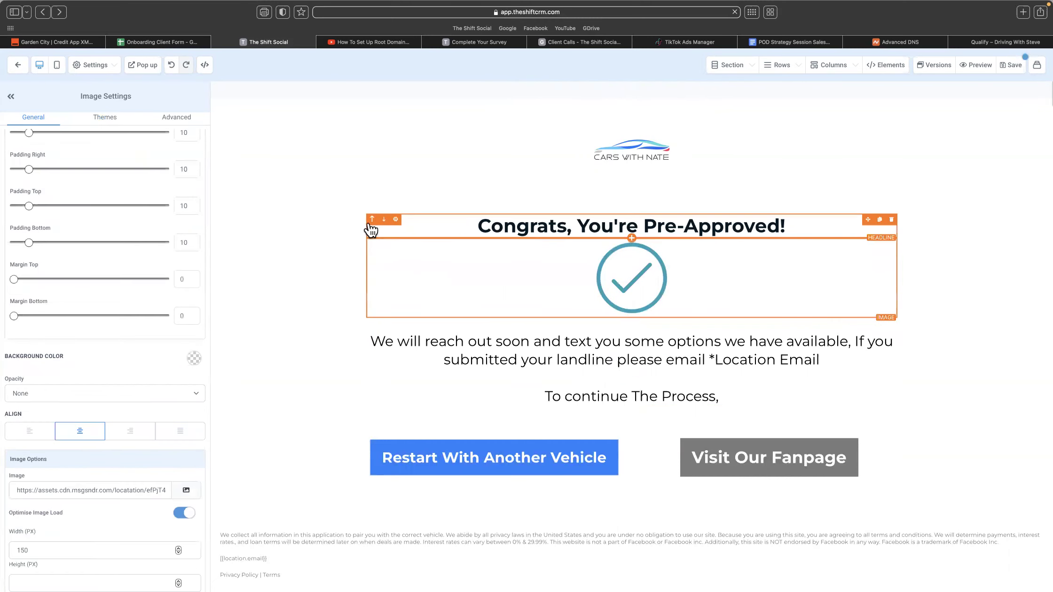
pyautogui.click(372, 228)
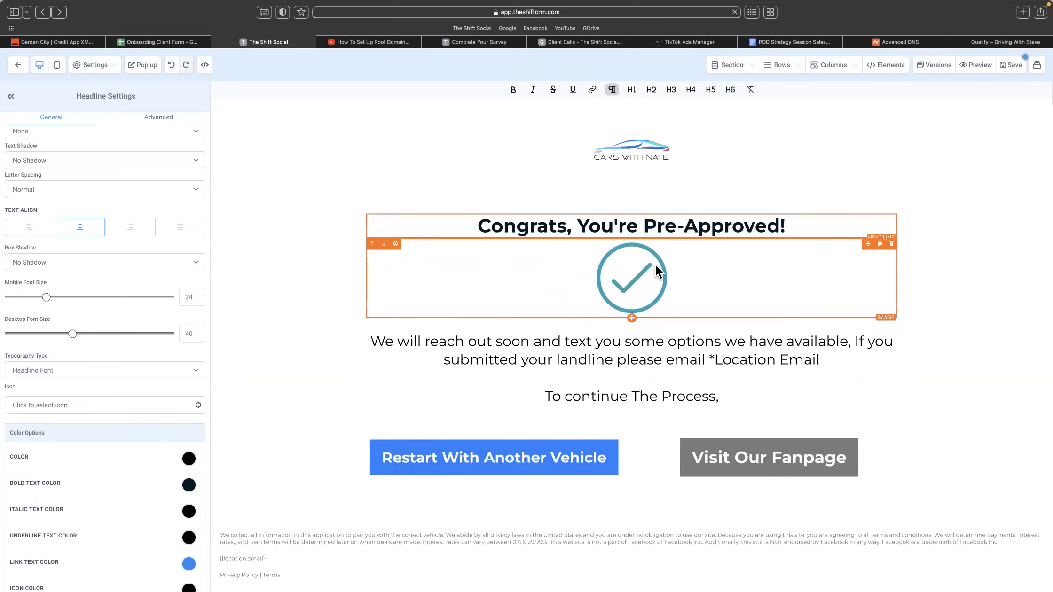
pyautogui.click(752, 258)
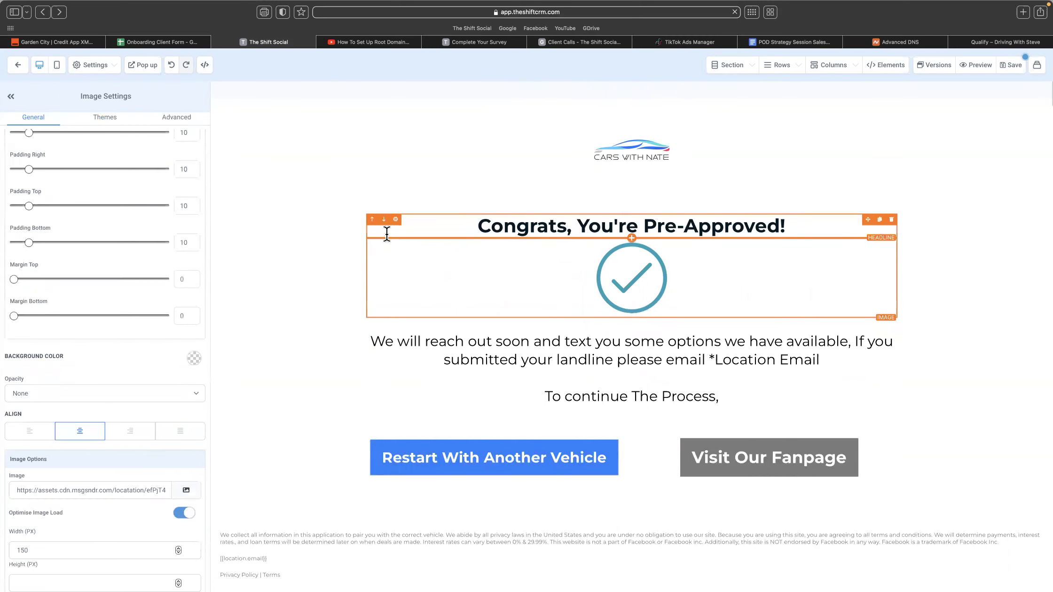
pyautogui.click(384, 221)
# - Delete the Cars With Nate logo image above the checkmark
pyautogui.click(610, 186)
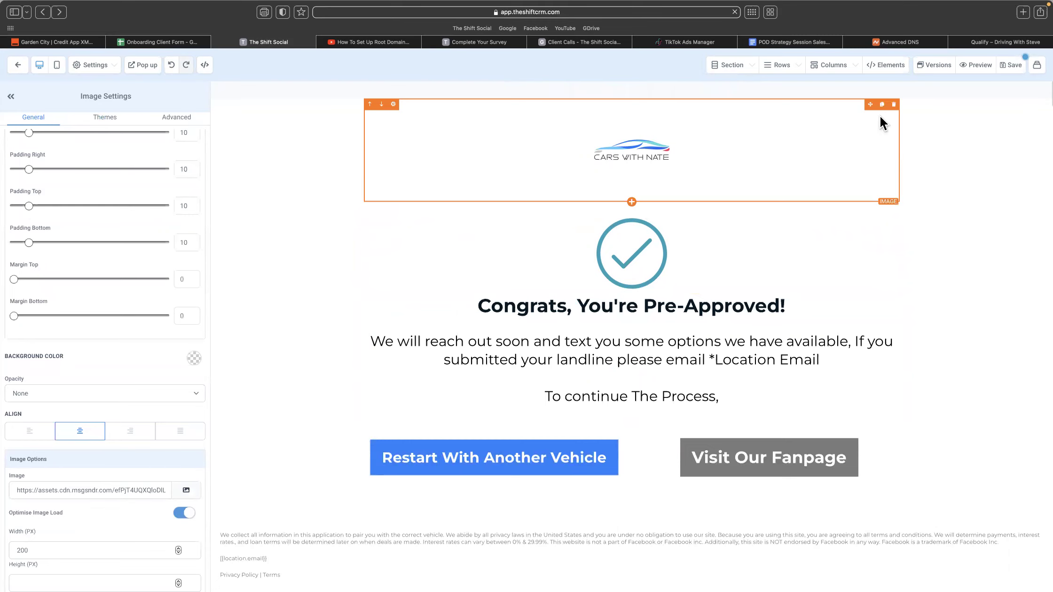
pyautogui.click(894, 104)
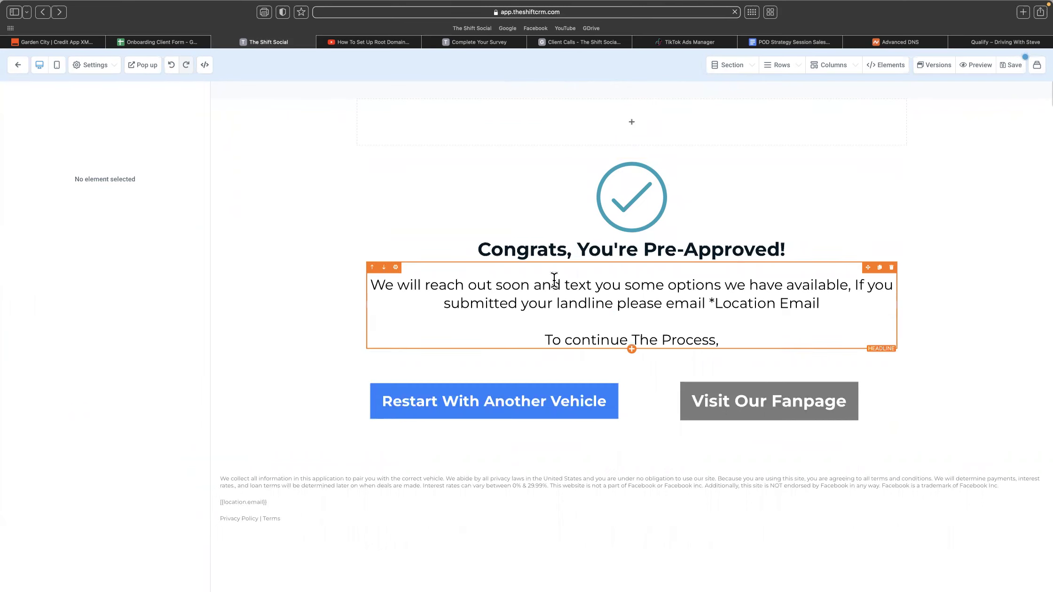
# - Set the subheading's desktop font size to 24 and reword its last line to "To continue the process, book a time to come in for a test-drive/"
pyautogui.click(613, 300)
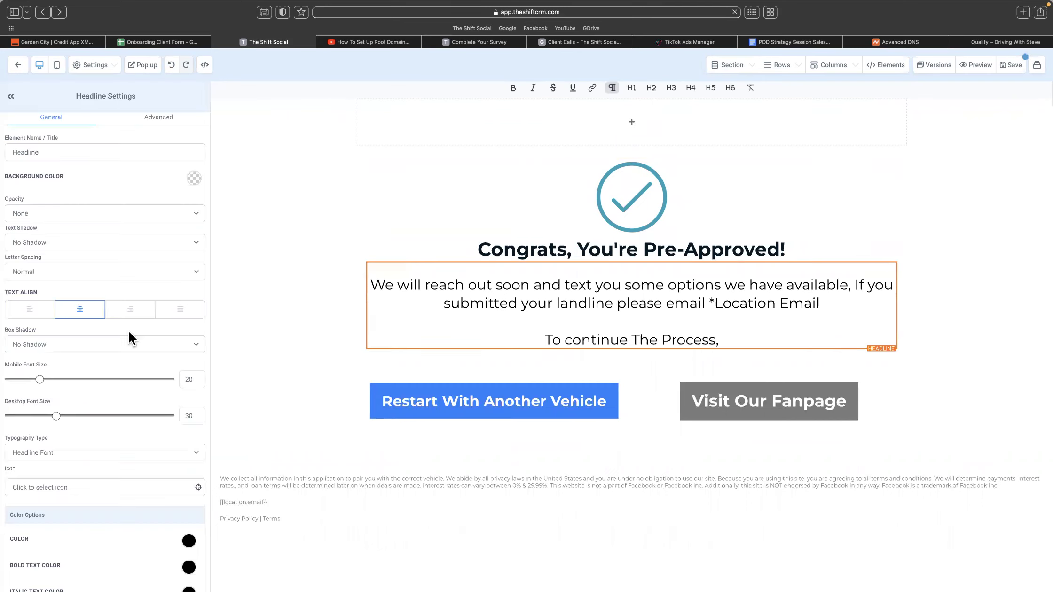
pyautogui.moveTo(55, 413); pyautogui.dragTo(46, 416)
pyautogui.click(571, 299)
pyautogui.moveTo(714, 325); pyautogui.dragTo(634, 326)
pyautogui.write('the p')
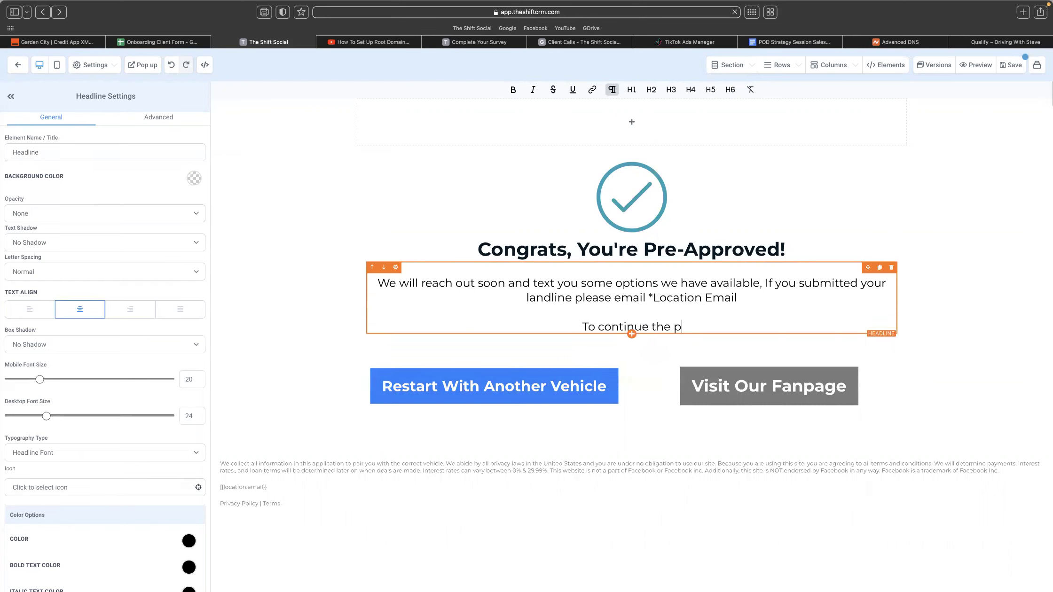
pyautogui.write('rocess, b')
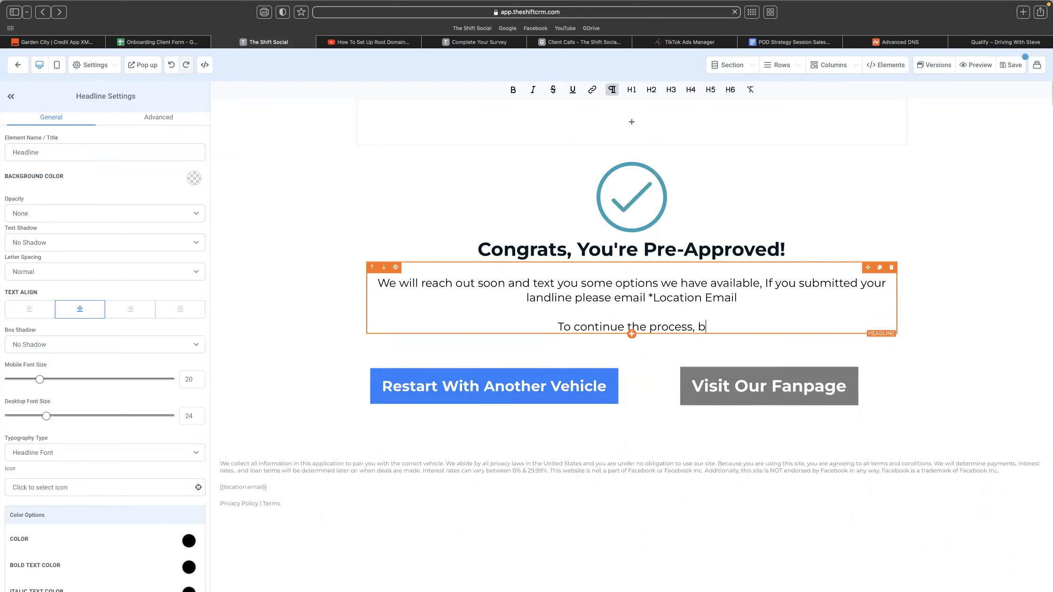
pyautogui.write('ook a ti')
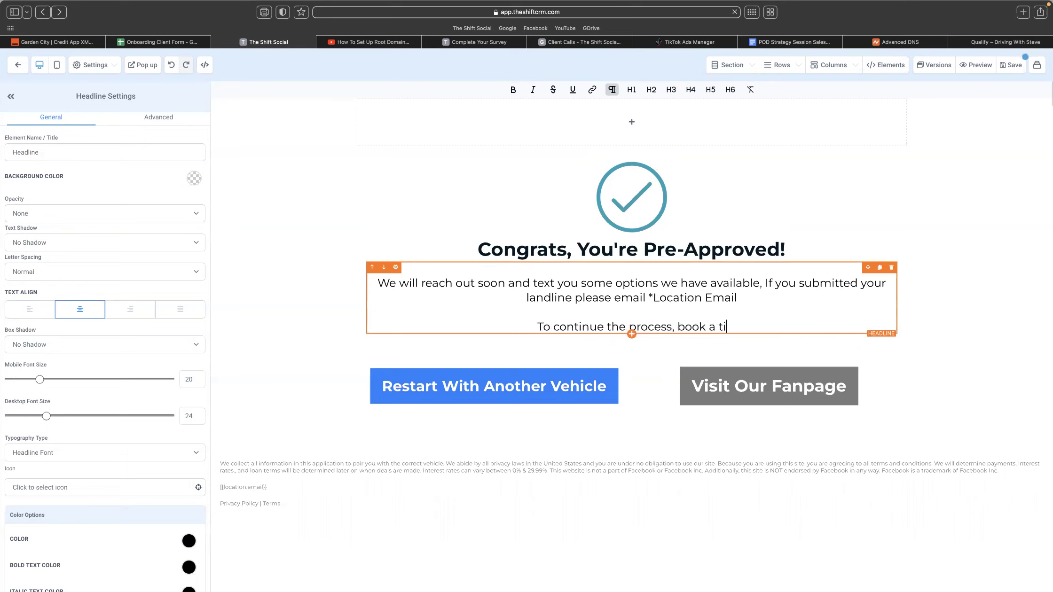
pyautogui.write('me to come in for a ')
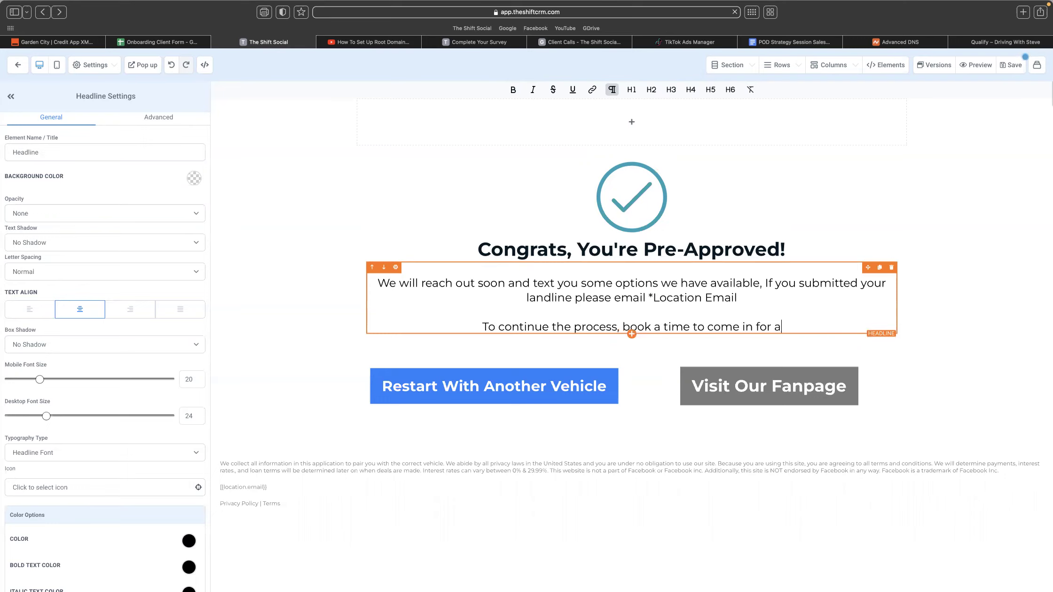
pyautogui.write('tets')
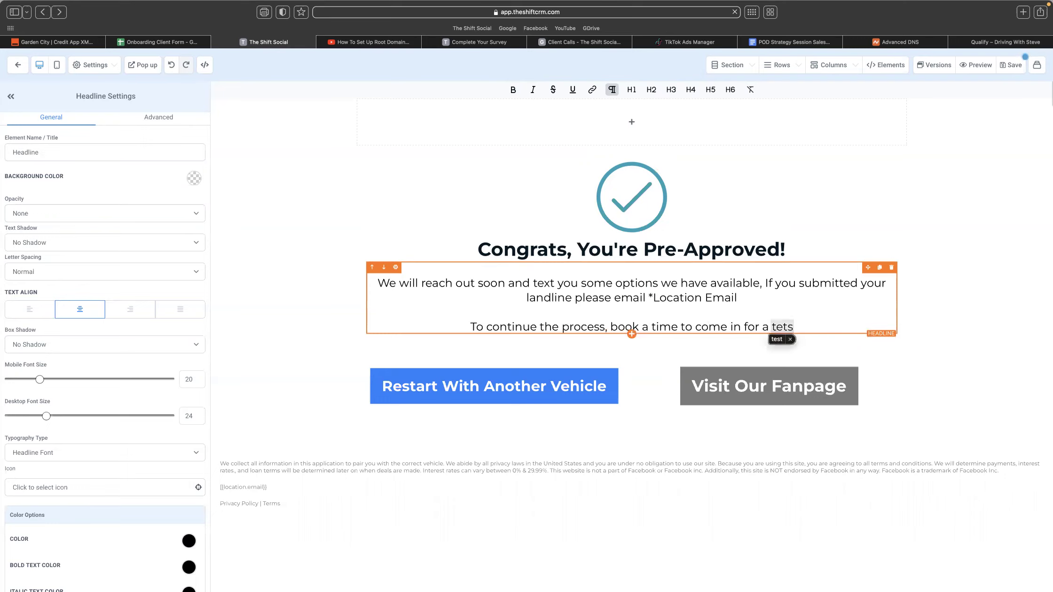
pyautogui.press('space')
pyautogui.press('BackSpace')
pyautogui.write('-d')
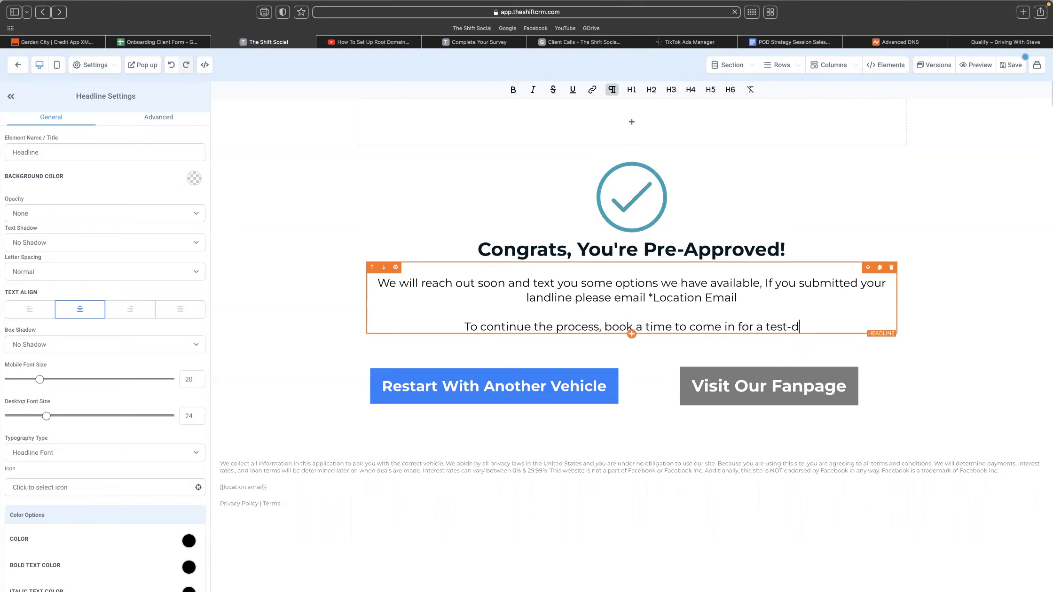
pyautogui.write('rive/')
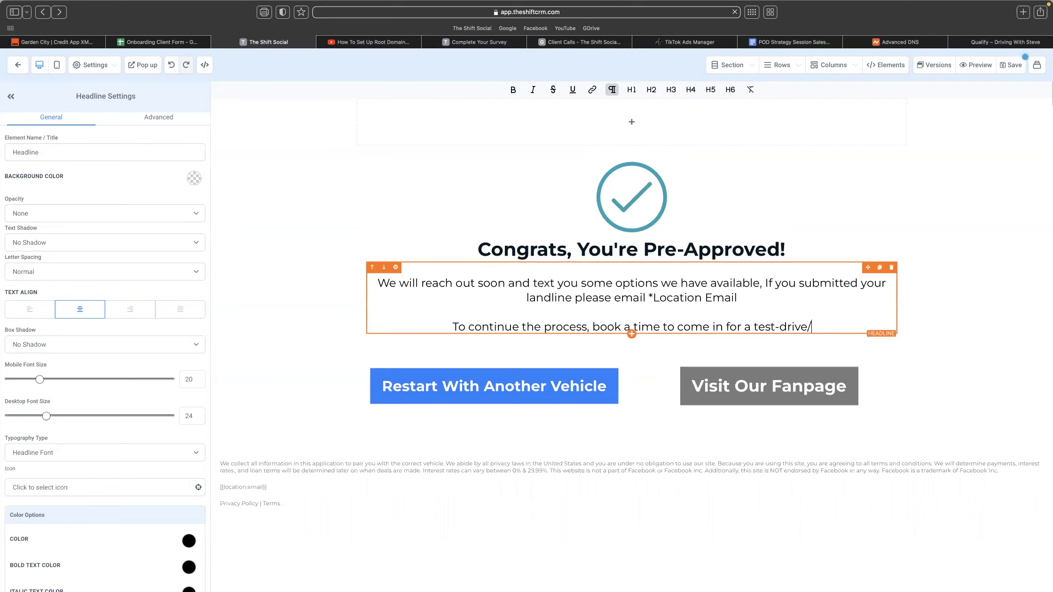
# - Complete the subheading's last line with "consultation now and receive $500 off that can be used as down payment assistance when you come in!"
pyautogui.write('consultati')
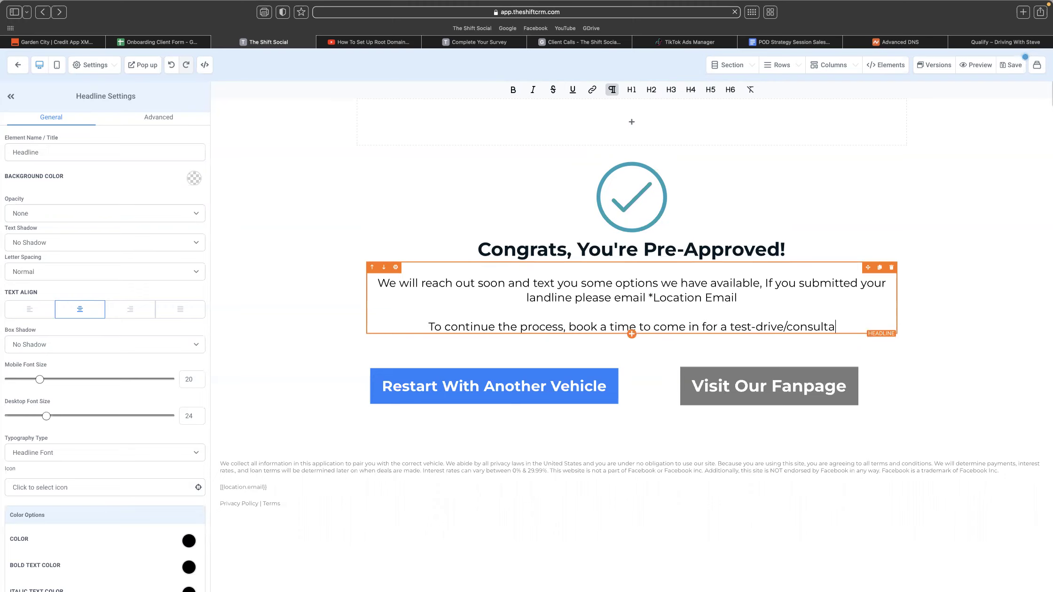
pyautogui.write('on now and re')
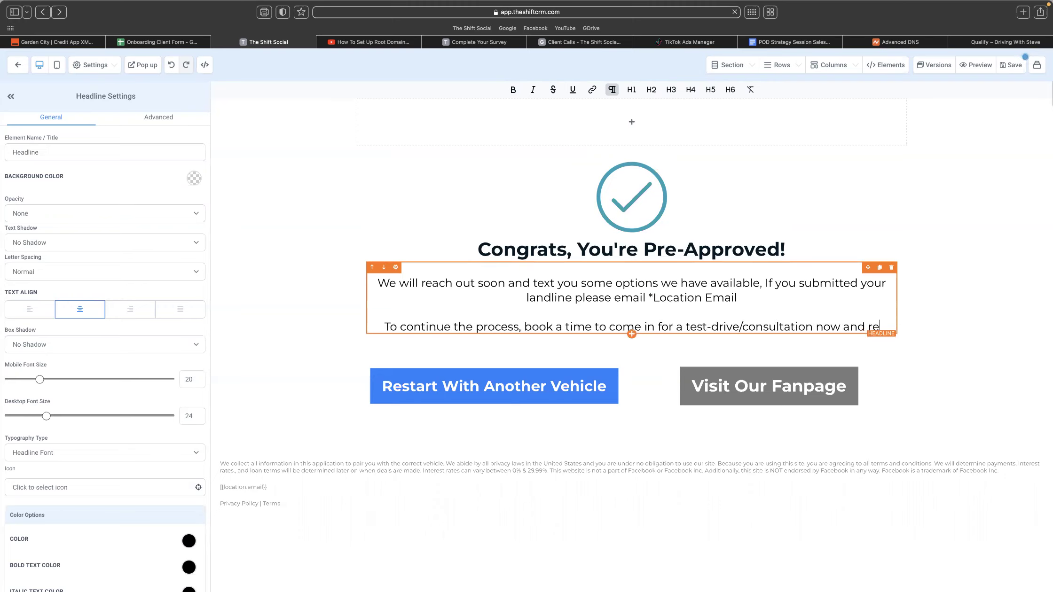
pyautogui.write('cieve')
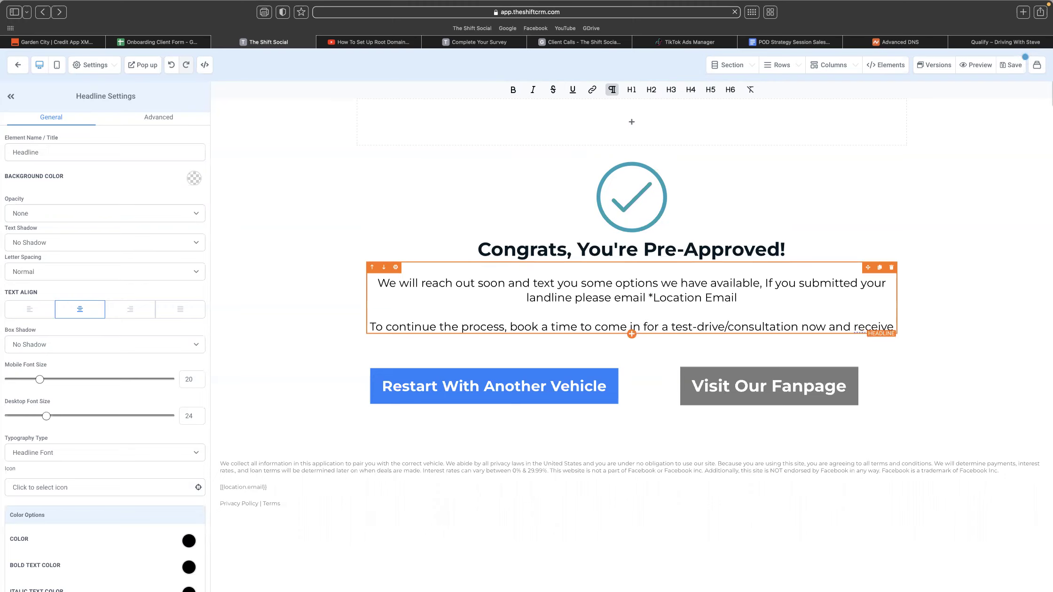
pyautogui.write(' $500 o')
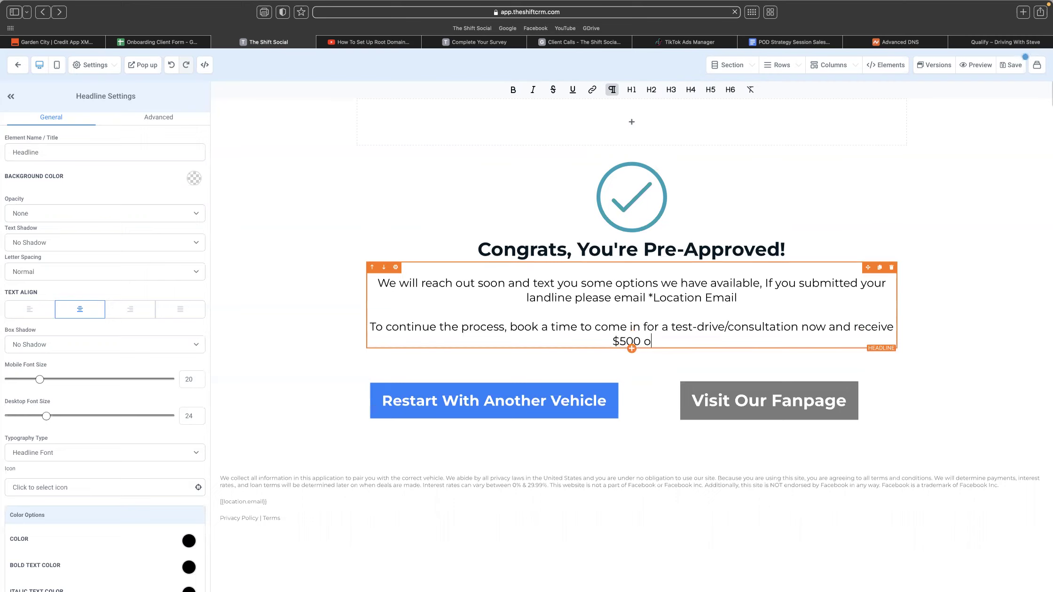
pyautogui.write('ff when you')
pyautogui.press('BackSpace')
pyautogui.press('BackSpace')
pyautogui.press('BackSpace')
pyautogui.press('BackSpace')
pyautogui.press('BackSpace')
pyautogui.press('BackSpace')
pyautogui.press('BackSpace')
pyautogui.press('BackSpace')
pyautogui.write('that can be ')
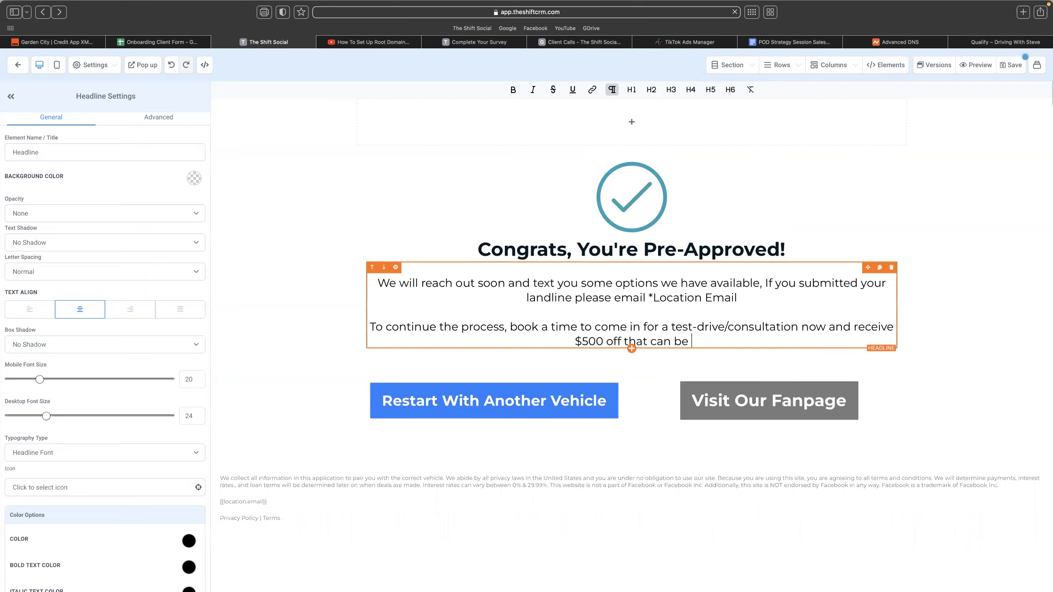
pyautogui.write('used as down paym')
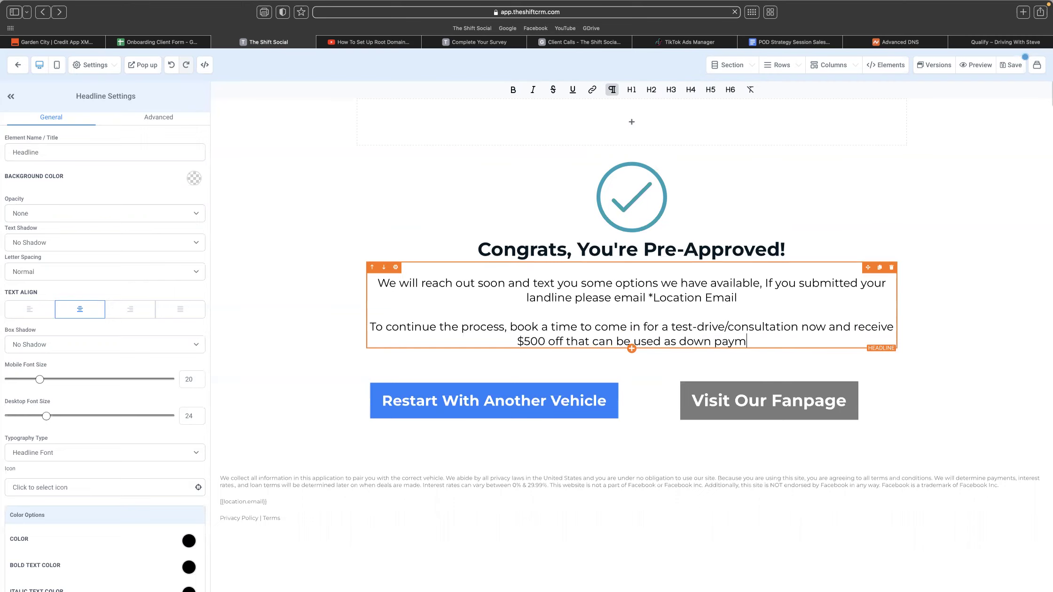
pyautogui.write('ent assistance ')
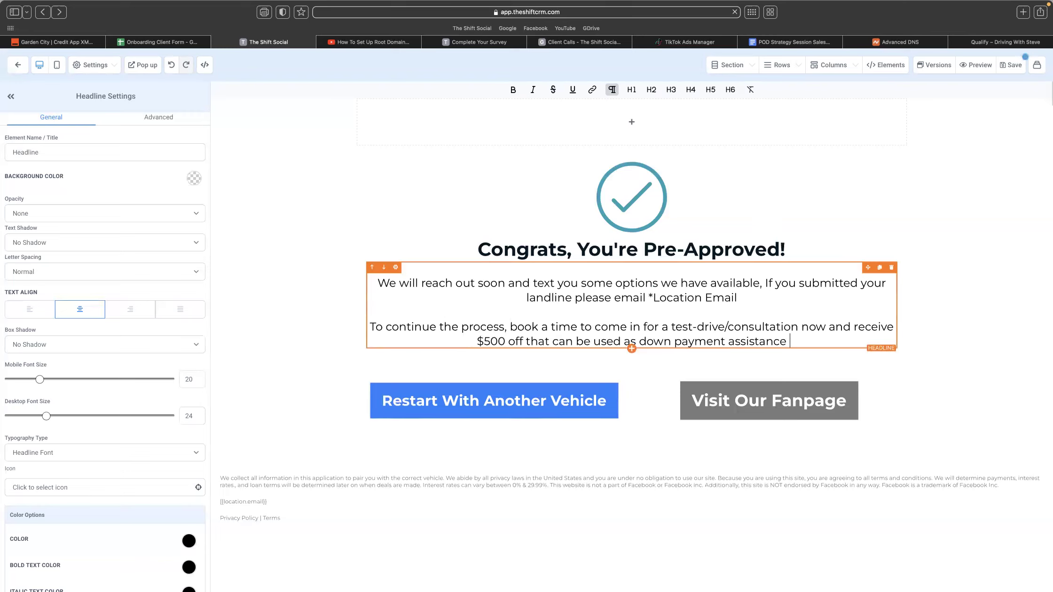
pyautogui.write('when you come in!')
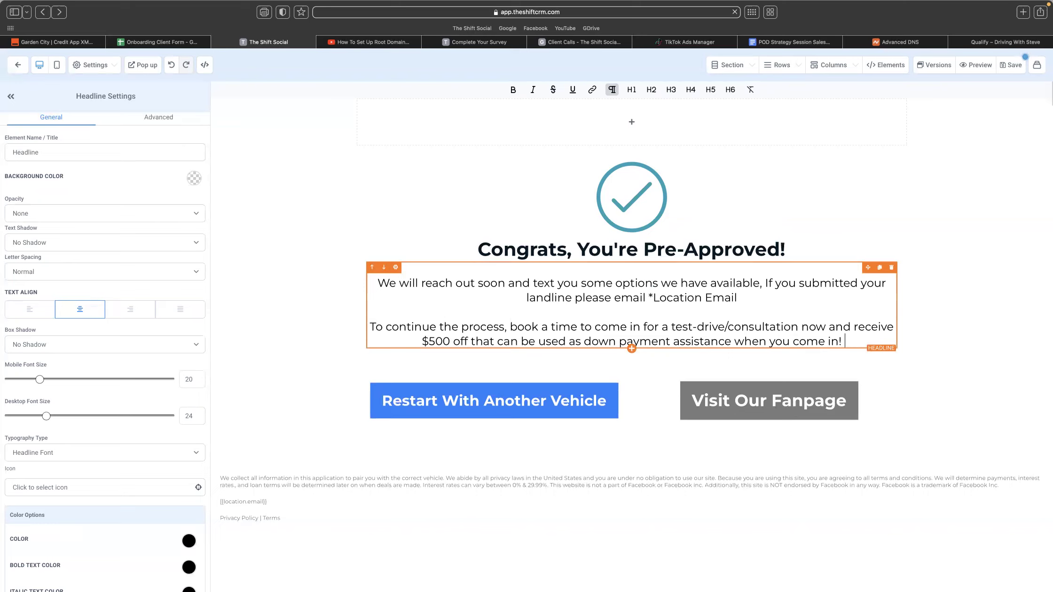
# - Set the top padding to 0 for both the checkmark image and the one-column row that contains it
pyautogui.click(628, 156)
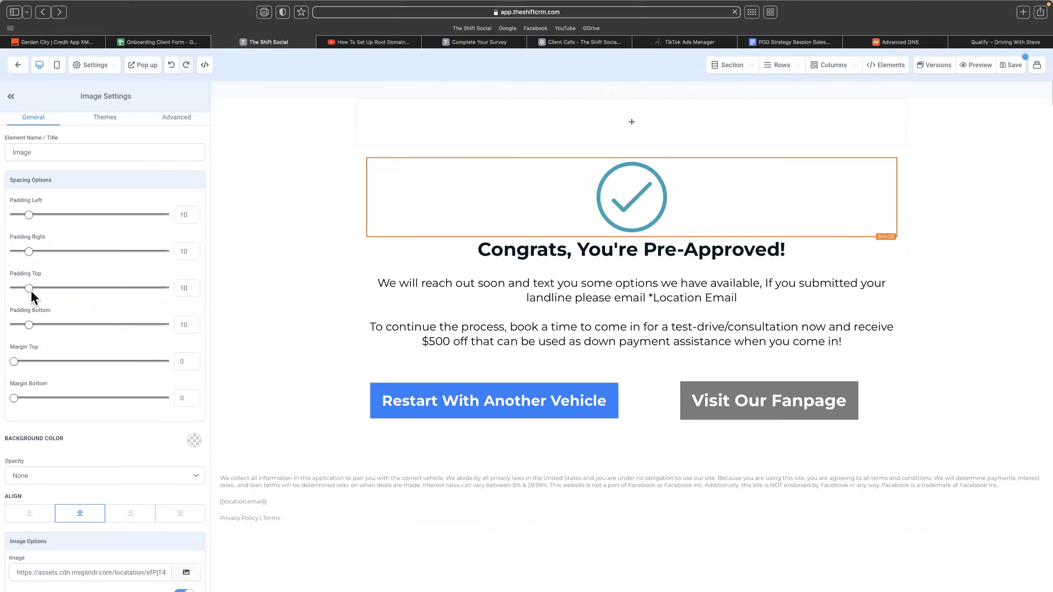
pyautogui.moveTo(4, 288); pyautogui.dragTo(14, 307)
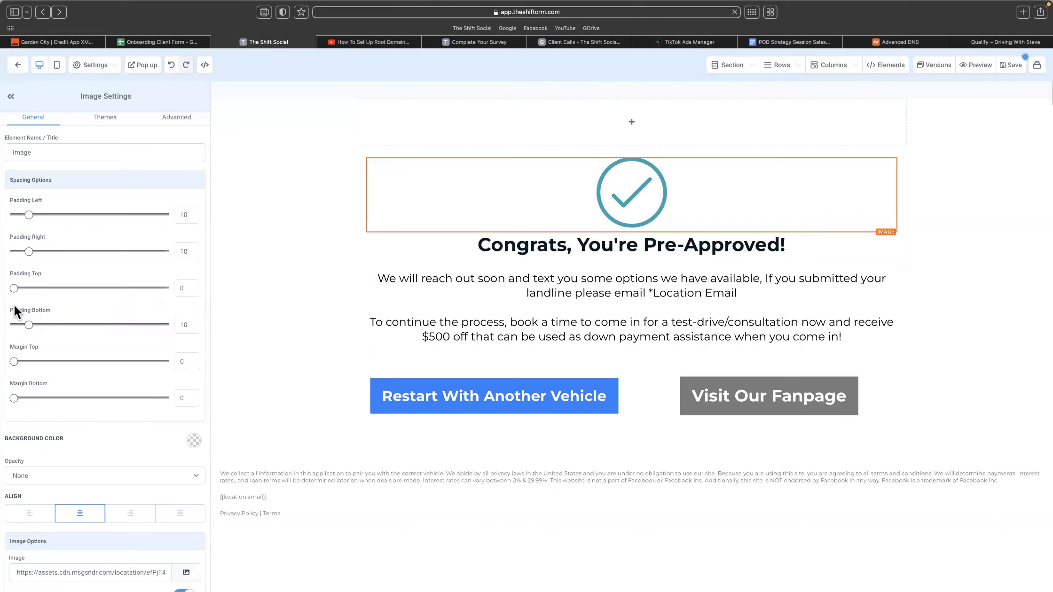
pyautogui.click(472, 133)
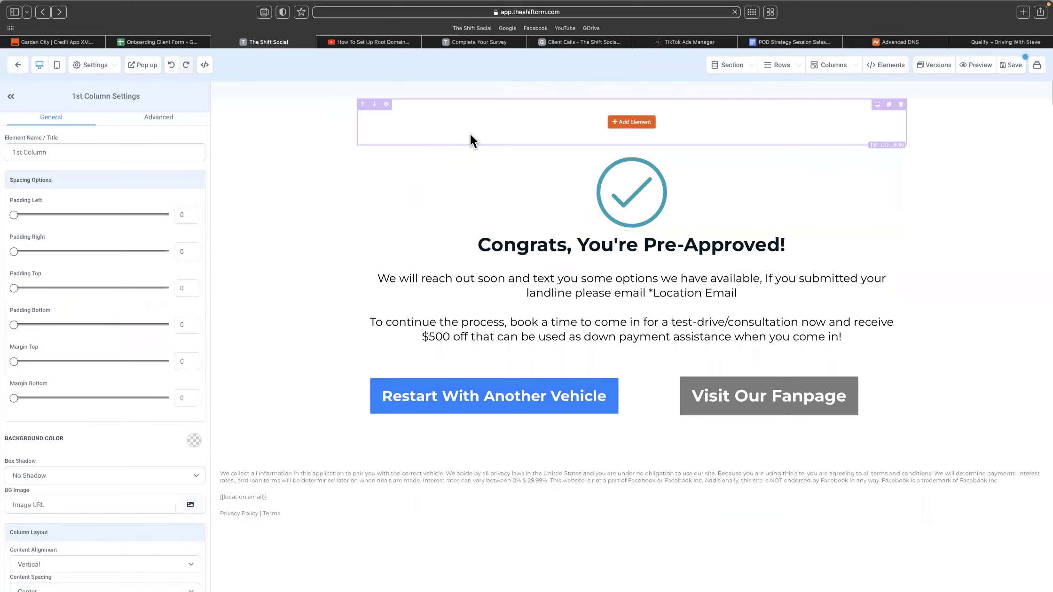
pyautogui.click(446, 149)
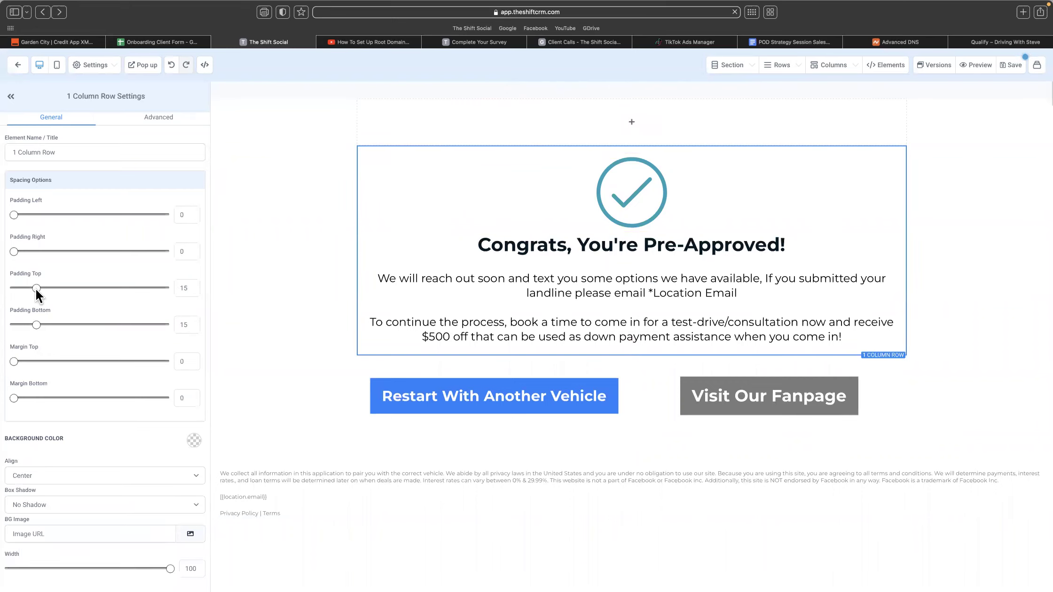
pyautogui.click(9, 285)
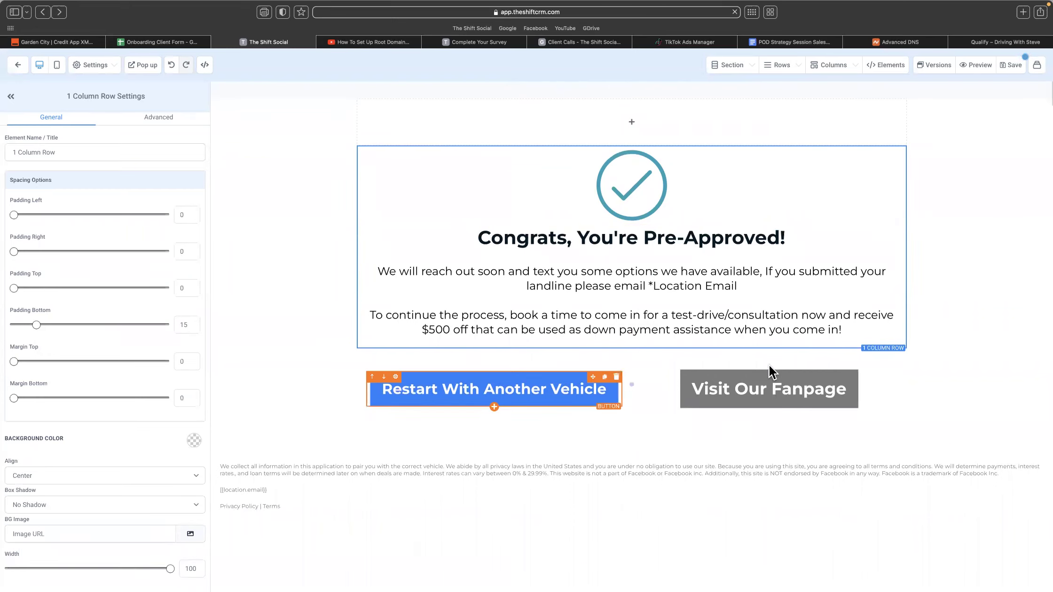
pyautogui.click(983, 365)
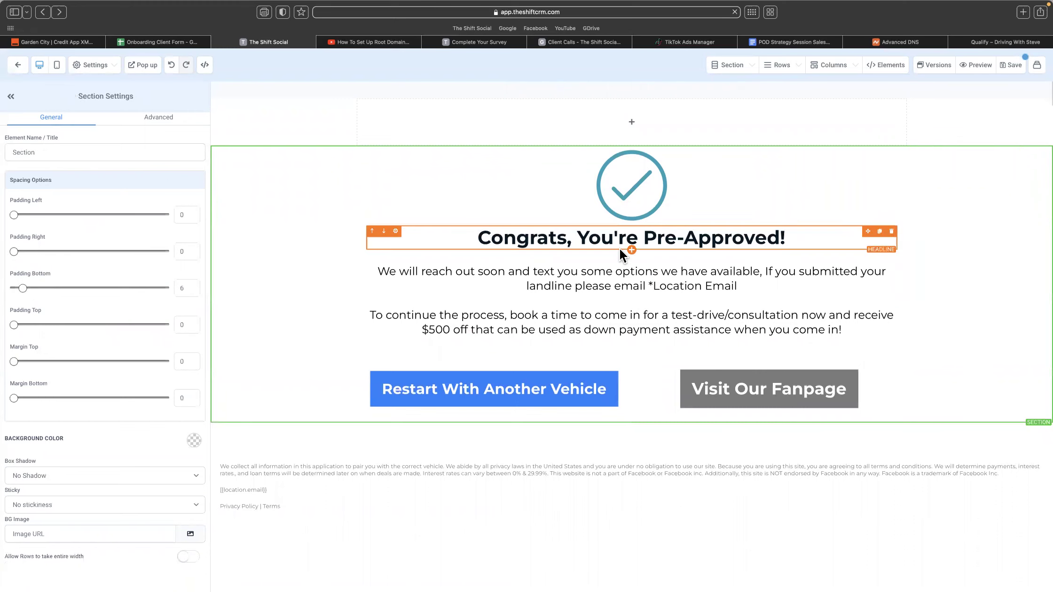
# - Add a calendar element below the subheading and assign the Test Drive calendar to it
pyautogui.click(632, 337)
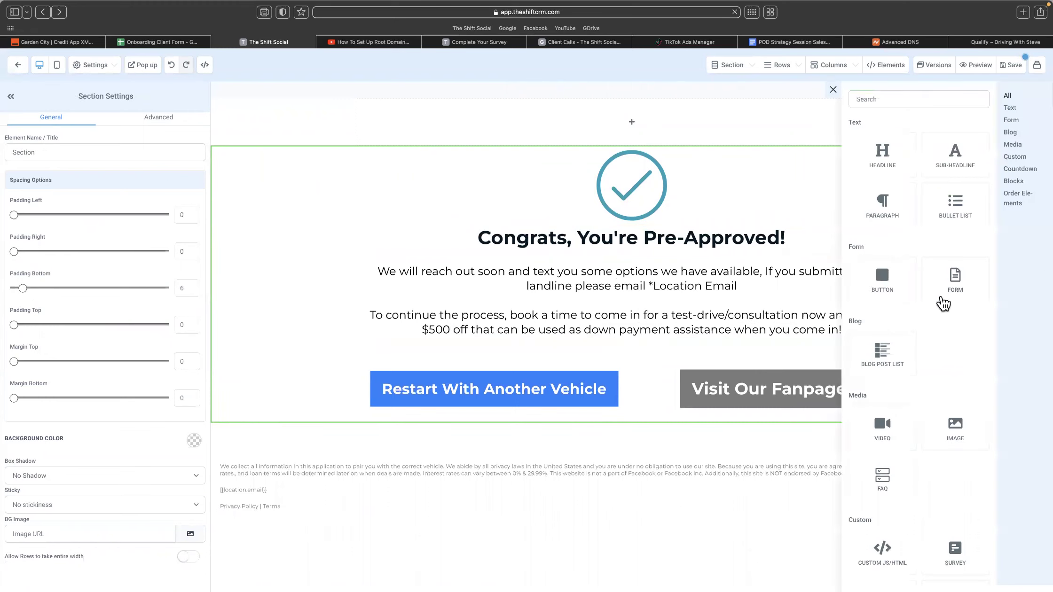
pyautogui.scroll(-4, 894, 423)
pyautogui.moveTo(911, 455); pyautogui.dragTo(886, 371)
pyautogui.click(649, 322)
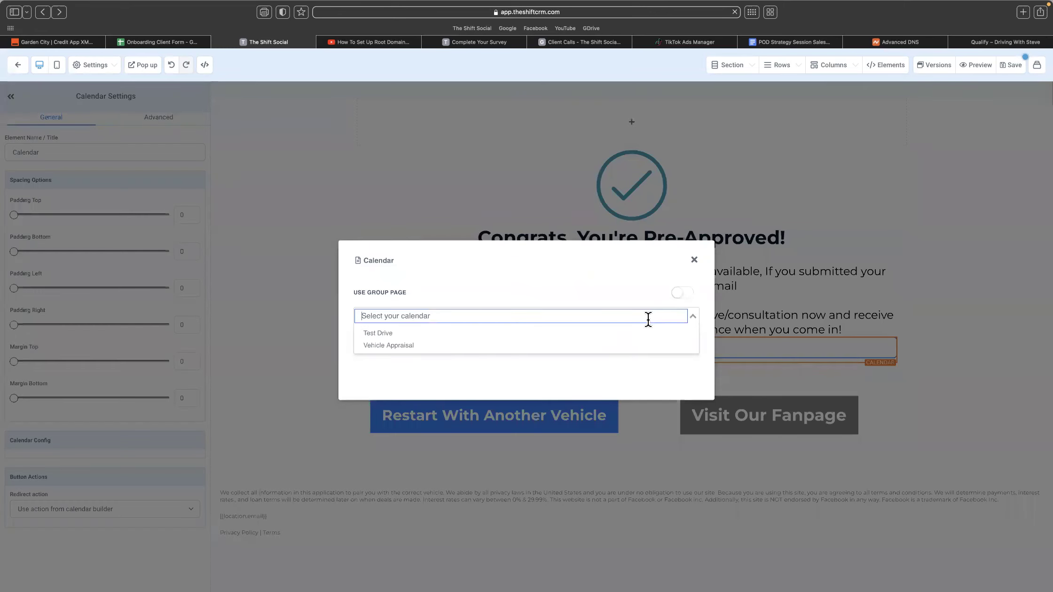
pyautogui.click(637, 333)
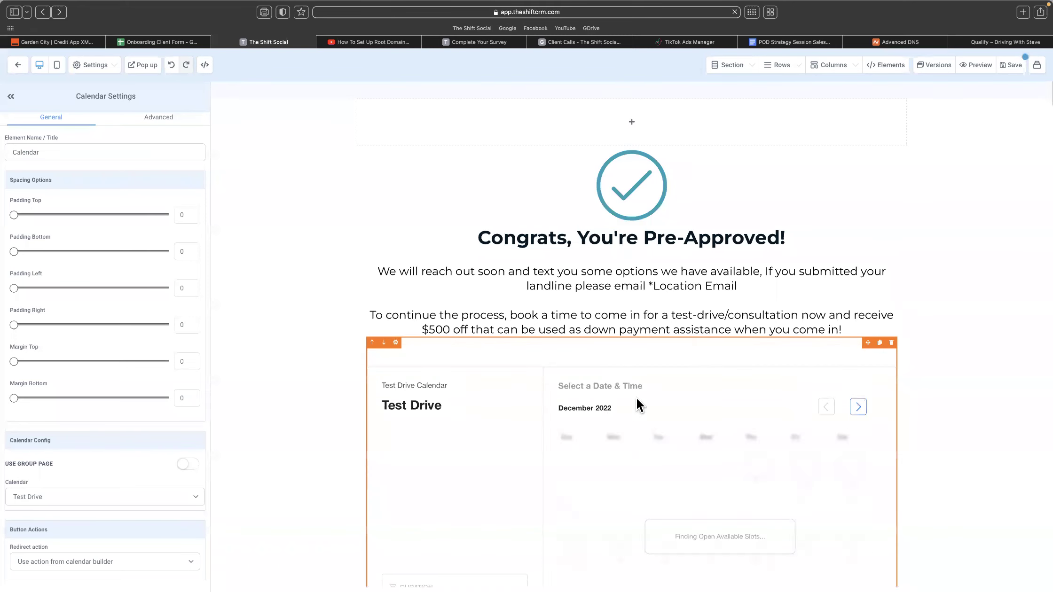
# - Change the text of the "Restart With Another Vehicle" button below the calendar to "View Inventory"
pyautogui.scroll(-7, 608, 412)
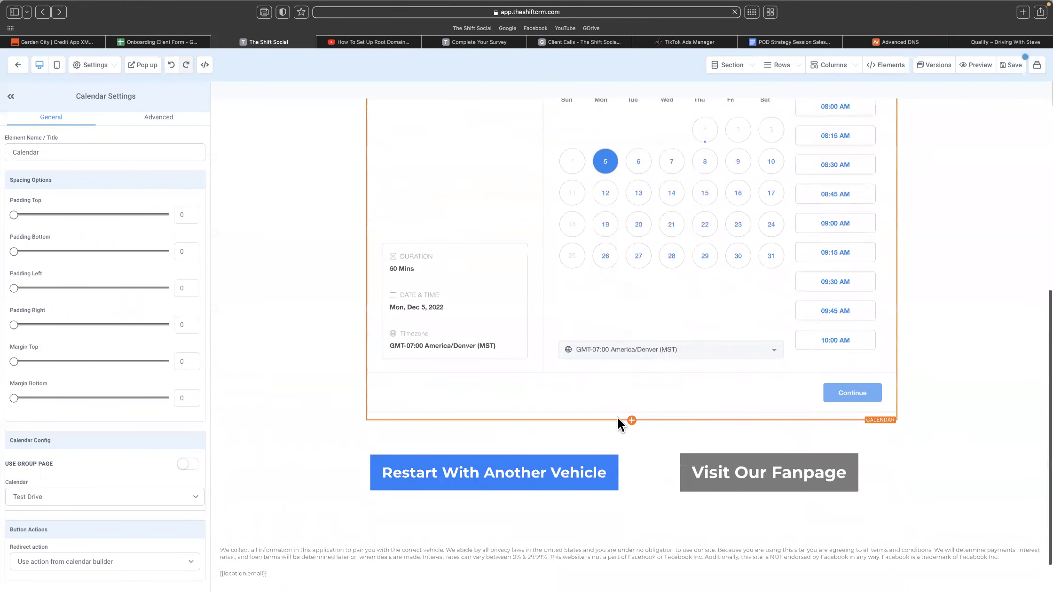
pyautogui.click(522, 470)
pyautogui.scroll(-5, 47, 466)
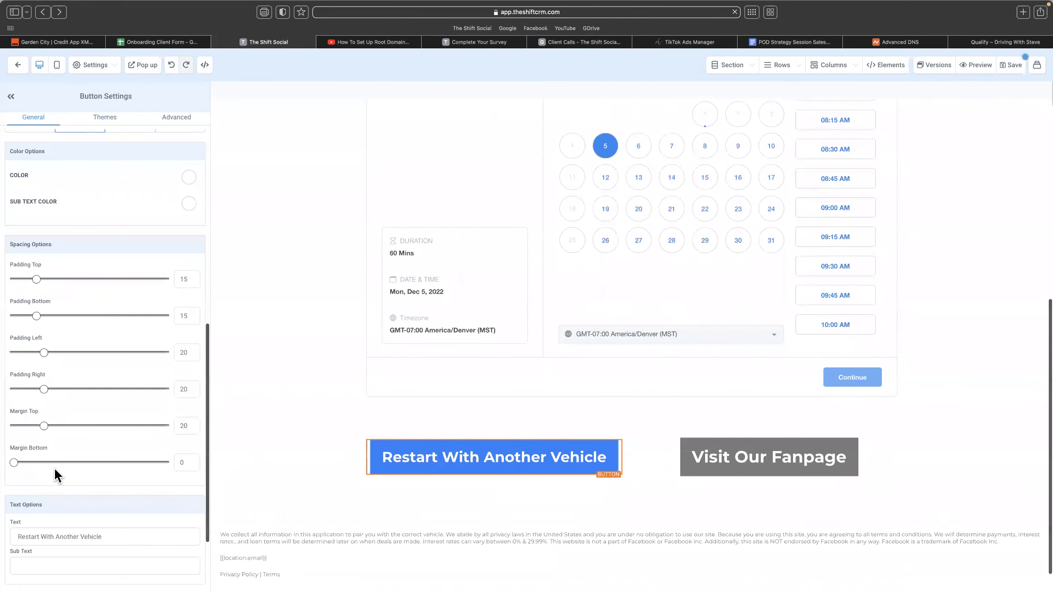
pyautogui.scroll(-3, 55, 468)
pyautogui.tripleClick(23, 427)
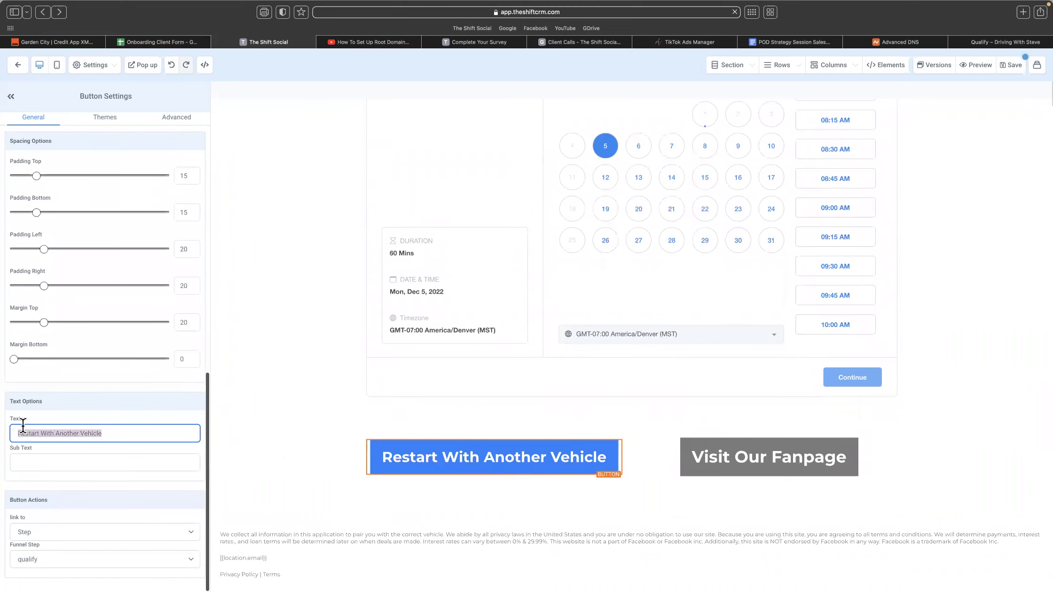
pyautogui.write('View ')
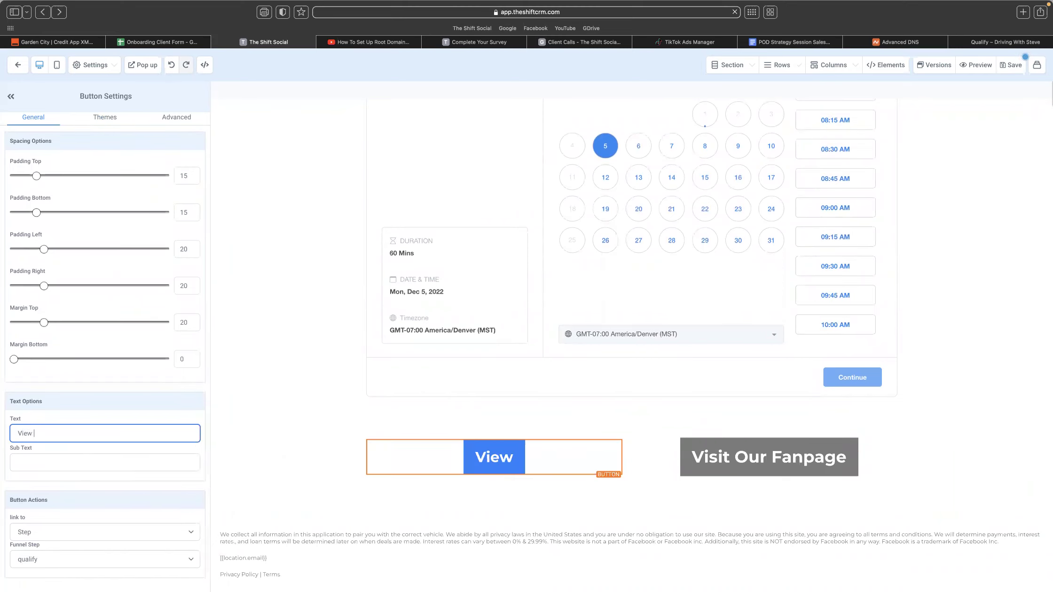
pyautogui.write('Inventory')
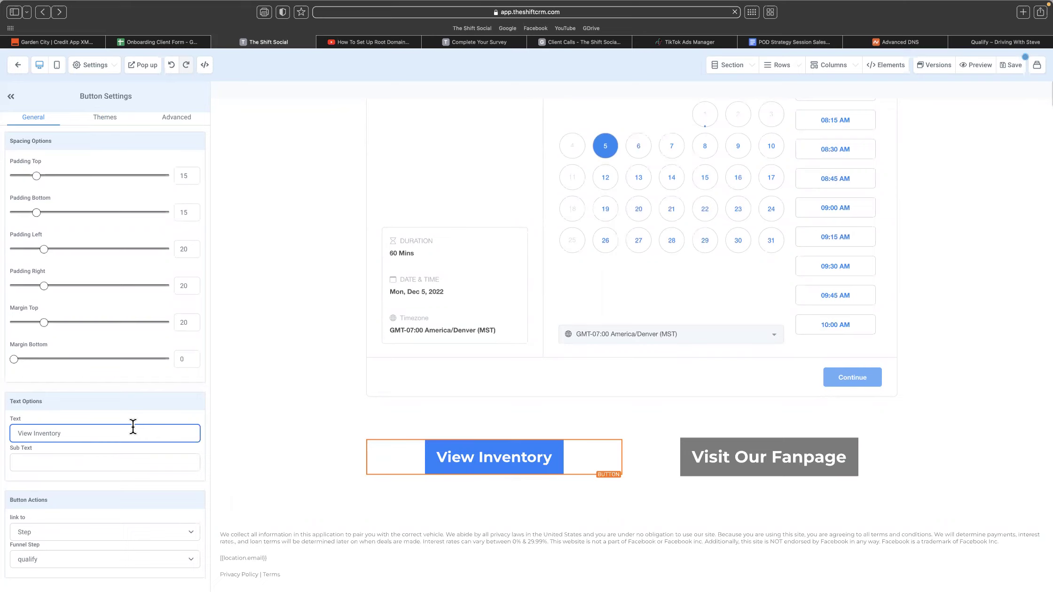
# - Lock the screen and unlock it again with the account password
pyautogui.press('ctrl+super+q')
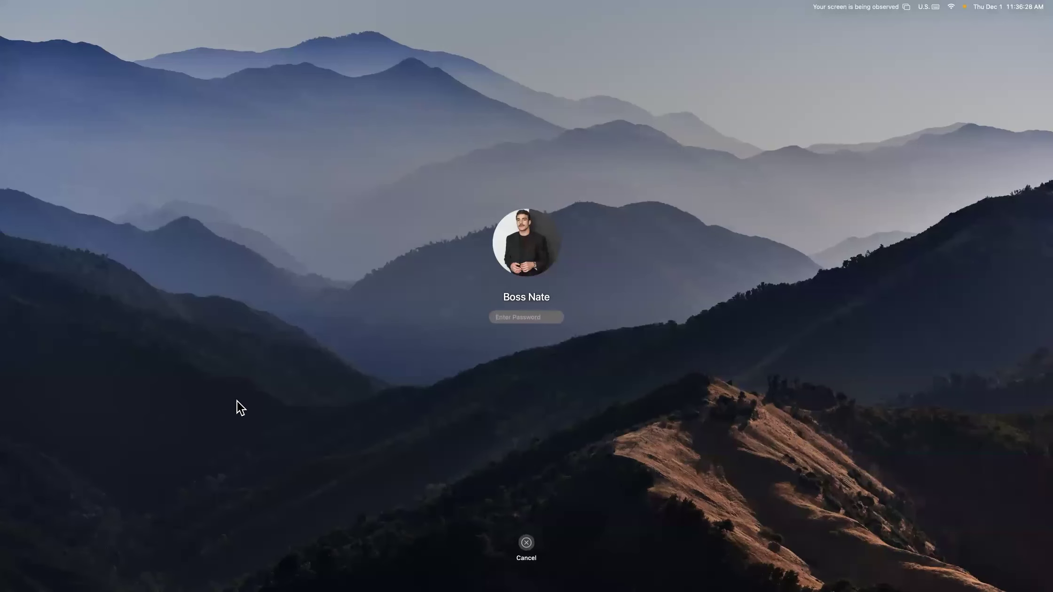
pyautogui.write('****')
pyautogui.press('Return')
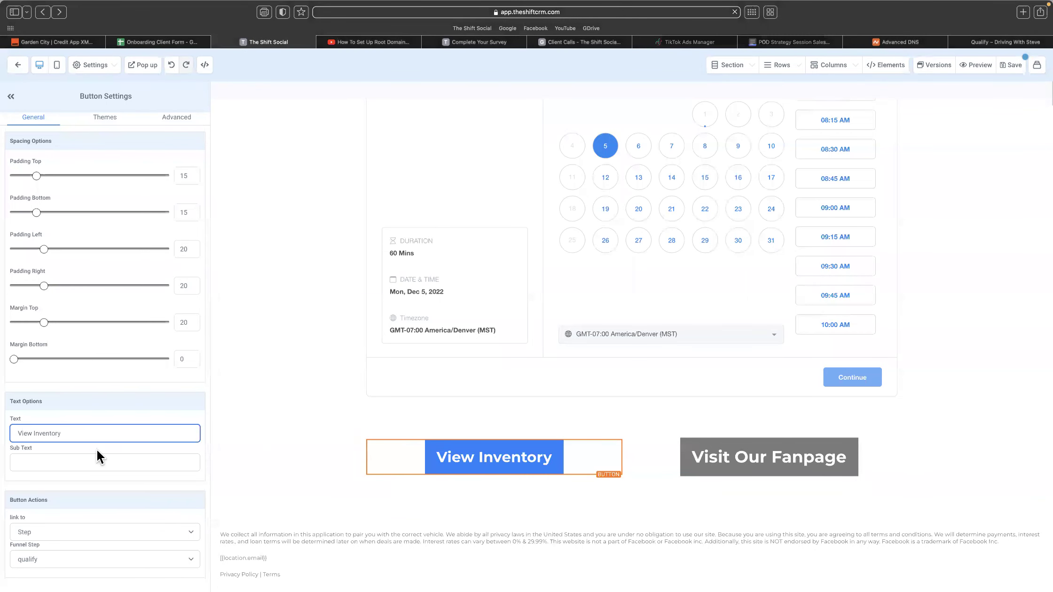
# - Change the text of the "View Inventory" button below the calendar to "View Available Inventory"
pyautogui.tripleClick(19, 433)
pyautogui.write('Ne')
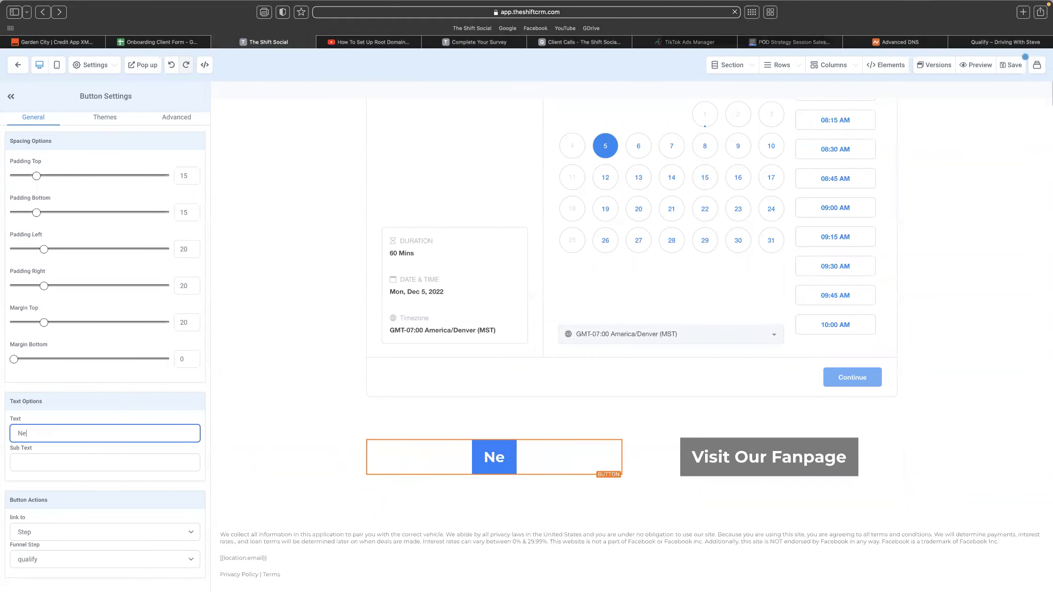
pyautogui.write('xt Step a')
pyautogui.press('BackSpace')
pyautogui.scroll(3, 412, 455)
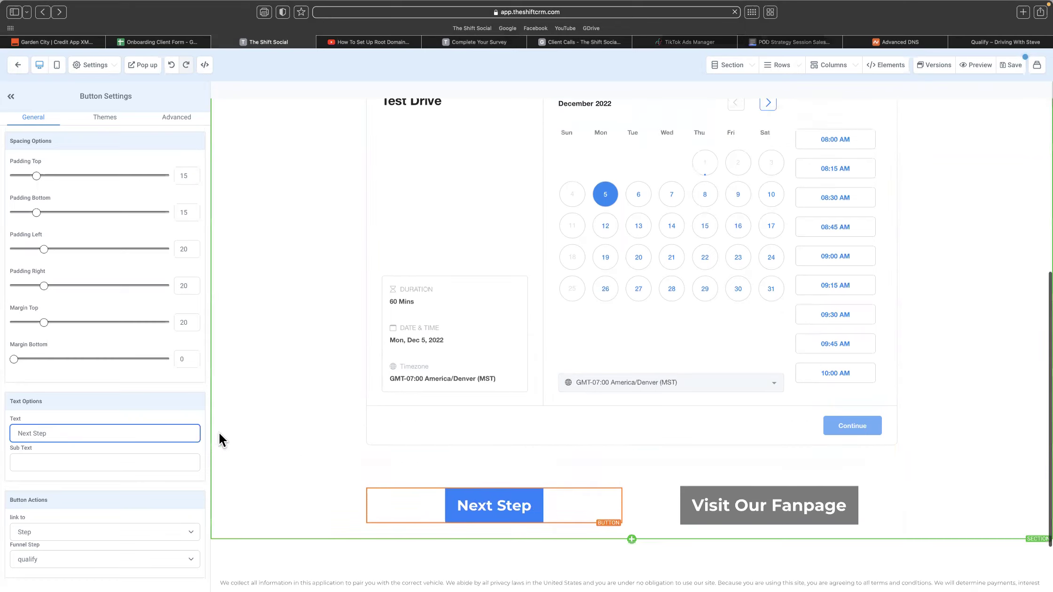
pyautogui.press('BackSpace')
pyautogui.write(': View Inven')
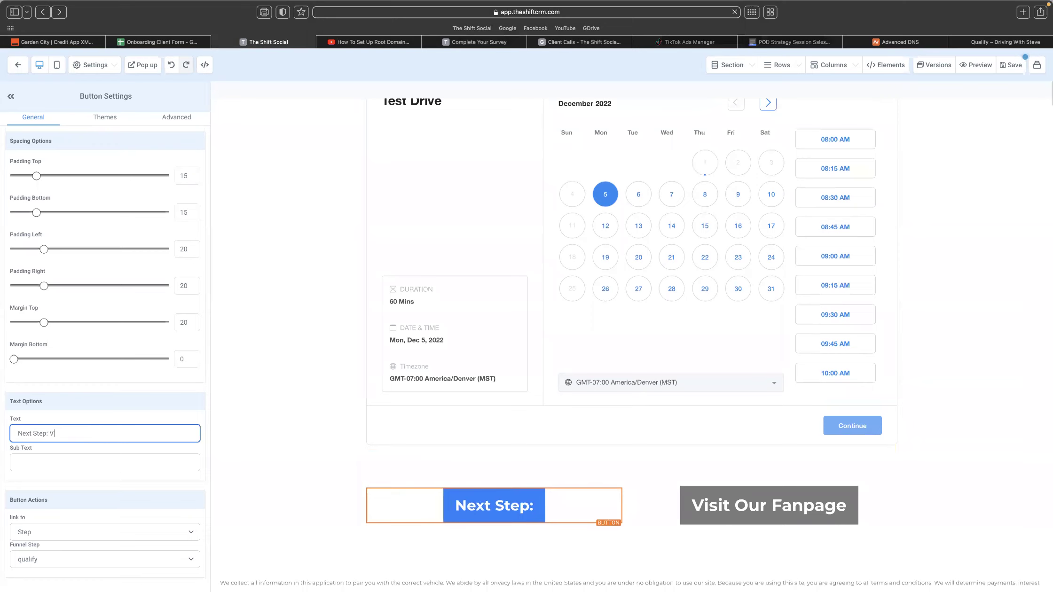
pyautogui.press('BackSpace')
pyautogui.press('BackSpace')
pyautogui.press('BackSpace')
pyautogui.press('BackSpace')
pyautogui.press('BackSpace')
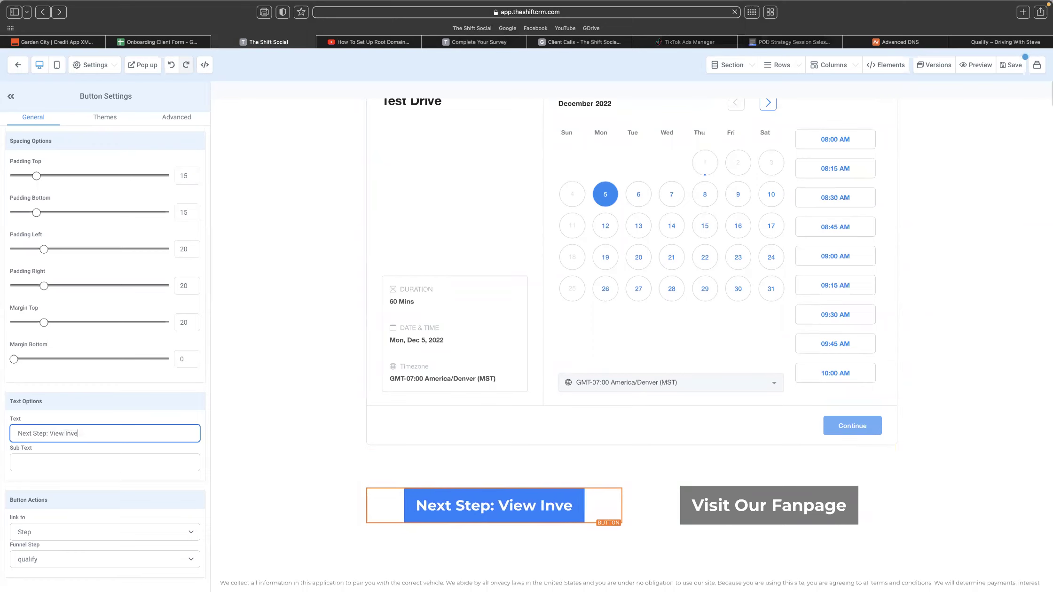
pyautogui.write('Avail')
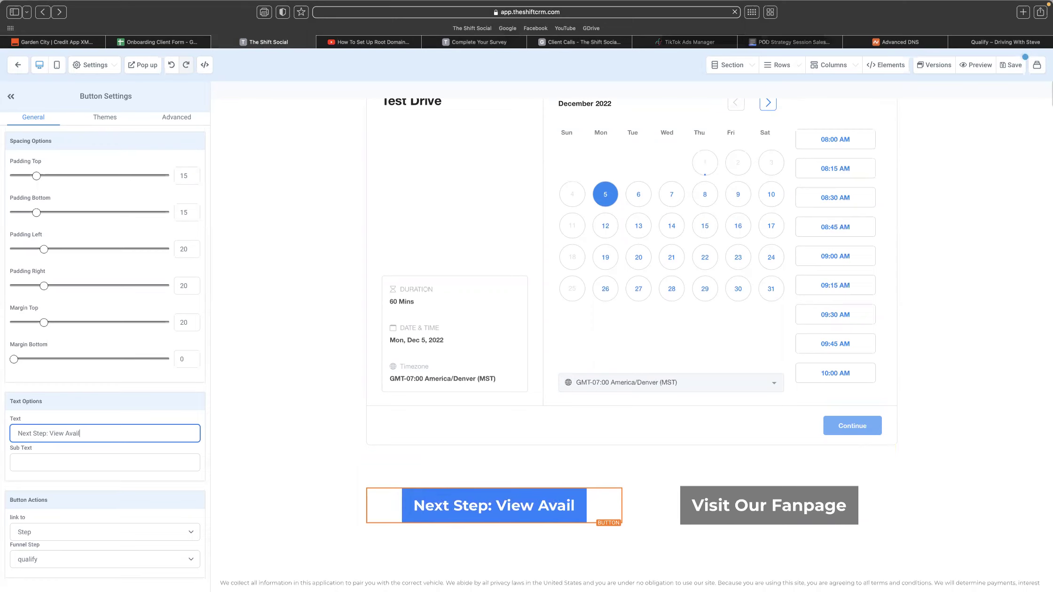
pyautogui.write('able Invenotry')
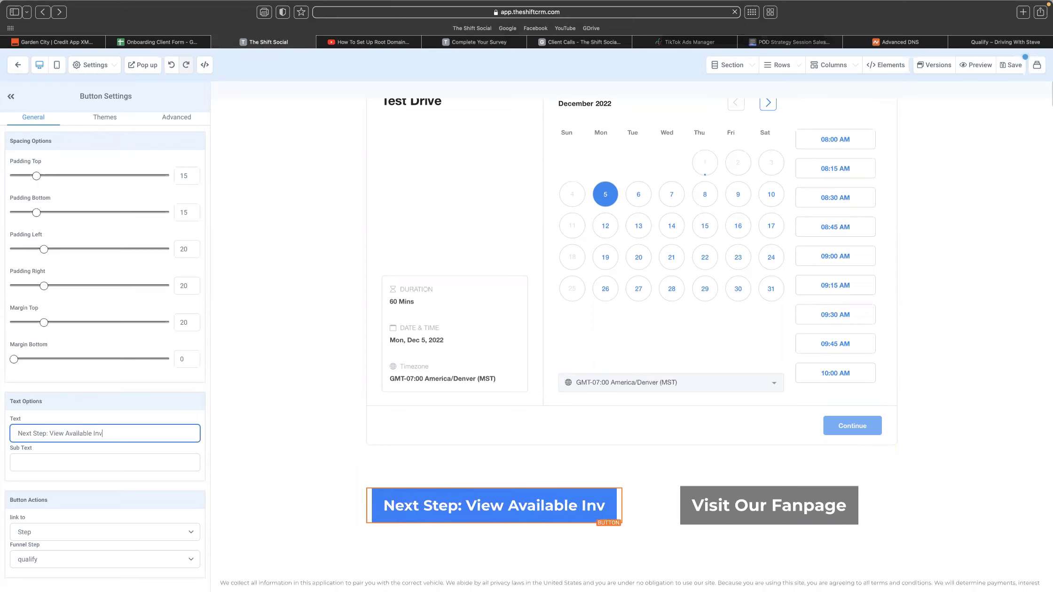
pyautogui.press('BackSpace')
pyautogui.press('BackSpace')
pyautogui.press('BackSpace')
pyautogui.press('BackSpace')
pyautogui.write('tory')
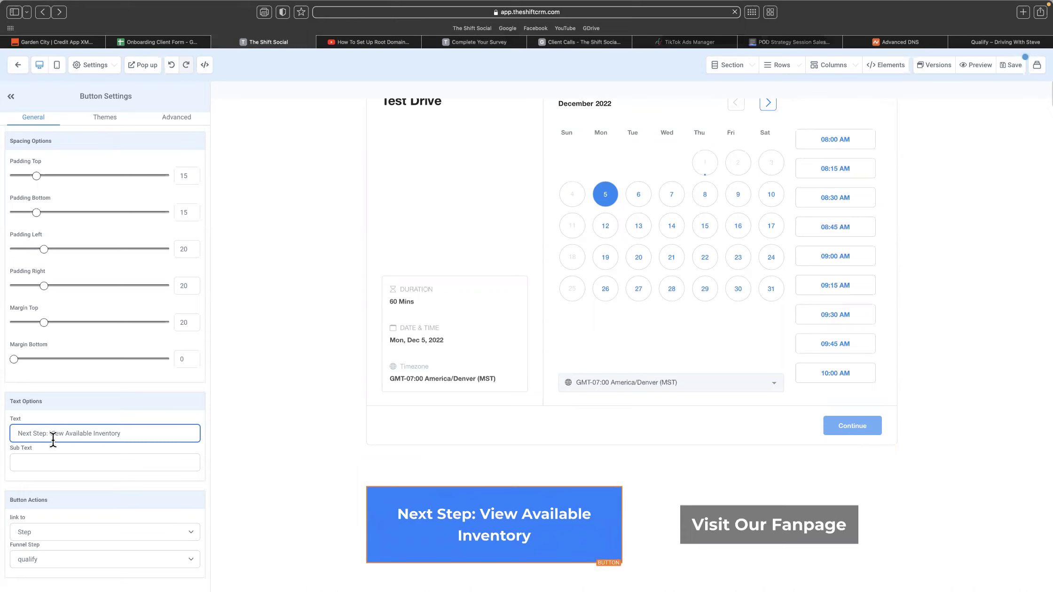
pyautogui.moveTo(50, 435); pyautogui.dragTo(2, 435)
pyautogui.press('BackSpace')
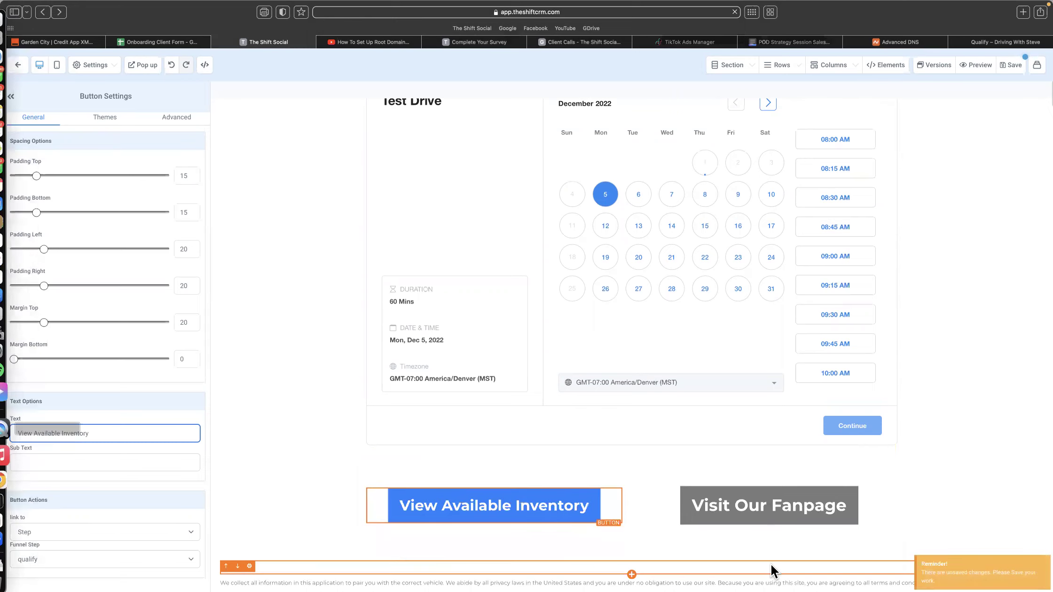
# - Change the text of the "Visit Our Fanpage" button to "Call Now", leaving its link type set to Website URL
pyautogui.click(759, 507)
pyautogui.moveTo(77, 430); pyautogui.dragTo(10, 431)
pyautogui.write('Call M')
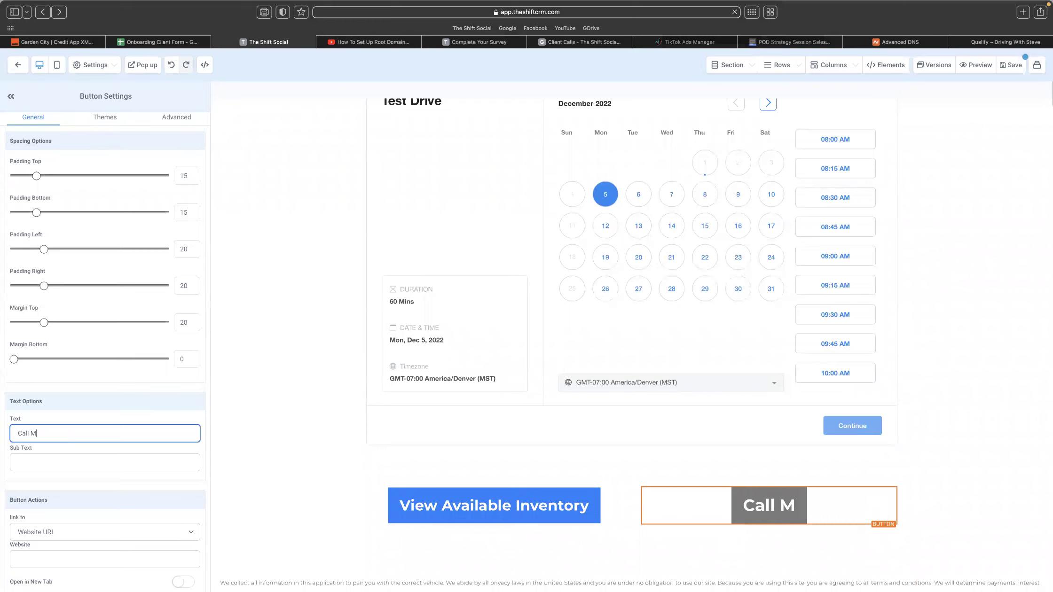
pyautogui.press('BackSpace')
pyautogui.write('Now')
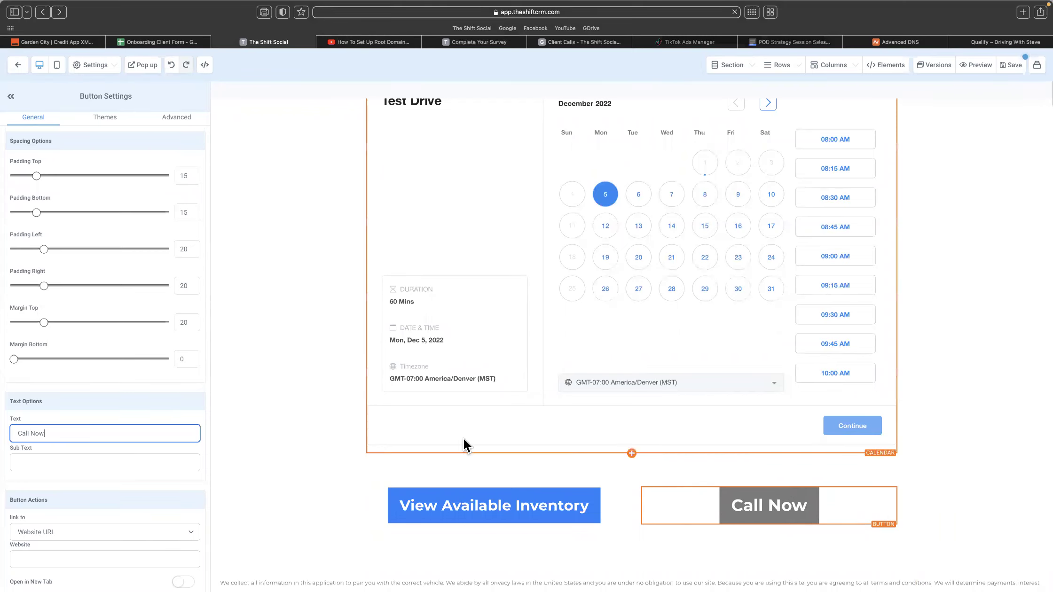
pyautogui.click(73, 532)
pyautogui.click(350, 455)
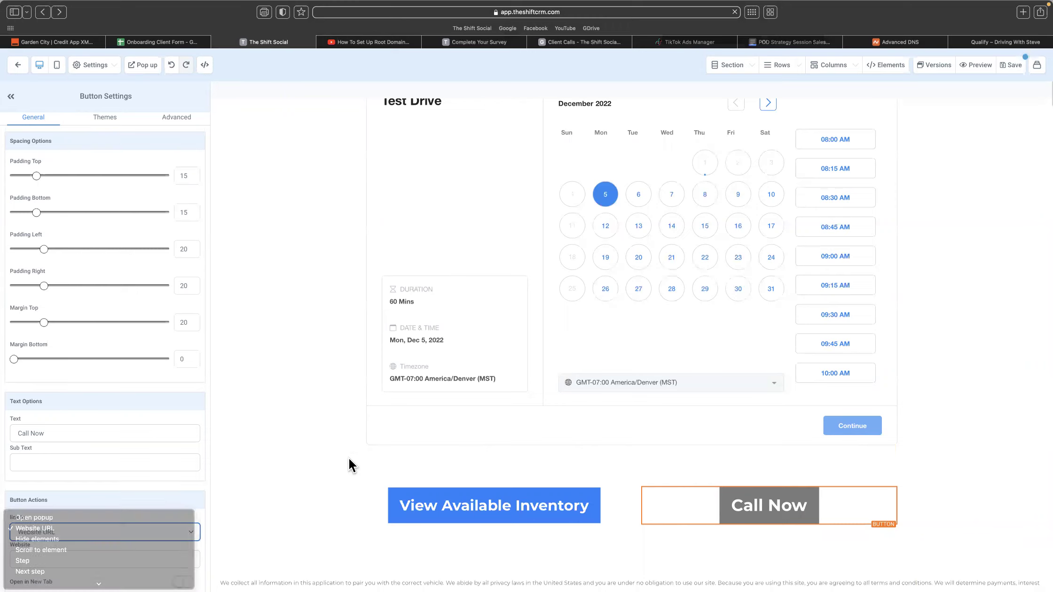
# - In the mobile layout, delete the "Find The Perfect Car In Your Budget" headline and the placeholder image above it
pyautogui.scroll(7, 330, 459)
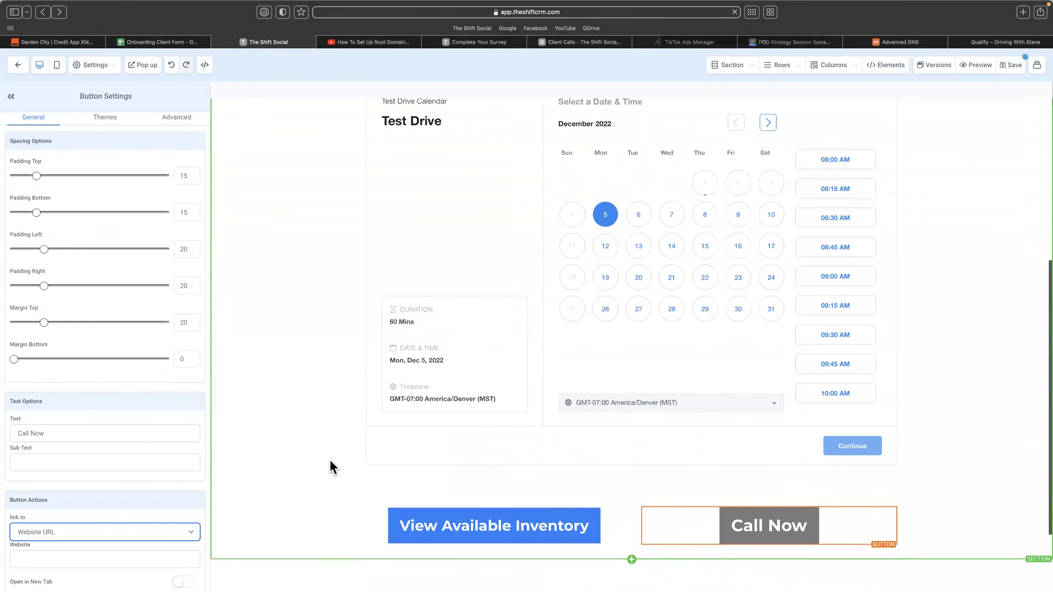
pyautogui.scroll(-7, 330, 469)
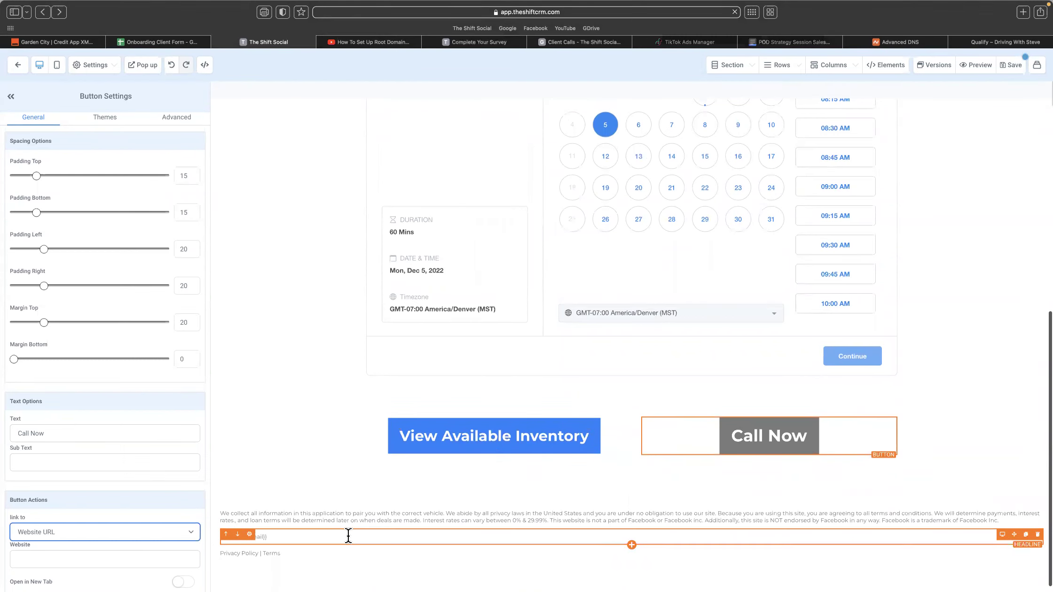
pyautogui.scroll(8, 390, 475)
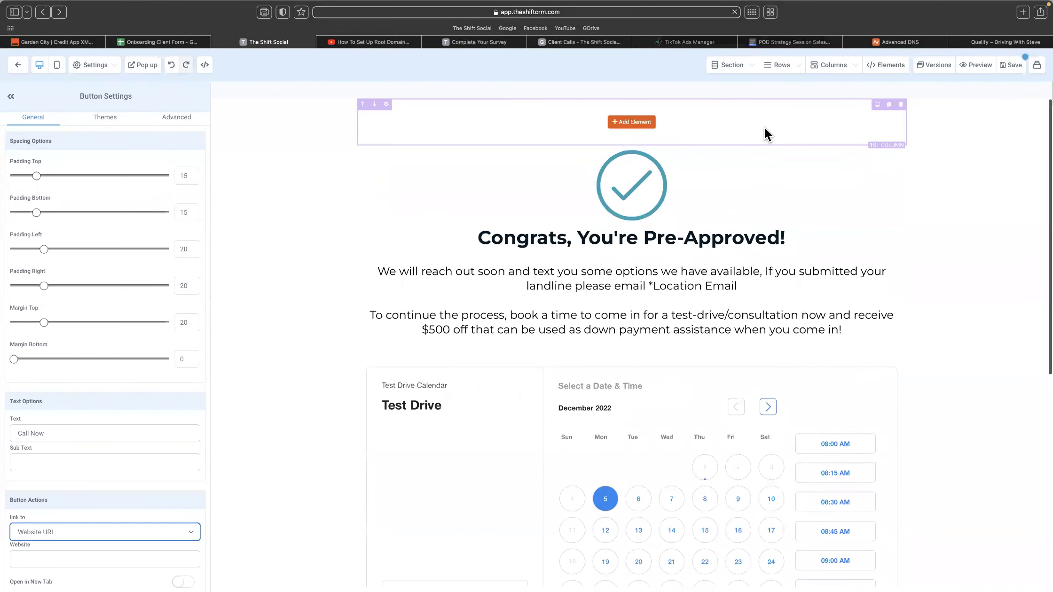
pyautogui.click(57, 65)
pyautogui.scroll(-1, 677, 296)
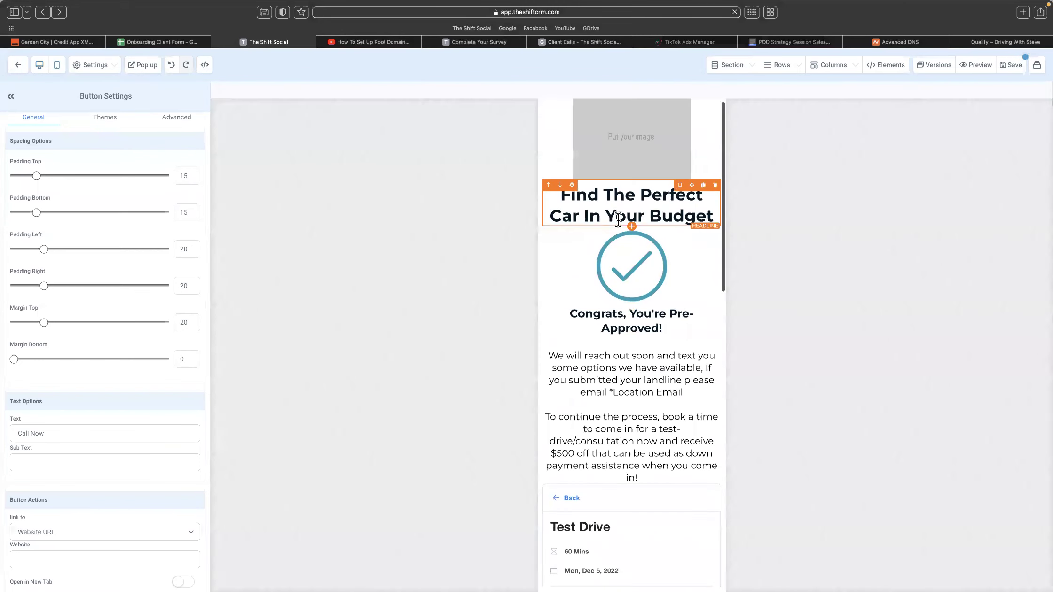
pyautogui.click(715, 184)
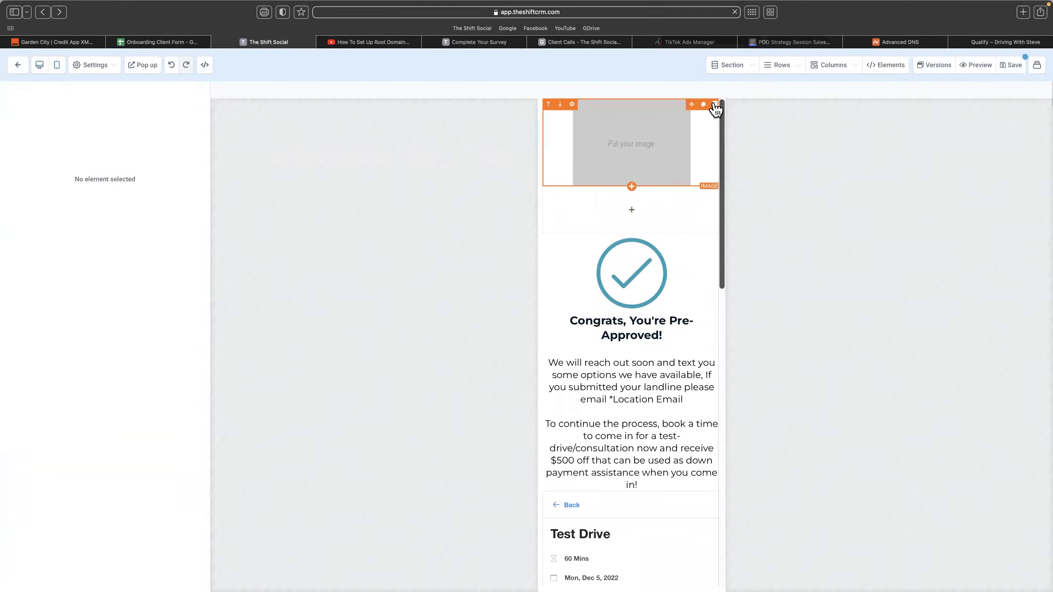
pyautogui.click(708, 99)
pyautogui.click(715, 104)
# - Set the mobile font size to 16 for the follow-up and booking text and 28 for the "Congrats, You're Pre-Approved!" headline
pyautogui.scroll(-2, 625, 299)
pyautogui.scroll(-4, 626, 301)
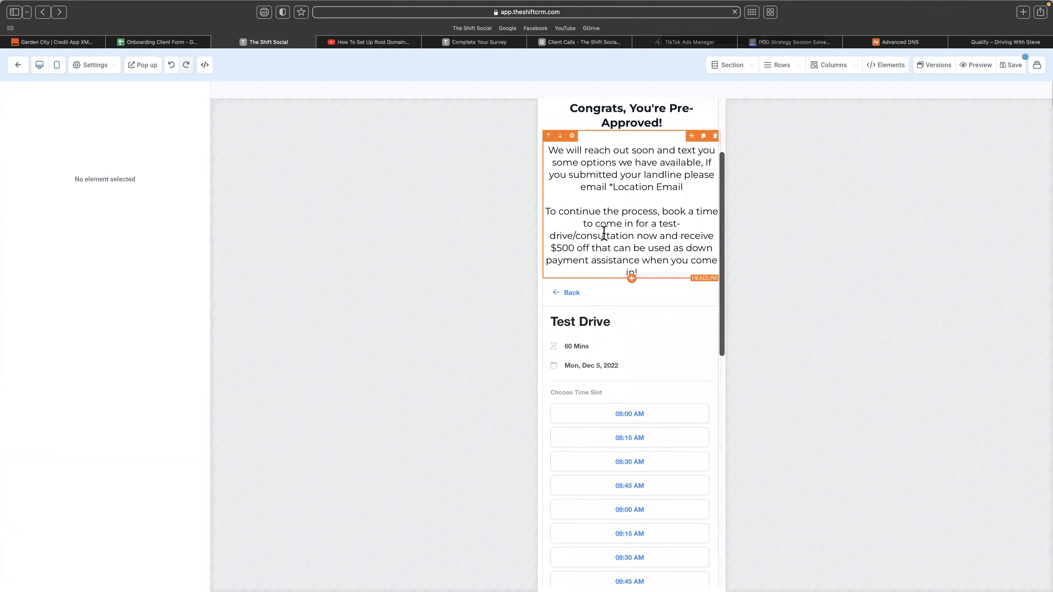
pyautogui.click(605, 236)
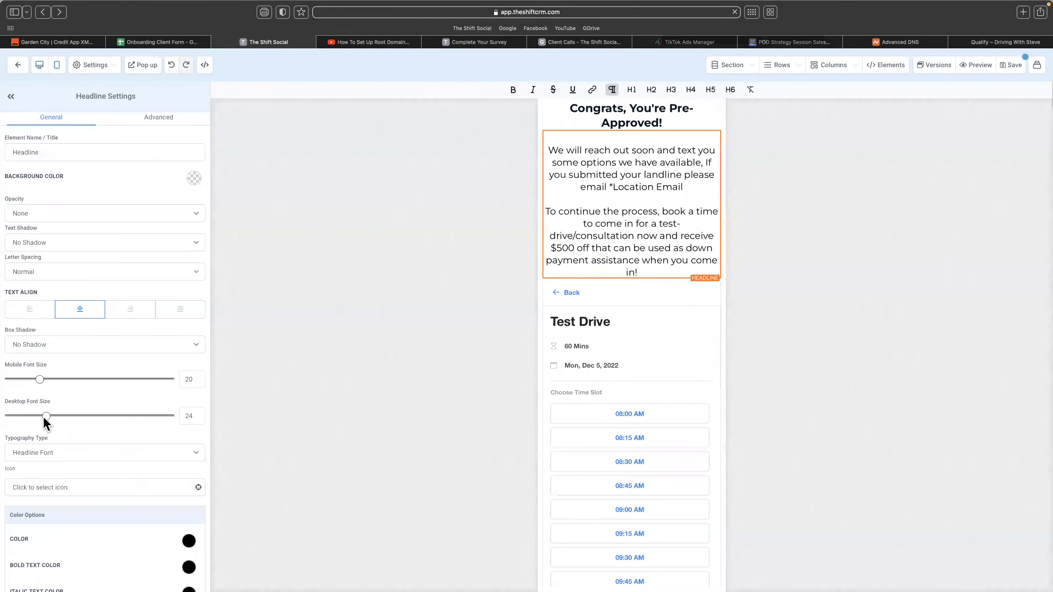
pyautogui.moveTo(39, 379); pyautogui.dragTo(32, 379)
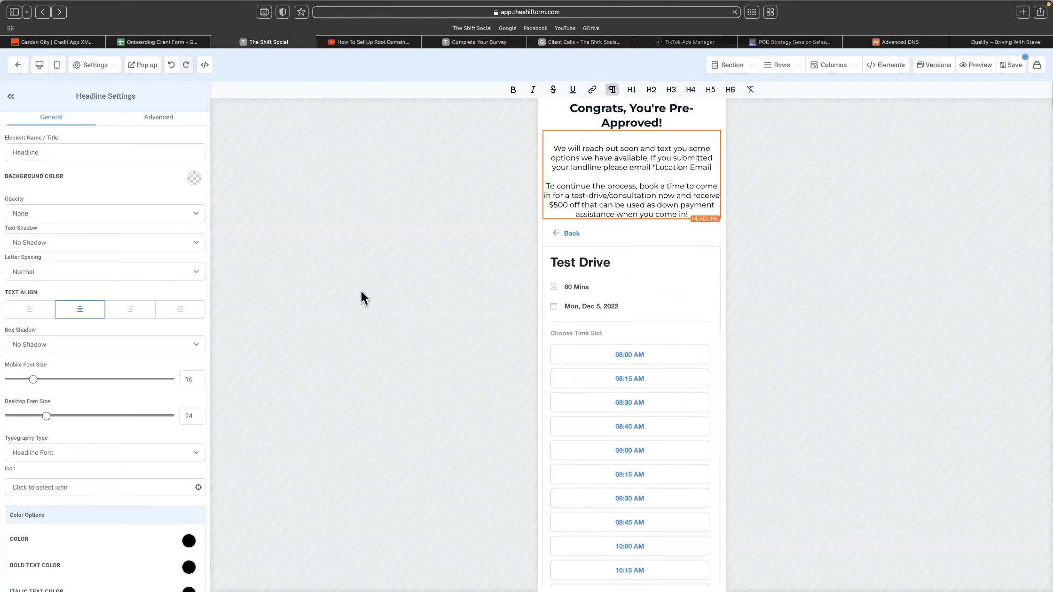
pyautogui.click(627, 108)
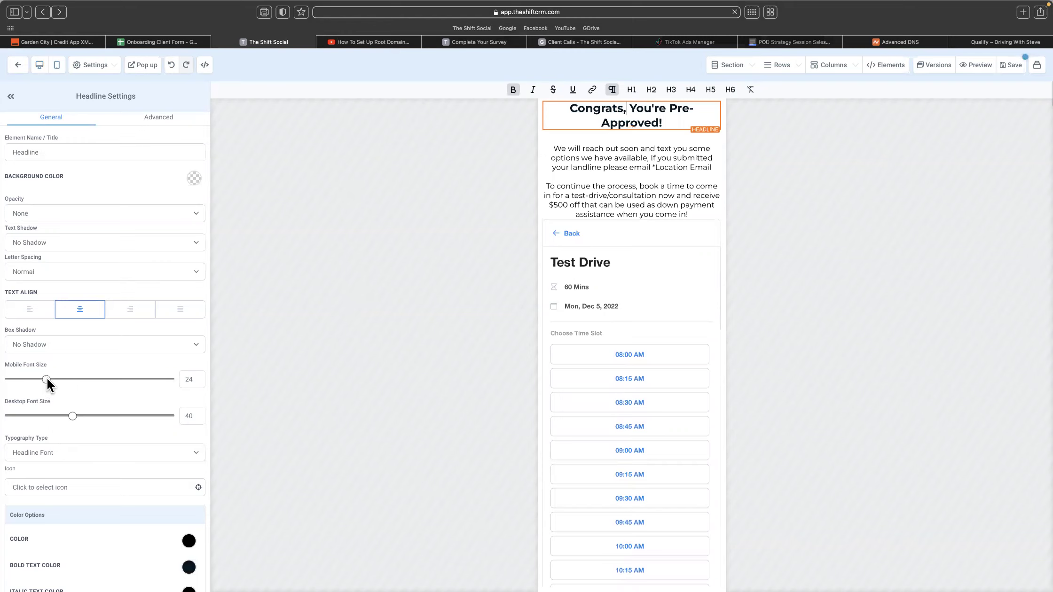
pyautogui.moveTo(46, 379); pyautogui.dragTo(53, 379)
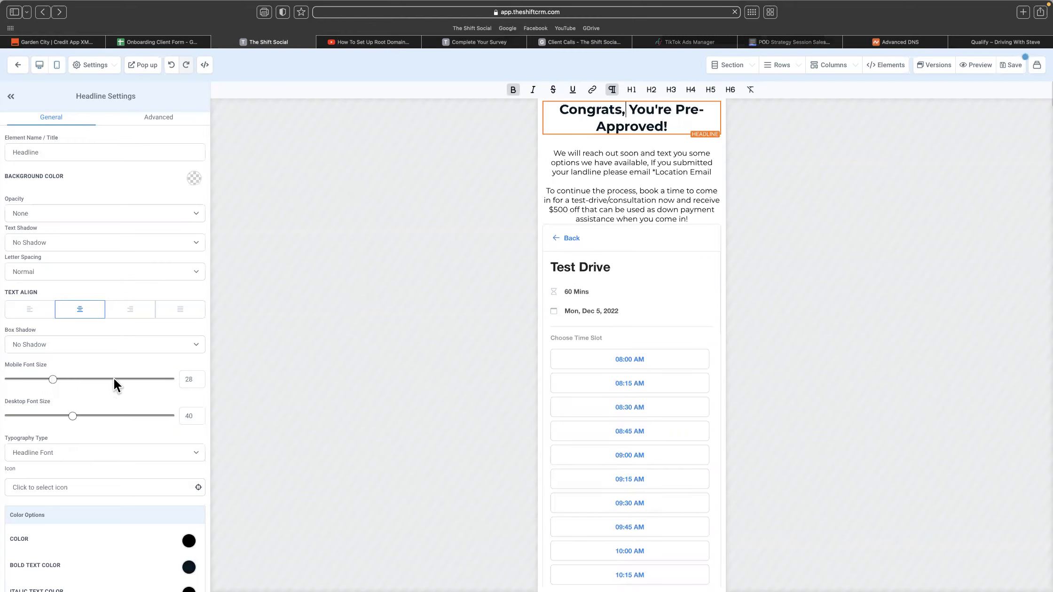
pyautogui.click(552, 154)
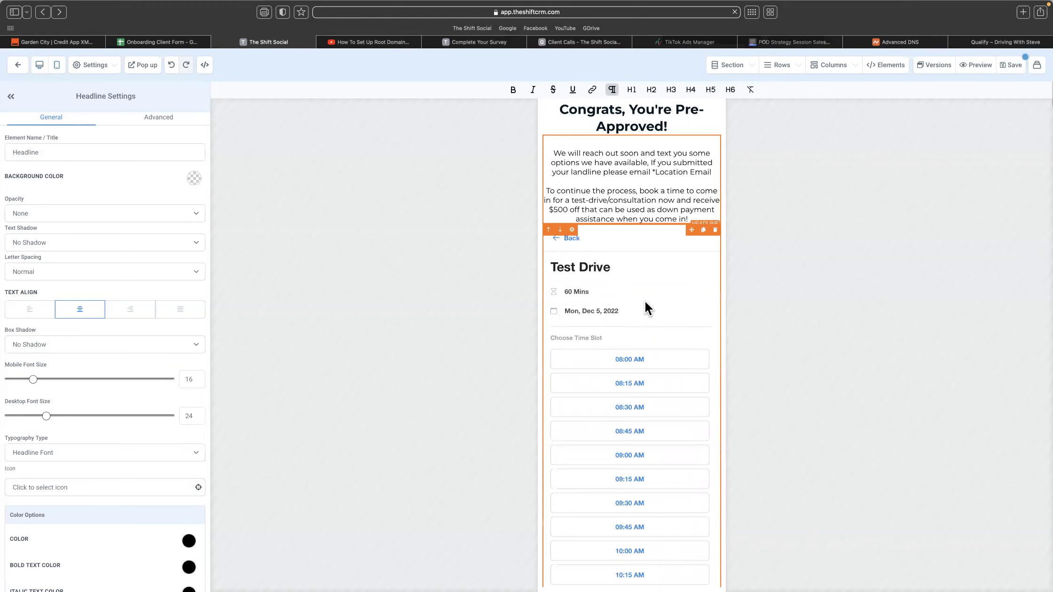
# - Add a one-column row to the page's popup and close the popup
pyautogui.scroll(-10, 644, 300)
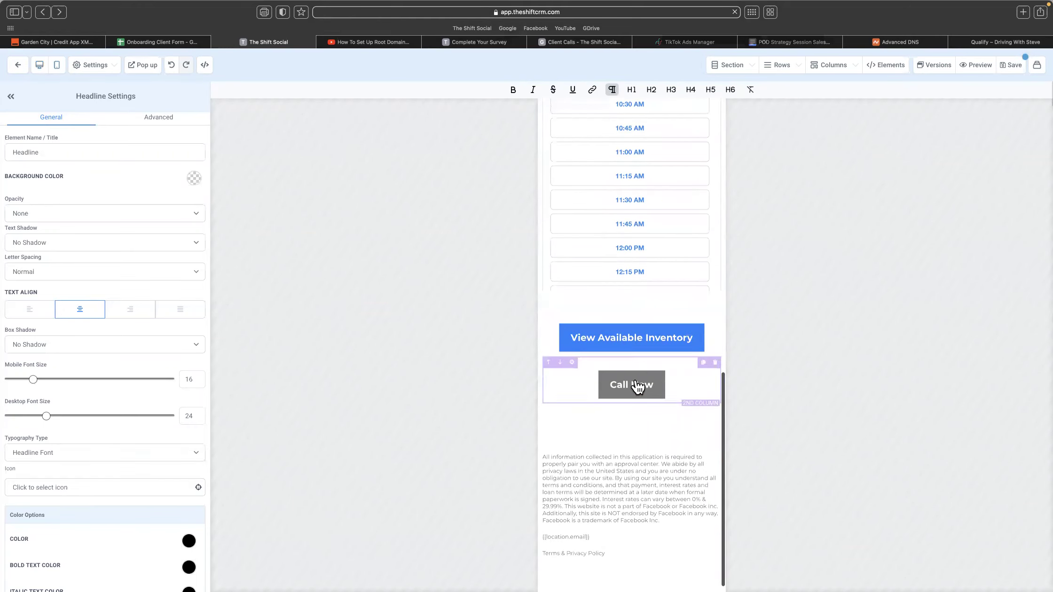
pyautogui.click(145, 68)
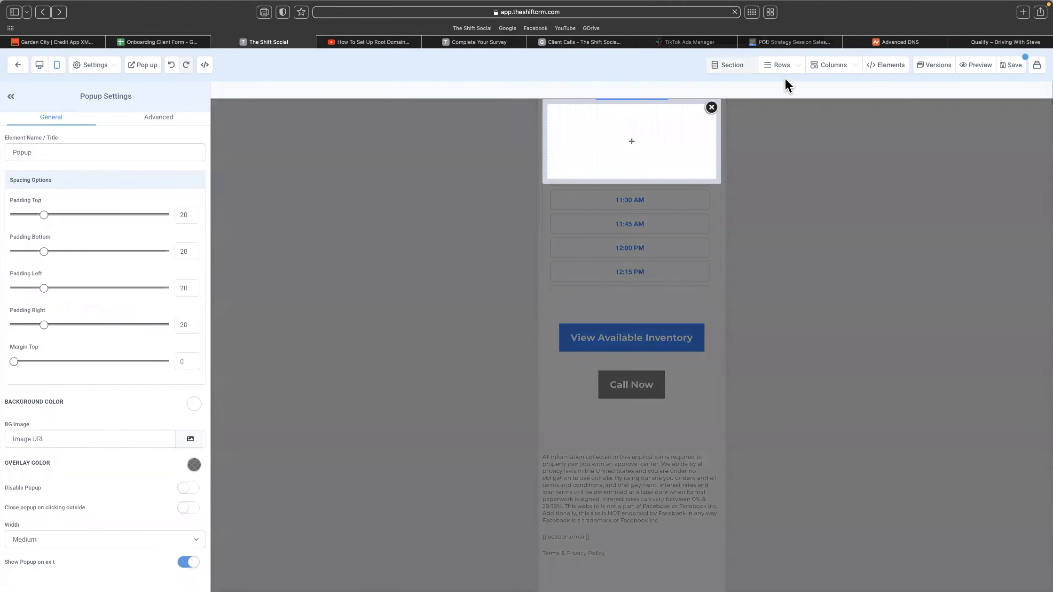
pyautogui.click(620, 143)
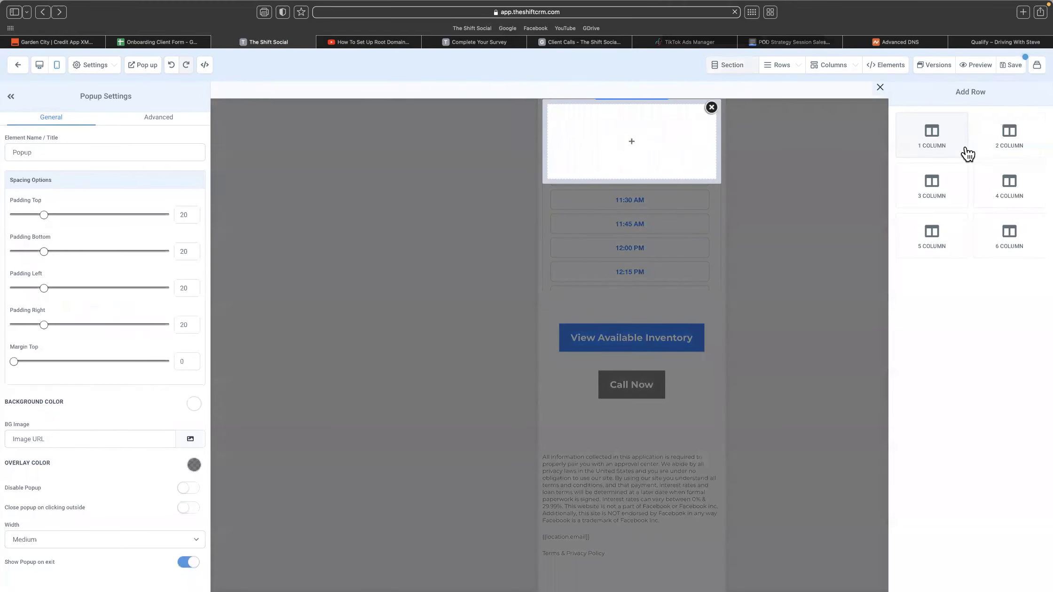
pyautogui.click(939, 143)
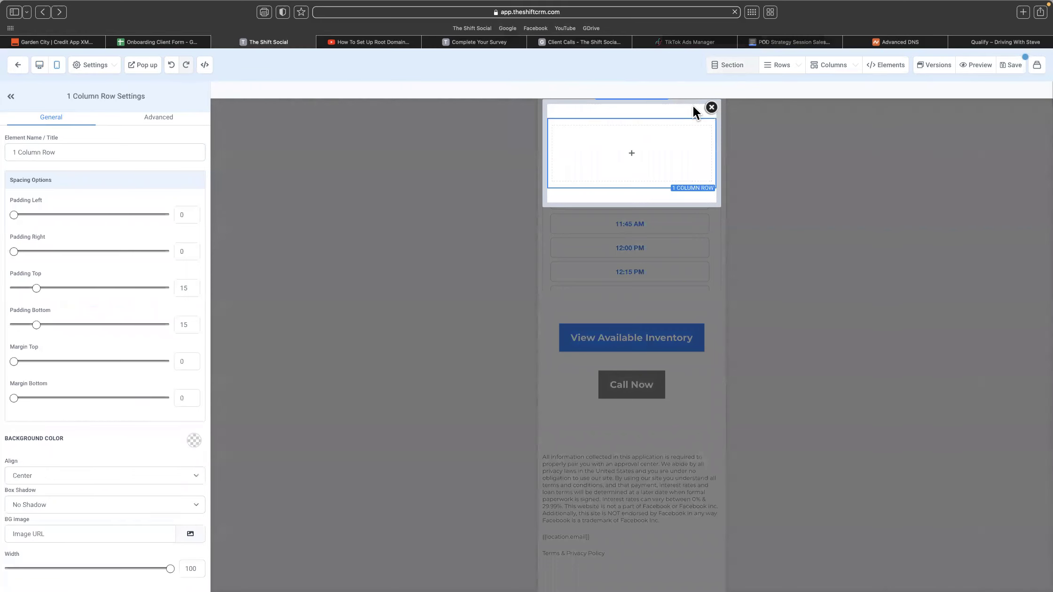
pyautogui.click(711, 107)
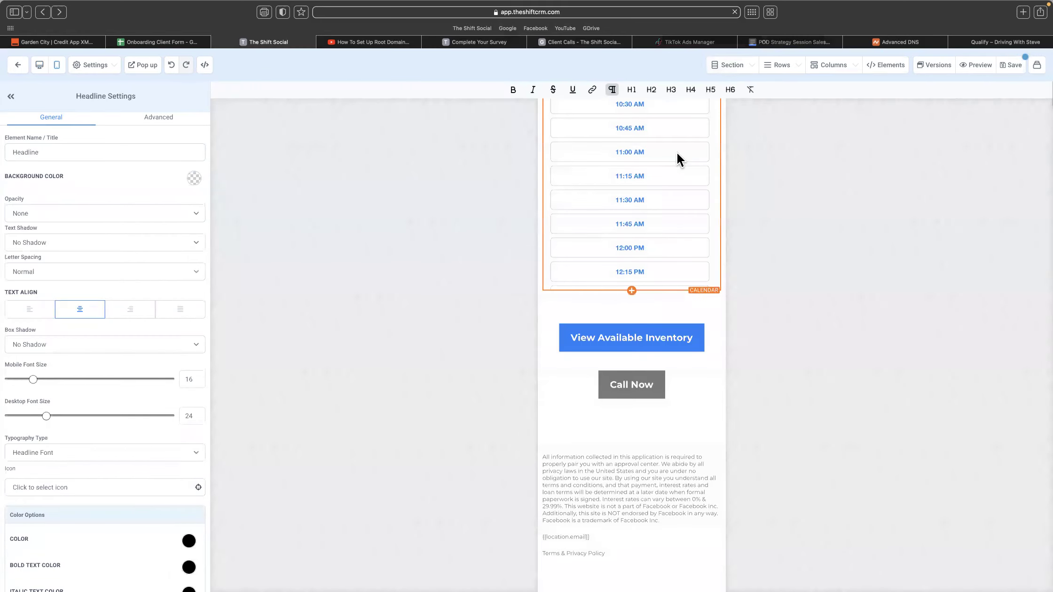
# - Save the thank-you page, accepting the changes to the global section, and return to the funnel's step overview
pyautogui.scroll(10, 675, 154)
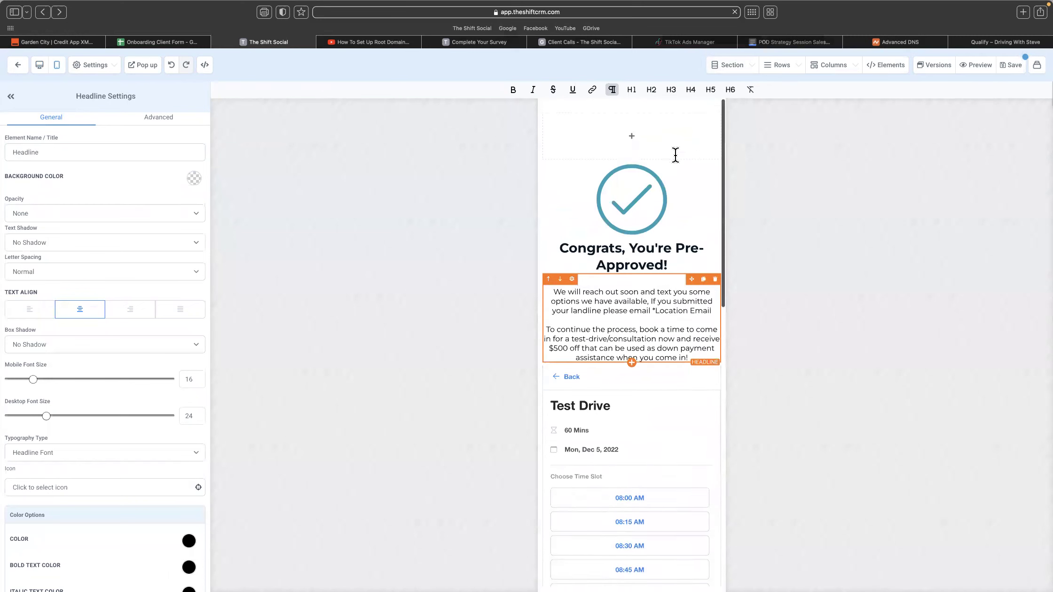
pyautogui.click(1015, 65)
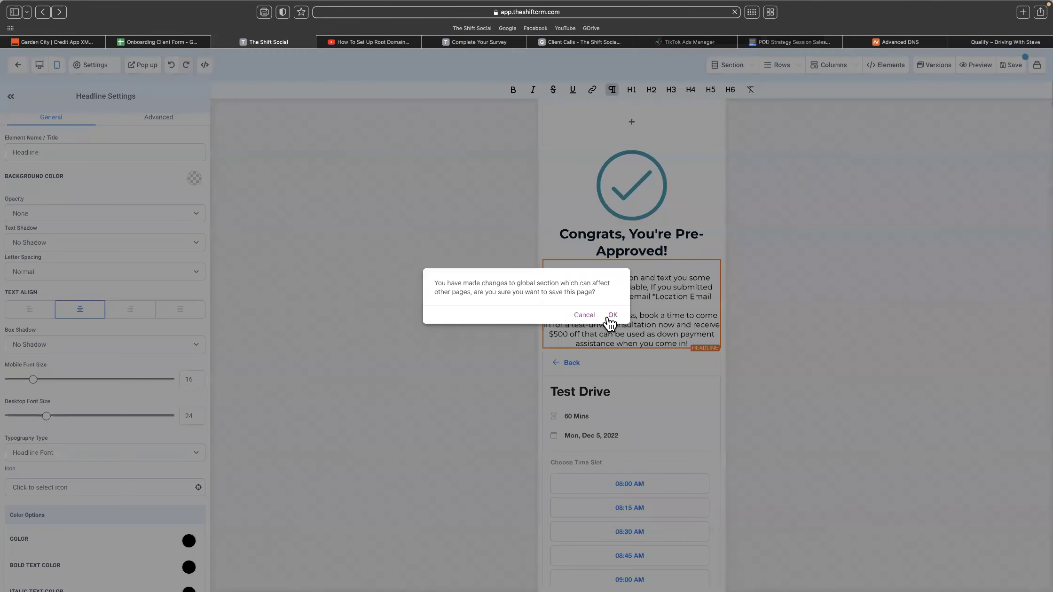
pyautogui.click(613, 314)
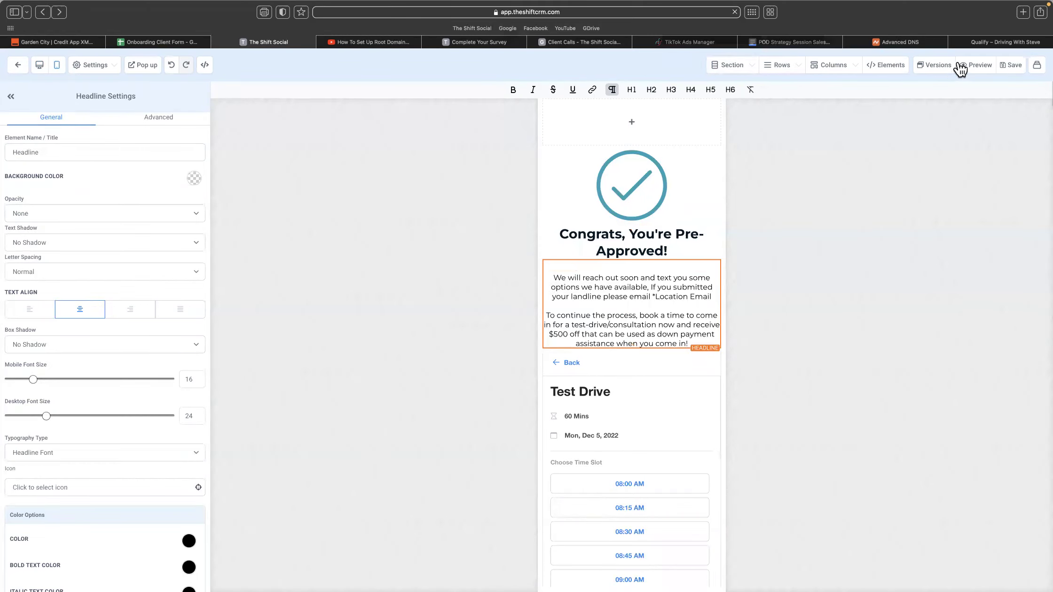
pyautogui.click(1011, 66)
pyautogui.click(19, 65)
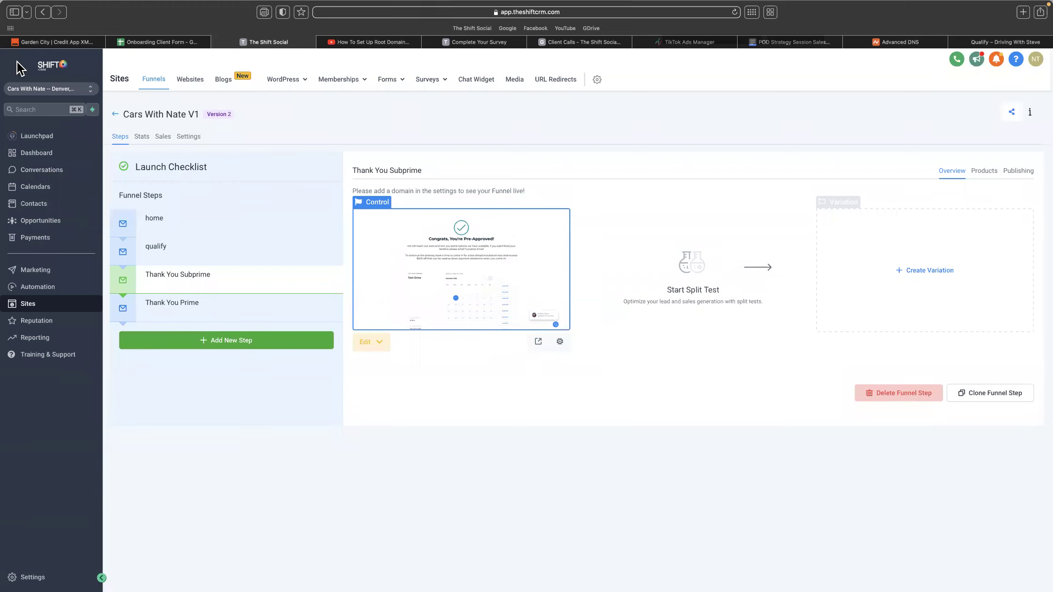
# - Delete the Thank You Prime step from the funnel, confirming with DELETE
pyautogui.click(211, 310)
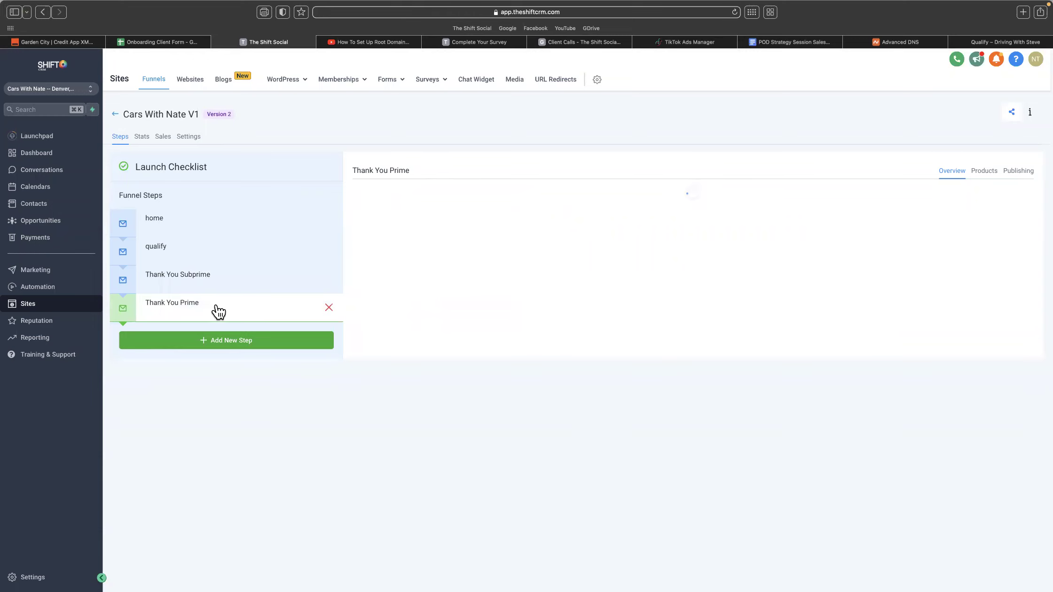
pyautogui.click(219, 272)
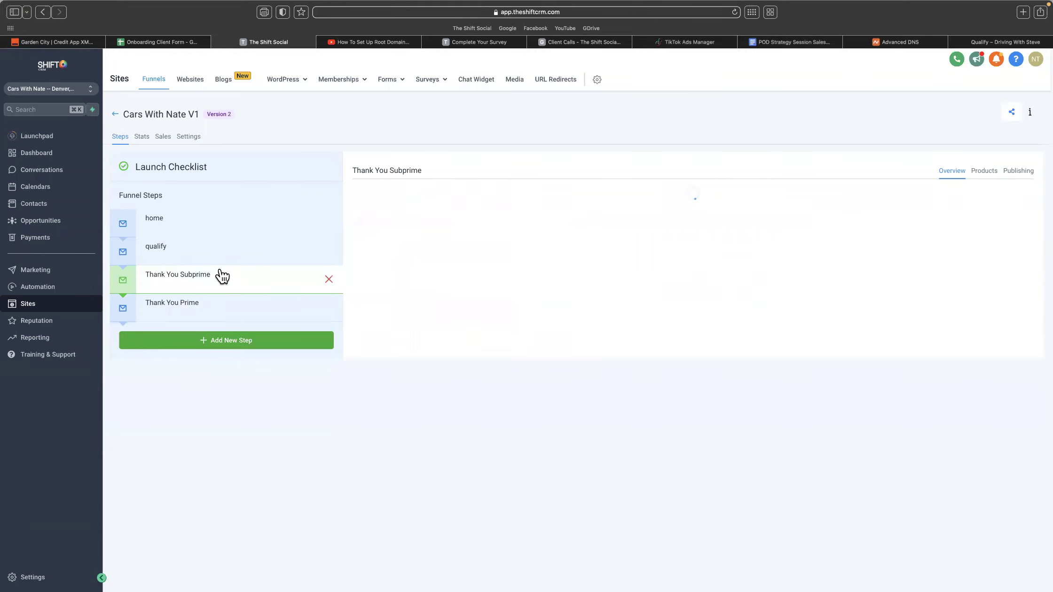
pyautogui.click(221, 309)
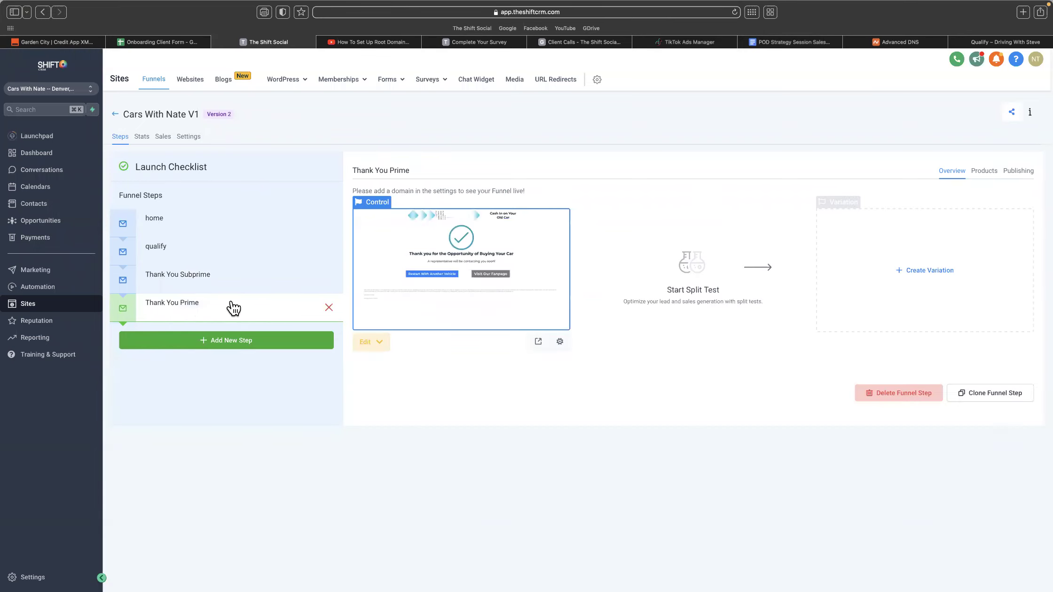
pyautogui.click(329, 307)
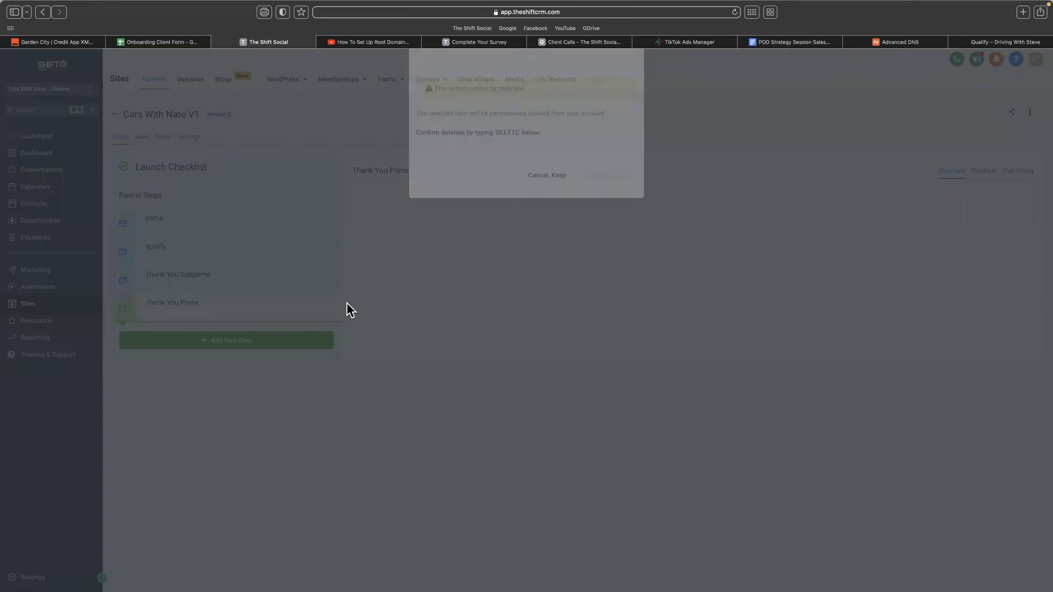
pyautogui.click(501, 175)
pyautogui.write('DELETE')
pyautogui.click(614, 211)
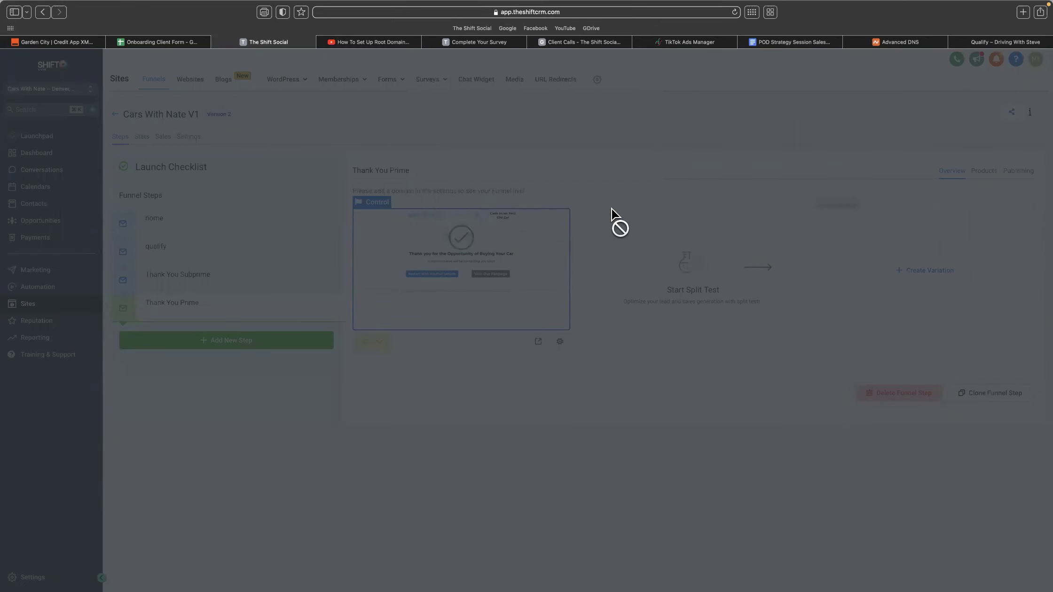
# - Clone the Thank You Subprime step into the Cars With Nate V1 funnel of the Cars With Nate location
pyautogui.click(230, 284)
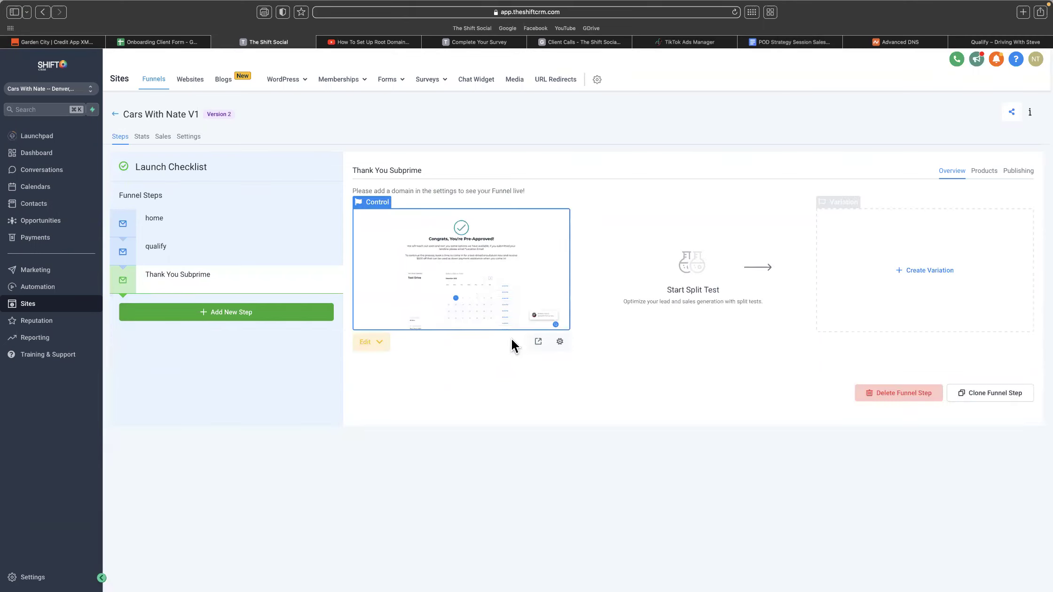
pyautogui.click(1002, 396)
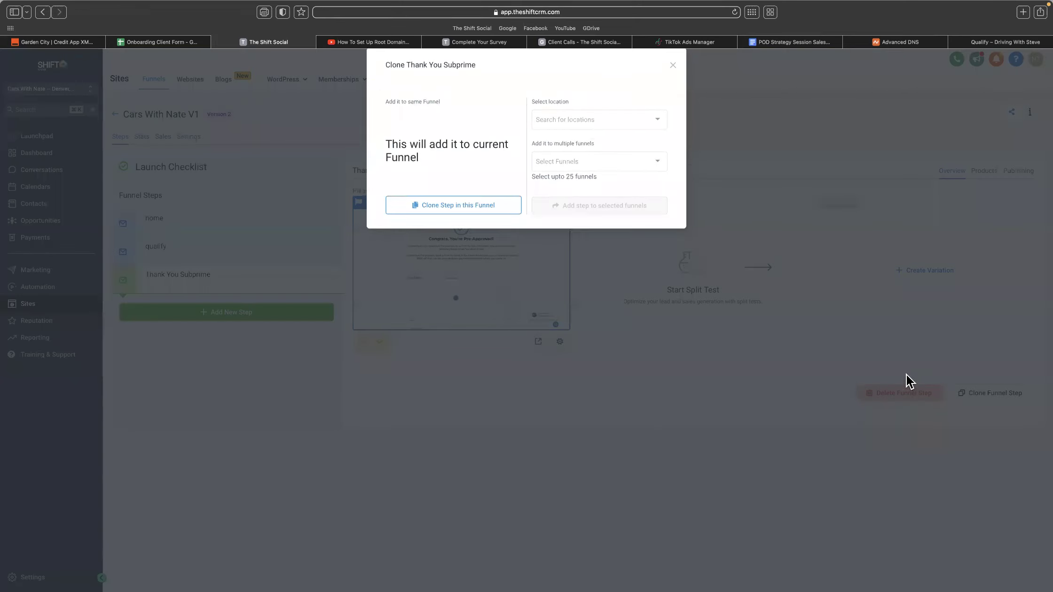
pyautogui.click(569, 132)
pyautogui.write('cars')
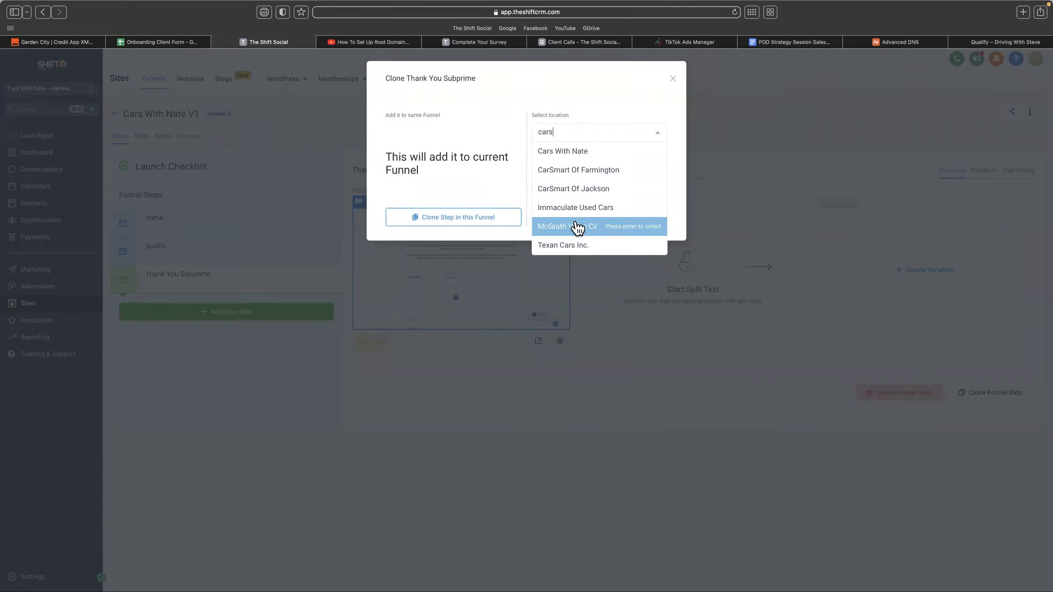
pyautogui.click(577, 157)
pyautogui.click(568, 171)
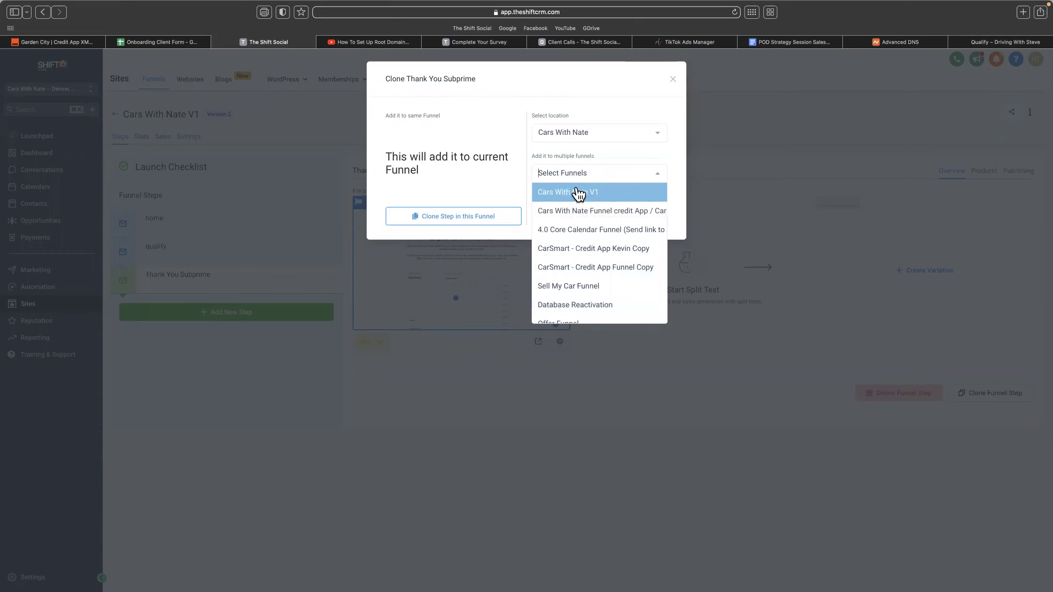
pyautogui.click(579, 193)
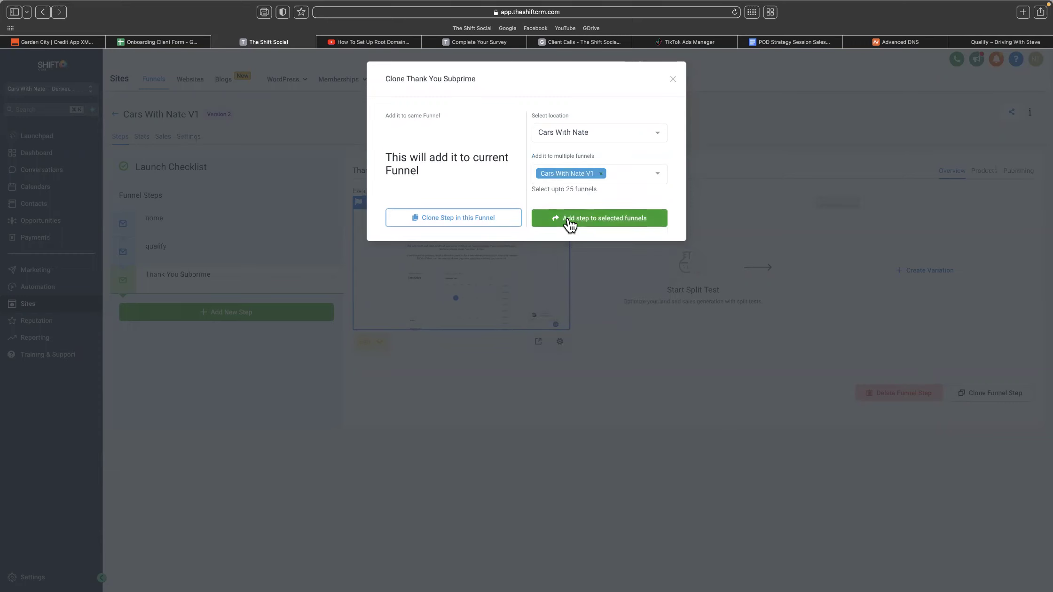
pyautogui.click(570, 225)
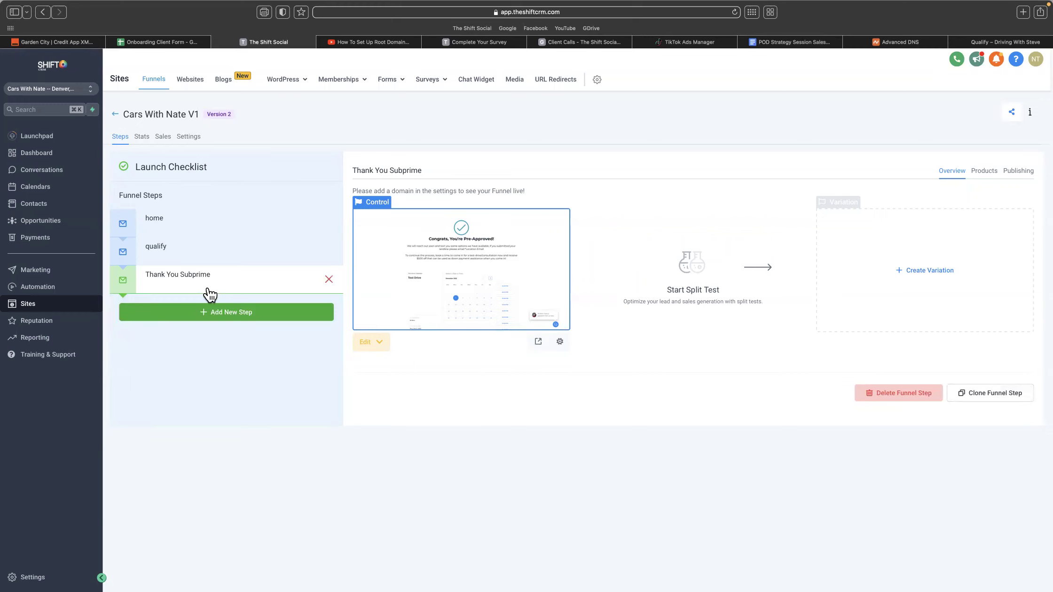
# - Rename the page of the cloned Thank You Subprime step as Thank You Prime
pyautogui.click(210, 306)
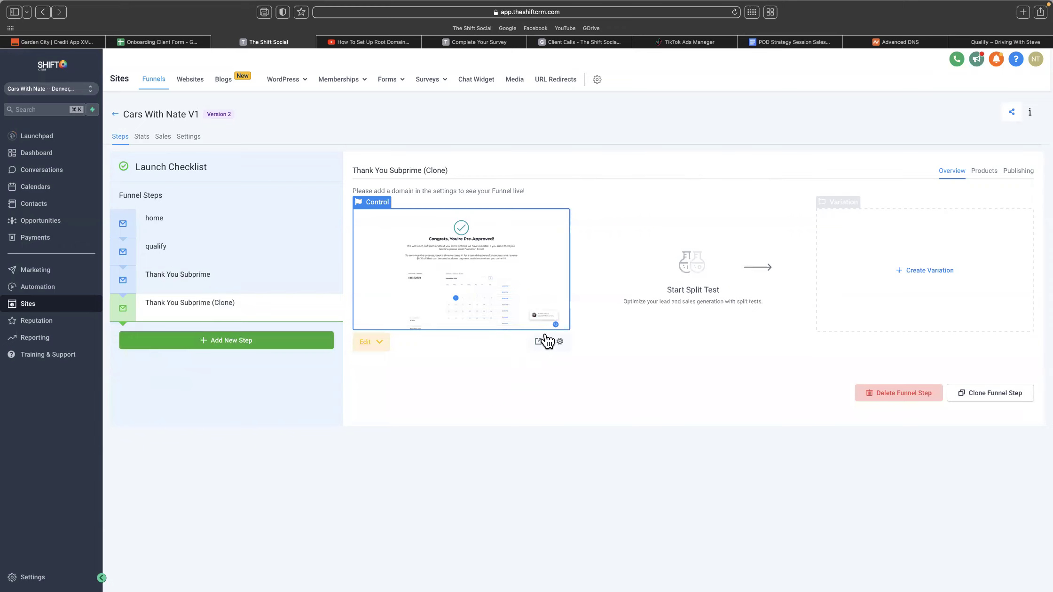
pyautogui.click(560, 342)
pyautogui.moveTo(482, 131); pyautogui.dragTo(422, 131)
pyautogui.write('Prime')
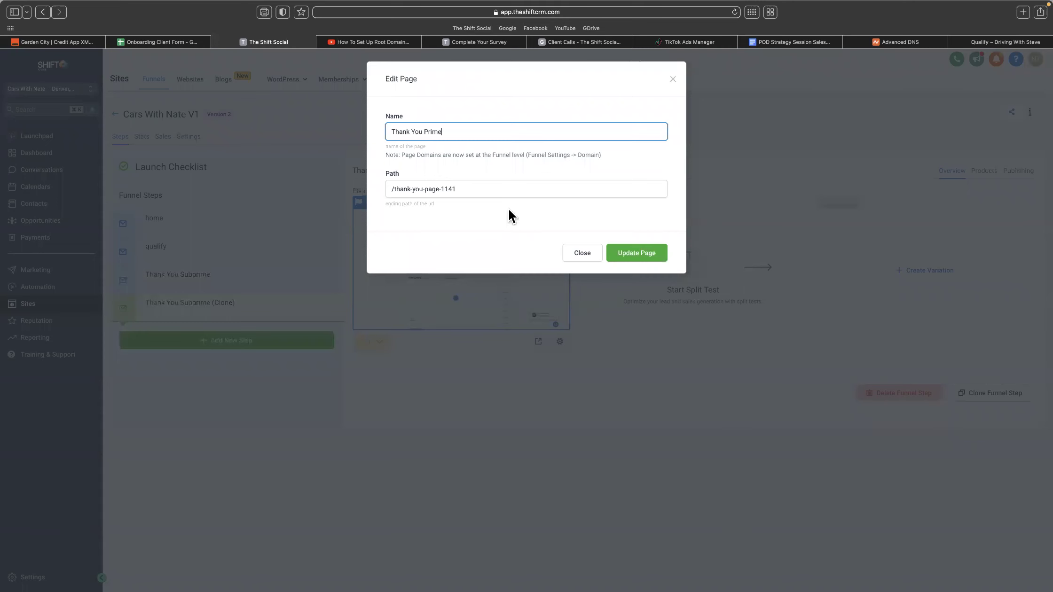
pyautogui.click(636, 258)
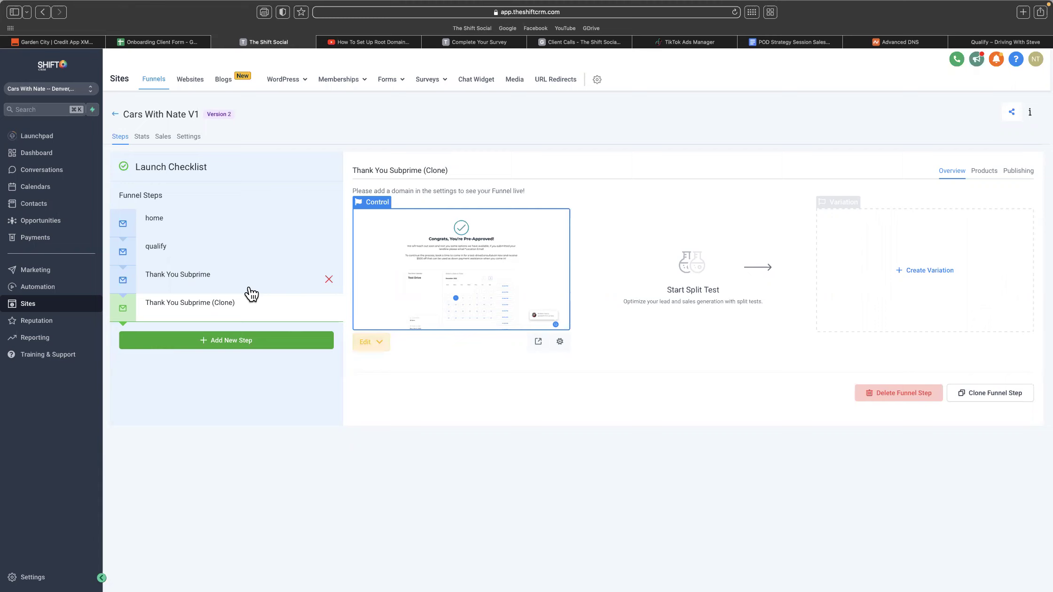
# - Check the qualify and Thank You Subprime steps, and open the funnel's home page in the page editor
pyautogui.click(248, 259)
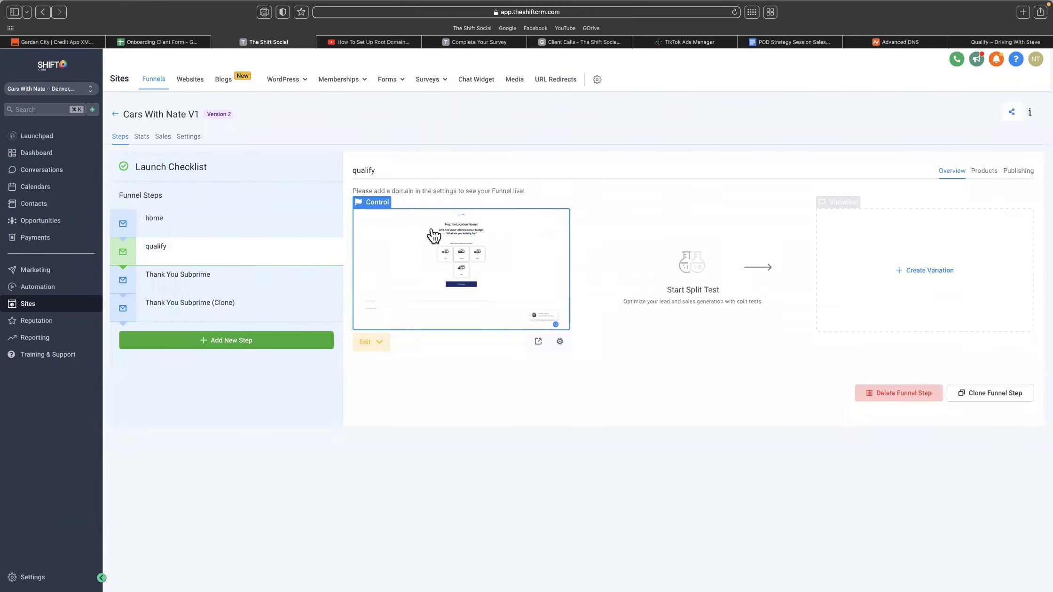
pyautogui.click(228, 279)
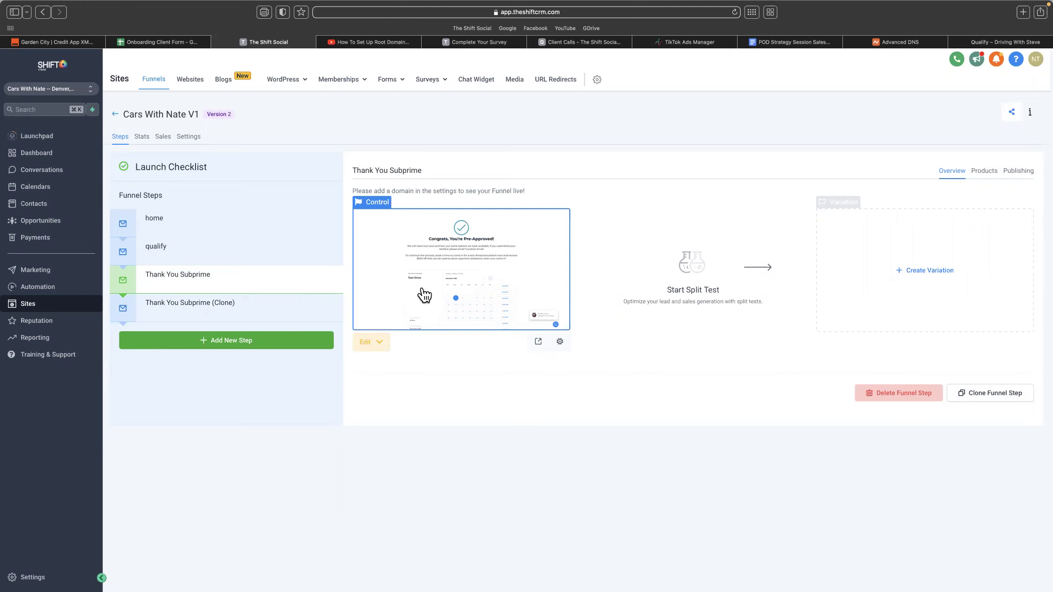
pyautogui.click(180, 230)
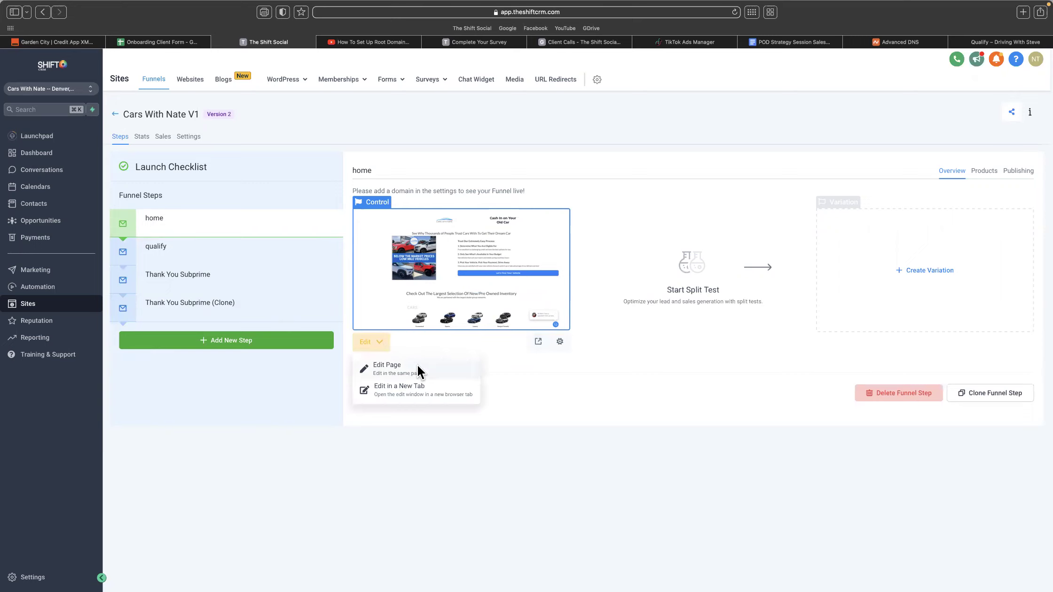
pyautogui.click(485, 247)
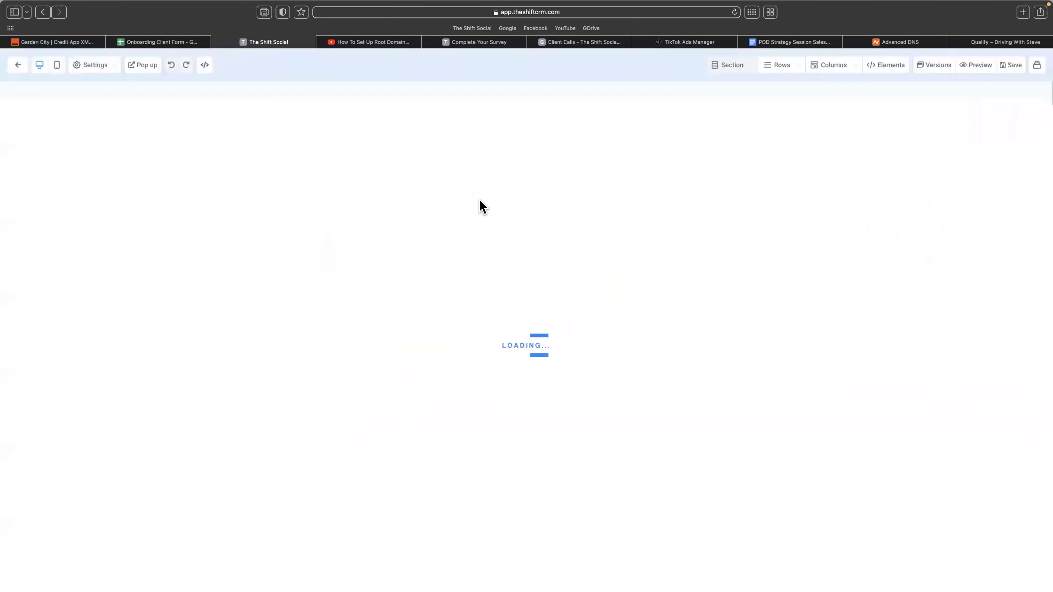
# - Go back to the Vehicles landing page on the Driving With Steve site and compare it with the home page
pyautogui.click(979, 41)
pyautogui.click(42, 13)
pyautogui.click(42, 13)
pyautogui.click(58, 12)
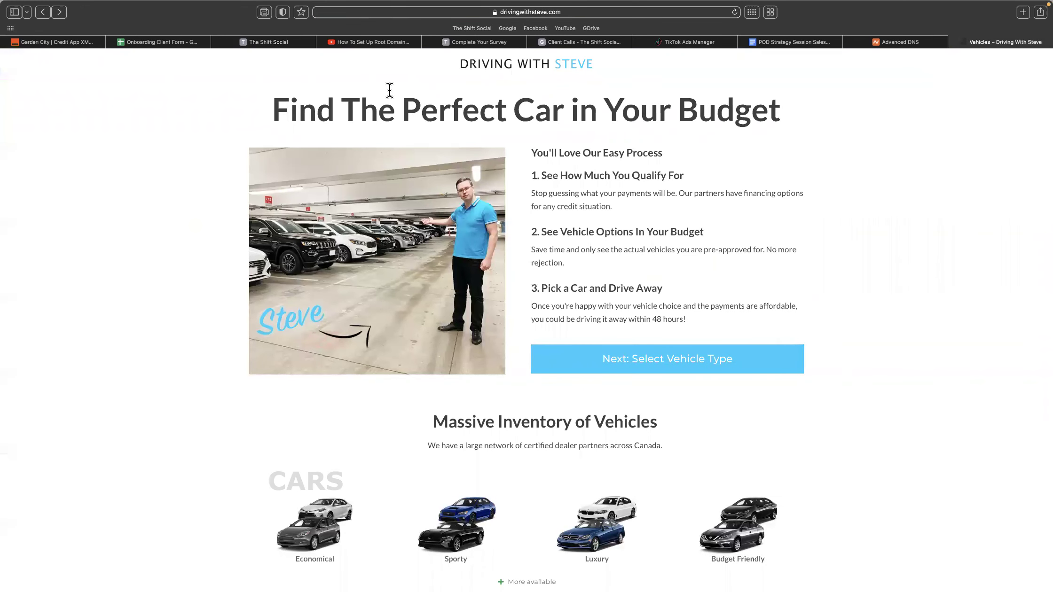
pyautogui.click(271, 42)
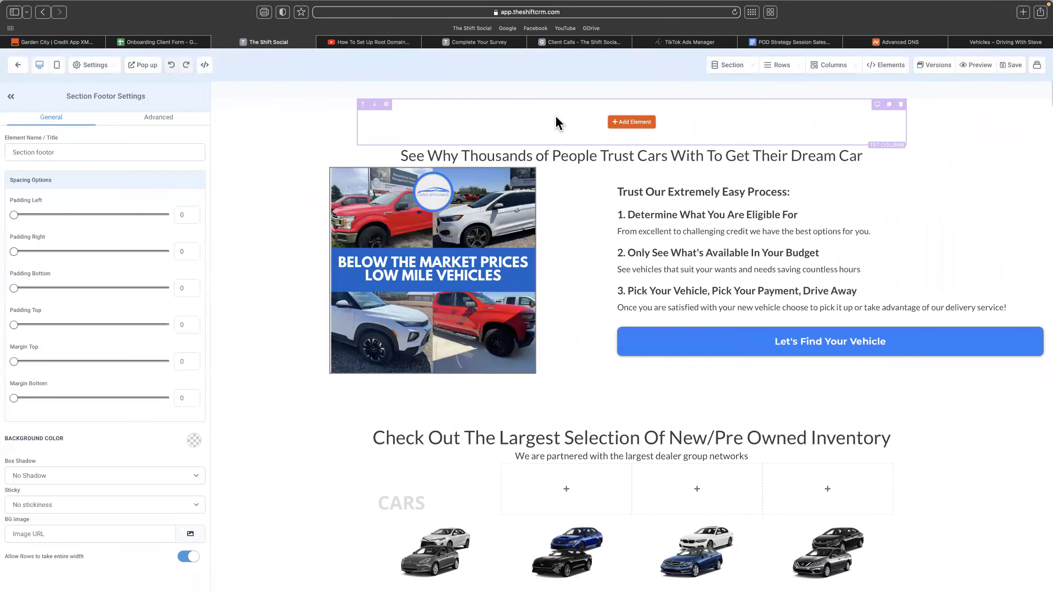
# - Replace the home page's main headline with "Find The Perfect Car in Your Budget", copied from the Driving With Steve page
pyautogui.click(41, 67)
pyautogui.click(40, 66)
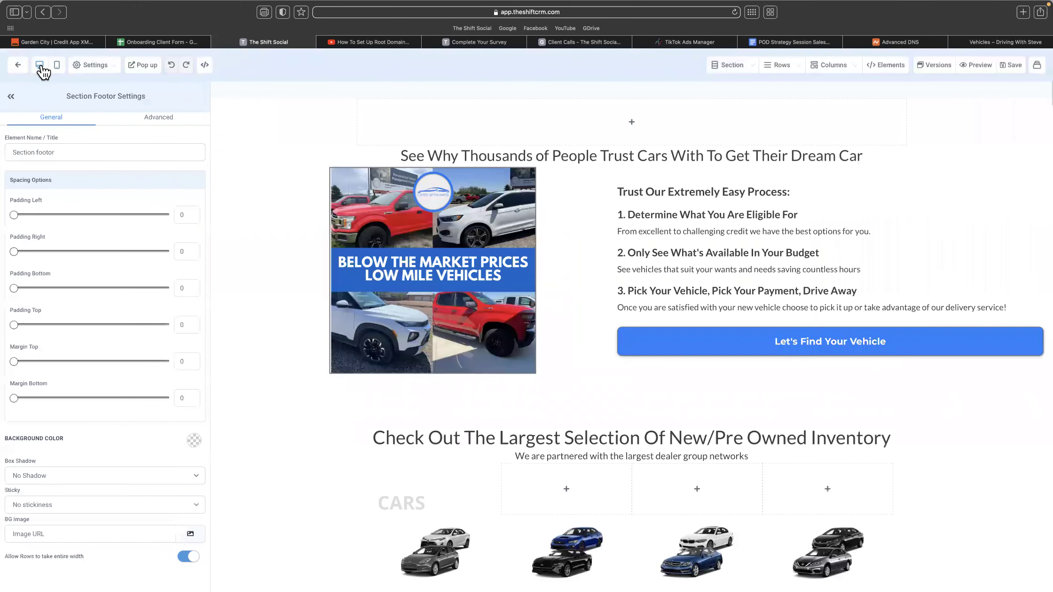
pyautogui.tripleClick(566, 154)
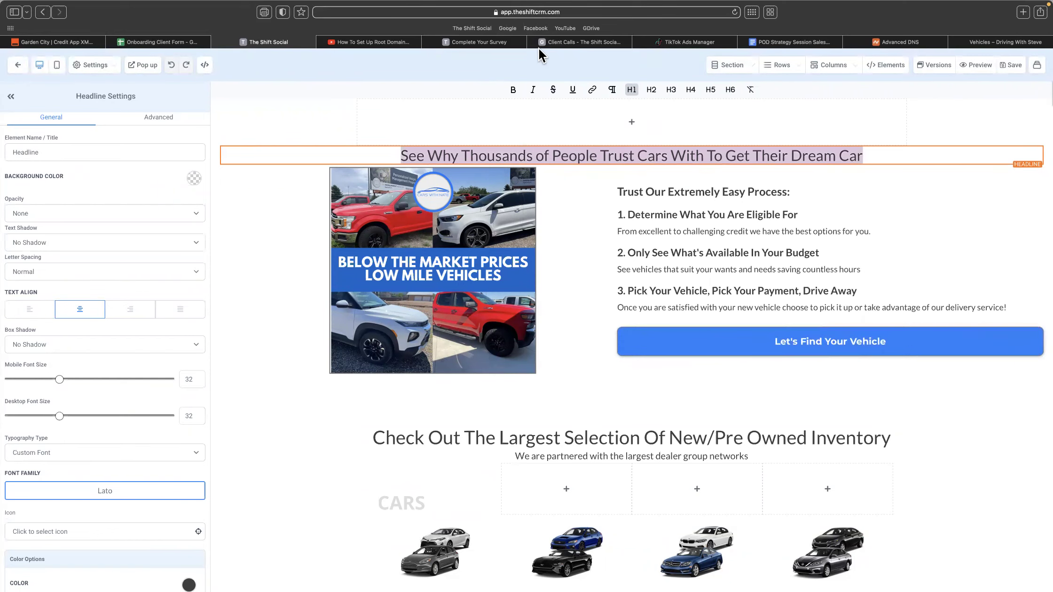
pyautogui.click(1005, 42)
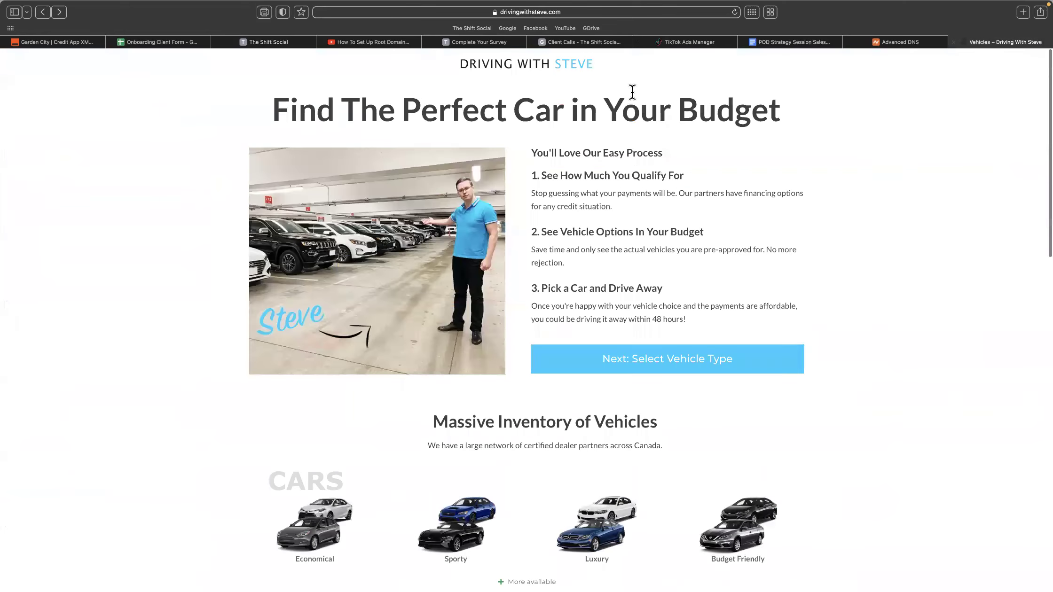
pyautogui.moveTo(781, 110); pyautogui.dragTo(251, 103)
pyautogui.press('super+c')
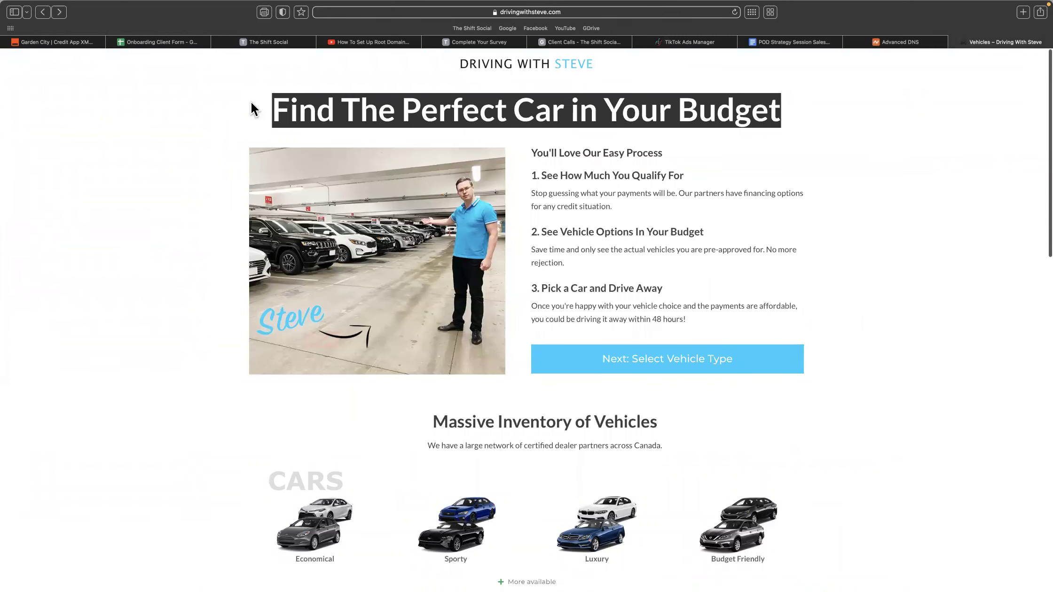
pyautogui.click(266, 42)
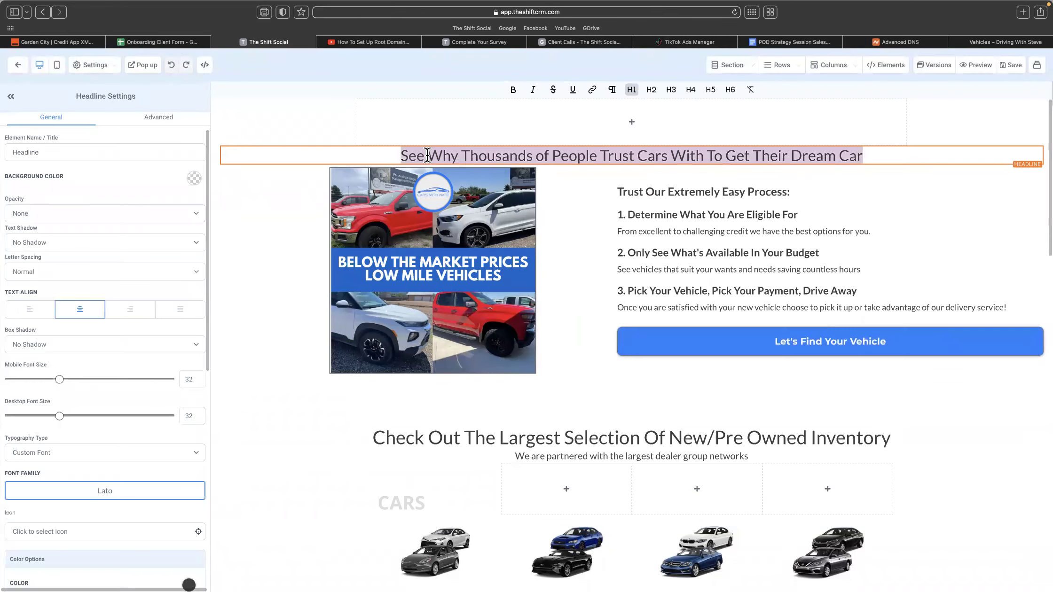
pyautogui.press('super+v')
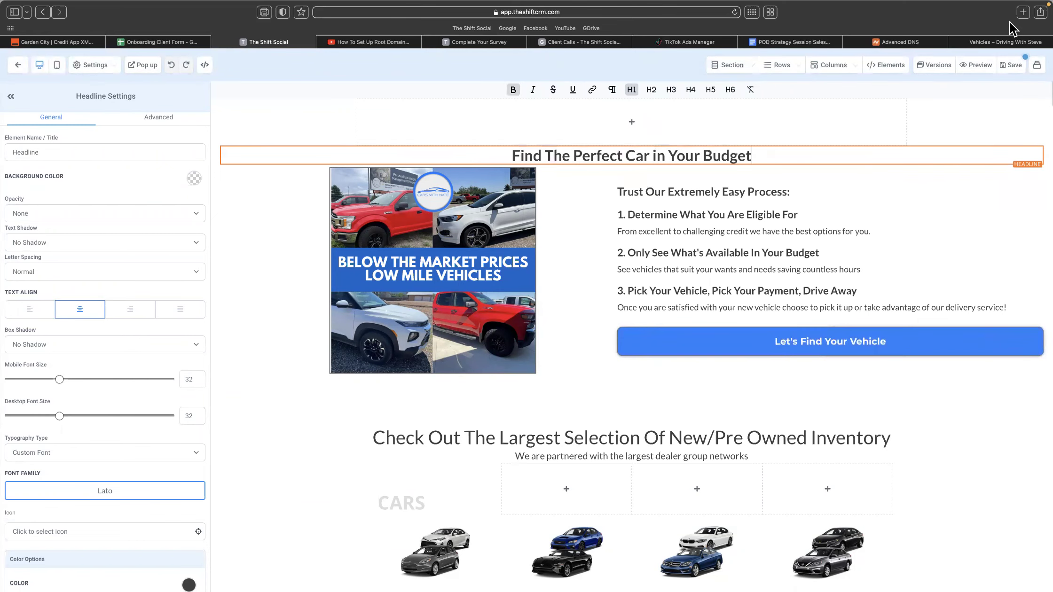
# - Reword the heading above the three numbered points to "You'll Love Our Easy Process:", following the reference page
pyautogui.click(1003, 41)
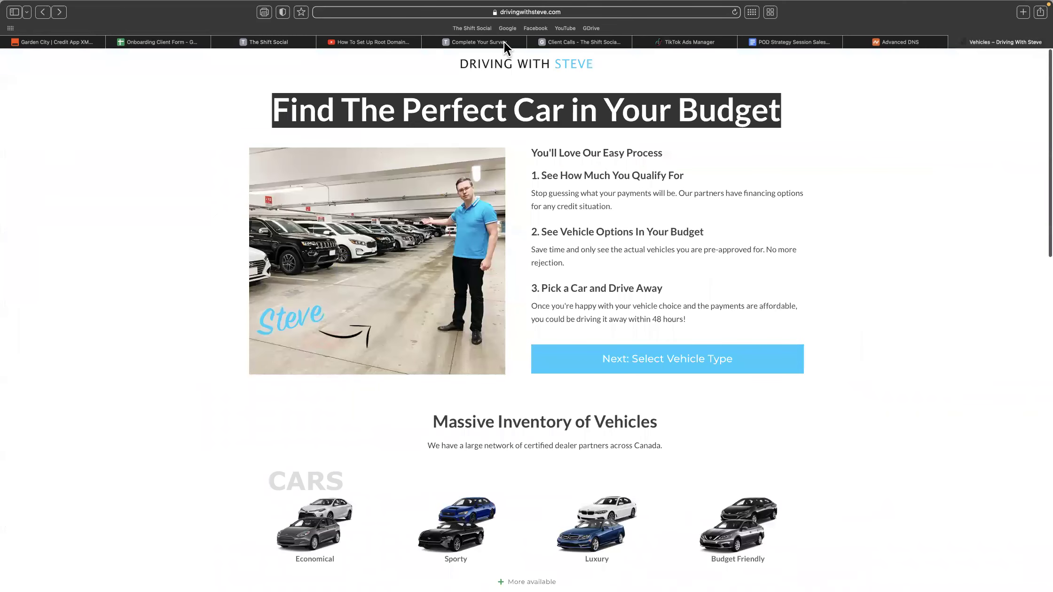
pyautogui.click(457, 40)
pyautogui.hotkey('ctrl', 'shift', 'Tab')
pyautogui.hotkey('ctrl', 'shift', 'Tab')
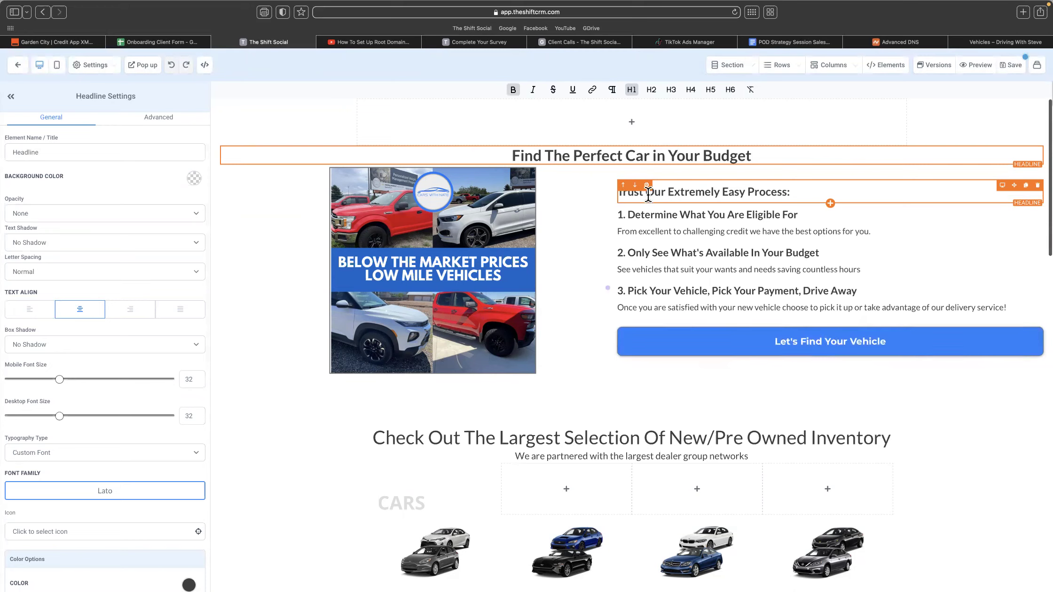
pyautogui.write("You'll")
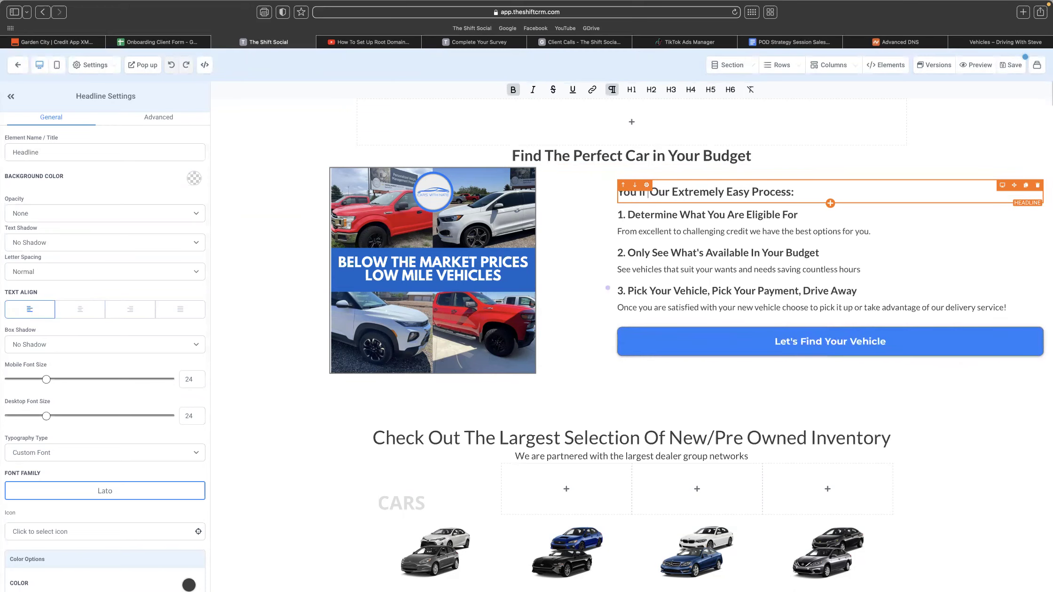
pyautogui.write(' Love')
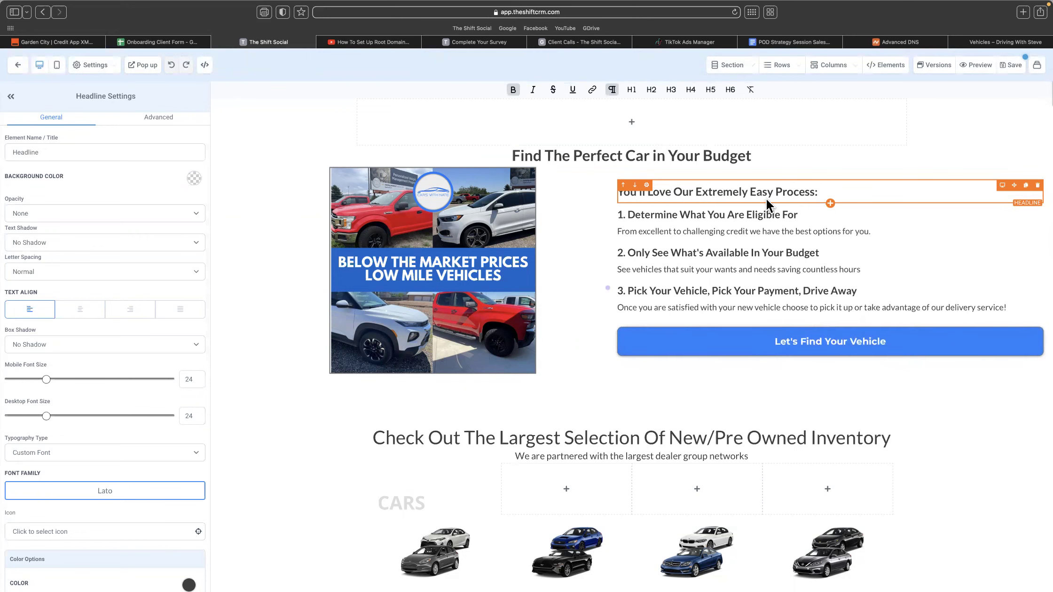
pyautogui.moveTo(749, 189); pyautogui.dragTo(696, 193)
pyautogui.press('BackSpace')
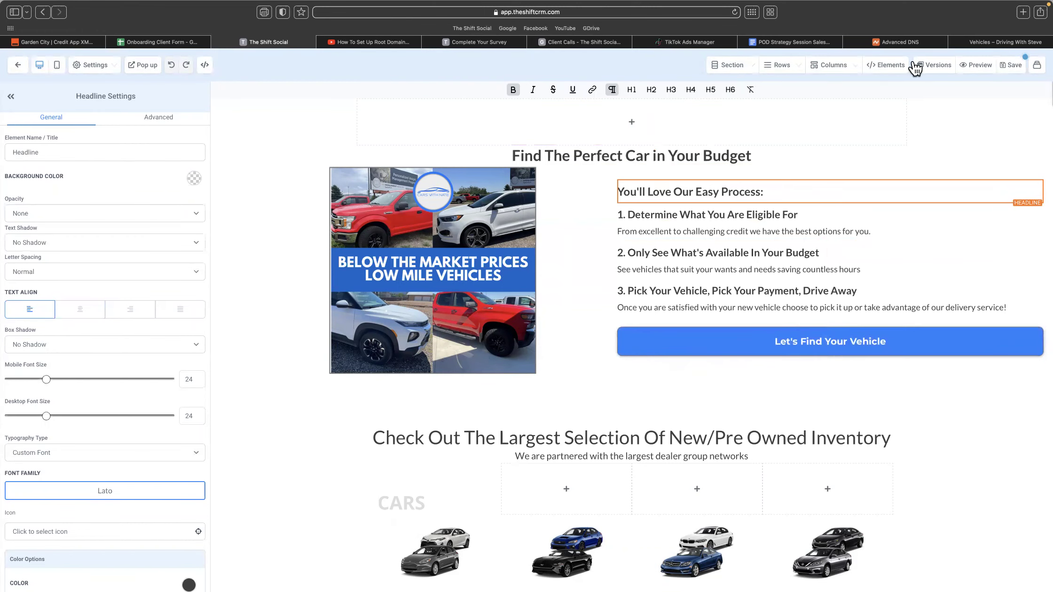
# - Compare the home page with the Driving With Steve page and delete the empty column above the main headline
pyautogui.click(999, 41)
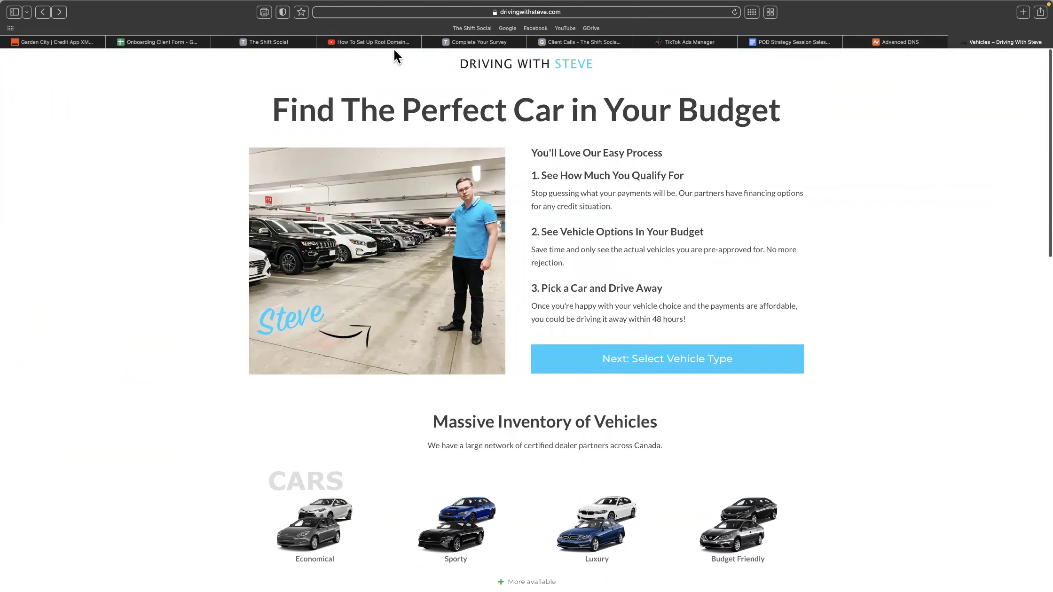
pyautogui.click(273, 41)
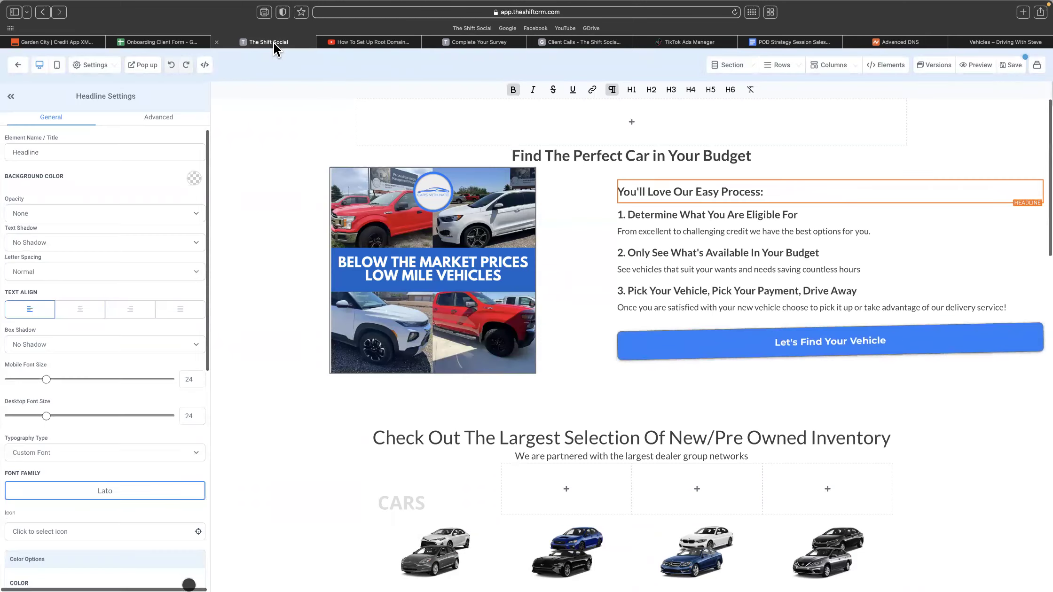
pyautogui.click(584, 154)
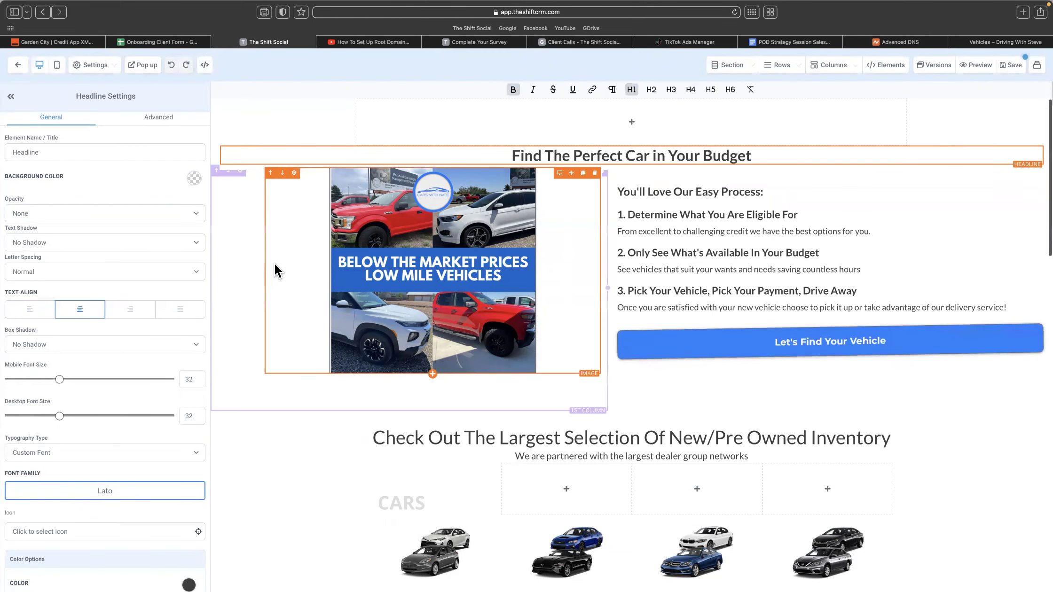
pyautogui.click(899, 112)
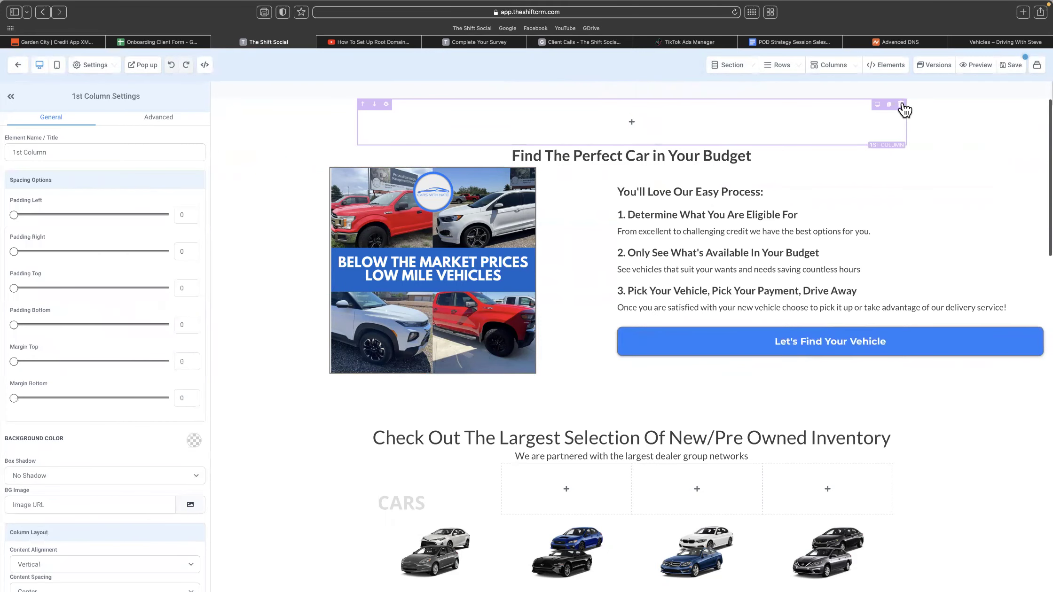
pyautogui.press('Delete')
# - Enlarge the main headline to 41 on mobile and 60 on desktop, and set its top and bottom padding to 10
pyautogui.click(827, 108)
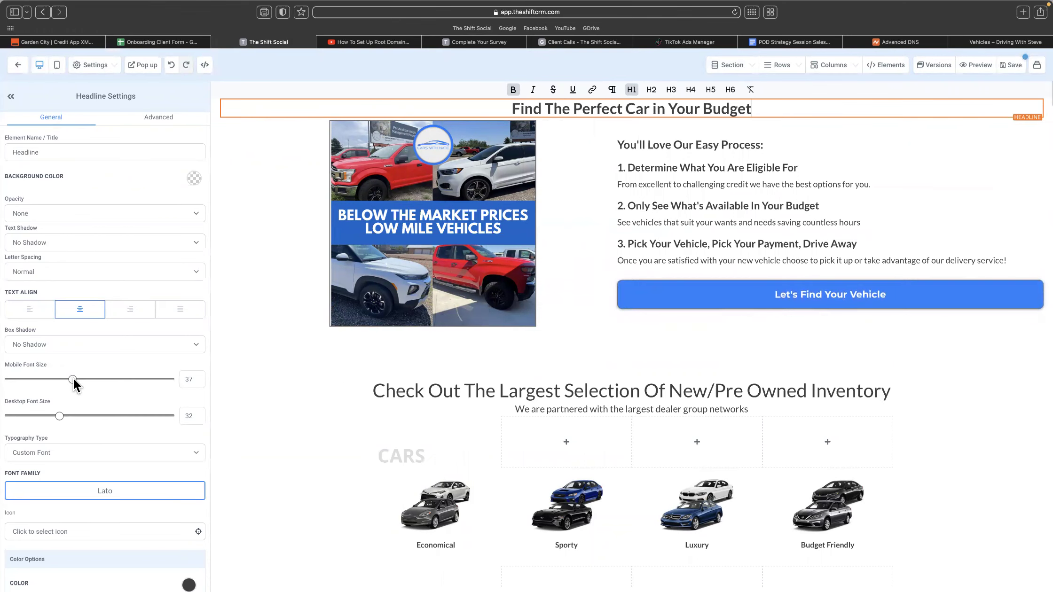
pyautogui.moveTo(82, 416); pyautogui.dragTo(103, 414)
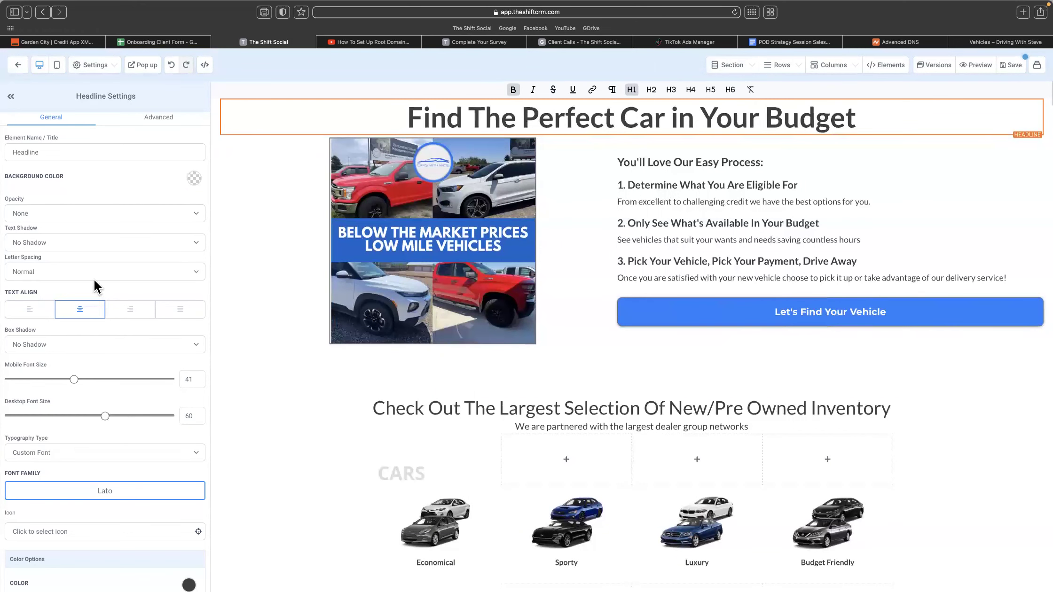
pyautogui.click(155, 117)
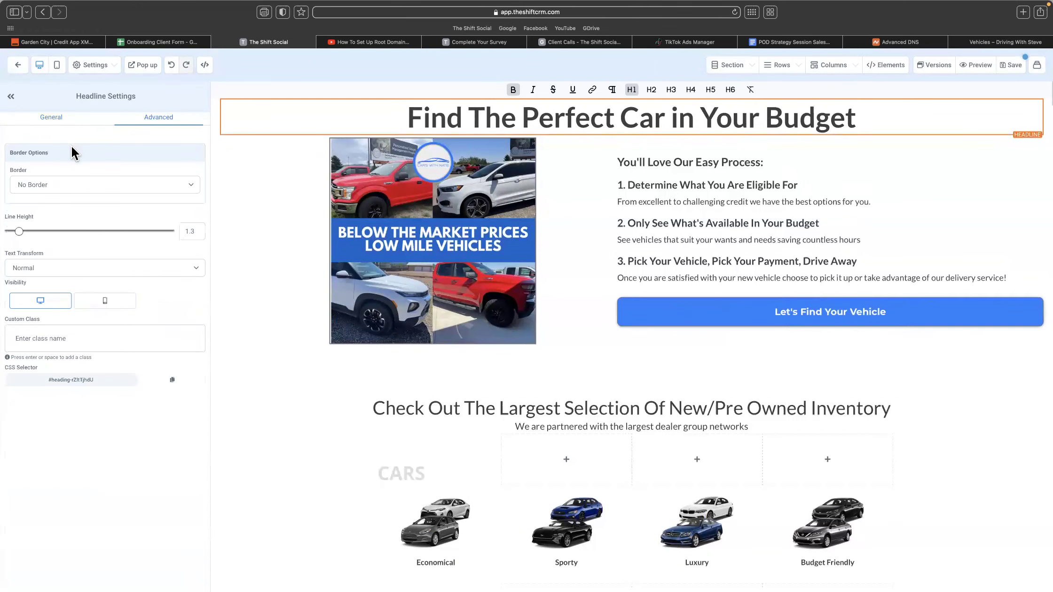
pyautogui.click(60, 120)
pyautogui.scroll(-10, 122, 260)
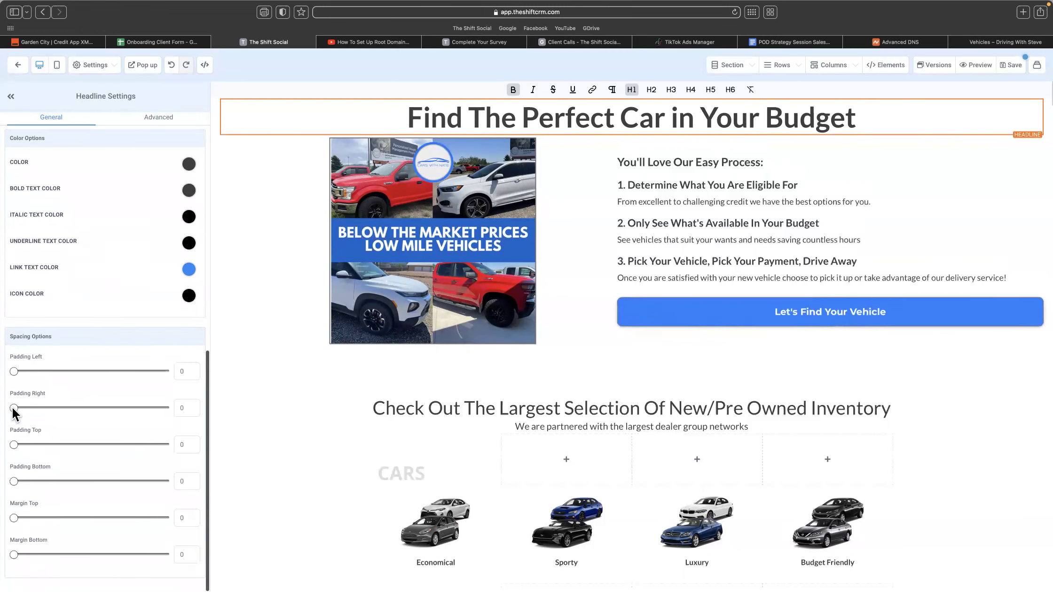
pyautogui.moveTo(28, 476)
pyautogui.mouseDown()
pyautogui.moveTo(44, 476)
pyautogui.moveTo(34, 479)
pyautogui.mouseUp()
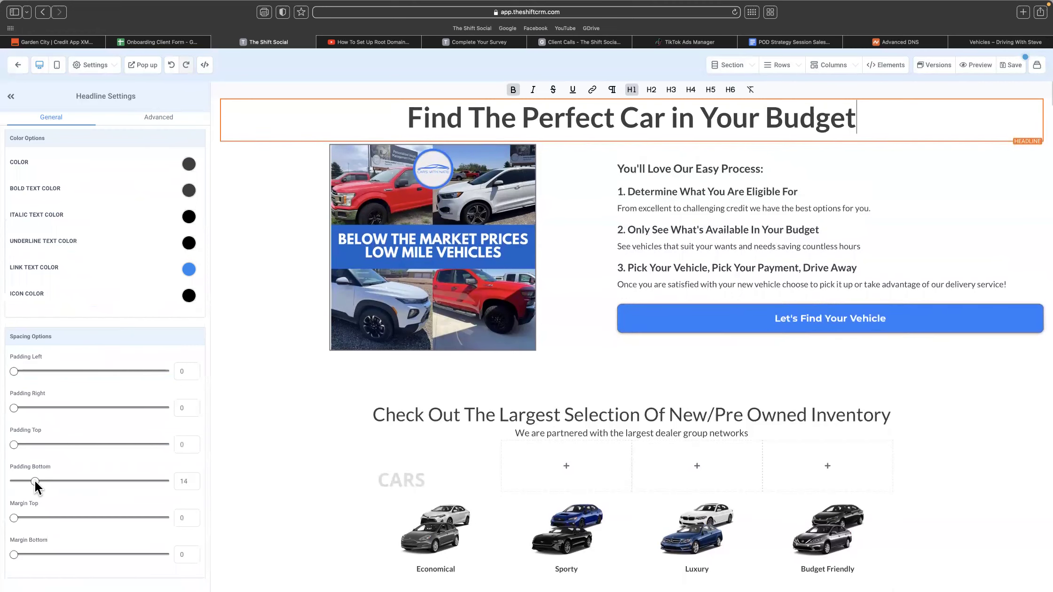
pyautogui.moveTo(32, 480); pyautogui.dragTo(29, 482)
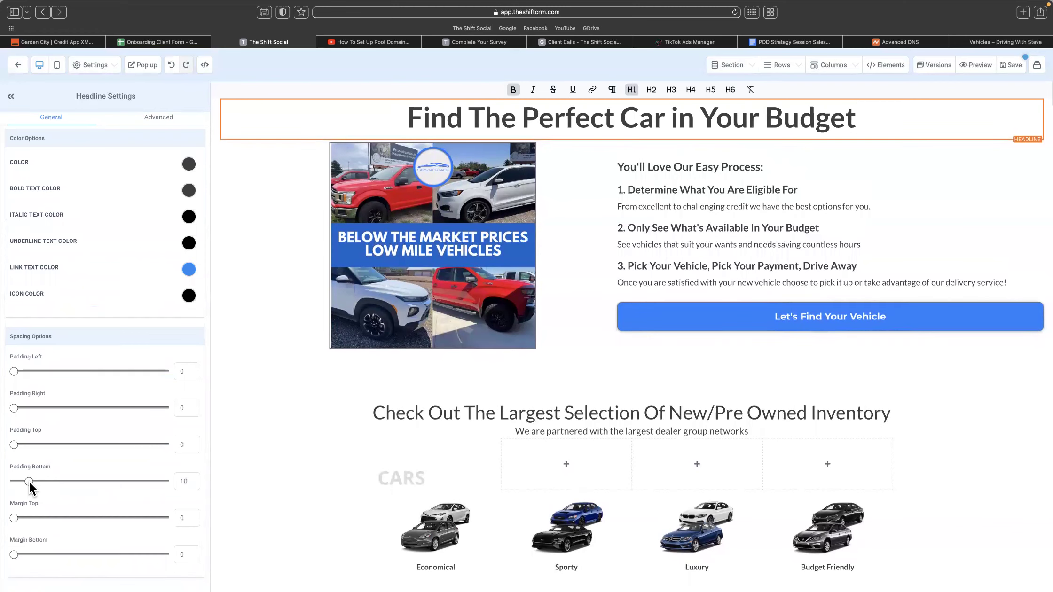
pyautogui.moveTo(13, 442); pyautogui.dragTo(29, 443)
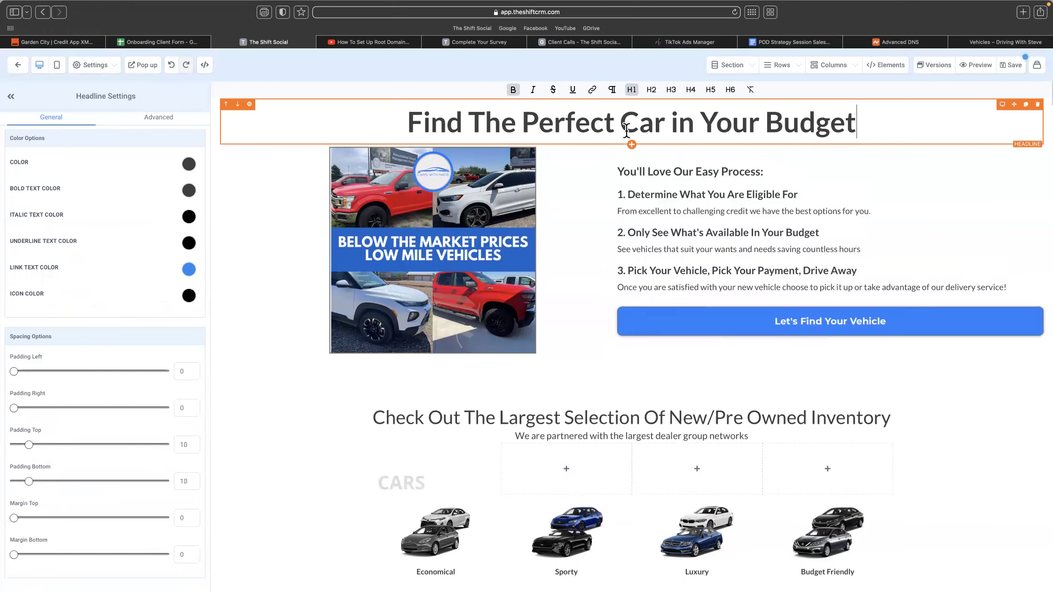
# - Add an image element below the main headline and move it above the headline
pyautogui.click(635, 148)
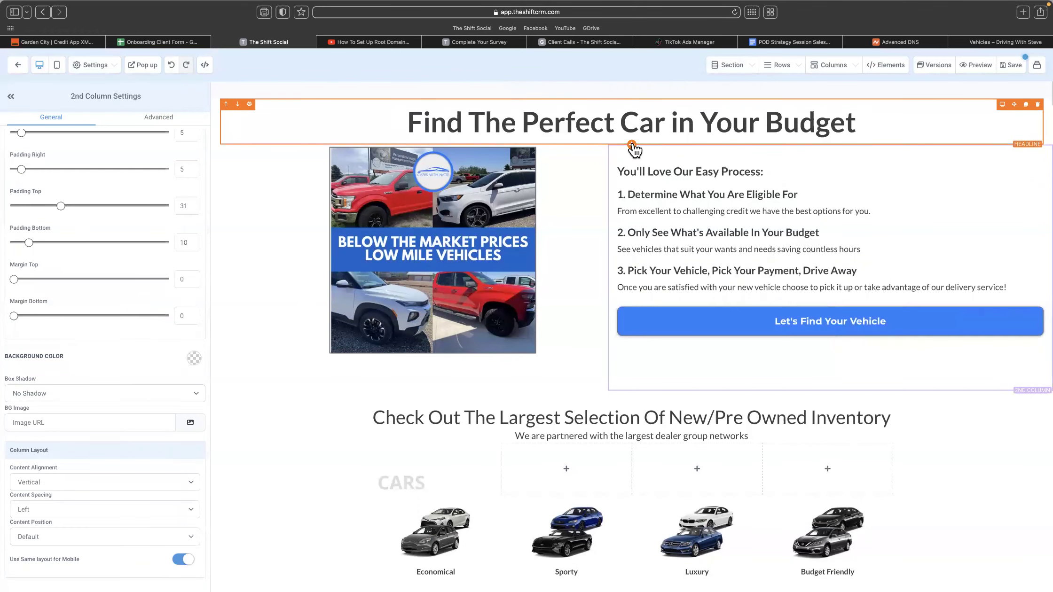
pyautogui.click(632, 144)
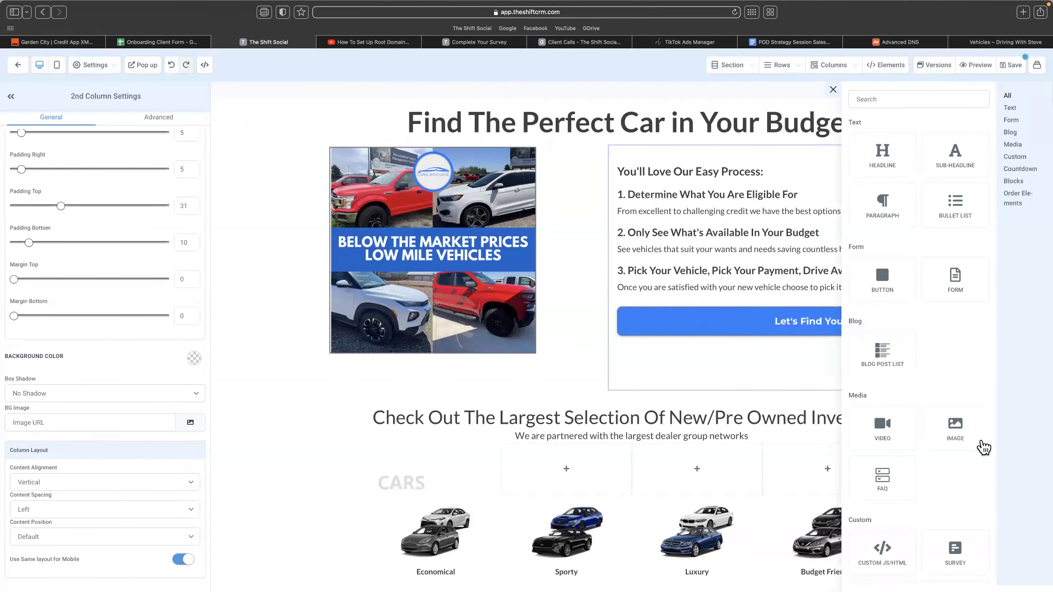
pyautogui.click(966, 441)
pyautogui.moveTo(252, 155)
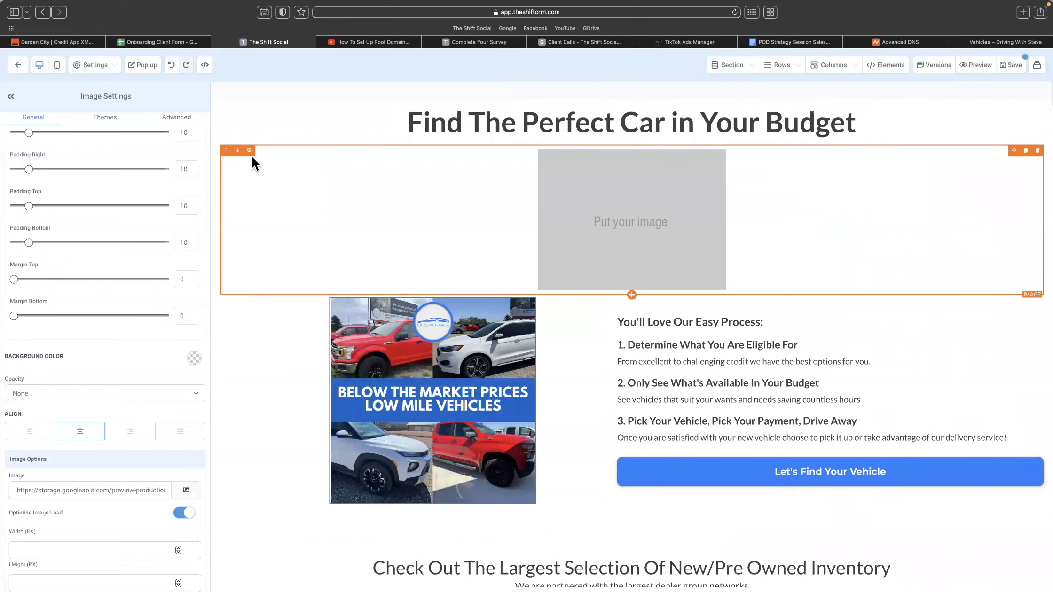
pyautogui.click(225, 151)
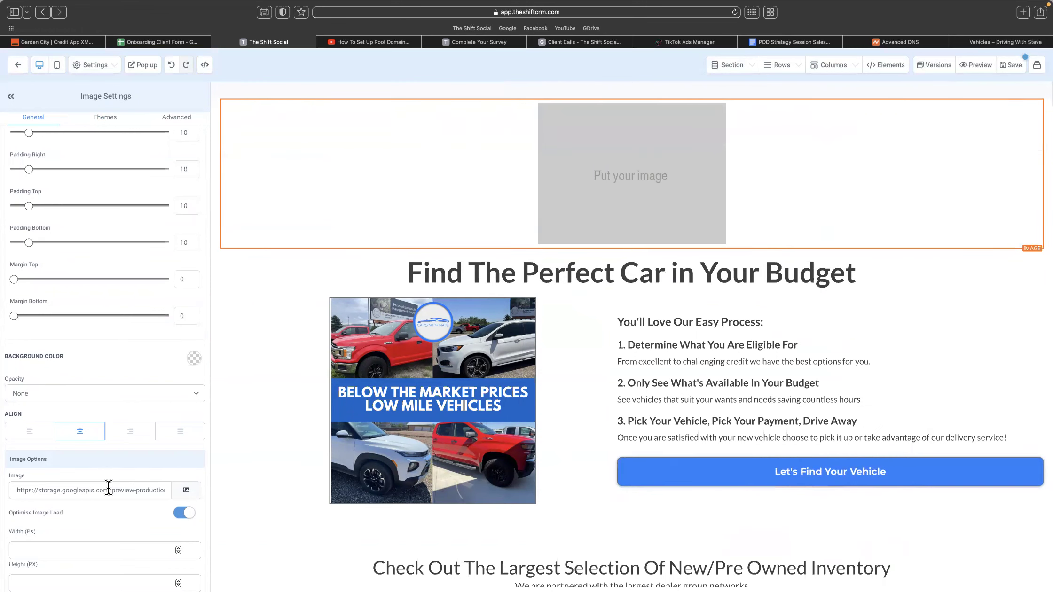
# - Fill the new image placeholder with CARS WITH NATE BRANDING.png from the media library
pyautogui.scroll(-1, 94, 528)
pyautogui.scroll(-1, 94, 534)
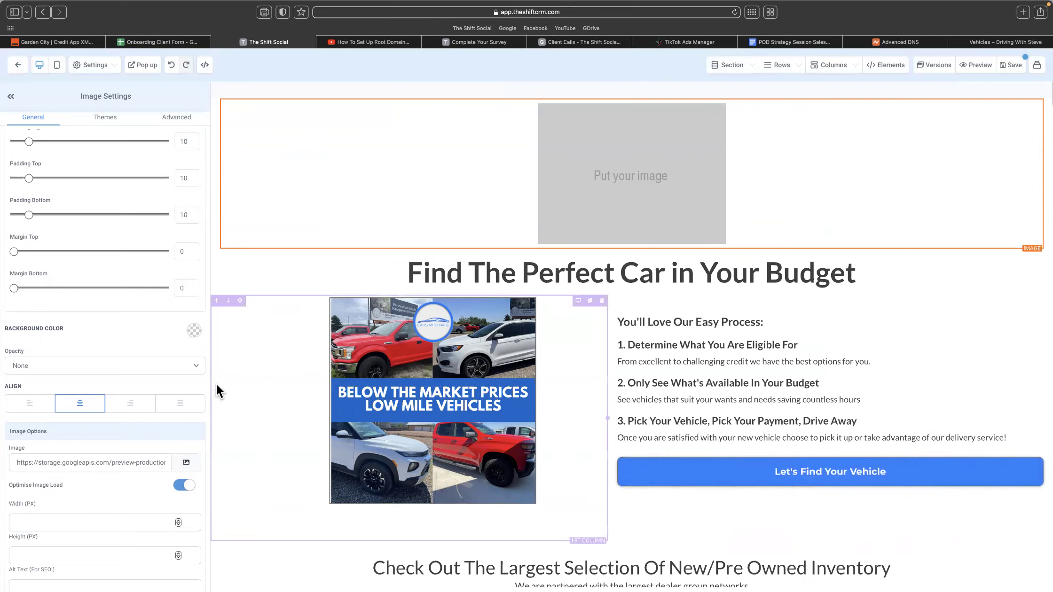
pyautogui.click(190, 465)
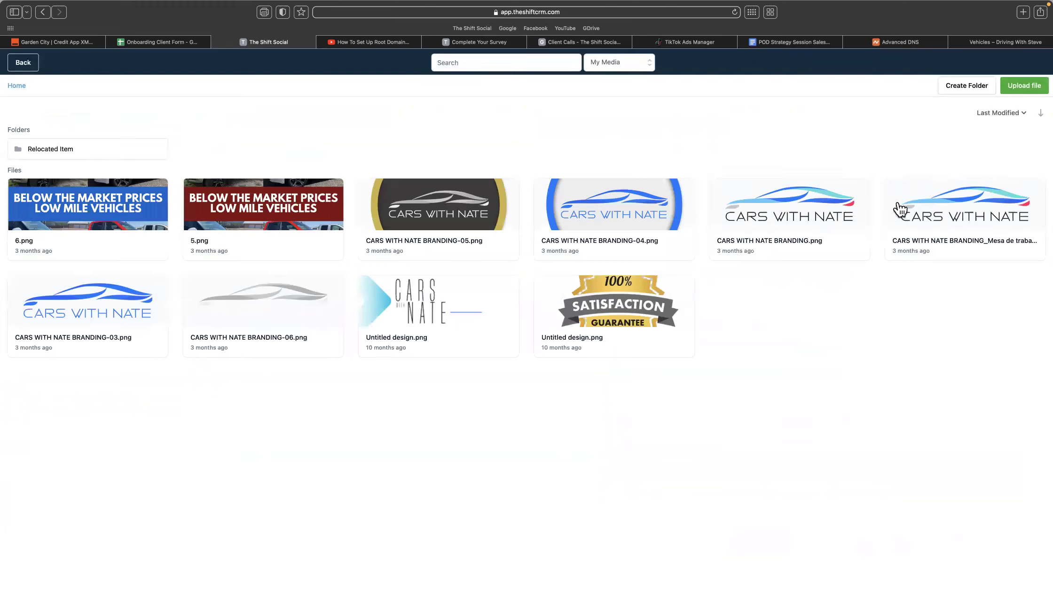
pyautogui.click(805, 212)
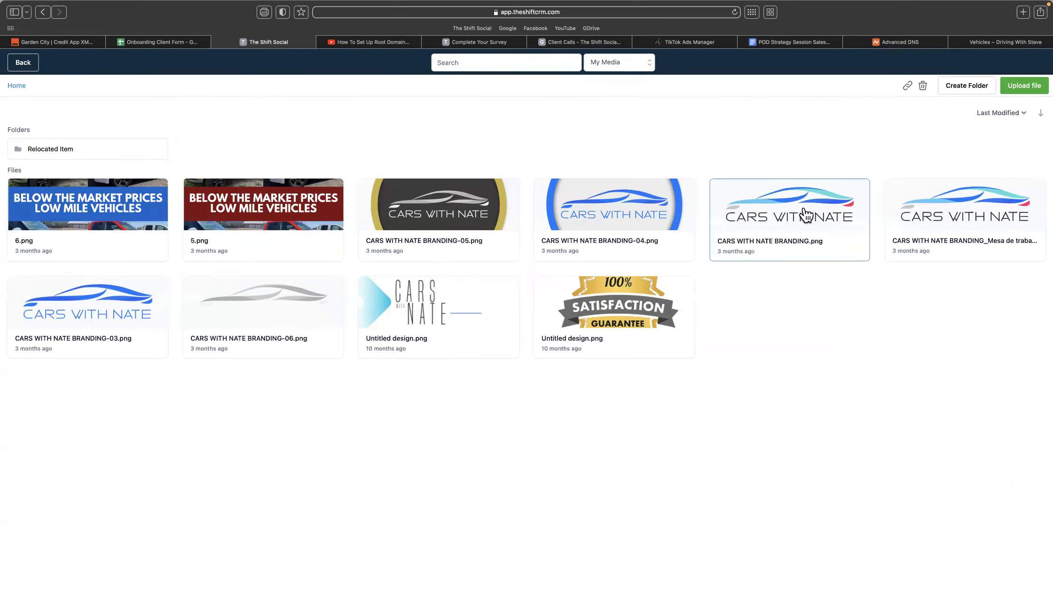
pyautogui.click(806, 215)
# - Set the logo image's width to 100 px
pyautogui.click(107, 523)
pyautogui.write('111')
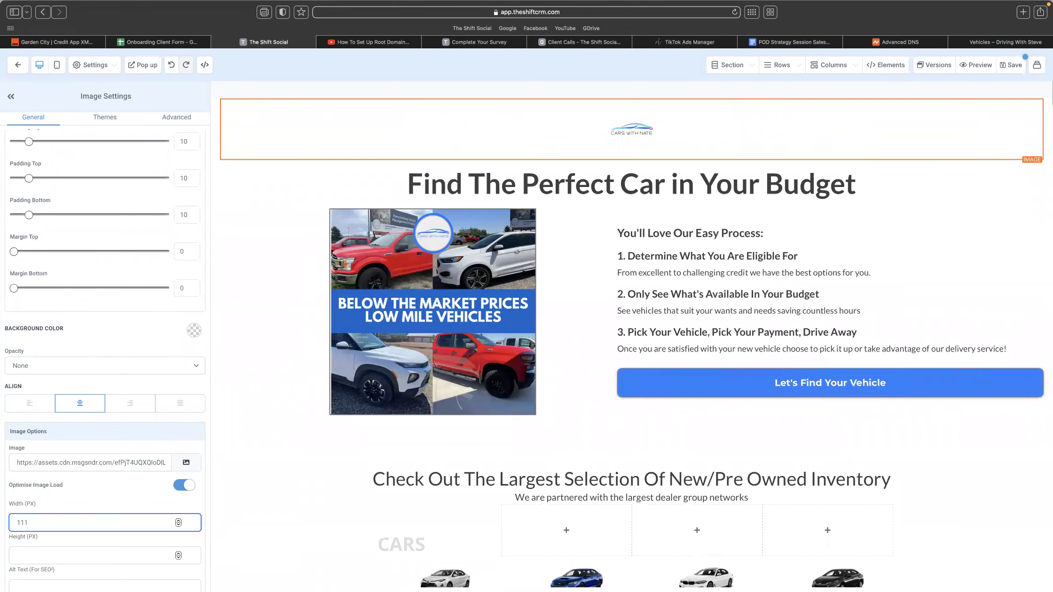
pyautogui.press('BackSpace')
pyautogui.press('BackSpace')
pyautogui.write('00')
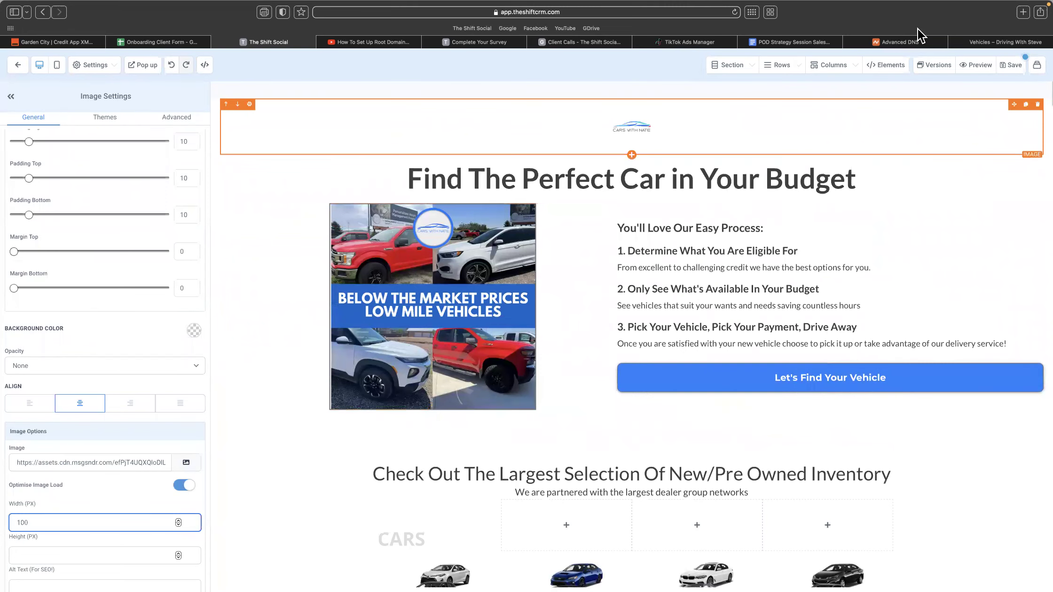
# - Compare the logo with the Driving With Steve header and set its top and bottom padding to 0
pyautogui.click(983, 44)
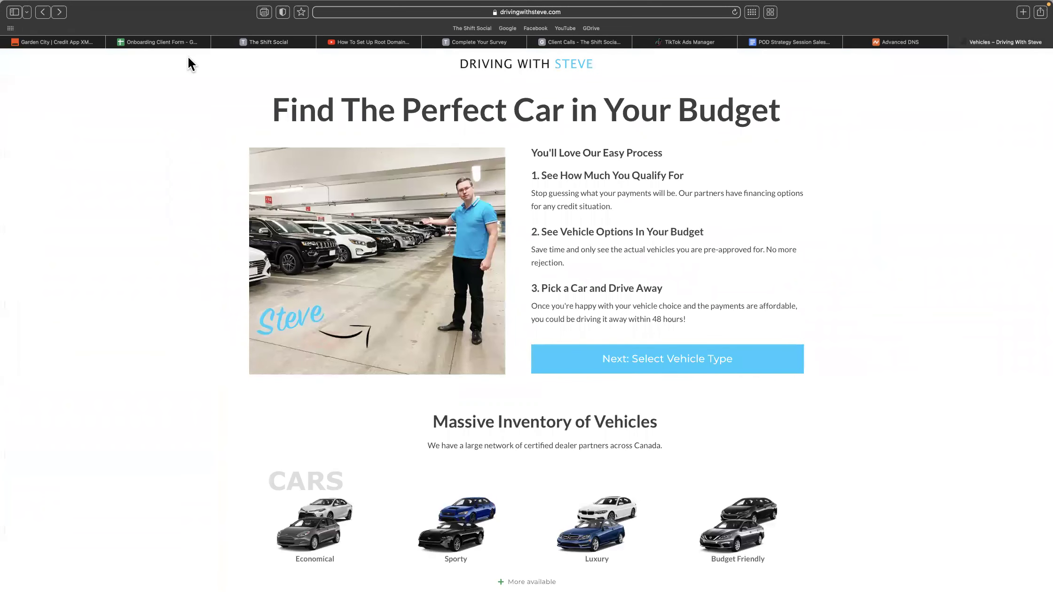
pyautogui.click(282, 41)
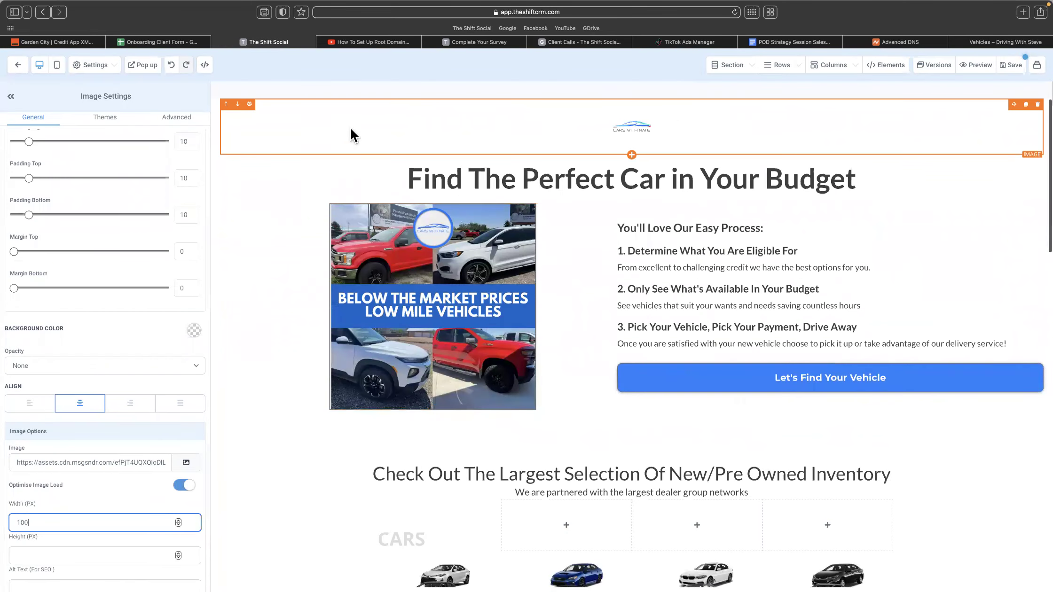
pyautogui.scroll(5, 81, 391)
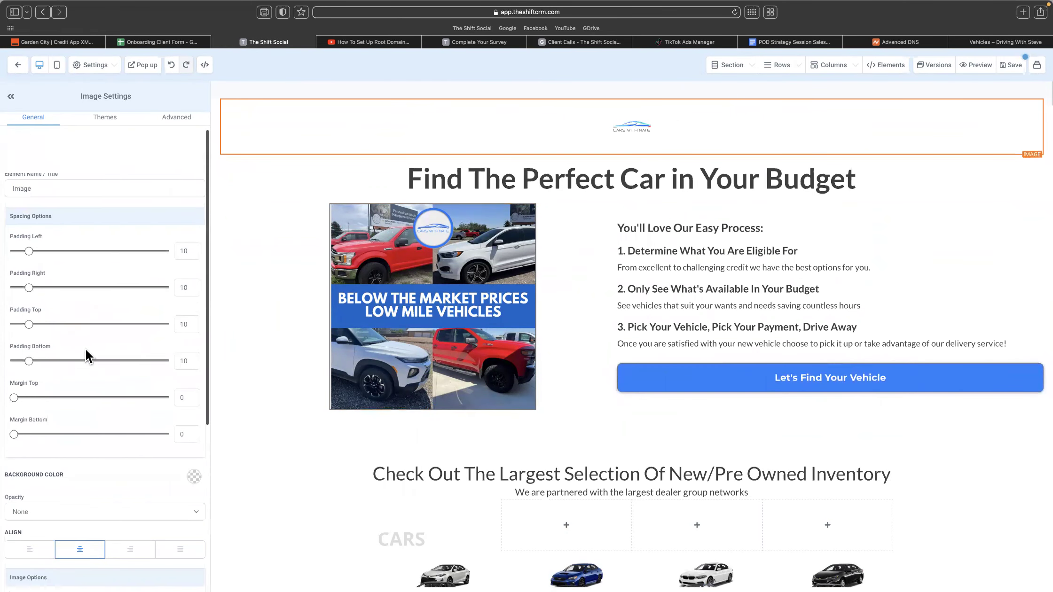
pyautogui.click(104, 117)
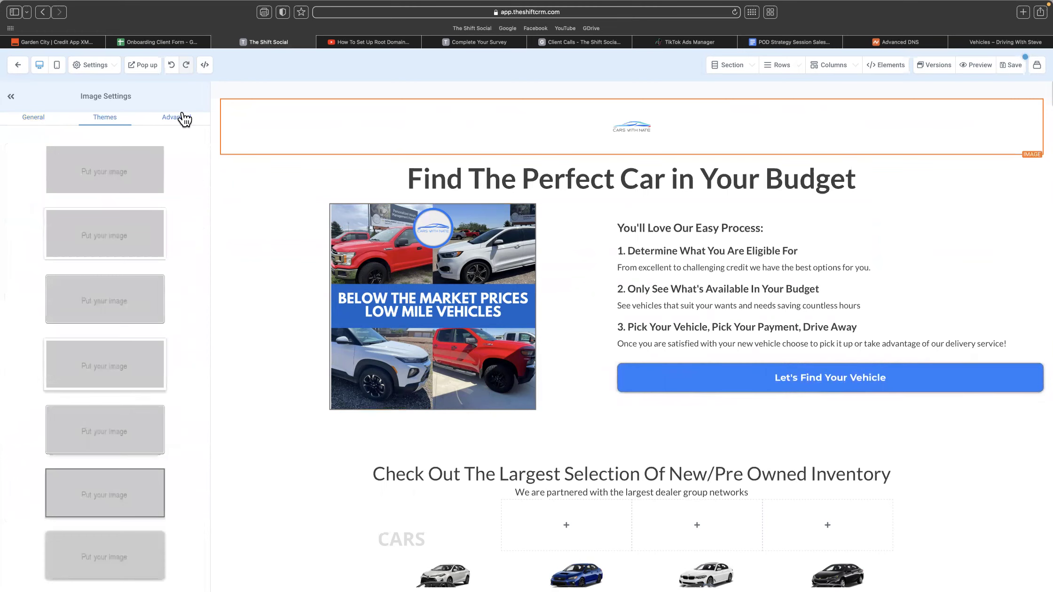
pyautogui.click(176, 117)
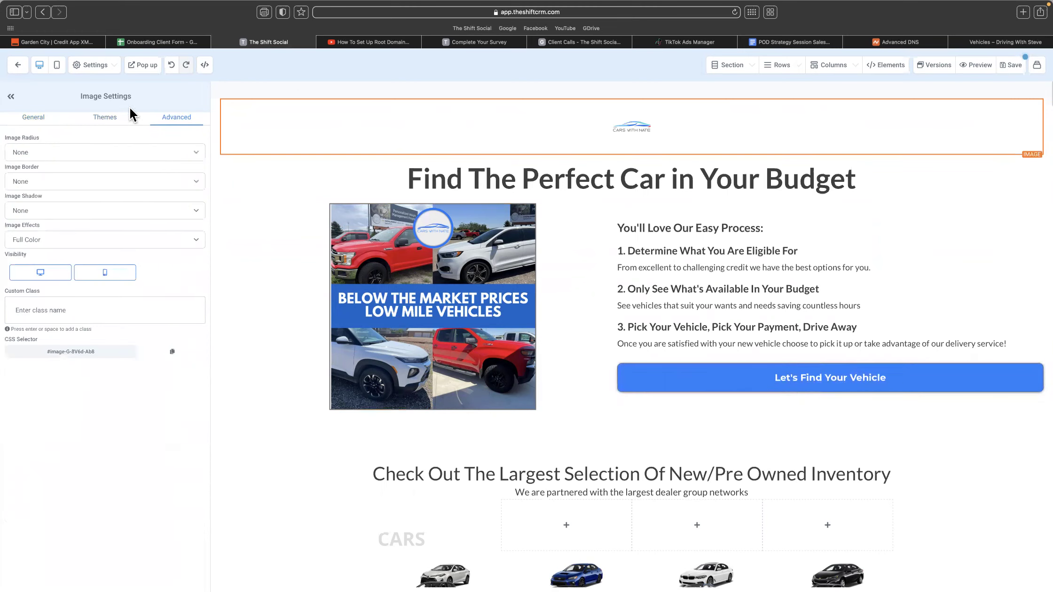
pyautogui.click(40, 124)
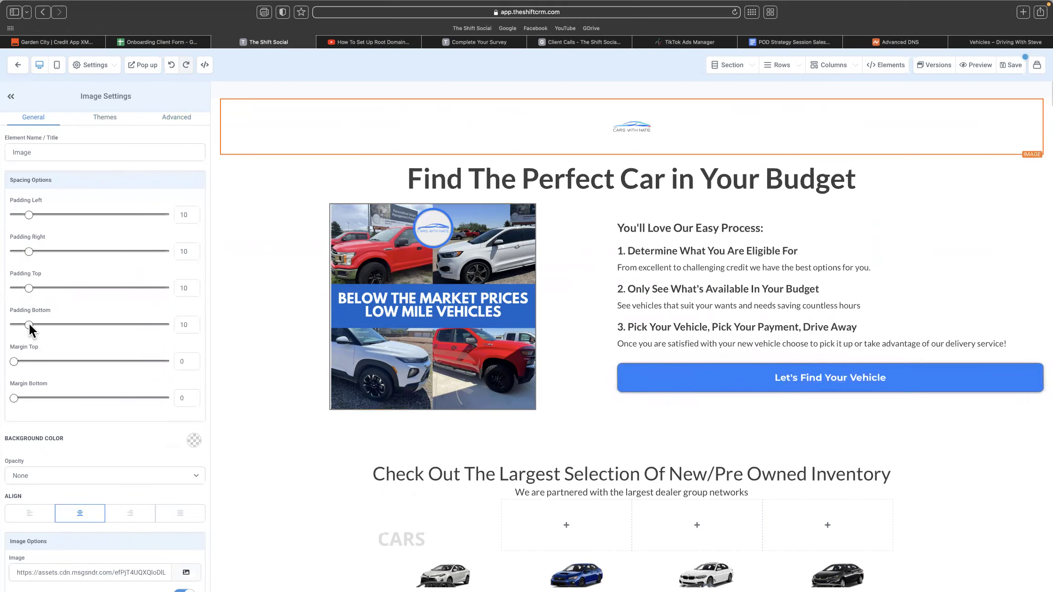
pyautogui.moveTo(29, 287); pyautogui.dragTo(9, 289)
pyautogui.moveTo(29, 325); pyautogui.dragTo(1, 325)
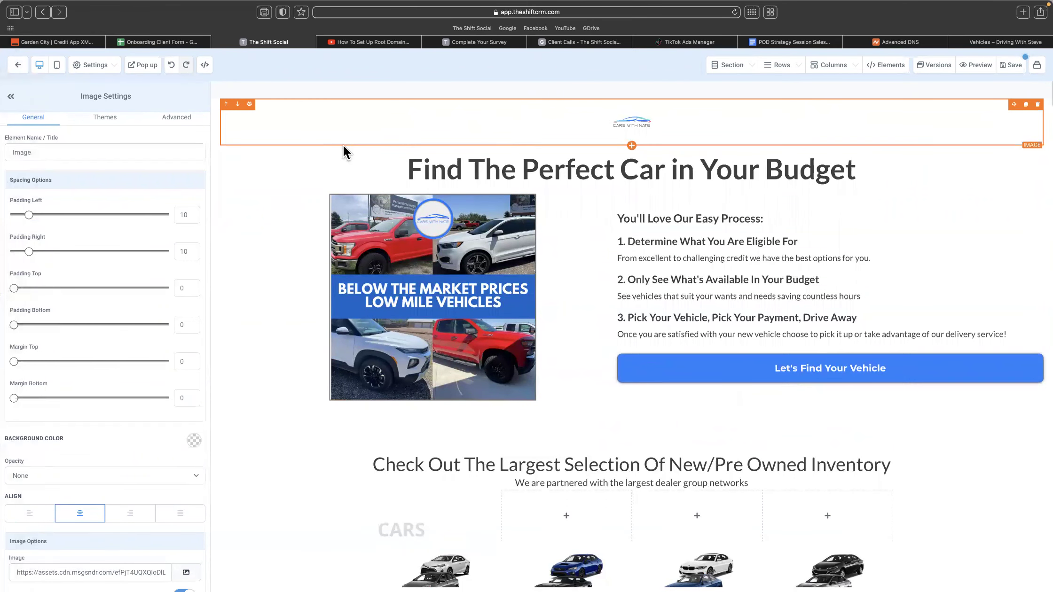
pyautogui.click(213, 132)
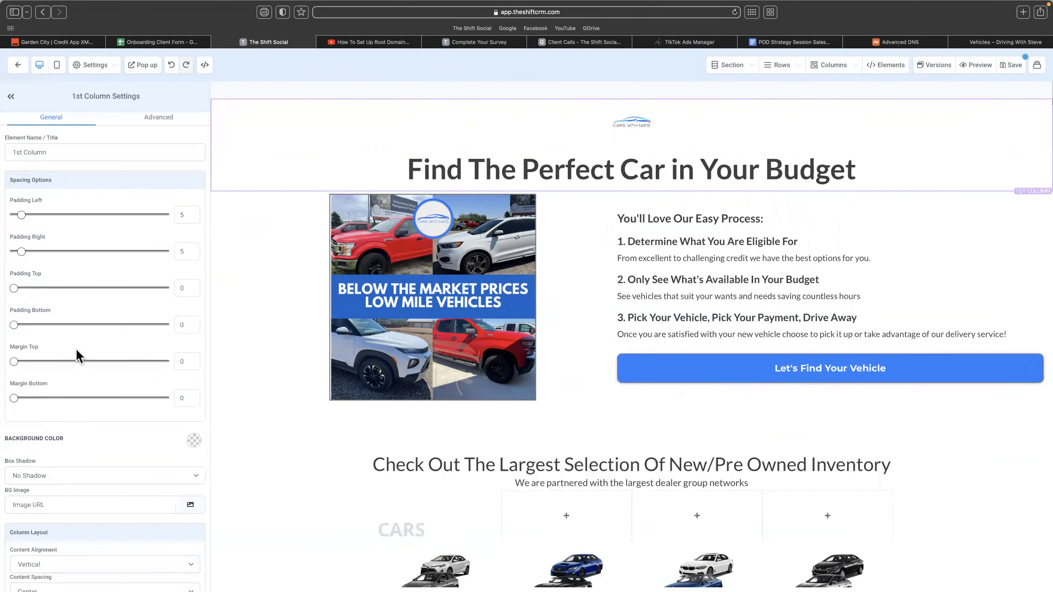
pyautogui.click(395, 133)
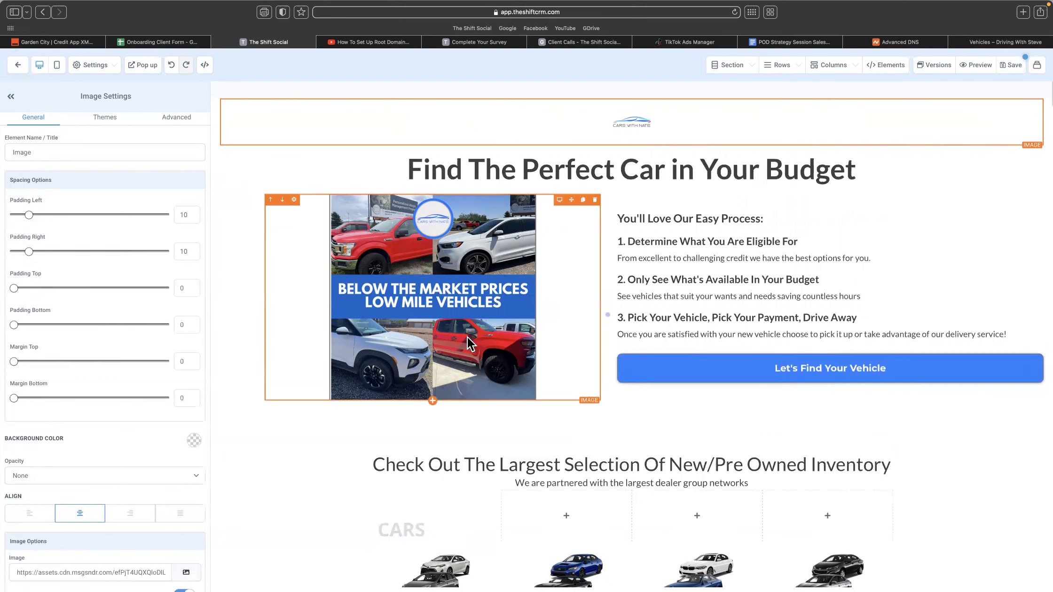
# - Recolor the "Let's Find Your Vehicle" button's background to a soft light blue, using the Driving With Steve button as reference
pyautogui.click(740, 371)
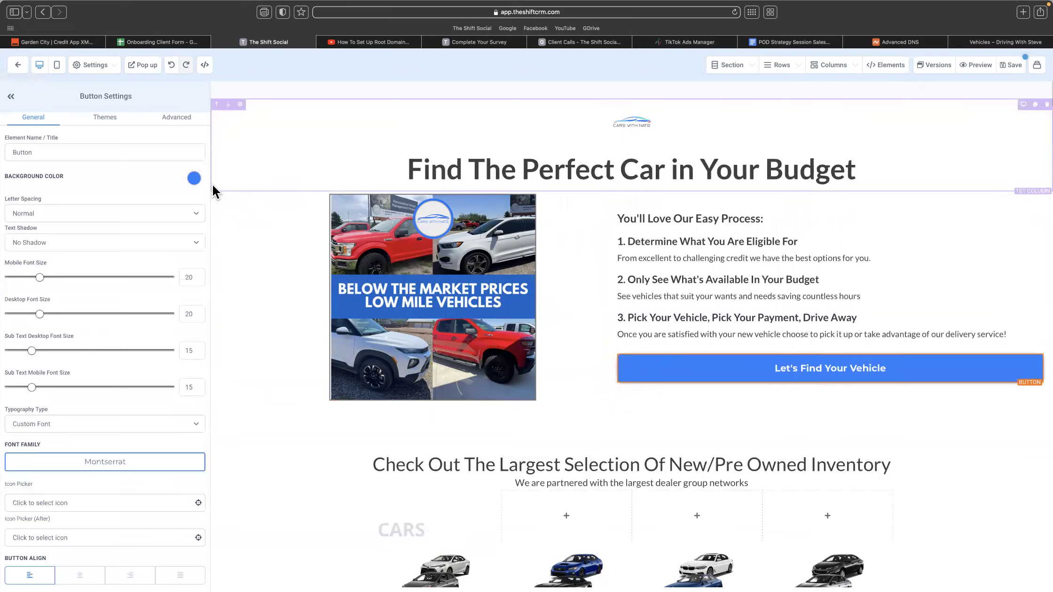
pyautogui.click(990, 39)
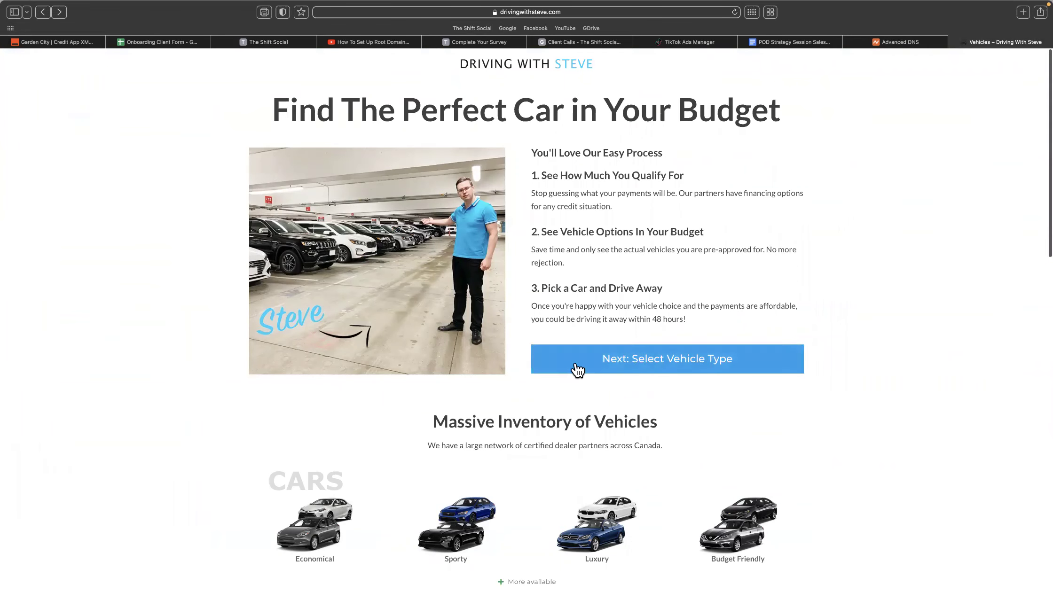
pyautogui.click(266, 41)
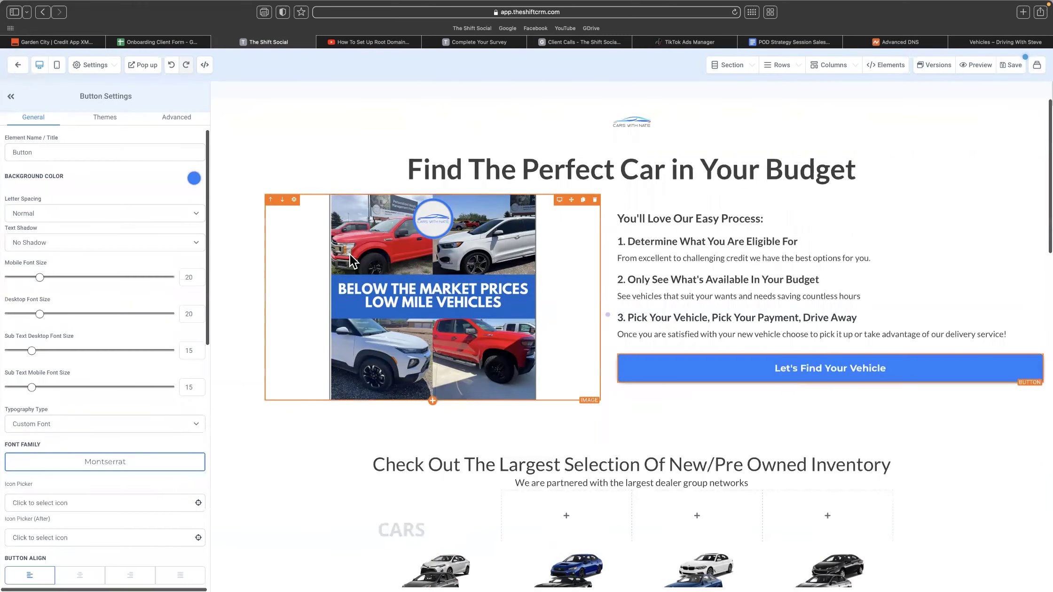
pyautogui.click(194, 178)
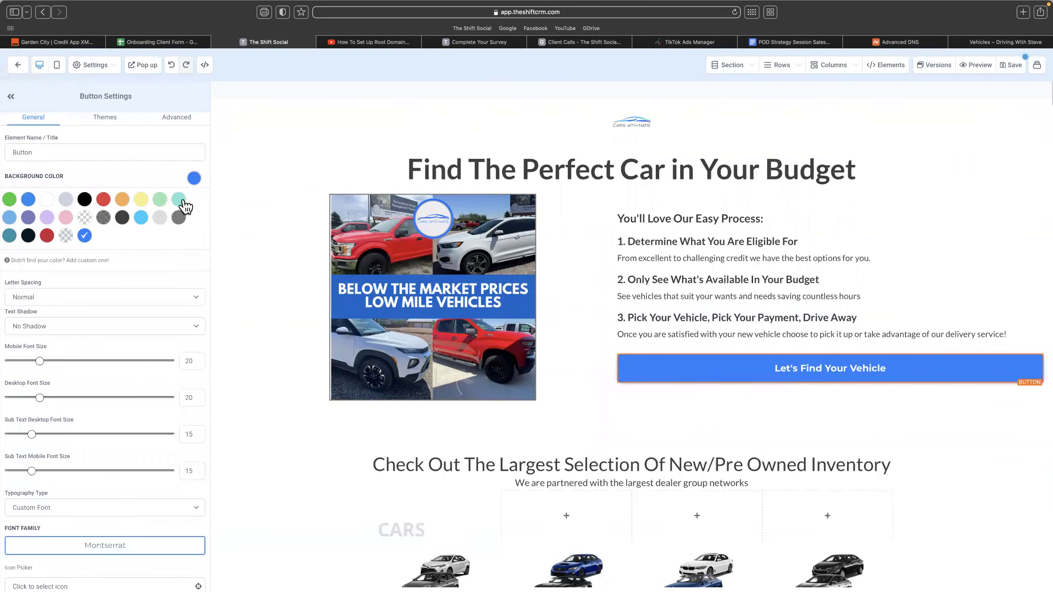
pyautogui.click(179, 203)
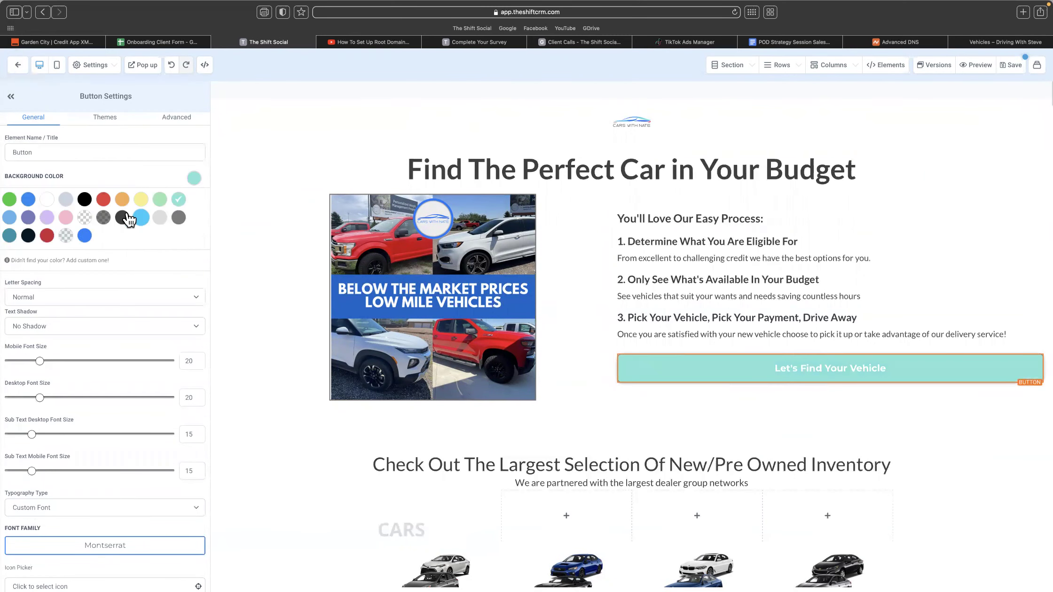
pyautogui.click(11, 219)
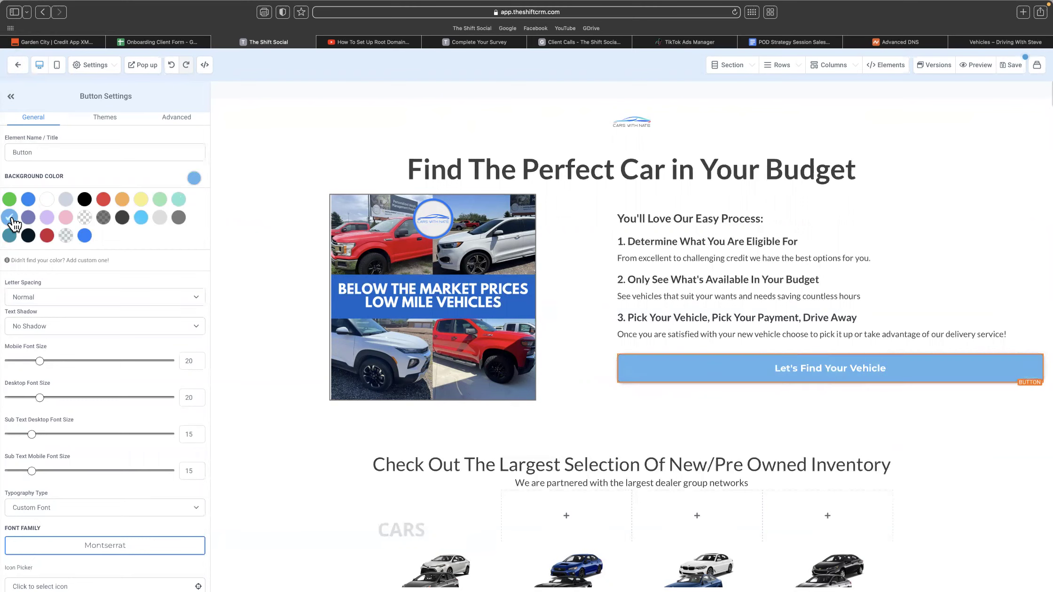
# - Recolor the hero button's background to the brighter sky blue and compare it with the Driving With Steve button
pyautogui.click(141, 218)
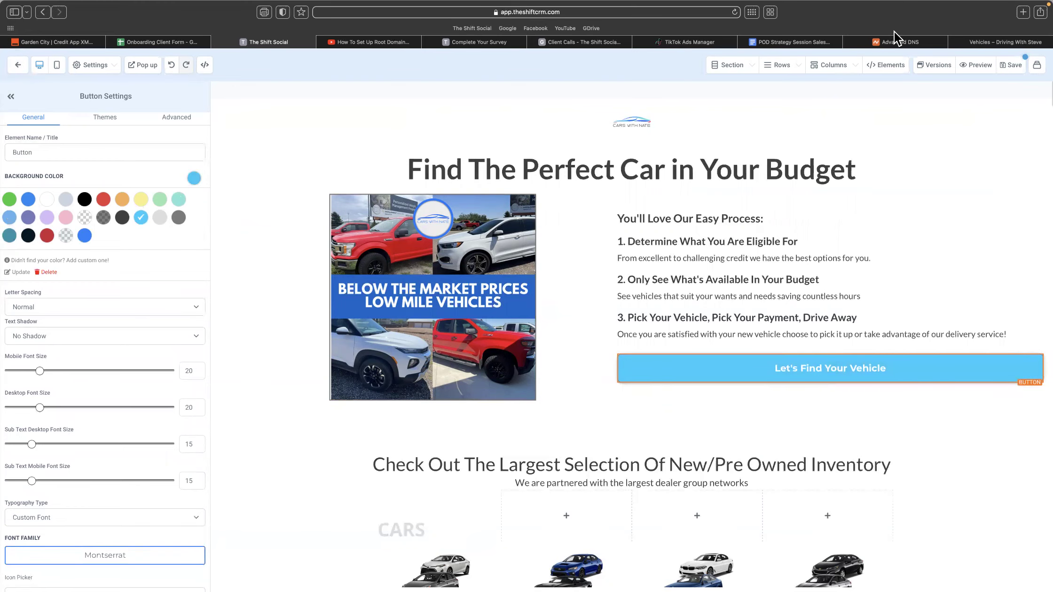
pyautogui.click(985, 43)
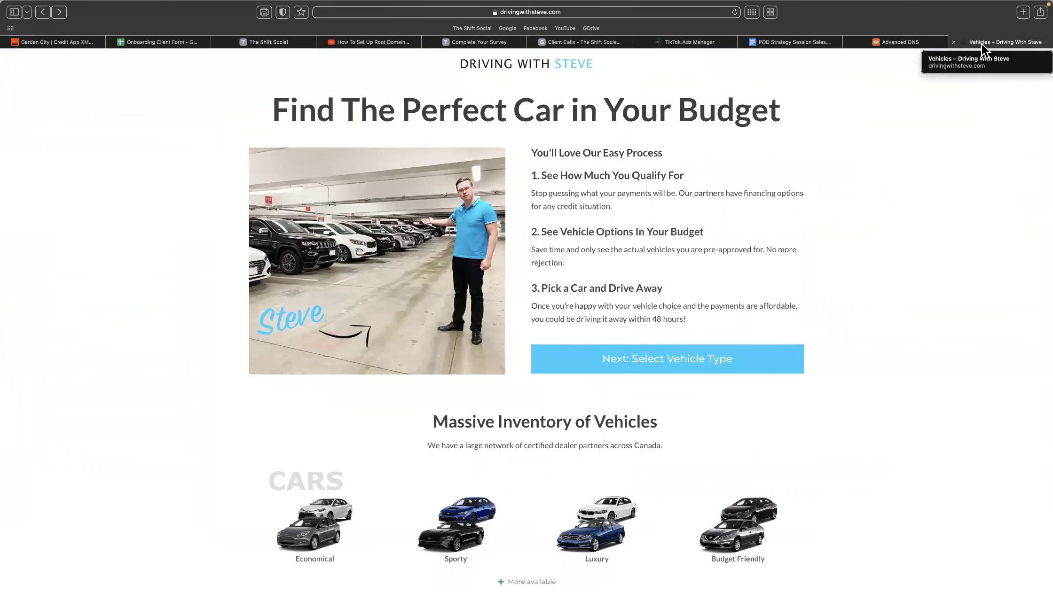
pyautogui.click(261, 42)
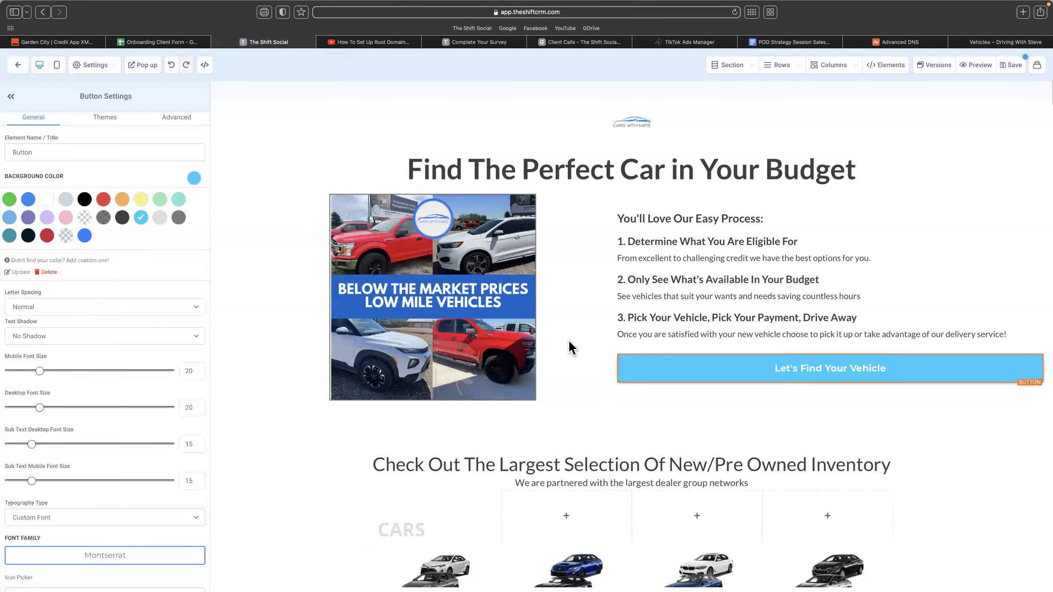
# - Reword the hero button as "Next: Select Vehicle Type", checking the wording on the Driving With Steve page
pyautogui.scroll(-10, 58, 414)
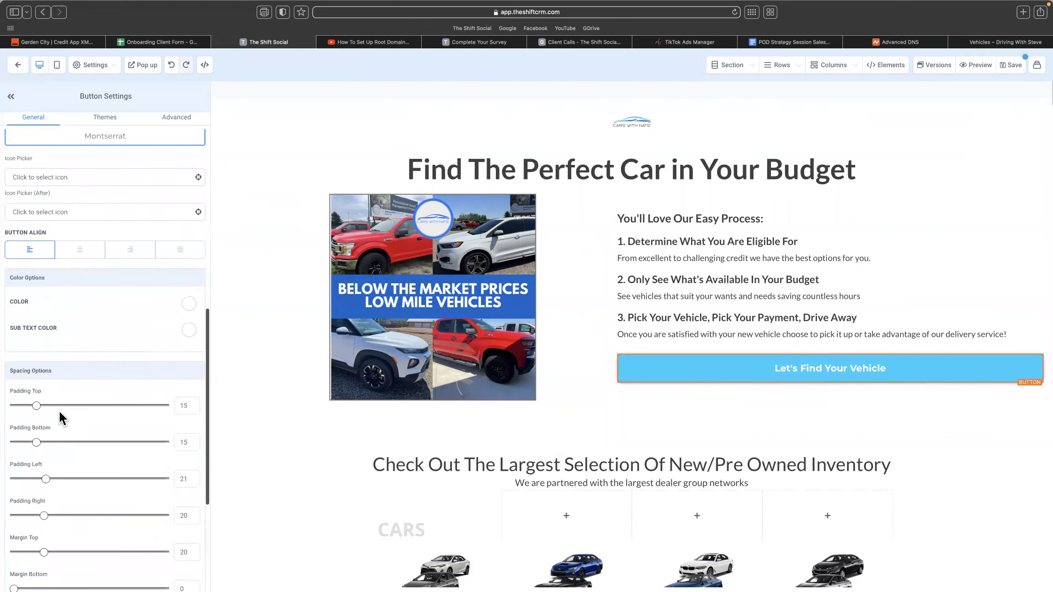
pyautogui.scroll(15, 62, 413)
pyautogui.scroll(-10, 62, 413)
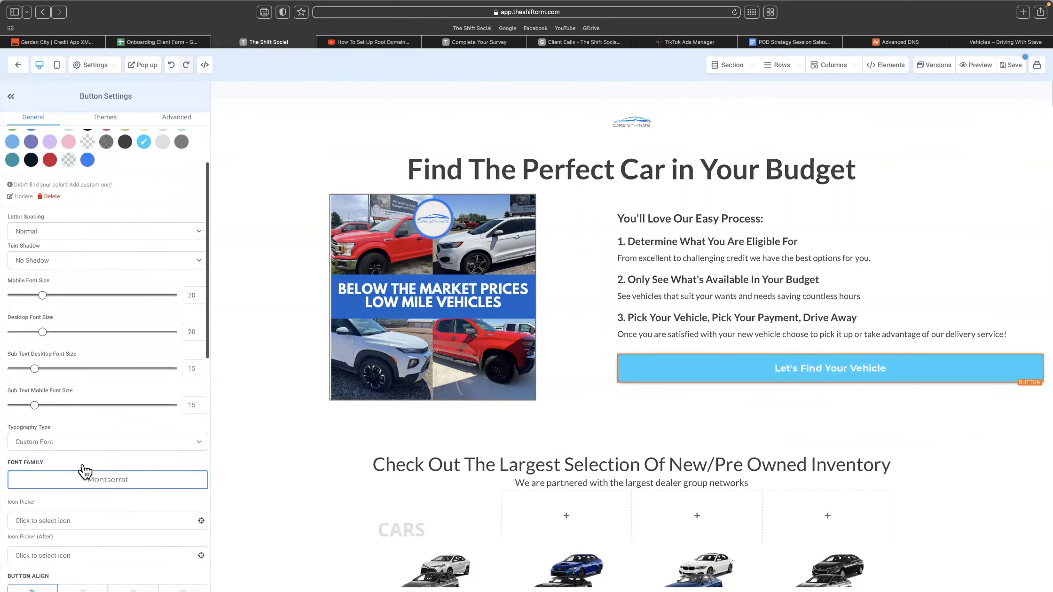
pyautogui.tripleClick(98, 461)
pyautogui.write('Next:')
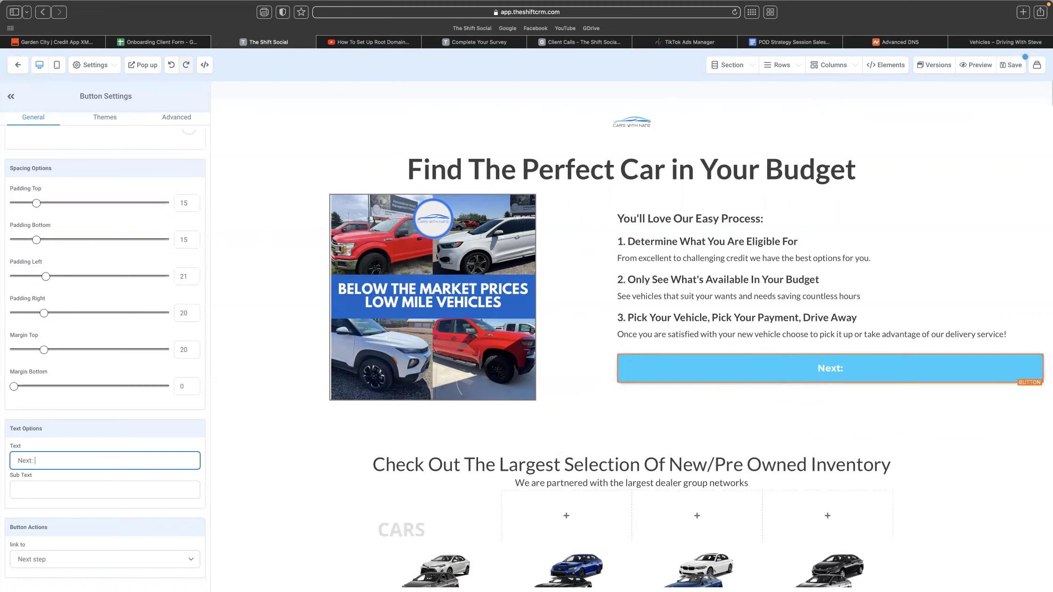
pyautogui.write('Select Vehicle')
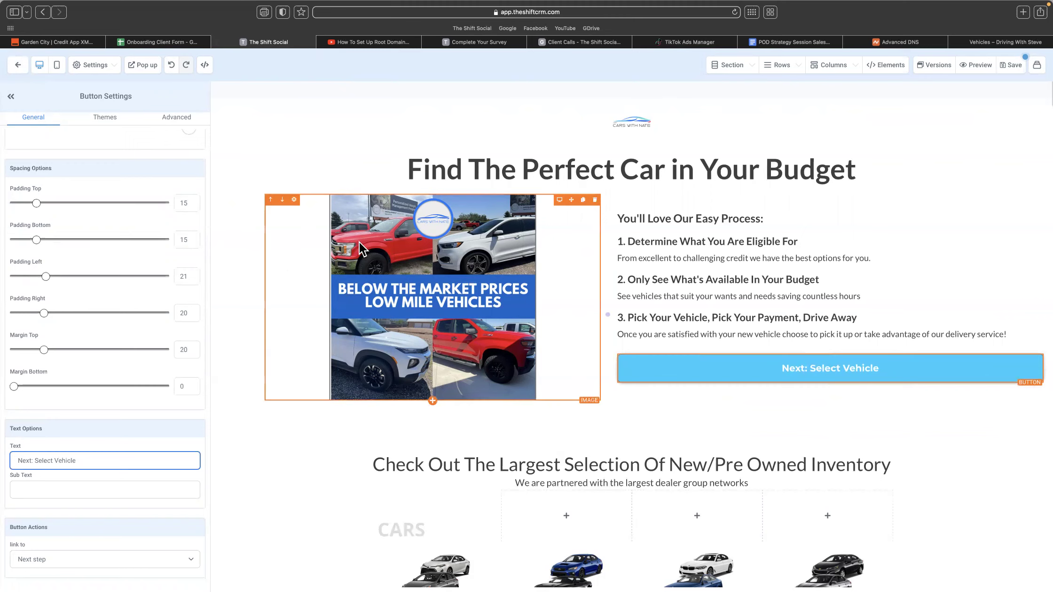
pyautogui.click(986, 40)
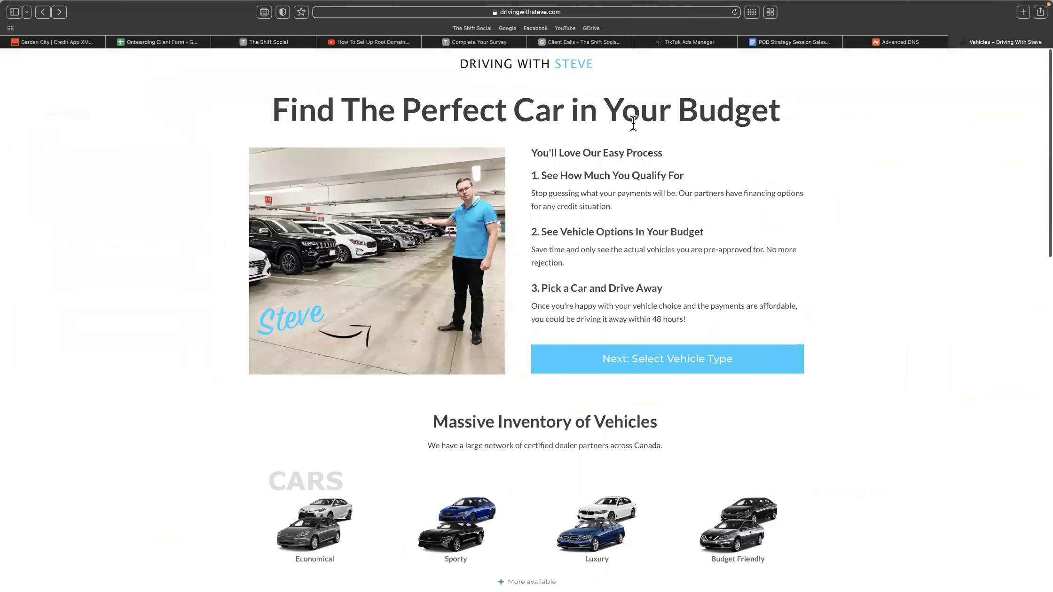
pyautogui.click(241, 40)
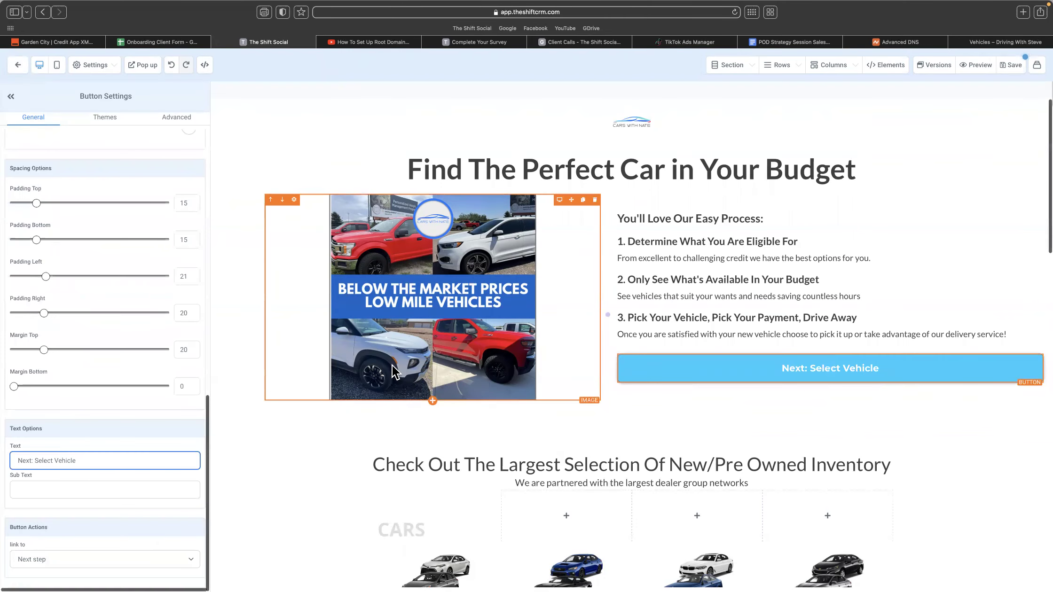
pyautogui.write('Type')
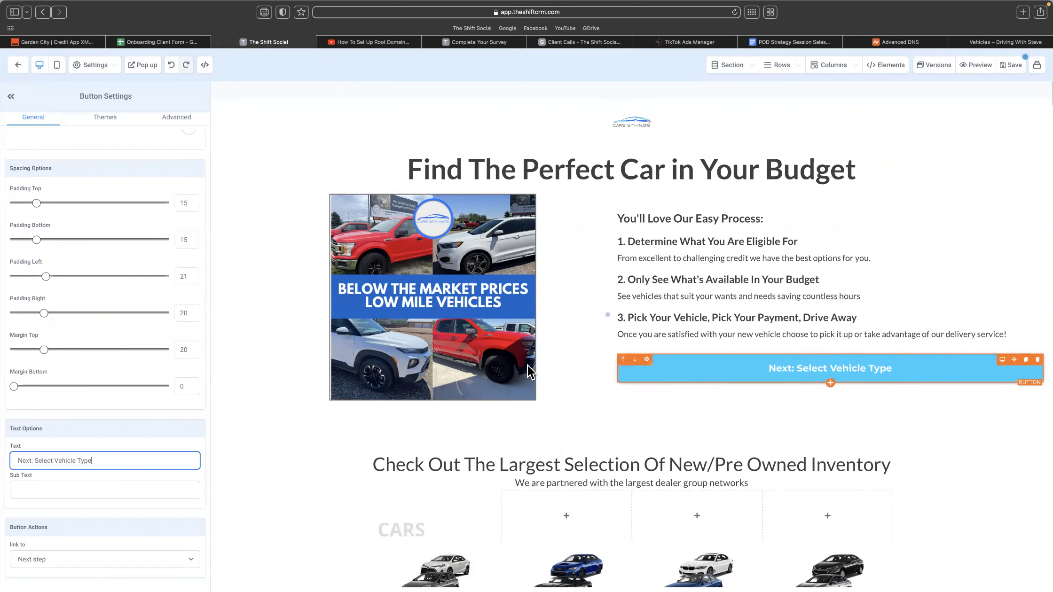
# - Set the button's effect to No Effect and its full-width option to Fluid
pyautogui.click(176, 117)
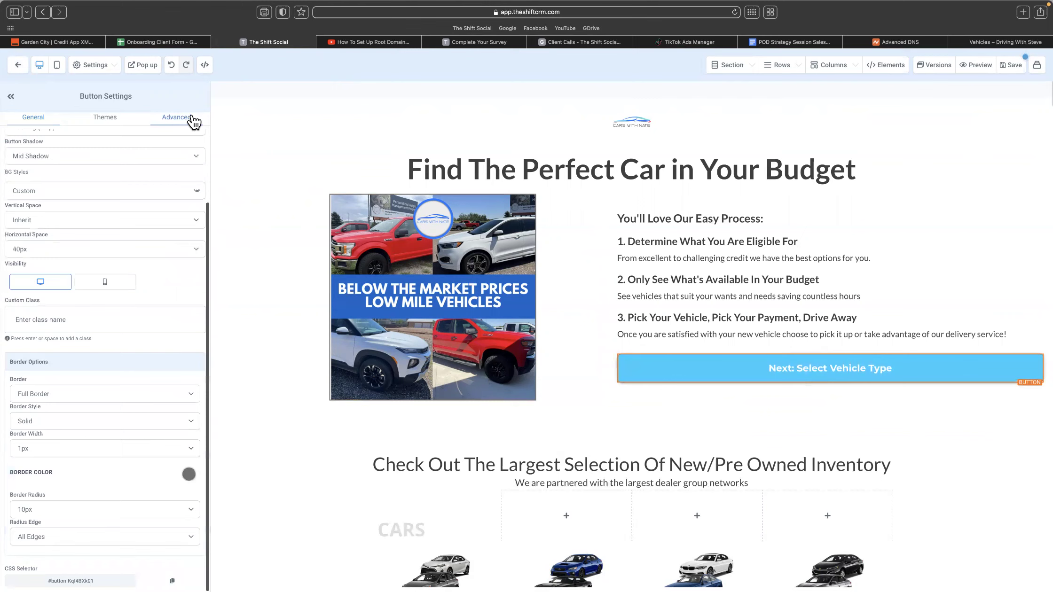
pyautogui.scroll(3, 98, 160)
pyautogui.click(168, 153)
pyautogui.click(169, 147)
pyautogui.click(150, 181)
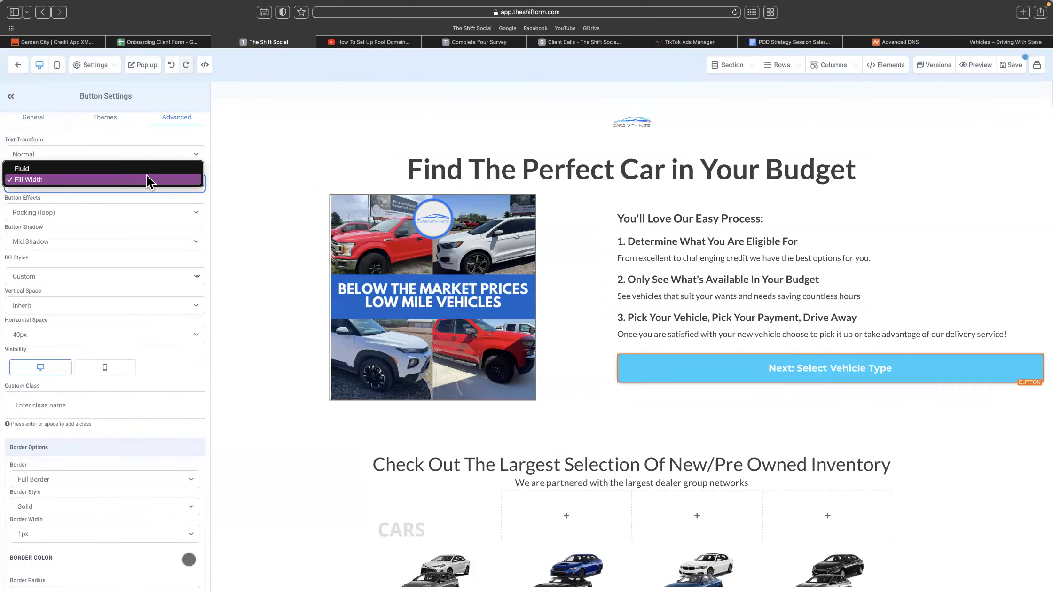
pyautogui.click(154, 134)
pyautogui.click(134, 207)
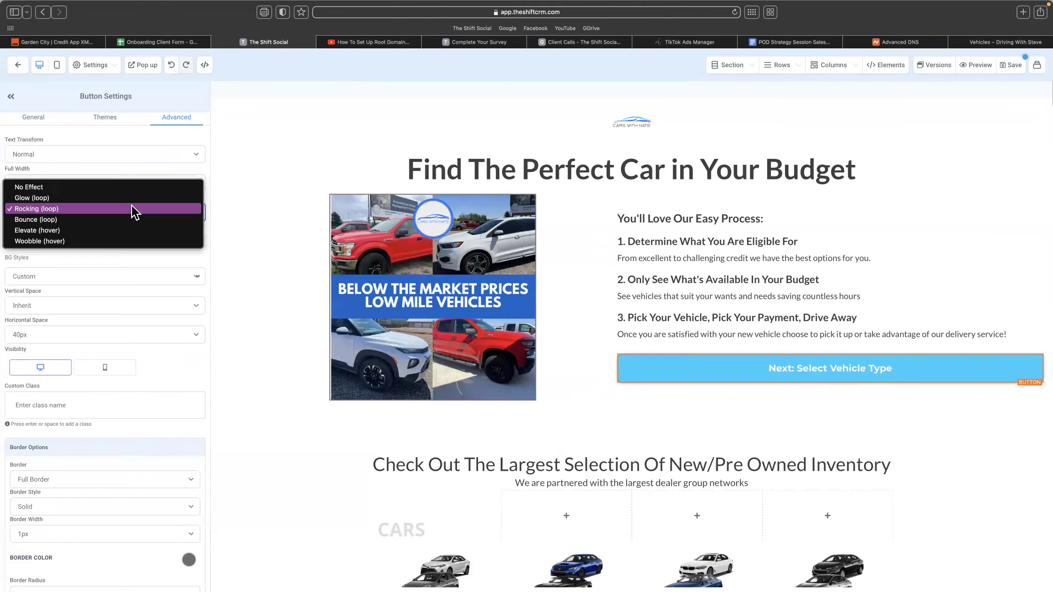
pyautogui.click(128, 187)
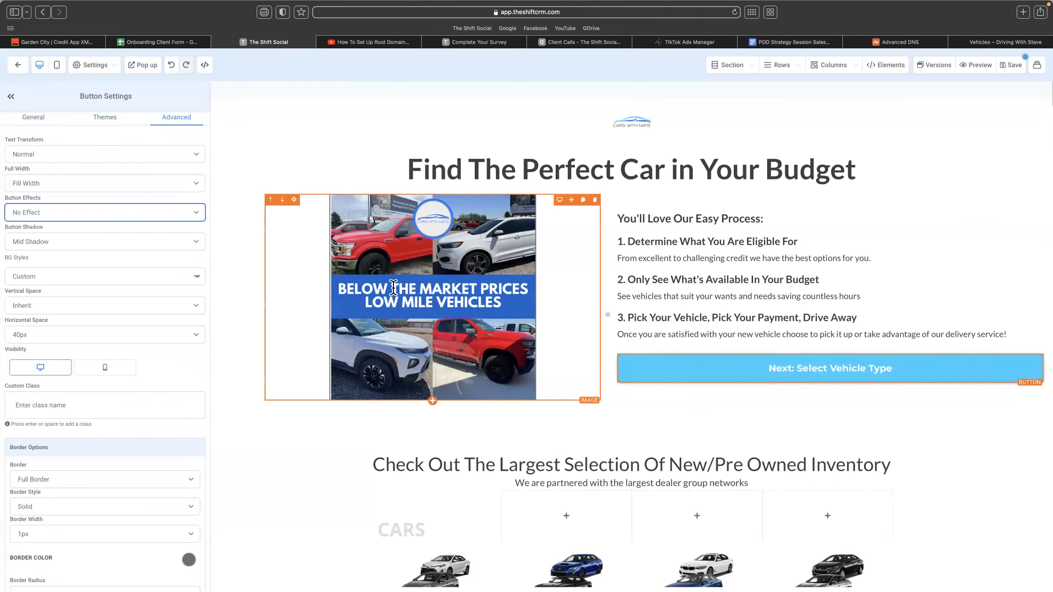
pyautogui.click(109, 182)
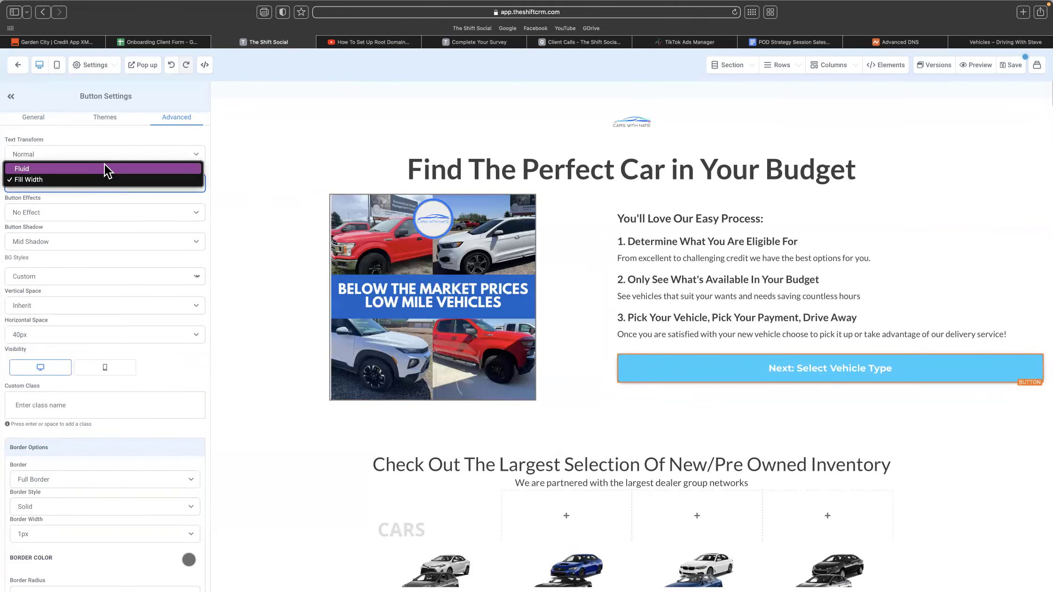
pyautogui.click(107, 168)
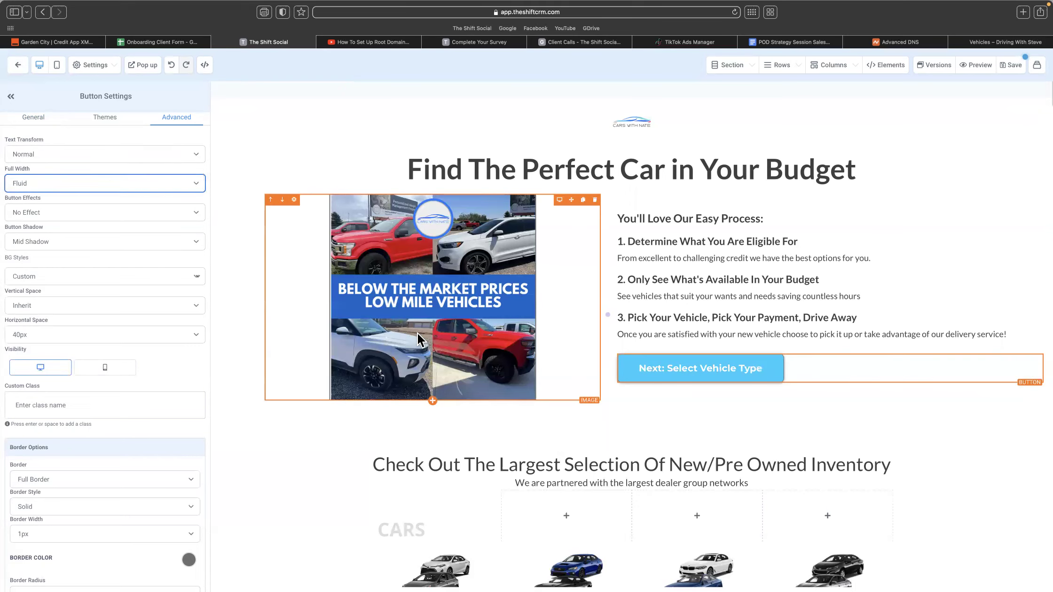
# - Turn on the button's visibility for mobile
pyautogui.scroll(-5, 95, 345)
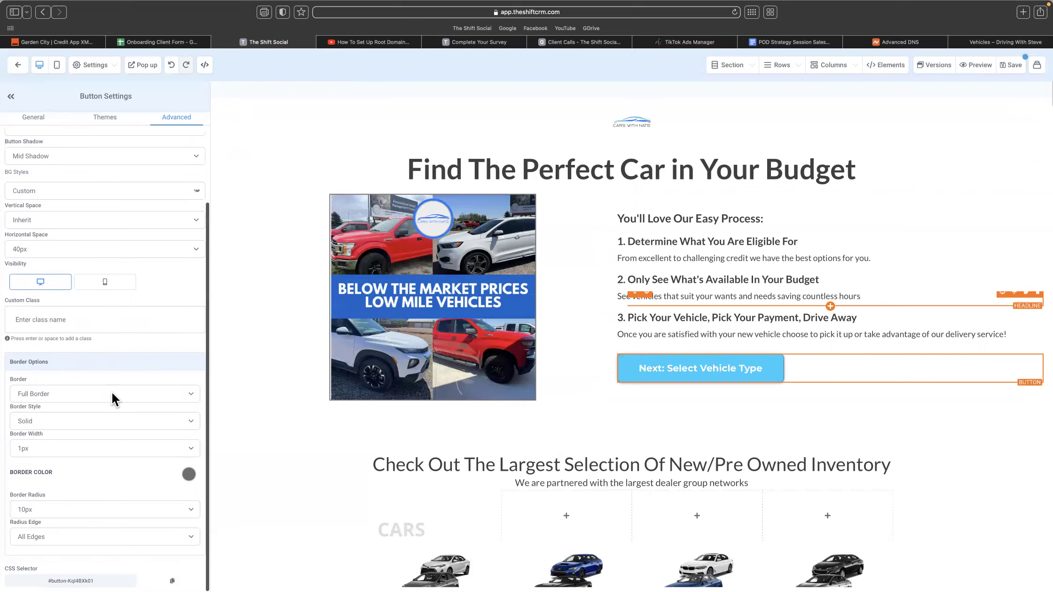
pyautogui.click(114, 281)
pyautogui.scroll(5, 78, 239)
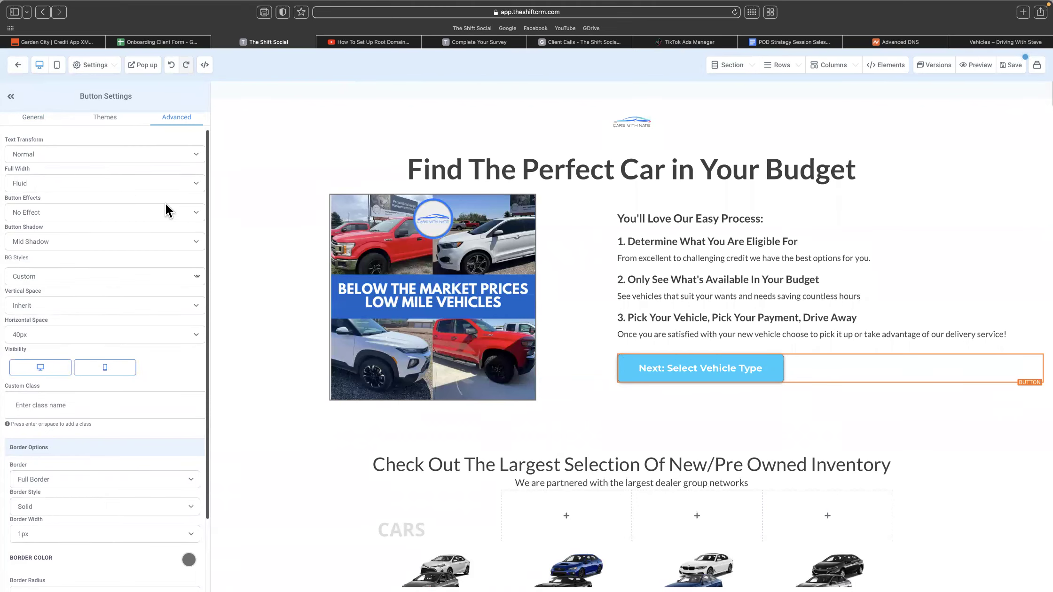
# - Examine the available button themes and compare them with the Driving With Steve button
pyautogui.click(106, 124)
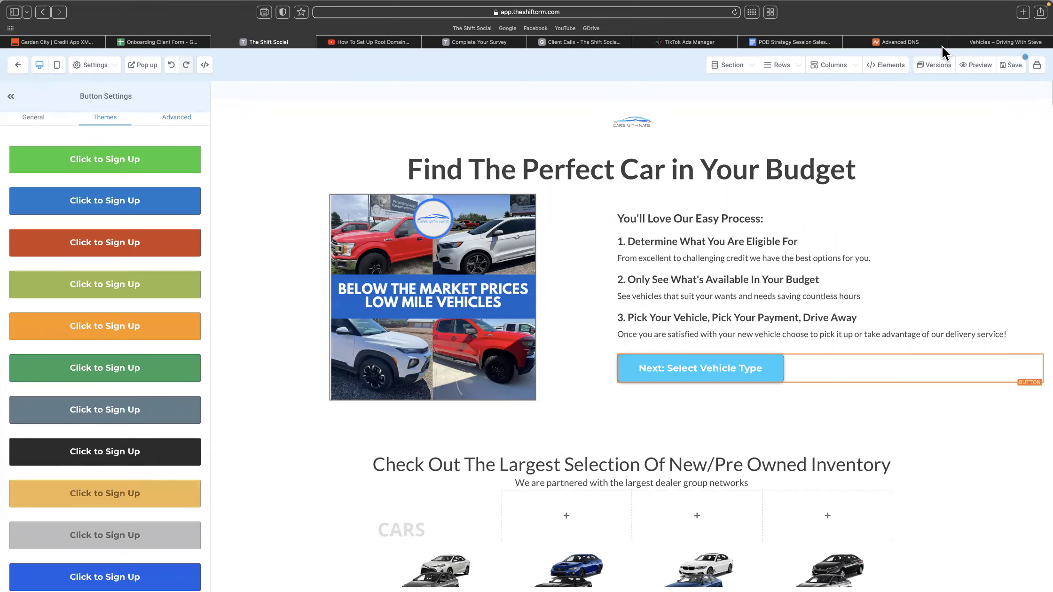
pyautogui.click(978, 43)
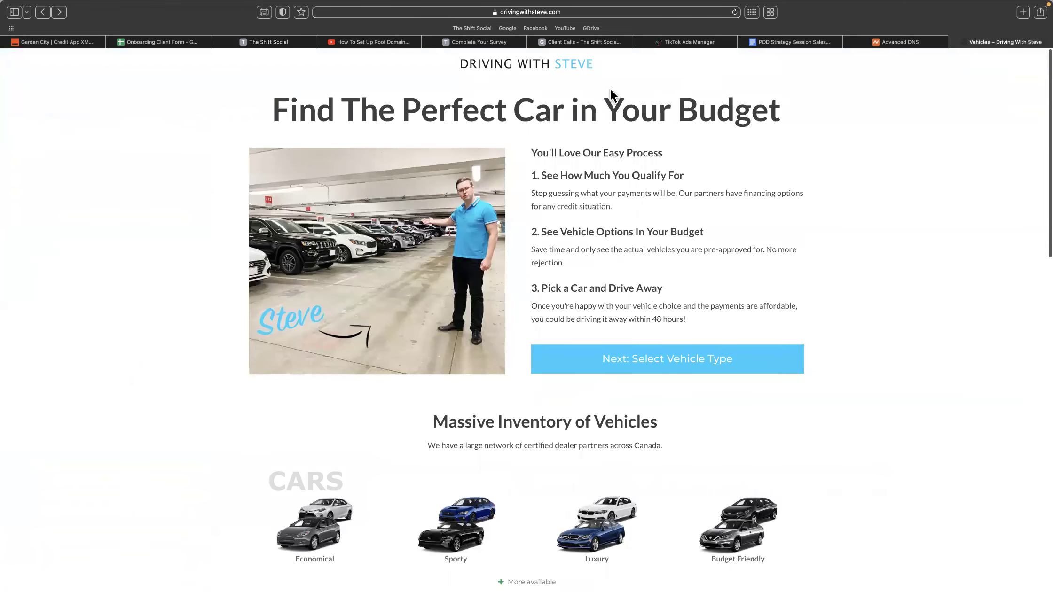
pyautogui.click(247, 41)
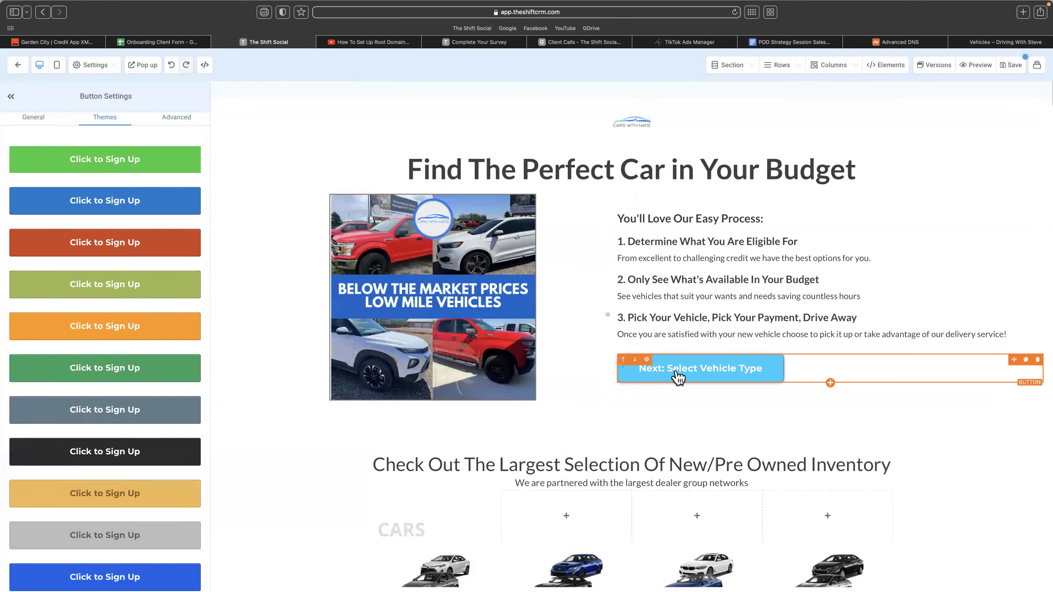
# - Try Arial as the button's font and settle on Open Sans
pyautogui.click(48, 116)
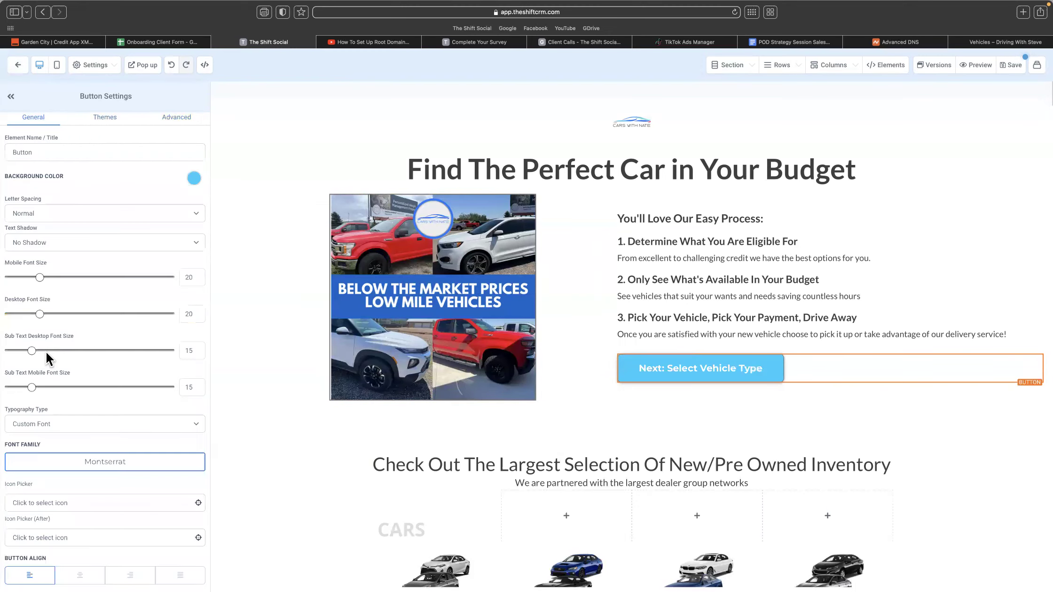
pyautogui.click(106, 462)
pyautogui.click(29, 162)
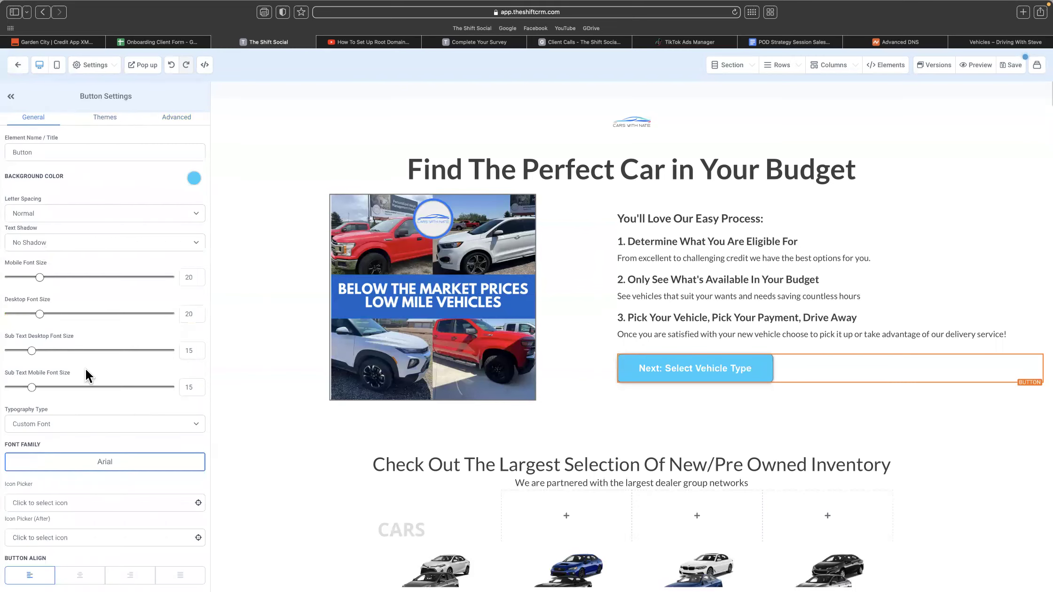
pyautogui.click(89, 466)
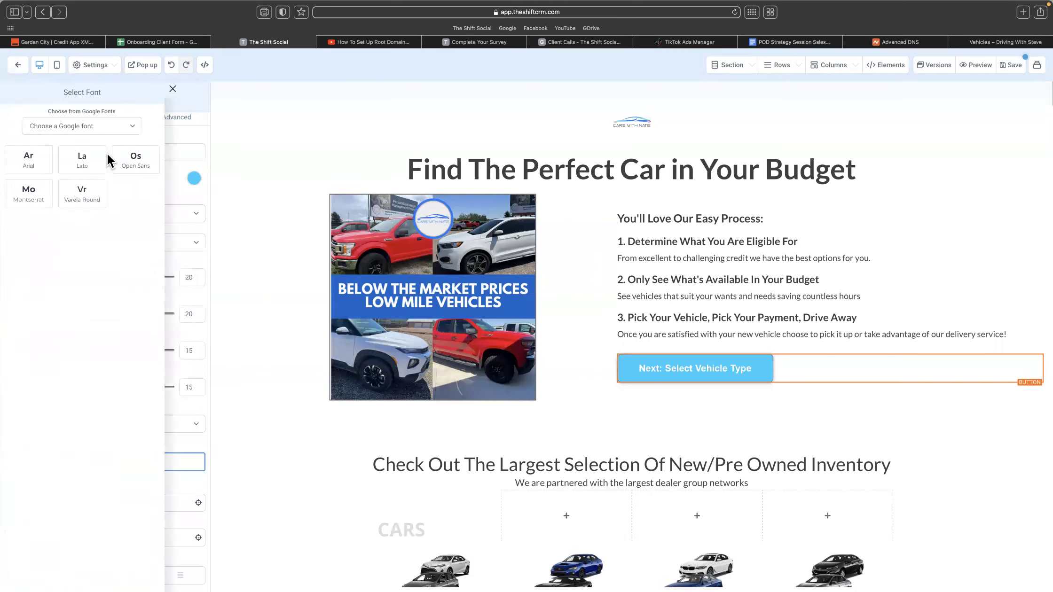
pyautogui.click(136, 160)
pyautogui.click(144, 467)
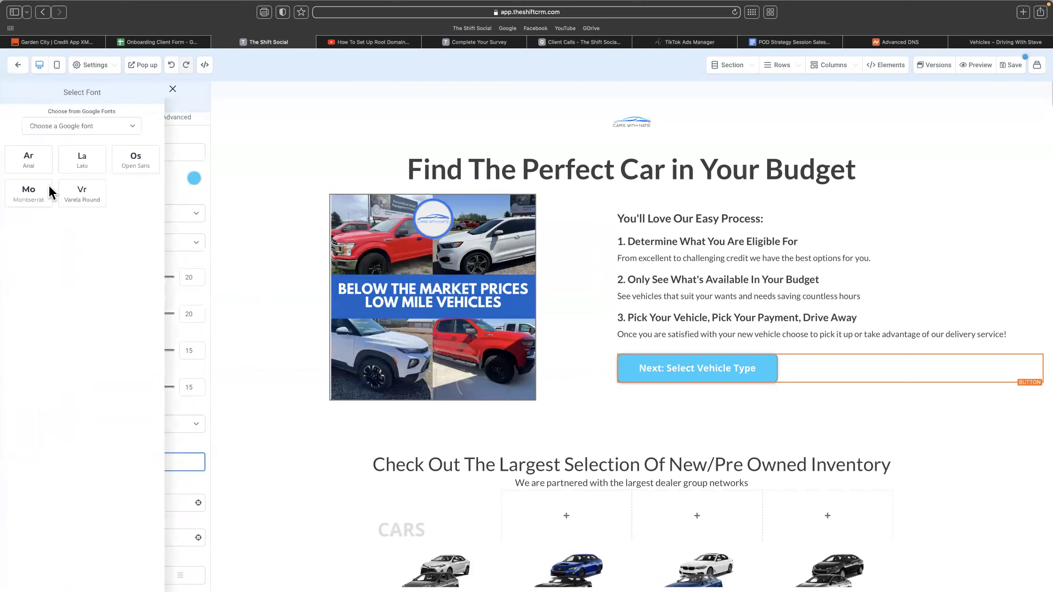
pyautogui.click(261, 238)
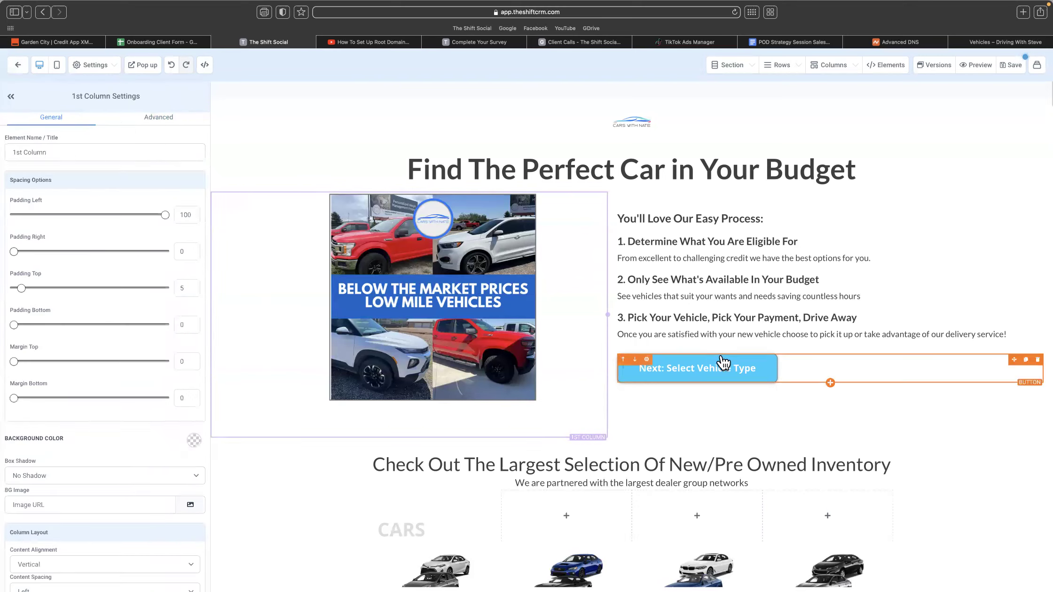
# - Try center, right and justified alignment on the "Next: Select Vehicle Type" button and restore left alignment
pyautogui.click(742, 380)
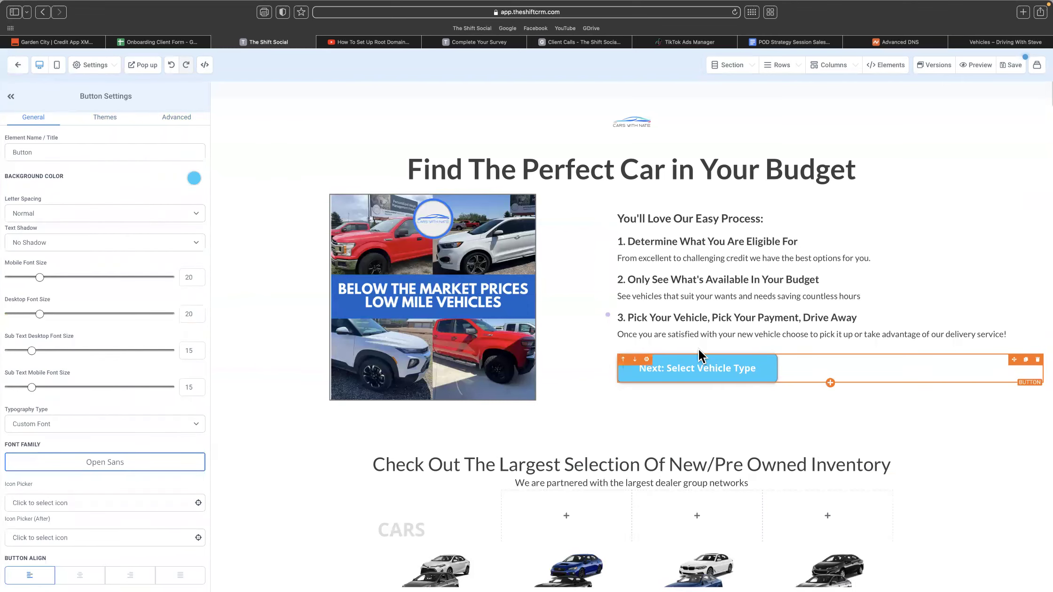
pyautogui.scroll(-3, 90, 446)
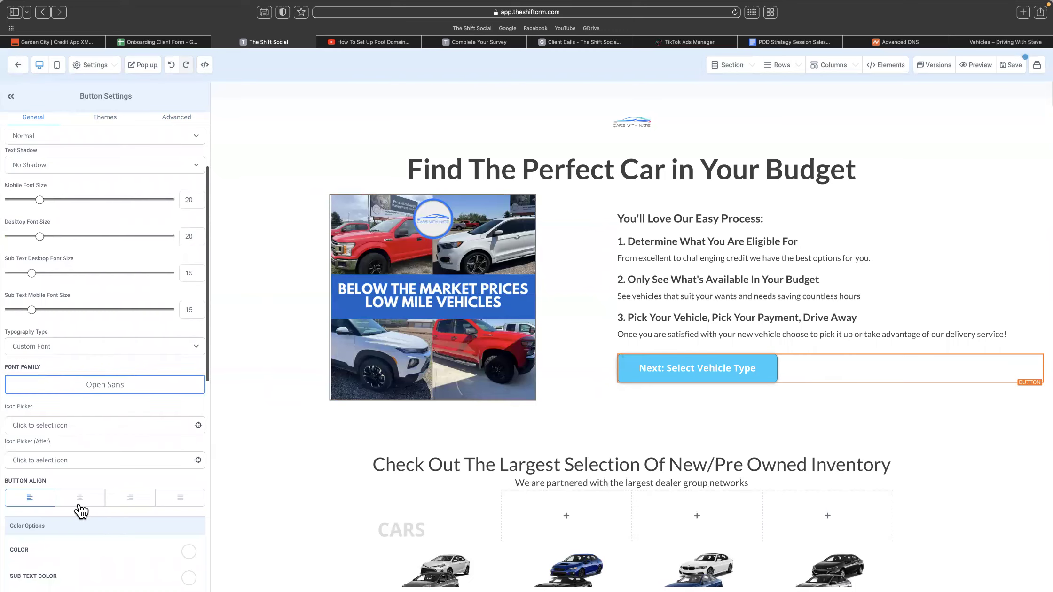
pyautogui.click(79, 503)
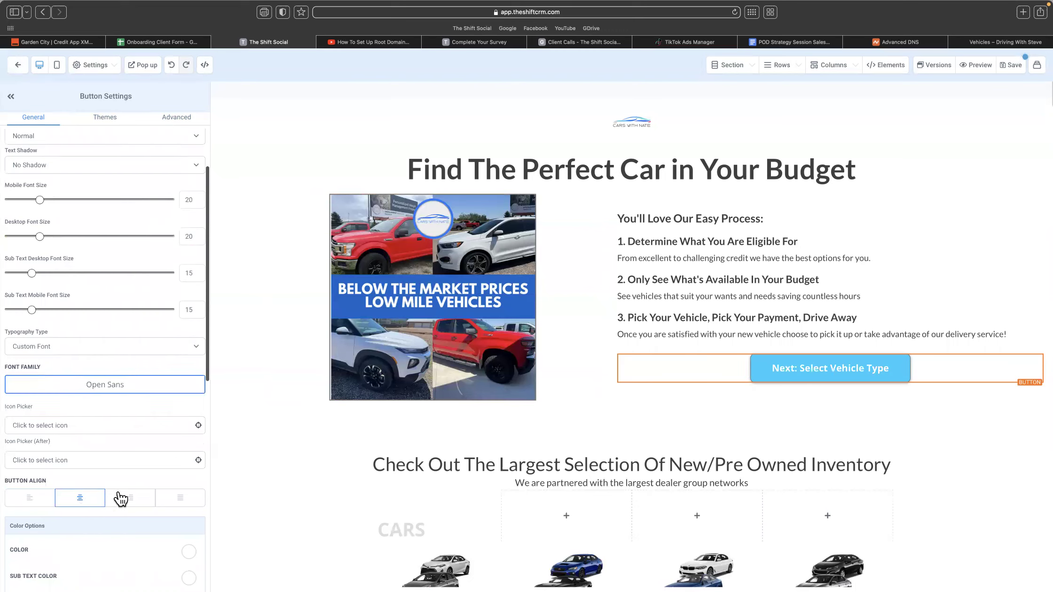
pyautogui.click(121, 498)
pyautogui.click(40, 507)
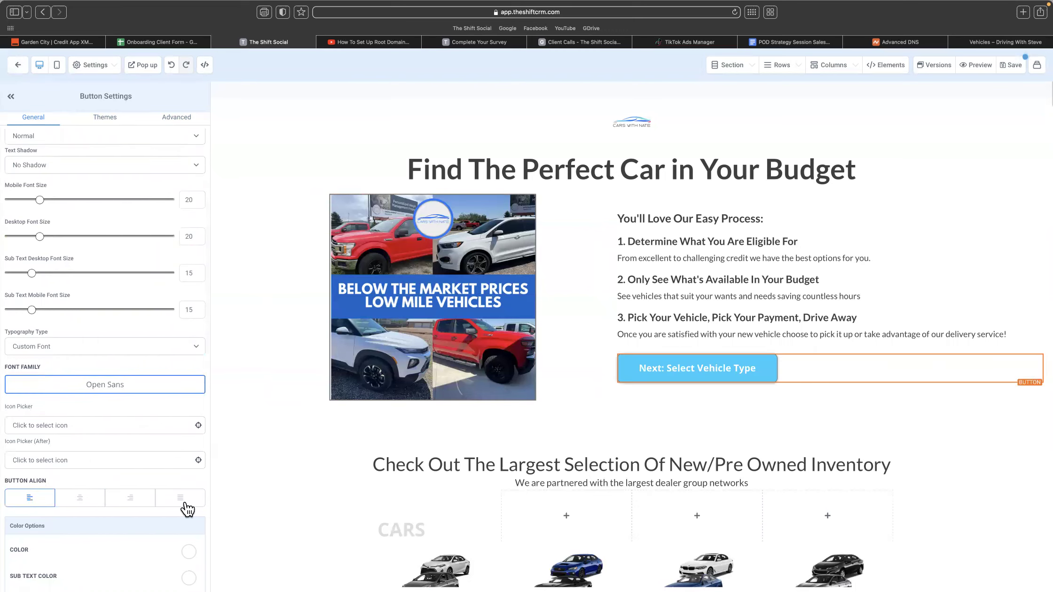
pyautogui.click(187, 506)
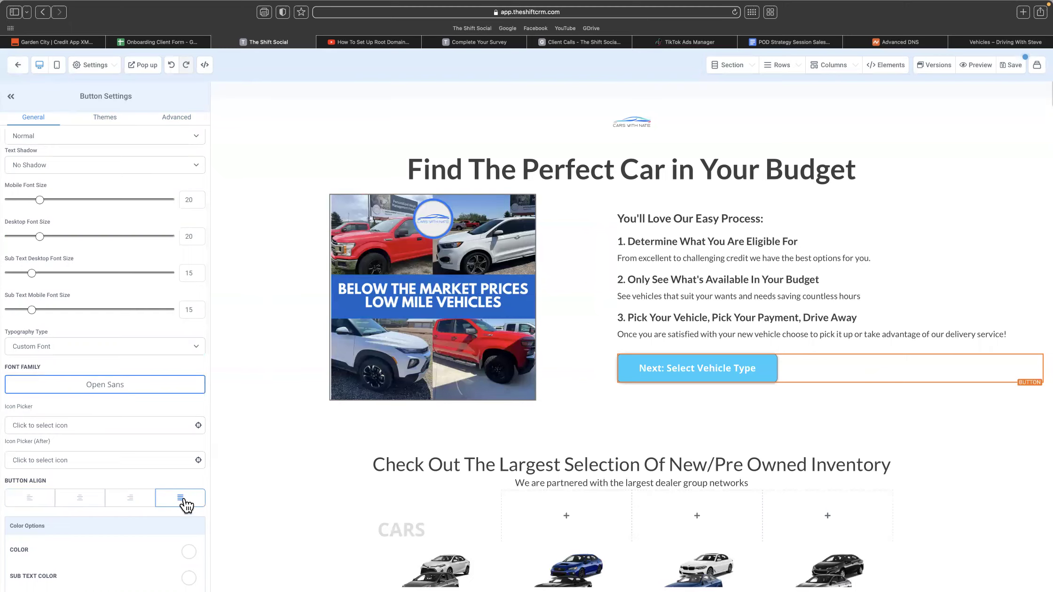
pyautogui.click(41, 502)
# - Check the Driving With Steve layout and widen the text column by moving the column divider toward the vehicle image
pyautogui.click(1006, 41)
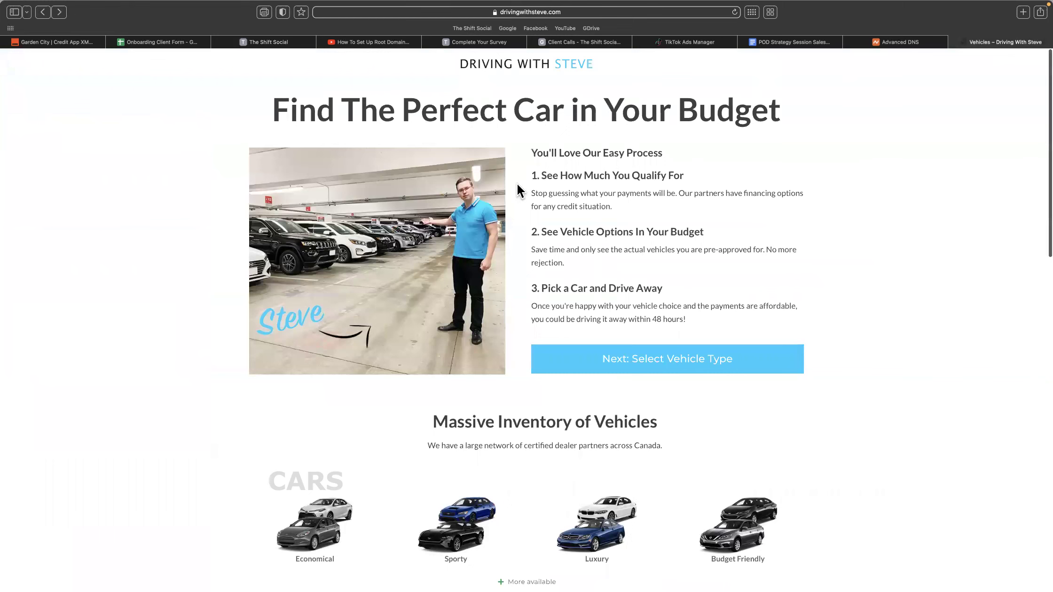
pyautogui.click(259, 42)
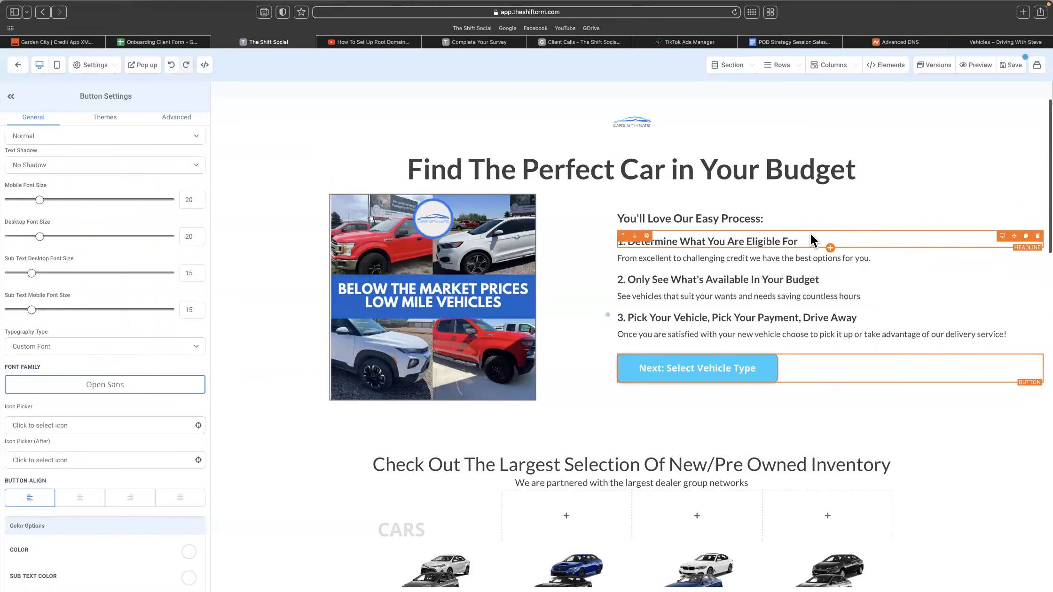
pyautogui.moveTo(608, 314); pyautogui.dragTo(552, 316)
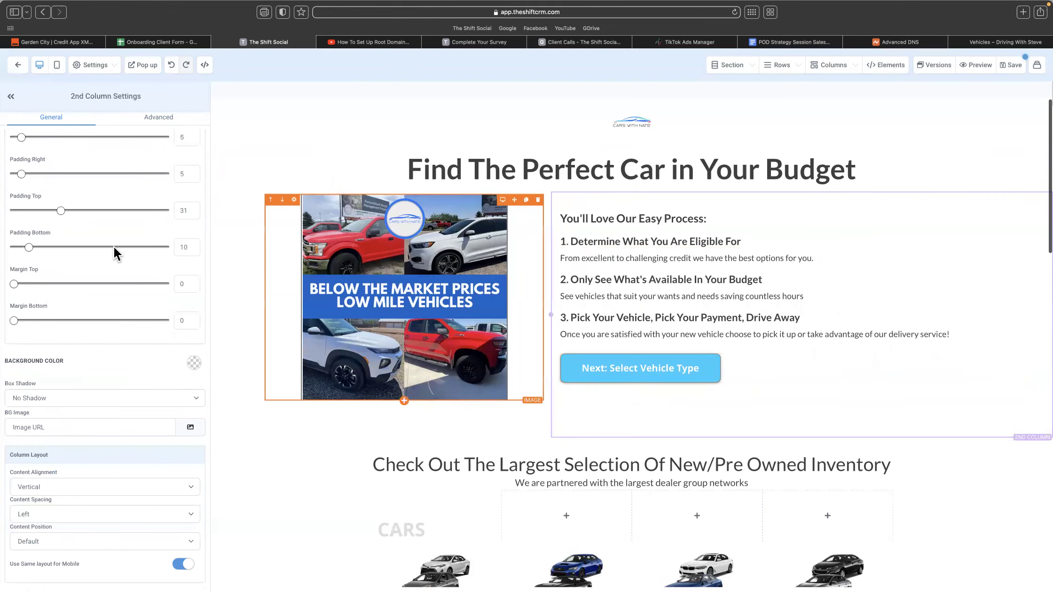
# - Set the second column's left and right padding to 20
pyautogui.moveTo(21, 191); pyautogui.dragTo(57, 192)
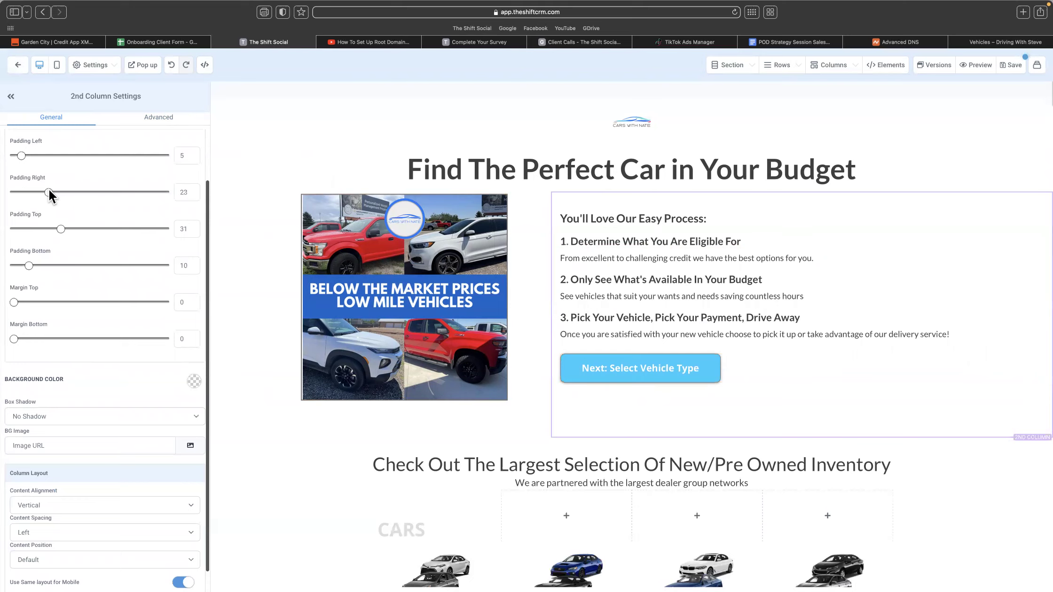
pyautogui.moveTo(44, 193); pyautogui.dragTo(43, 193)
pyautogui.click(183, 156)
pyautogui.write('5')
pyautogui.write('20')
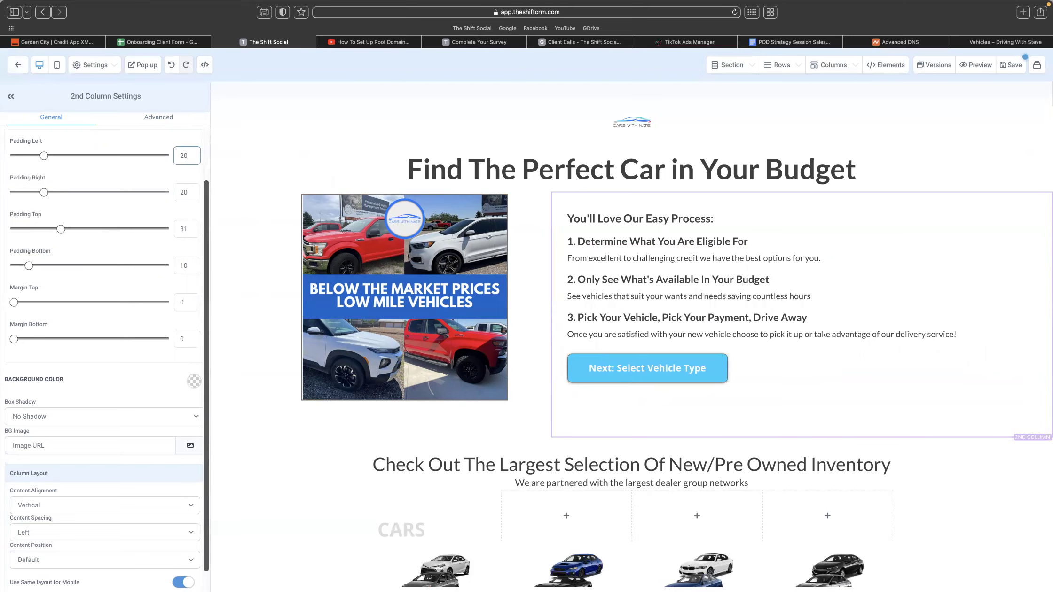
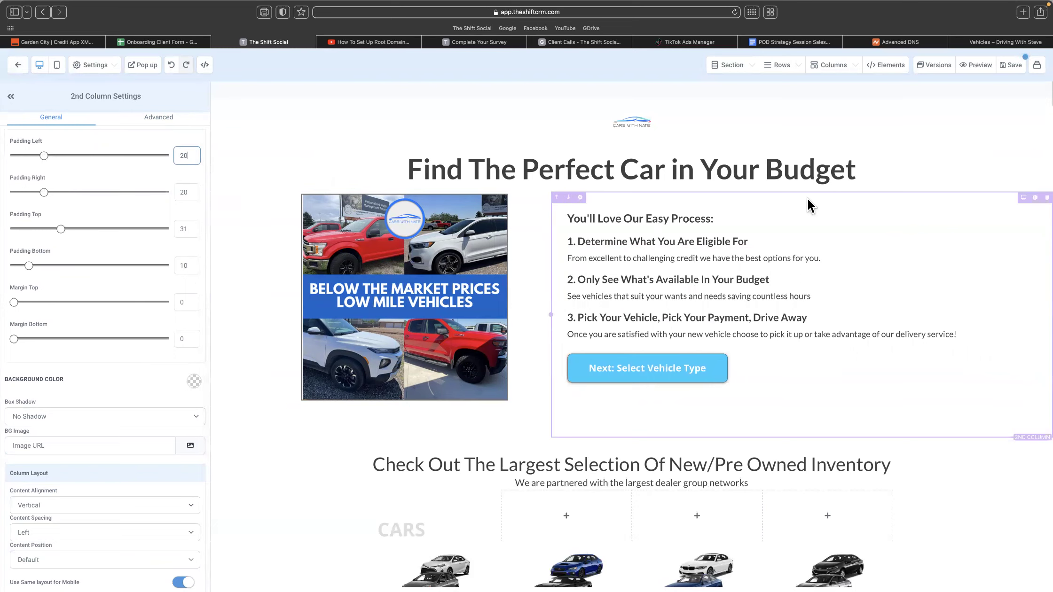
# - Try a left and right padding of 20 on the delivery service text line and clear both values
pyautogui.click(960, 336)
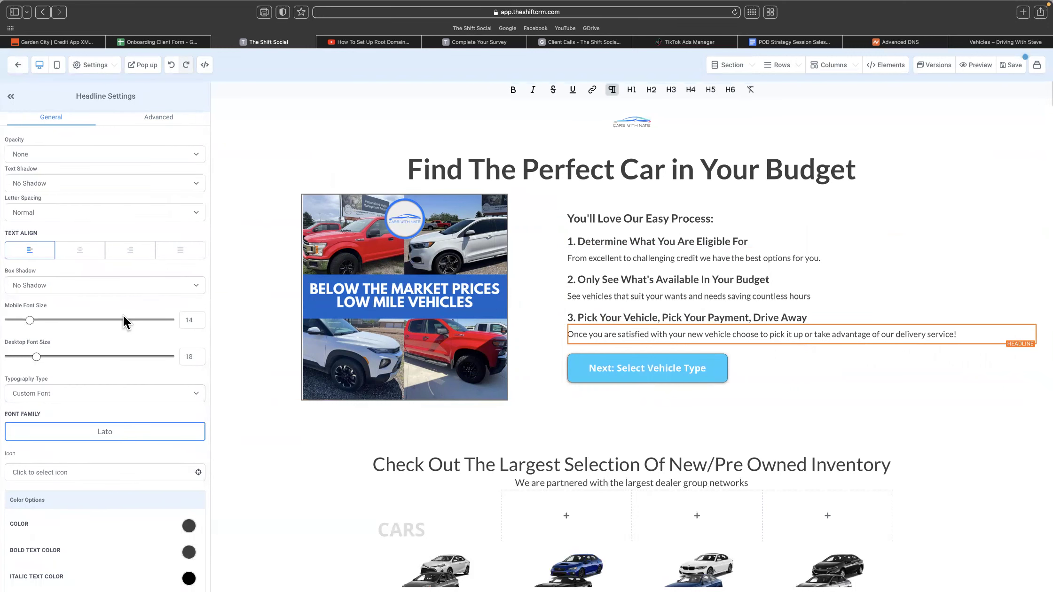
pyautogui.scroll(-8, 103, 376)
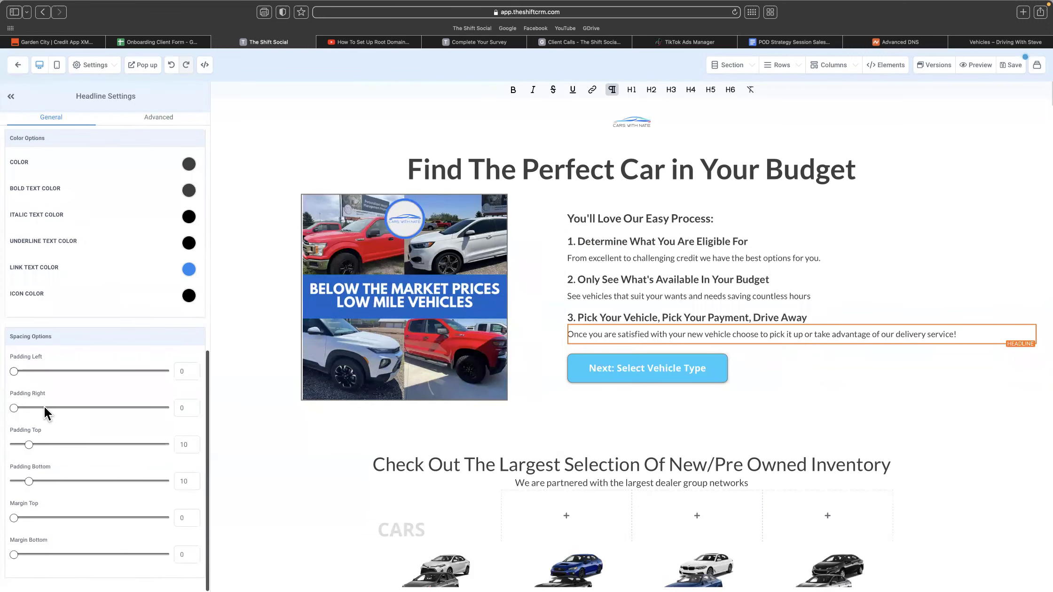
pyautogui.write('2')
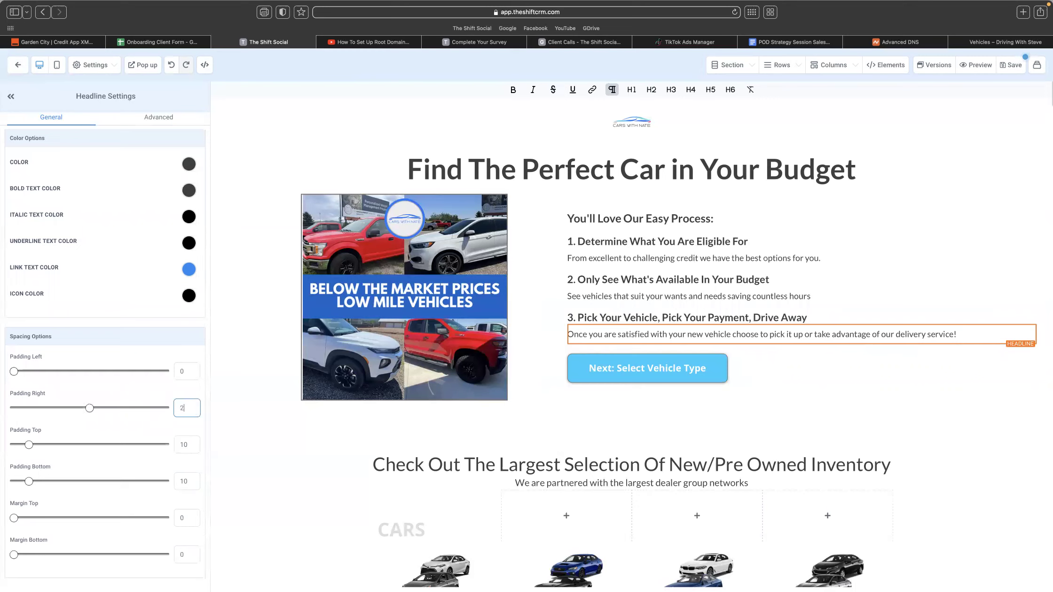
pyautogui.click(183, 368)
pyautogui.write('20')
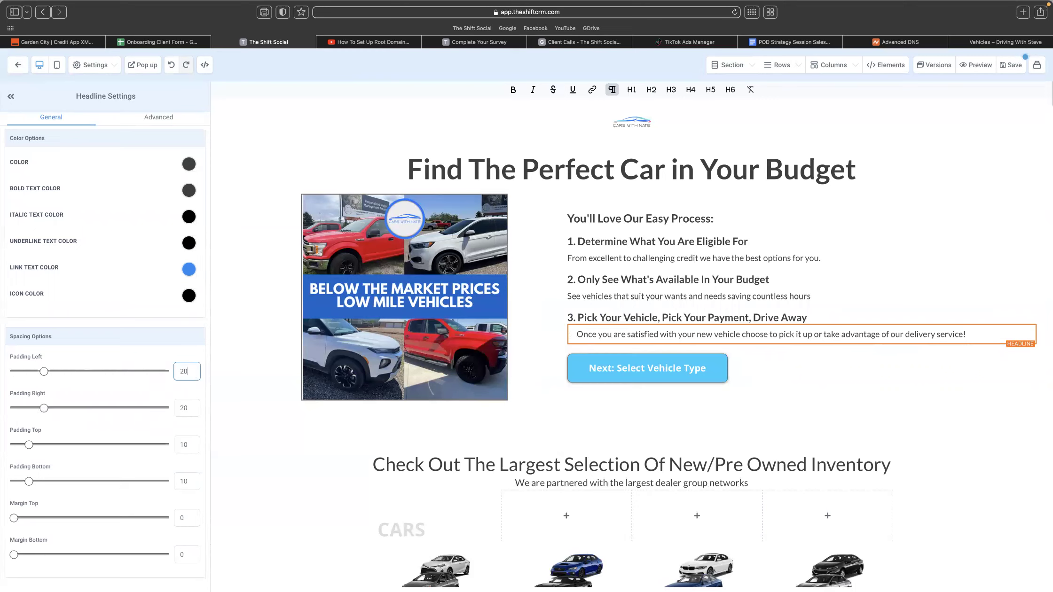
pyautogui.press('BackSpace')
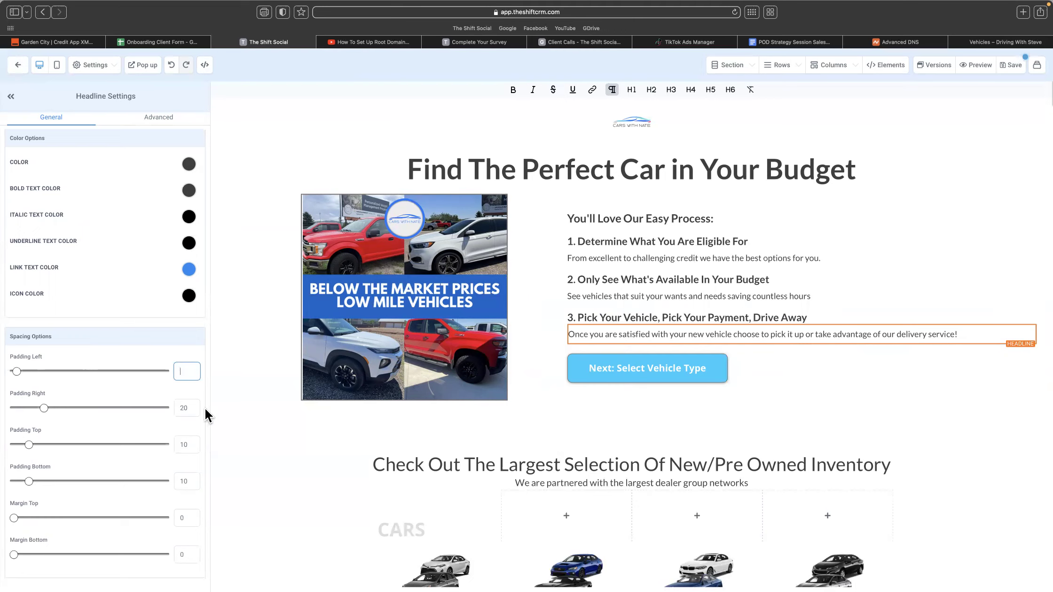
pyautogui.click(191, 408)
pyautogui.press('BackSpace')
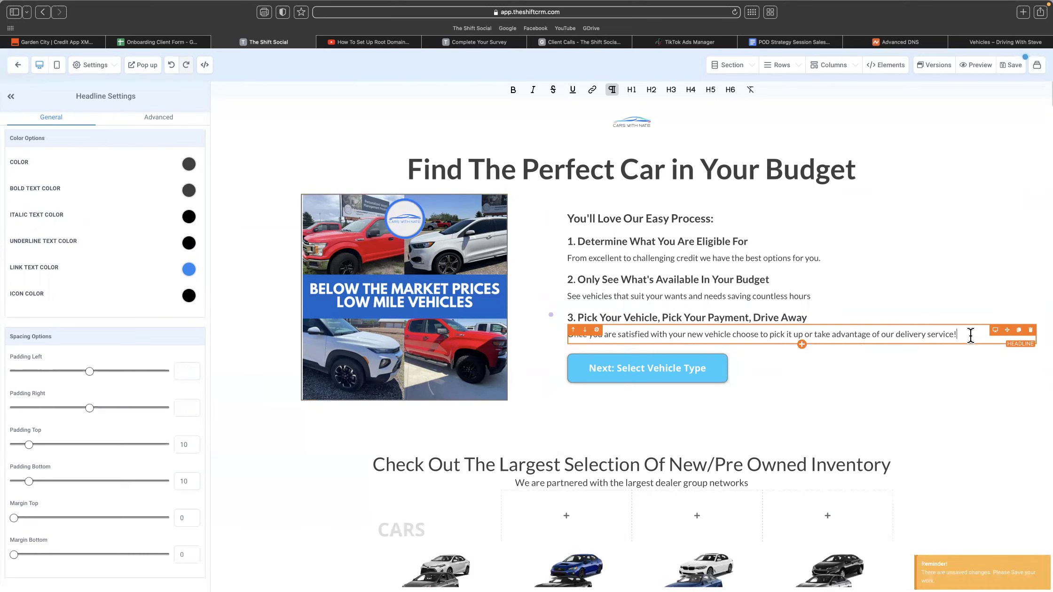
# - Set the second column's top and bottom padding to 20
pyautogui.click(1042, 218)
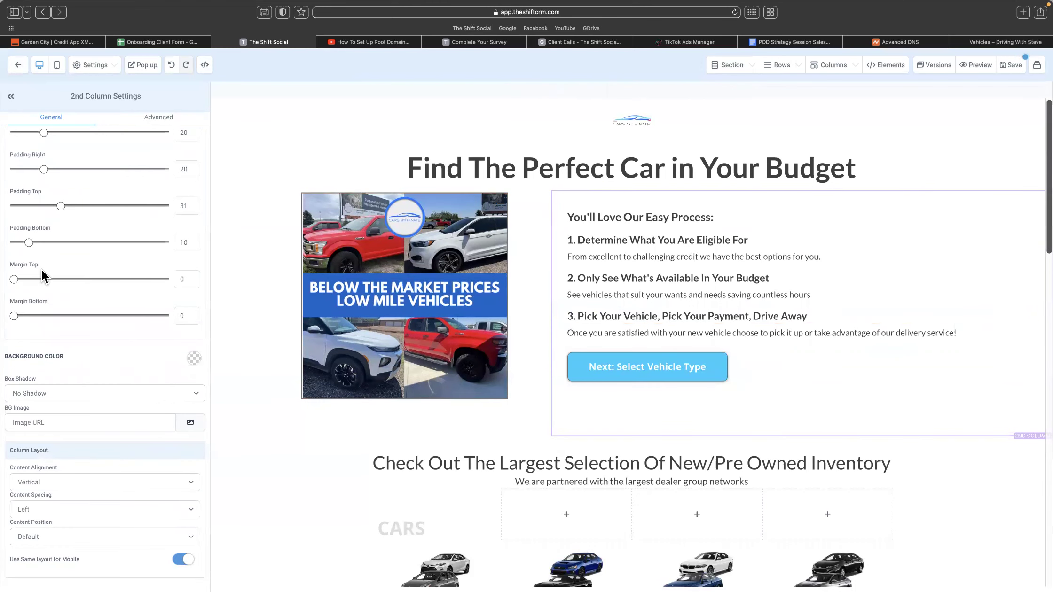
pyautogui.scroll(3, 42, 275)
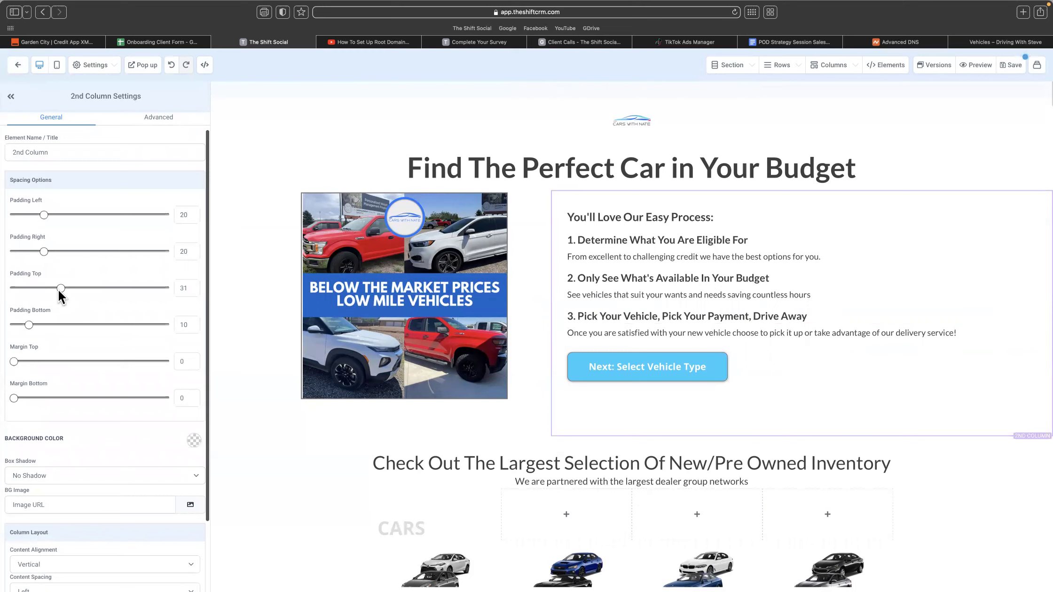
pyautogui.moveTo(47, 286); pyautogui.dragTo(44, 287)
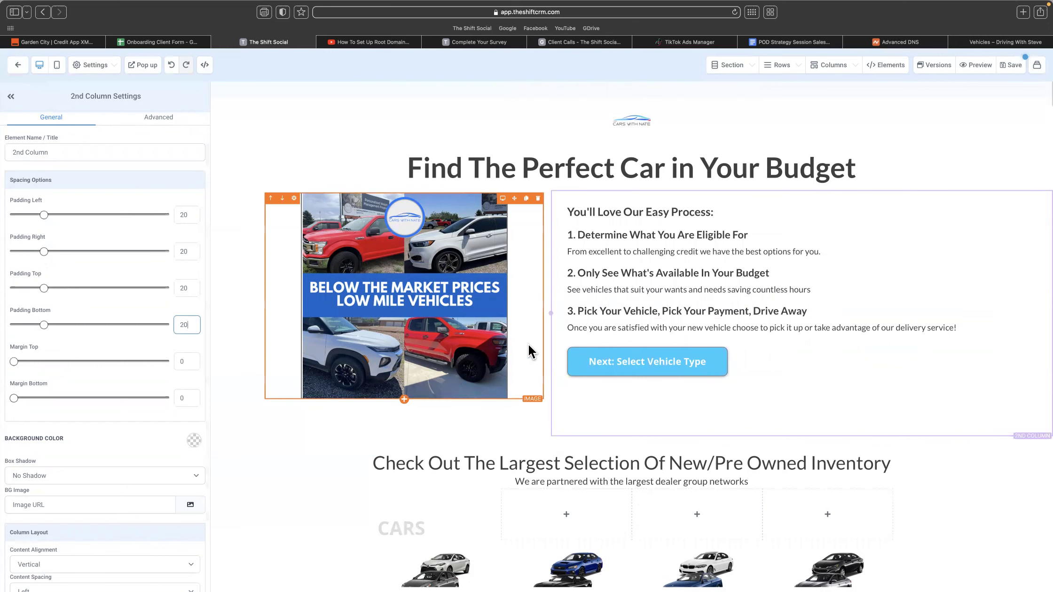
# - Compare the page width with the Driving With Steve site and add a wide section below the top section
pyautogui.click(1027, 42)
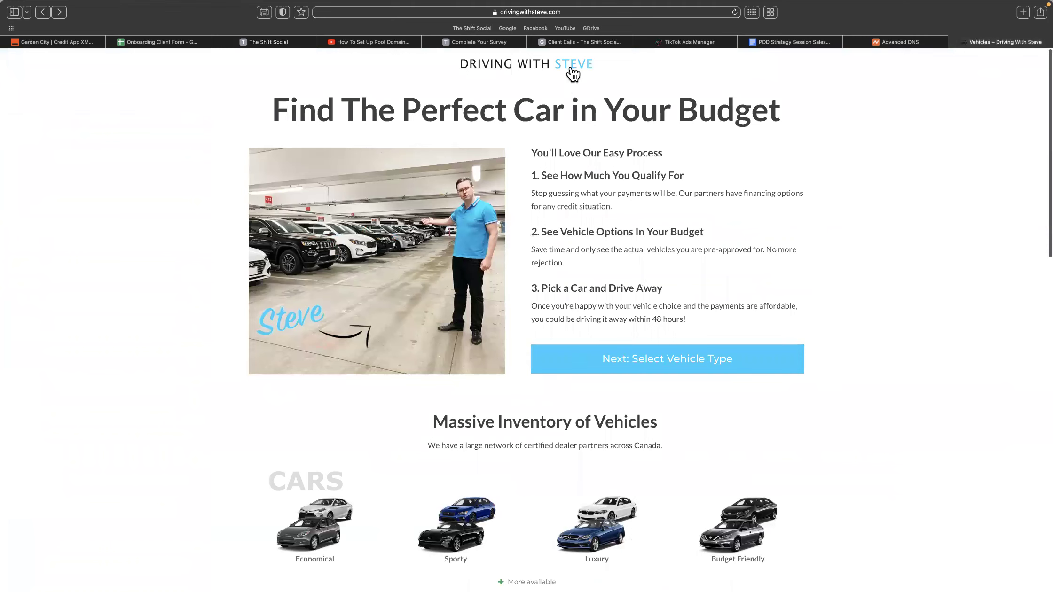
pyautogui.click(254, 41)
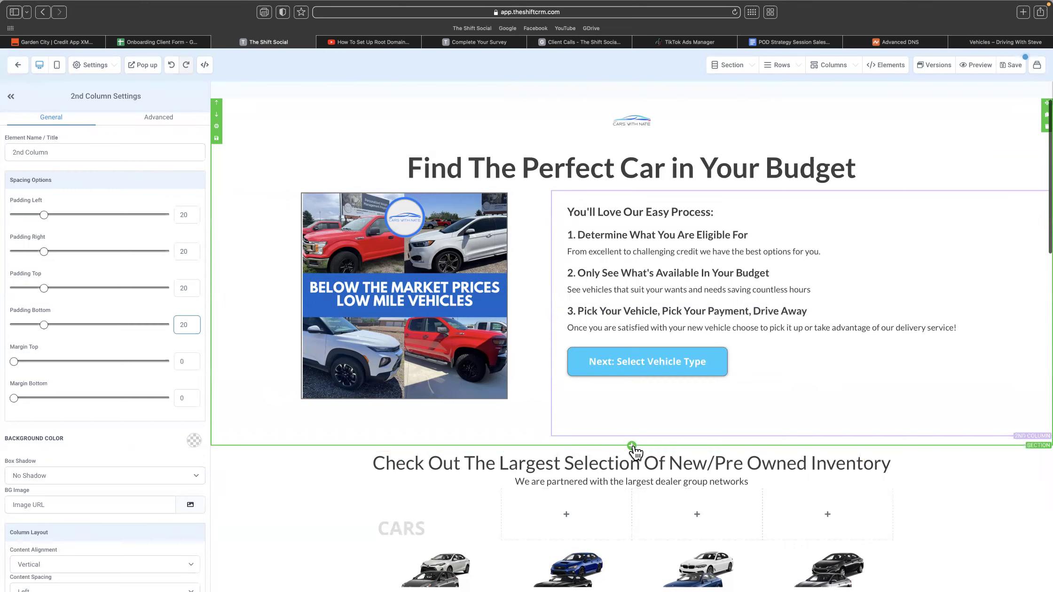
pyautogui.click(631, 446)
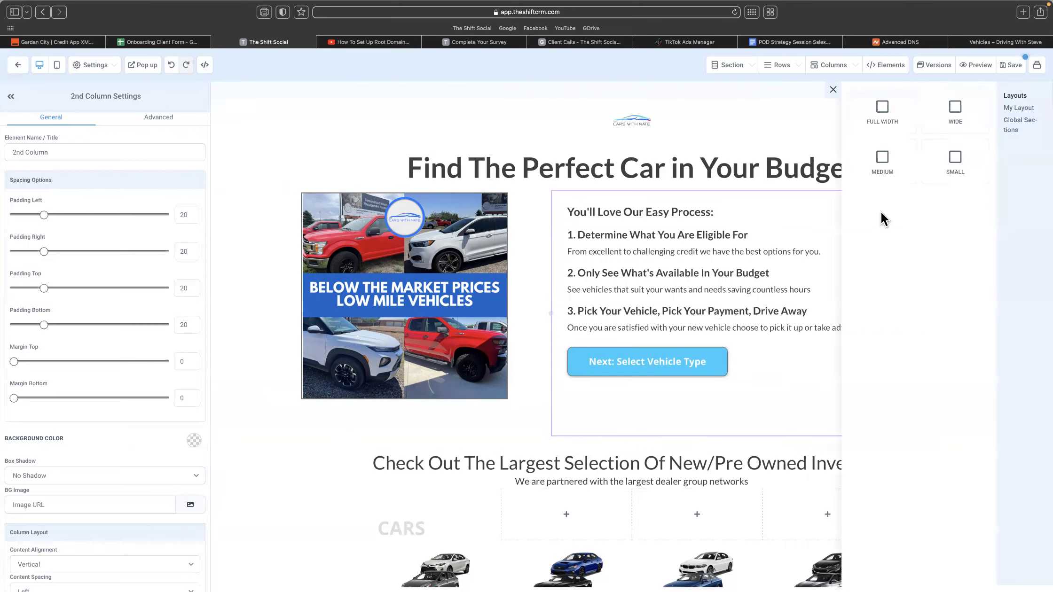
pyautogui.click(953, 123)
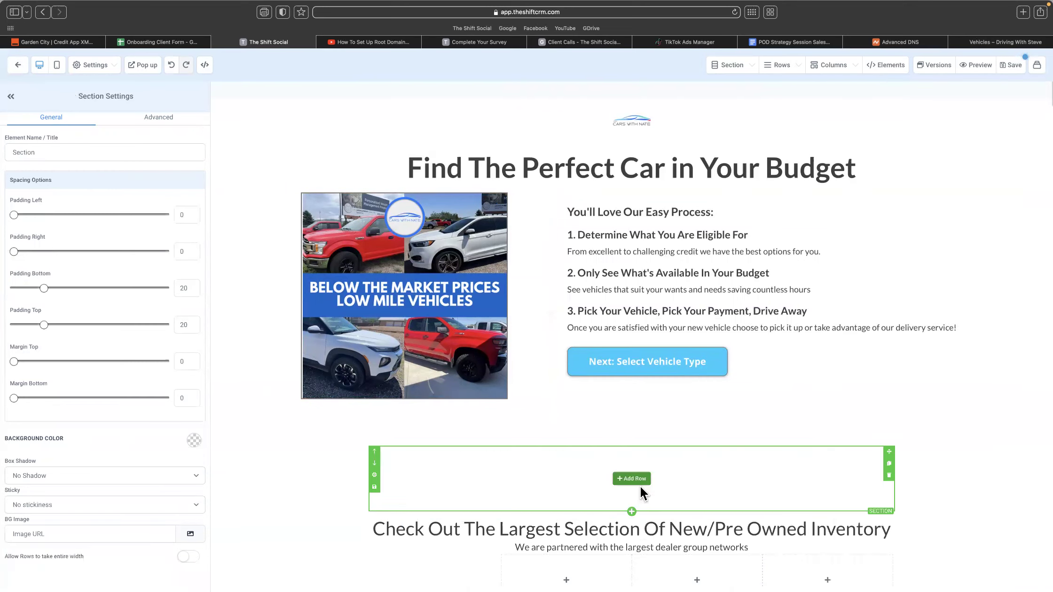
# - Add a one-column row to the new section and move the "Find The Perfect Car in Your Budget" headline into it
pyautogui.click(1018, 42)
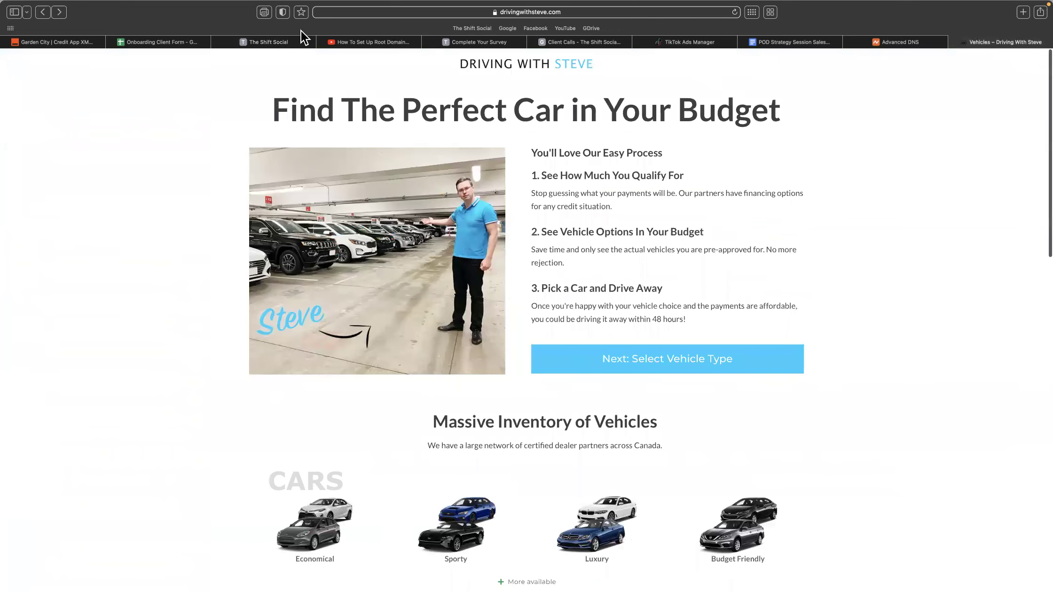
pyautogui.click(278, 41)
pyautogui.click(630, 479)
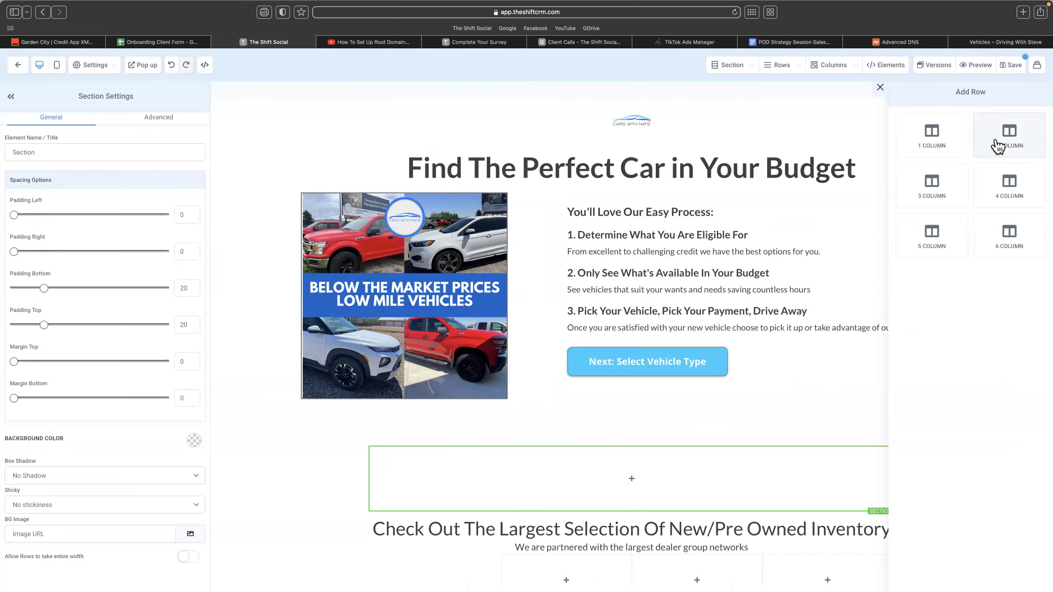
pyautogui.click(935, 141)
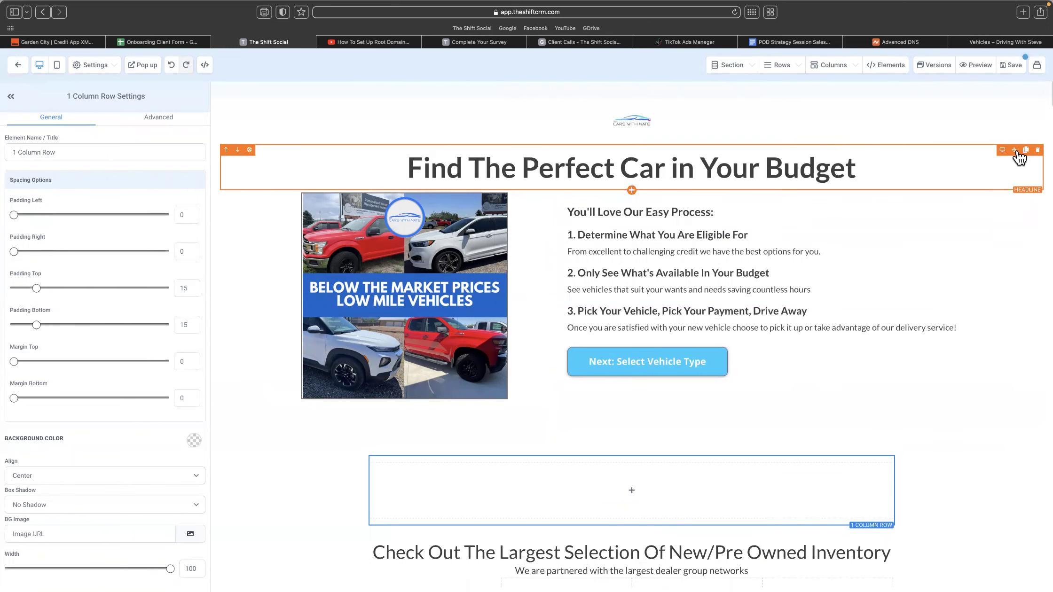
pyautogui.moveTo(1015, 149); pyautogui.dragTo(818, 465)
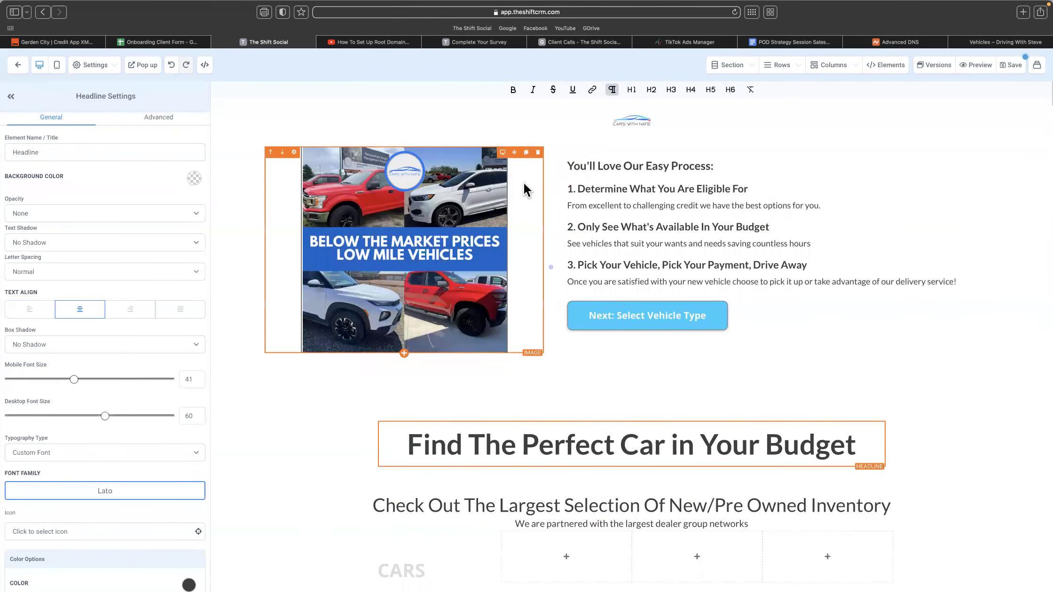
# - Add a two-column row below the "Find The Perfect Car in Your Budget" headline
pyautogui.click(632, 478)
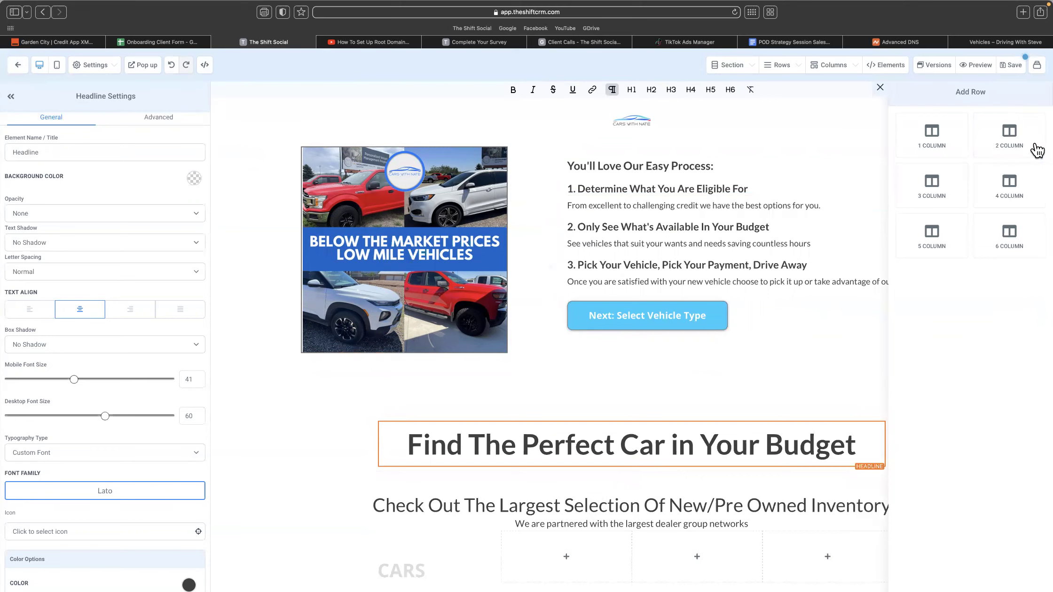
pyautogui.click(1009, 136)
pyautogui.scroll(-3, 522, 254)
pyautogui.scroll(1, 522, 254)
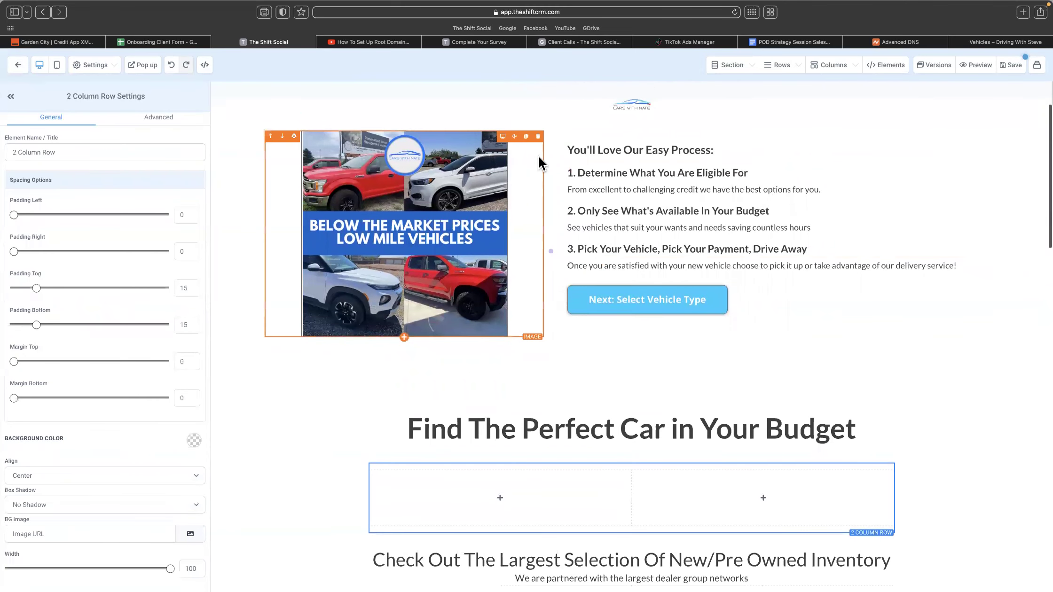
# - Move the "Below The Market Prices" vehicle image into the first column of the new two-column row
pyautogui.moveTo(499, 459); pyautogui.dragTo(616, 360)
pyautogui.scroll(-1, 617, 360)
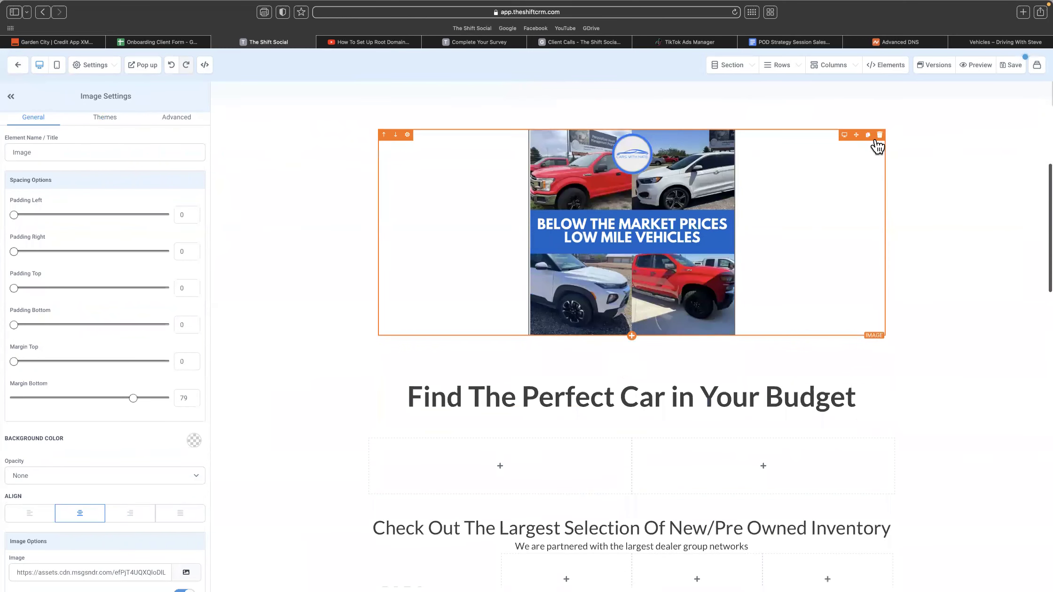
pyautogui.moveTo(857, 135); pyautogui.dragTo(607, 419)
pyautogui.scroll(5, 729, 181)
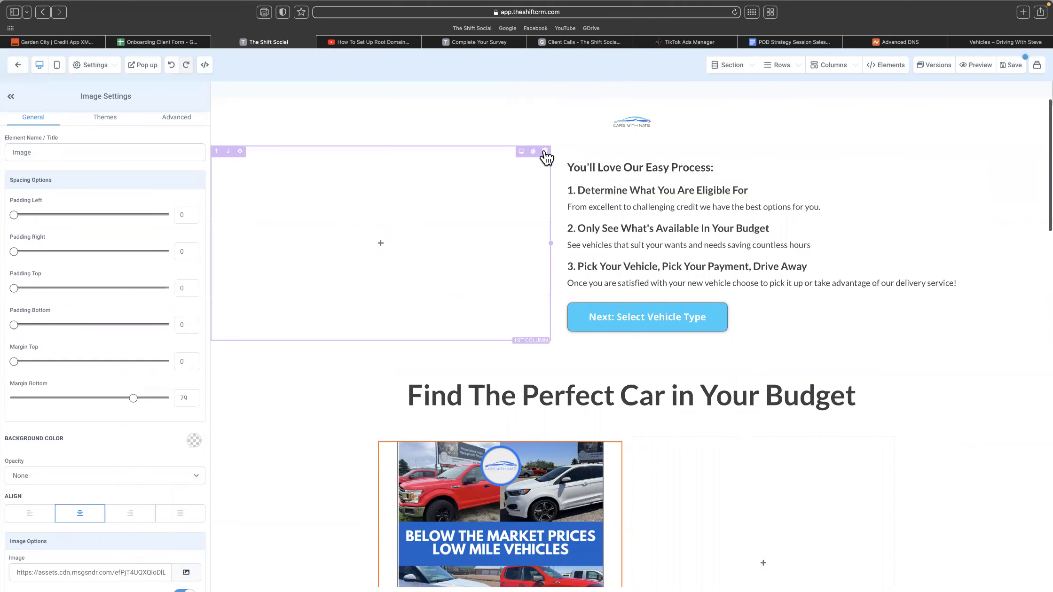
# - Try deleting the emptied first column and shifting the remaining text column, and undo these changes
pyautogui.click(546, 152)
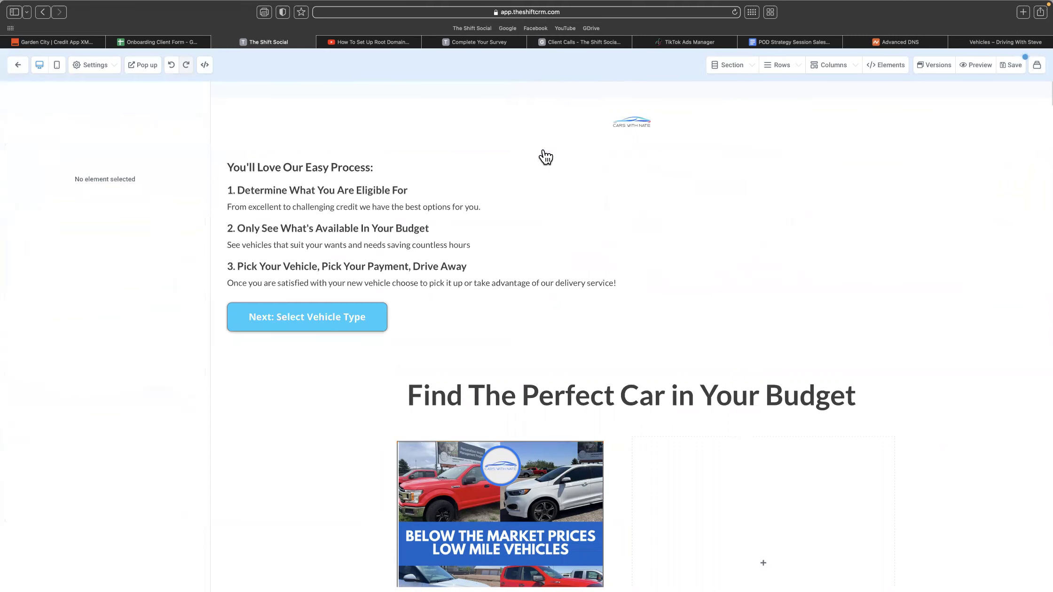
pyautogui.click(228, 151)
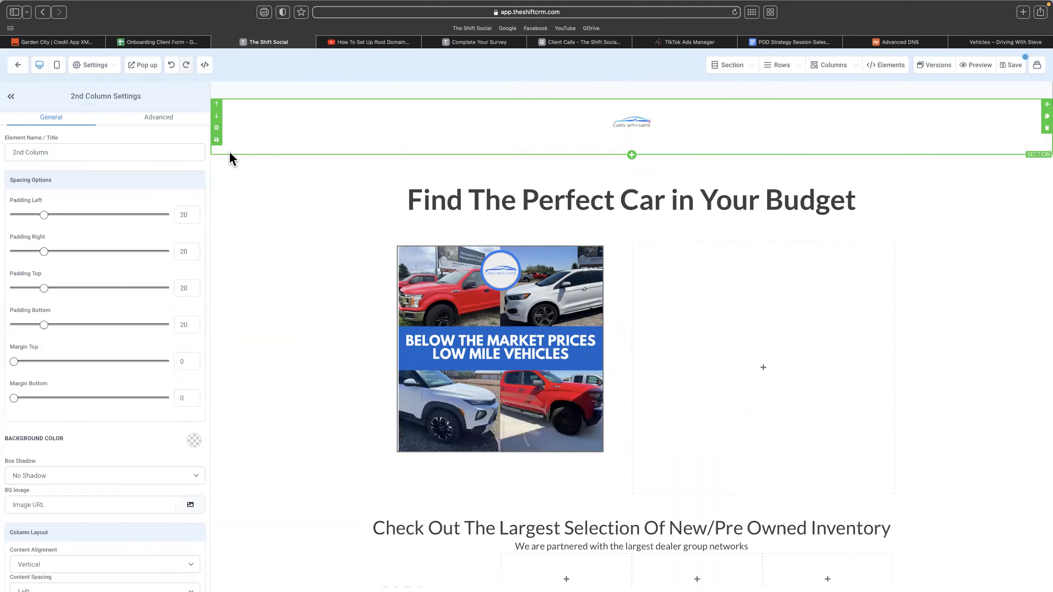
pyautogui.scroll(-3, 608, 348)
pyautogui.scroll(-15, 608, 348)
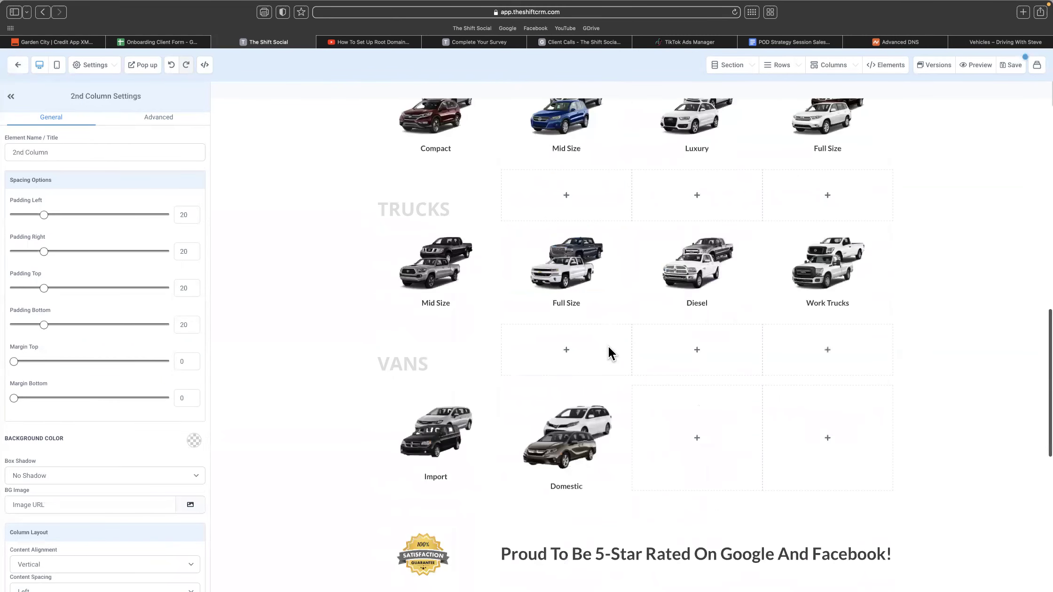
pyautogui.scroll(20, 595, 343)
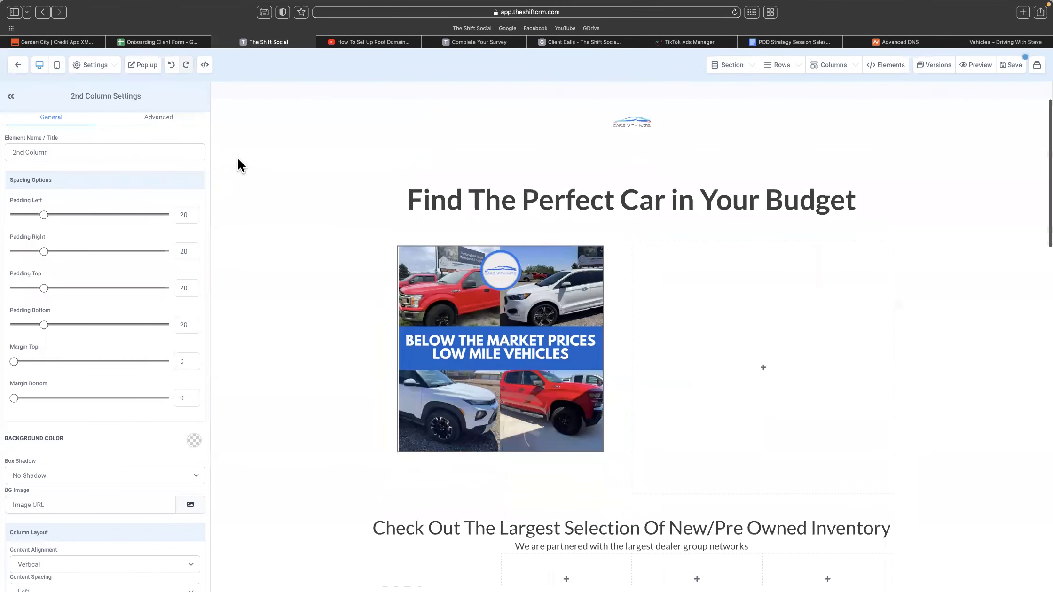
pyautogui.click(171, 66)
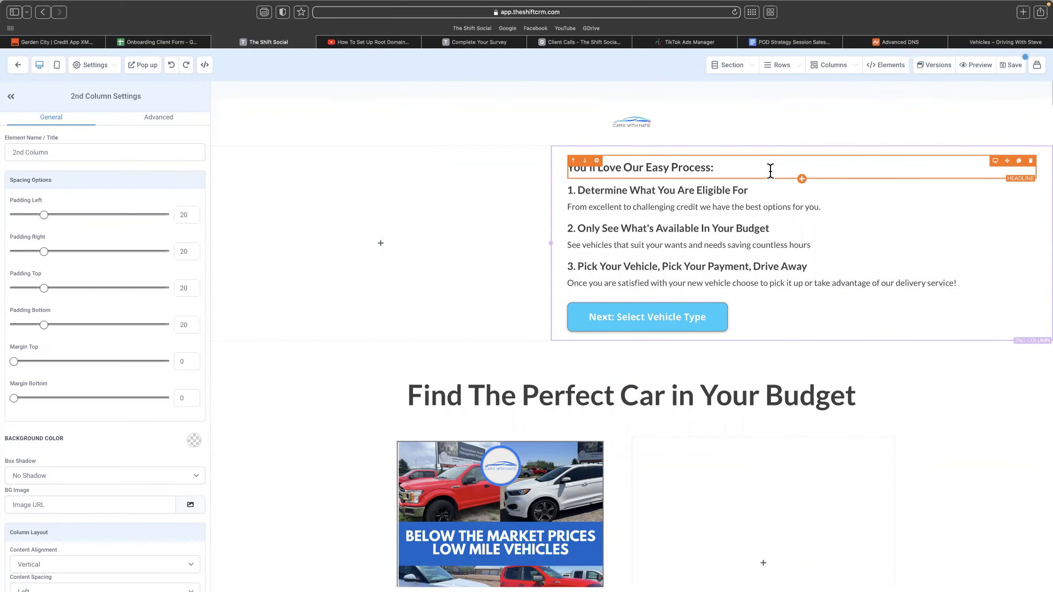
# - Move the "You'll Love Our Easy Process:" headline into the empty column beside the vehicle image
pyautogui.moveTo(1007, 160); pyautogui.dragTo(981, 399)
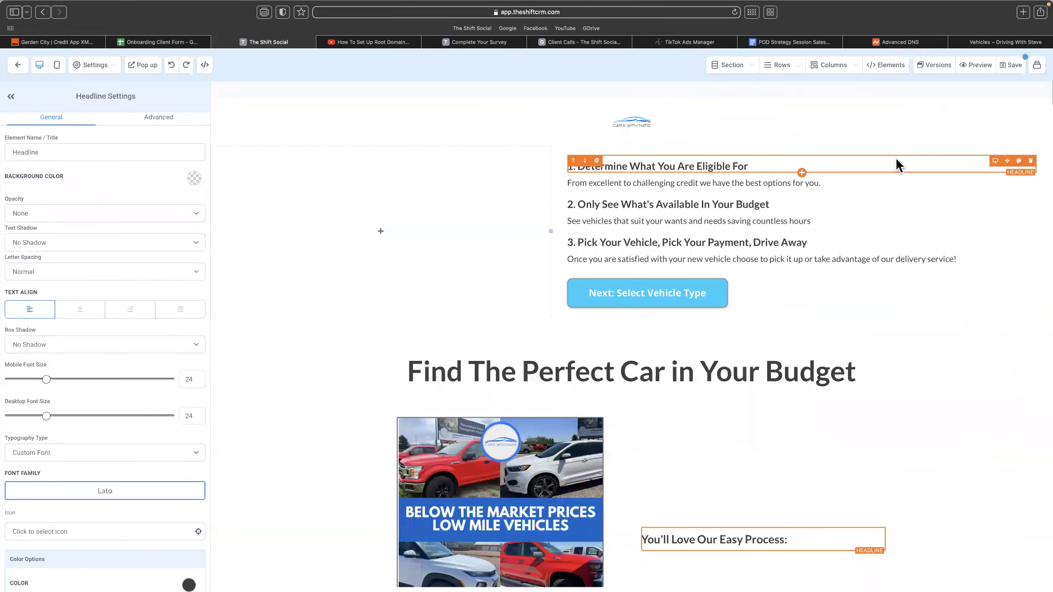
pyautogui.moveTo(986, 320); pyautogui.dragTo(976, 536)
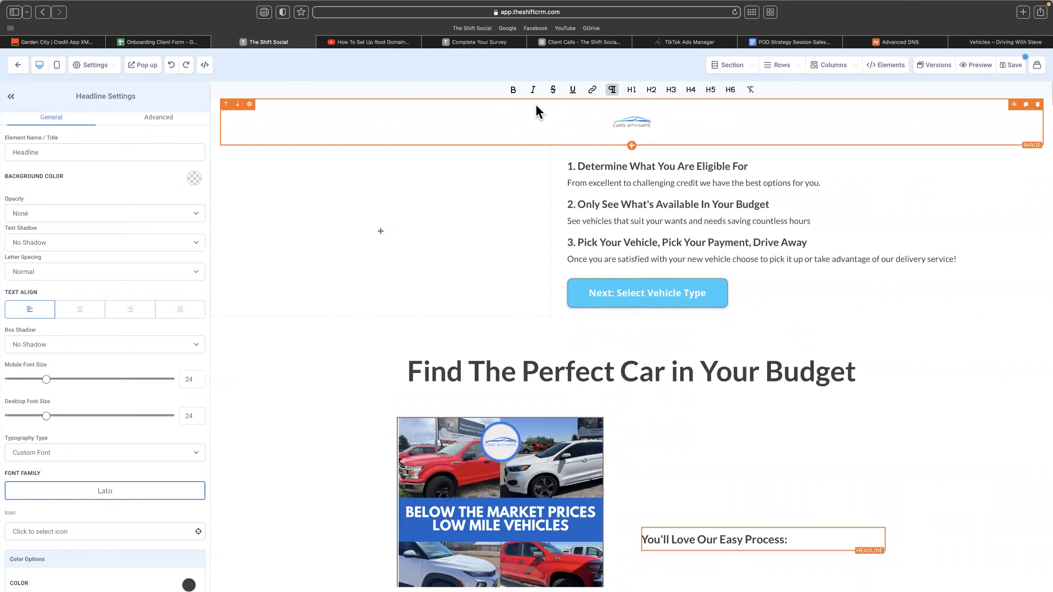
pyautogui.scroll(-2, 812, 171)
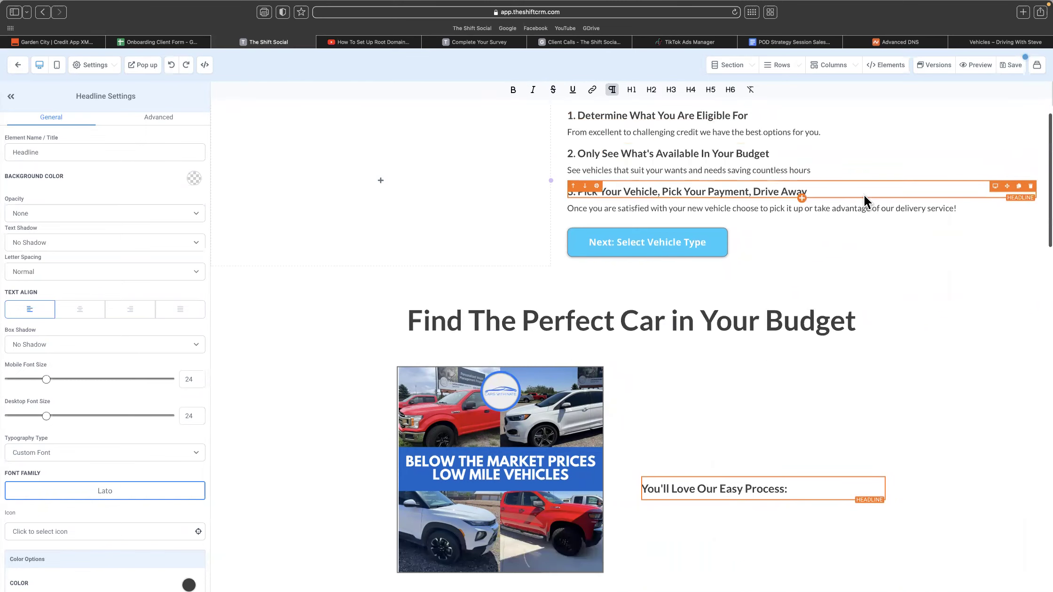
# - Move "1. Determine What You Are Eligible For" and its description below the "You'll Love Our Easy Process:" headline
pyautogui.scroll(2, 863, 192)
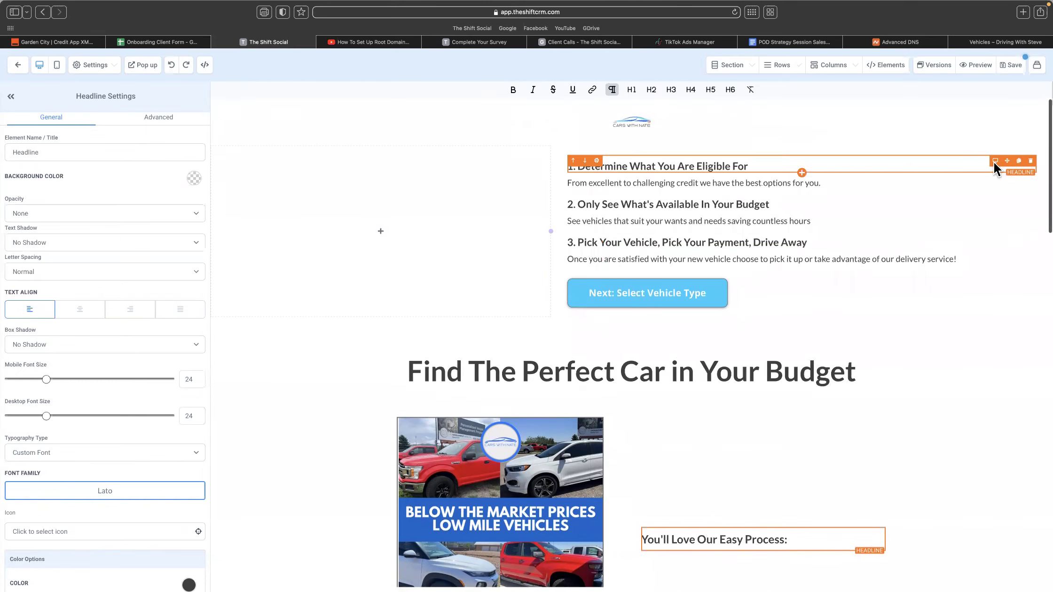
pyautogui.moveTo(1007, 161); pyautogui.dragTo(938, 517)
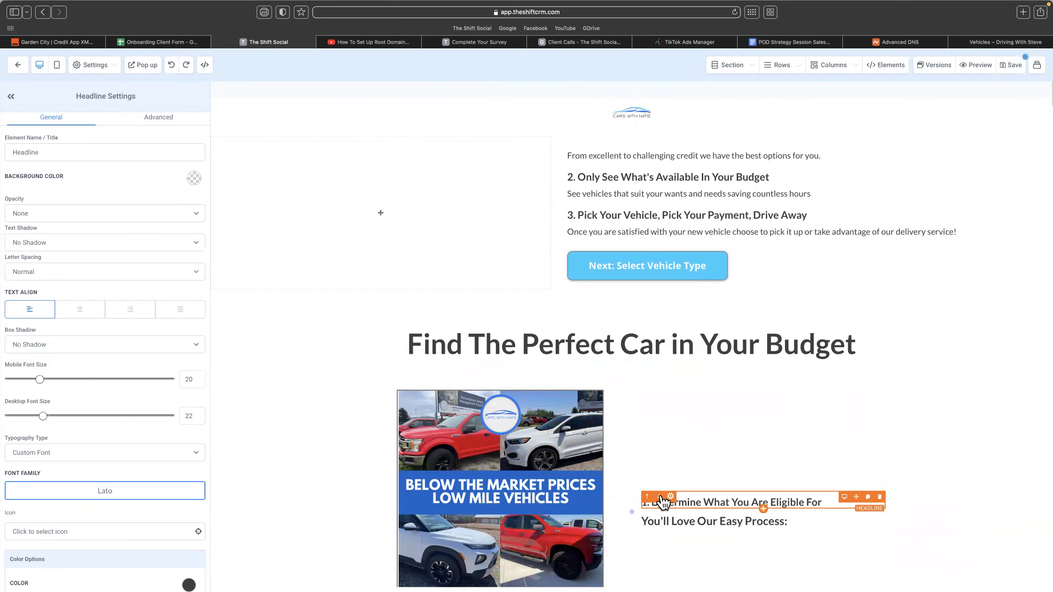
pyautogui.click(661, 497)
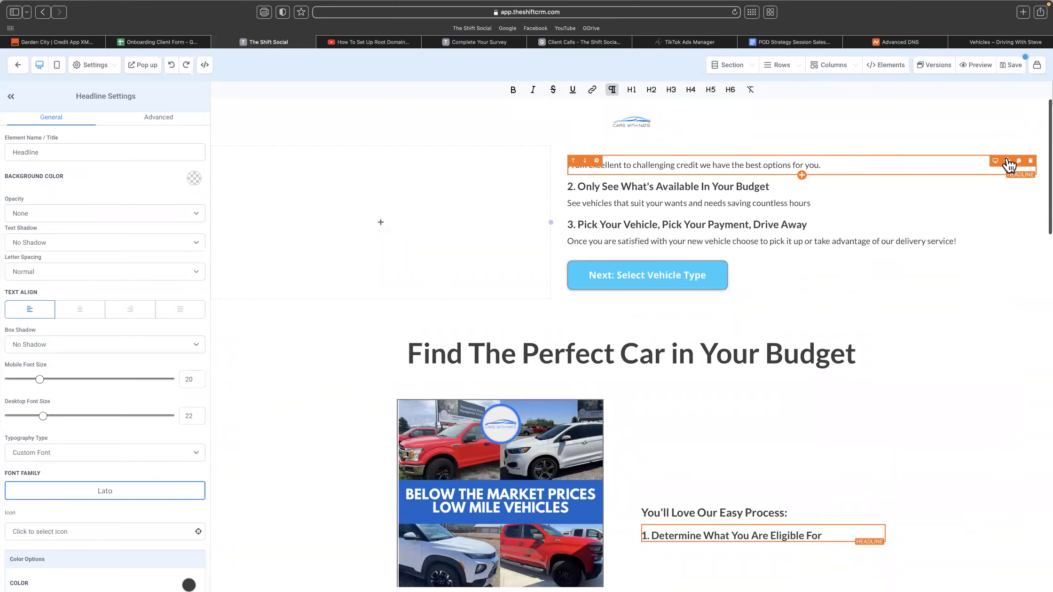
pyautogui.moveTo(1004, 200); pyautogui.dragTo(833, 527)
pyautogui.moveTo(812, 465); pyautogui.dragTo(844, 538)
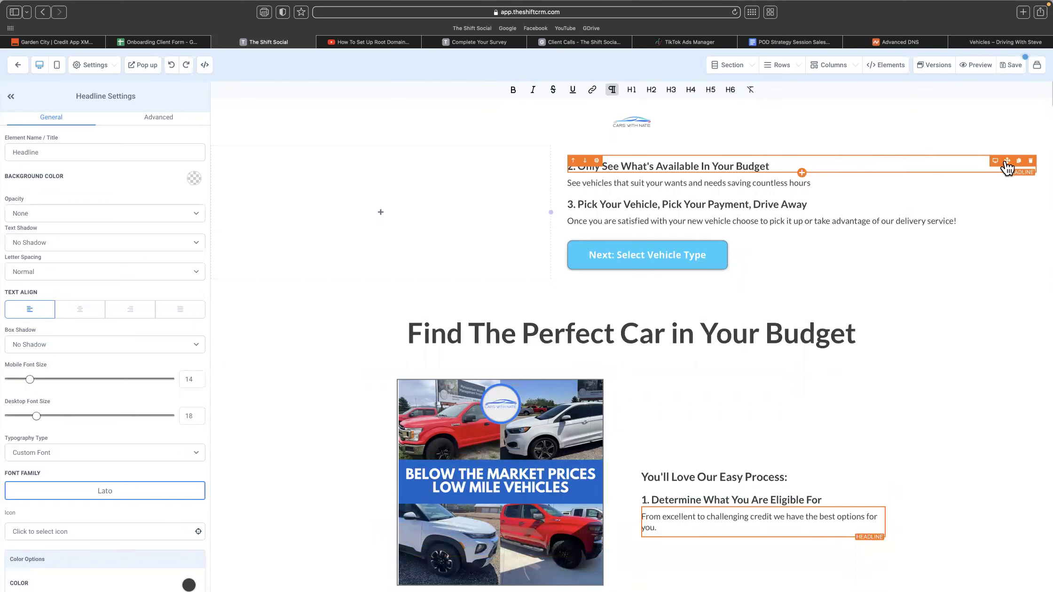
# - Move the headlines and descriptions of process steps 2 and 3 into the text column beside the vehicle image
pyautogui.moveTo(1004, 163); pyautogui.dragTo(654, 451)
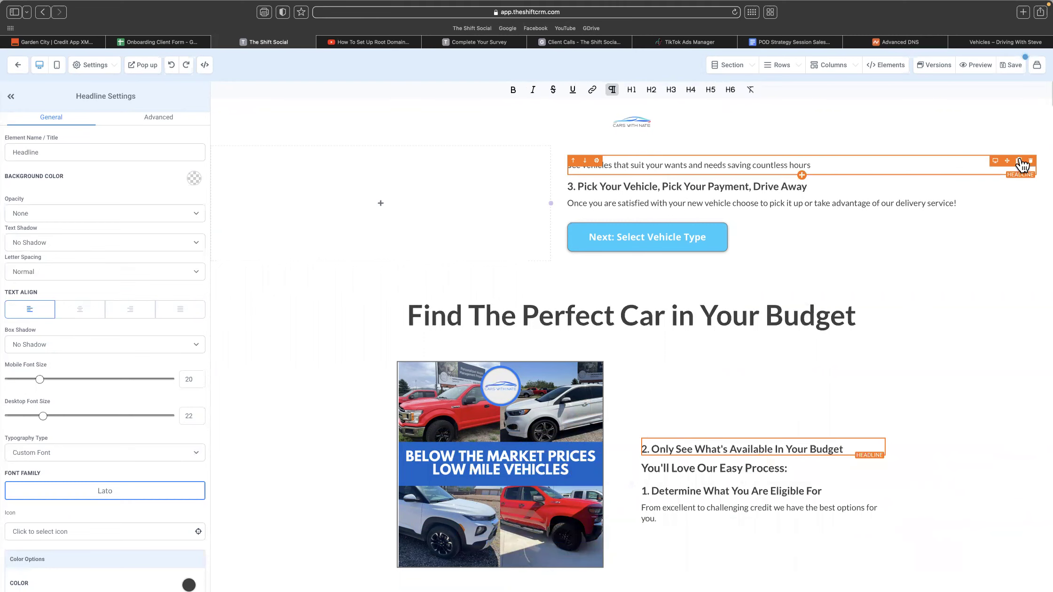
pyautogui.moveTo(1008, 162); pyautogui.dragTo(893, 411)
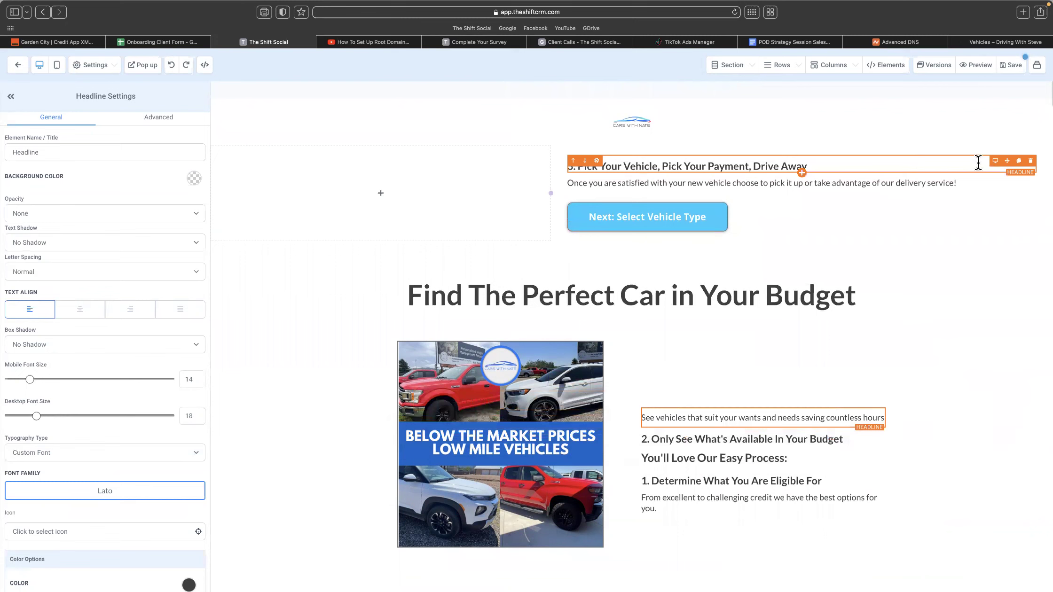
pyautogui.moveTo(1009, 162); pyautogui.dragTo(912, 395)
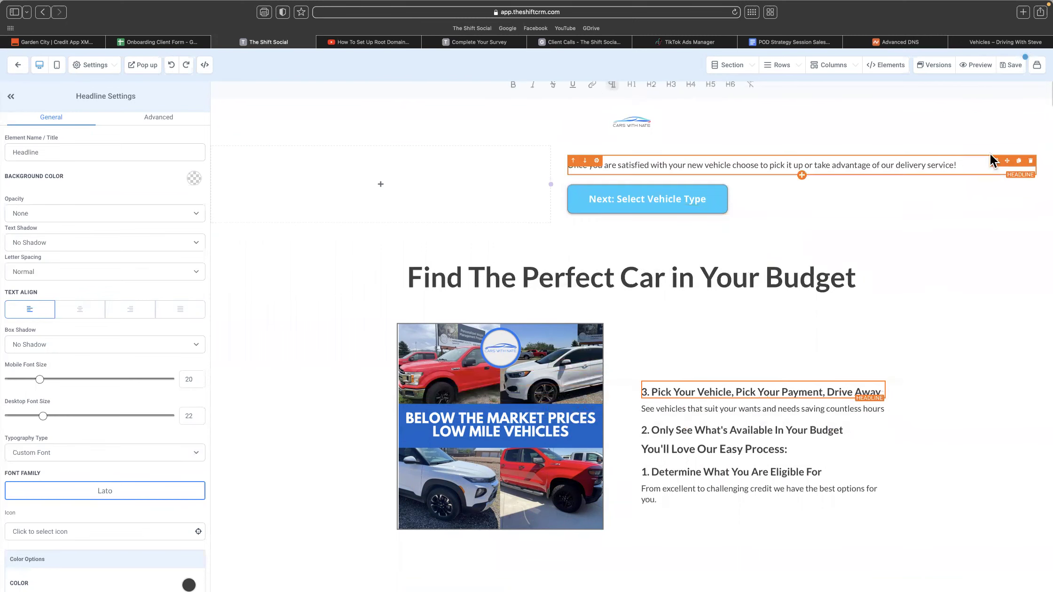
pyautogui.moveTo(1007, 160); pyautogui.dragTo(754, 399)
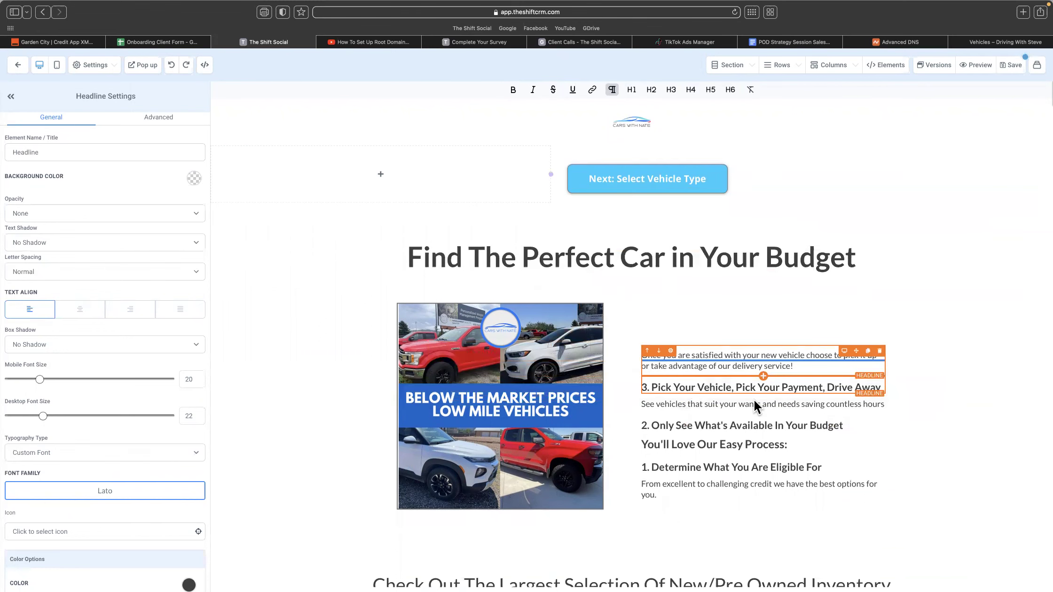
# - Reorder the text so "2. Only See What's Available In Your Budget" sits directly below "1. Determine What You Are Eligible For"
pyautogui.moveTo(659, 426); pyautogui.dragTo(656, 467)
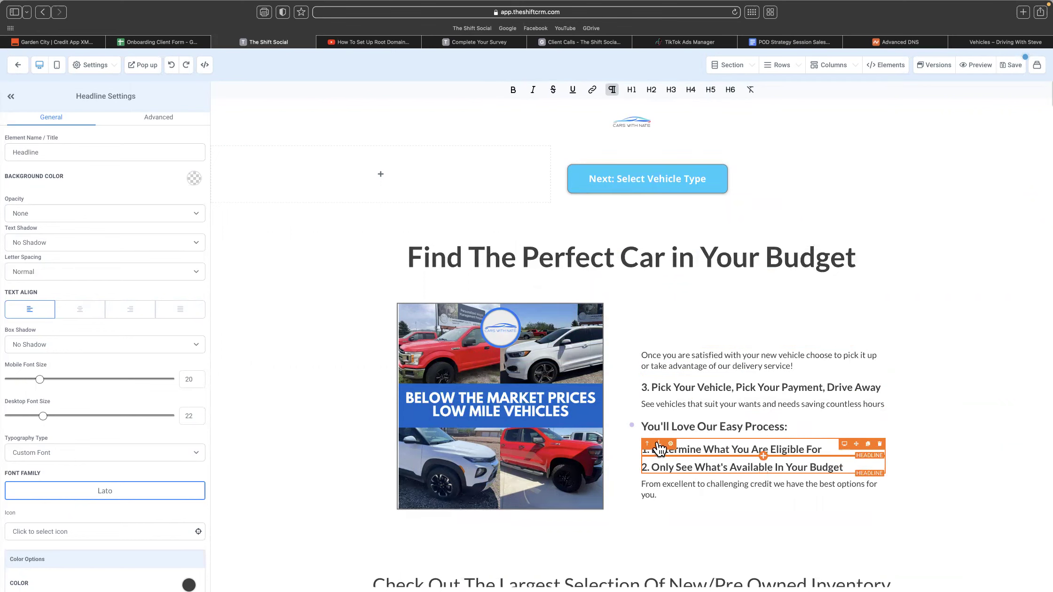
pyautogui.click(659, 444)
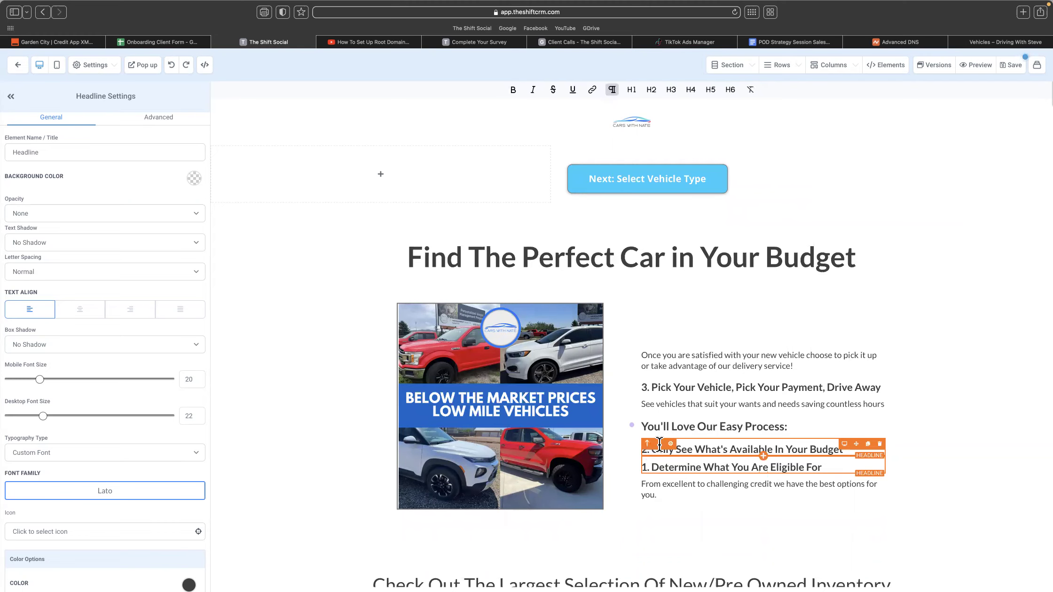
pyautogui.click(660, 444)
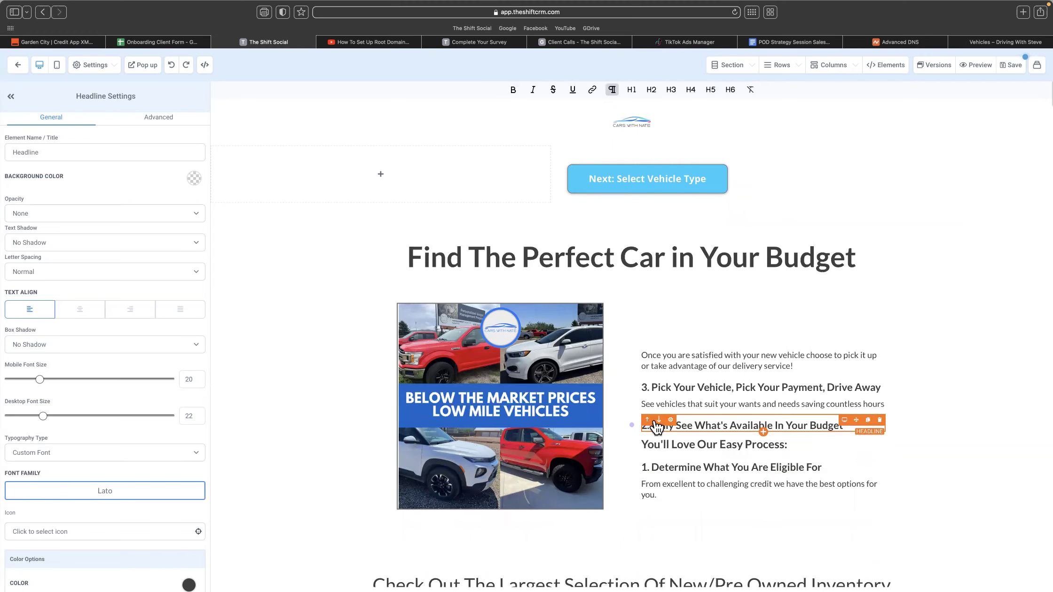
pyautogui.click(659, 419)
pyautogui.click(660, 444)
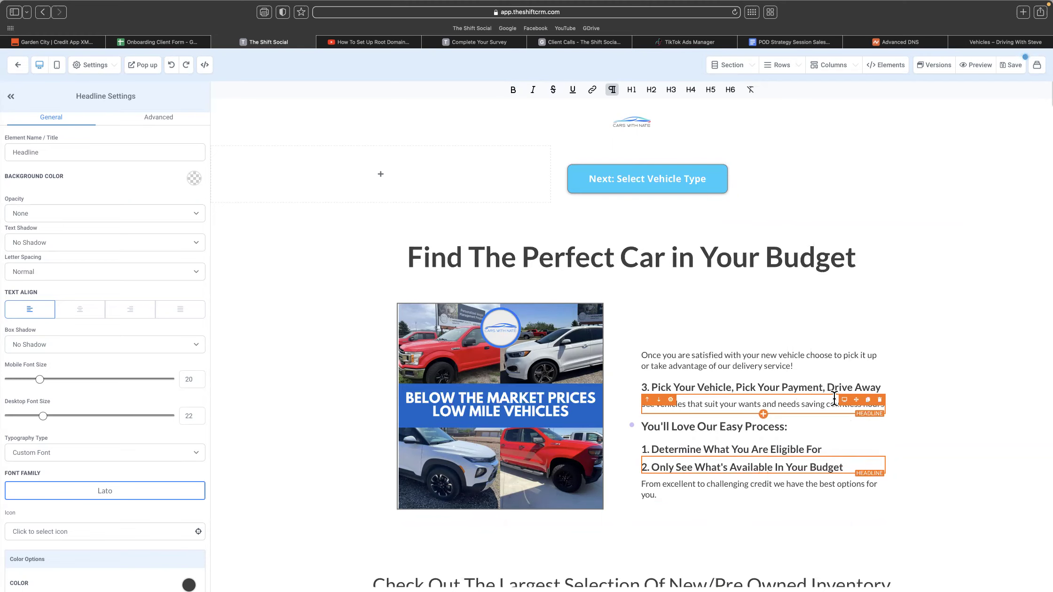
# - Place the "See vehicles" description under step 1, and the step 3 headline with its "Once you are satisfied" description last
pyautogui.moveTo(856, 405); pyautogui.dragTo(856, 461)
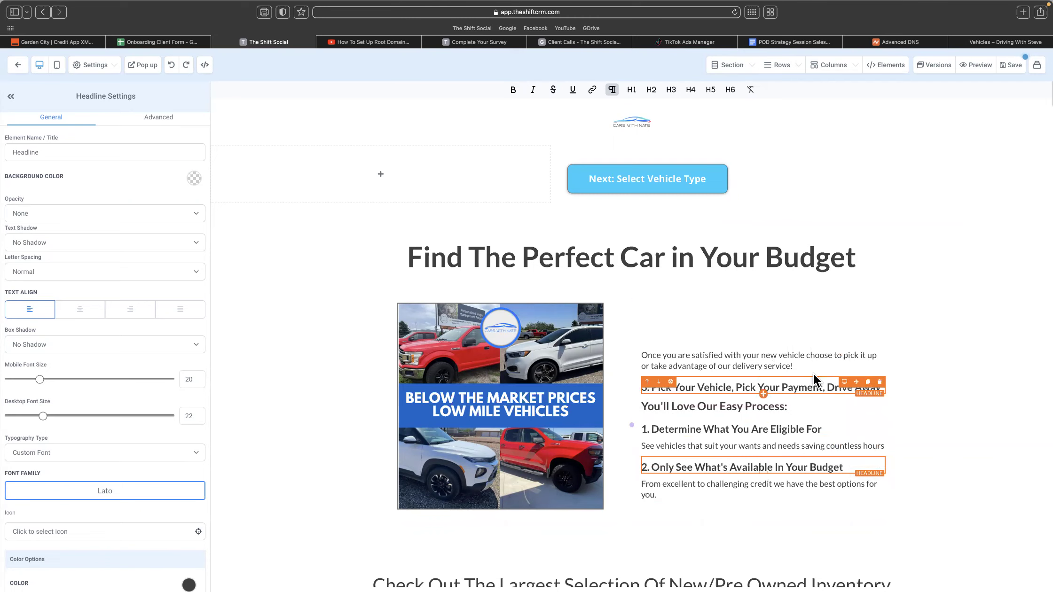
pyautogui.moveTo(848, 433); pyautogui.dragTo(840, 506)
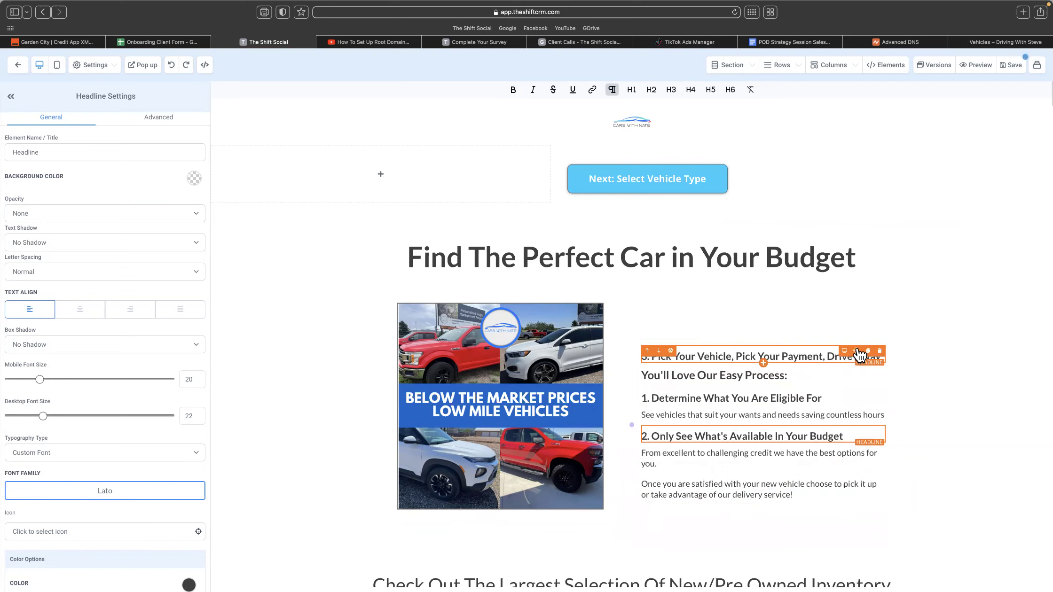
pyautogui.moveTo(851, 412); pyautogui.dragTo(835, 463)
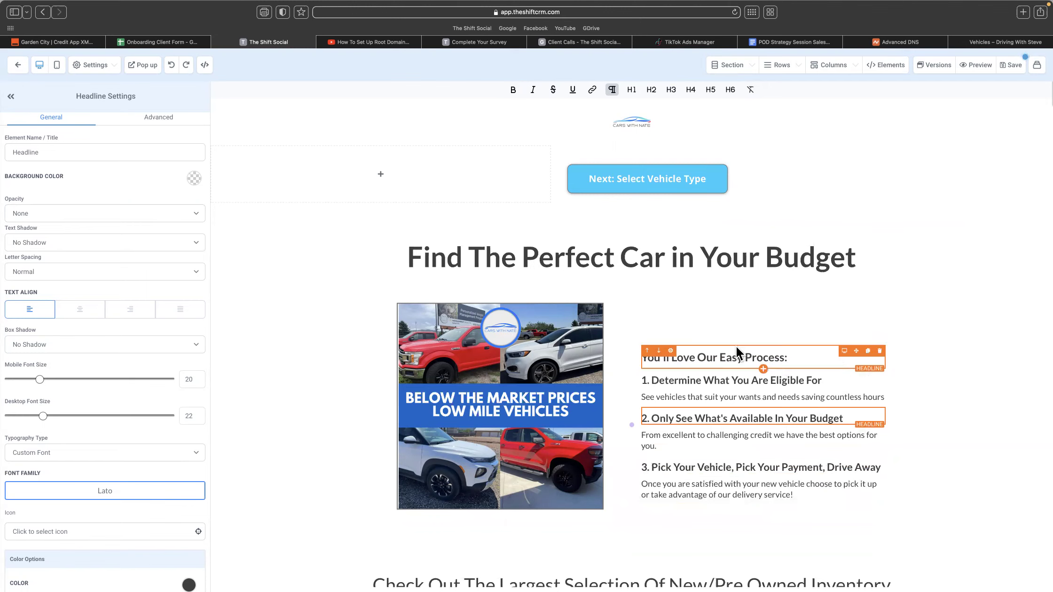
# - Widen the vehicle image column slightly and move the "Next: Select Vehicle Type" button below the process text
pyautogui.click(656, 327)
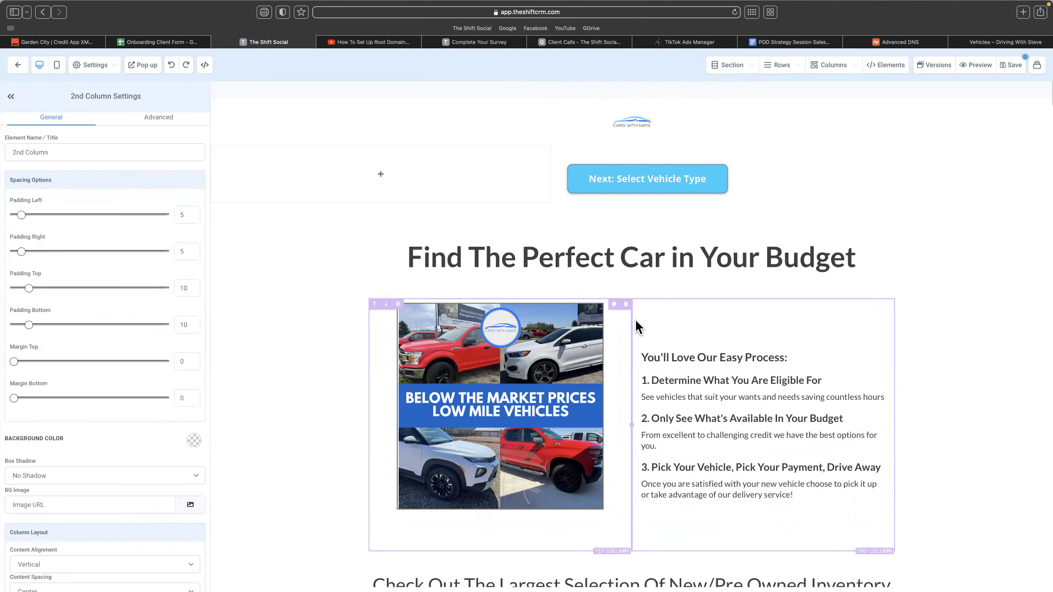
pyautogui.moveTo(630, 426); pyautogui.dragTo(654, 425)
pyautogui.click(710, 181)
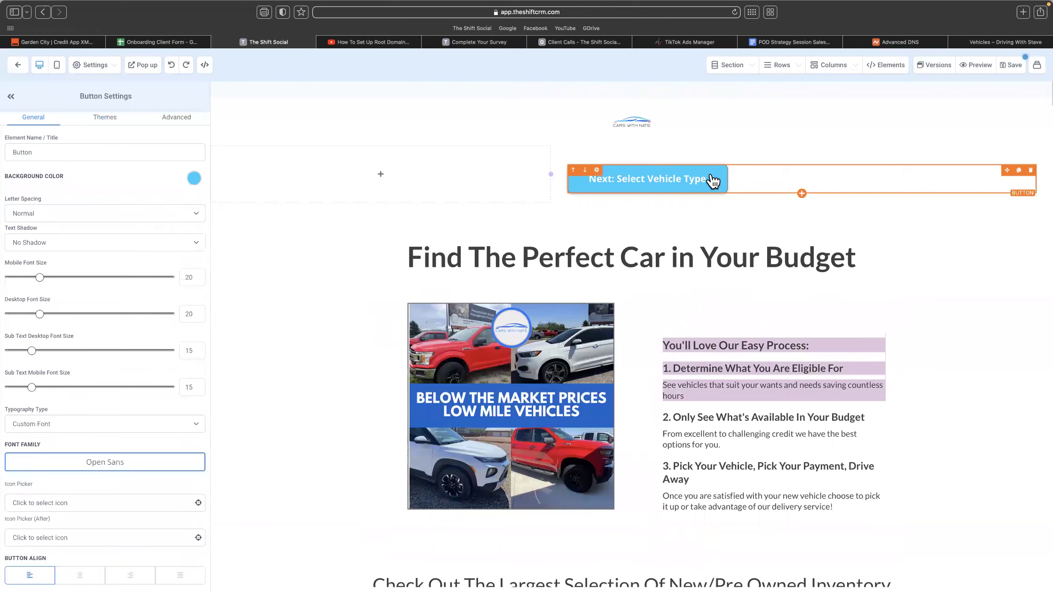
pyautogui.moveTo(1007, 174); pyautogui.dragTo(835, 491)
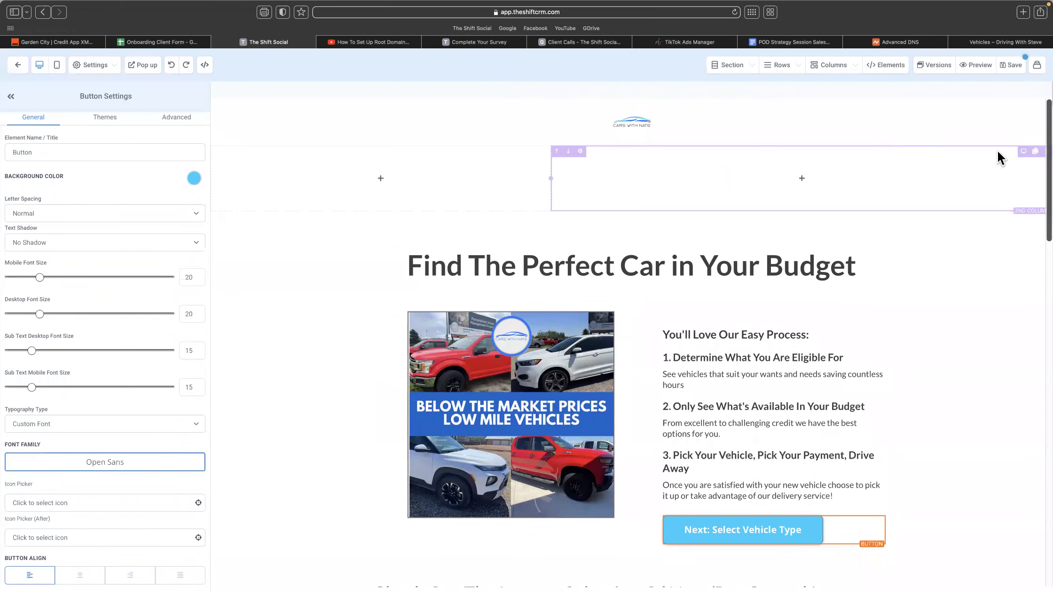
# - Delete both emptied columns above the "Find The Perfect Car in Your Budget" headline and set that headline row's top padding to 0
pyautogui.click(1046, 151)
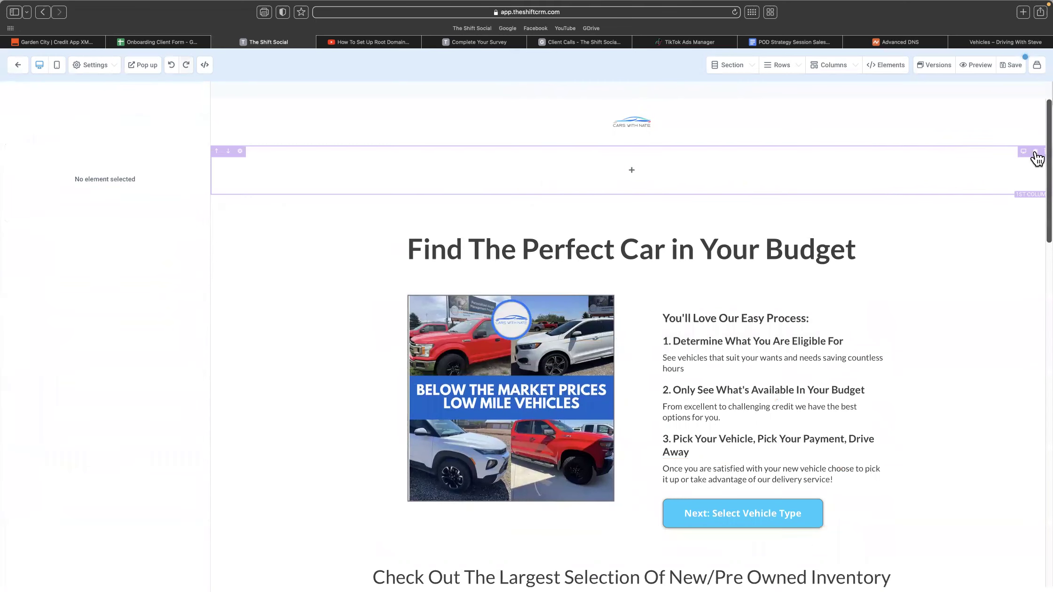
pyautogui.click(1036, 151)
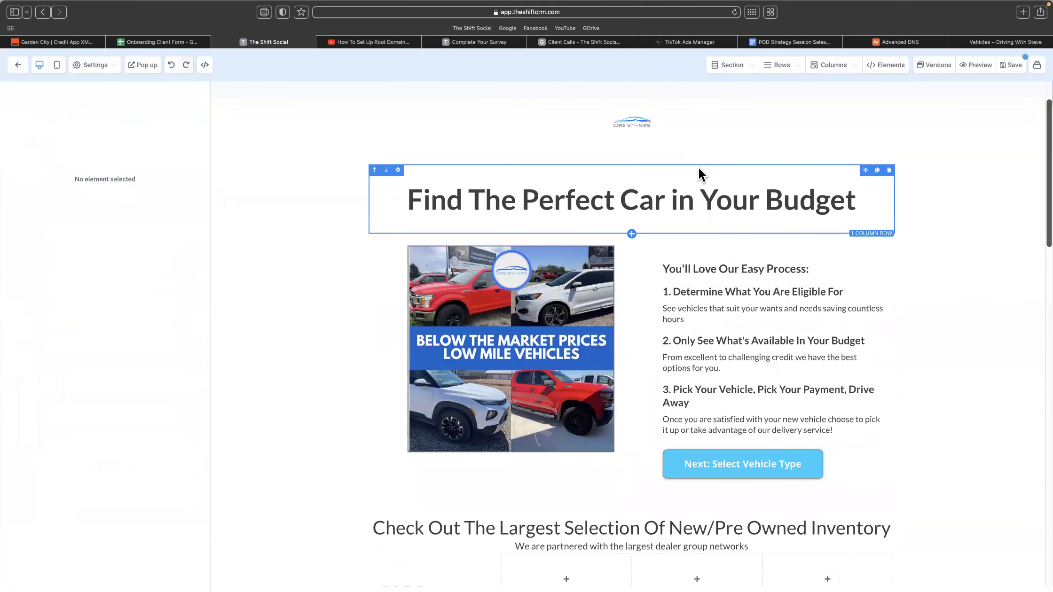
pyautogui.click(673, 166)
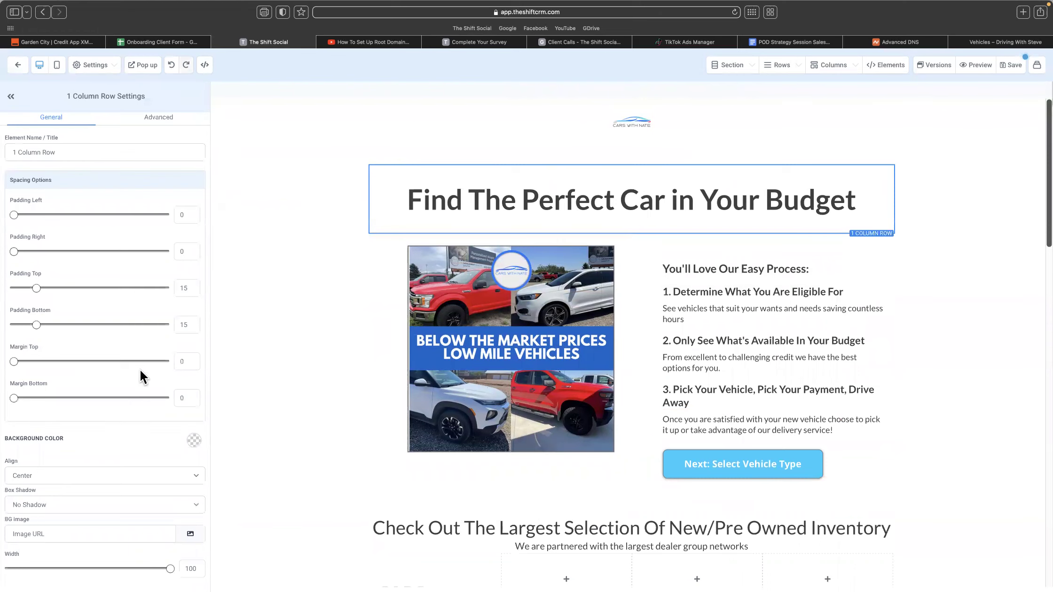
pyautogui.moveTo(36, 287); pyautogui.dragTo(9, 287)
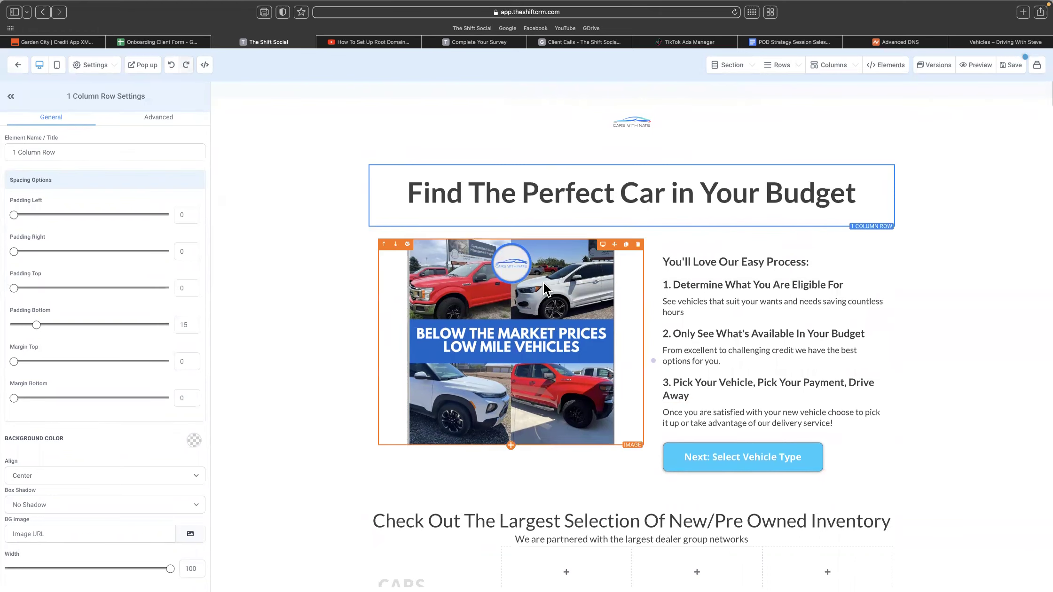
# - Set the top and bottom padding of the process text column to 0
pyautogui.click(772, 244)
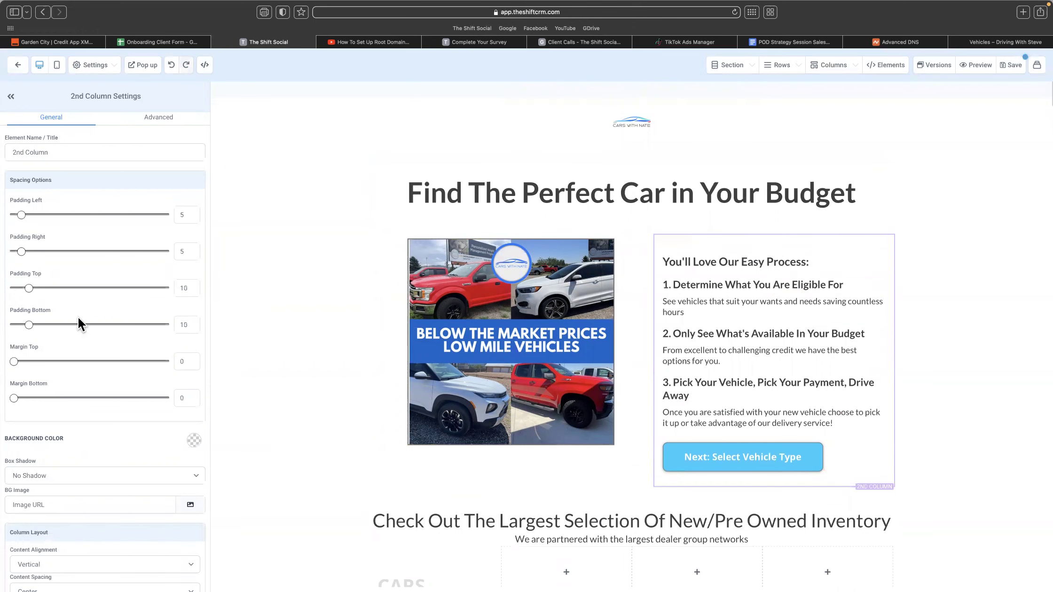
pyautogui.moveTo(28, 288); pyautogui.dragTo(2, 288)
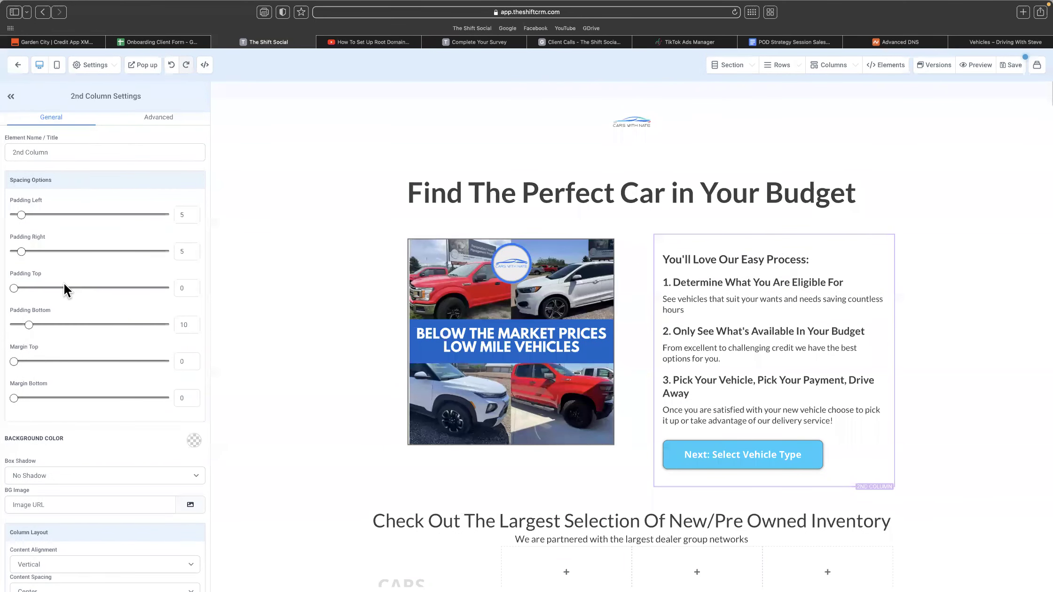
pyautogui.moveTo(28, 323); pyautogui.dragTo(9, 320)
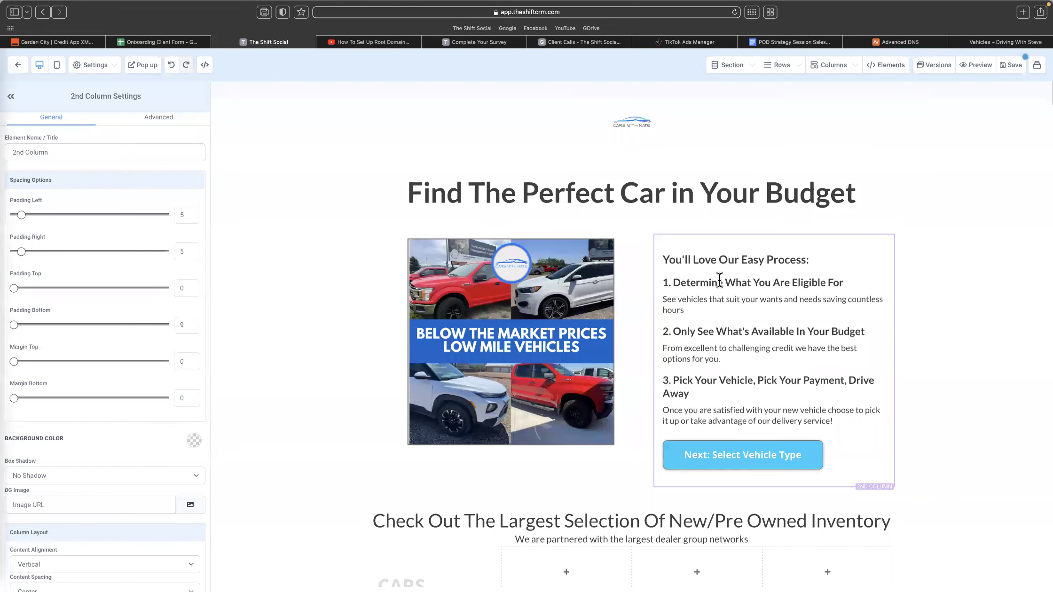
pyautogui.click(680, 257)
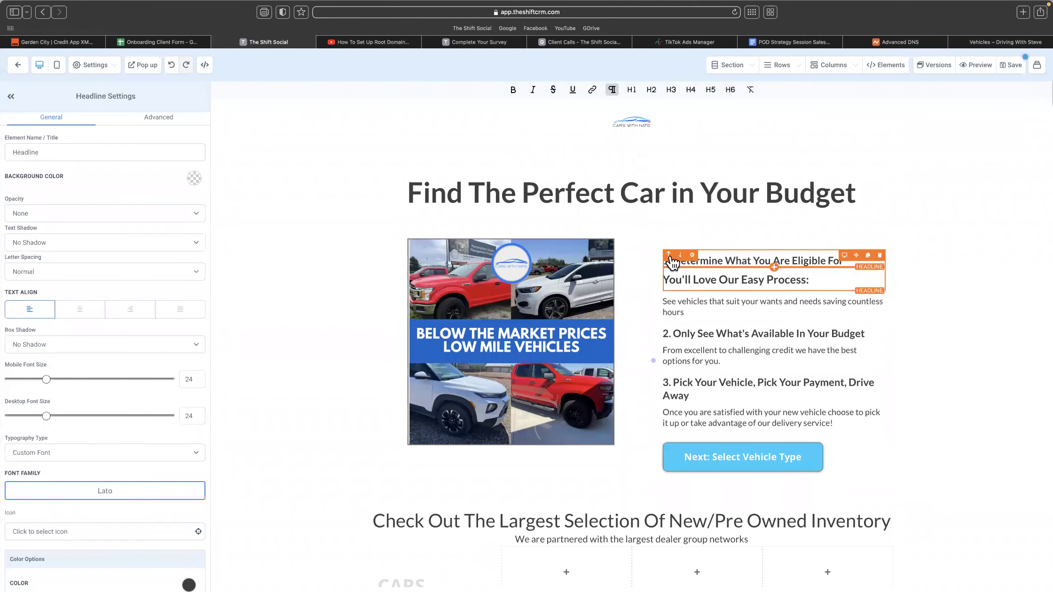
pyautogui.click(681, 255)
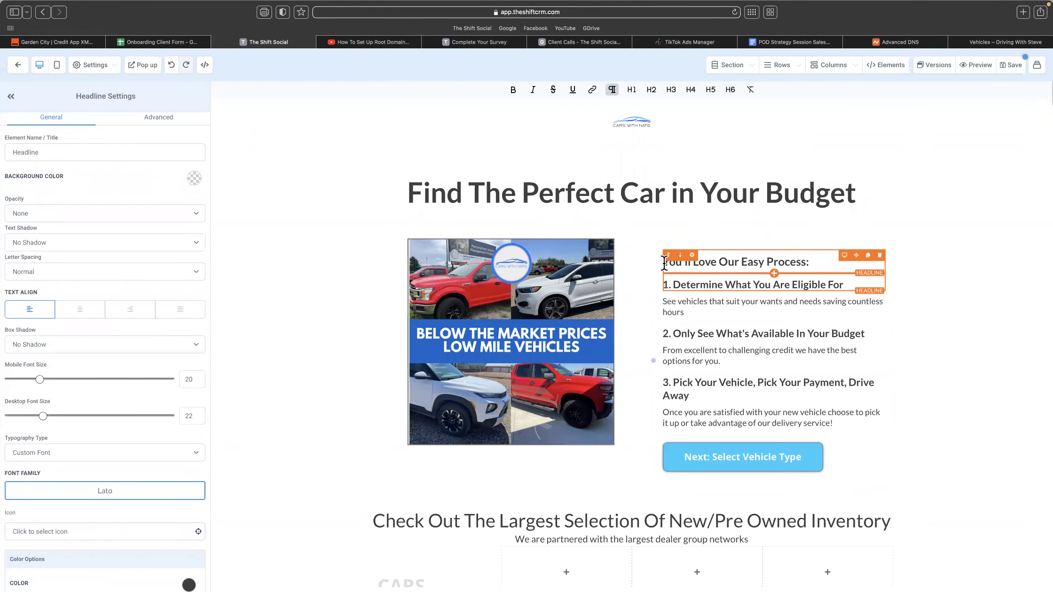
pyautogui.click(664, 262)
# - Set the bottom and top padding of the two-column row holding the image and process text to 0
pyautogui.click(715, 238)
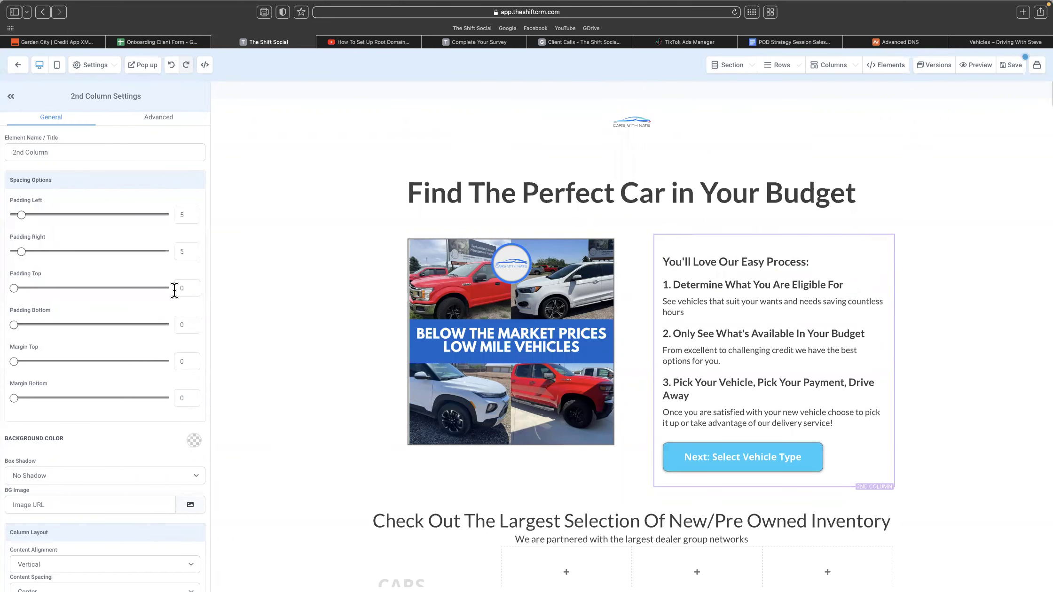
pyautogui.click(716, 227)
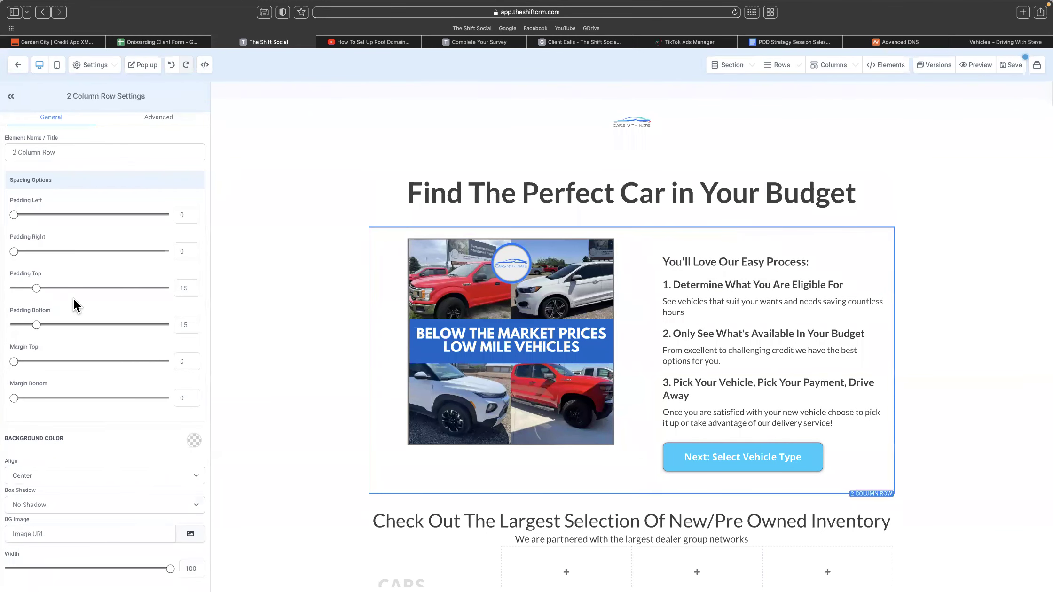
pyautogui.moveTo(11, 323); pyautogui.dragTo(13, 324)
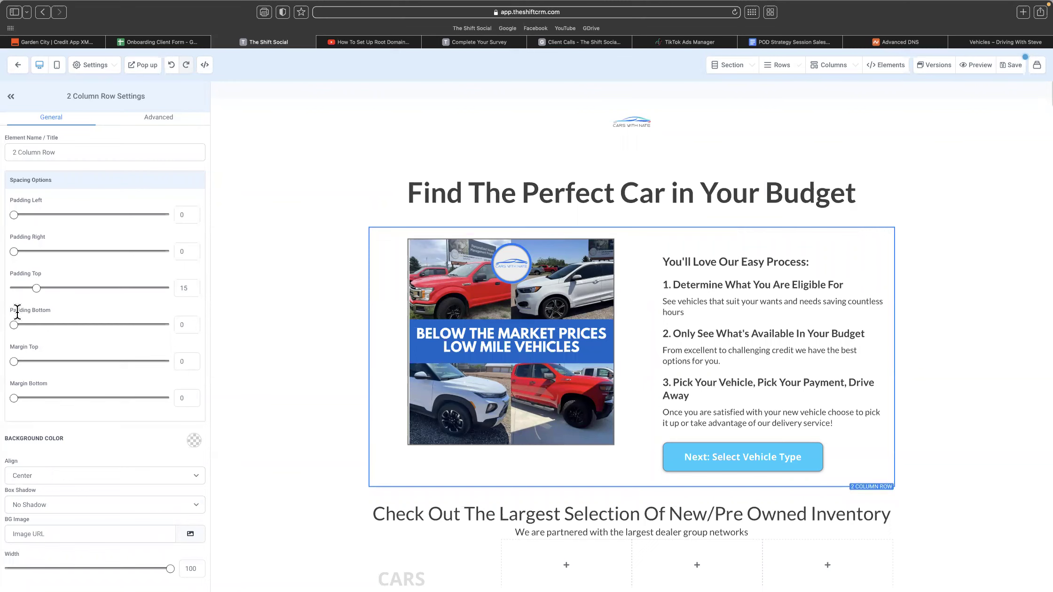
pyautogui.moveTo(34, 288); pyautogui.dragTo(4, 289)
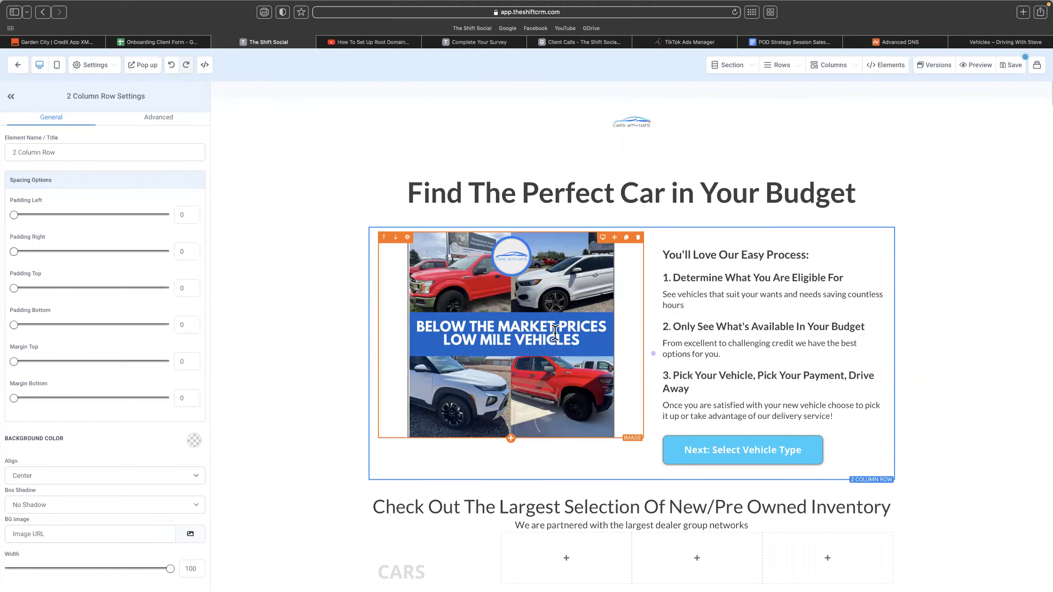
# - Narrow the vehicle image column to give the text more width, and remove the "You'll Love Our Easy Process:" headline's top padding
pyautogui.click(743, 234)
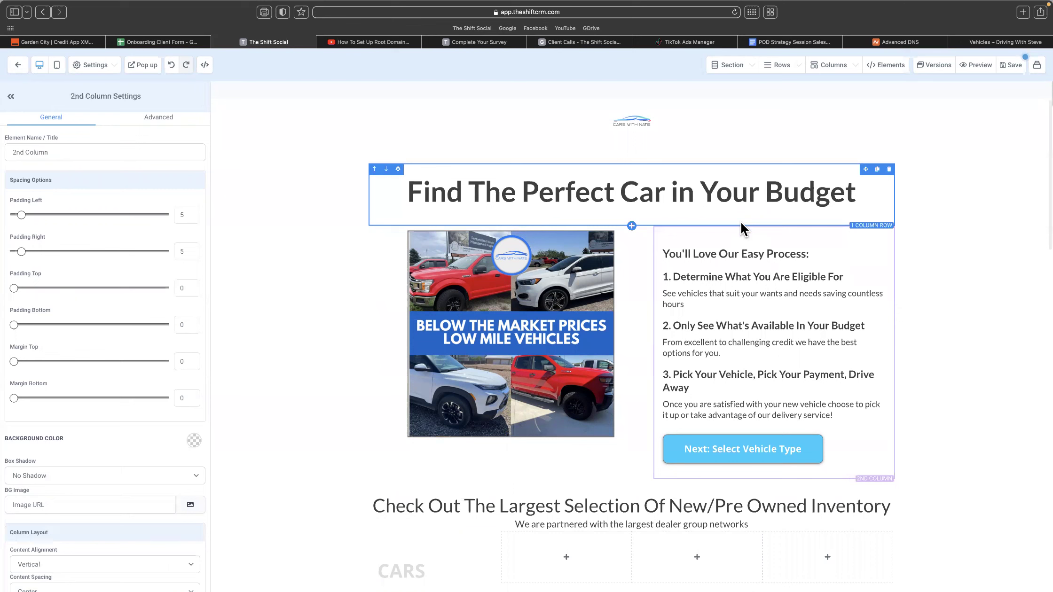
pyautogui.moveTo(654, 357); pyautogui.dragTo(586, 349)
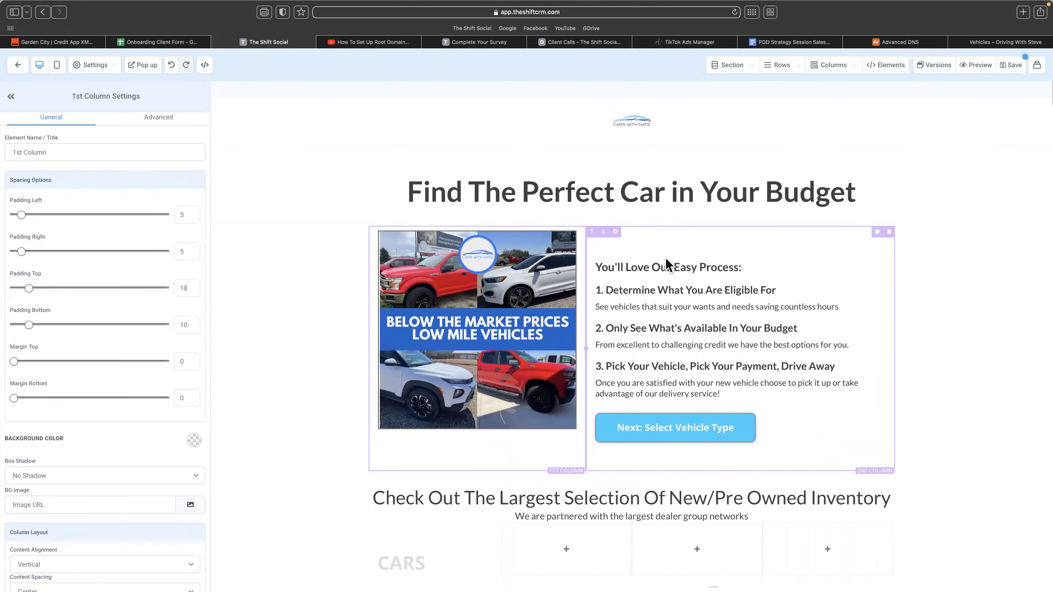
pyautogui.click(666, 257)
pyautogui.scroll(-10, 66, 379)
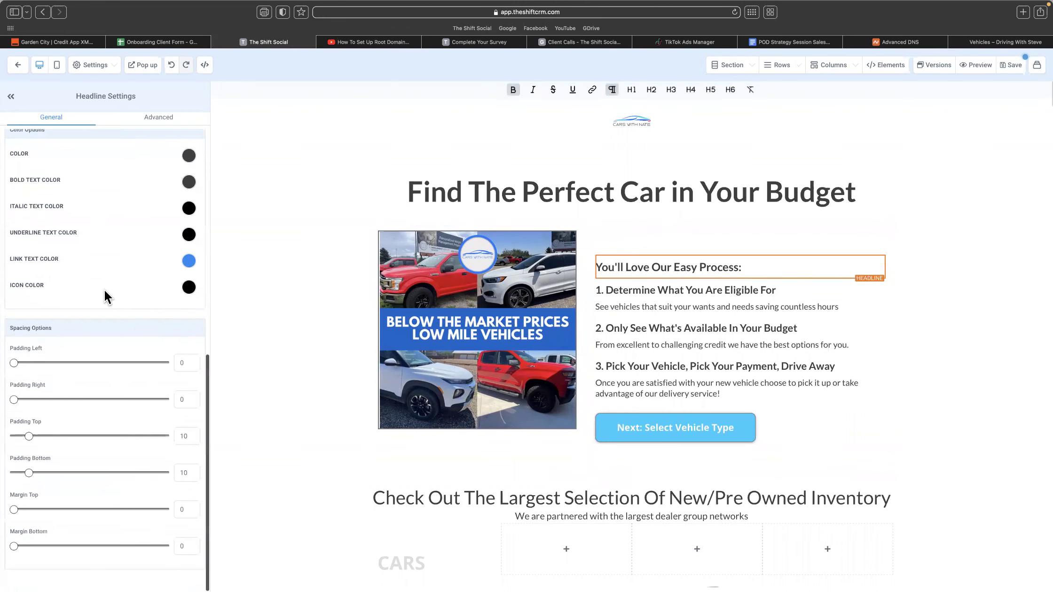
pyautogui.moveTo(27, 444); pyautogui.dragTo(7, 446)
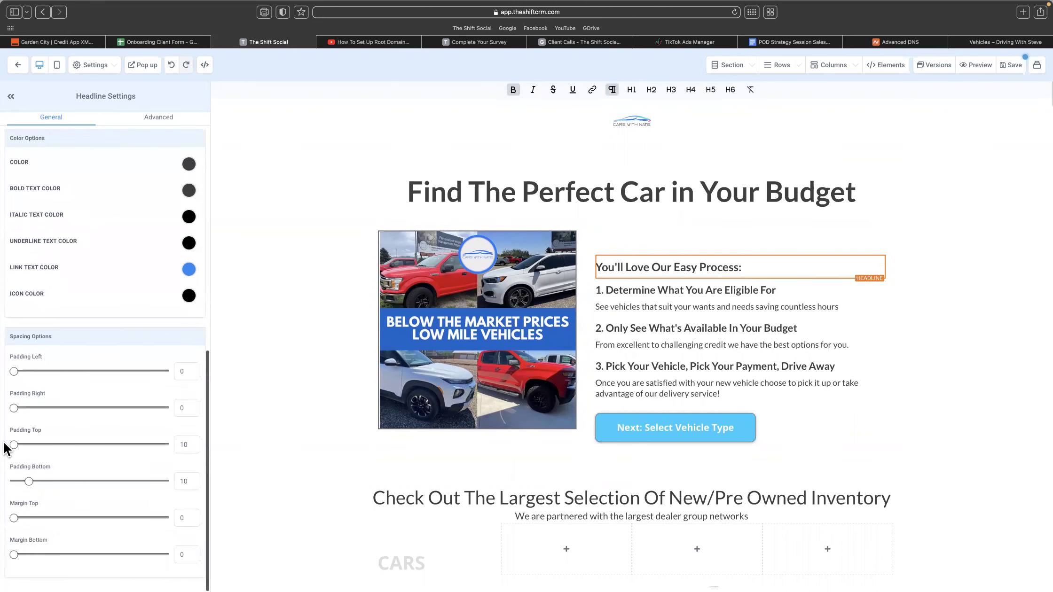
# - Set the width of the vehicle image beside the process text to 350 px
pyautogui.click(641, 242)
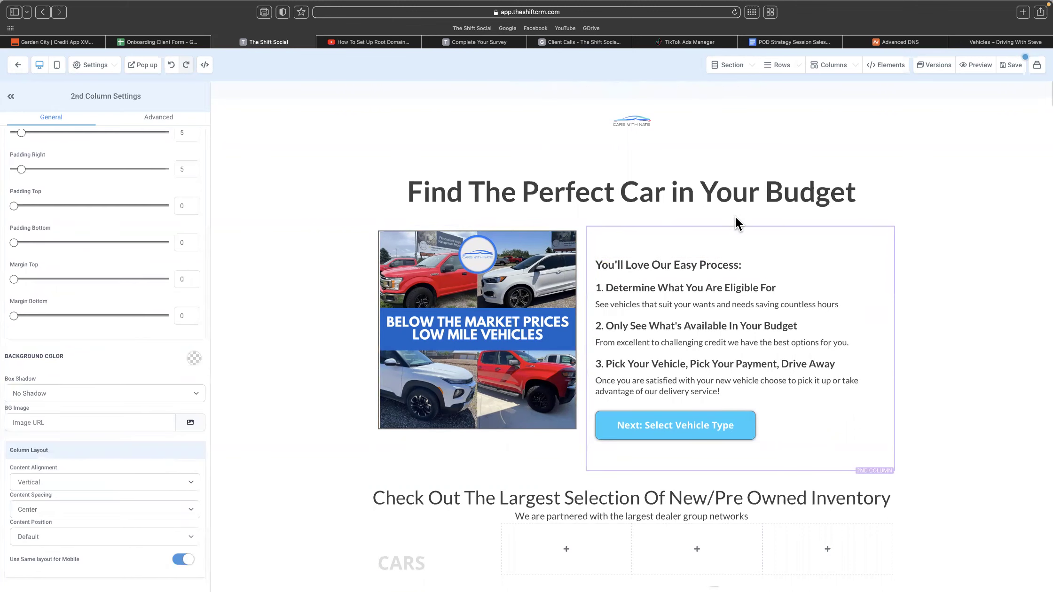
pyautogui.click(743, 260)
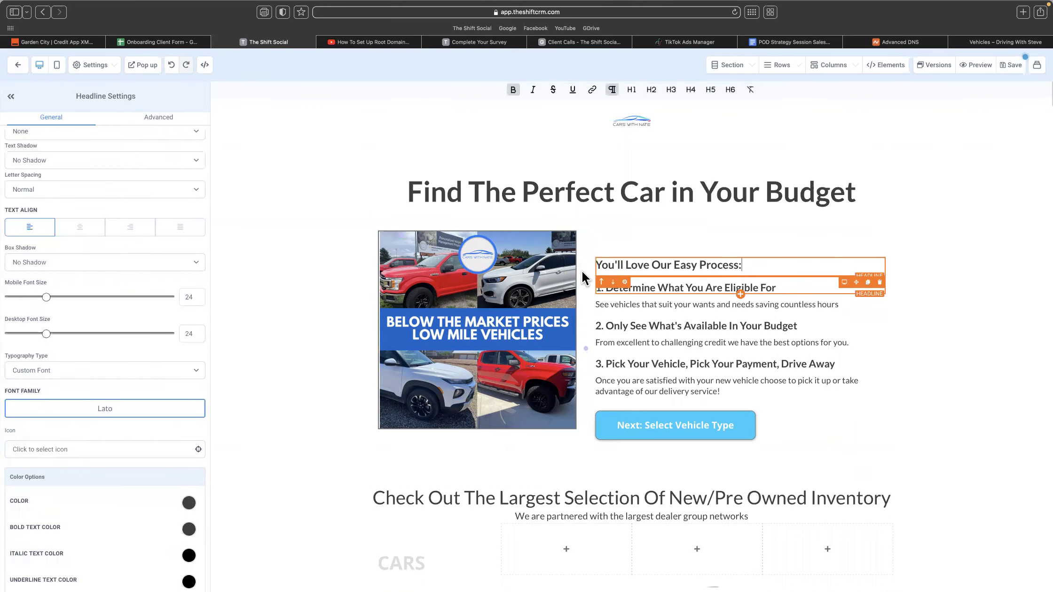
pyautogui.click(548, 293)
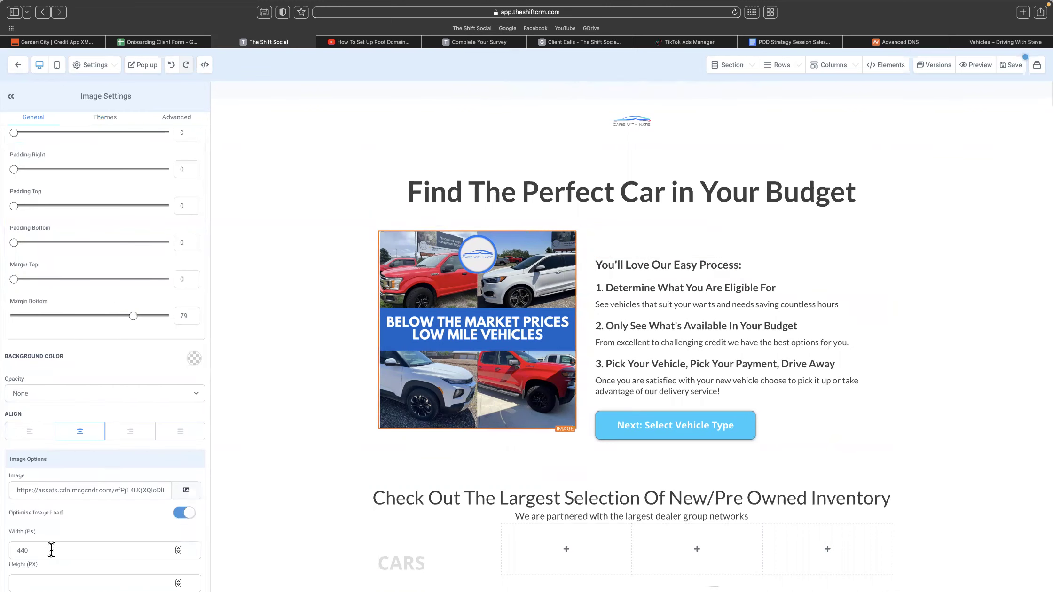
pyautogui.write('350')
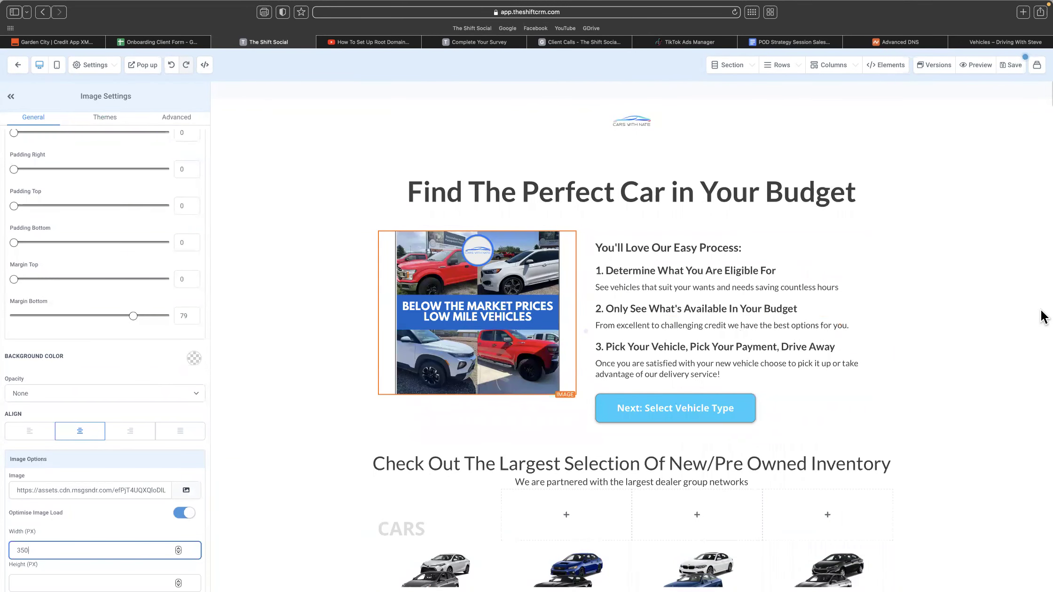
# - Set the top padding of the section holding the "Find The Perfect Car in Your Budget" headline to 0
pyautogui.scroll(-1, 648, 221)
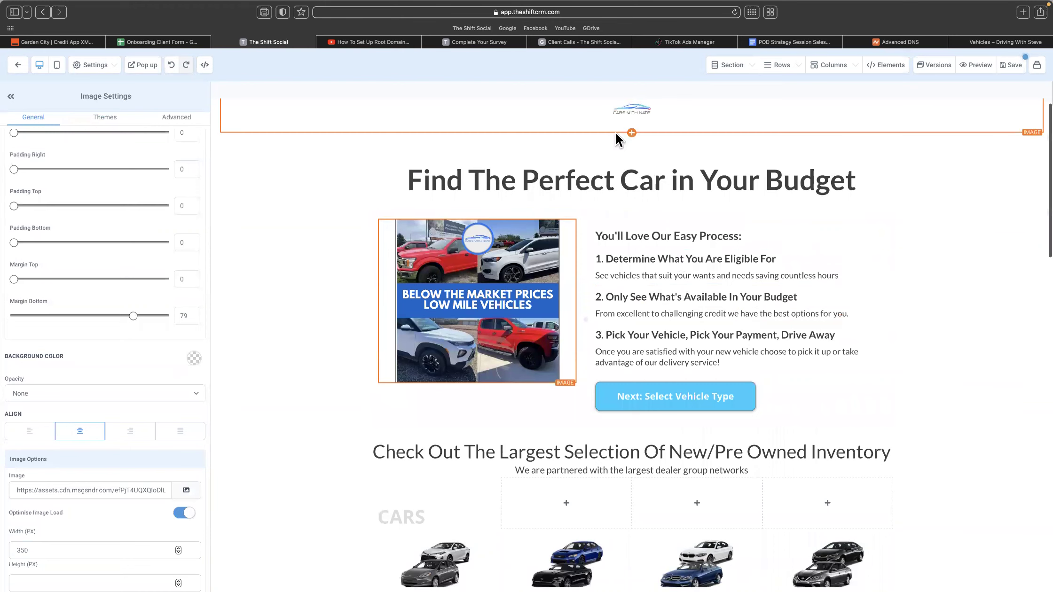
pyautogui.click(618, 150)
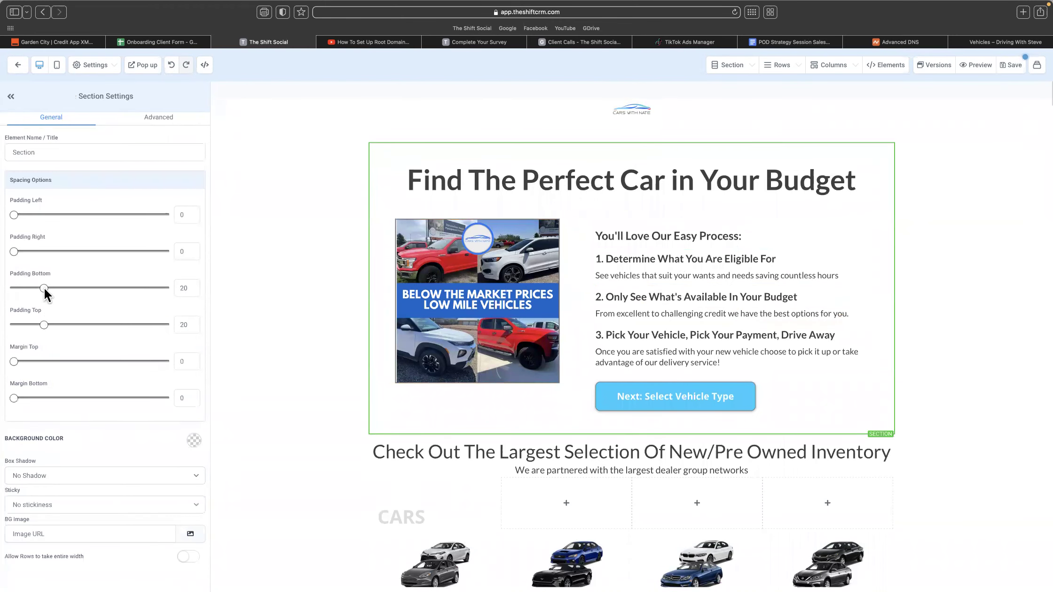
pyautogui.moveTo(43, 325); pyautogui.dragTo(5, 326)
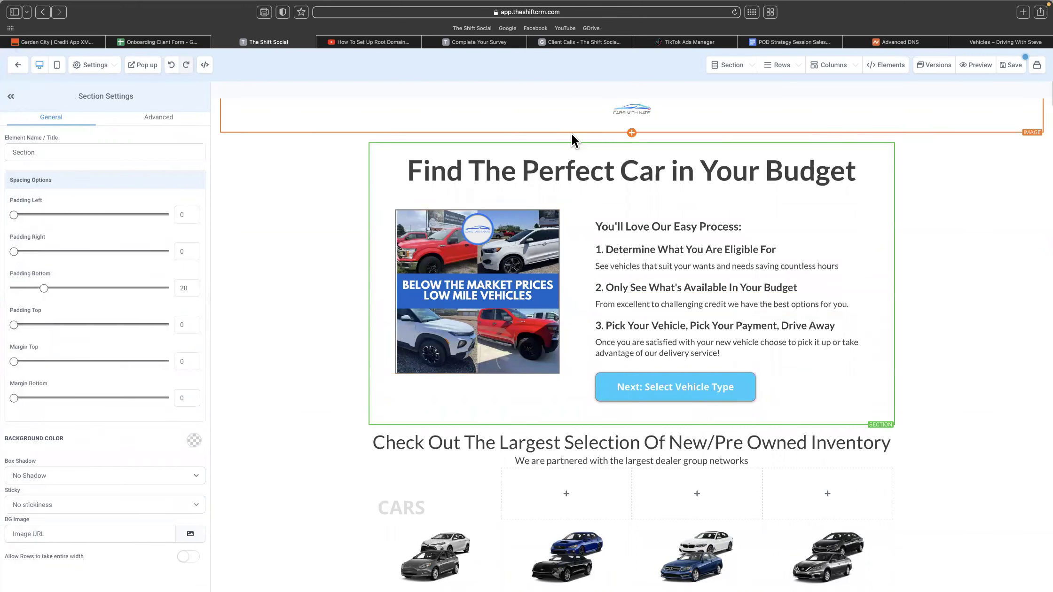
pyautogui.click(572, 133)
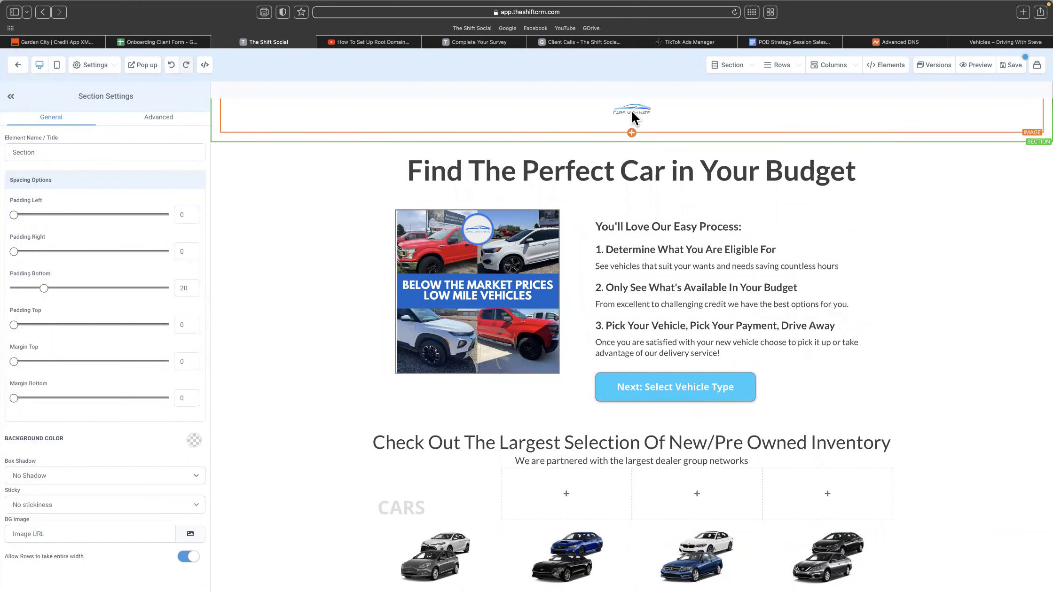
# - Switch to the mobile layout and delete the "Let's Find Your Vehicle" button below the process text
pyautogui.scroll(-3, 710, 357)
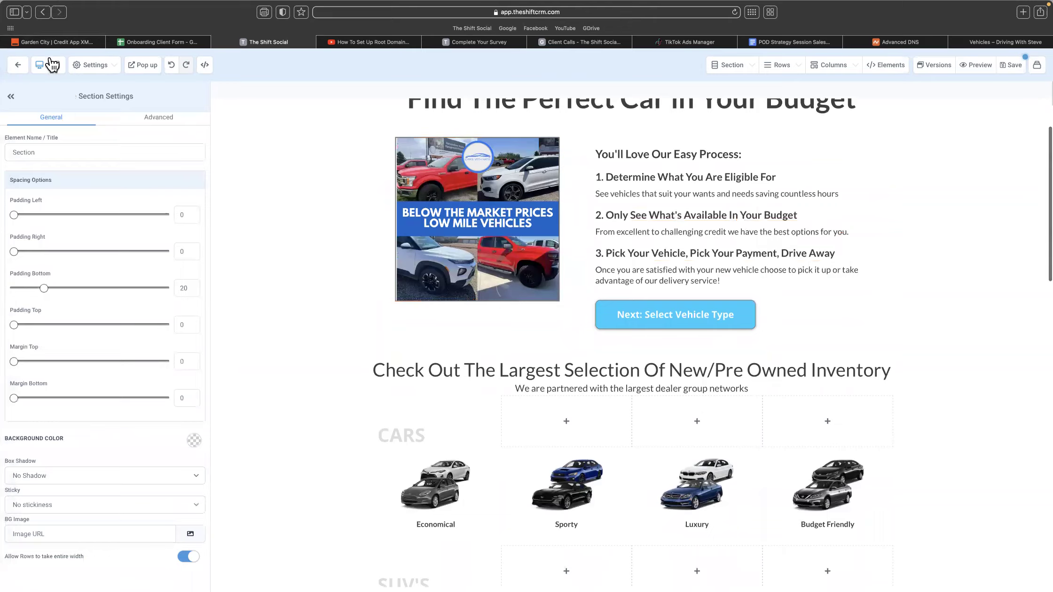
pyautogui.click(57, 65)
pyautogui.scroll(3, 631, 208)
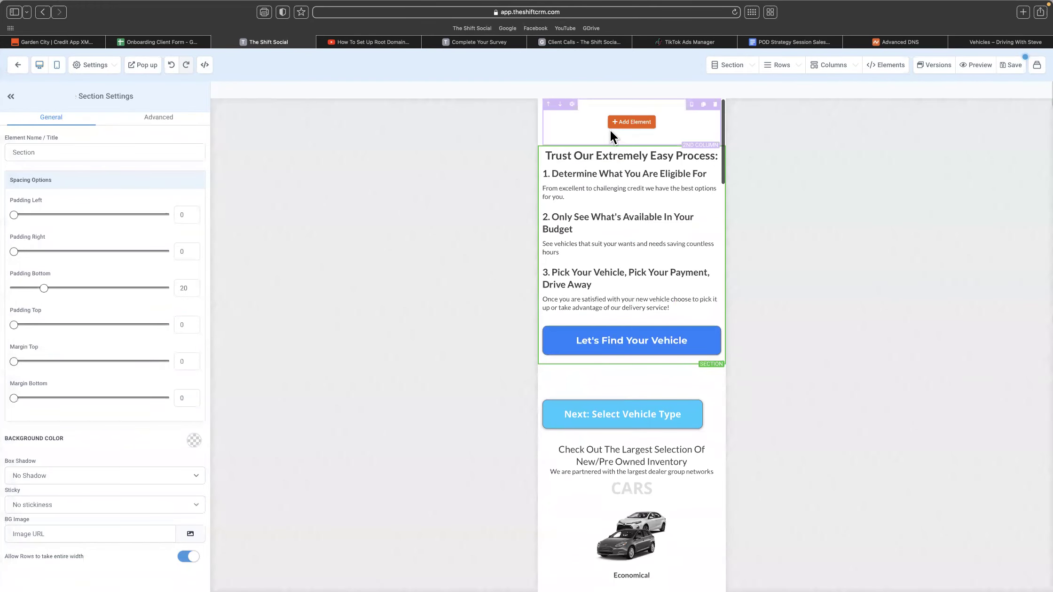
pyautogui.click(714, 331)
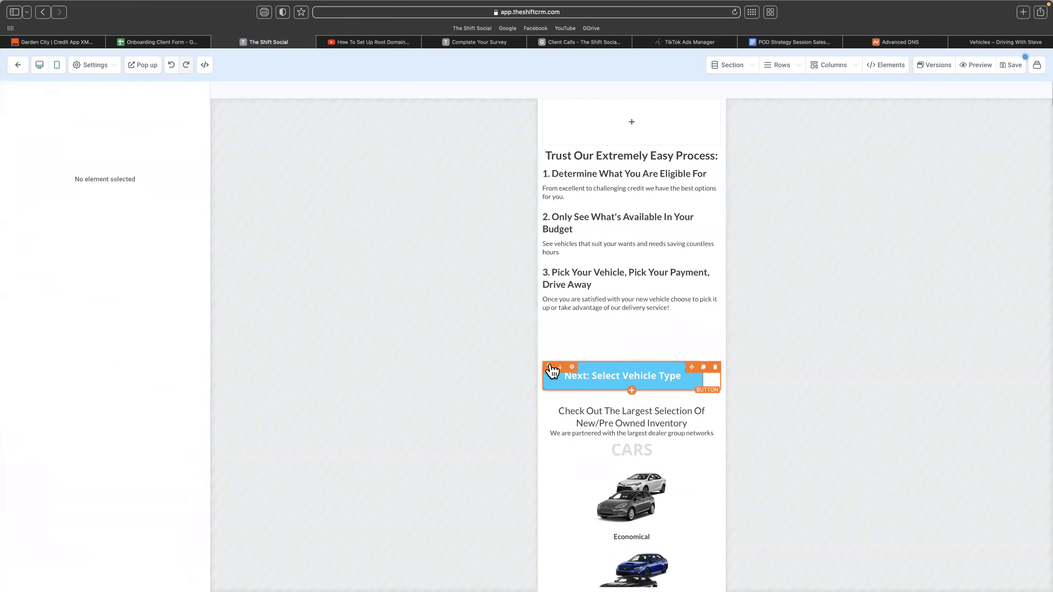
# - Move the "Next: Select Vehicle Type" button up in the mobile layout and compare with the Driving With Steve page
pyautogui.click(554, 374)
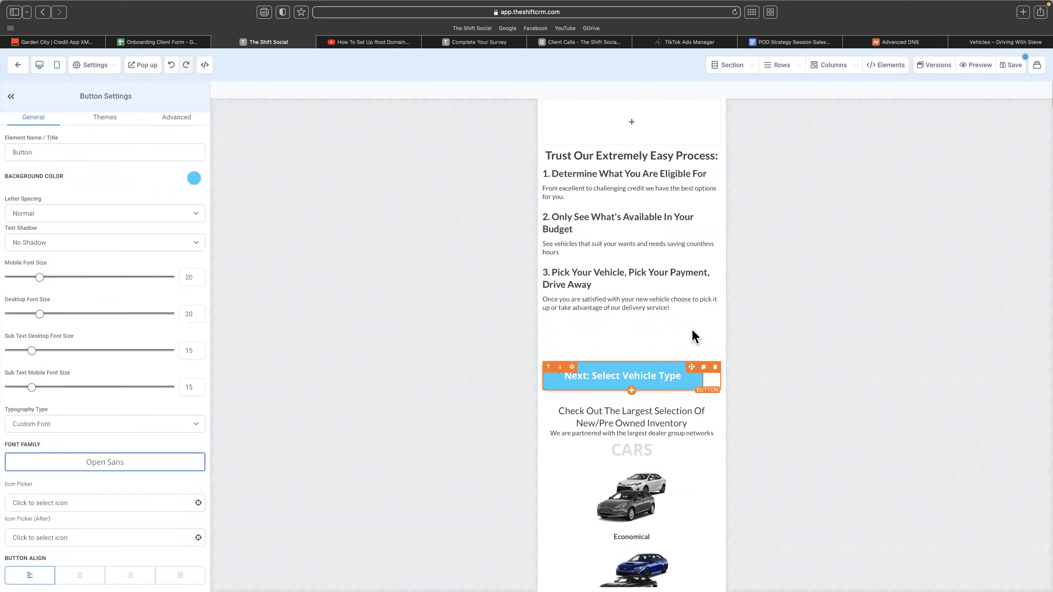
pyautogui.click(990, 44)
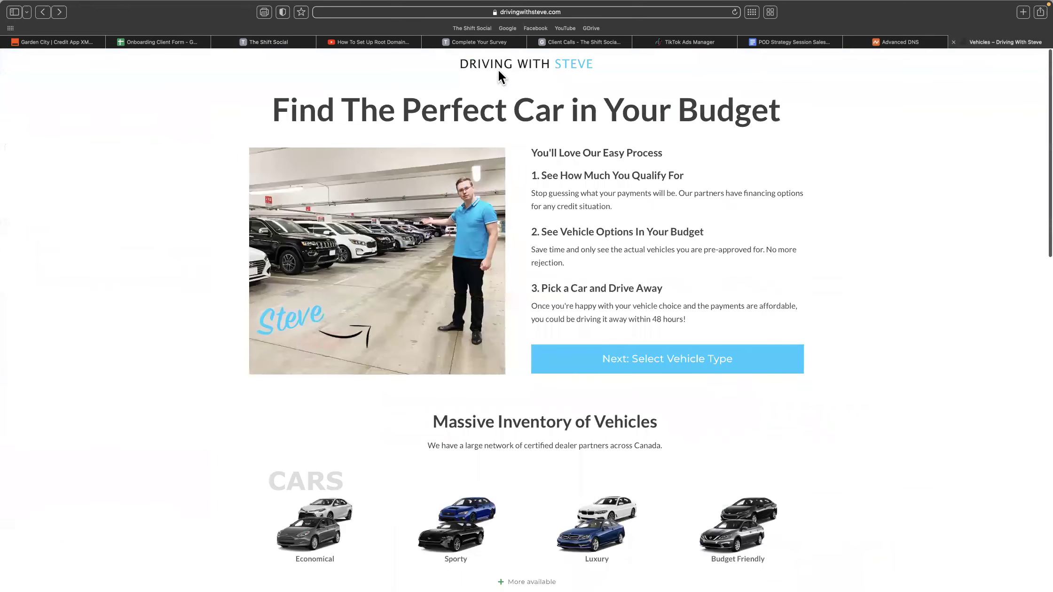
pyautogui.click(262, 42)
# - Examine the general and advanced settings of the "Next: Select Vehicle Type" button
pyautogui.scroll(-5, 104, 491)
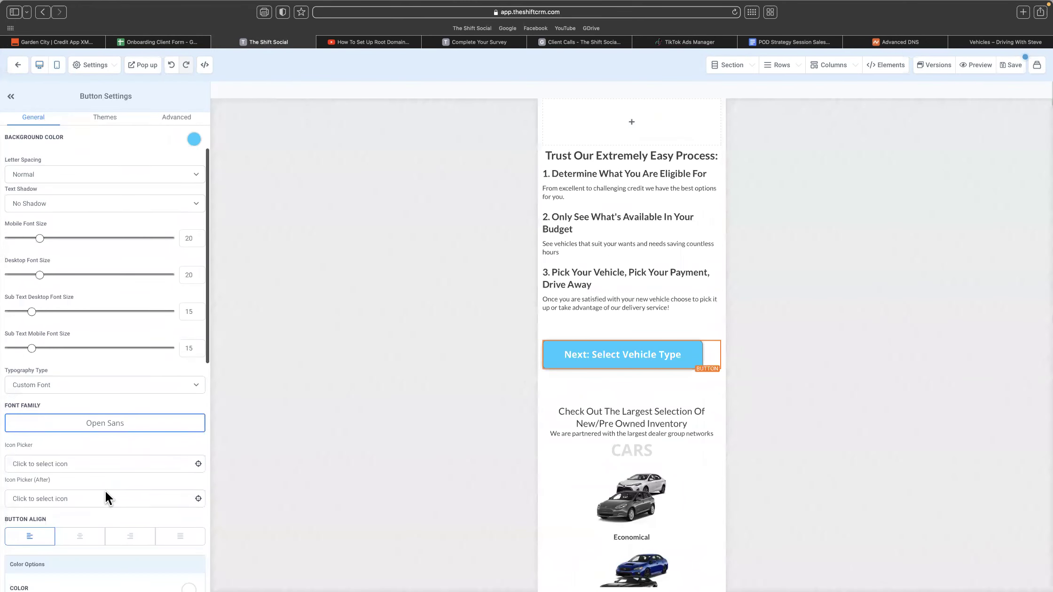
pyautogui.scroll(6, 105, 490)
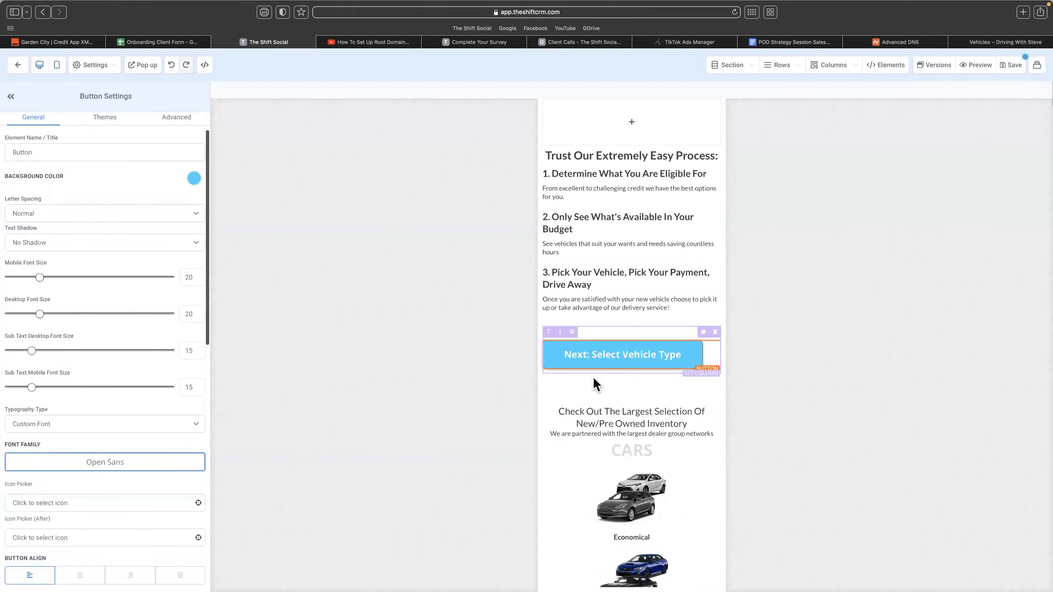
pyautogui.scroll(-10, 109, 470)
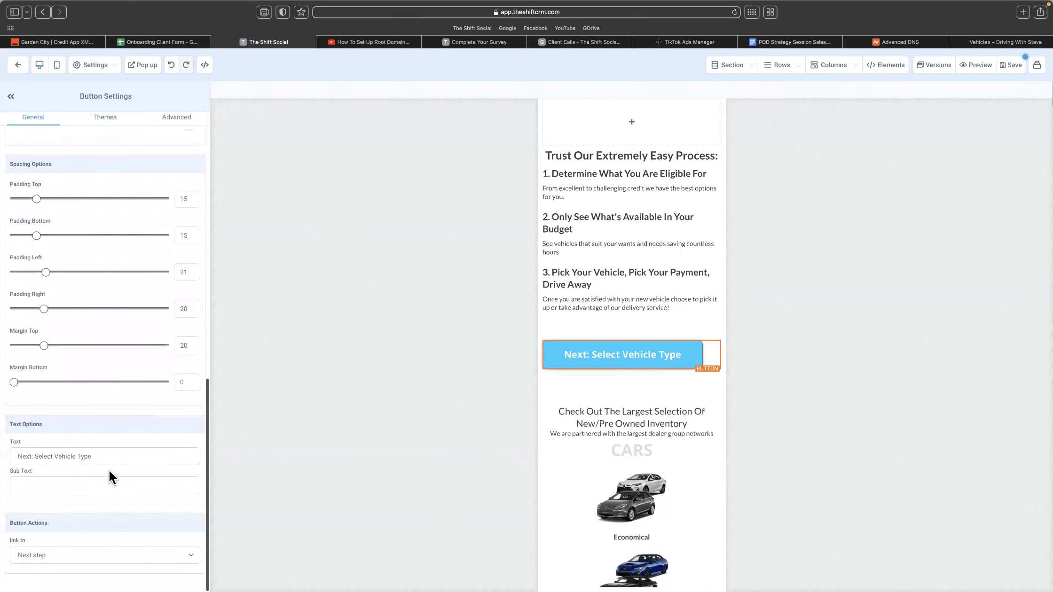
pyautogui.scroll(8, 94, 466)
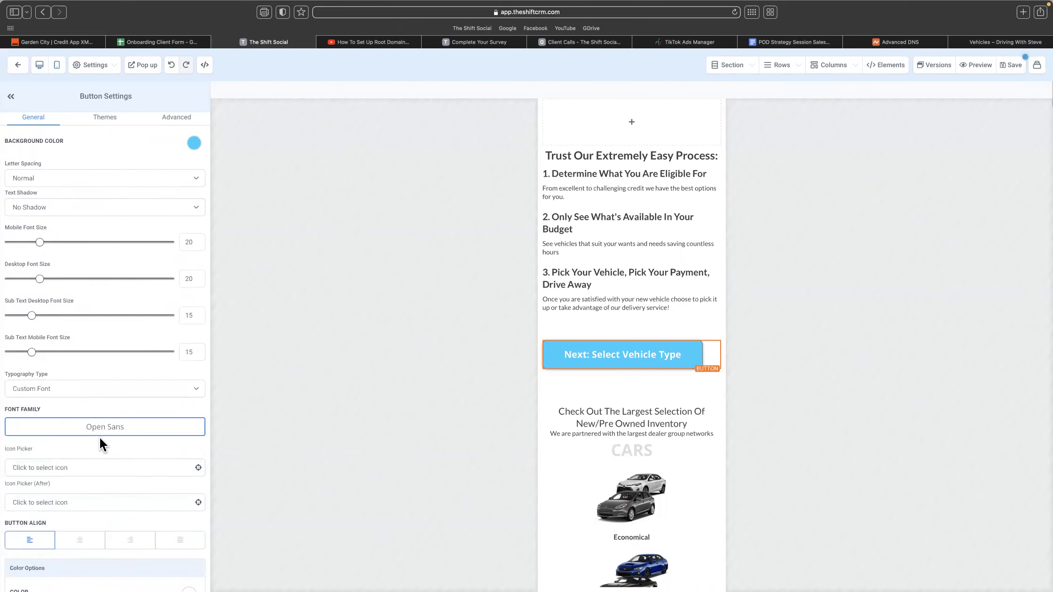
pyautogui.scroll(2, 100, 437)
pyautogui.click(176, 119)
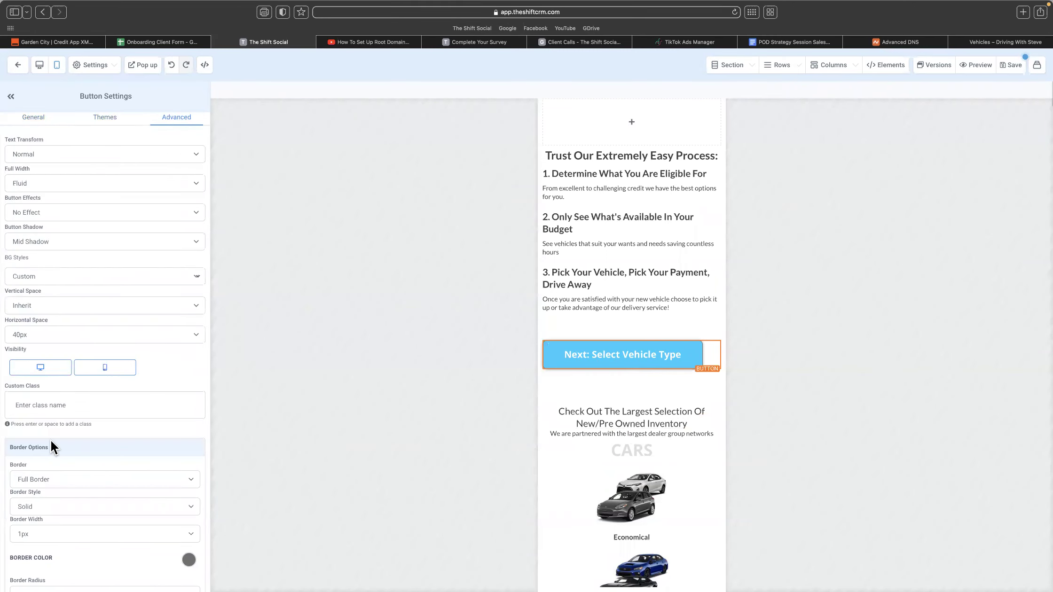
pyautogui.scroll(-4, 51, 447)
pyautogui.scroll(1, 94, 416)
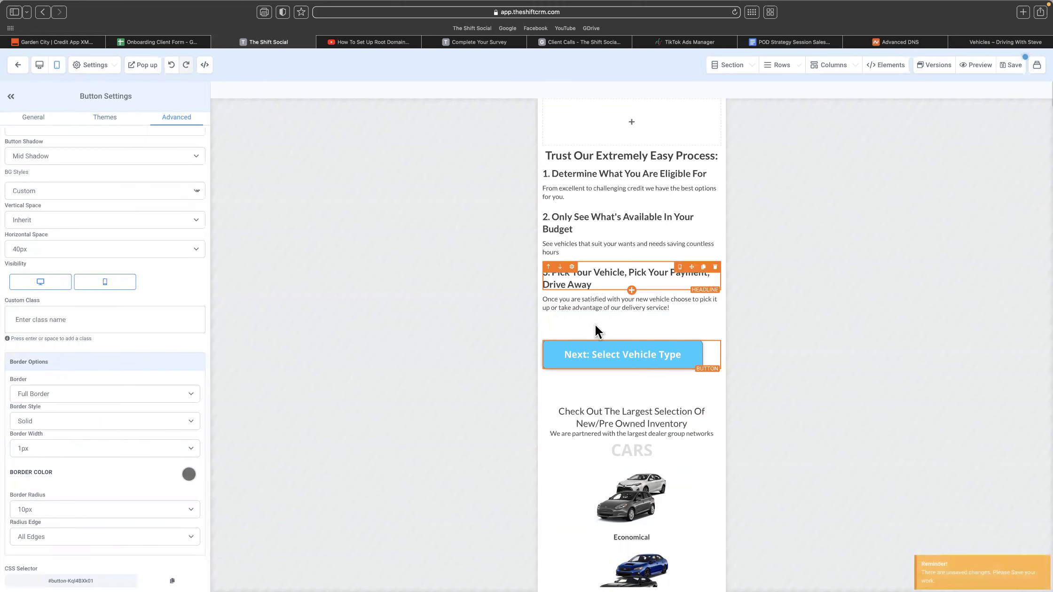
# - Return to the desktop layout and move the "Next: Select Vehicle Type" button below the third process step's text
pyautogui.click(43, 70)
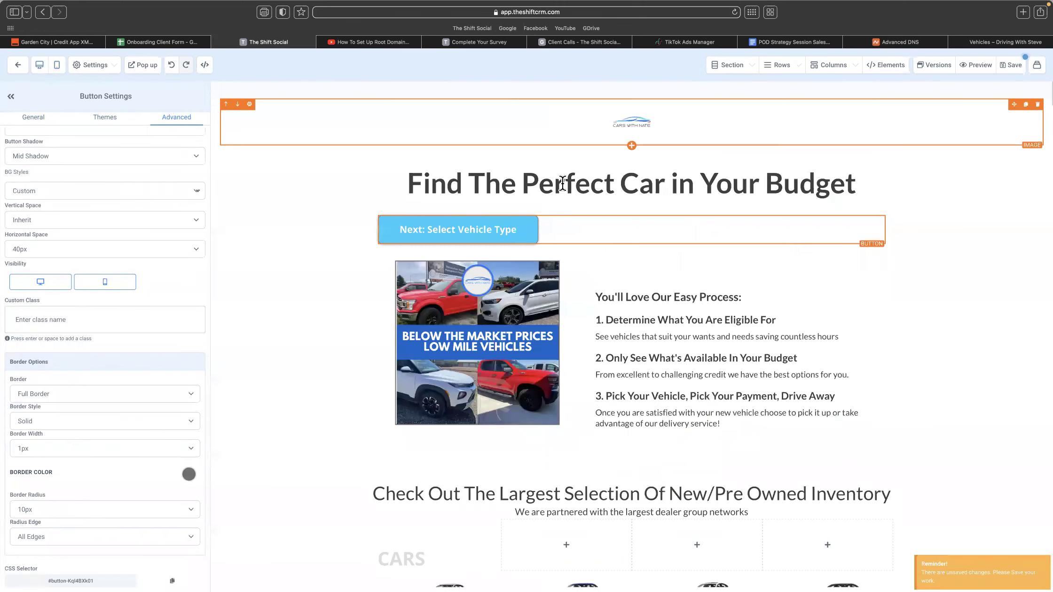
pyautogui.click(604, 185)
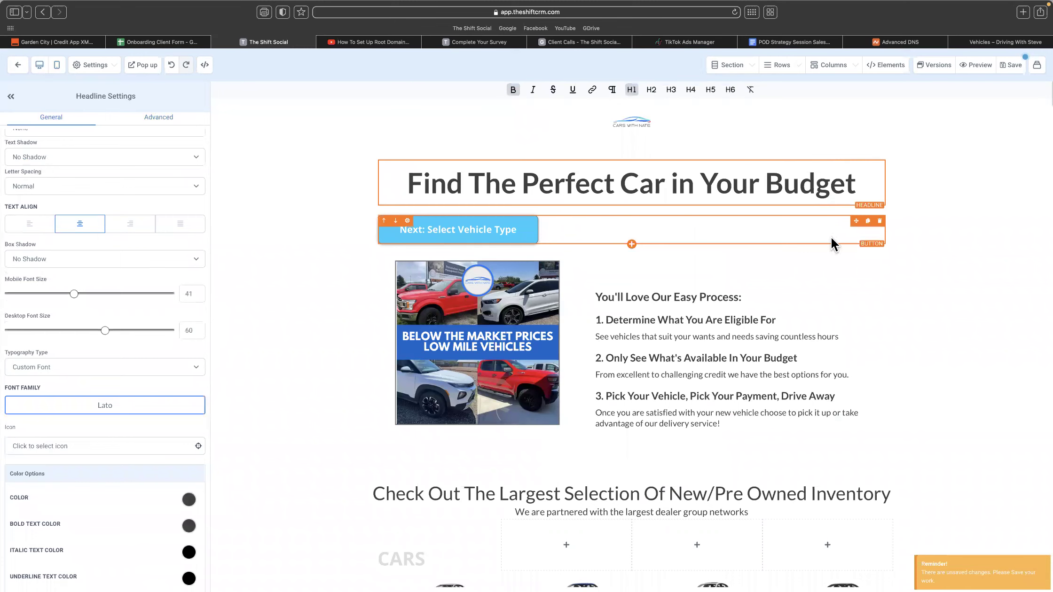
pyautogui.moveTo(978, 423)
pyautogui.mouseDown()
pyautogui.moveTo(1006, 432)
pyautogui.moveTo(1044, 399)
pyautogui.moveTo(810, 356)
pyautogui.moveTo(871, 357)
pyautogui.moveTo(878, 391)
pyautogui.moveTo(858, 390)
pyautogui.mouseUp()
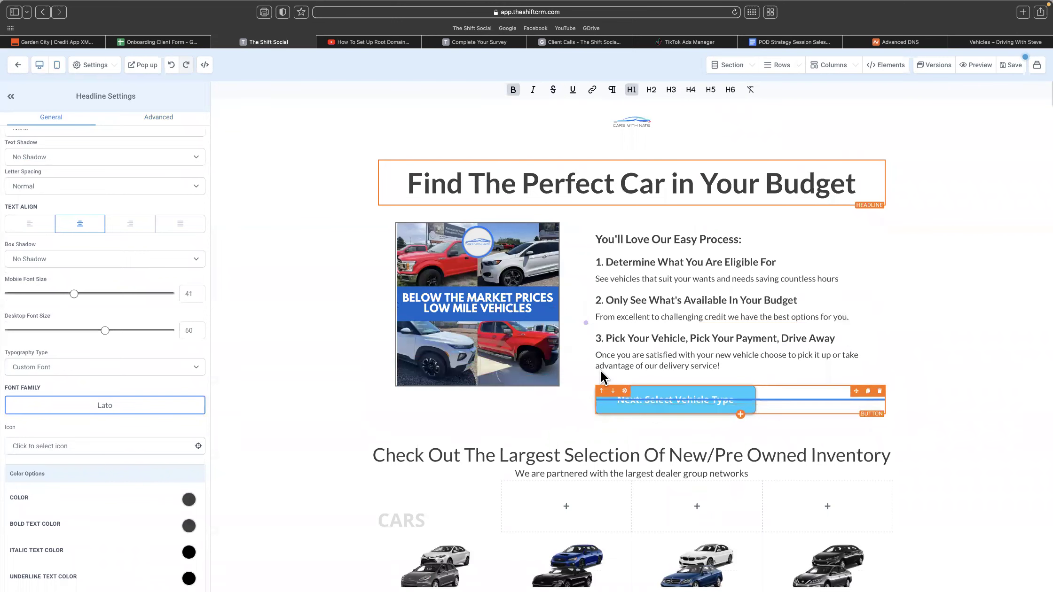
# - Widen the vehicle image's column and try image widths of 450 and 425 px before setting 400 px
pyautogui.moveTo(601, 370); pyautogui.dragTo(602, 374)
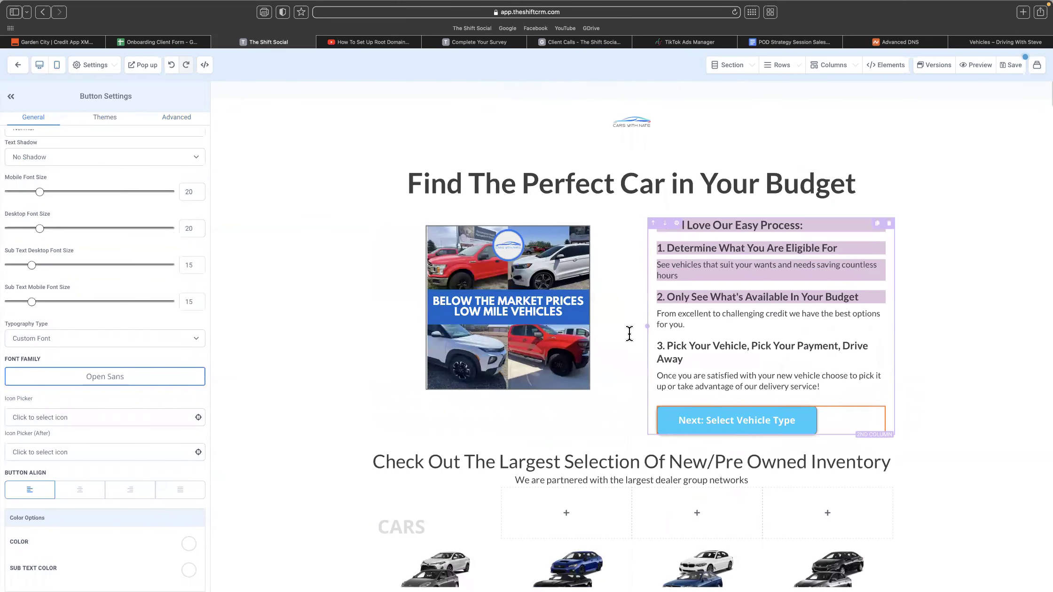
pyautogui.click(1009, 349)
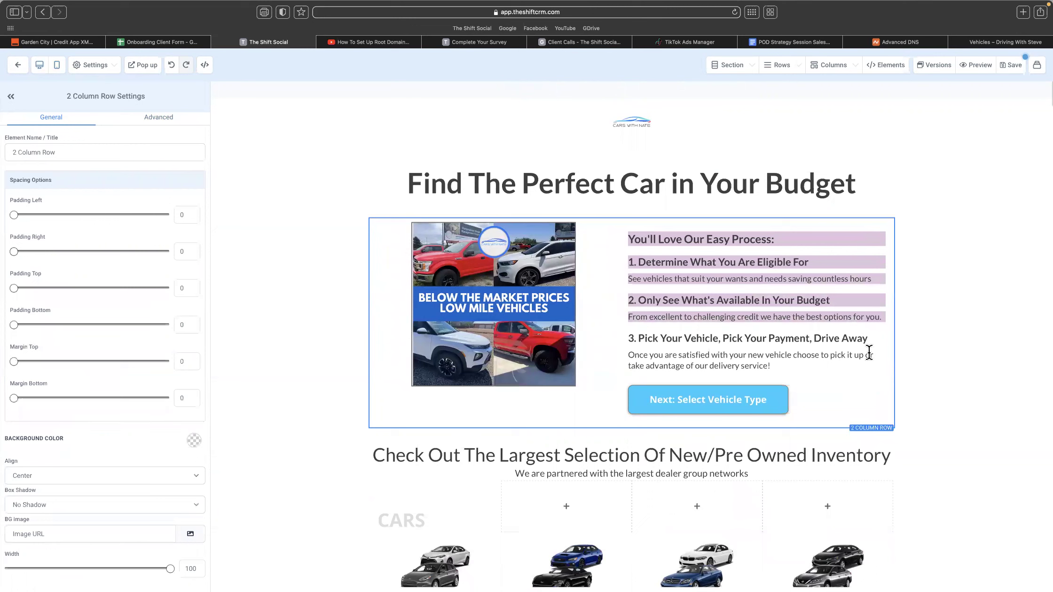
pyautogui.click(542, 330)
pyautogui.scroll(-5, 98, 499)
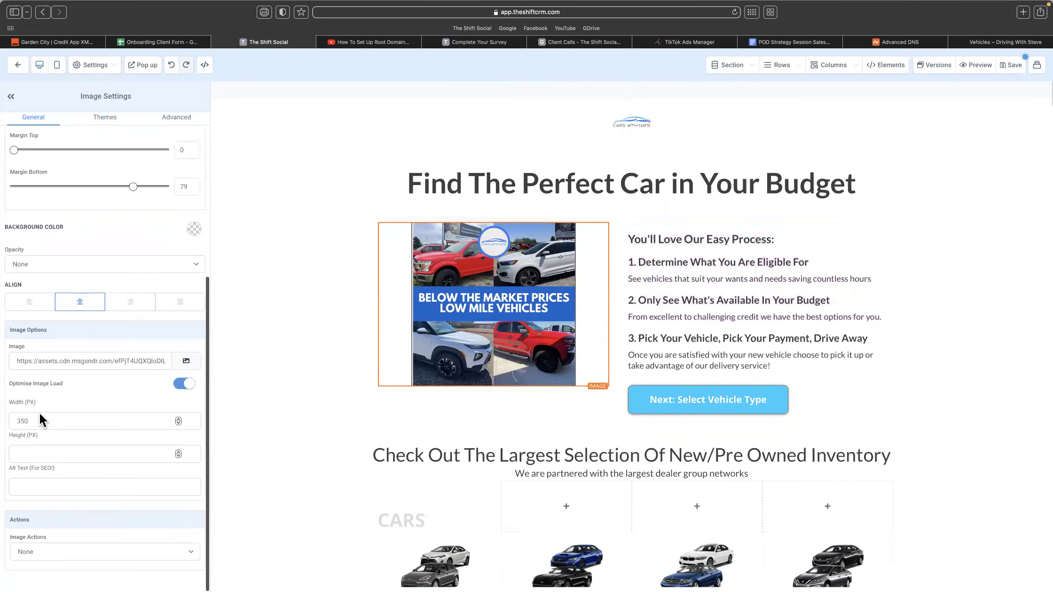
pyautogui.click(40, 423)
pyautogui.write('450')
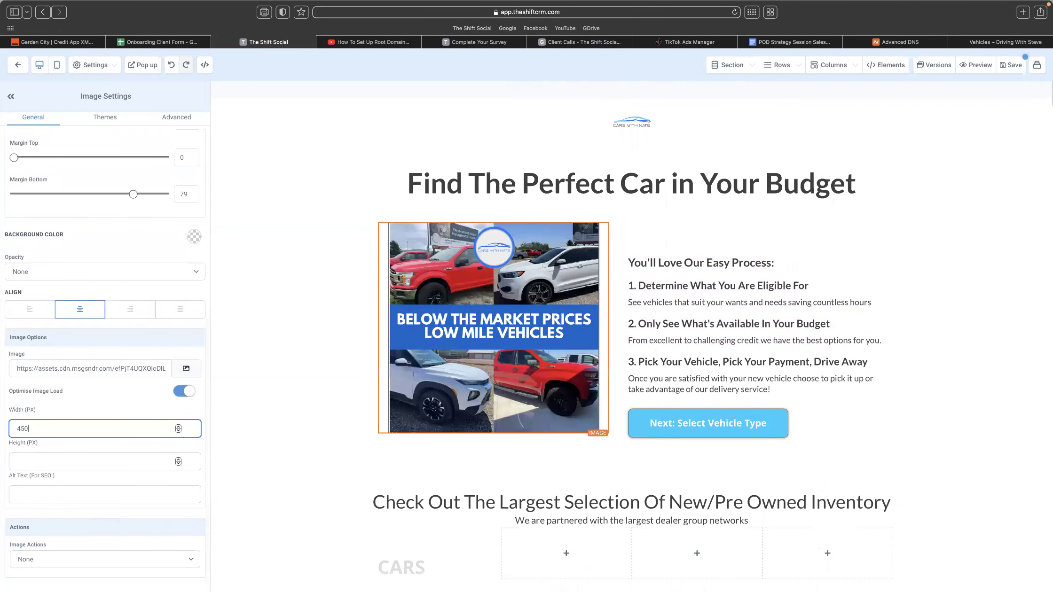
pyautogui.press('BackSpace')
pyautogui.press('BackSpace')
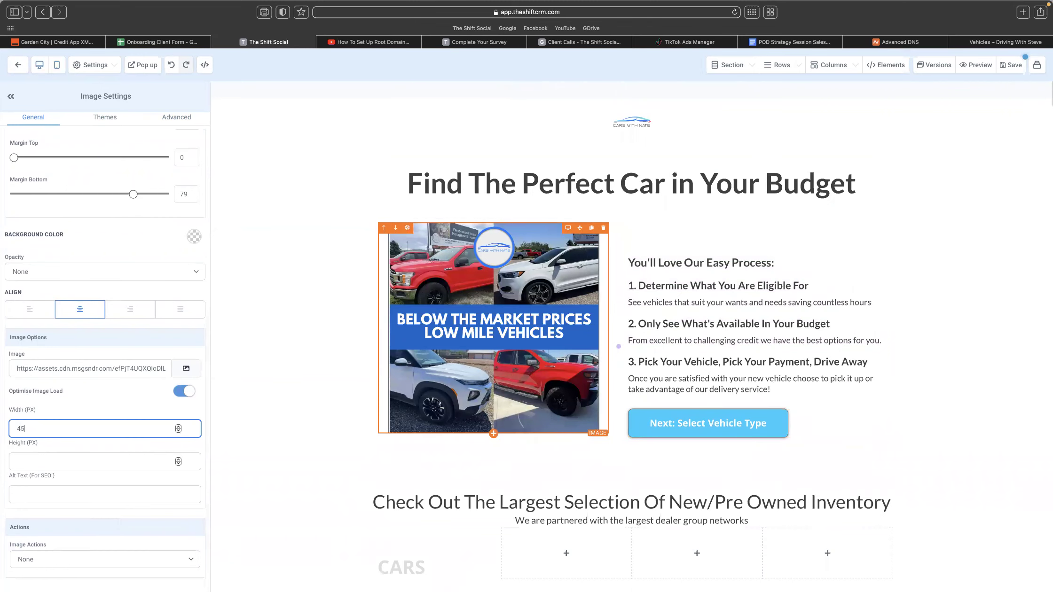
pyautogui.write('25')
pyautogui.press('BackSpace')
pyautogui.press('BackSpace')
pyautogui.write('00')
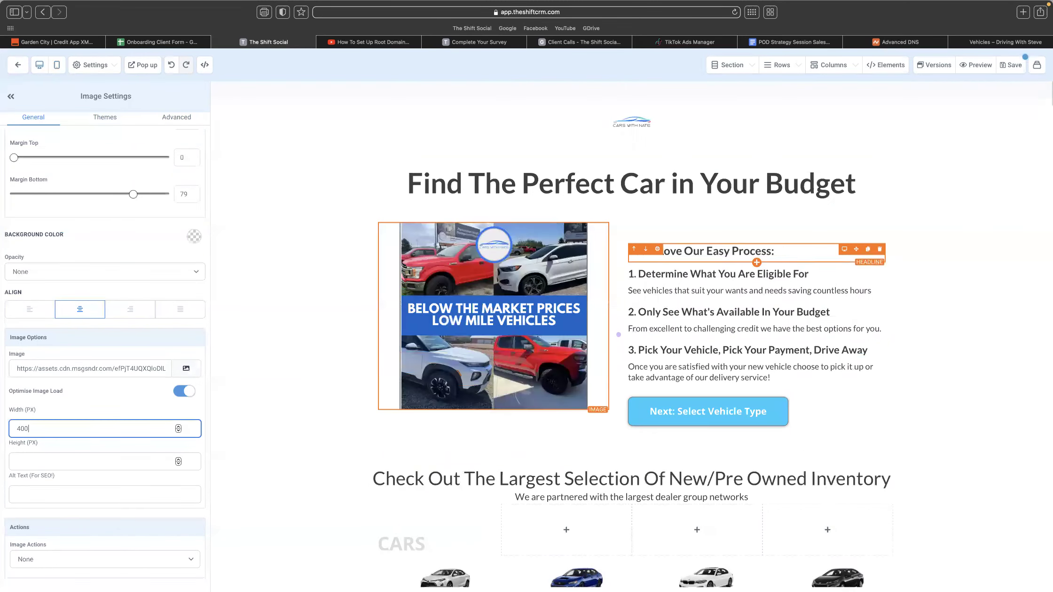
pyautogui.click(666, 234)
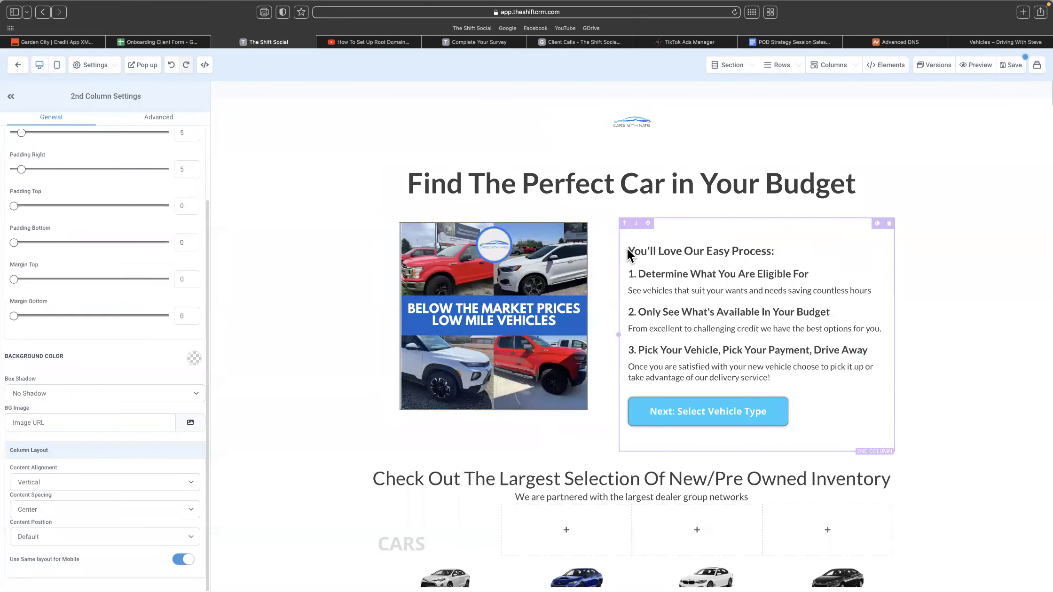
pyautogui.click(644, 249)
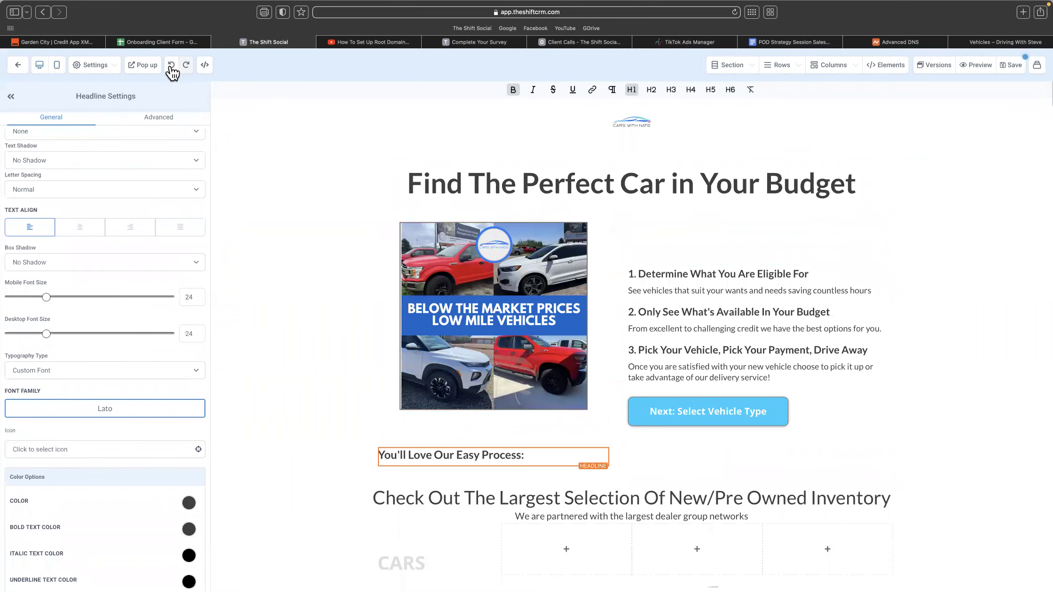
pyautogui.click(172, 66)
# - Narrow the vehicle image's column so that the process text column beside it gets more width
pyautogui.click(663, 240)
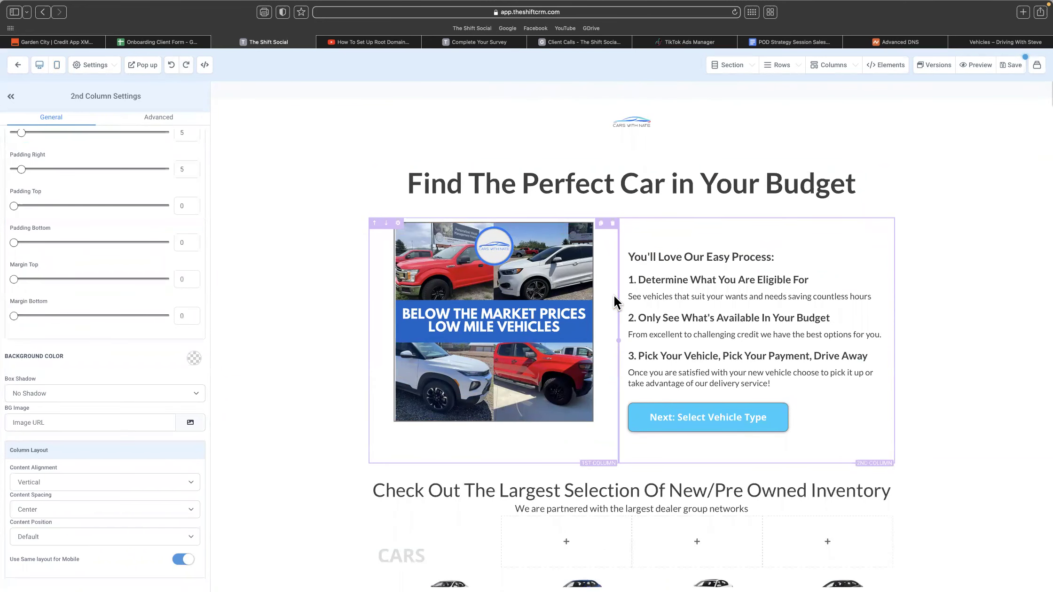
pyautogui.moveTo(619, 337); pyautogui.dragTo(554, 337)
pyautogui.click(937, 264)
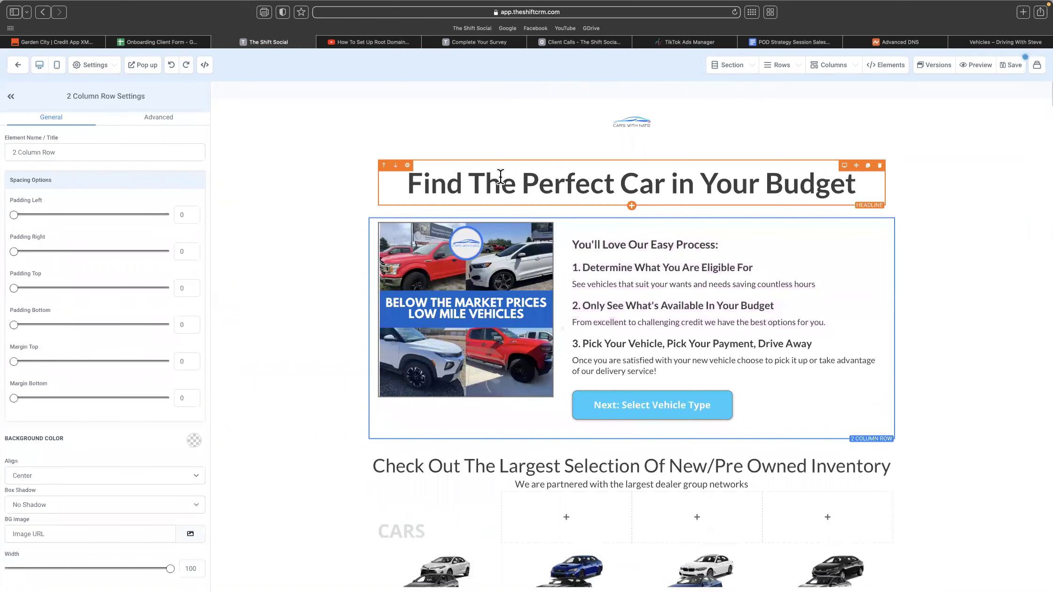
# - Show the "Find The Perfect Car in Your Budget" headline on mobile and move it above the process text in the mobile layout
pyautogui.click(58, 67)
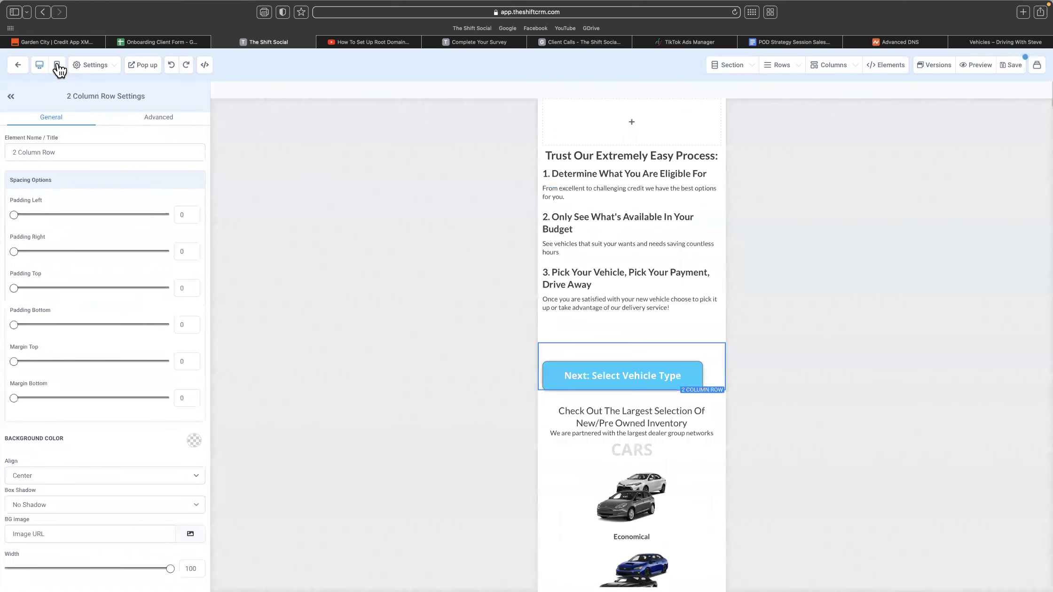
pyautogui.click(39, 65)
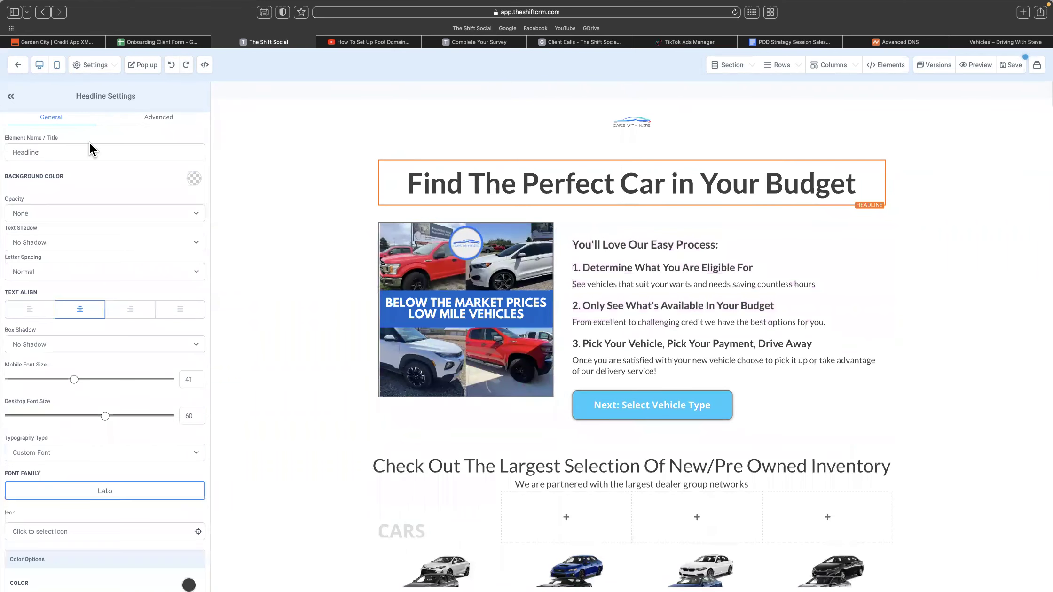
pyautogui.click(155, 117)
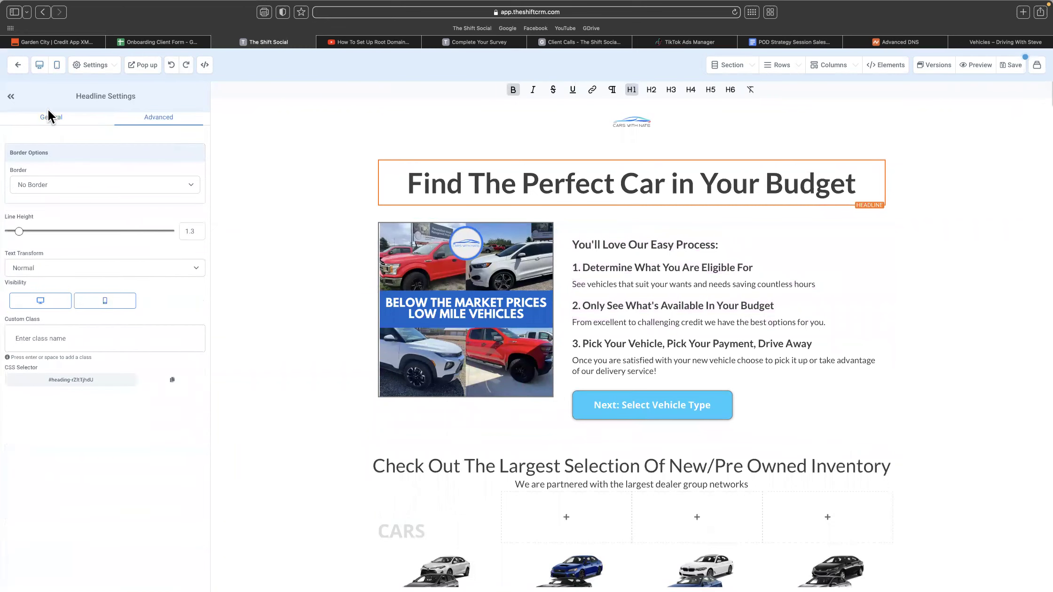
pyautogui.click(56, 65)
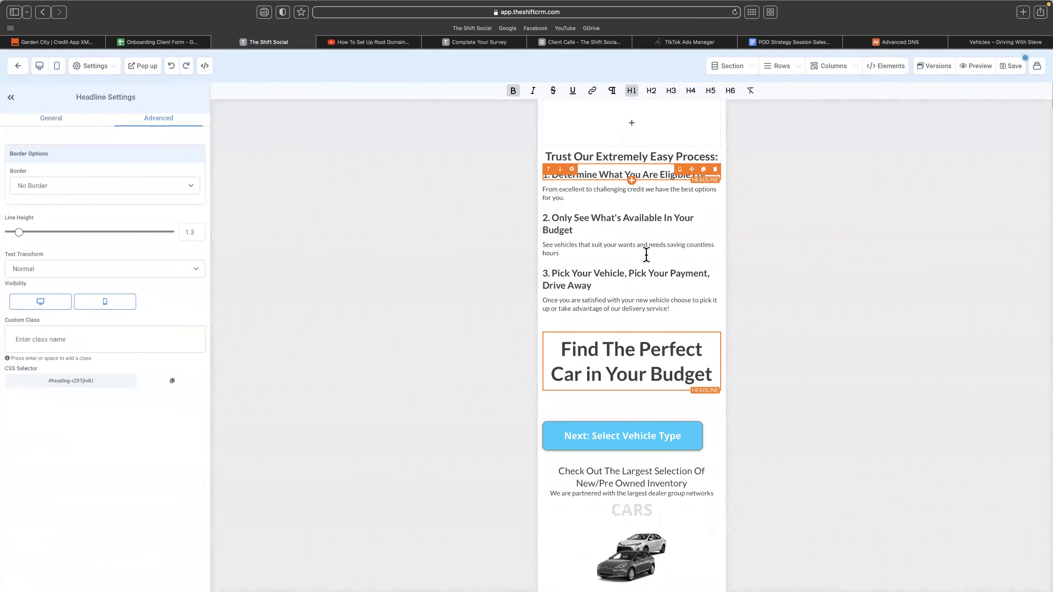
pyautogui.moveTo(692, 336); pyautogui.dragTo(675, 146)
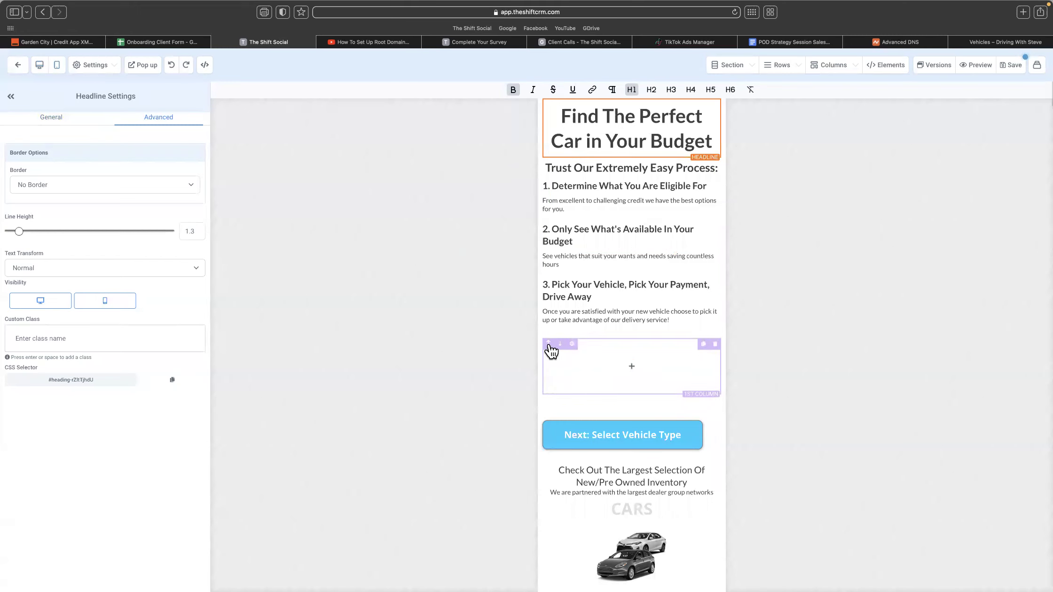
# - Add an image element above the "Find The Perfect Car in Your Budget" headline in the mobile layout
pyautogui.click(550, 350)
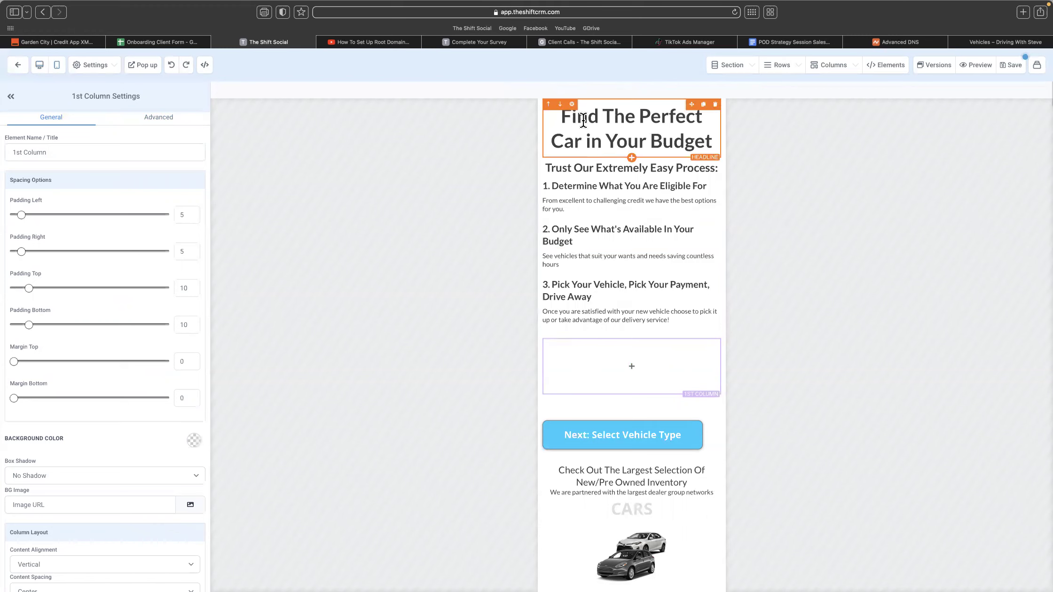
pyautogui.click(562, 115)
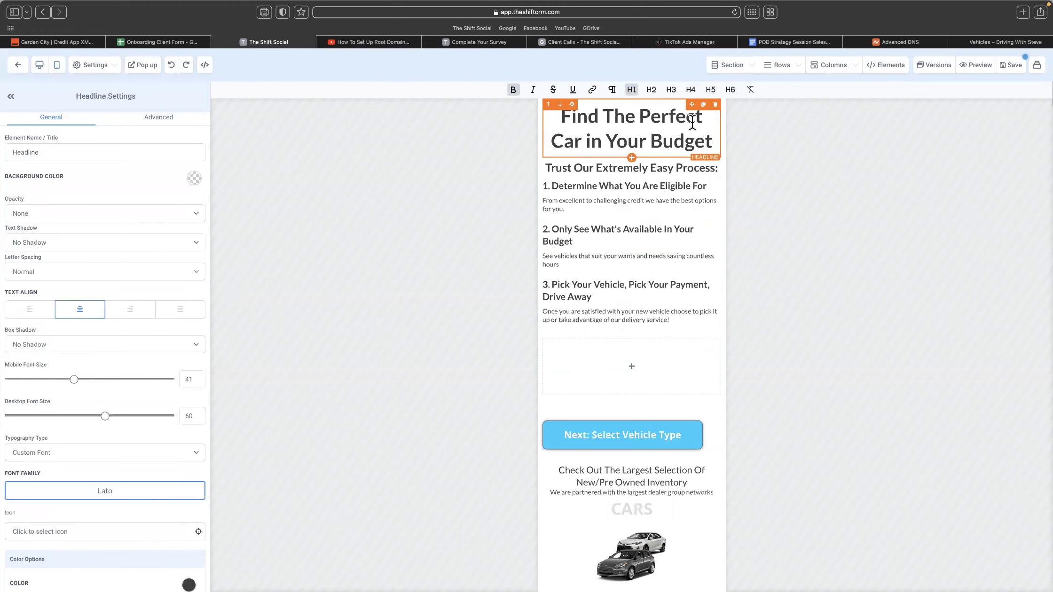
pyautogui.moveTo(683, 274); pyautogui.dragTo(689, 362)
pyautogui.moveTo(697, 221); pyautogui.dragTo(680, 98)
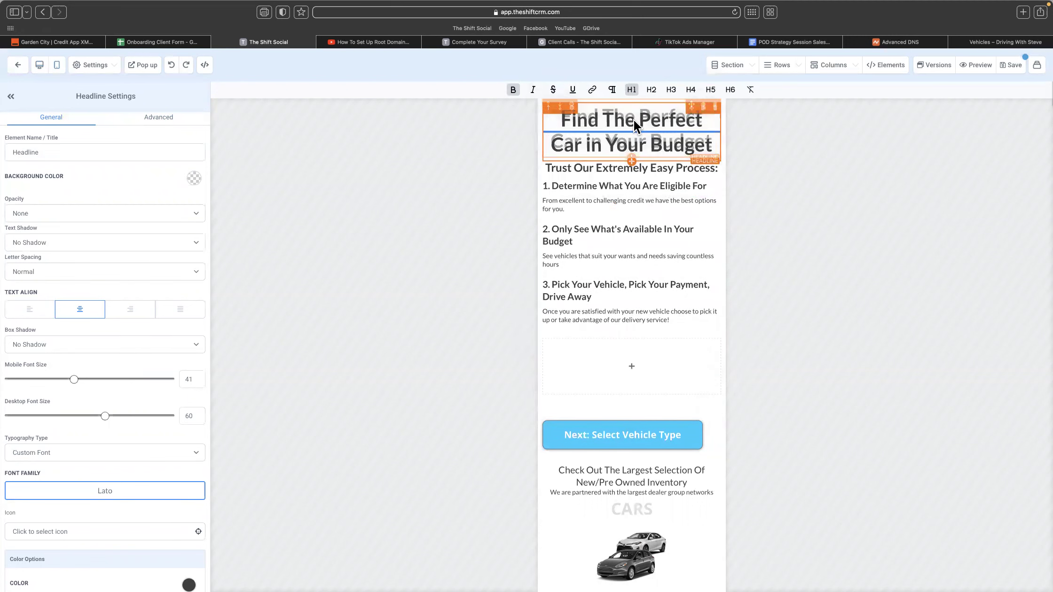
pyautogui.click(631, 160)
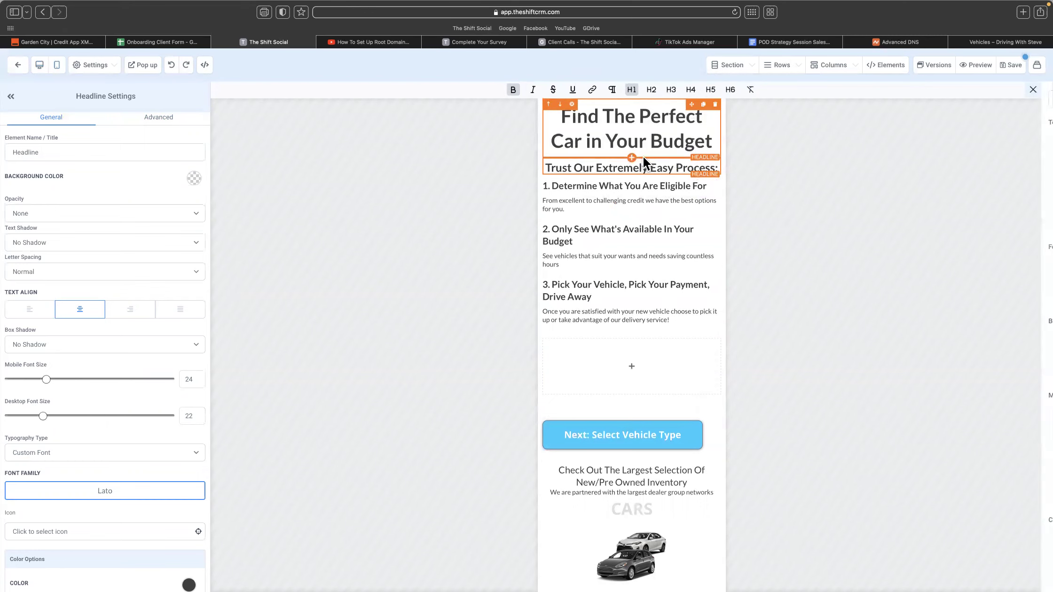
pyautogui.click(631, 175)
pyautogui.moveTo(961, 453); pyautogui.dragTo(570, 228)
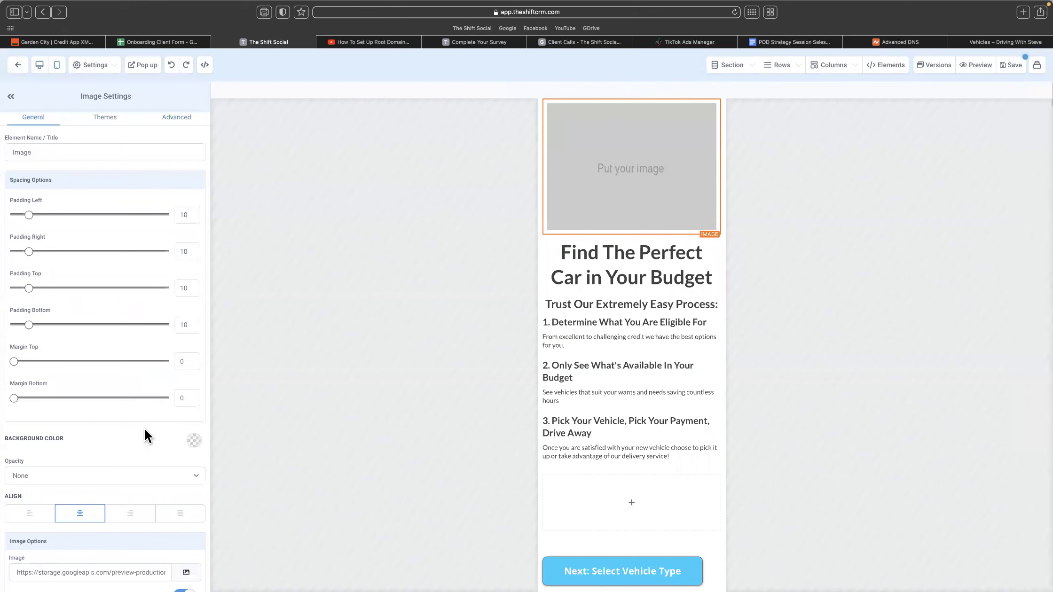
# - Use CARS WITH NATE BRANDING-06.png for the new image, trying a width of 250 px before setting 100 px
pyautogui.scroll(-3, 143, 445)
pyautogui.click(186, 472)
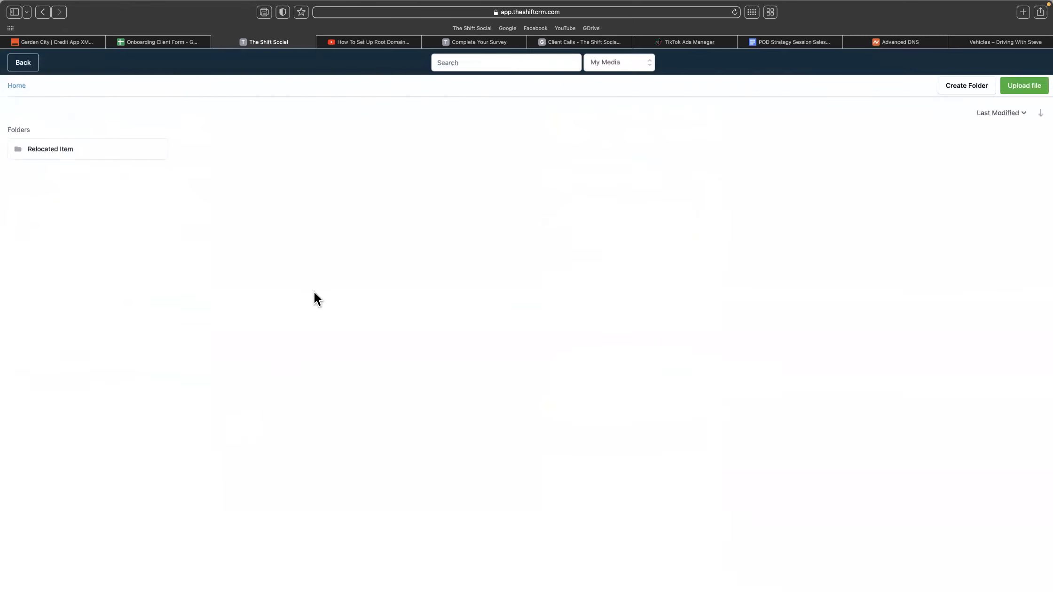
pyautogui.click(280, 321)
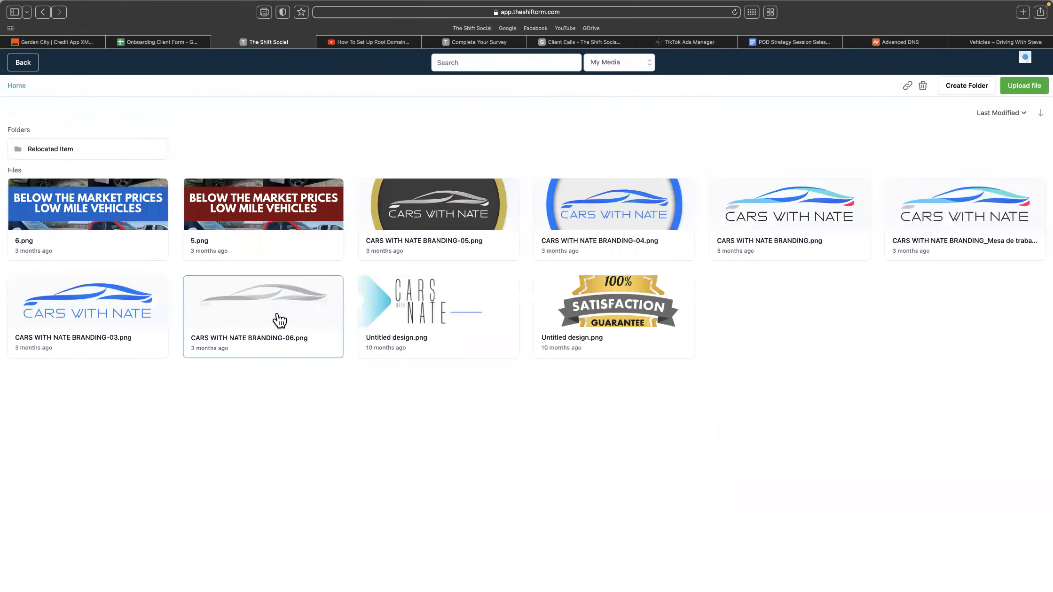
pyautogui.click(48, 534)
pyautogui.write('250')
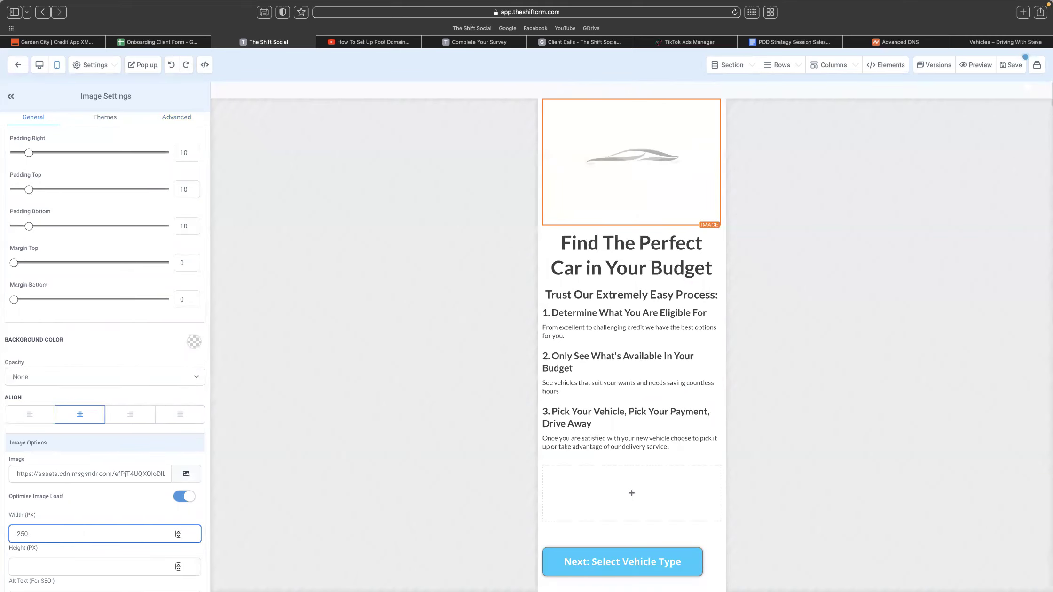
pyautogui.press('BackSpace')
pyautogui.press('BackSpace')
pyautogui.press('BackSpace')
pyautogui.write('100')
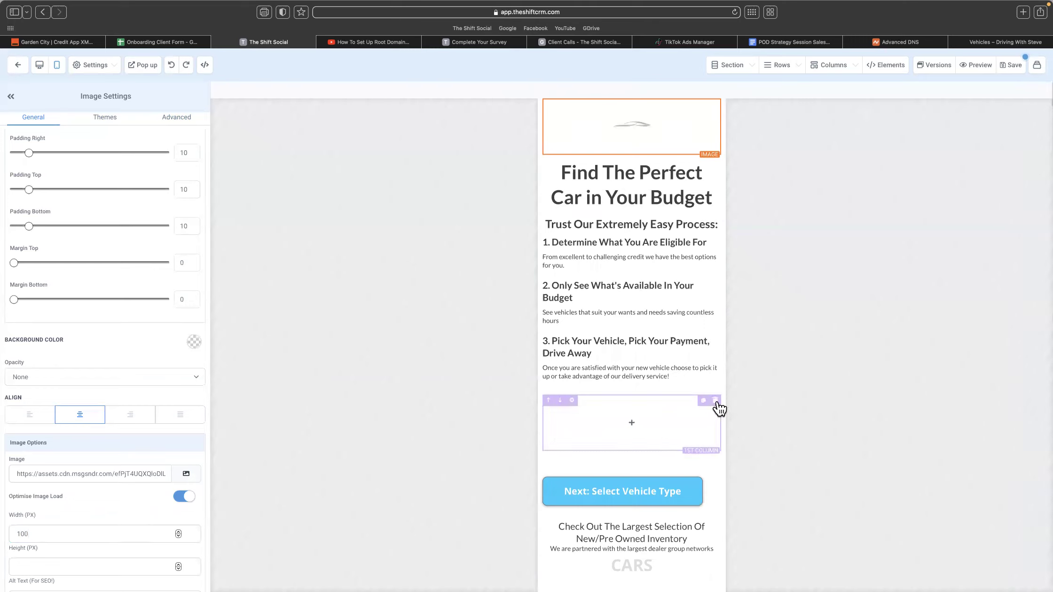
# - Delete the two empty-looking columns above the "Next: Select Vehicle Type" button on mobile and compare the mobile and desktop layouts
pyautogui.click(716, 408)
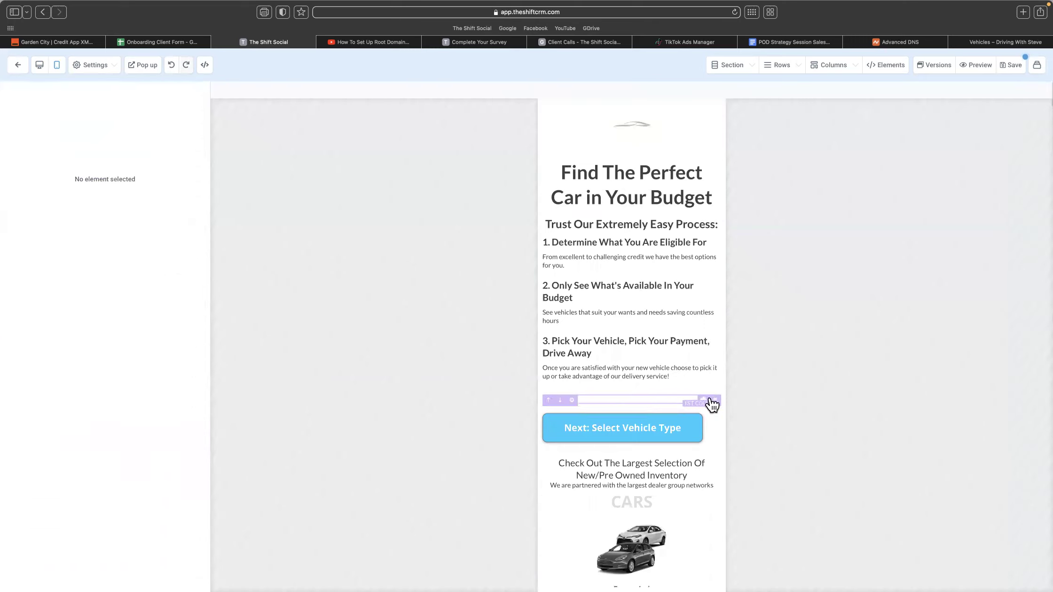
pyautogui.click(716, 400)
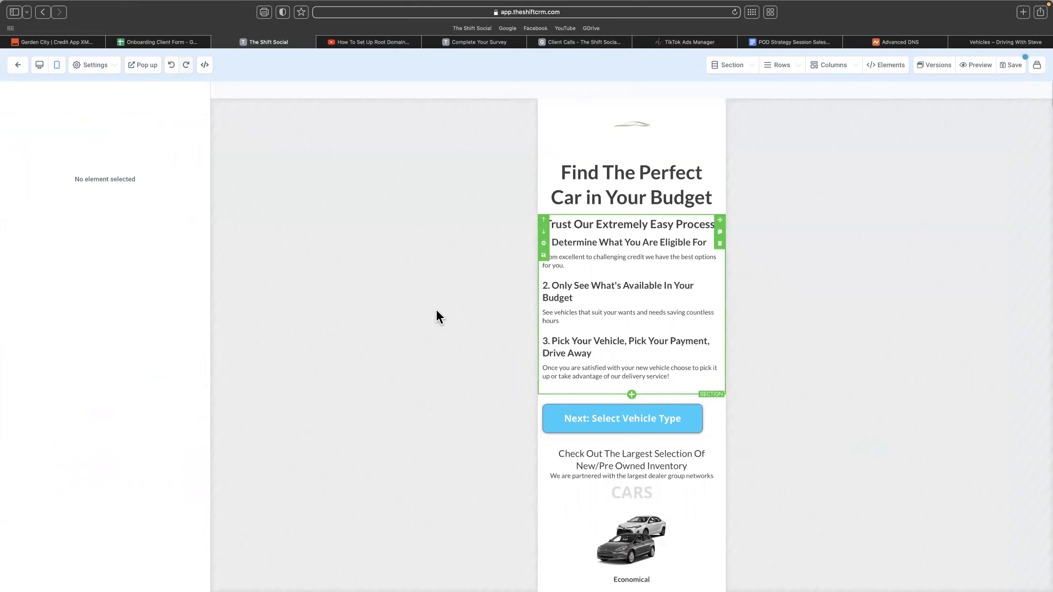
pyautogui.click(40, 66)
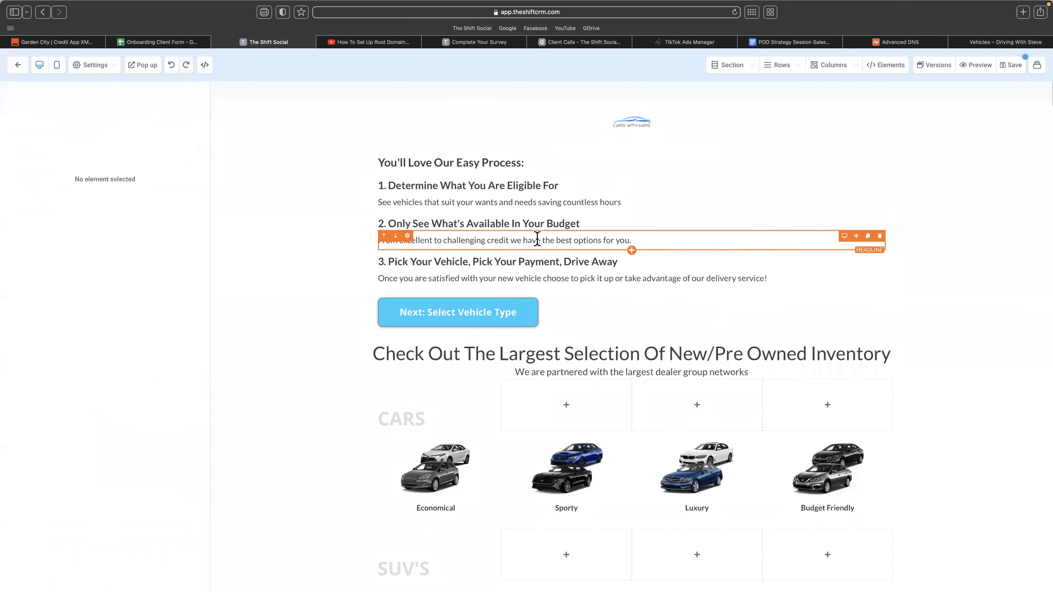
pyautogui.scroll(-20, 537, 238)
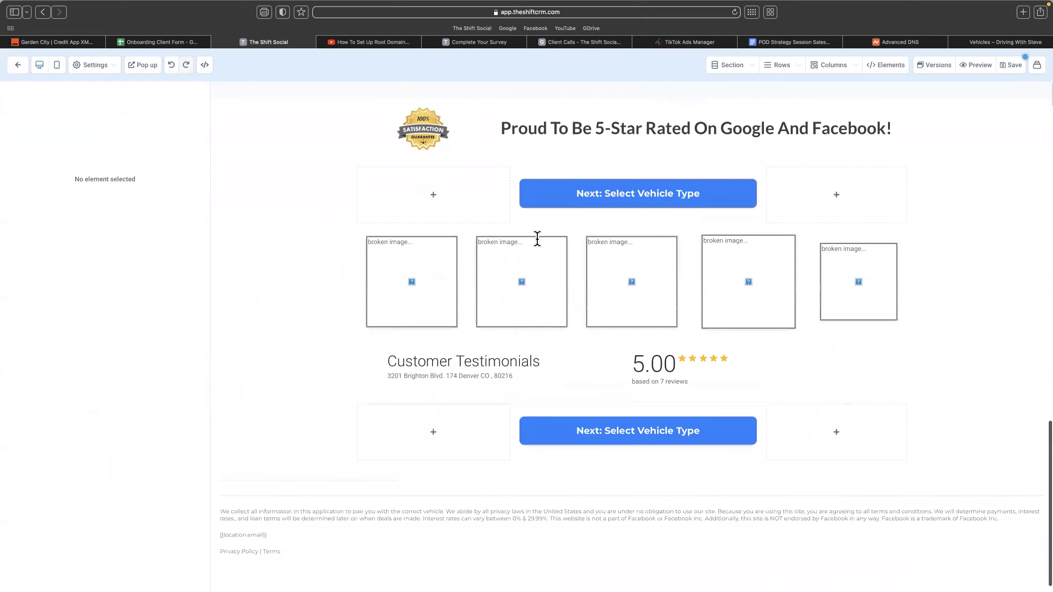
pyautogui.scroll(20, 537, 239)
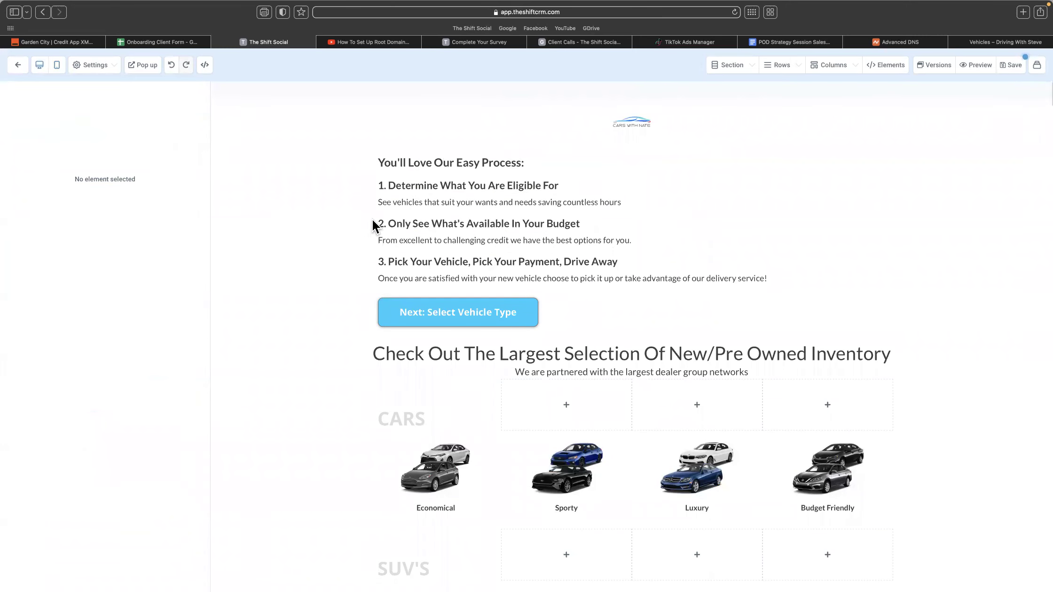
pyautogui.click(56, 67)
pyautogui.scroll(-5, 613, 346)
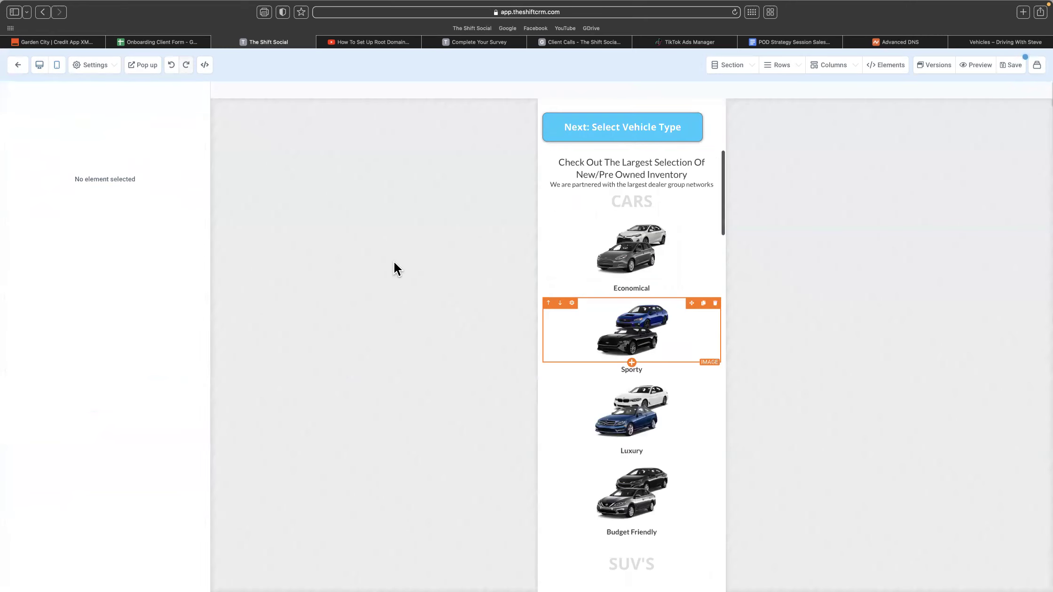
pyautogui.scroll(5, 394, 263)
pyautogui.click(40, 66)
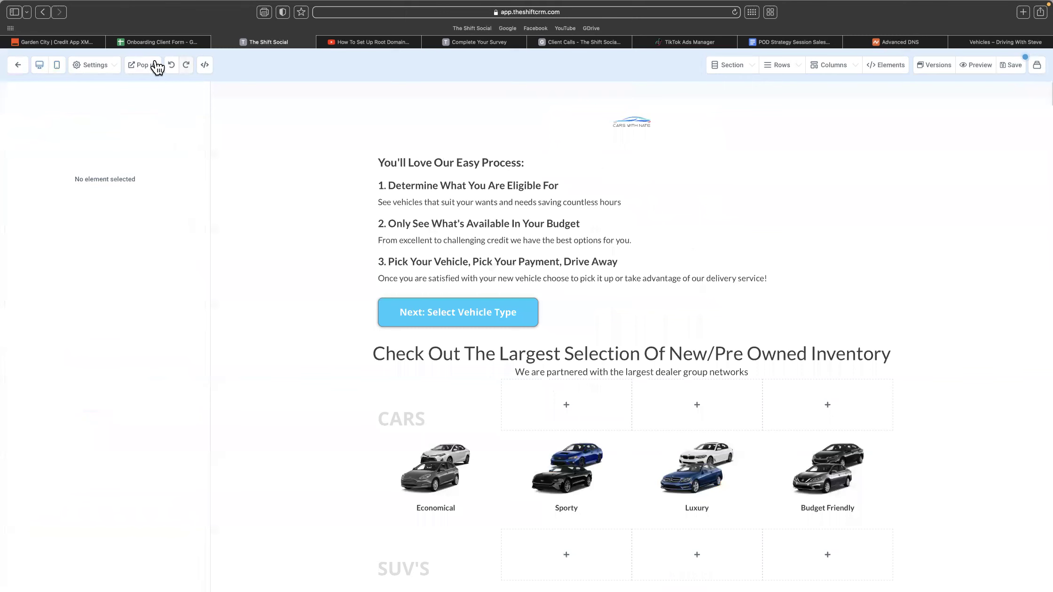
# - Undo the column deletions and the preceding edits to restore the headline and the two-column section with the vehicle image
pyautogui.click(171, 66)
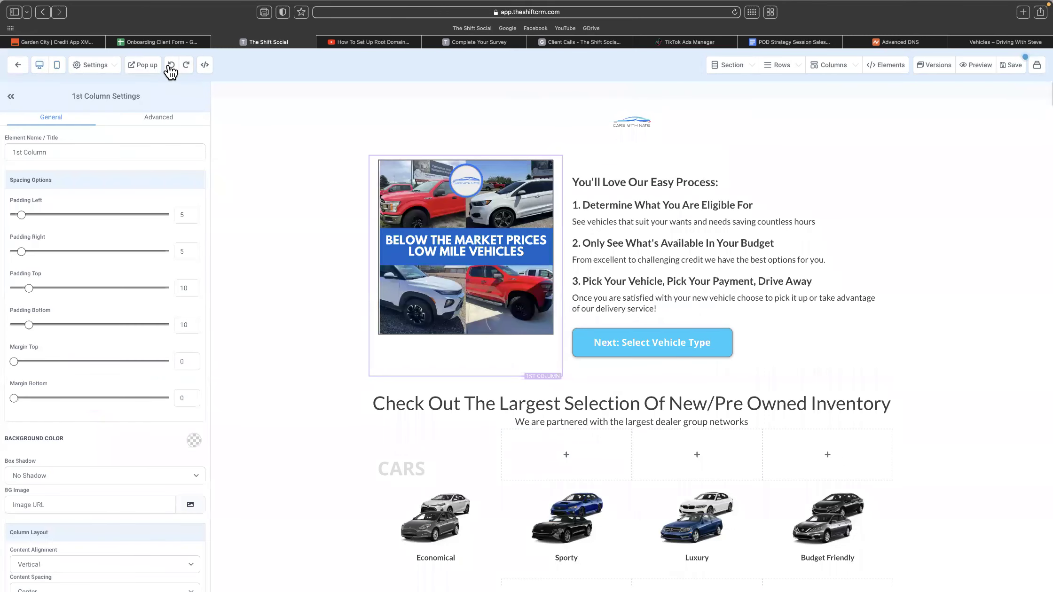
pyautogui.click(172, 66)
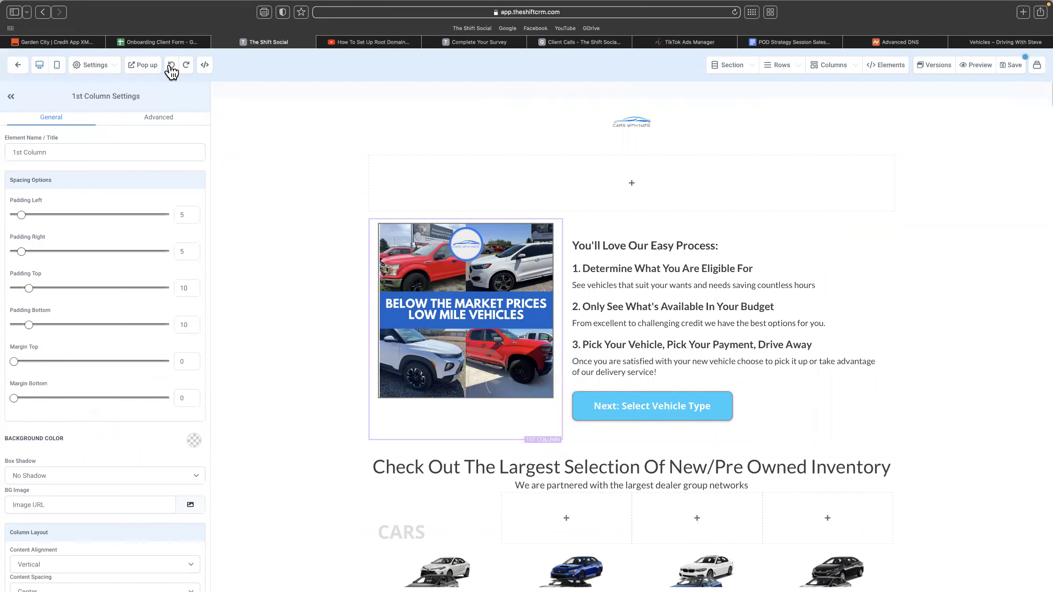
pyautogui.click(171, 66)
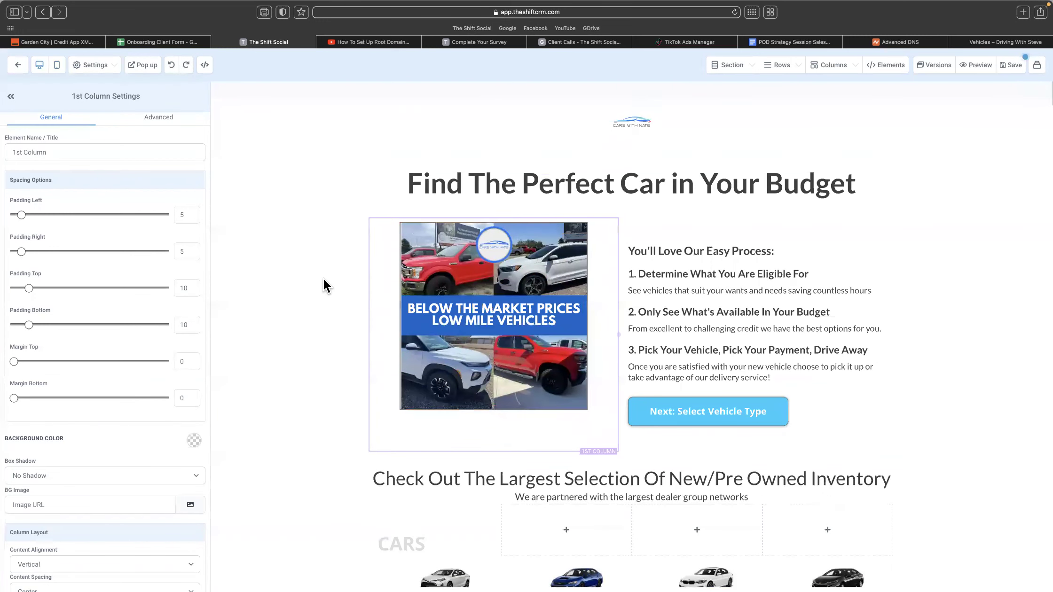
# - Make the vehicle image and the "Find The Perfect Car in Your Budget" headline visible on mobile, checking the button's visibility as well
pyautogui.click(417, 269)
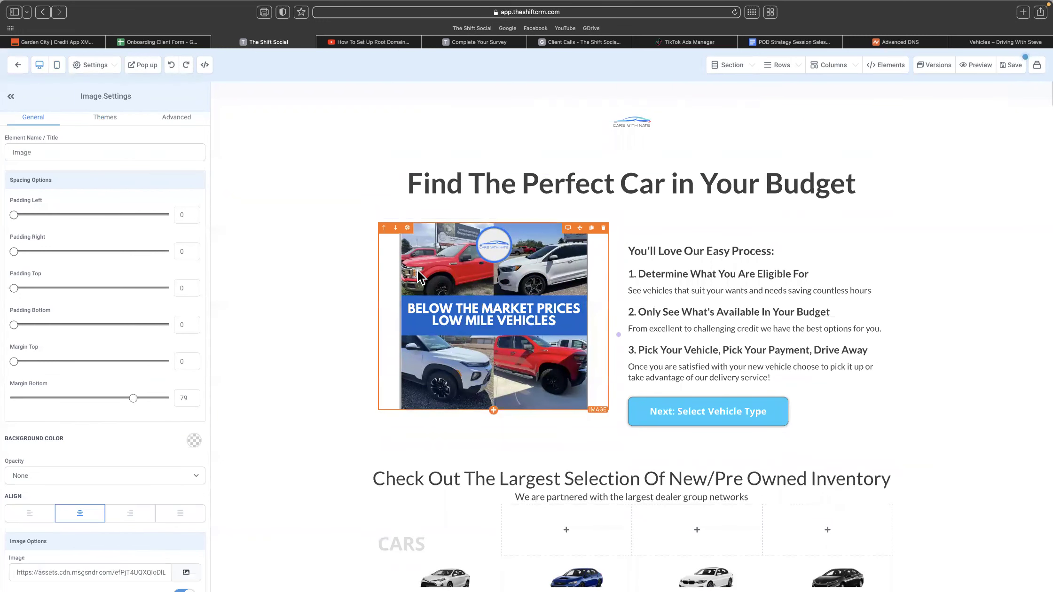
pyautogui.click(176, 123)
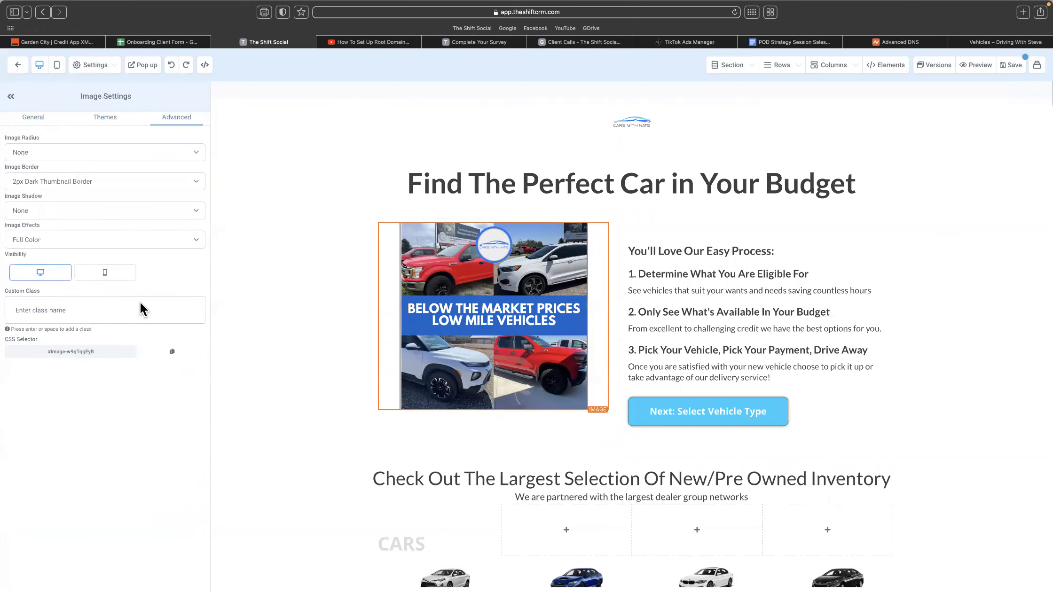
pyautogui.click(734, 420)
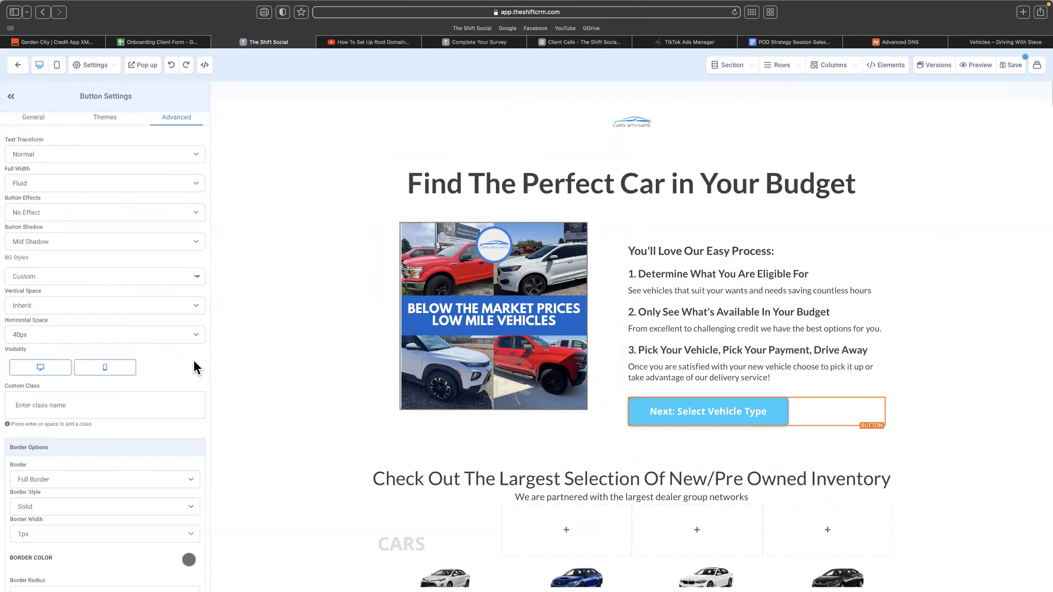
pyautogui.click(749, 182)
pyautogui.click(164, 123)
pyautogui.click(105, 300)
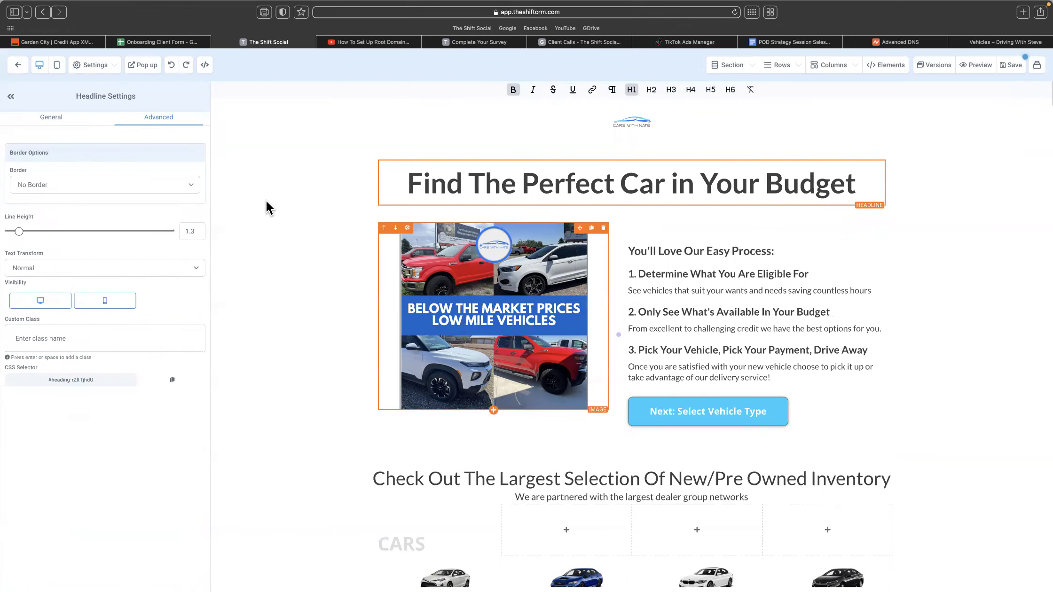
# - Review the mobile layout and check the desktop and mobile visibility settings of the header logo and its column
pyautogui.click(57, 65)
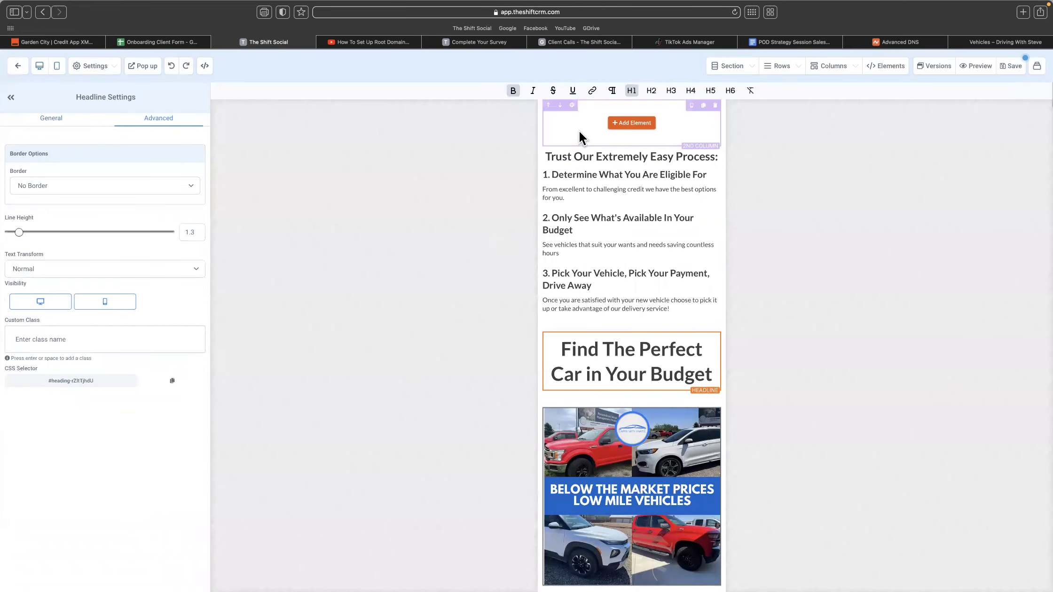
pyautogui.scroll(-3, 583, 236)
pyautogui.scroll(3, 546, 292)
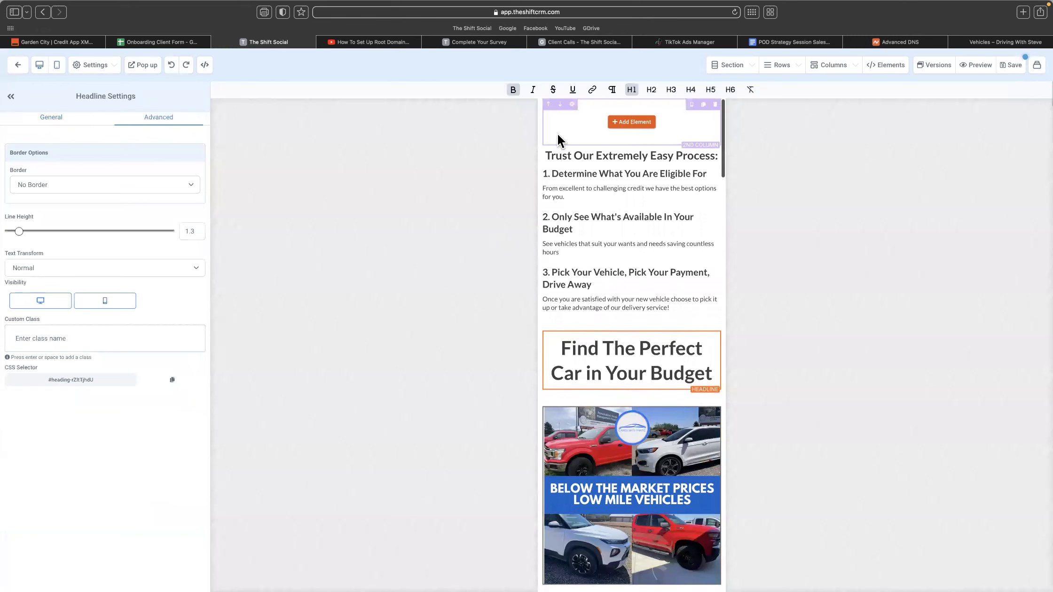
pyautogui.click(41, 66)
pyautogui.click(674, 136)
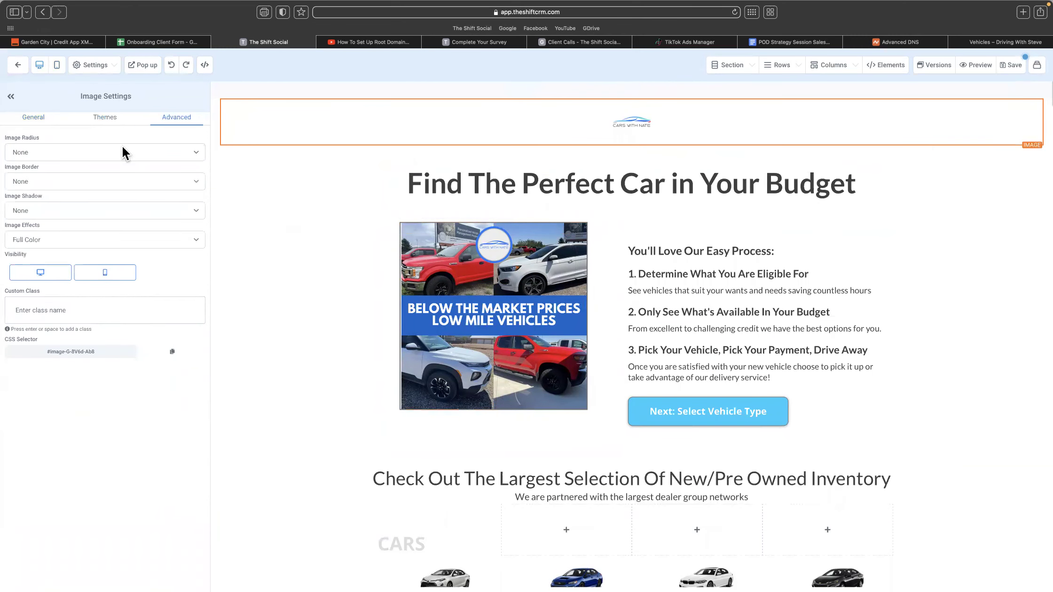
pyautogui.click(215, 132)
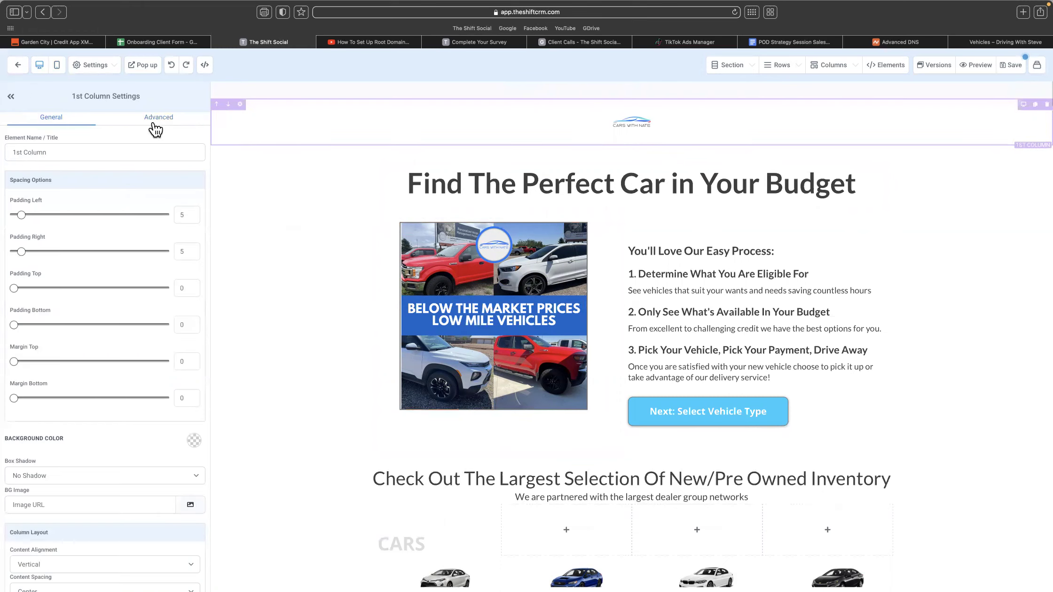
pyautogui.click(156, 123)
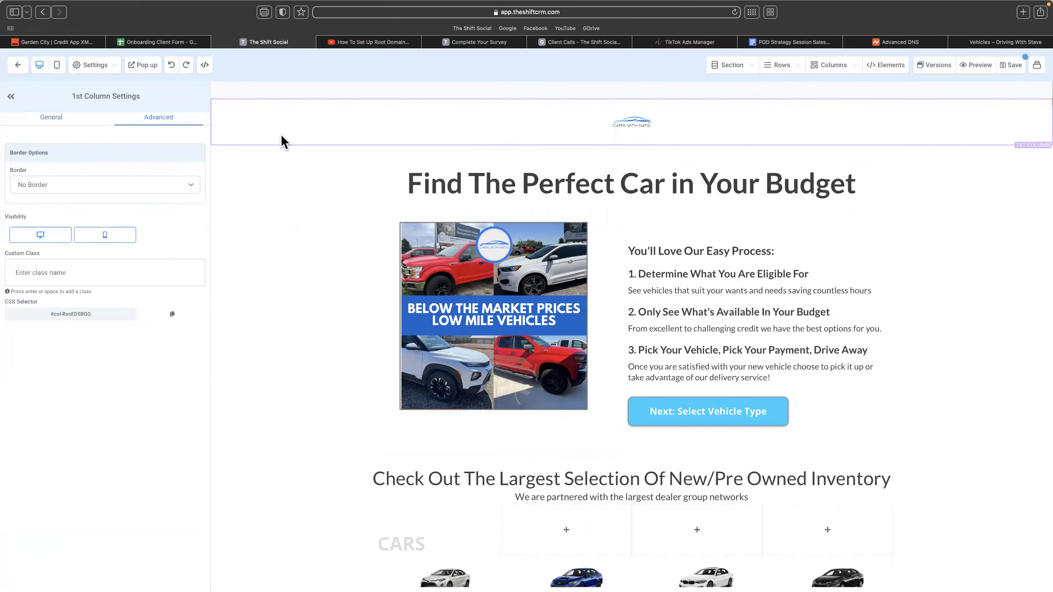
# - Review the advanced visibility settings of the logo section, the main headline with its column and row, and the two content columns below
pyautogui.click(258, 153)
pyautogui.click(151, 121)
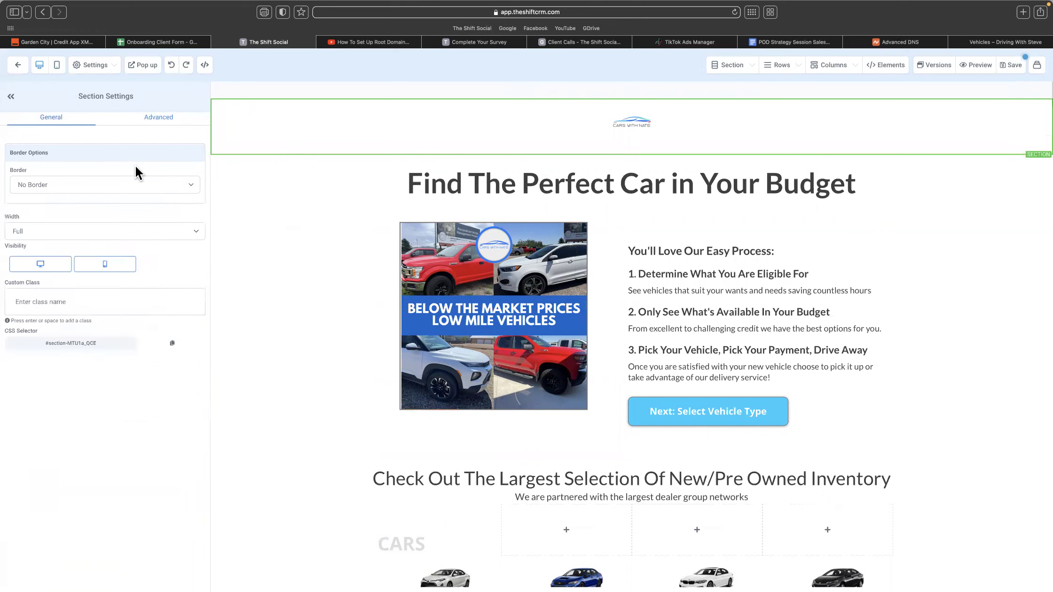
pyautogui.click(434, 162)
pyautogui.click(157, 120)
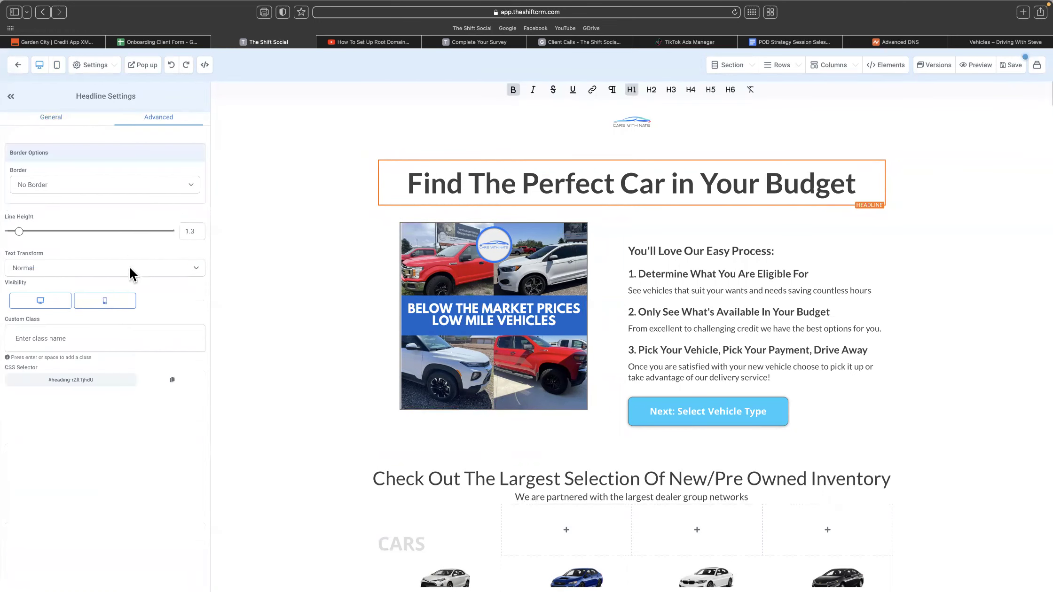
pyautogui.click(453, 158)
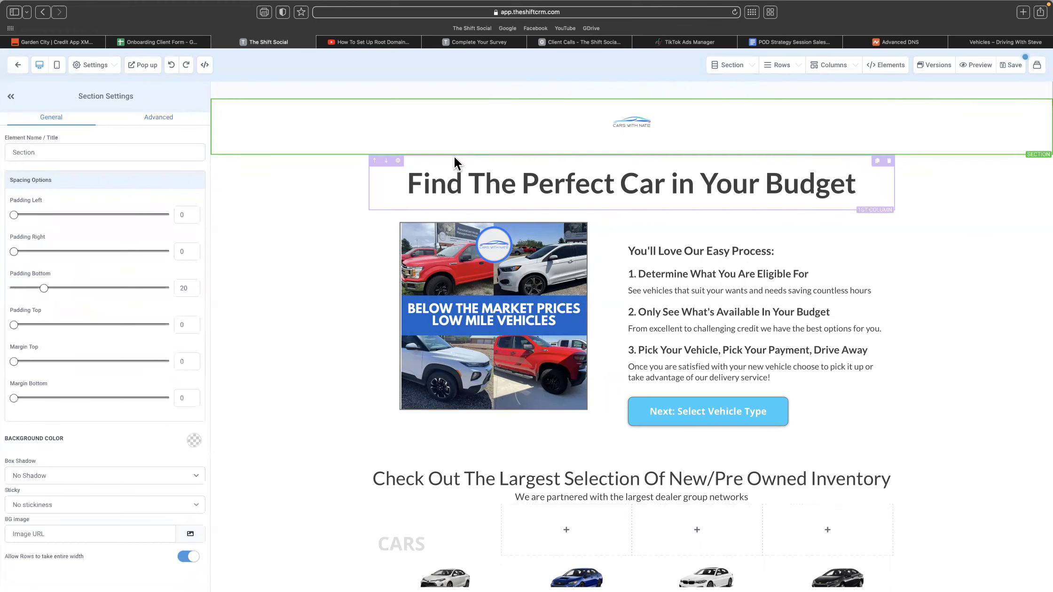
pyautogui.click(157, 121)
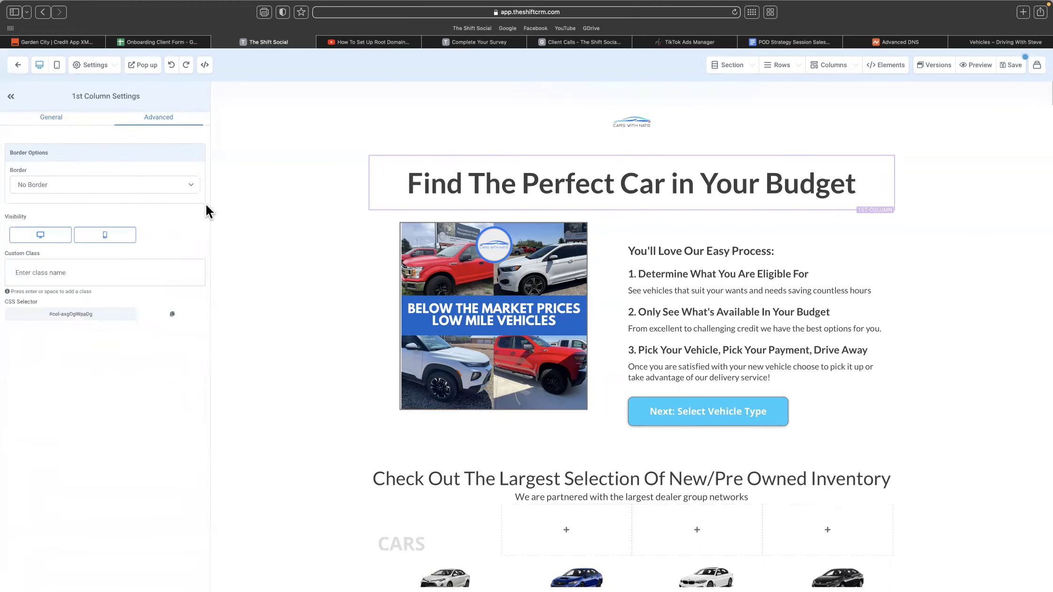
pyautogui.click(598, 216)
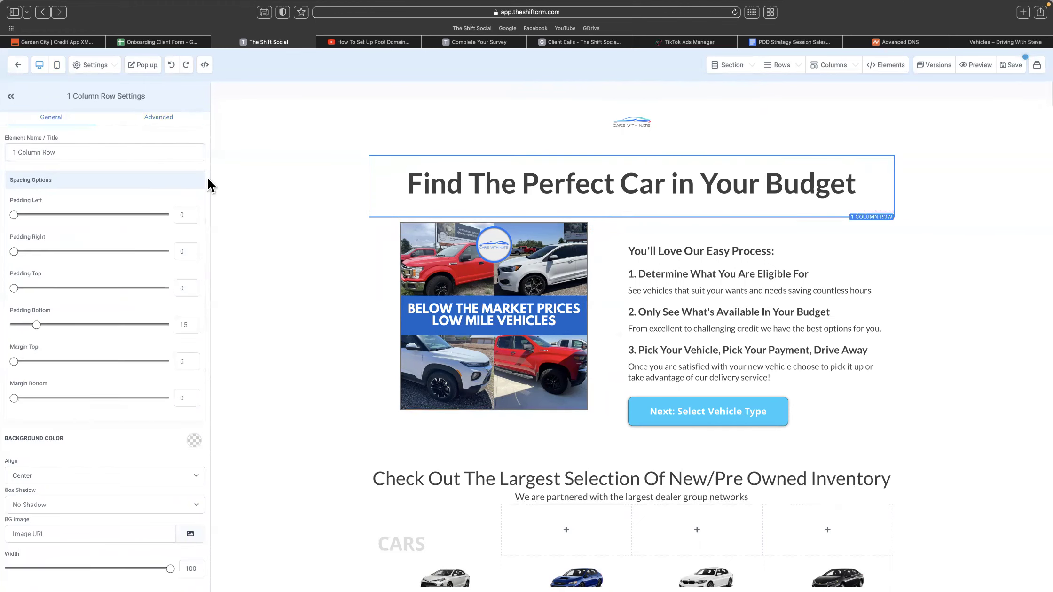
pyautogui.click(157, 120)
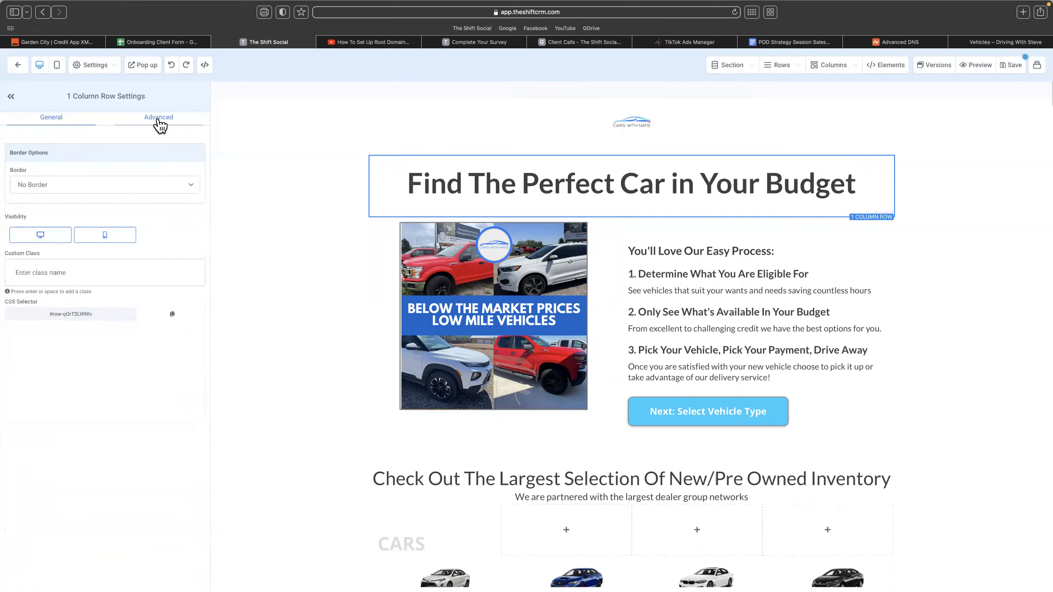
pyautogui.click(424, 221)
pyautogui.click(425, 218)
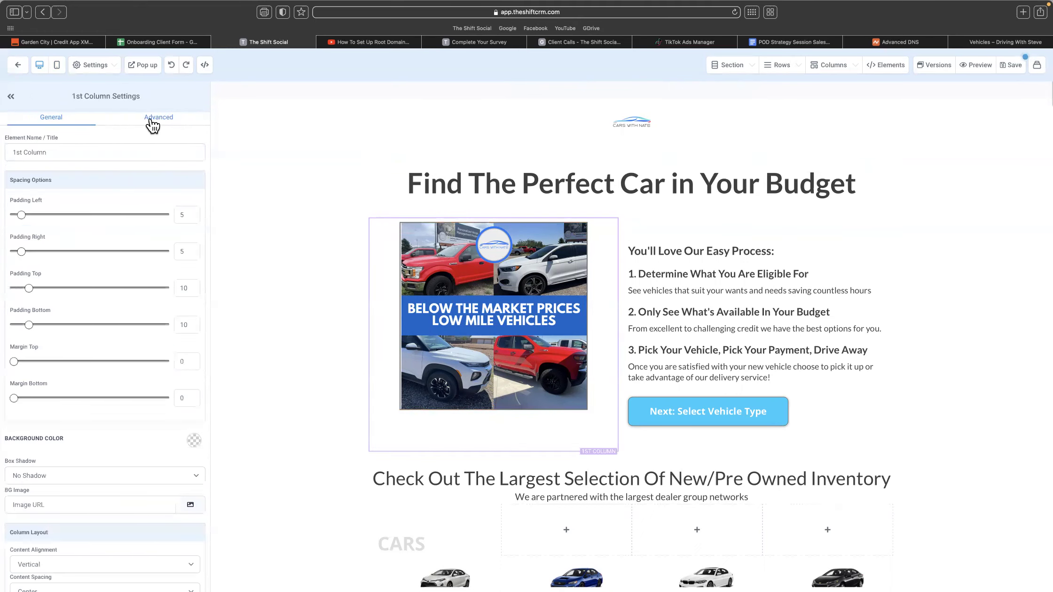
pyautogui.click(151, 123)
pyautogui.click(691, 225)
pyautogui.click(150, 119)
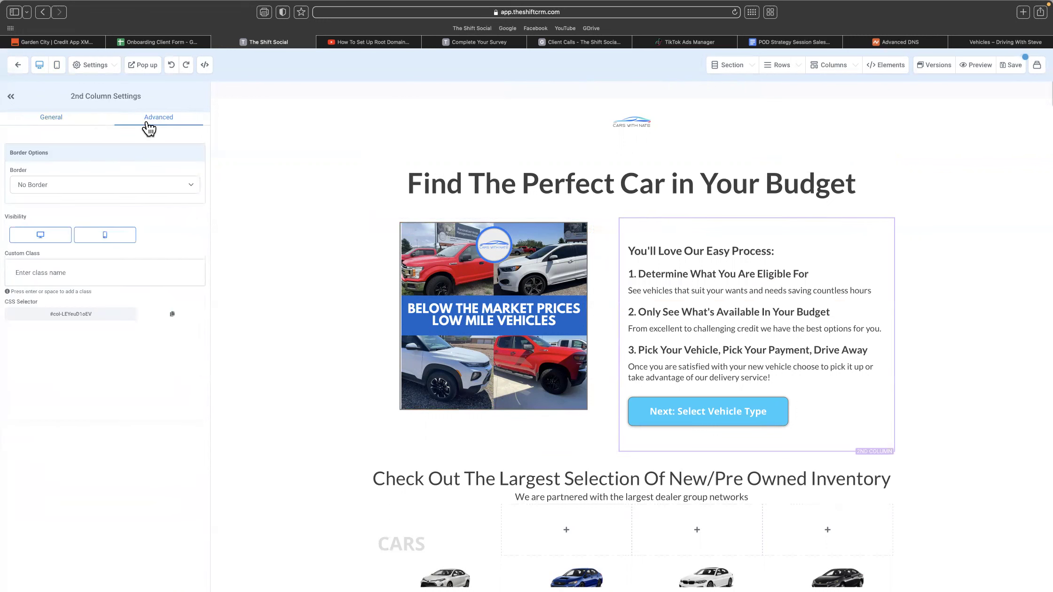
# - Try moving the "Find The Perfect Car in Your Budget" headline to the top of the mobile layout, check the desktop layout, and undo the changes
pyautogui.click(57, 65)
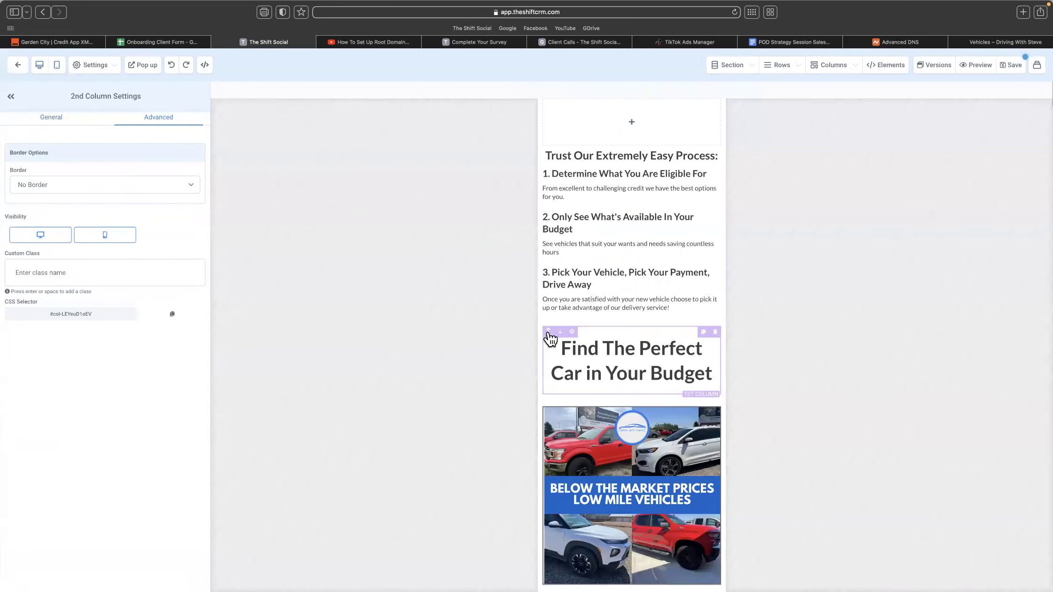
pyautogui.moveTo(692, 337); pyautogui.dragTo(683, 131)
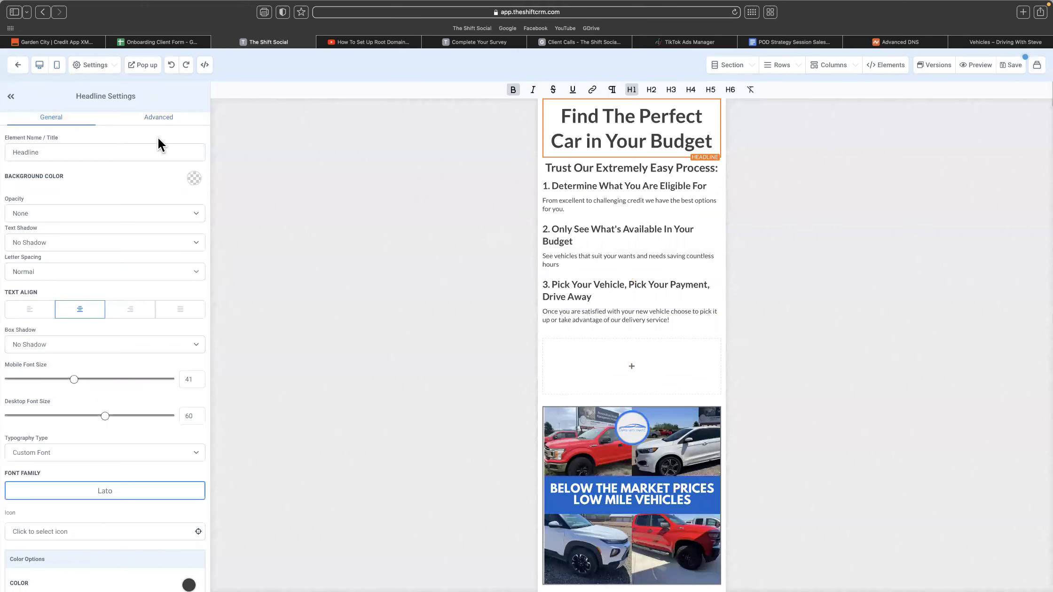
pyautogui.click(41, 65)
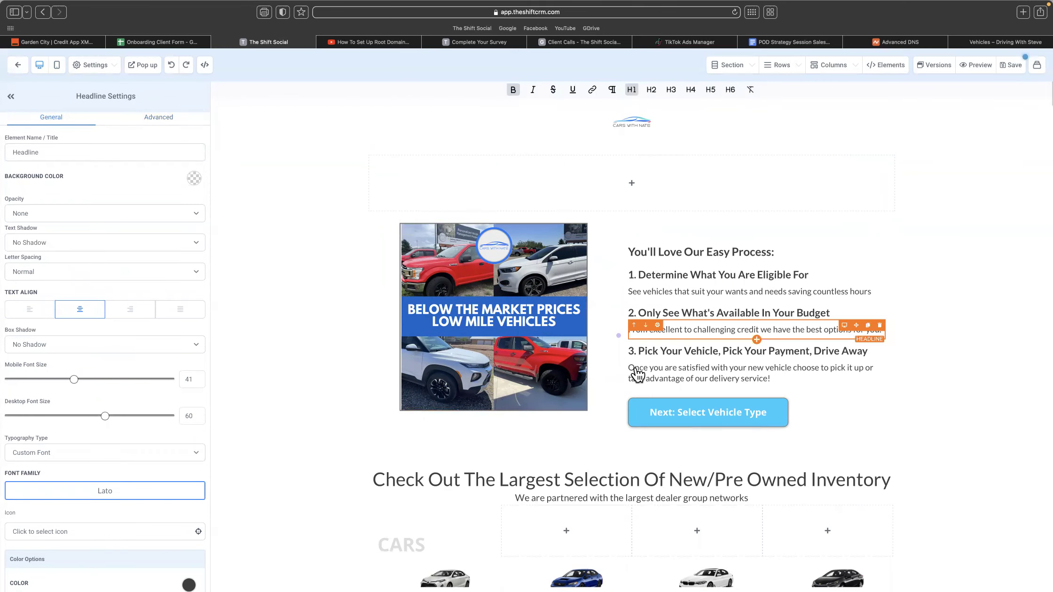
pyautogui.scroll(-5, 636, 364)
pyautogui.scroll(3, 359, 262)
pyautogui.scroll(2, 360, 262)
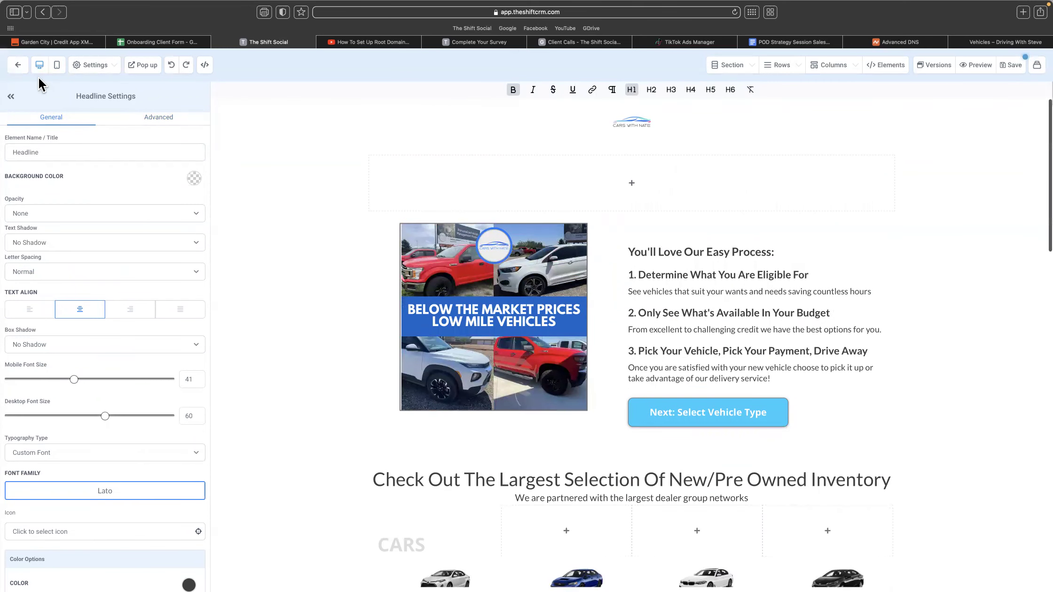
pyautogui.click(170, 67)
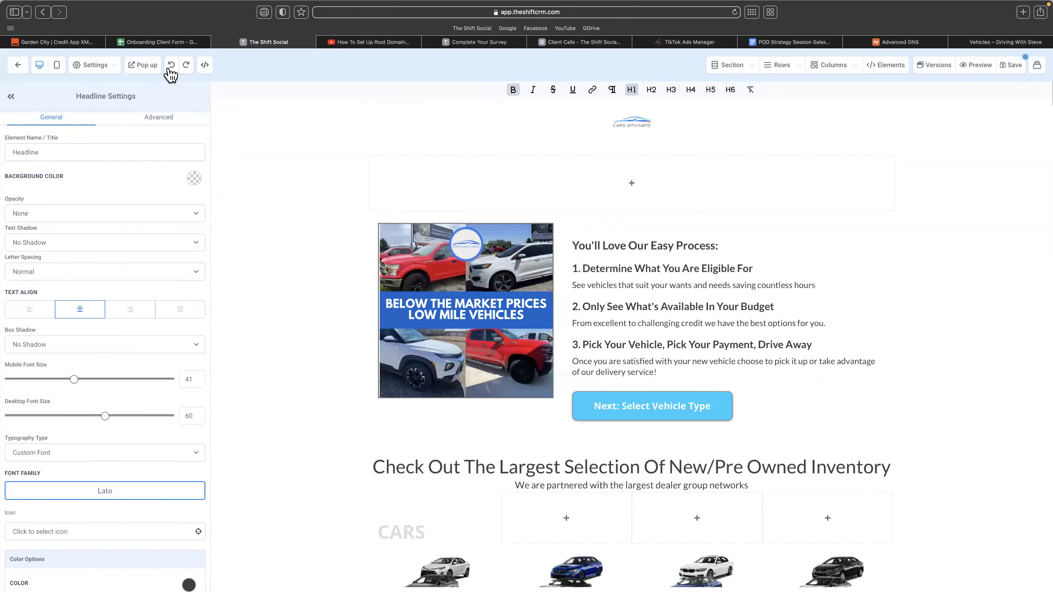
pyautogui.click(170, 67)
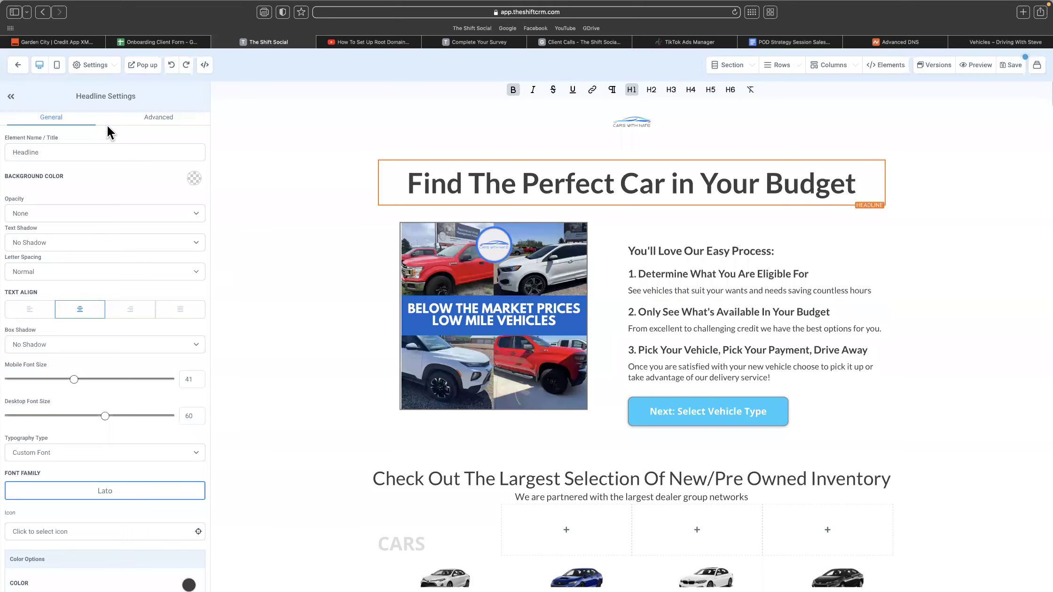
# - Make the "Below the Market Prices" vehicle image visible on mobile and check it in the mobile layout
pyautogui.click(57, 67)
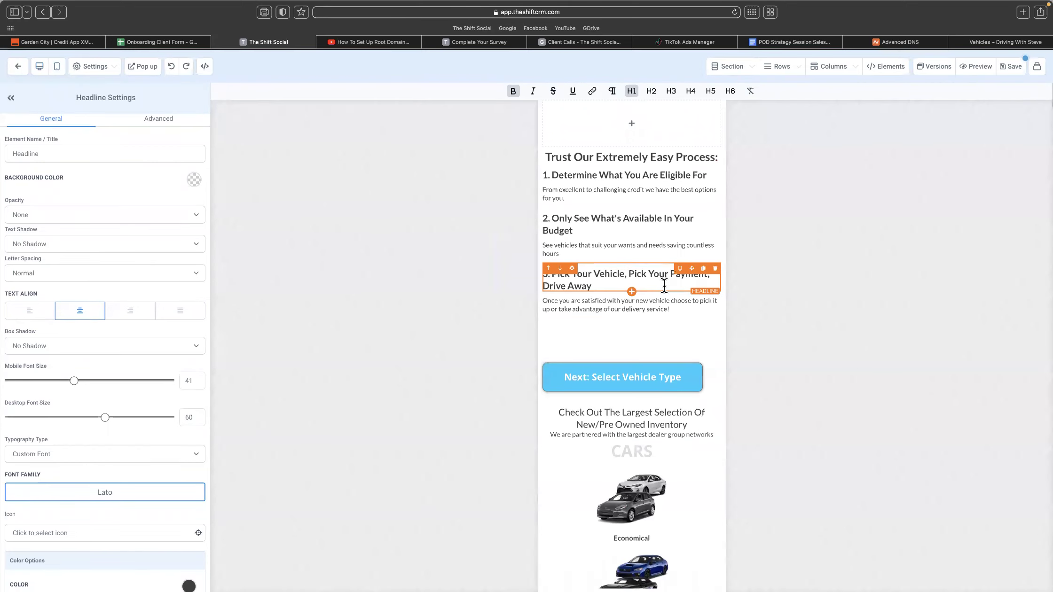
pyautogui.scroll(-2, 663, 294)
pyautogui.scroll(3, 658, 296)
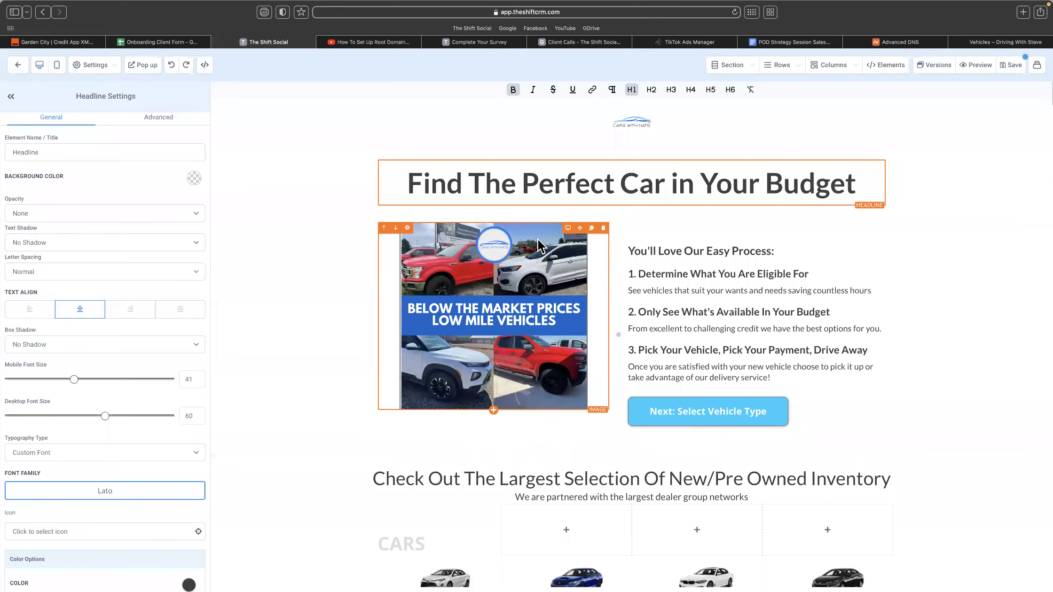
pyautogui.click(538, 245)
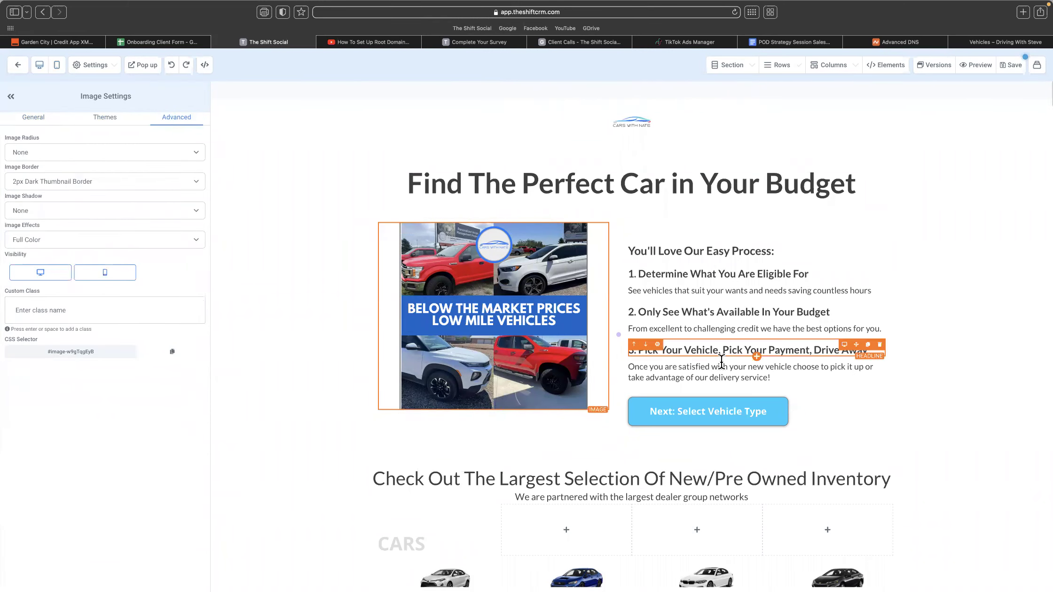
pyautogui.click(57, 66)
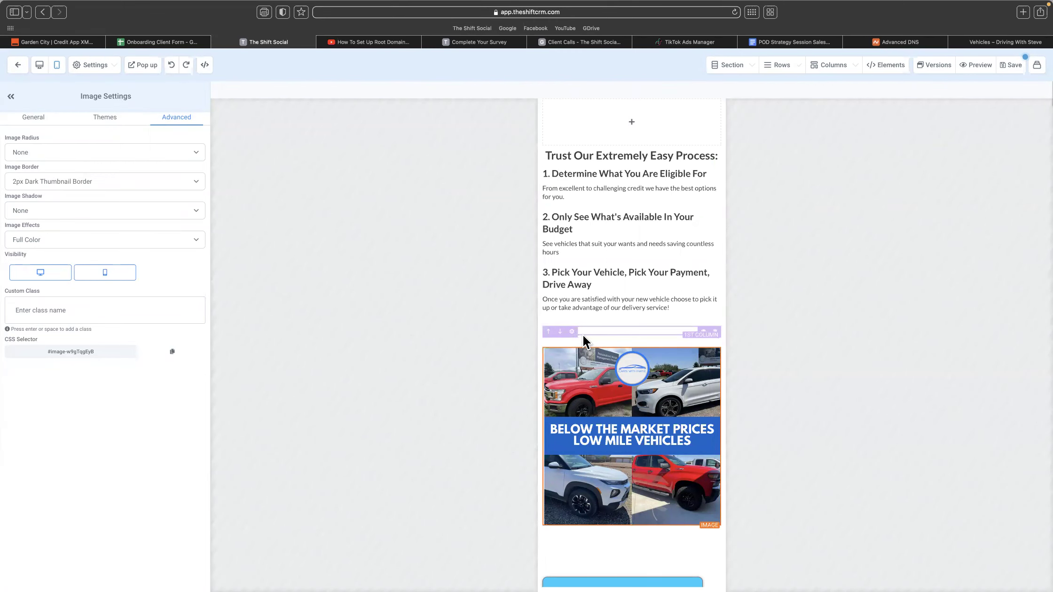
# - Make the "Find The Perfect Car in Your Budget" headline visible on mobile, testing its visibility in the desktop and mobile layouts
pyautogui.click(582, 334)
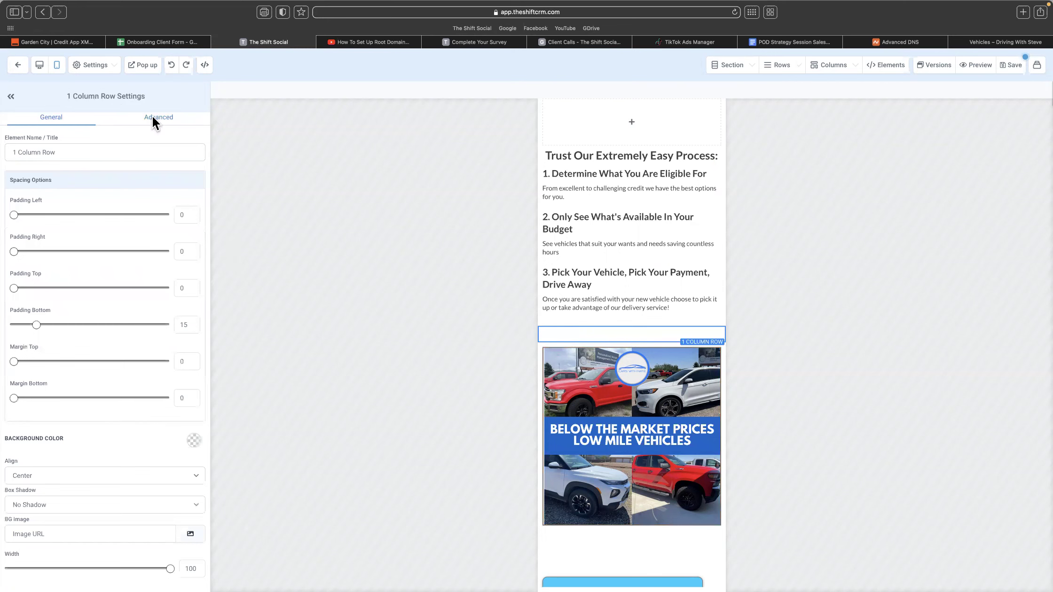
pyautogui.click(155, 118)
pyautogui.click(56, 71)
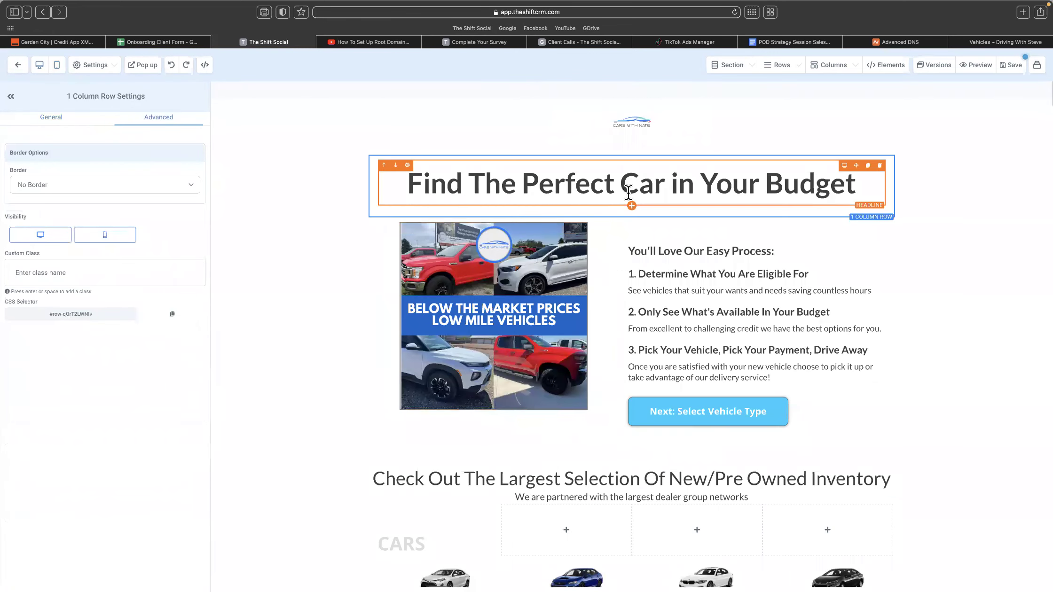
pyautogui.click(589, 189)
pyautogui.click(167, 121)
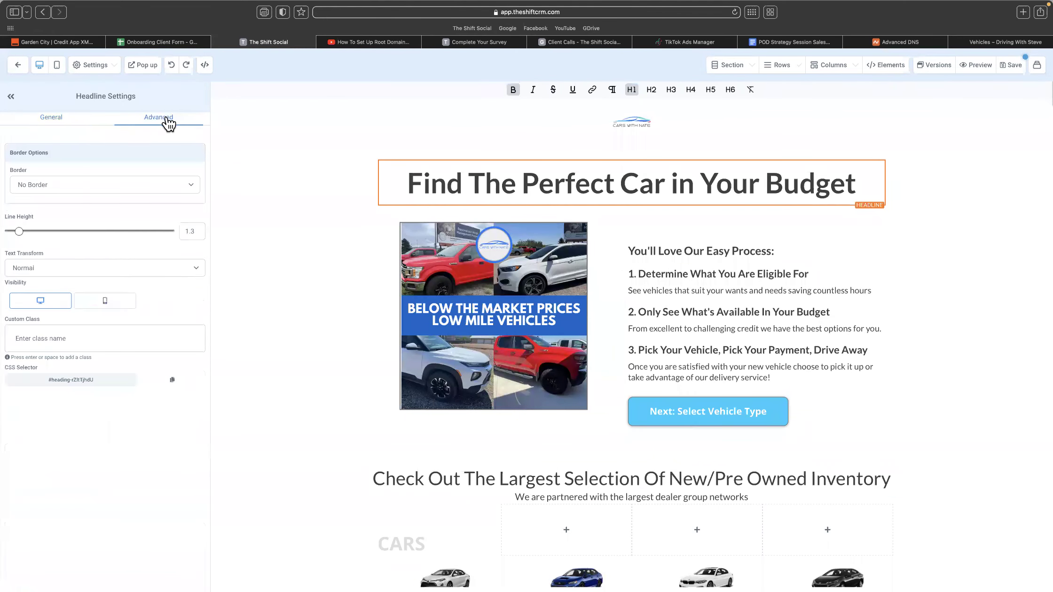
pyautogui.click(57, 66)
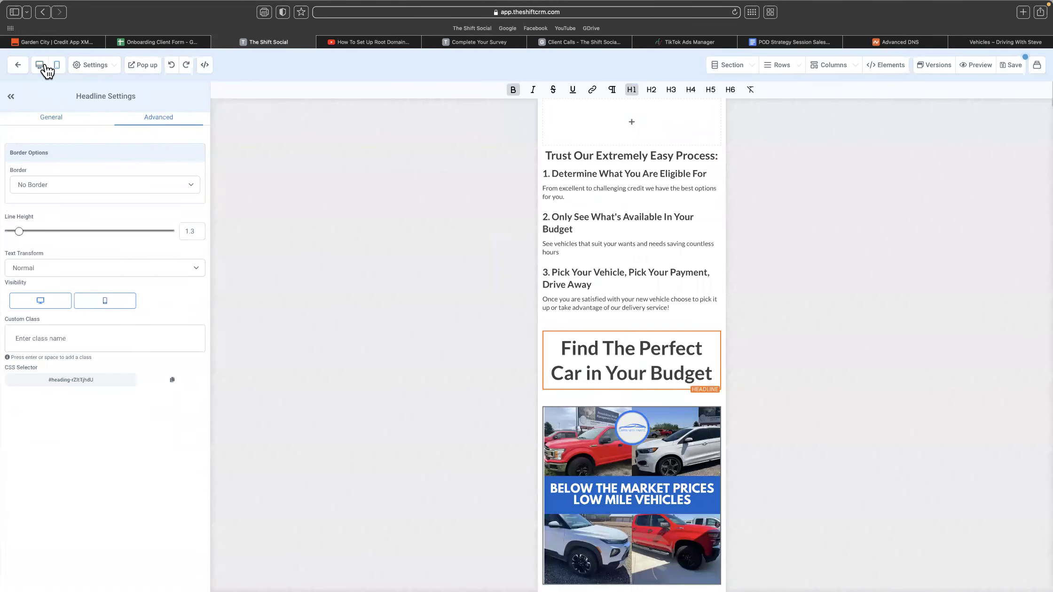
pyautogui.click(46, 68)
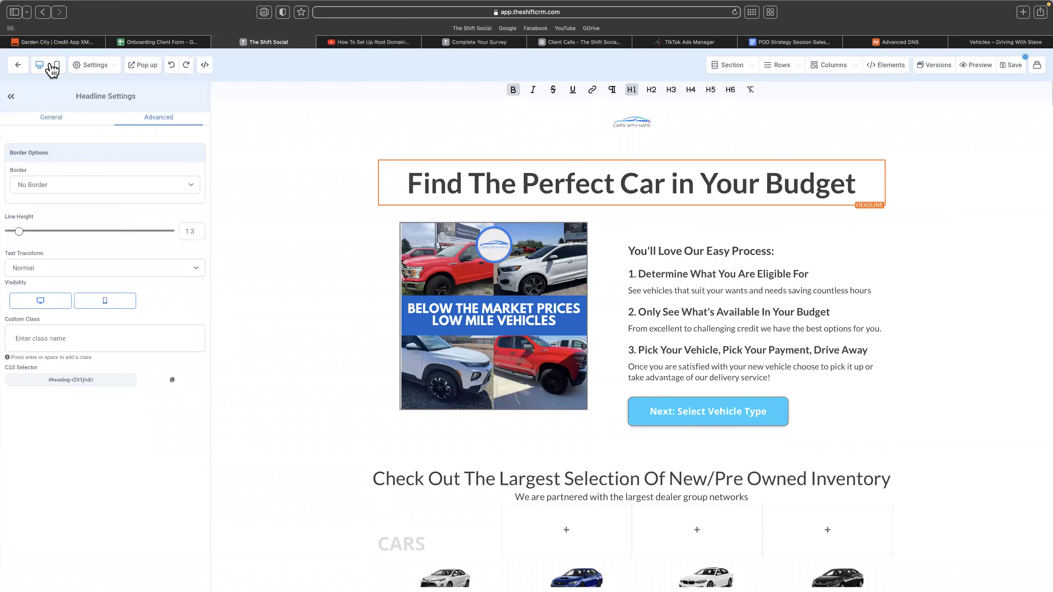
pyautogui.click(56, 67)
pyautogui.click(118, 309)
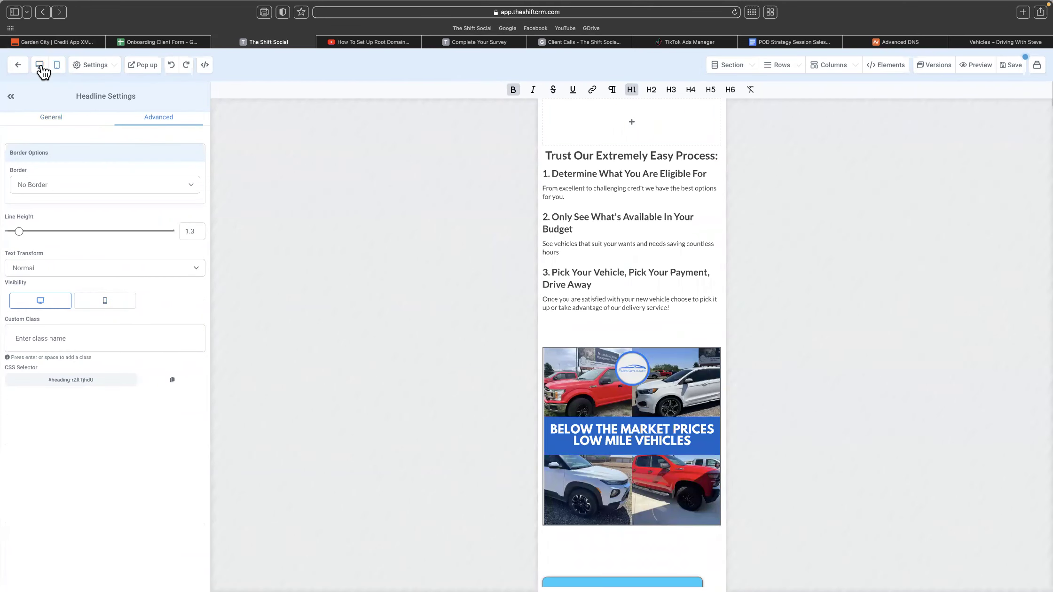
pyautogui.click(113, 308)
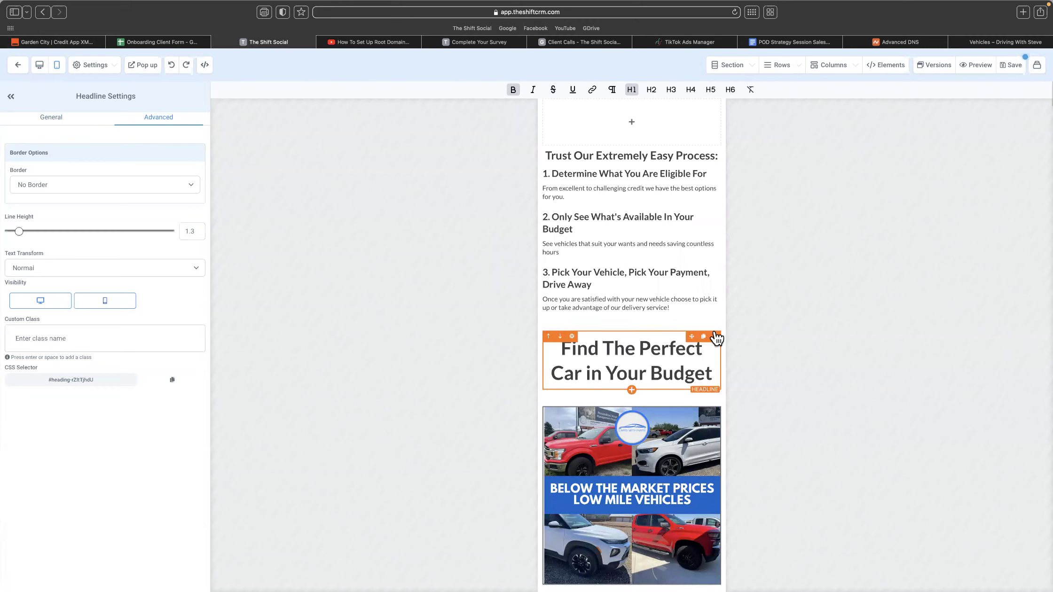
# - Duplicate the "Find The Perfect Car in Your Budget" headline in the mobile layout and hide the copy on mobile
pyautogui.click(704, 336)
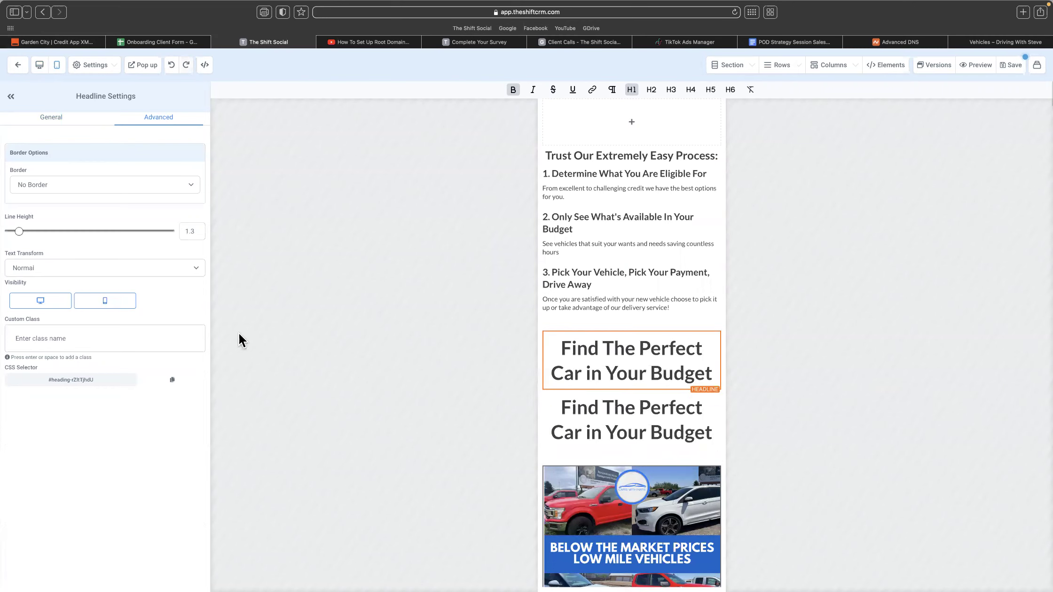
pyautogui.click(616, 432)
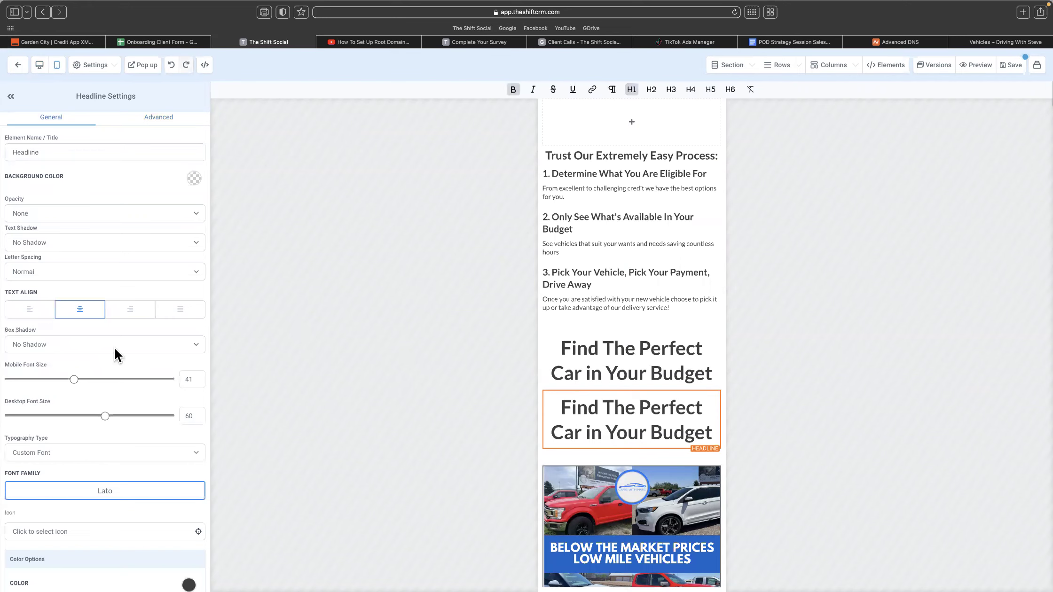
pyautogui.click(151, 120)
pyautogui.click(112, 308)
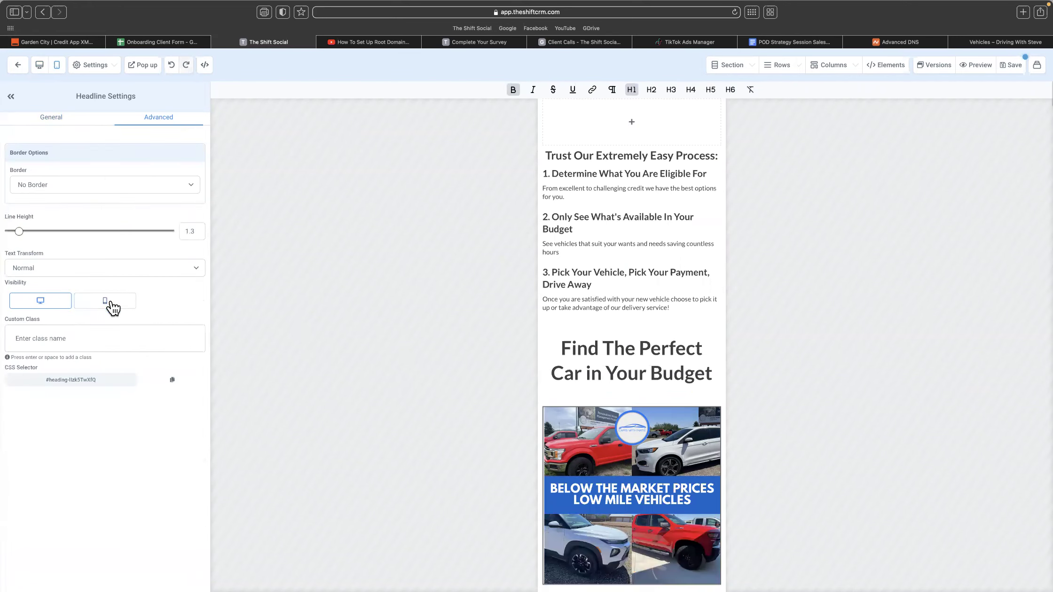
# - Open the original headline's visibility settings and move that headline directly above "Trust Our Extremely Easy Process:" in the mobile layout
pyautogui.click(599, 350)
pyautogui.click(157, 120)
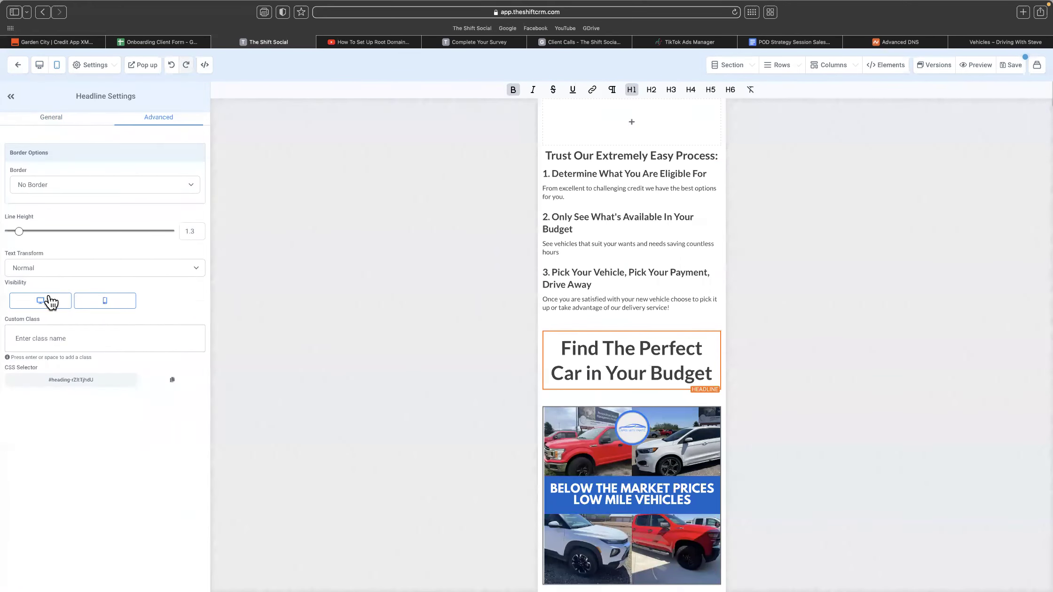
pyautogui.moveTo(692, 329); pyautogui.dragTo(689, 154)
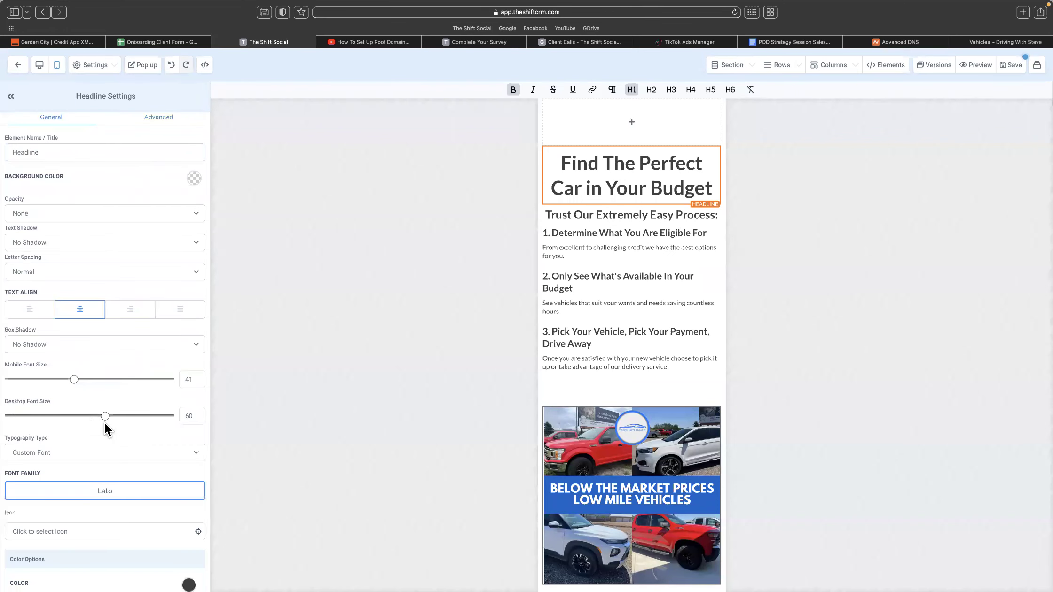
# - Set the moved headline's mobile font size to 37 and capitalize "in" so it reads "Find The Perfect Car In Your Budget"
pyautogui.moveTo(74, 379); pyautogui.dragTo(66, 379)
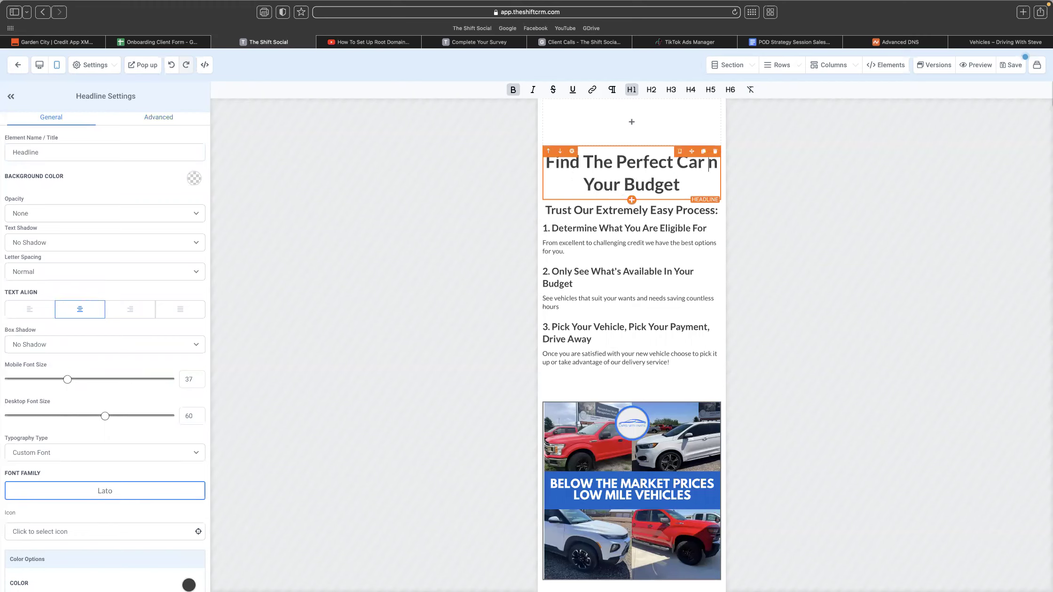
pyautogui.press('BackSpace')
pyautogui.write('I')
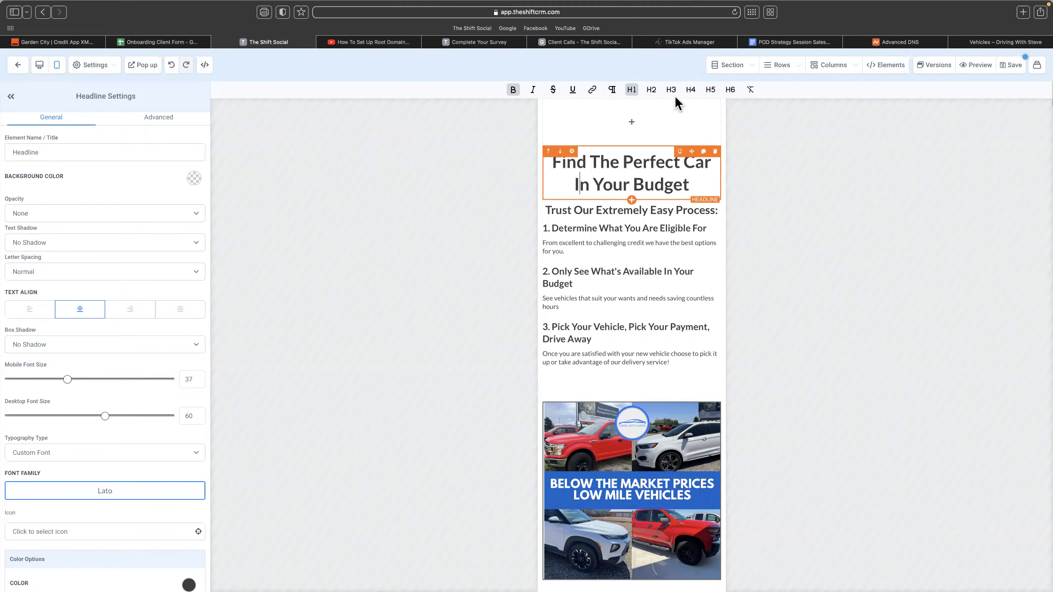
# - Add an image element above the mobile headline and fill it with the CARS WITH NATE BRANDING-03.png logo
pyautogui.click(632, 122)
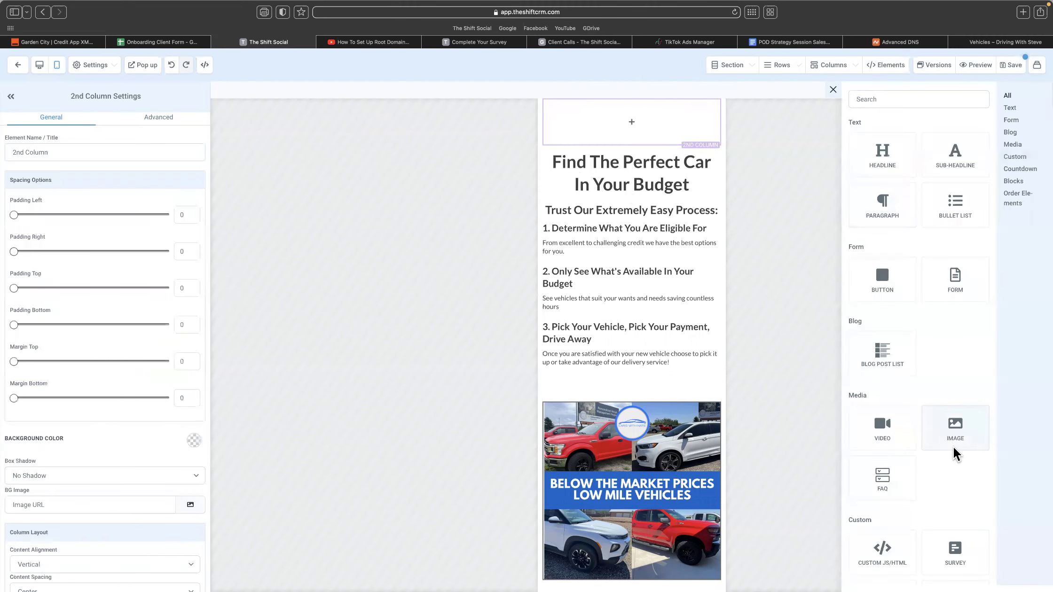
pyautogui.click(954, 429)
pyautogui.scroll(-3, 143, 473)
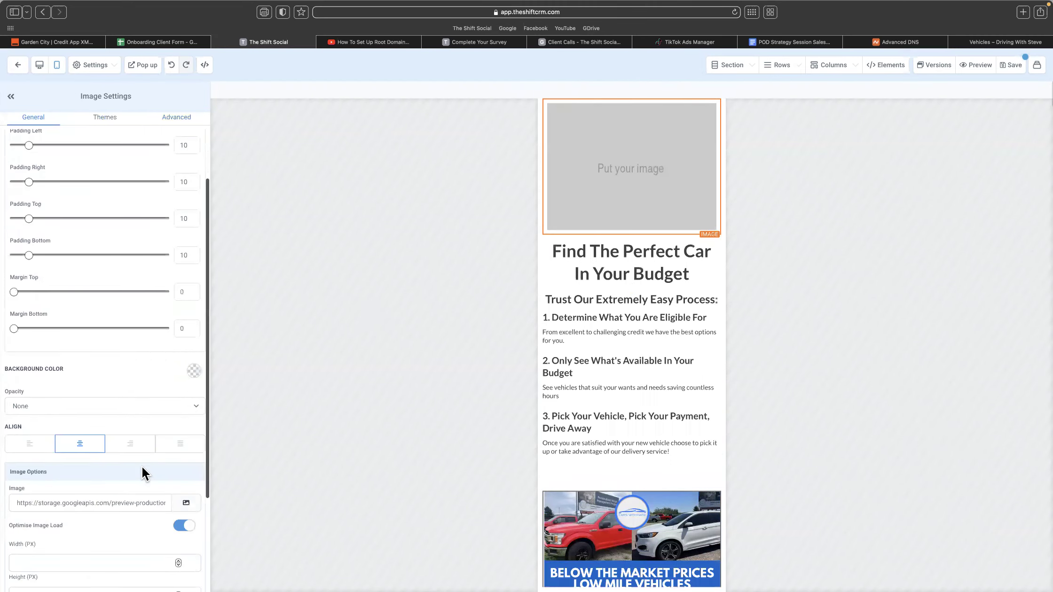
pyautogui.click(188, 504)
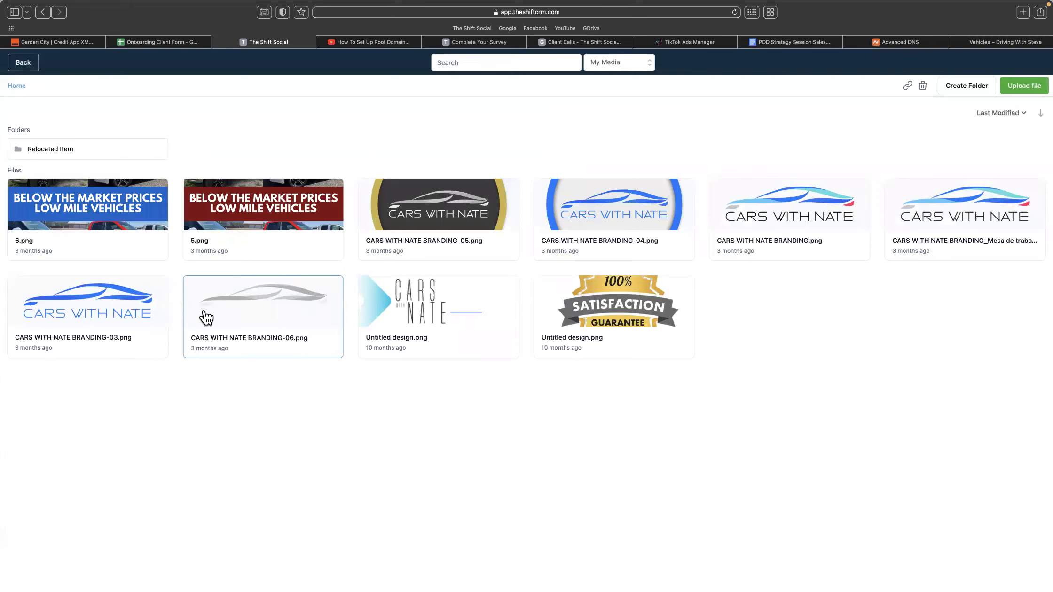
pyautogui.click(110, 313)
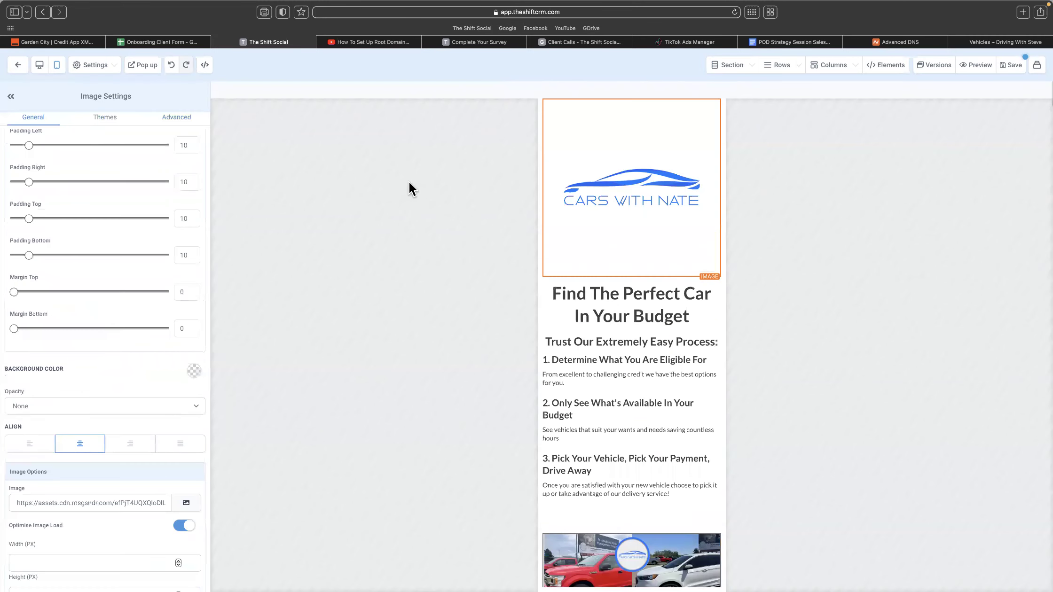
# - Set the mobile logo image's width to 100 px
pyautogui.click(173, 120)
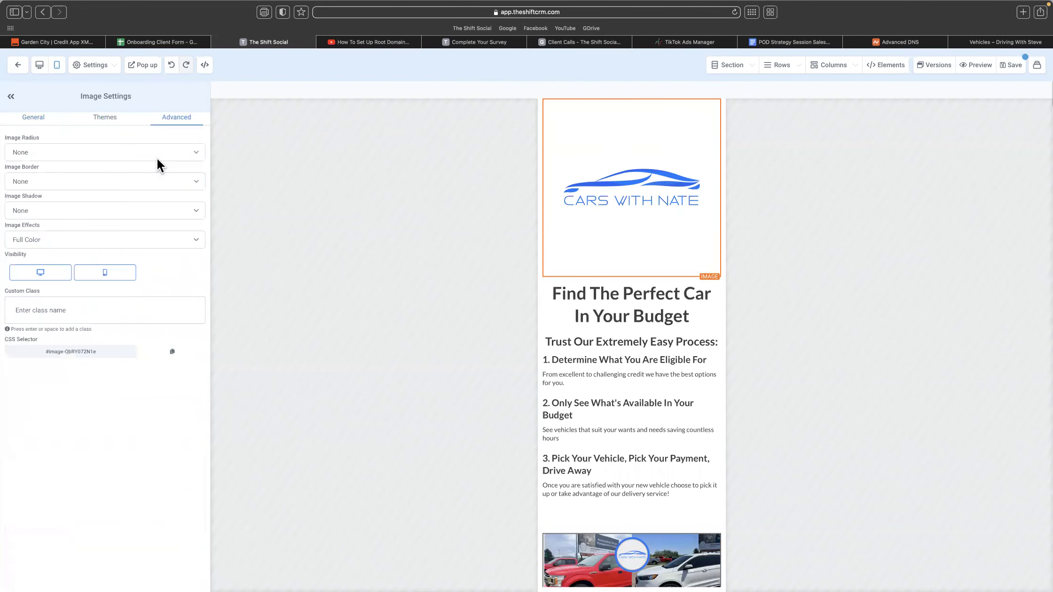
pyautogui.click(34, 119)
pyautogui.scroll(-4, 101, 395)
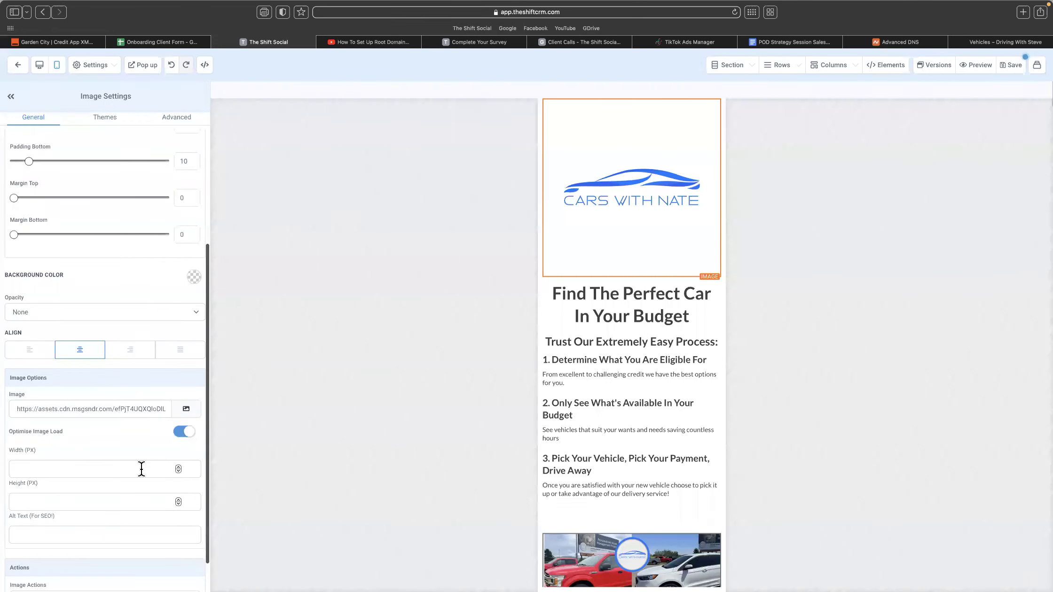
pyautogui.write('100')
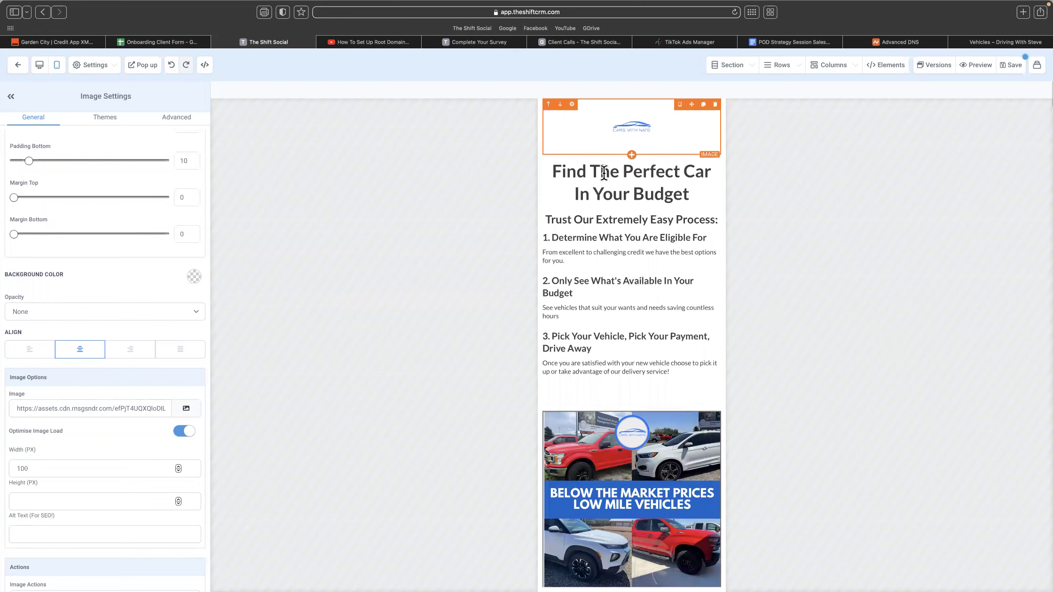
# - Duplicate the "Next: Select Vehicle Type" button in the mobile layout and move the upper one directly above the vehicle image
pyautogui.scroll(-7, 653, 313)
pyautogui.scroll(3, 639, 312)
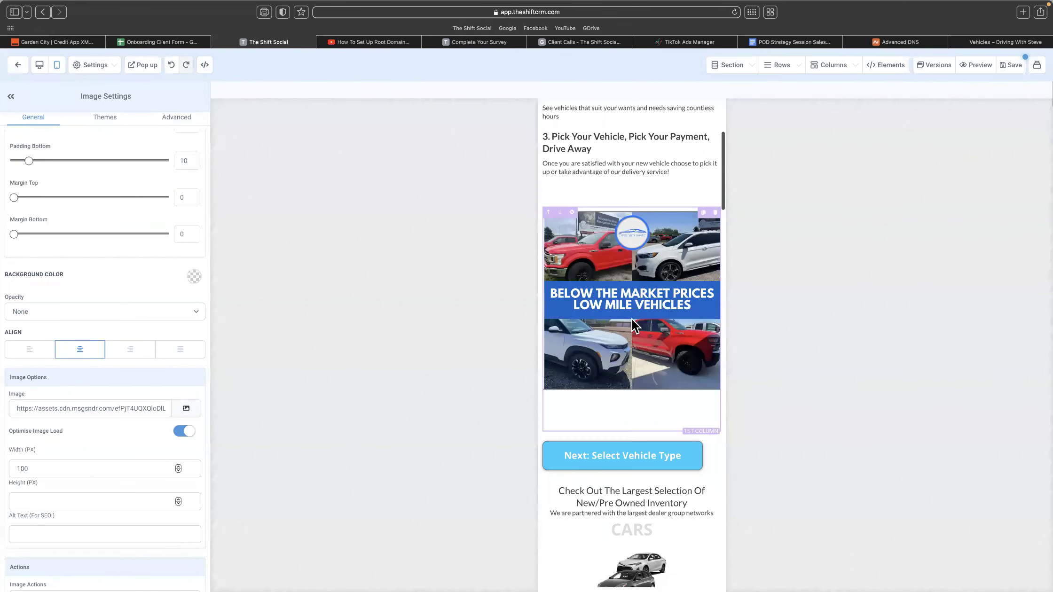
pyautogui.scroll(-1, 673, 462)
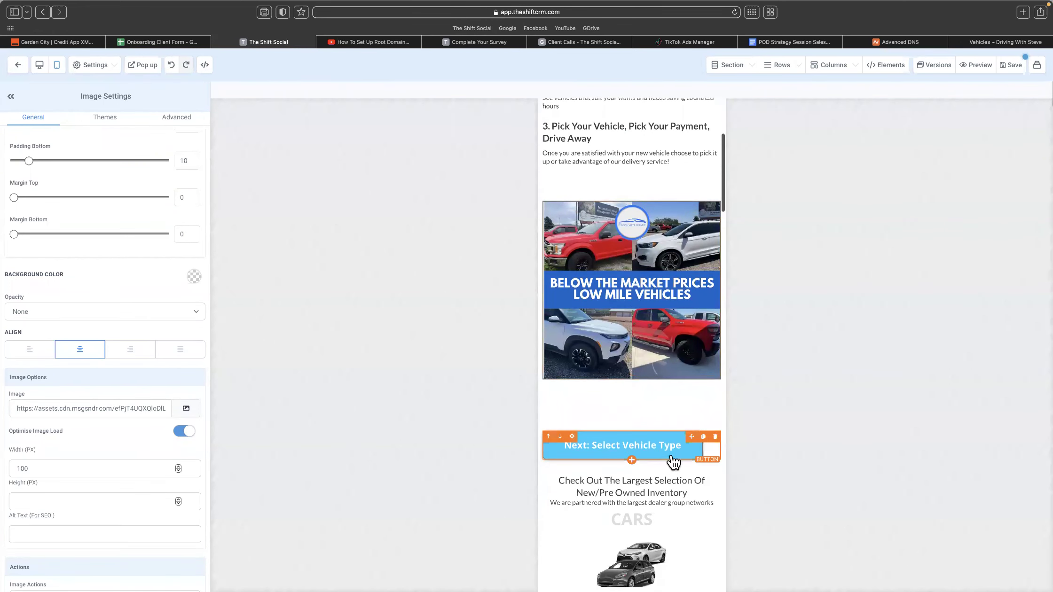
pyautogui.click(545, 414)
pyautogui.moveTo(703, 439)
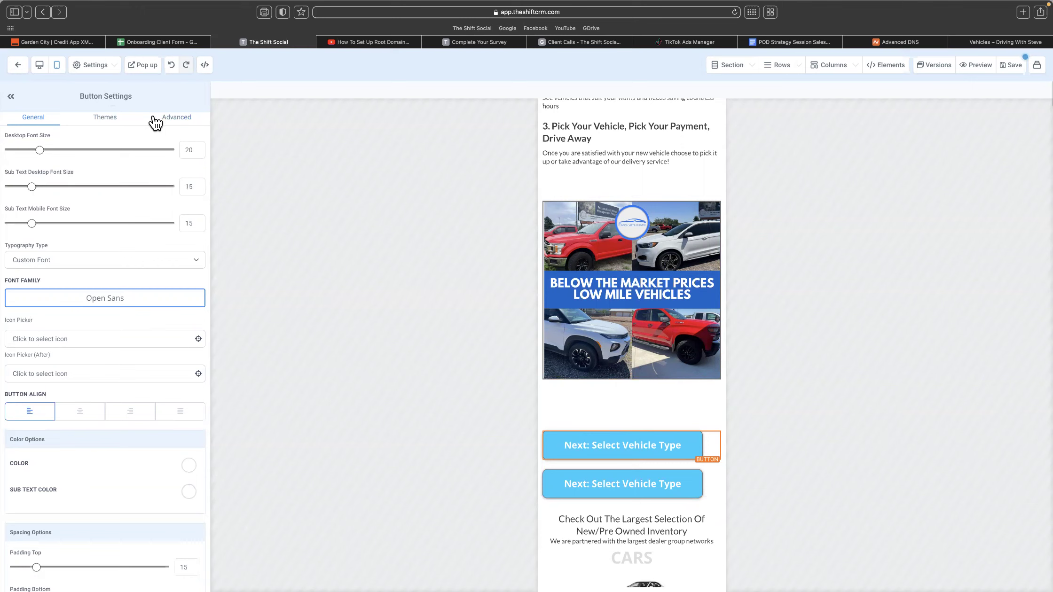
pyautogui.click(175, 118)
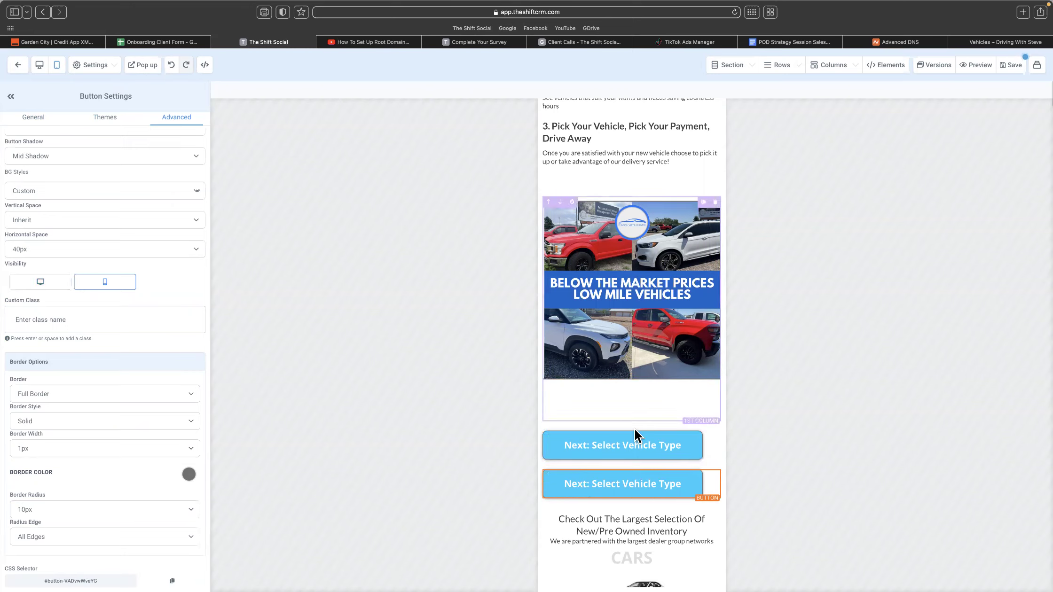
pyautogui.click(717, 444)
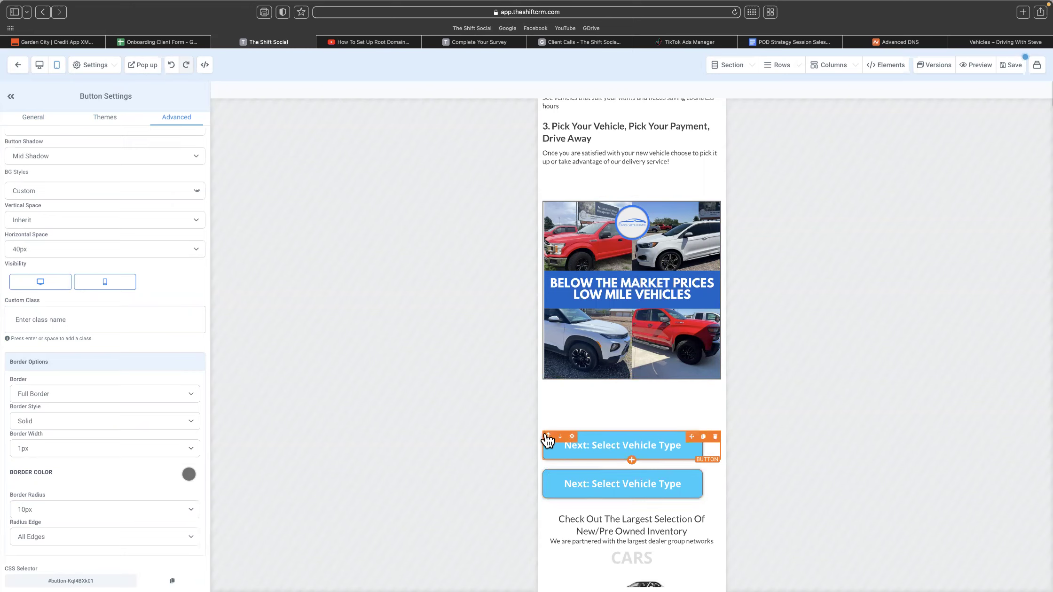
pyautogui.moveTo(689, 430); pyautogui.dragTo(695, 188)
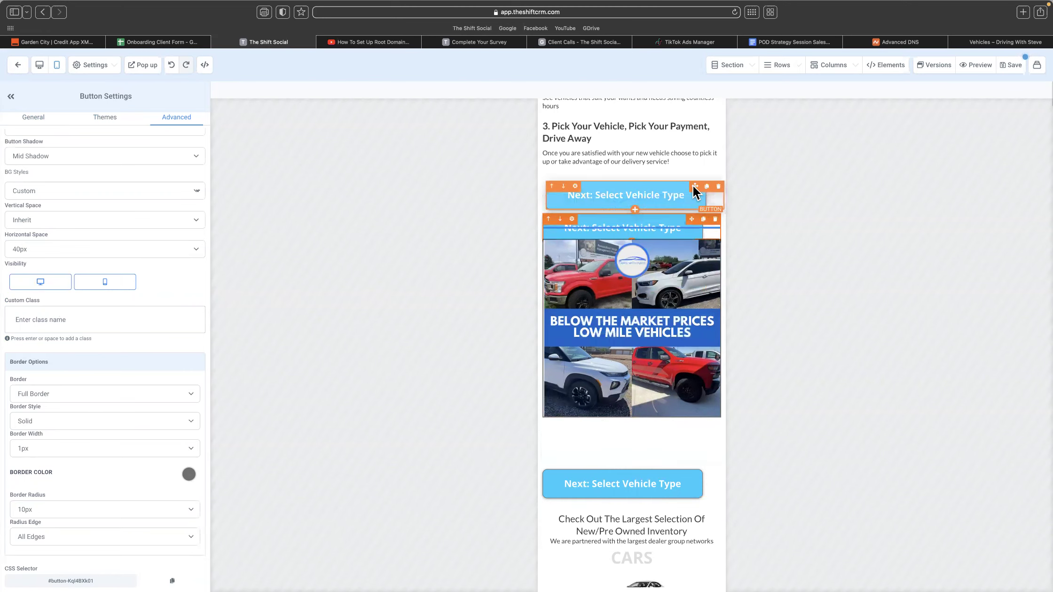
# - Make the "Next: Select Vehicle Type" button below the vehicle image visible on desktop only
pyautogui.click(91, 288)
pyautogui.click(91, 287)
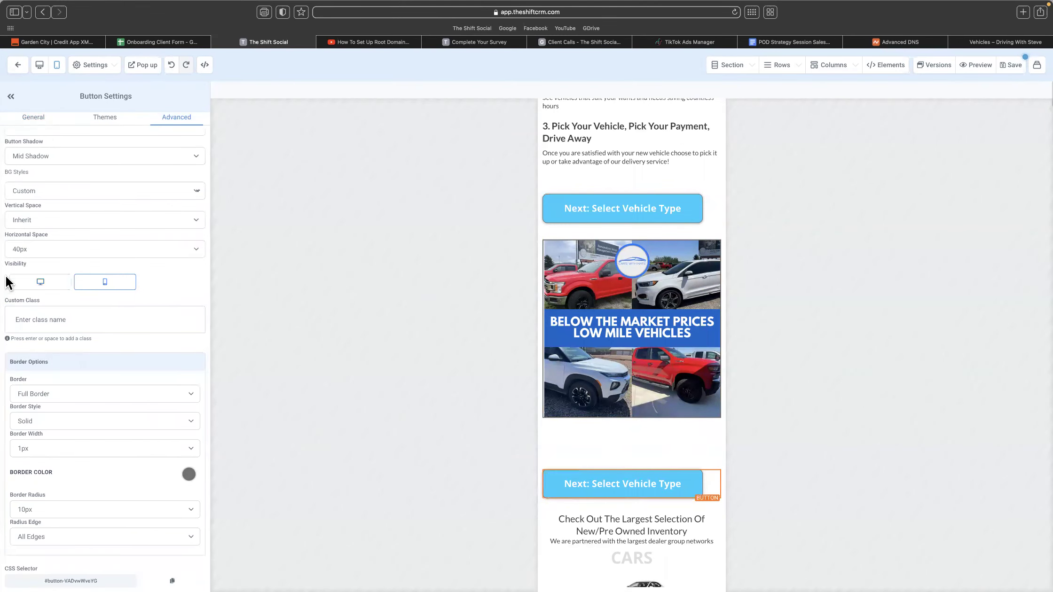
pyautogui.click(53, 284)
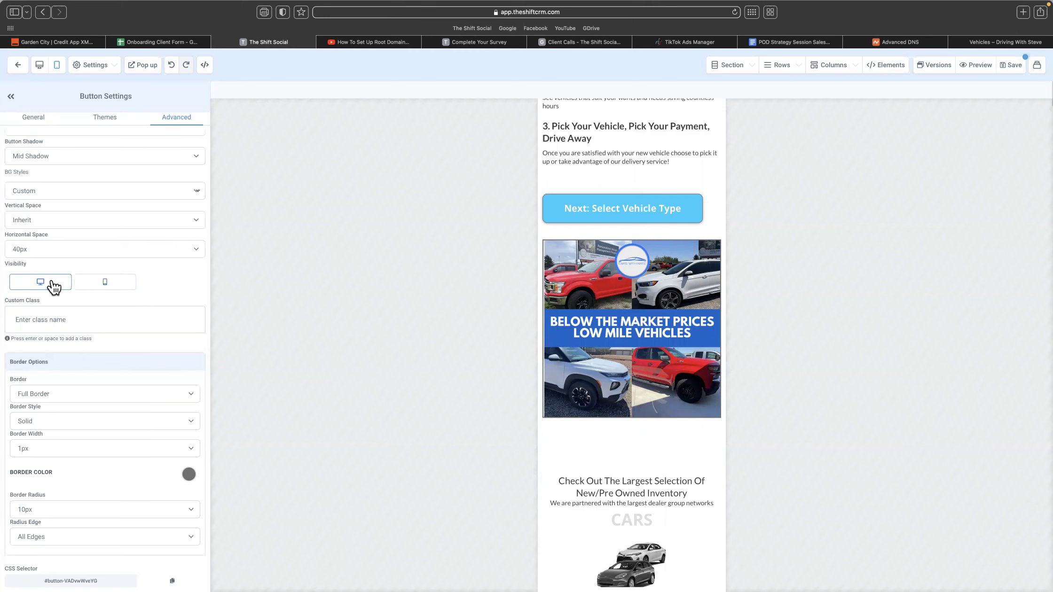
# - Hide the "Next: Select Vehicle Type" button above the vehicle image in the desktop layout, keeping it visible on mobile
pyautogui.click(39, 65)
pyautogui.click(470, 235)
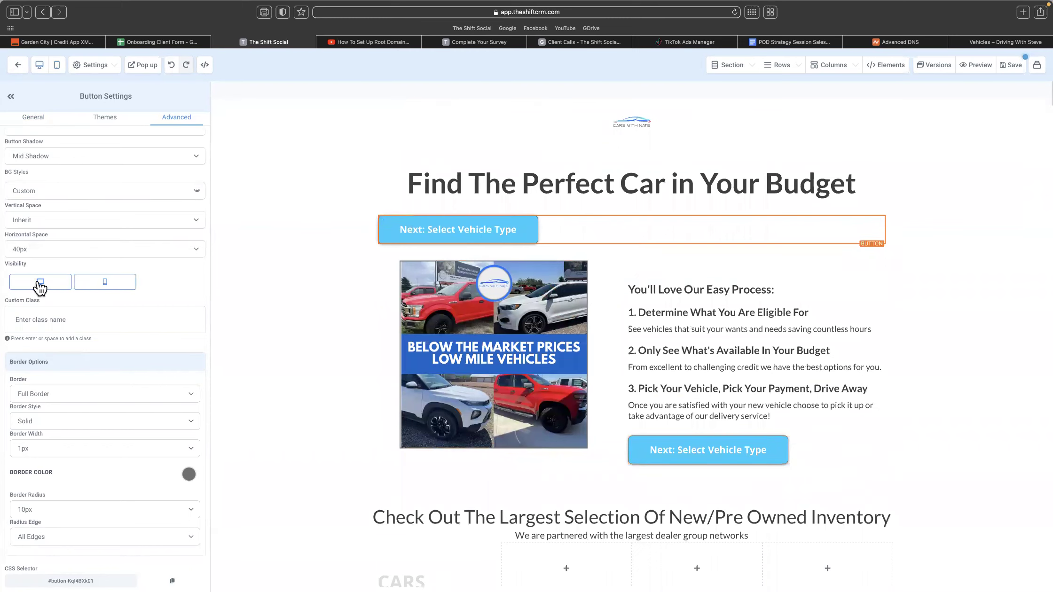
pyautogui.click(40, 283)
# - Set the background of the "Next: Select Vehicle Type" button under the 5-star rating headline to light blue in the desktop layout
pyautogui.scroll(-10, 759, 299)
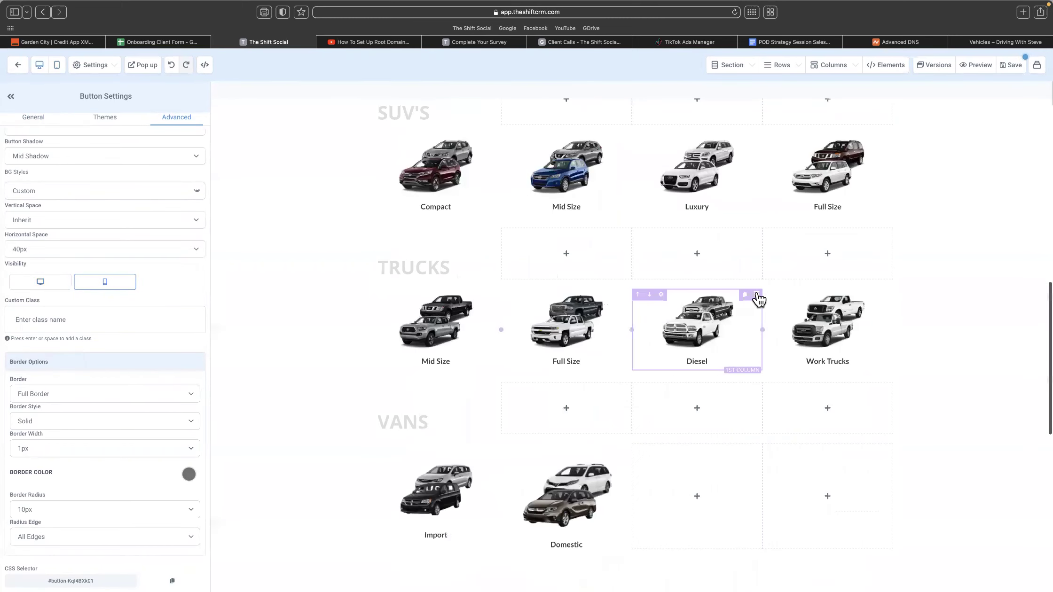
pyautogui.scroll(-10, 752, 297)
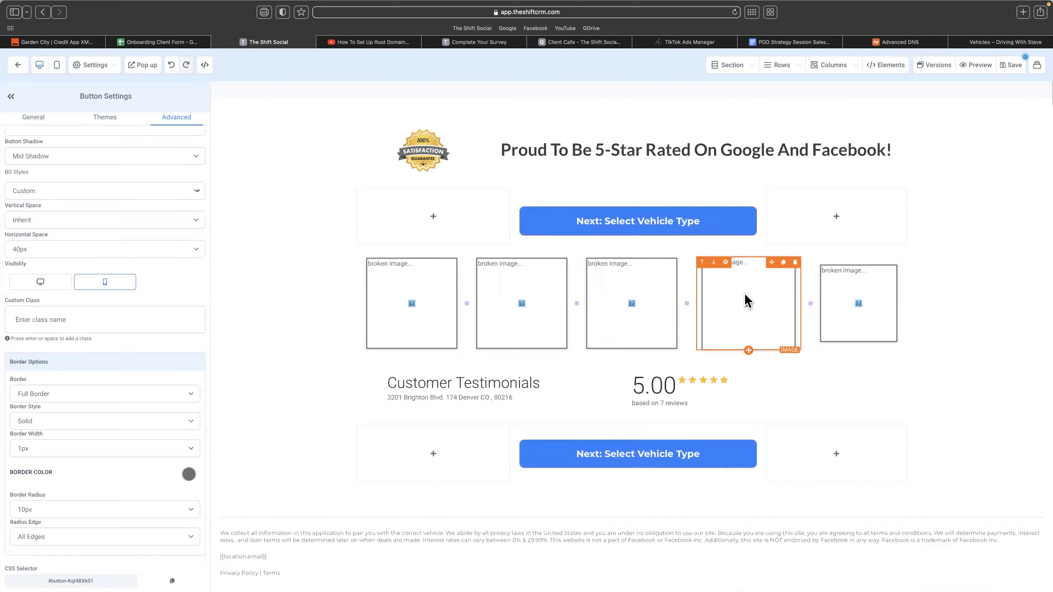
pyautogui.scroll(-1, 720, 390)
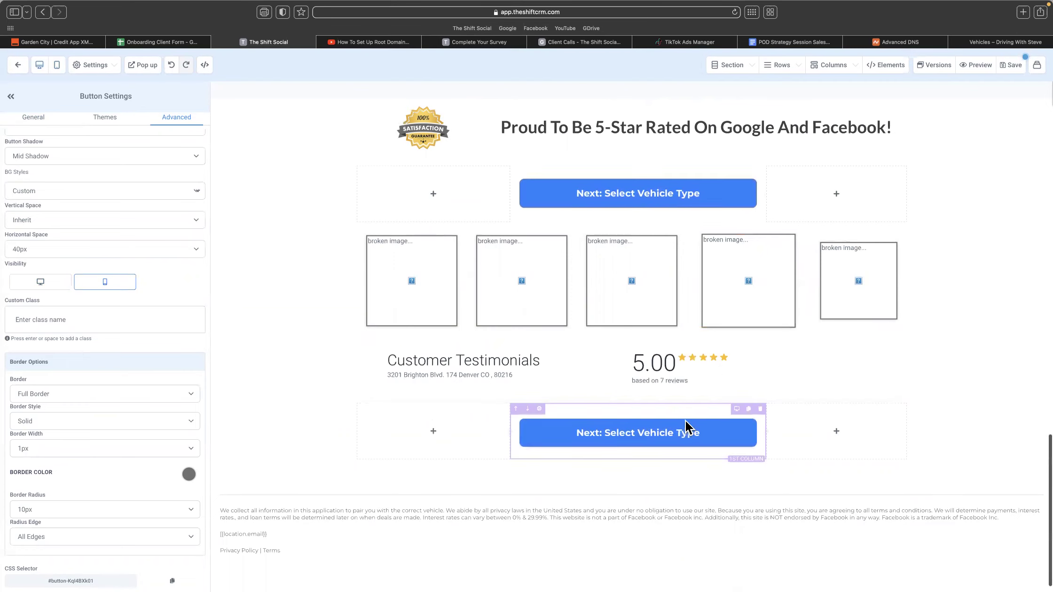
pyautogui.scroll(15, 686, 426)
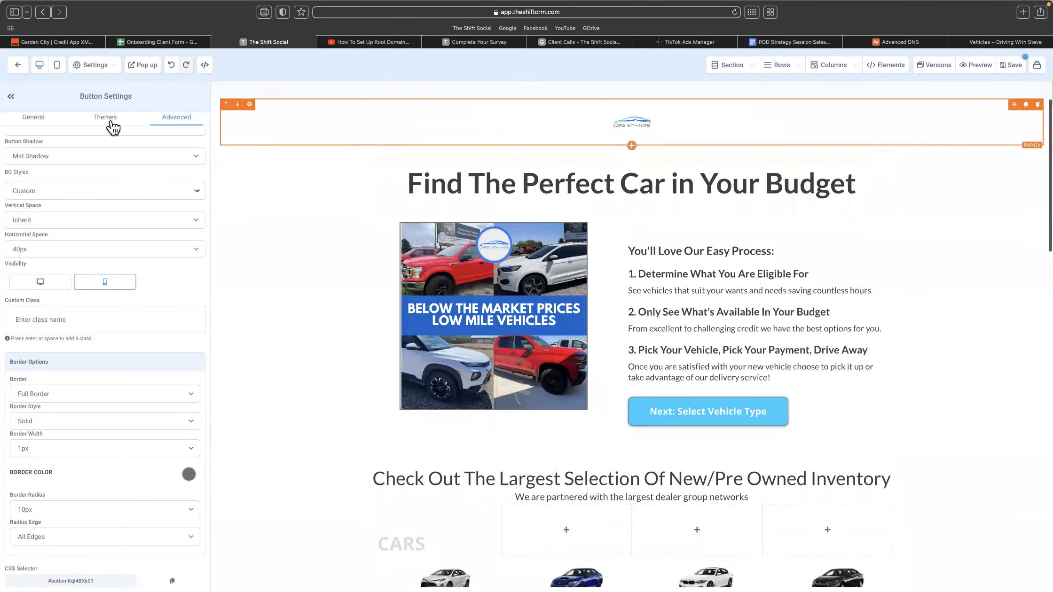
pyautogui.scroll(-20, 622, 385)
pyautogui.click(615, 388)
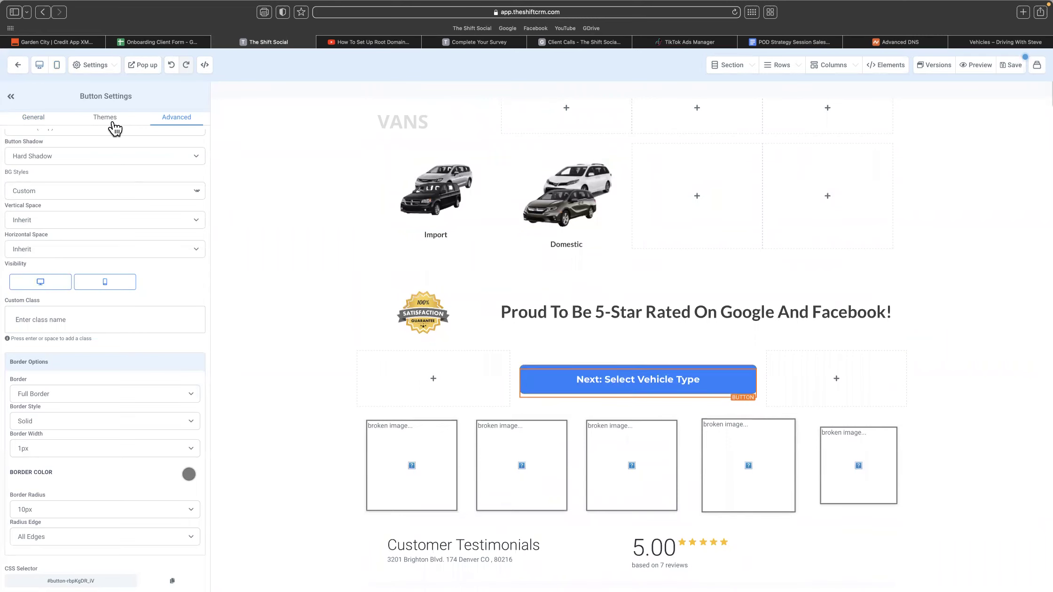
pyautogui.click(90, 123)
pyautogui.click(36, 118)
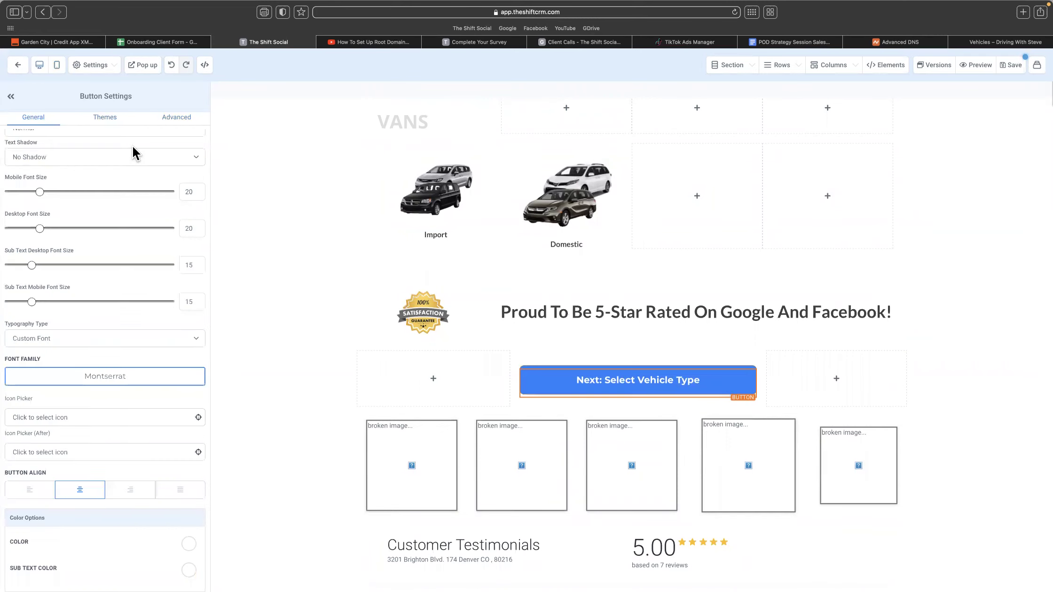
pyautogui.scroll(-5, 133, 146)
pyautogui.scroll(15, 132, 216)
pyautogui.click(192, 218)
pyautogui.click(194, 184)
pyautogui.click(194, 185)
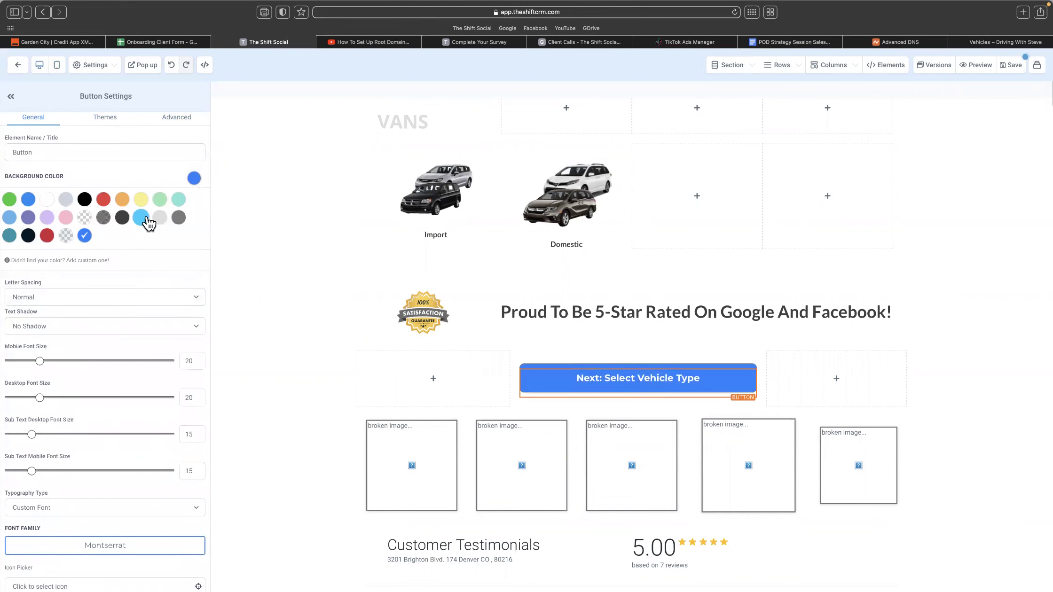
pyautogui.click(144, 218)
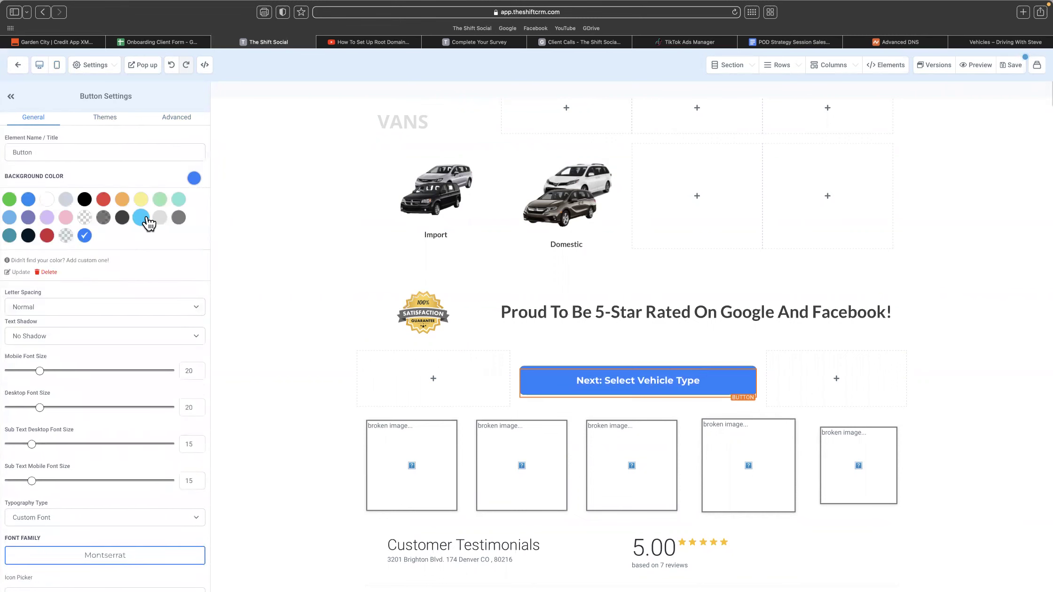
# - Change the effect of the button under the 5-star rating headline to Glow (loop)
pyautogui.click(187, 116)
pyautogui.click(83, 213)
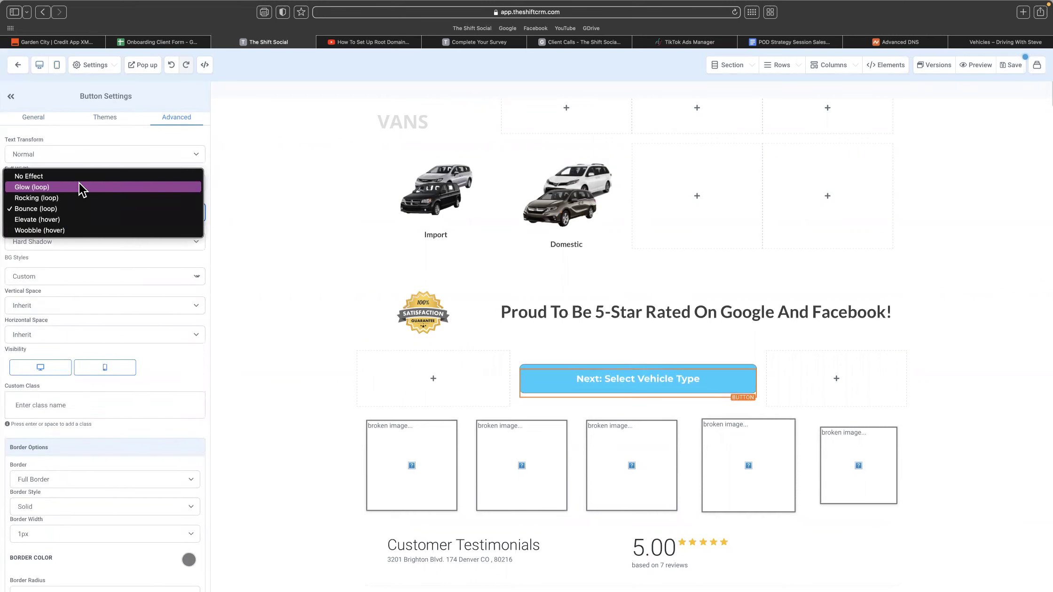
pyautogui.click(79, 187)
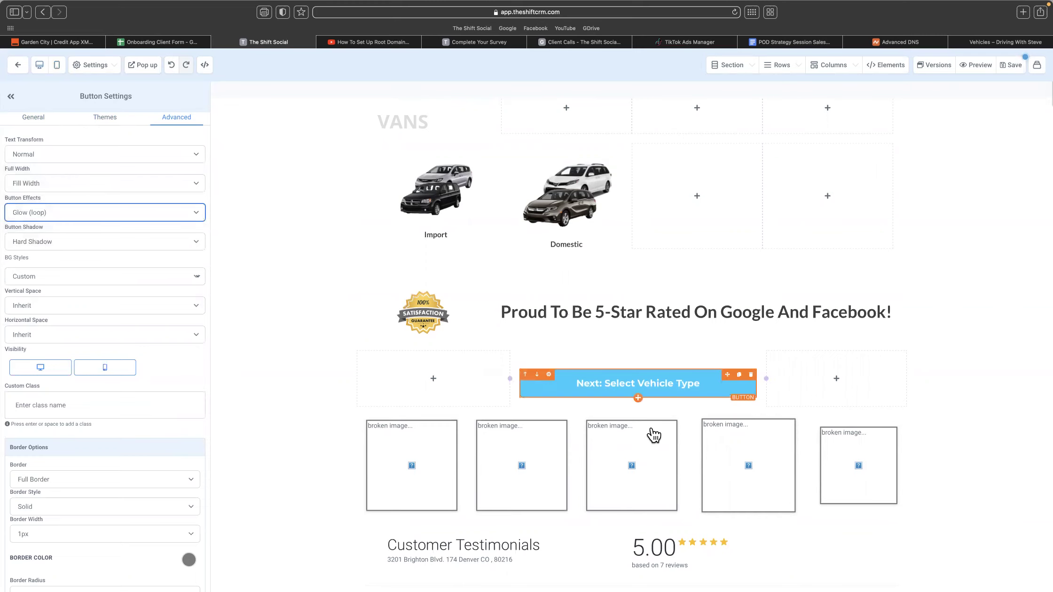
# - Set the background of the "Next: Select Vehicle Type" button below the customer testimonials to light blue
pyautogui.scroll(-4, 653, 434)
pyautogui.click(630, 436)
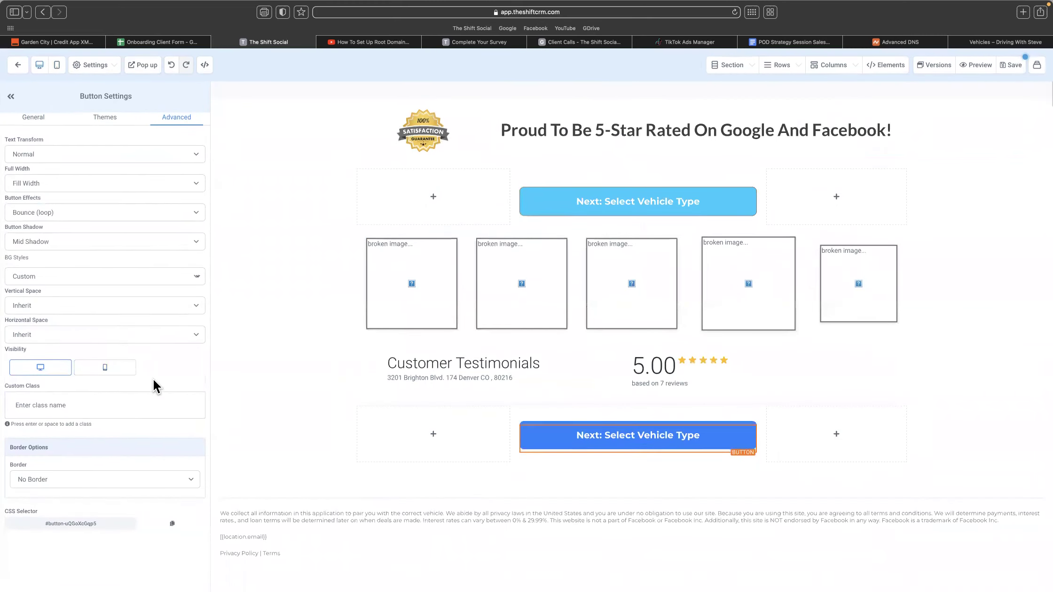
pyautogui.click(112, 117)
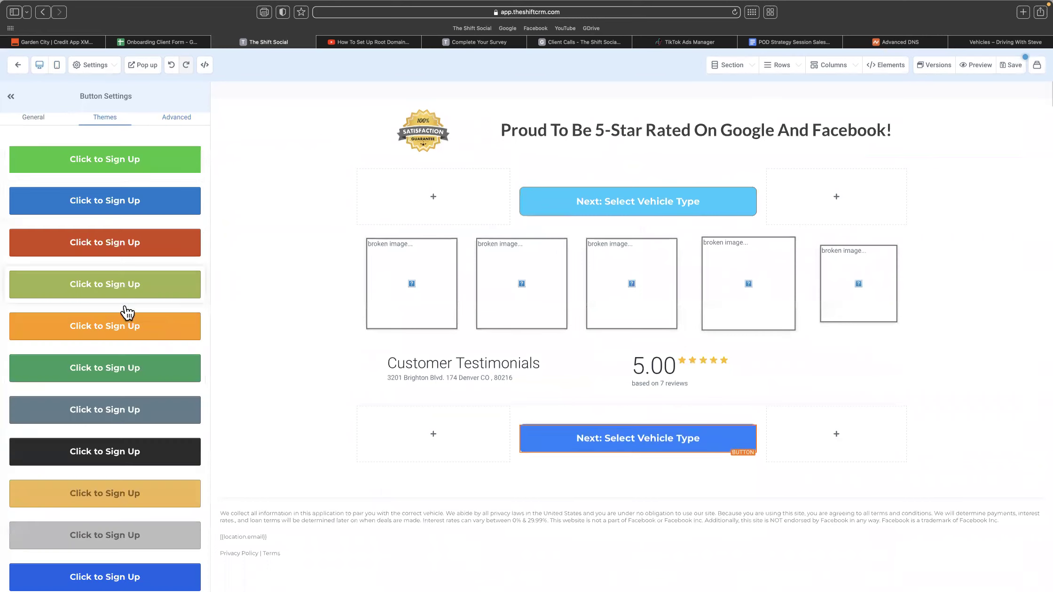
pyautogui.click(33, 119)
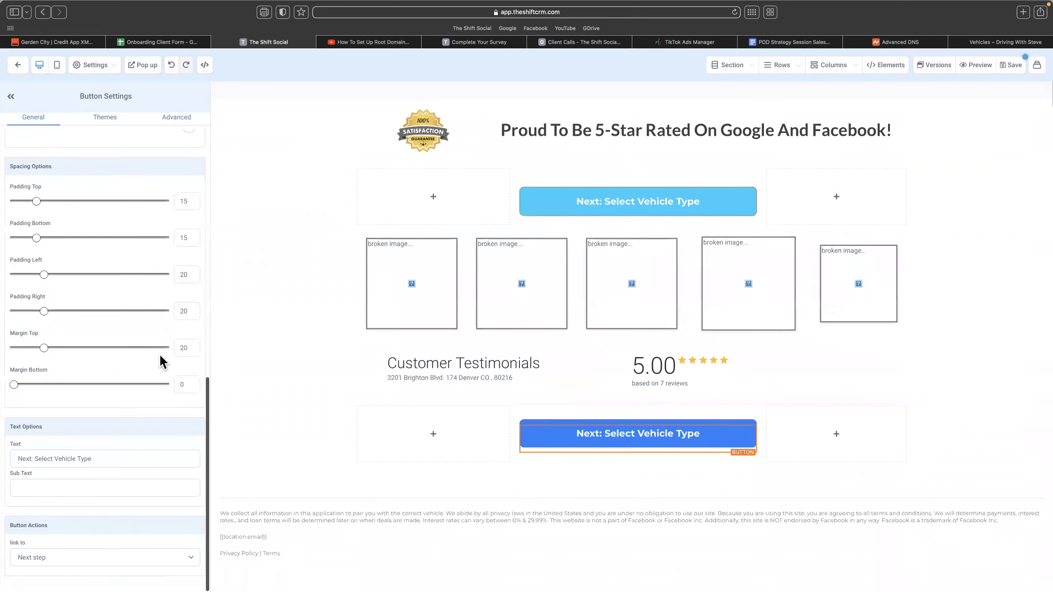
pyautogui.scroll(10, 174, 315)
pyautogui.click(194, 178)
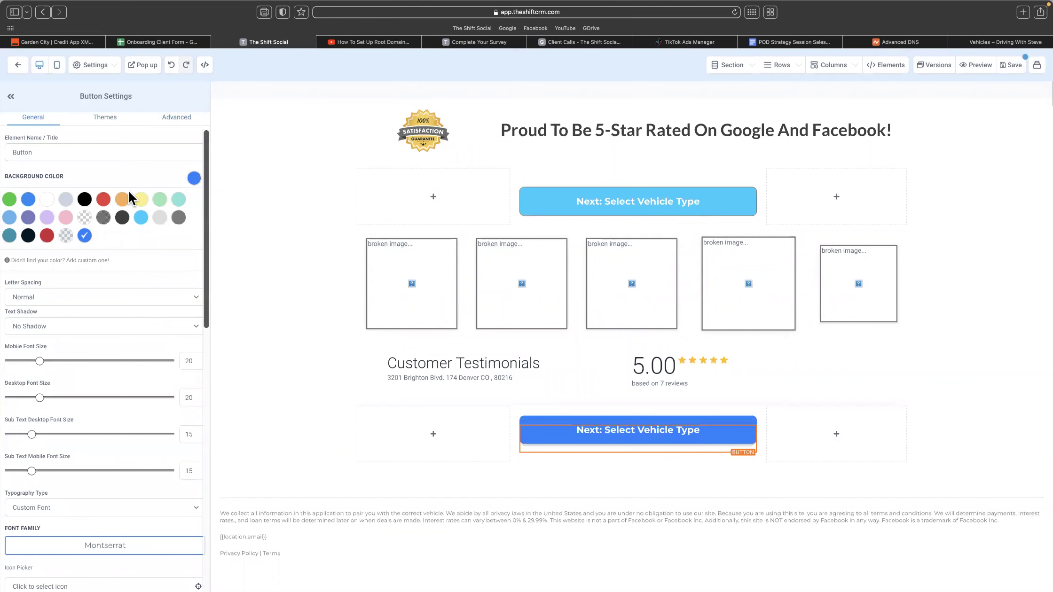
pyautogui.click(141, 217)
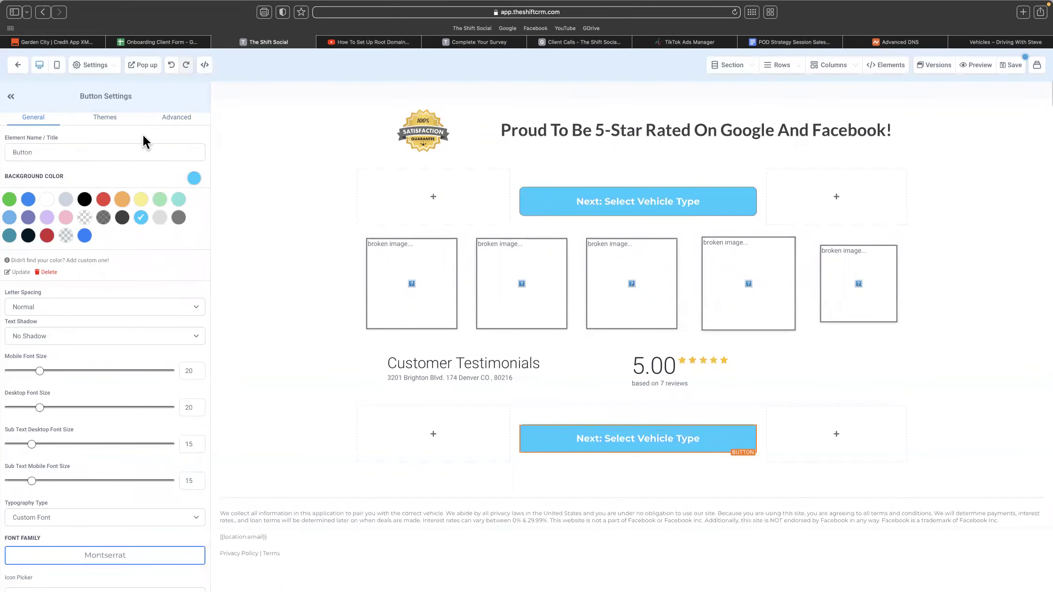
pyautogui.click(173, 121)
pyautogui.click(117, 118)
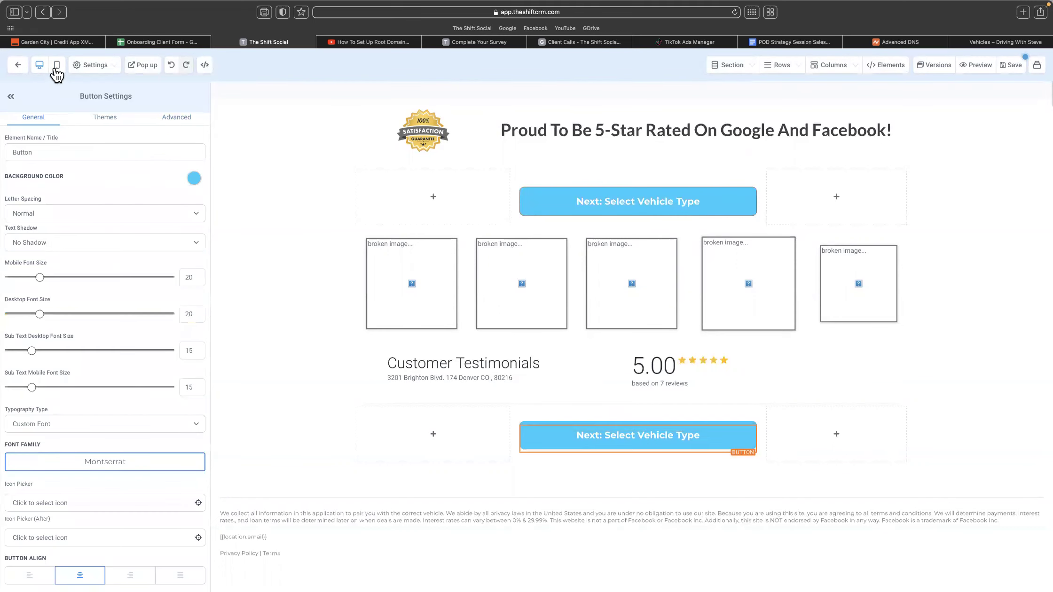
# - In the mobile layout, change the text of the "Let's Find Your Vehicle" button to "Next: Select Vehicle Type"
pyautogui.click(57, 65)
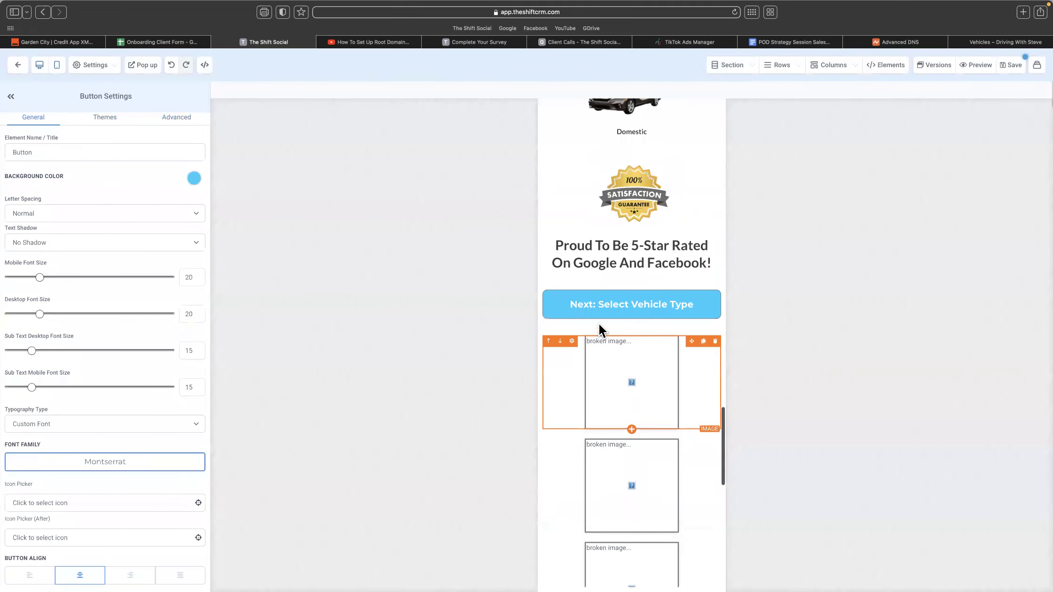
pyautogui.scroll(-5, 588, 341)
pyautogui.click(602, 412)
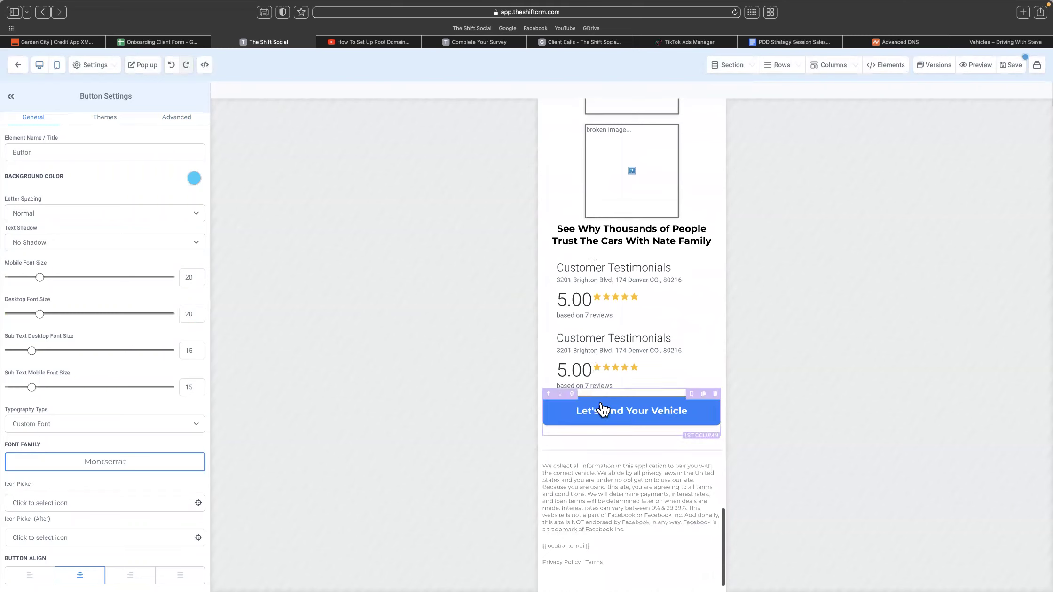
pyautogui.click(193, 179)
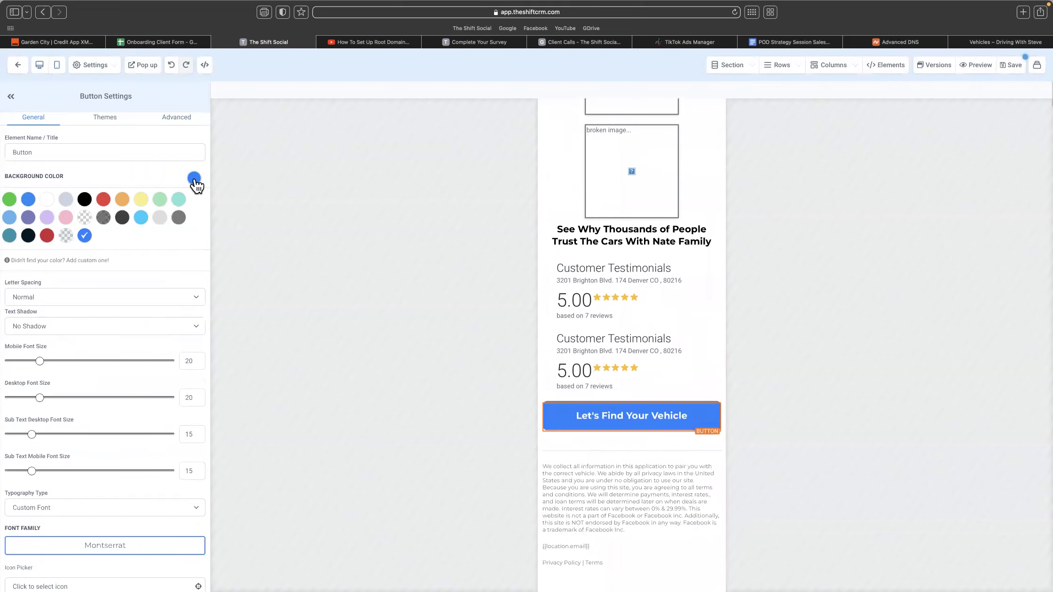
pyautogui.click(104, 463)
pyautogui.scroll(-2, 107, 463)
pyautogui.scroll(-8, 108, 463)
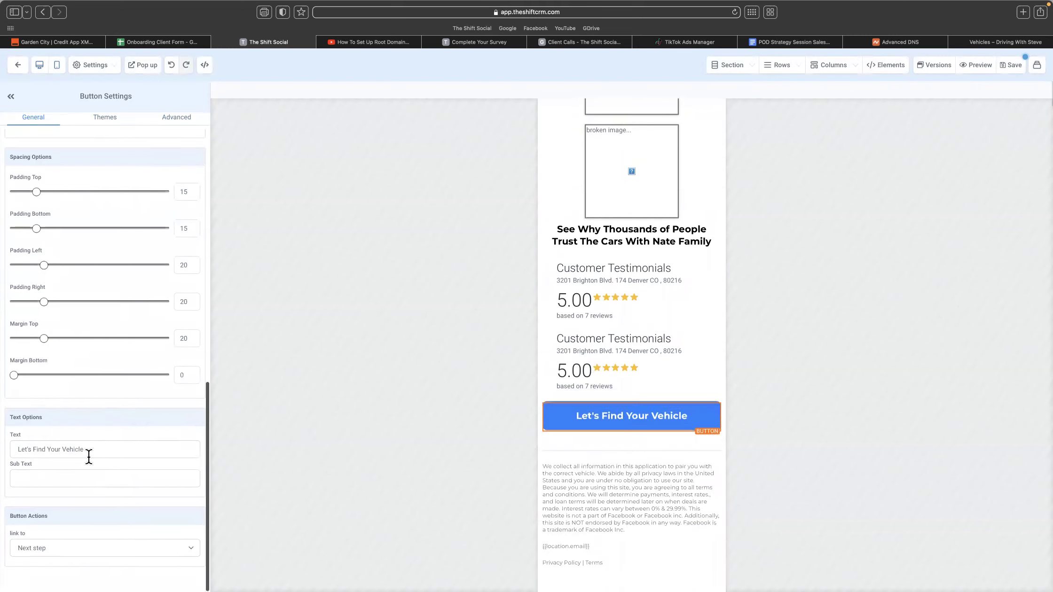
pyautogui.moveTo(85, 460); pyautogui.dragTo(3, 454)
pyautogui.write('Nex')
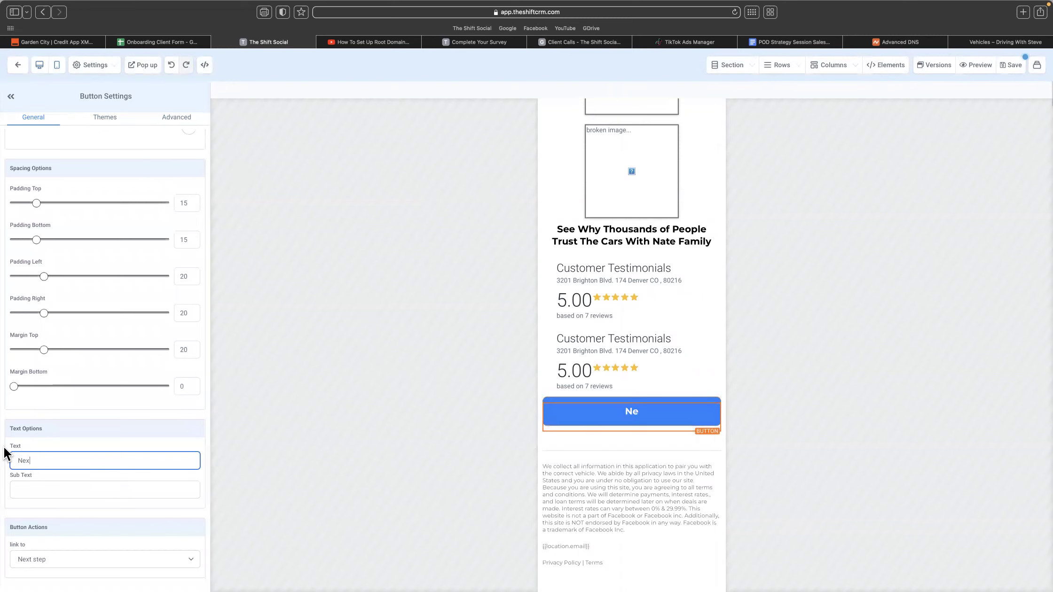
pyautogui.write('t: Select V')
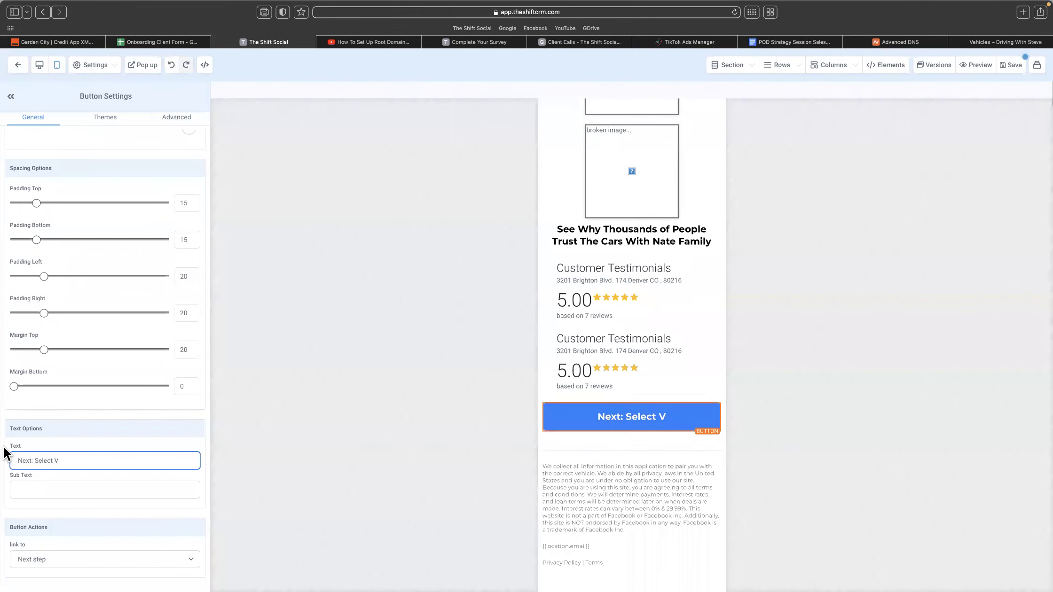
pyautogui.write('ehicle Type')
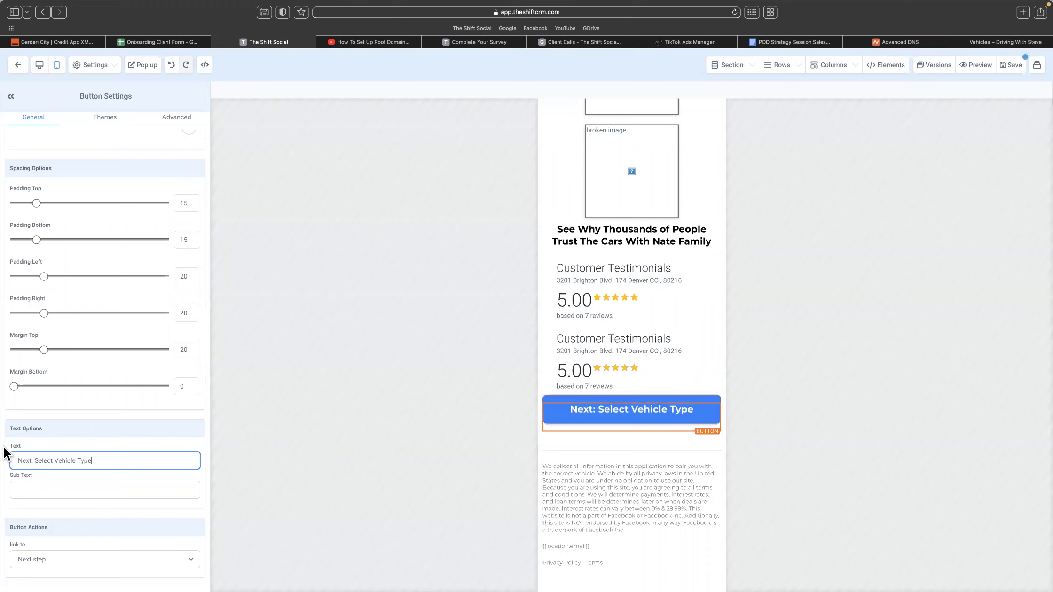
# - Set the background of the mobile button below the customer testimonials to light blue
pyautogui.scroll(10, 110, 325)
pyautogui.click(194, 178)
pyautogui.click(141, 215)
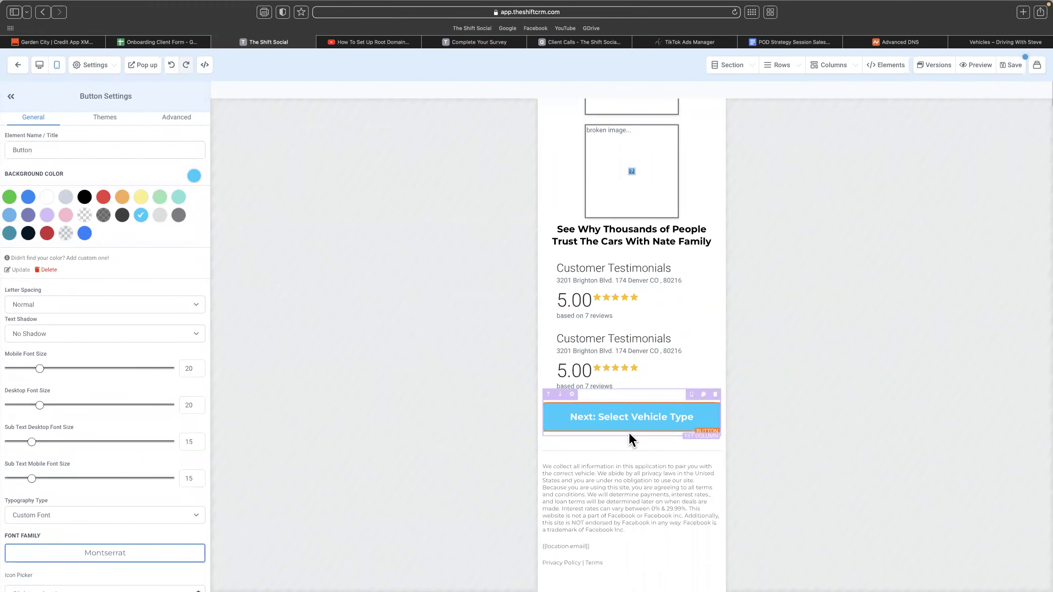
# - Set both the desktop and mobile font sizes of the footer disclaimer paragraph to 8
pyautogui.click(631, 495)
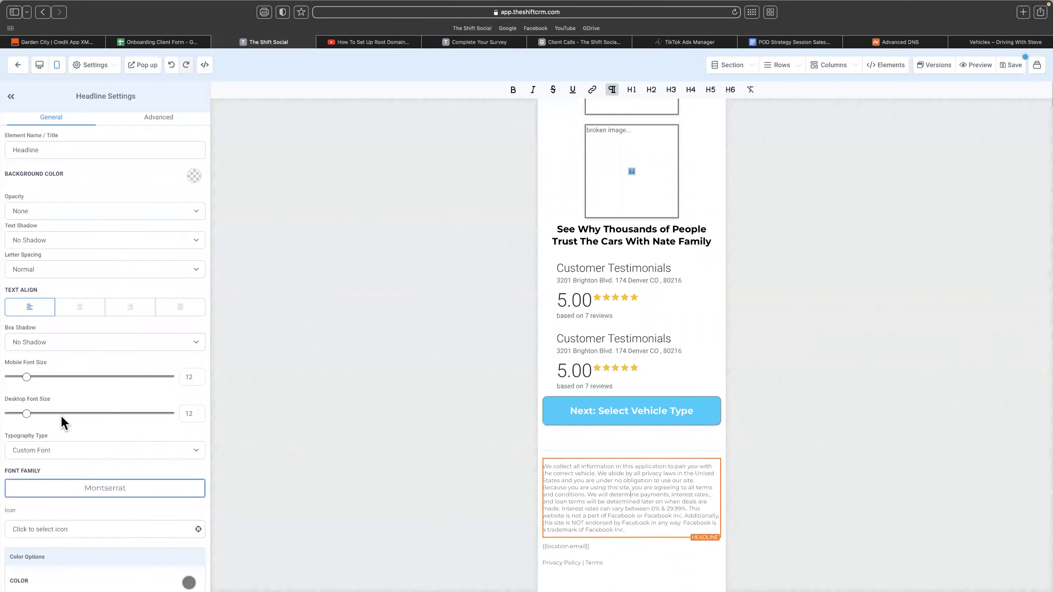
pyautogui.moveTo(26, 377); pyautogui.dragTo(14, 373)
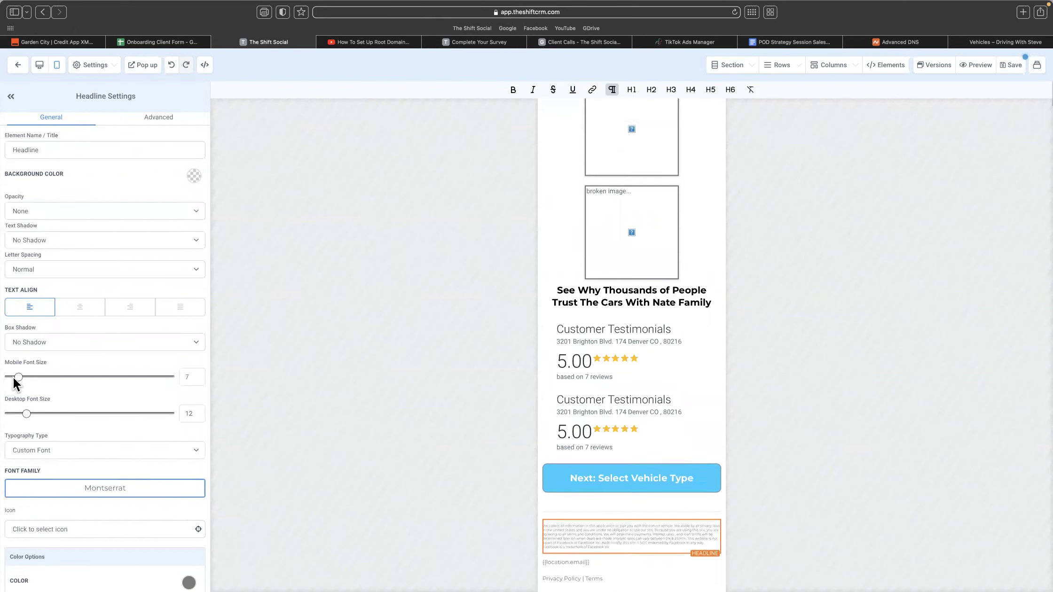
pyautogui.doubleClick(185, 414)
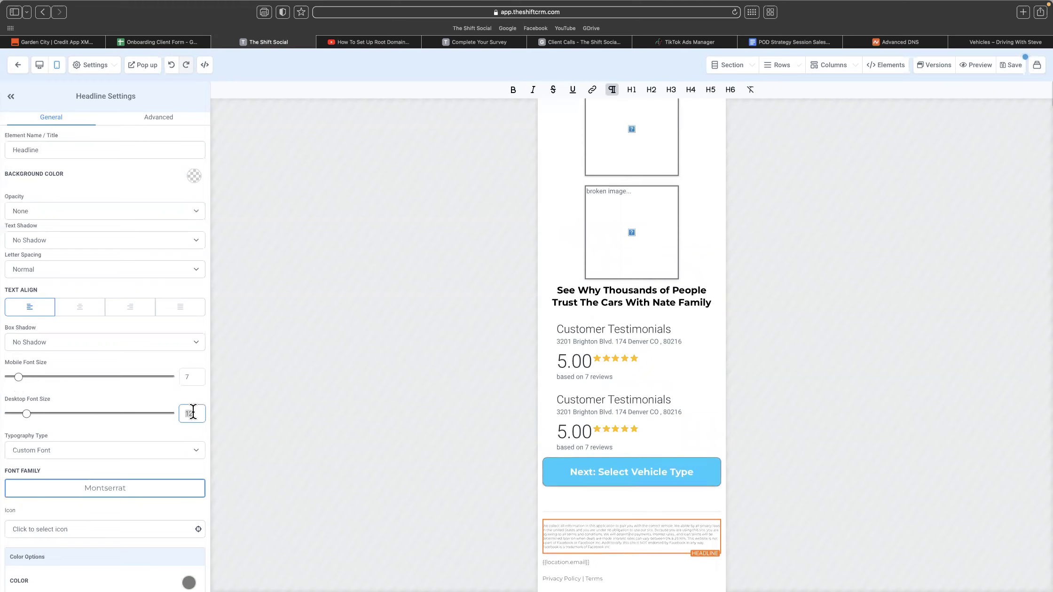
pyautogui.write('8')
pyautogui.doubleClick(188, 376)
pyautogui.write('8')
# - Delete the upper of the two Customer Testimonials review widgets in the mobile layout
pyautogui.click(586, 478)
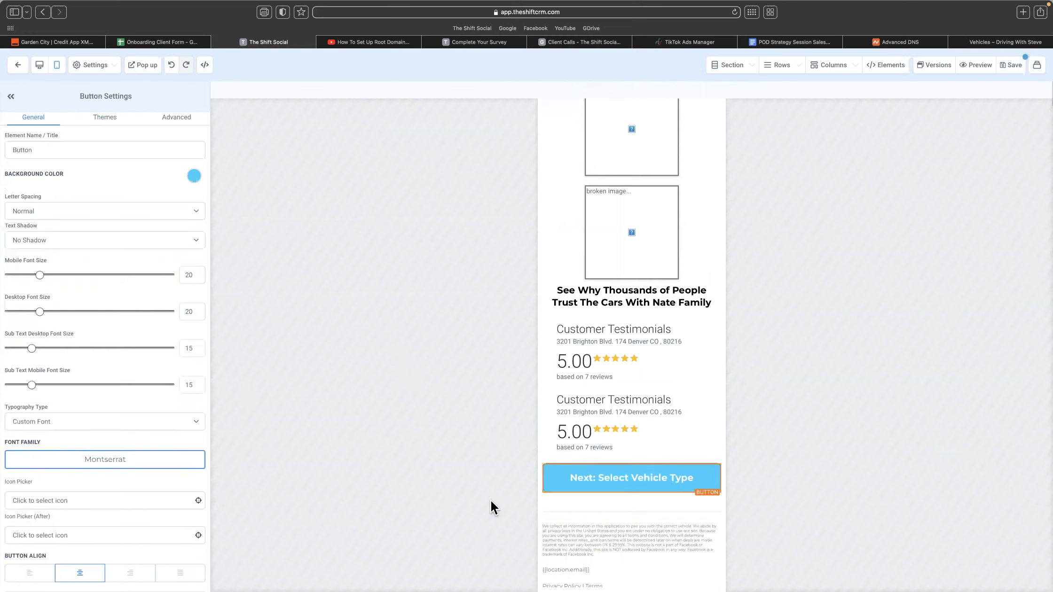
pyautogui.scroll(5, 650, 410)
pyautogui.scroll(-10, 650, 410)
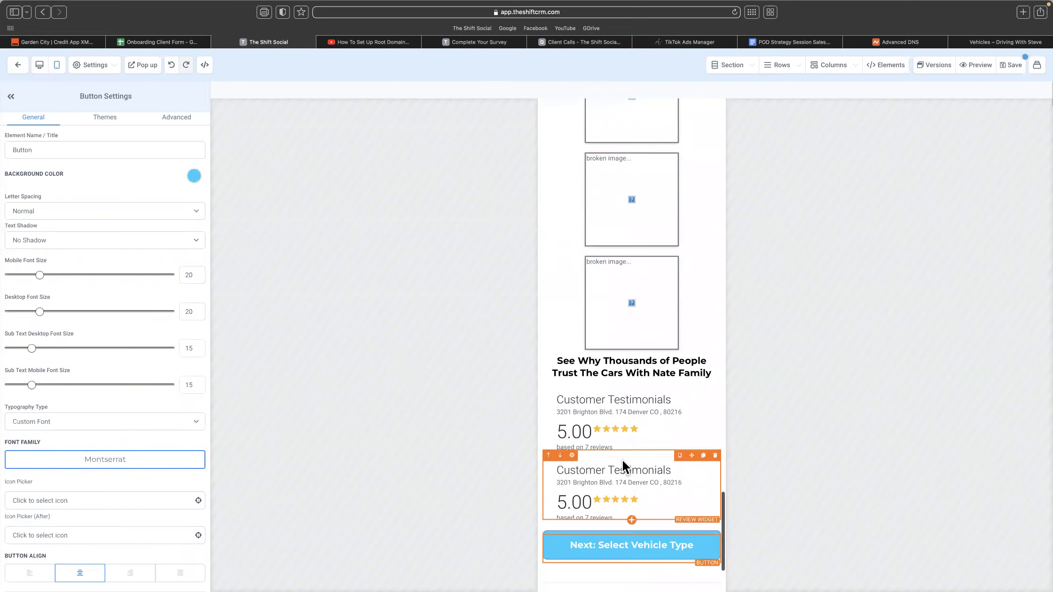
pyautogui.click(715, 385)
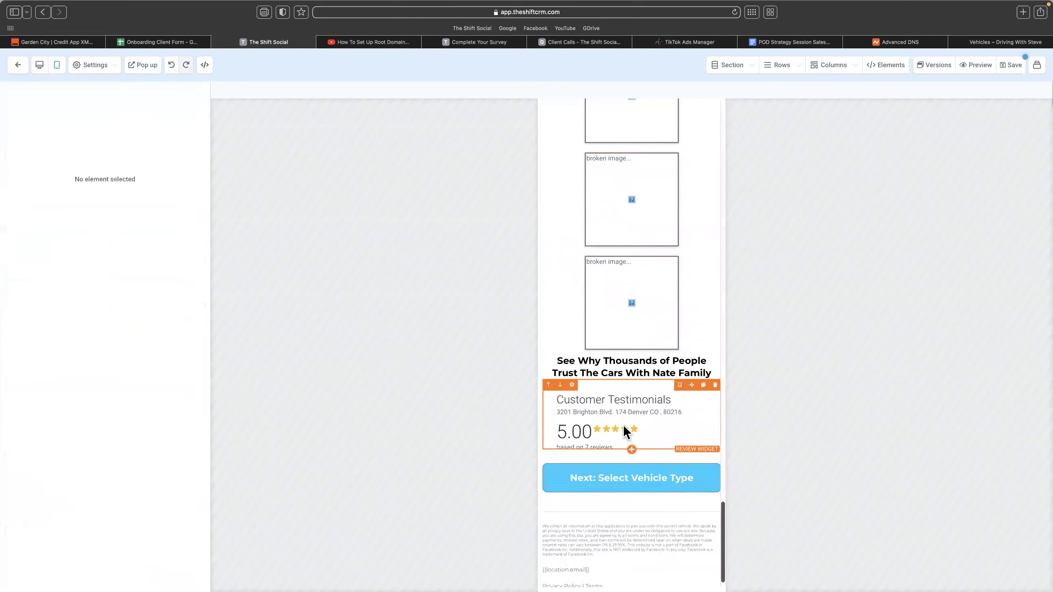
# - Look through the whole mobile layout and check which image actions are offered for the Domestic van image
pyautogui.scroll(15, 622, 420)
pyautogui.scroll(-17, 622, 419)
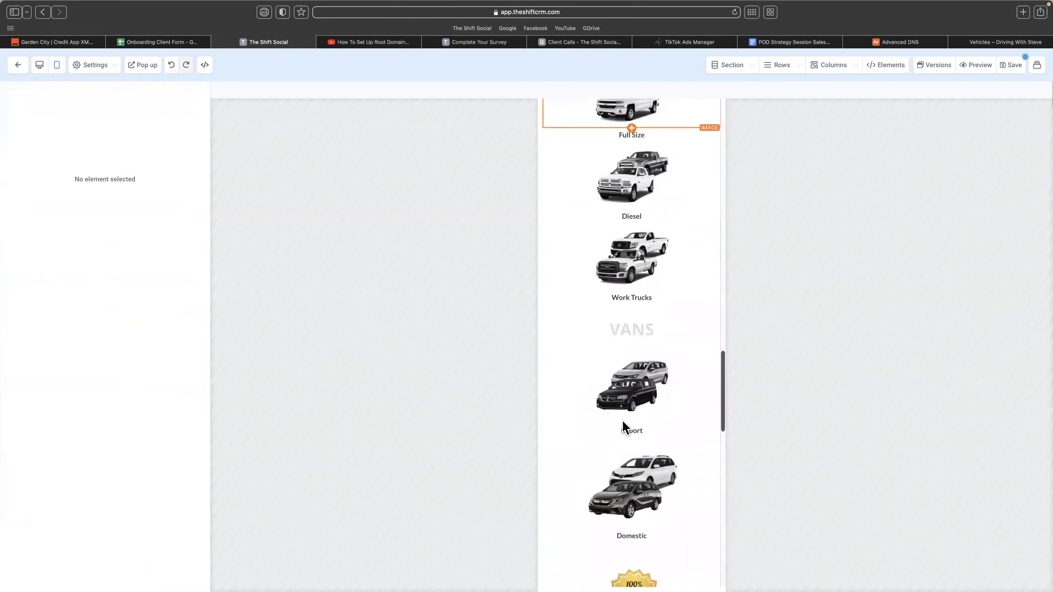
pyautogui.scroll(20, 622, 419)
pyautogui.scroll(20, 623, 420)
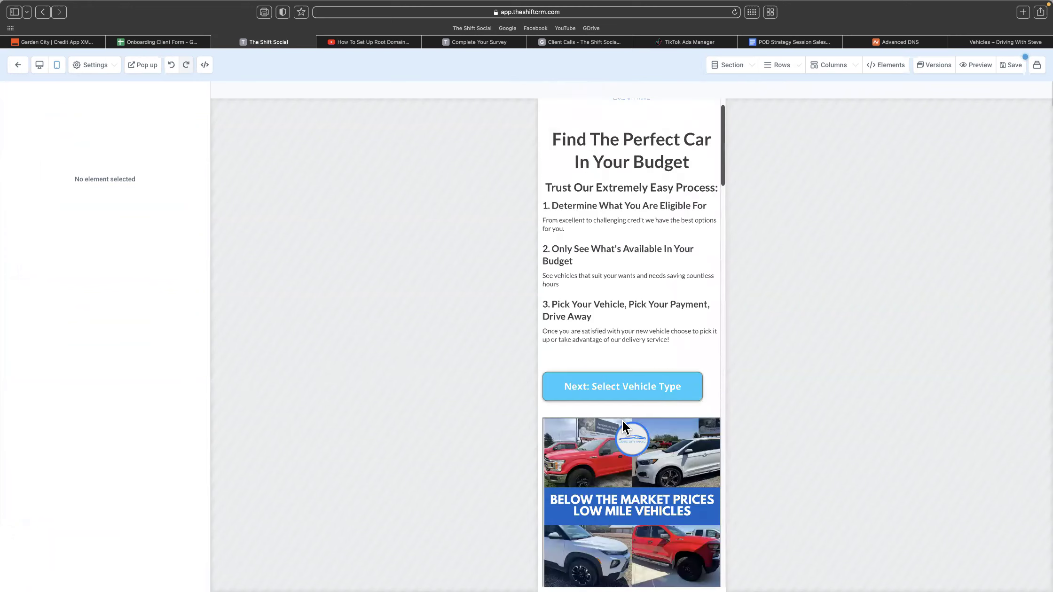
pyautogui.scroll(-20, 622, 419)
pyautogui.scroll(-10, 622, 421)
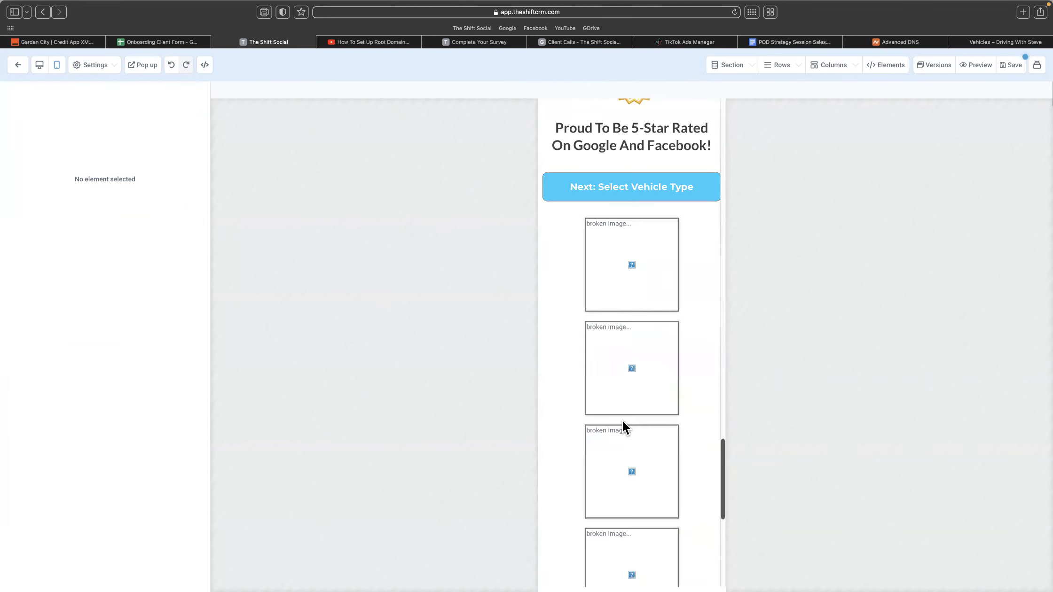
pyautogui.scroll(7, 623, 425)
pyautogui.click(641, 357)
pyautogui.scroll(-5, 94, 466)
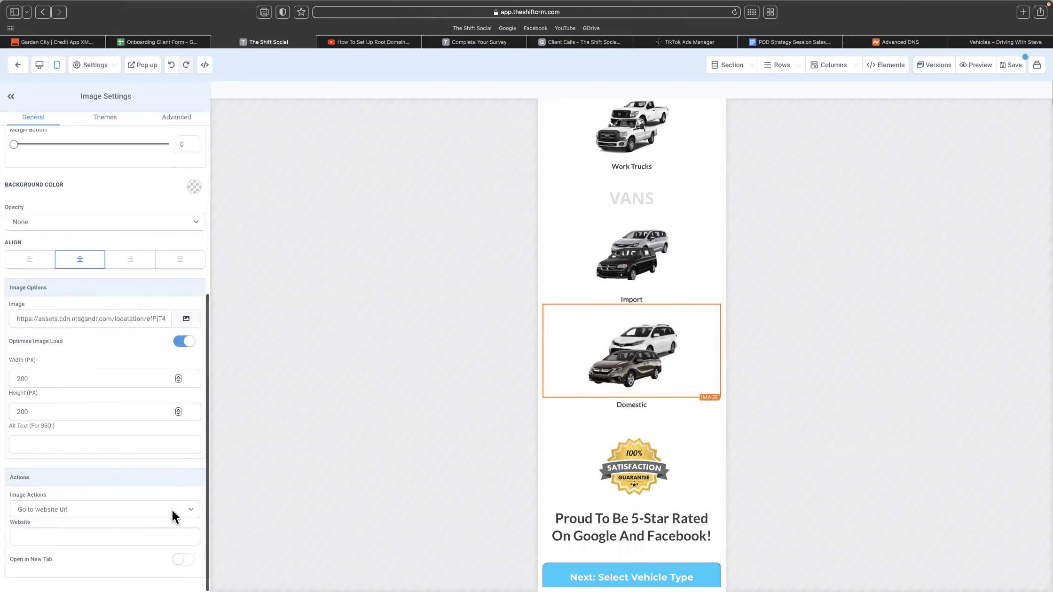
pyautogui.click(186, 507)
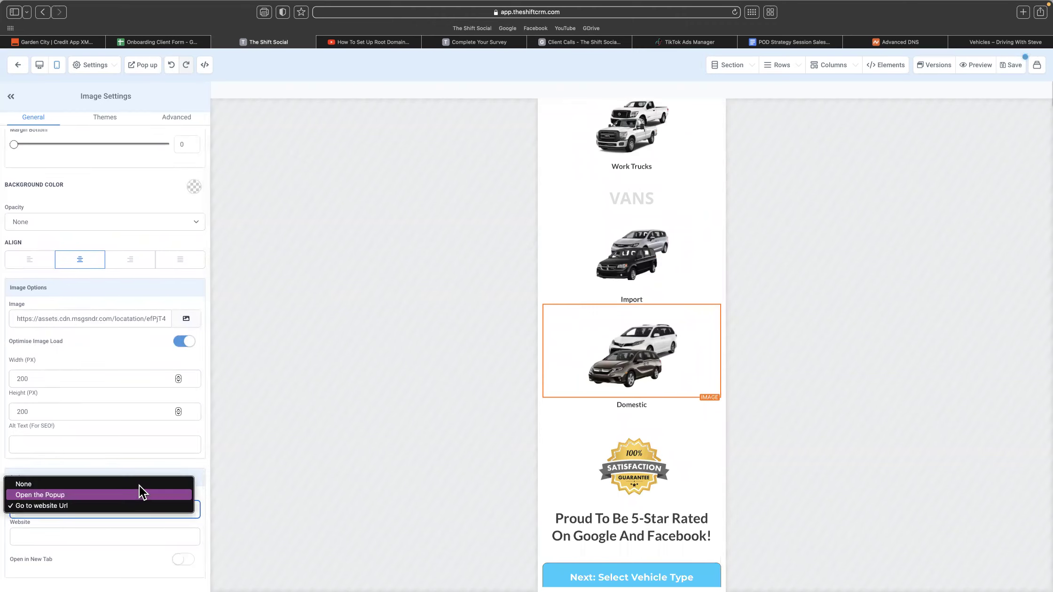
pyautogui.click(173, 470)
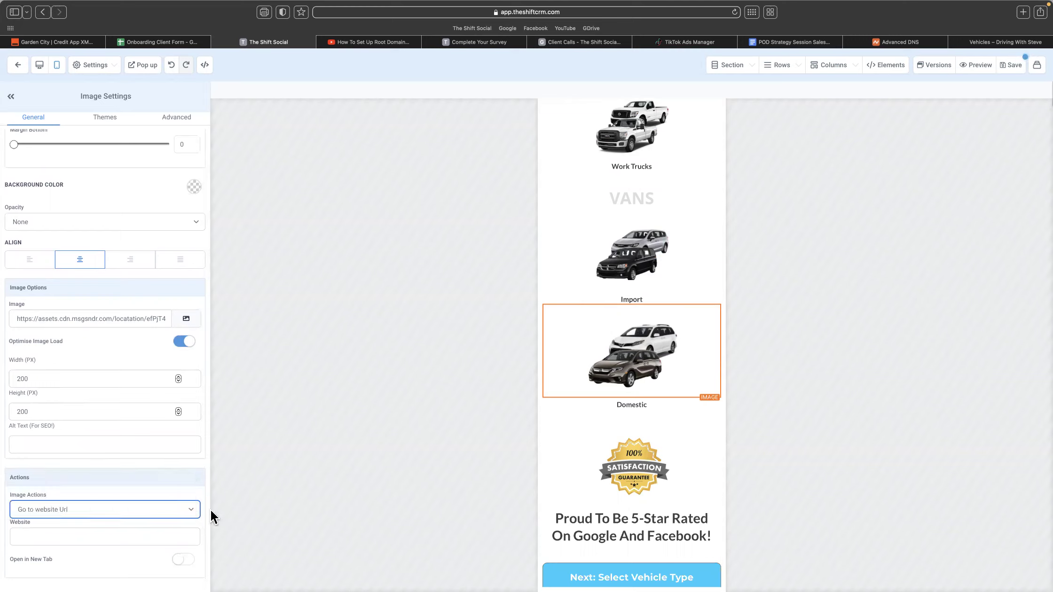
pyautogui.click(166, 508)
pyautogui.click(300, 463)
# - Center-align the "Next: Select Vehicle Type" button above the vehicle collage image in the mobile layout
pyautogui.scroll(15, 659, 368)
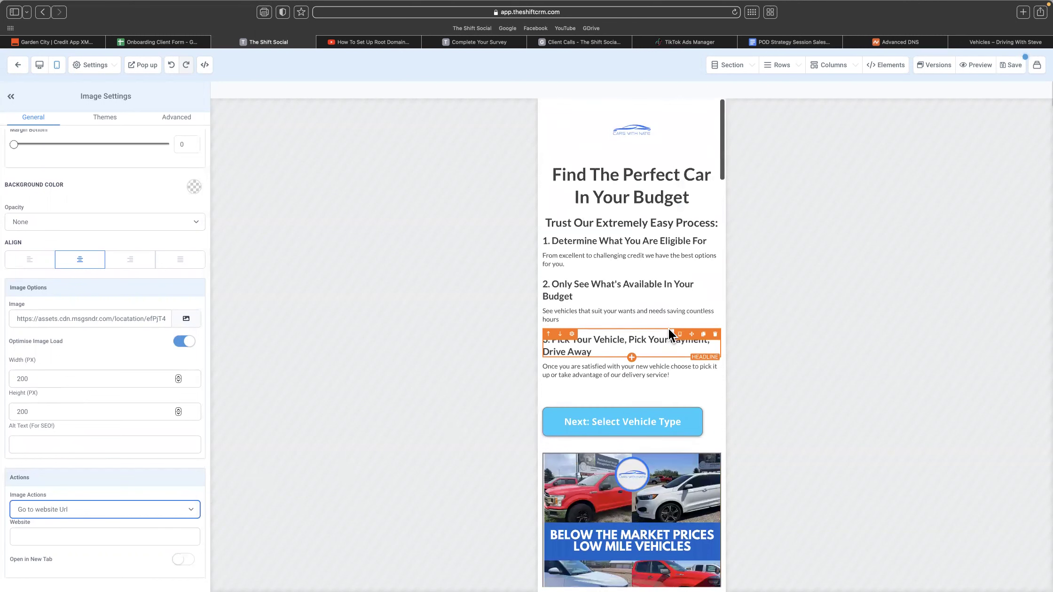
pyautogui.click(643, 424)
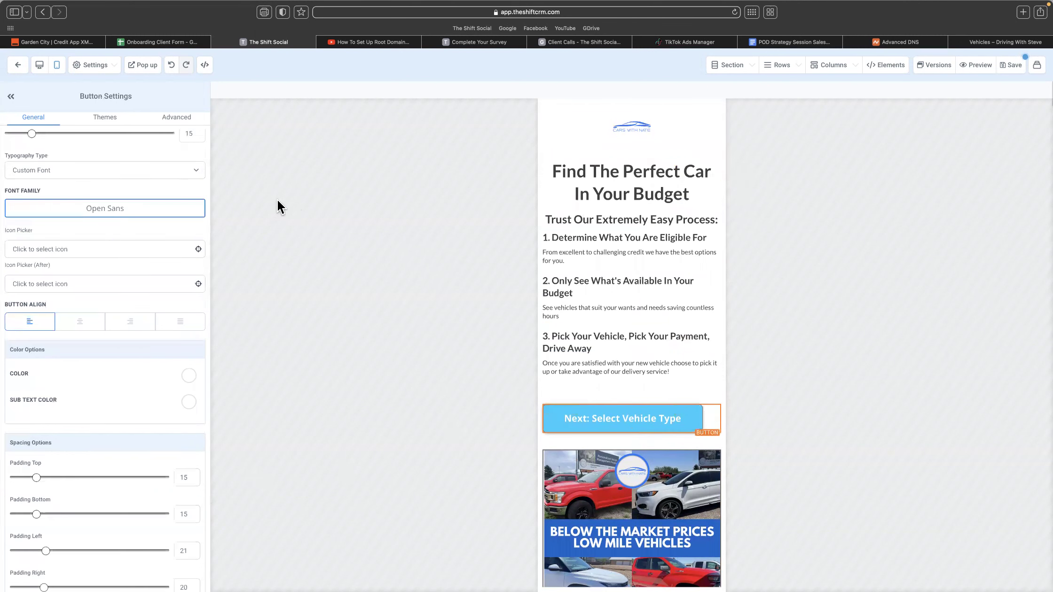
pyautogui.click(167, 117)
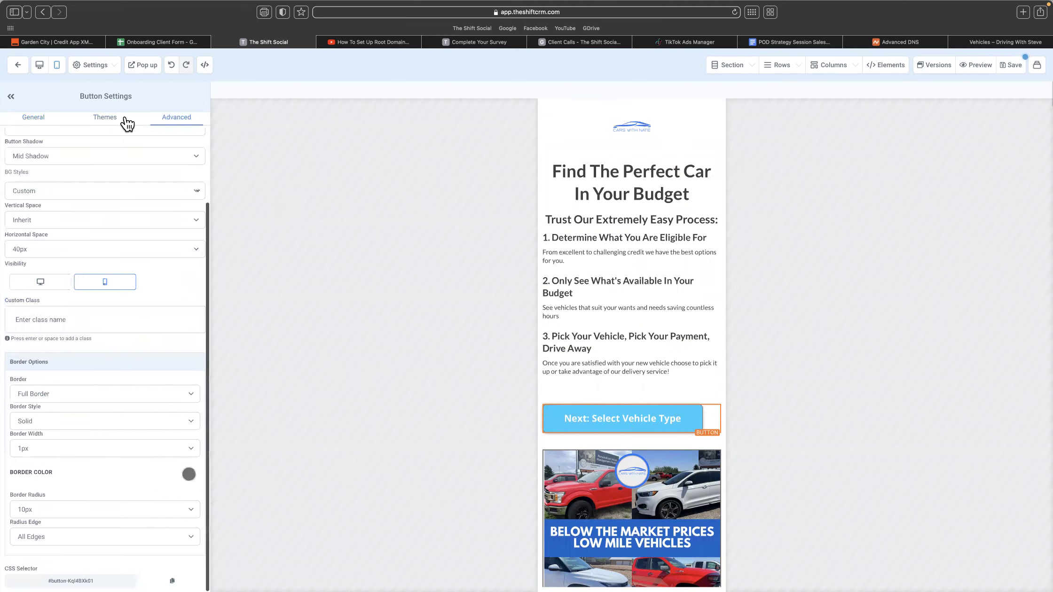
pyautogui.click(48, 123)
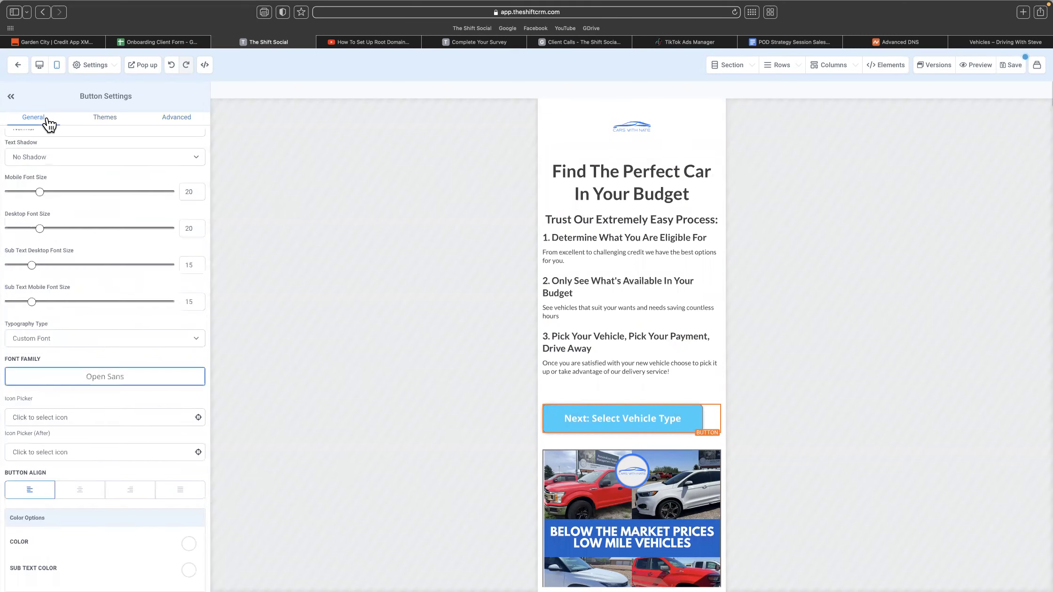
pyautogui.click(85, 493)
# - Check the rest of the mobile layout and save the page, including the global section changes
pyautogui.scroll(-5, 656, 307)
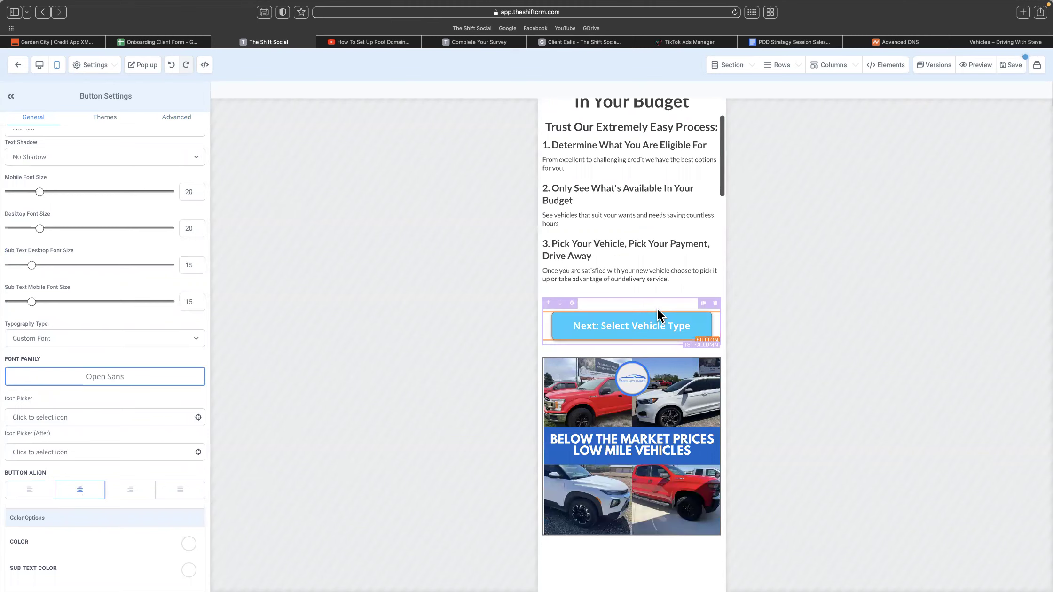
pyautogui.scroll(-5, 656, 308)
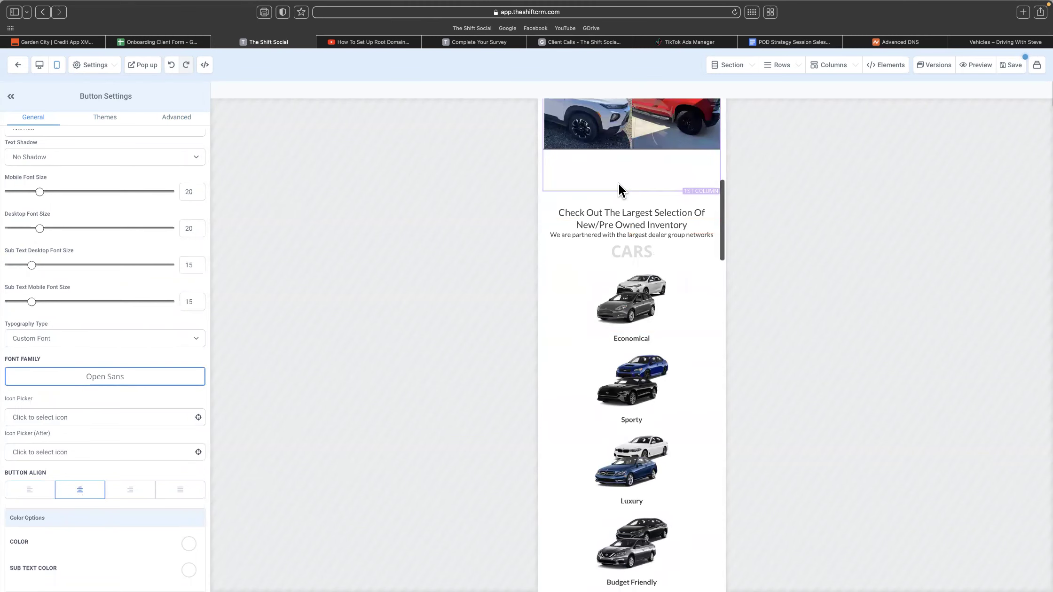
pyautogui.scroll(-15, 621, 207)
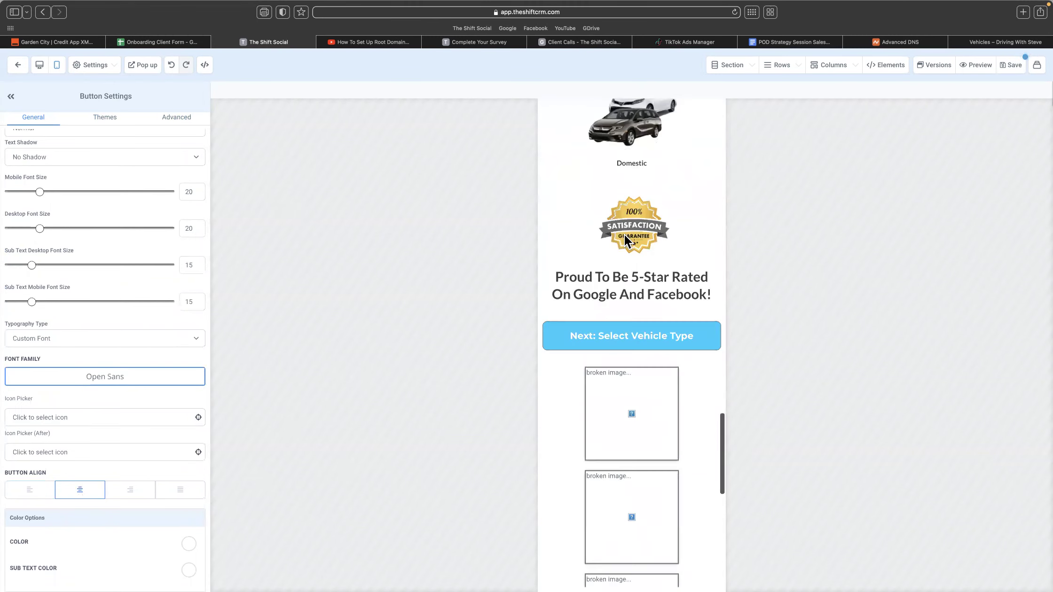
pyautogui.scroll(-4, 623, 234)
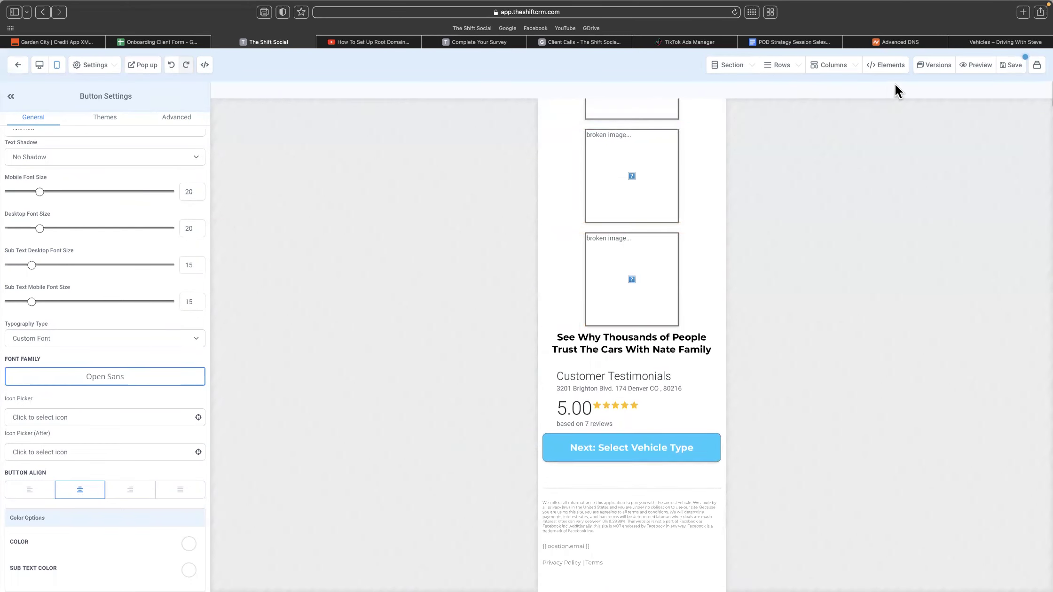
pyautogui.click(1012, 65)
pyautogui.click(613, 315)
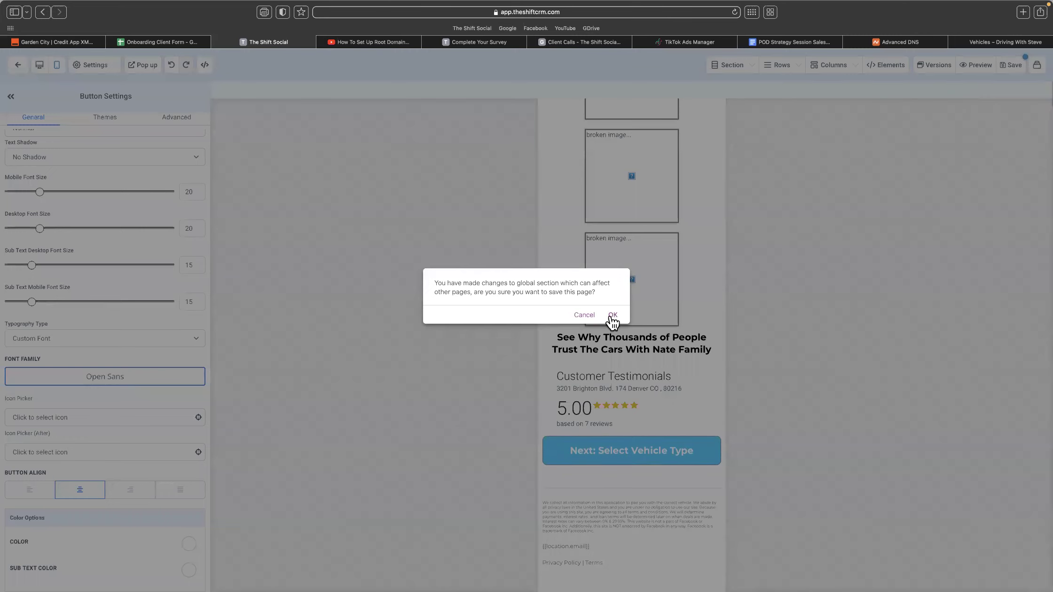
# - In the desktop layout, add a one-column row under the 5-star rating headline and place it above the button row
pyautogui.click(39, 65)
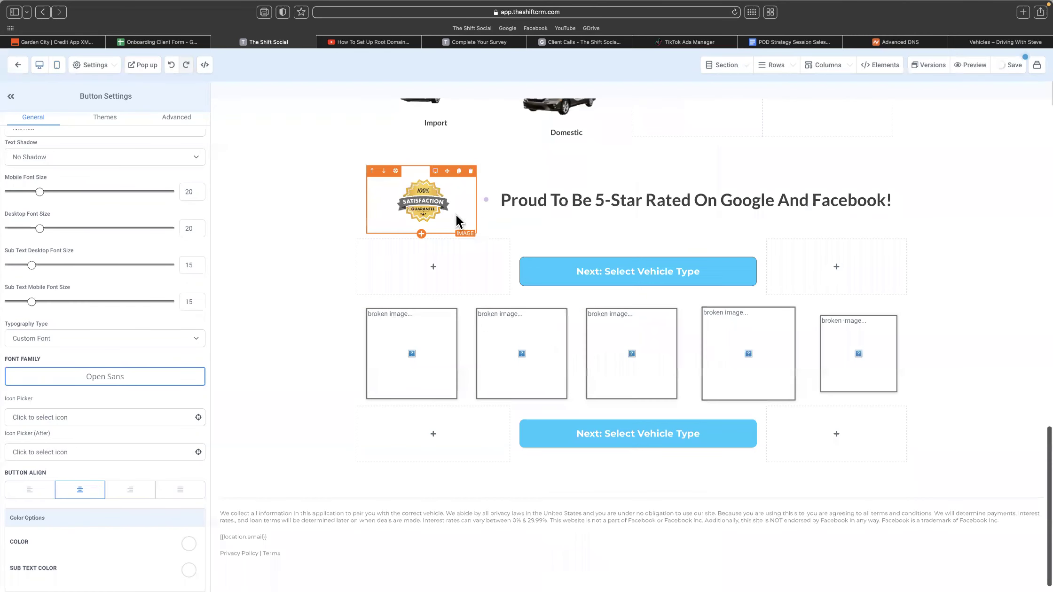
pyautogui.scroll(15, 564, 239)
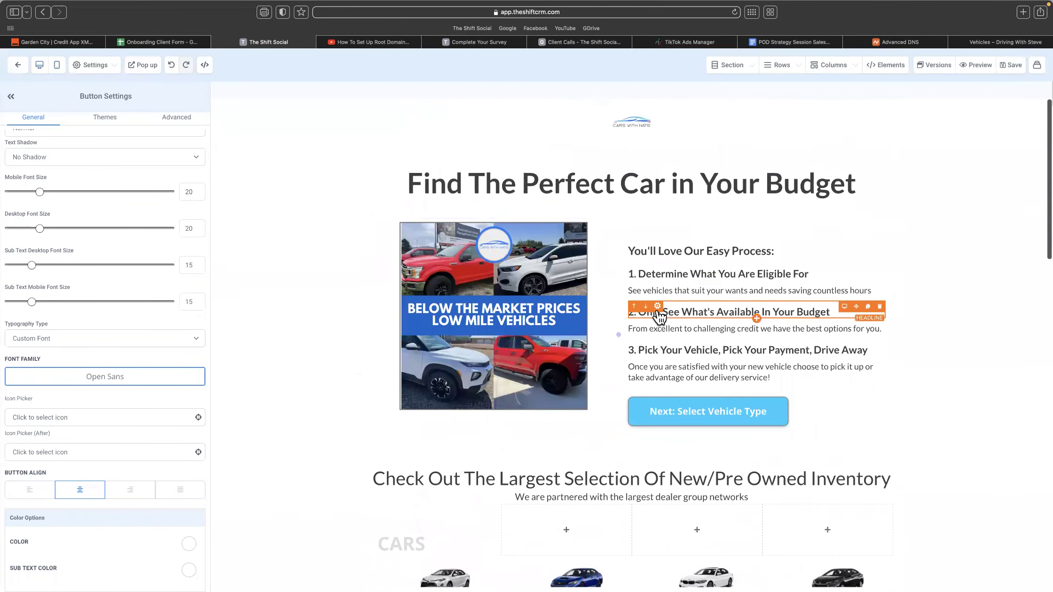
pyautogui.scroll(-15, 659, 310)
pyautogui.scroll(-6, 656, 309)
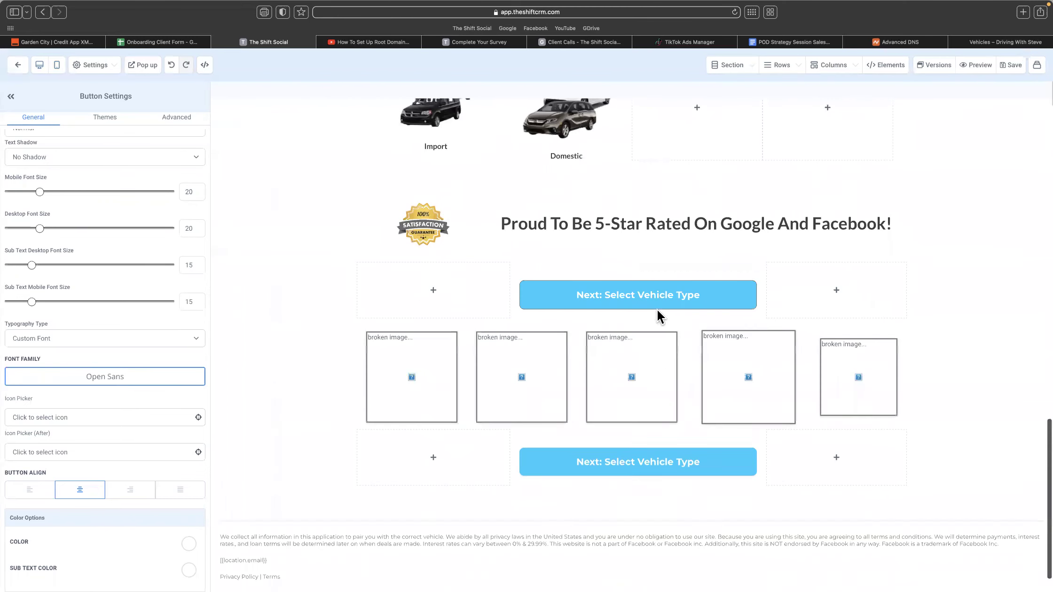
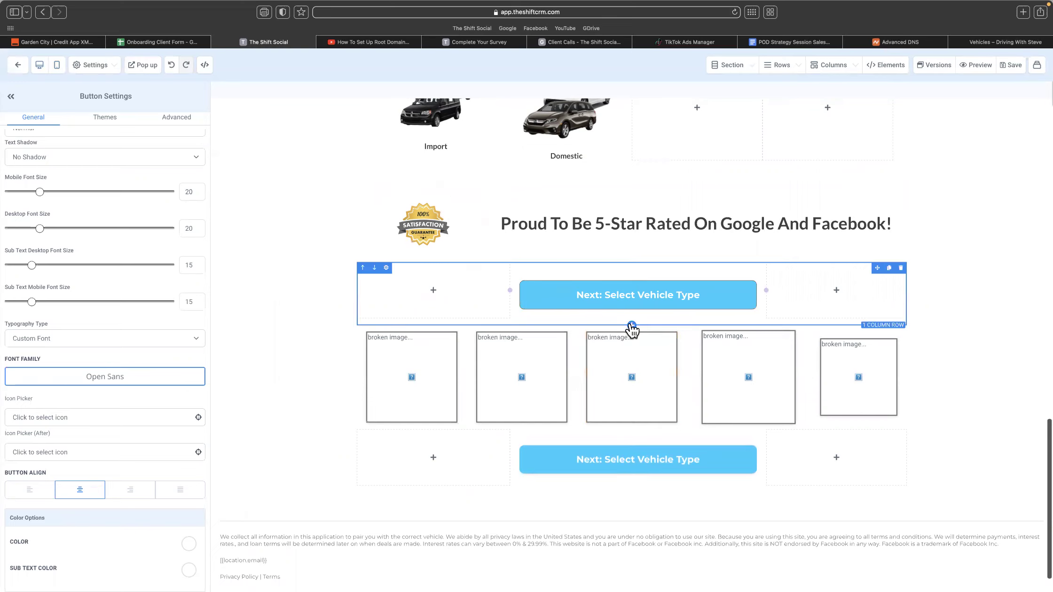
pyautogui.click(630, 324)
pyautogui.click(934, 155)
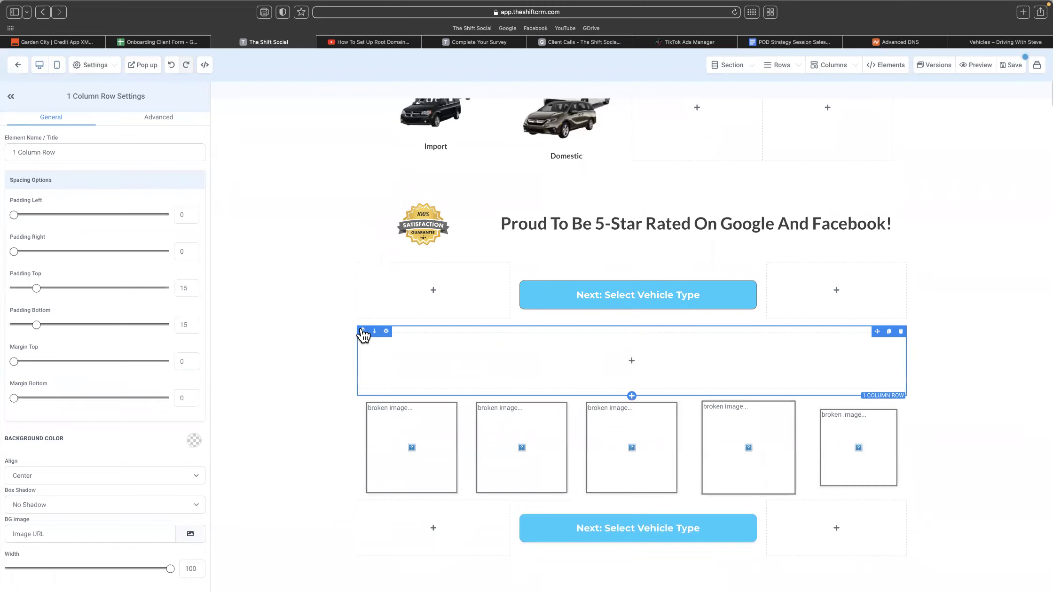
pyautogui.click(363, 332)
# - Add a Reviews widget to the empty row under the 5-star rating headline and hide the widget on mobile
pyautogui.click(630, 296)
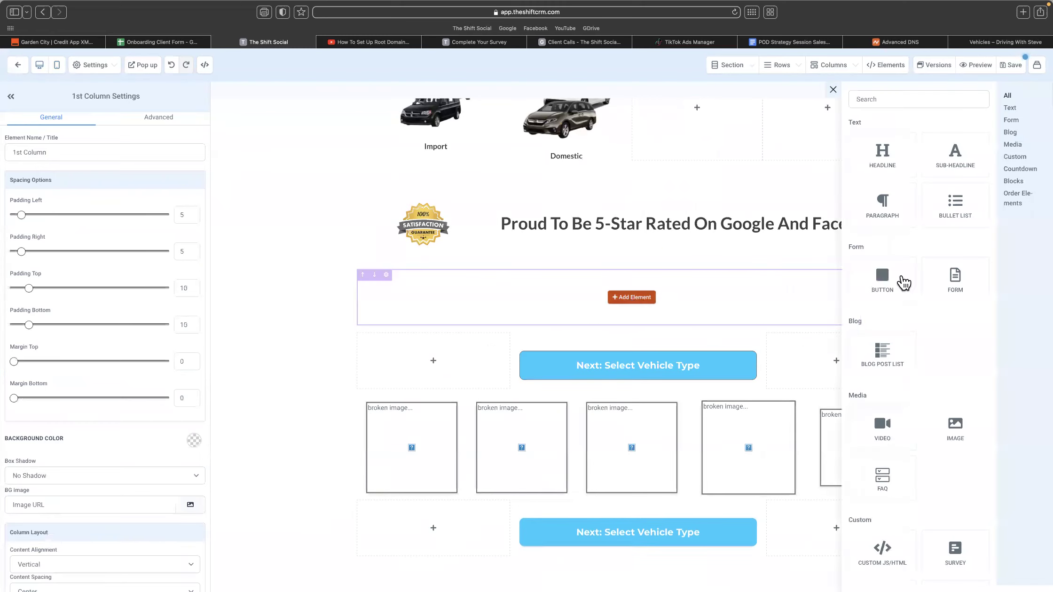
pyautogui.scroll(-5, 874, 460)
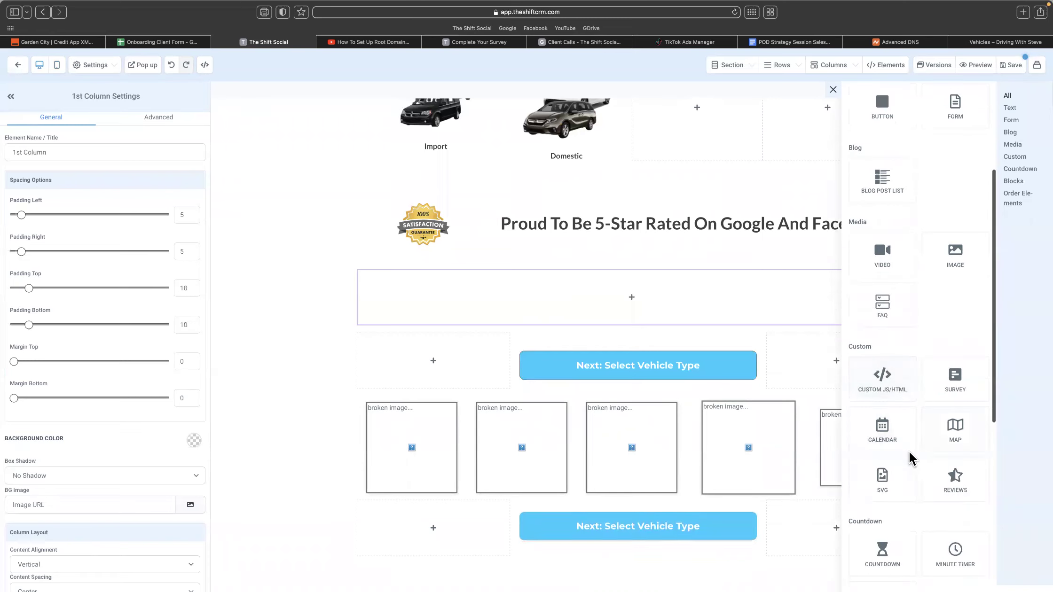
pyautogui.click(957, 483)
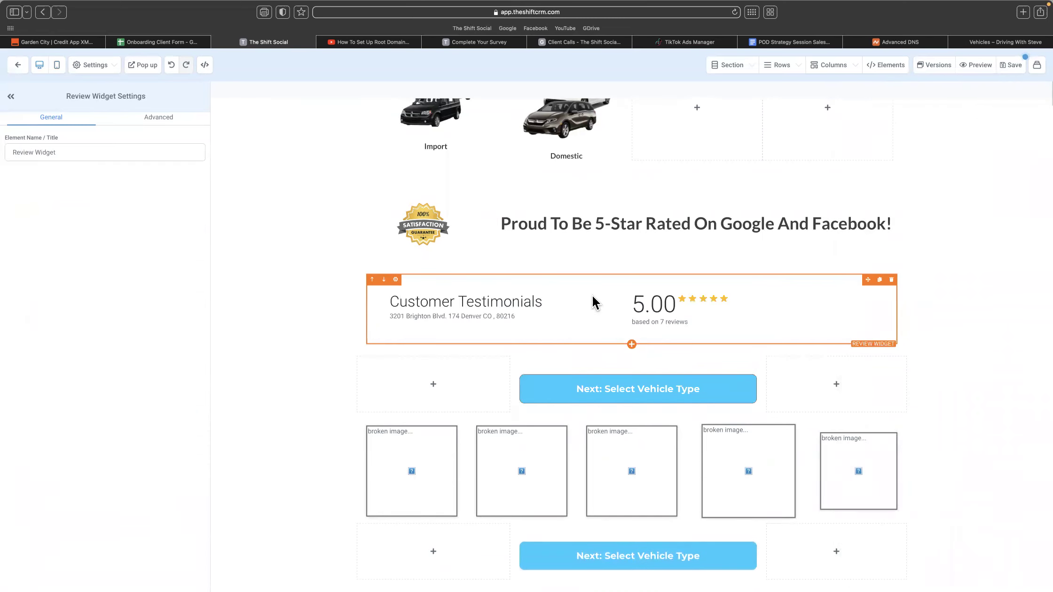
pyautogui.click(160, 117)
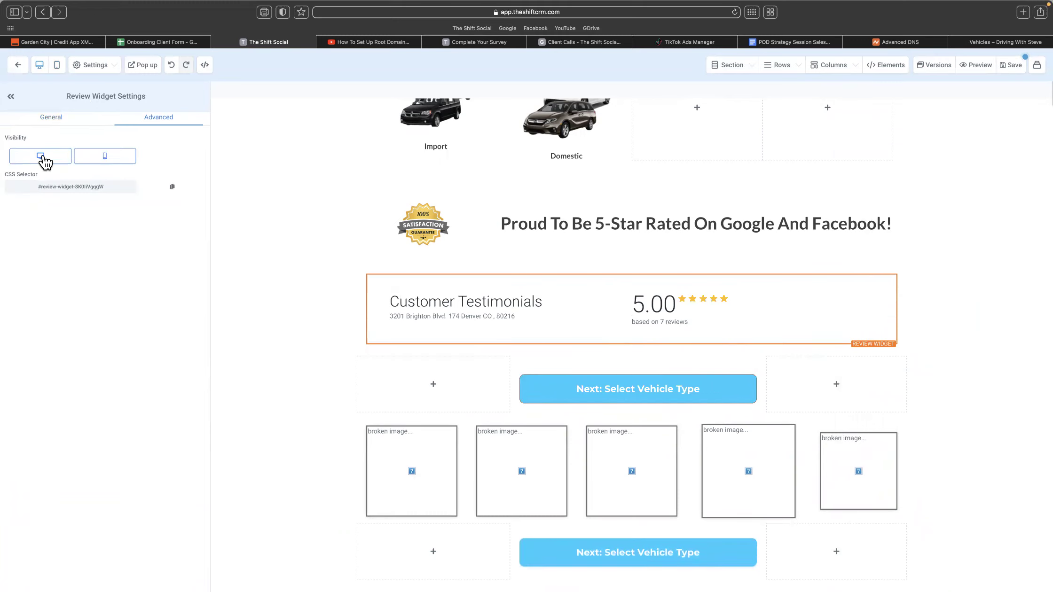
pyautogui.click(107, 156)
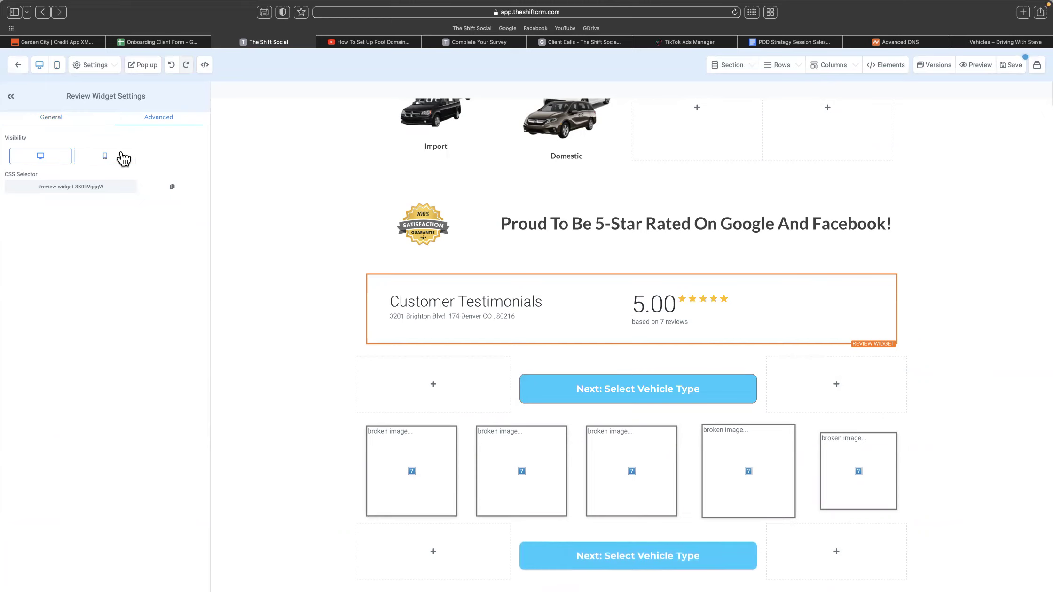
# - Try to save the page with the new review widget and leave the page editor
pyautogui.click(1011, 66)
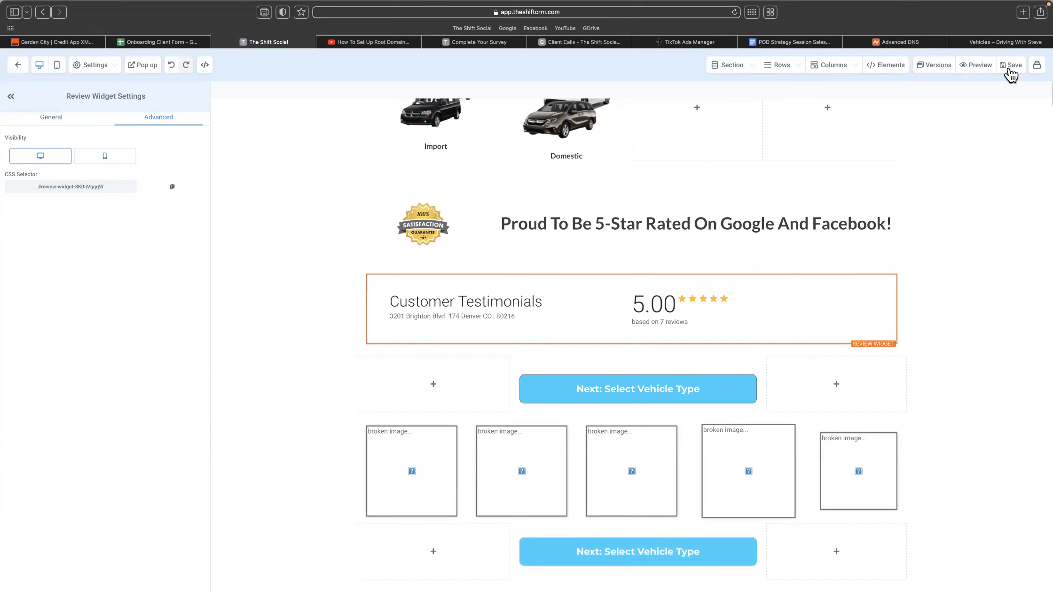
pyautogui.click(1005, 63)
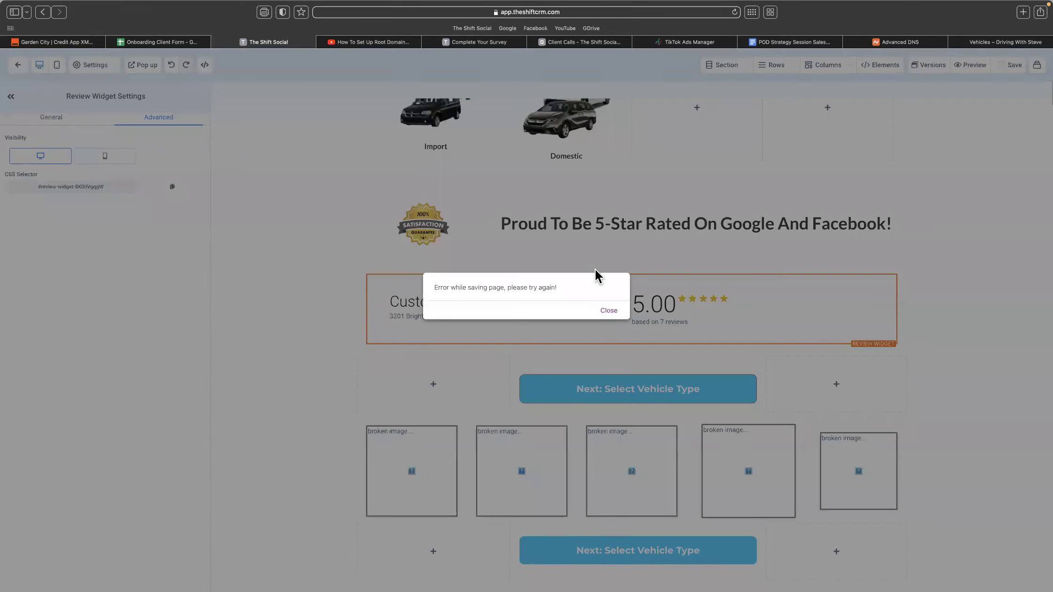
pyautogui.click(609, 311)
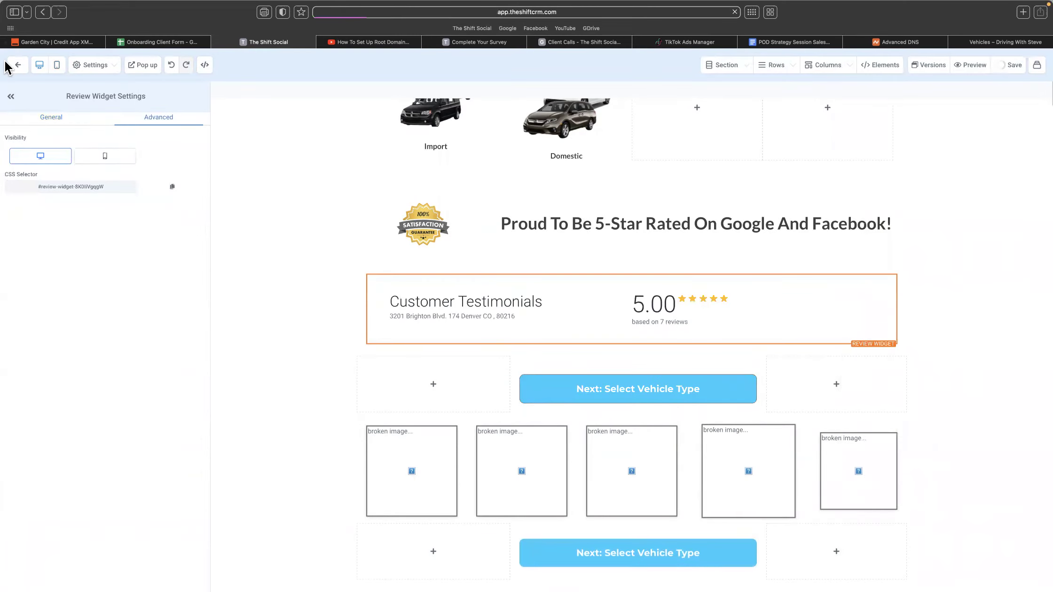
pyautogui.click(19, 65)
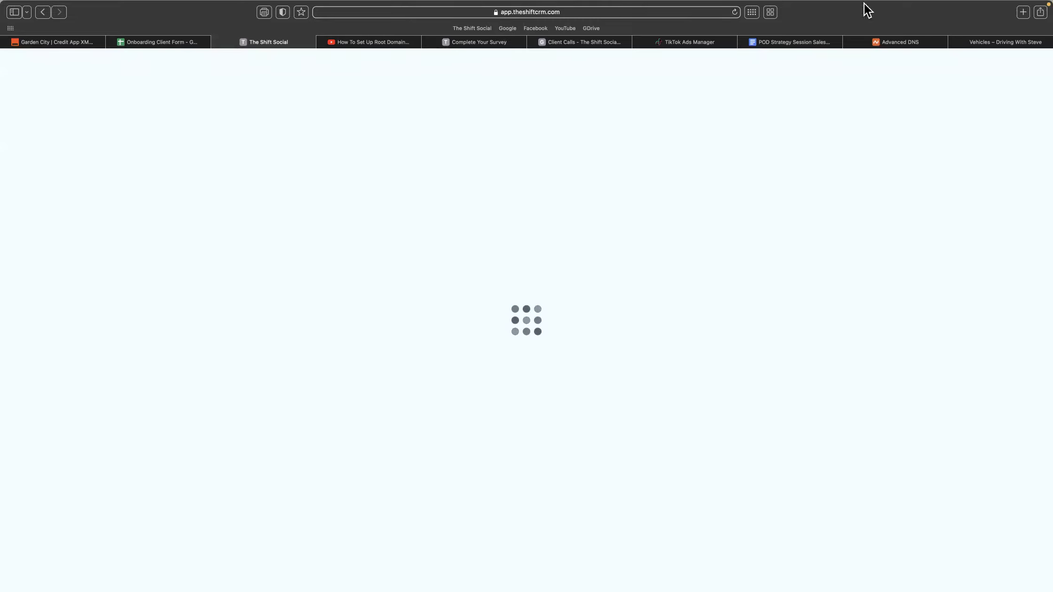
# - Switch to the Driving With Steve site and walk through its qualify survey, covering the vehicle type and credit score questions
pyautogui.click(1010, 41)
pyautogui.click(644, 368)
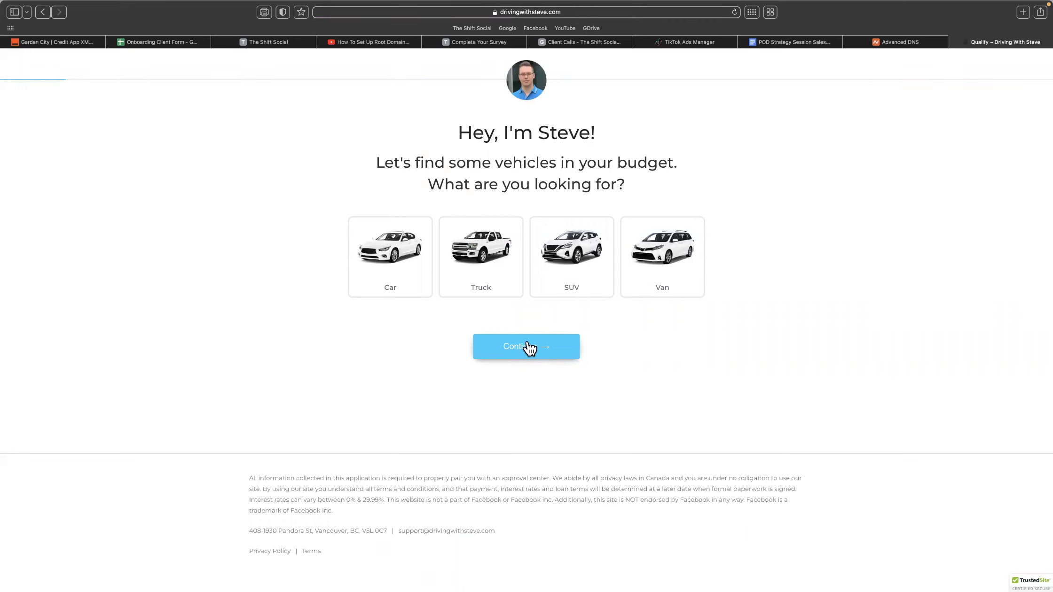
pyautogui.click(524, 354)
pyautogui.click(478, 300)
pyautogui.click(532, 353)
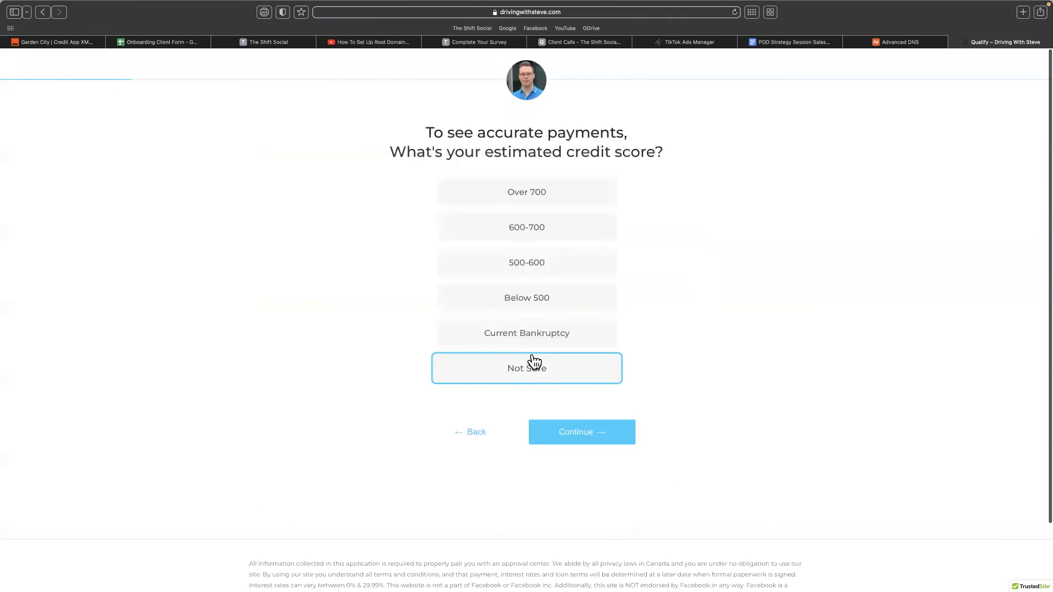
pyautogui.click(568, 425)
# - Return to the CRM, check the funnel's qualify step and open the "Driving with Steve copy copy" survey for editing
pyautogui.click(272, 46)
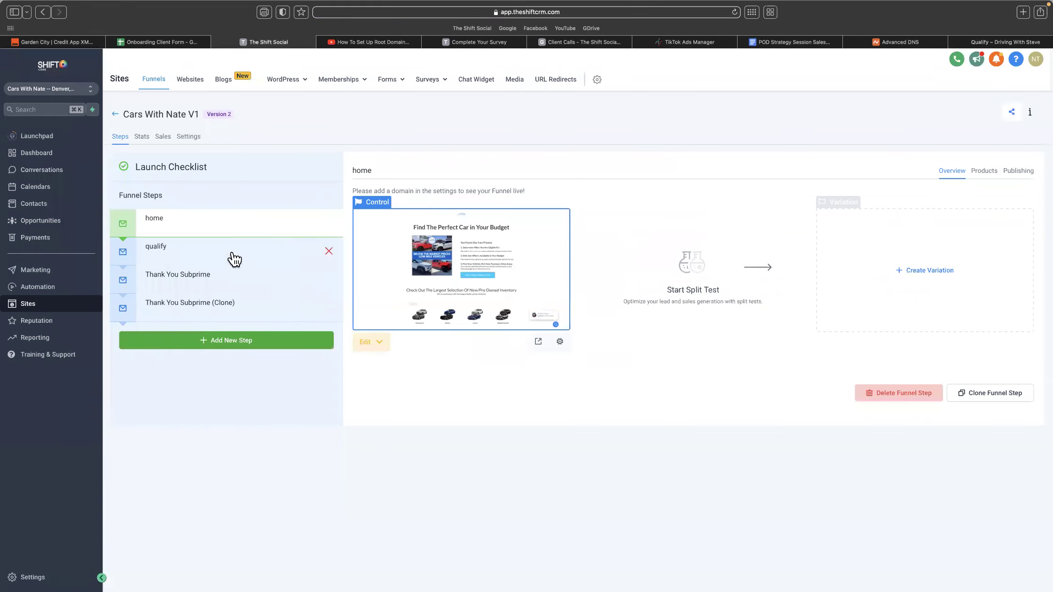
pyautogui.click(277, 260)
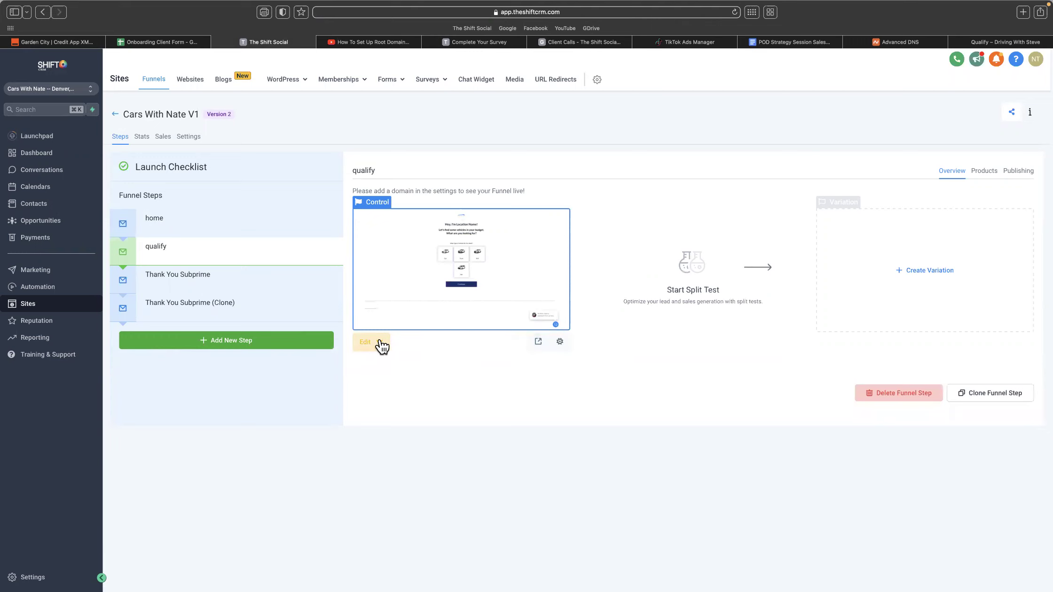
pyautogui.click(41, 286)
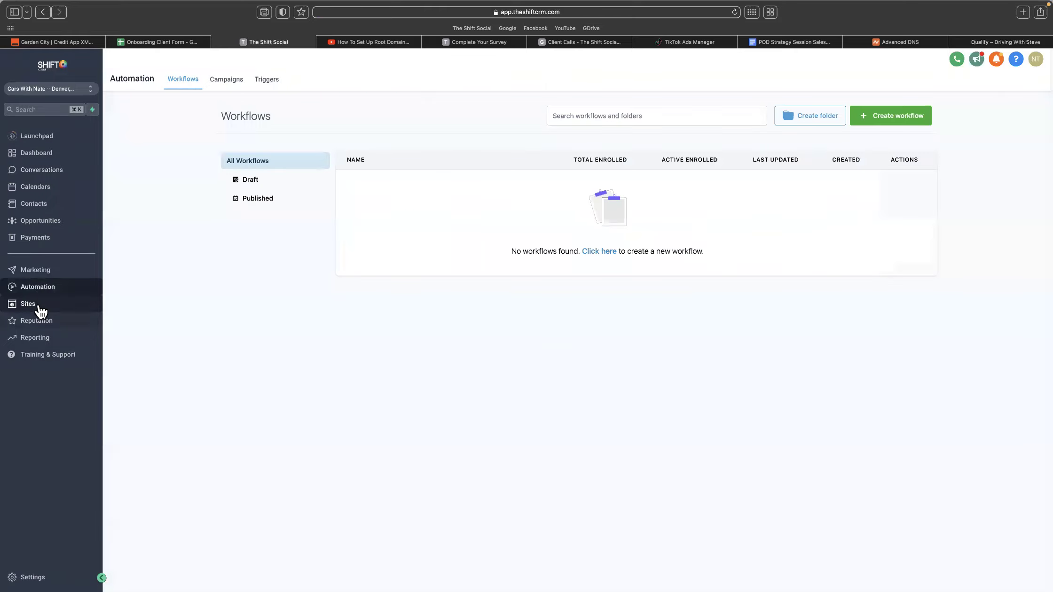
pyautogui.click(65, 301)
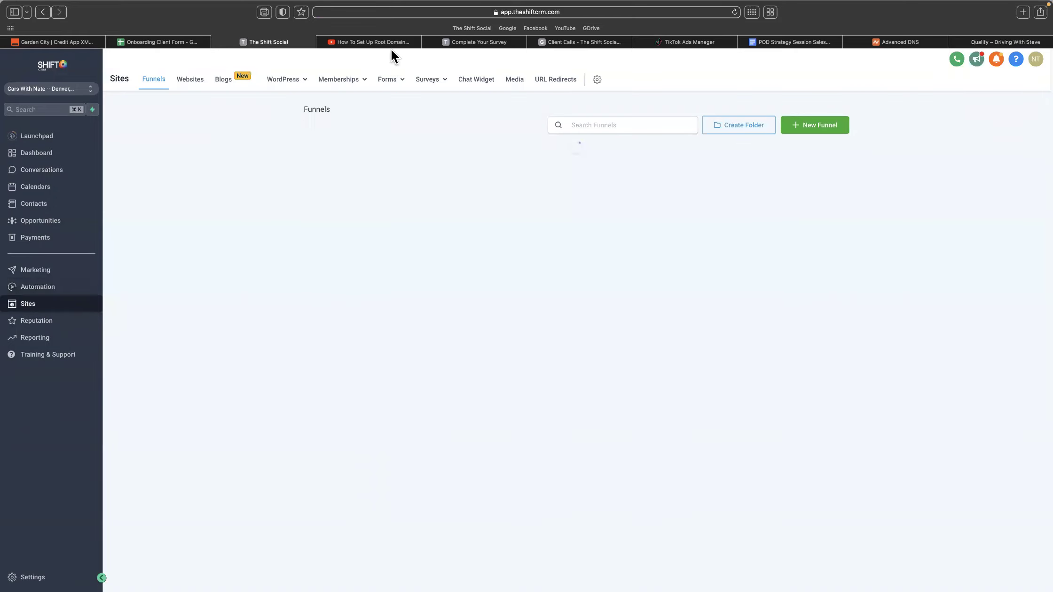
pyautogui.click(430, 88)
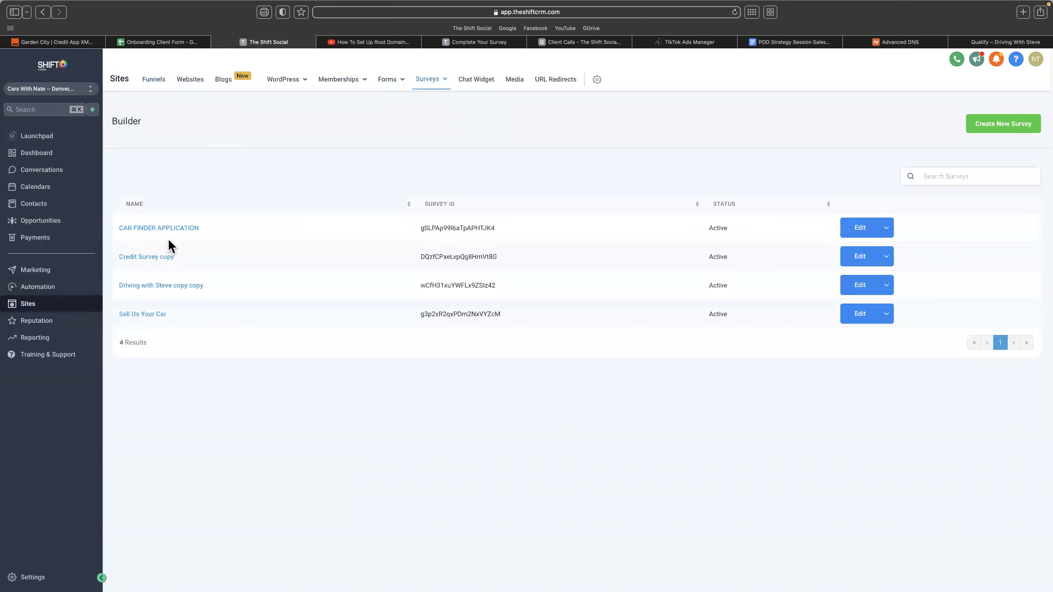
pyautogui.click(886, 288)
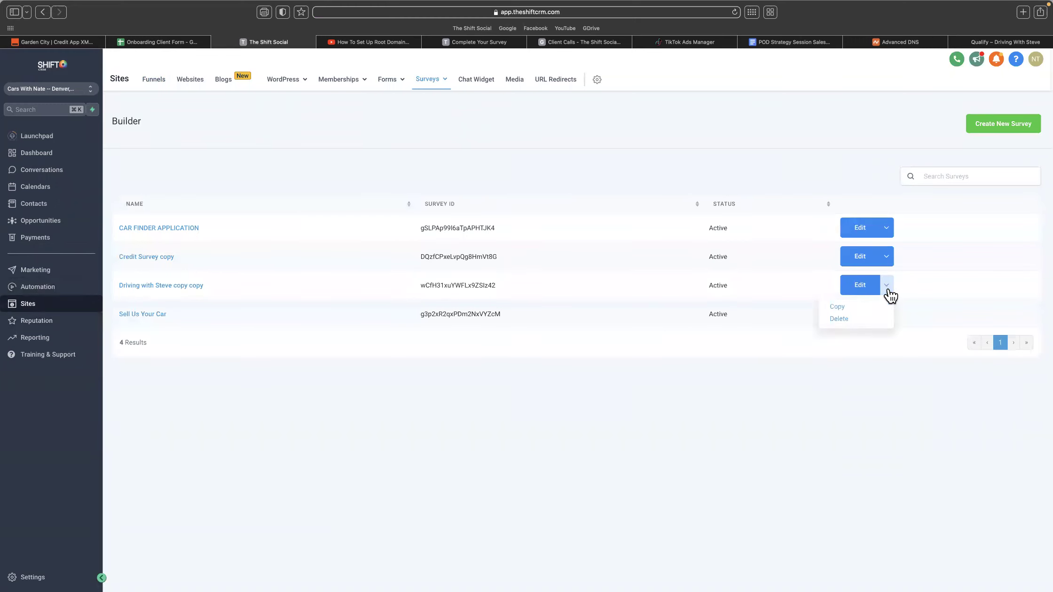
pyautogui.click(869, 287)
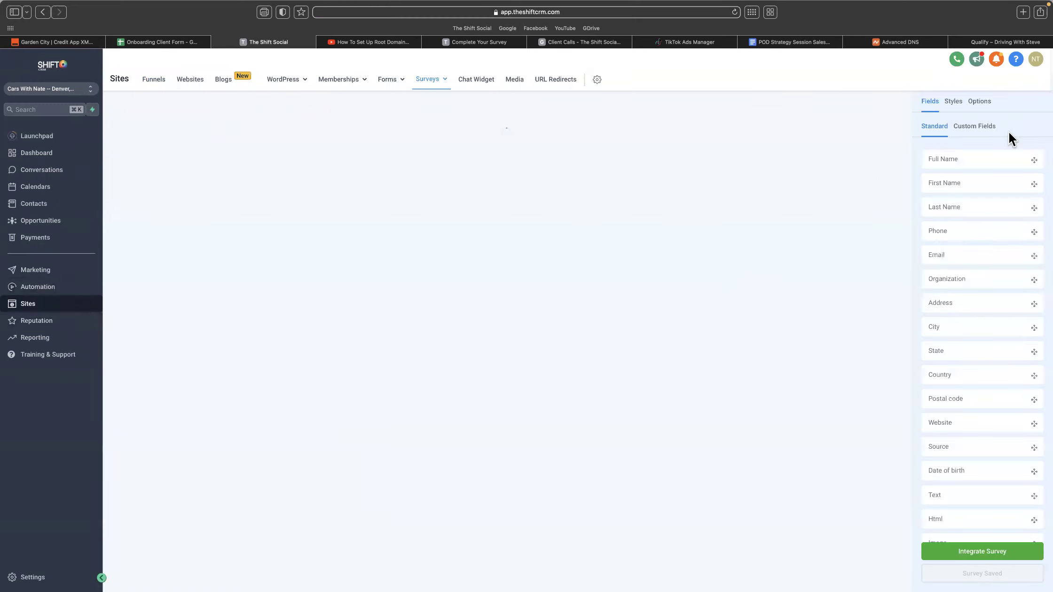
# - Rename the survey as "USA Drives Conditional Logic Application" in its options
pyautogui.click(979, 104)
pyautogui.click(968, 149)
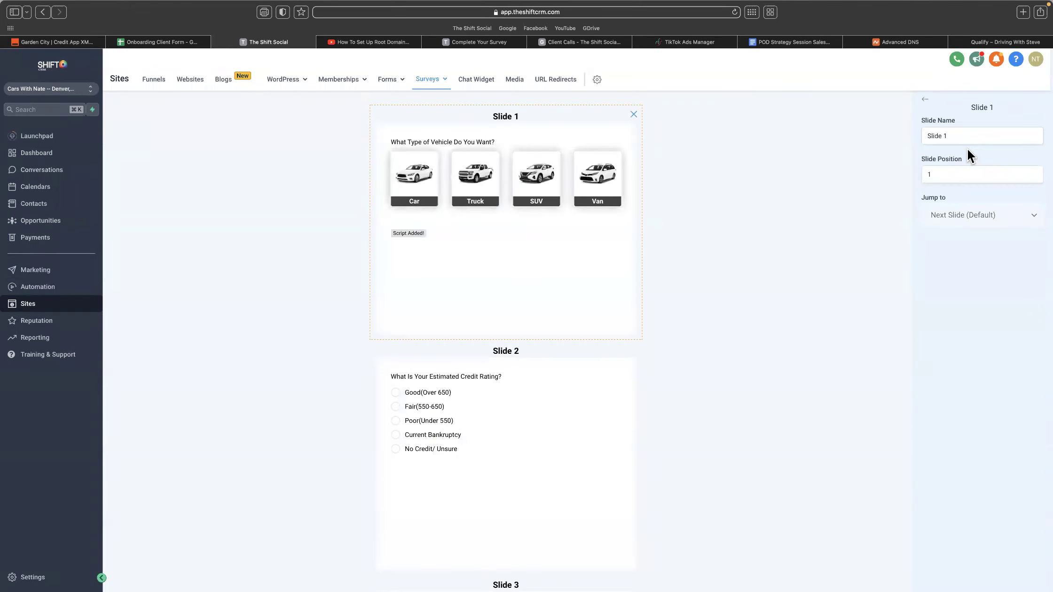
pyautogui.click(926, 101)
pyautogui.click(1003, 154)
pyautogui.press('super+a')
pyautogui.write('USa ')
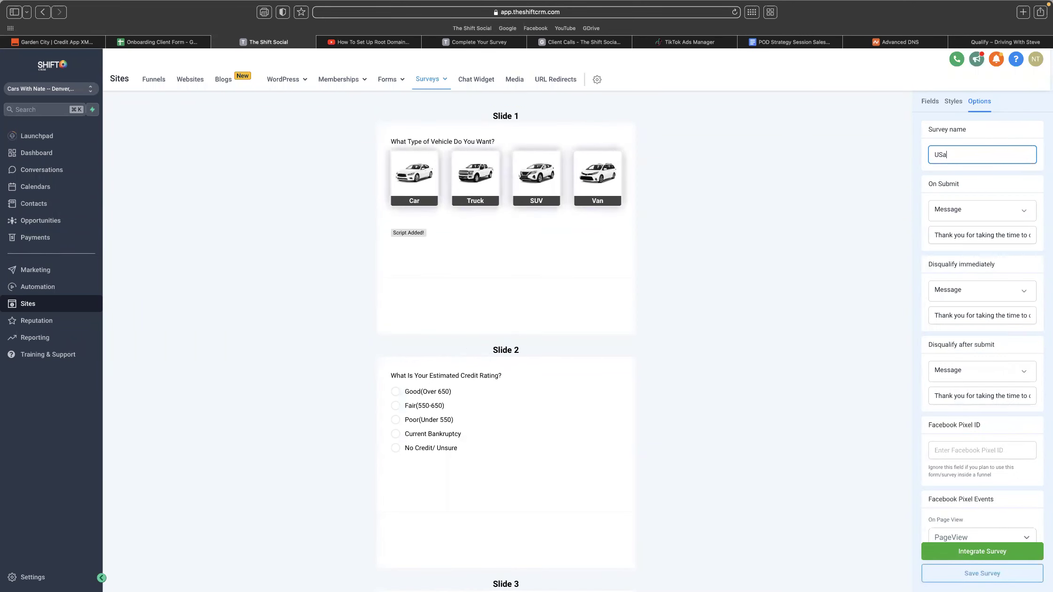
pyautogui.write('Drives C')
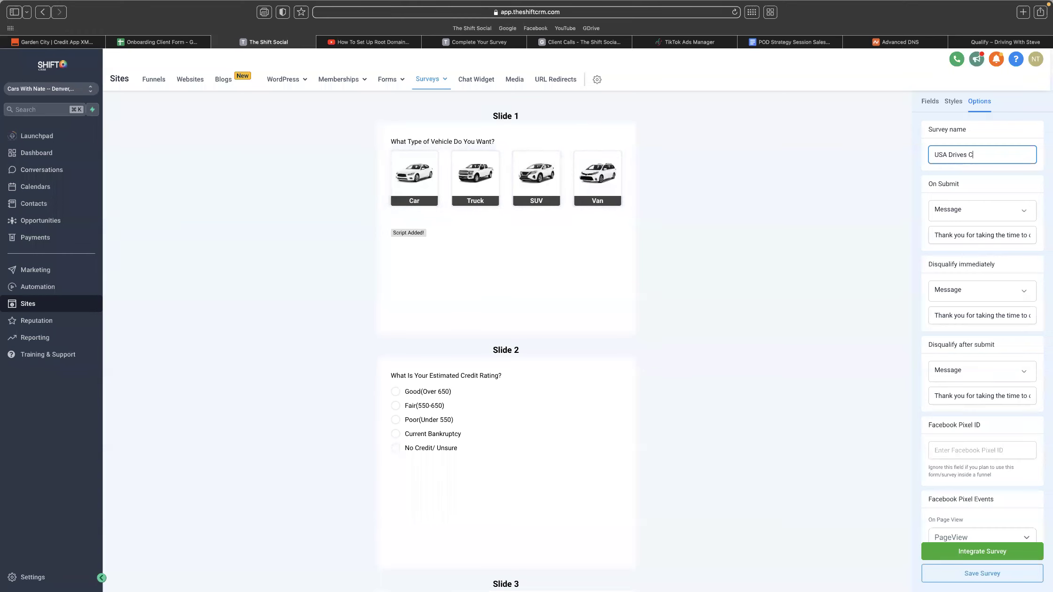
pyautogui.write('onditional')
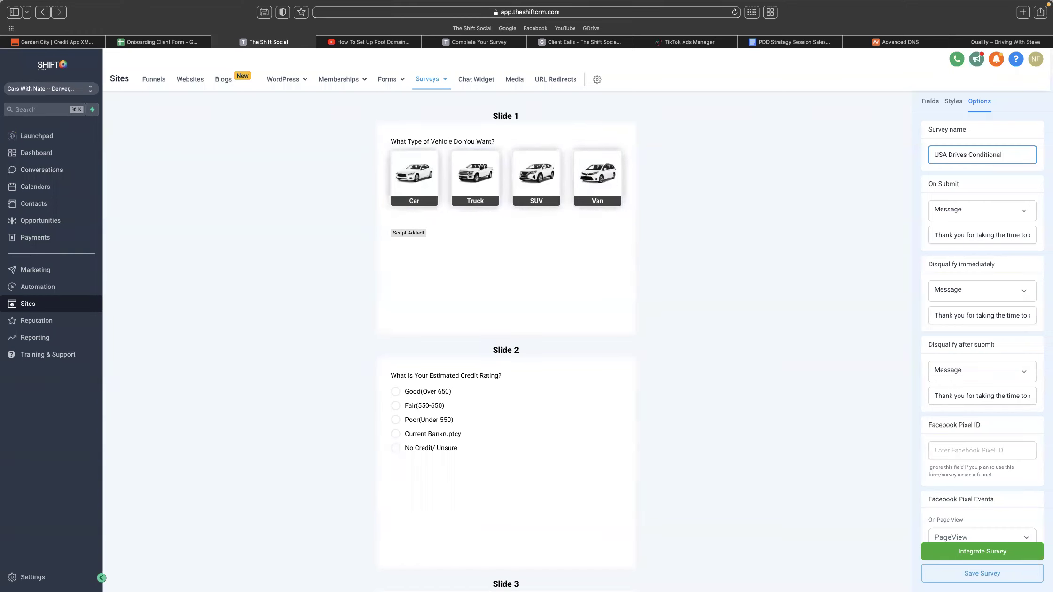
pyautogui.write(' Logic Application')
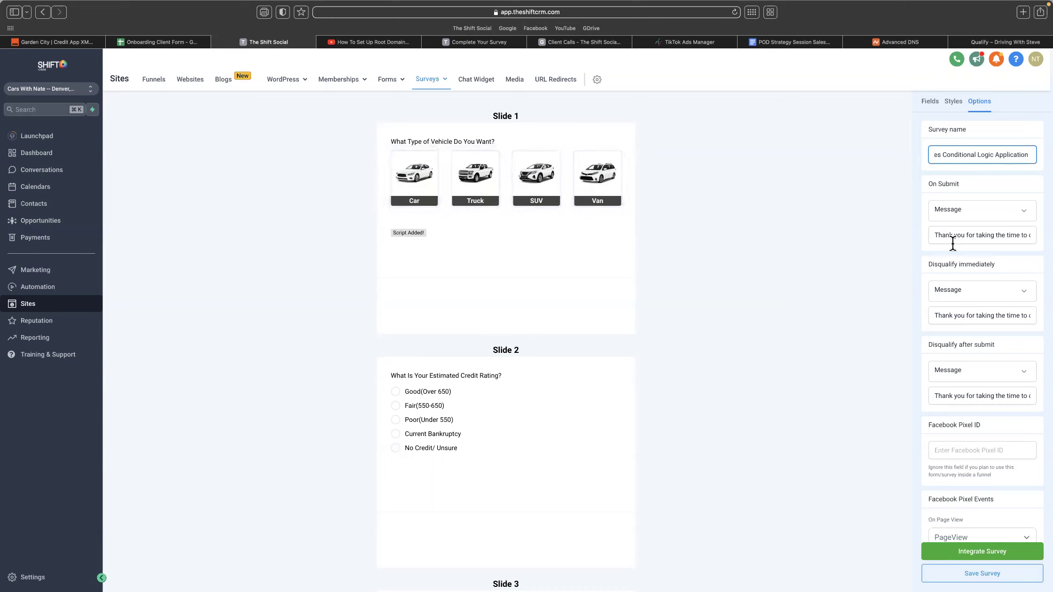
pyautogui.scroll(-1, 946, 225)
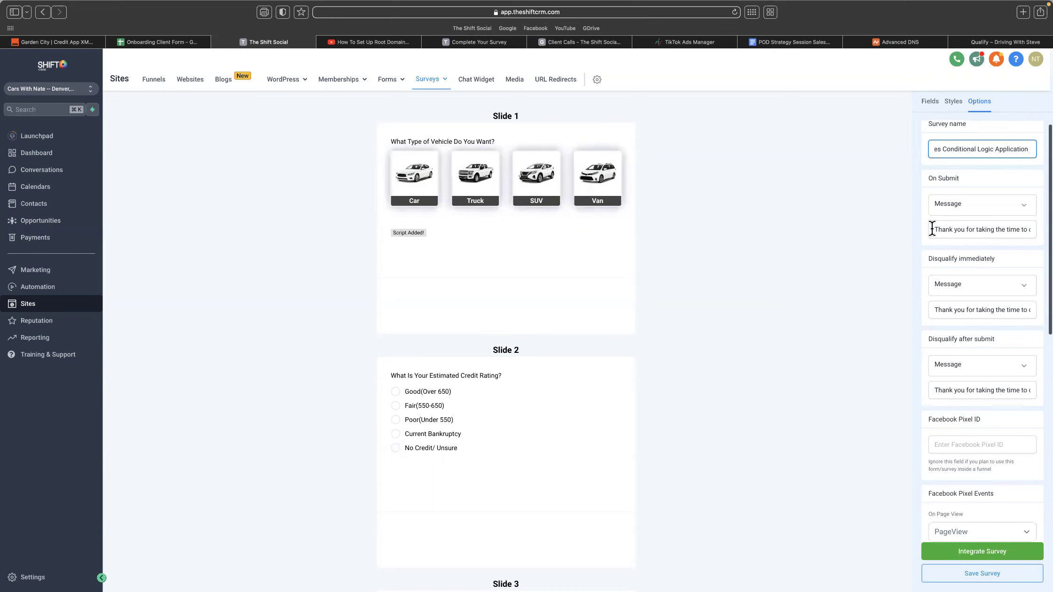
pyautogui.click(1002, 207)
pyautogui.click(1004, 227)
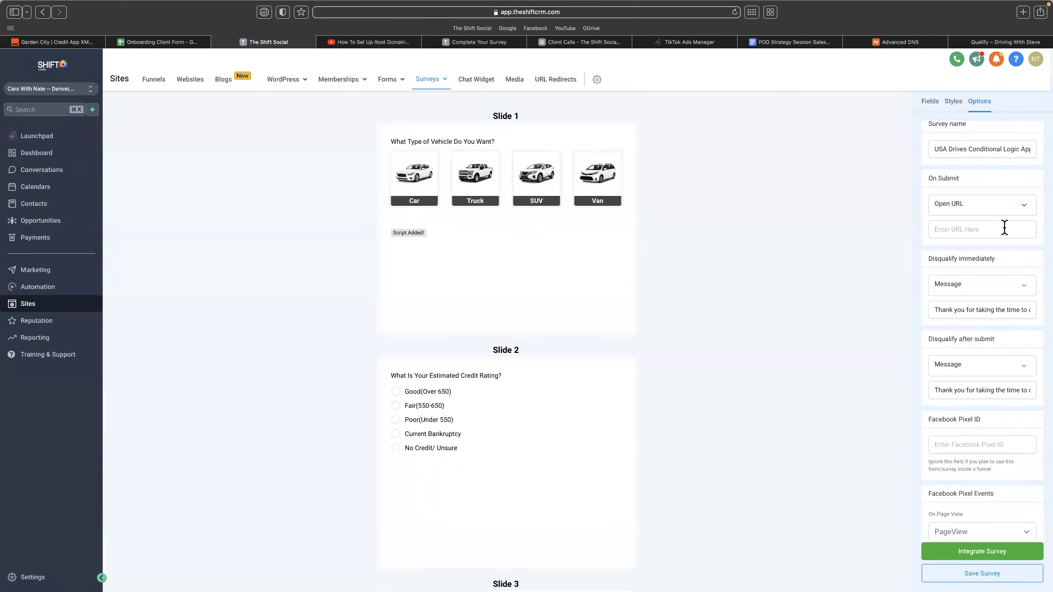
pyautogui.click(981, 235)
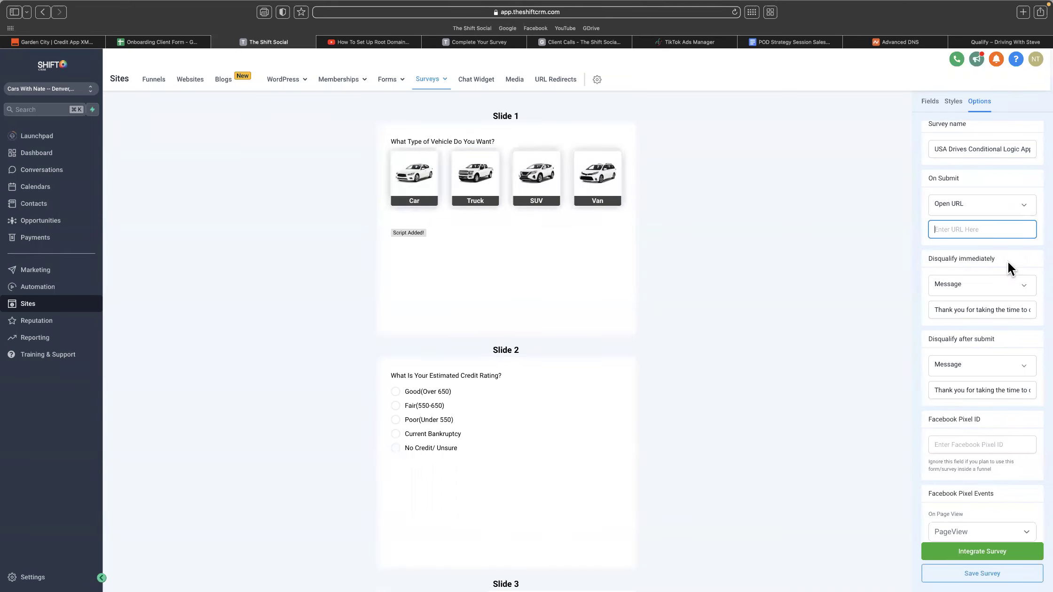
pyautogui.write('wwww.')
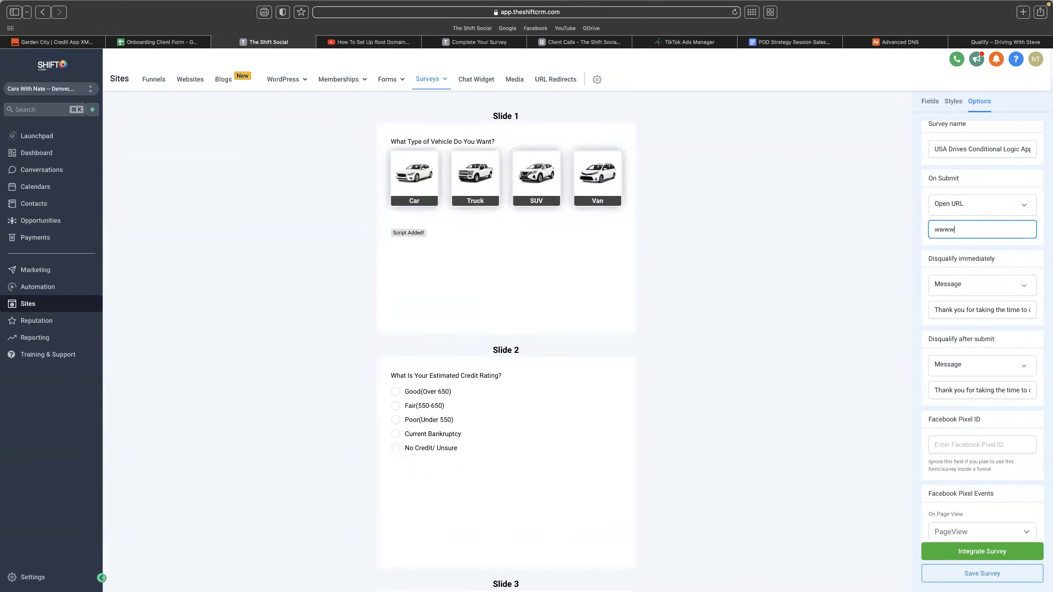
pyautogui.press('BackSpace')
pyautogui.write('.clienturl.com')
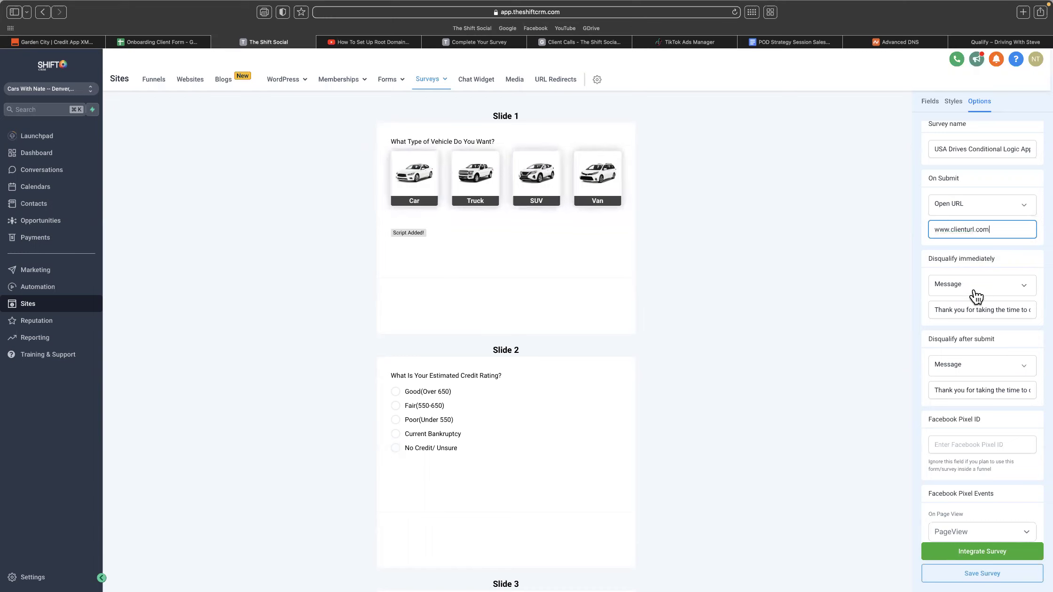
# - Look through the survey's remaining options, including disqualification, Facebook Pixel, navigation and banner settings, and its style settings
pyautogui.scroll(-4, 959, 292)
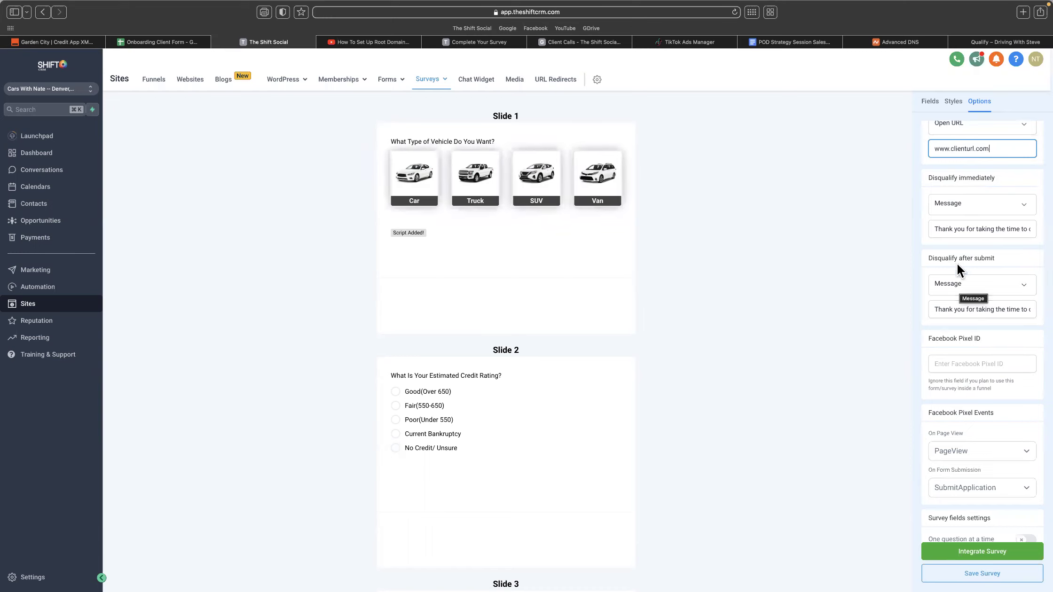
pyautogui.scroll(-1, 960, 293)
pyautogui.scroll(-2, 959, 286)
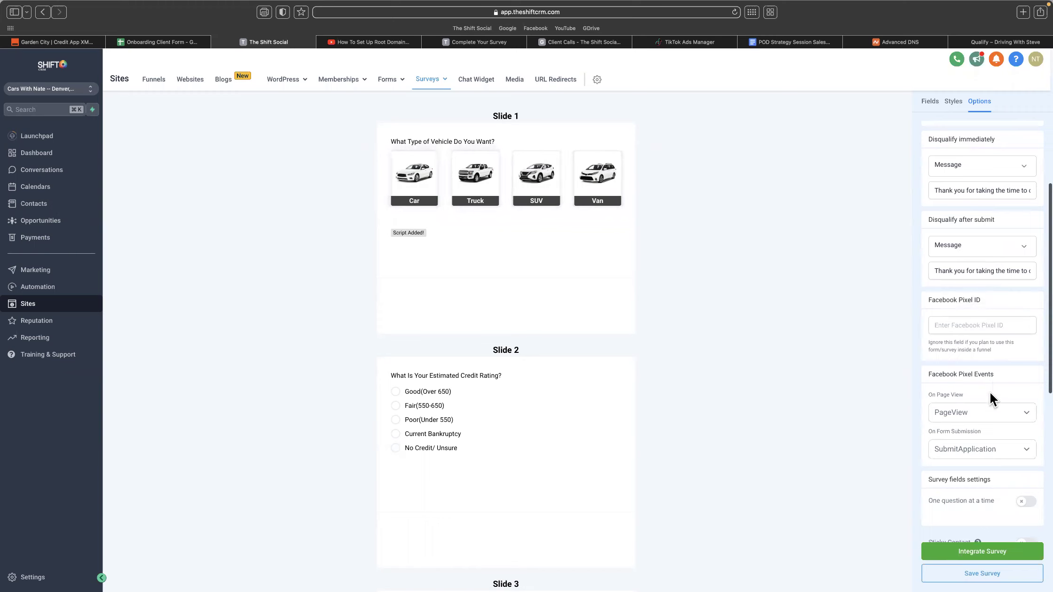
pyautogui.scroll(-7, 990, 393)
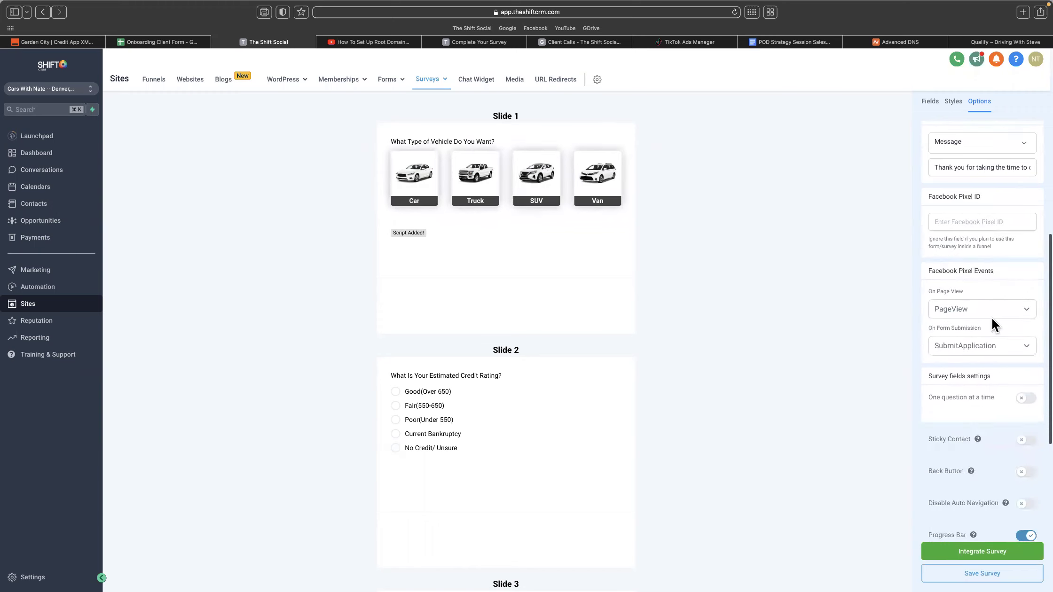
pyautogui.scroll(-8, 993, 329)
pyautogui.scroll(-6, 988, 309)
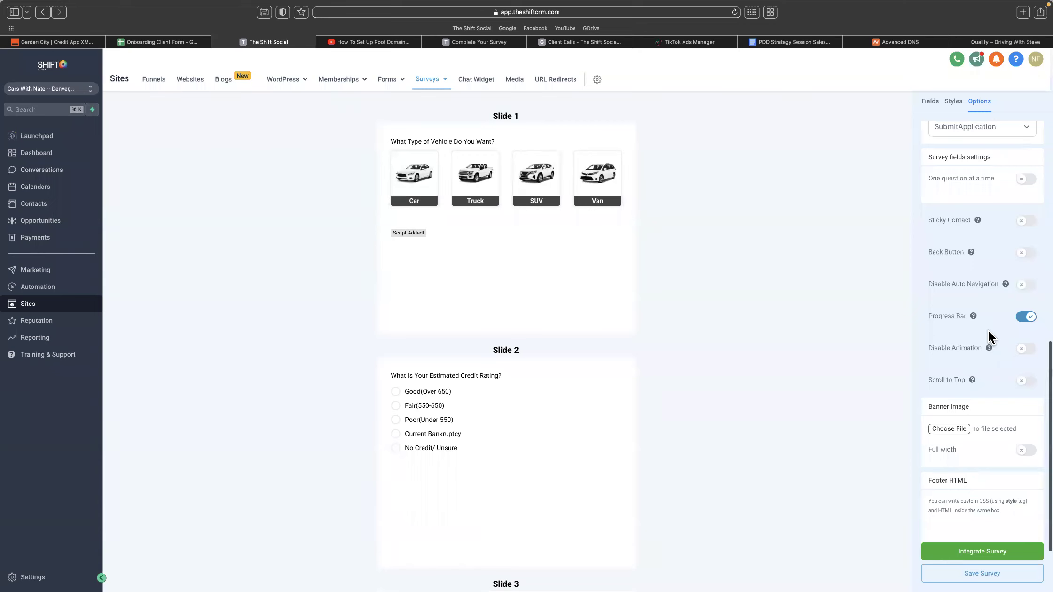
pyautogui.scroll(20, 965, 400)
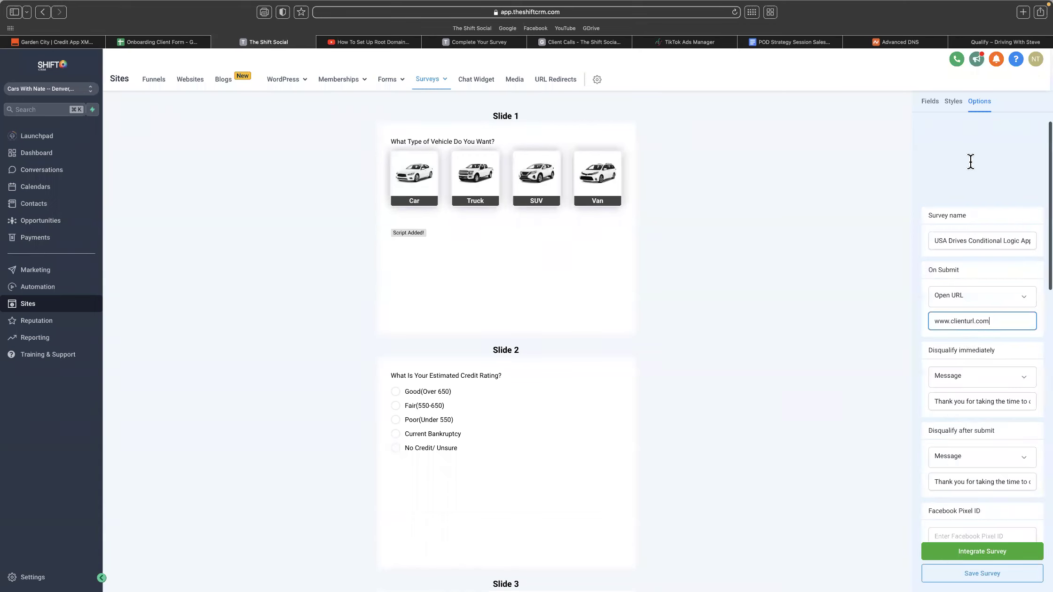
pyautogui.click(953, 103)
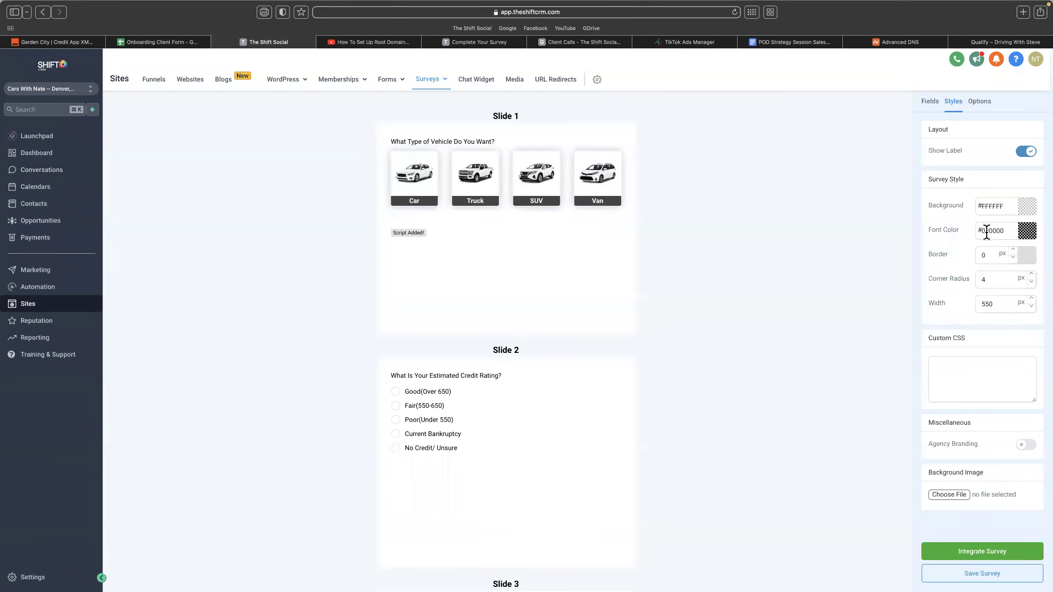
pyautogui.click(974, 105)
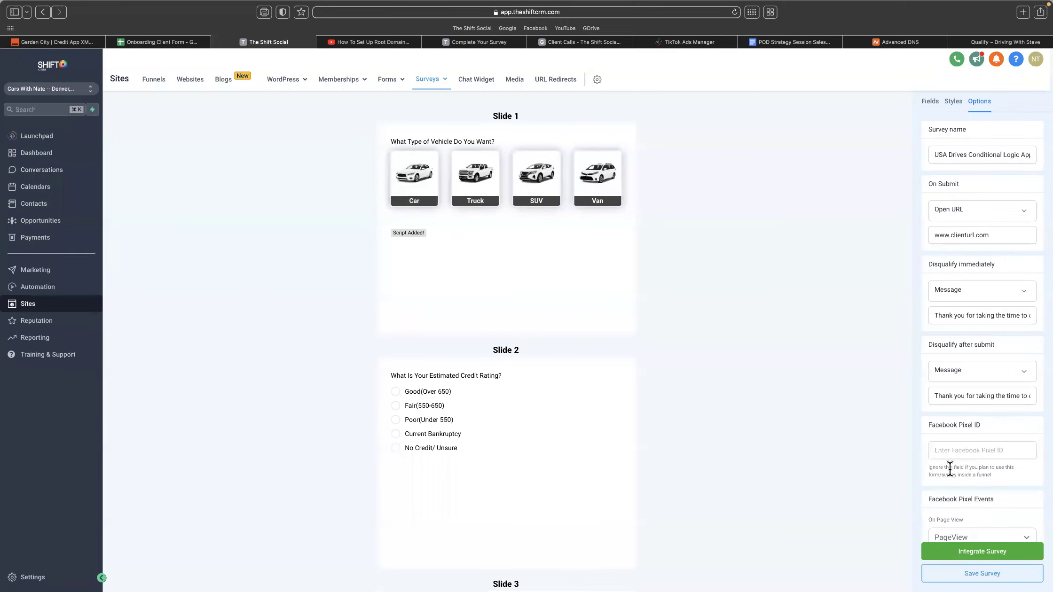
# - Check the survey's Footer HTML editor for custom code and close it
pyautogui.scroll(-10, 960, 477)
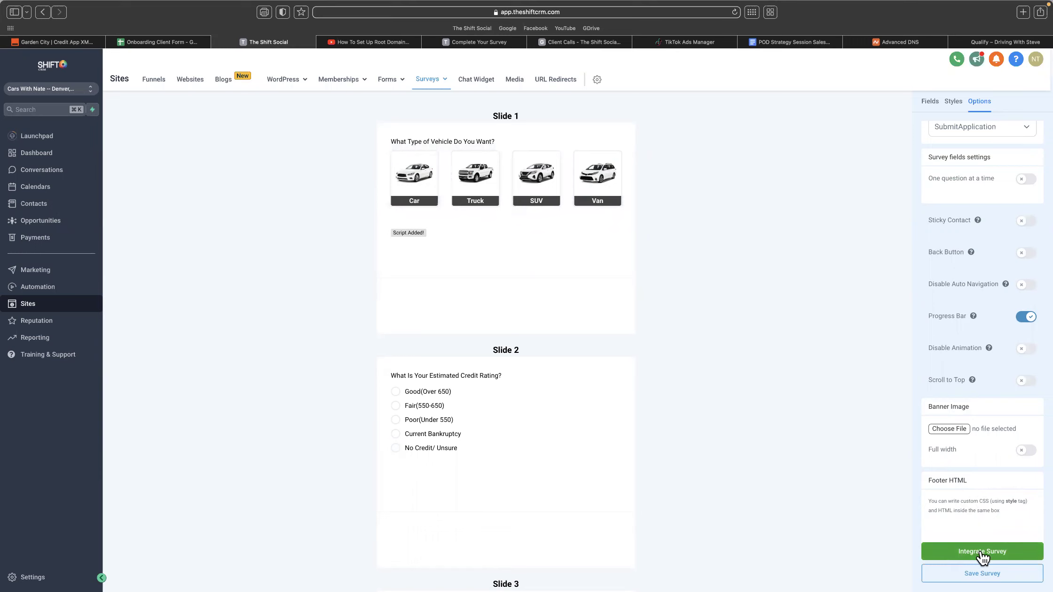
pyautogui.click(978, 529)
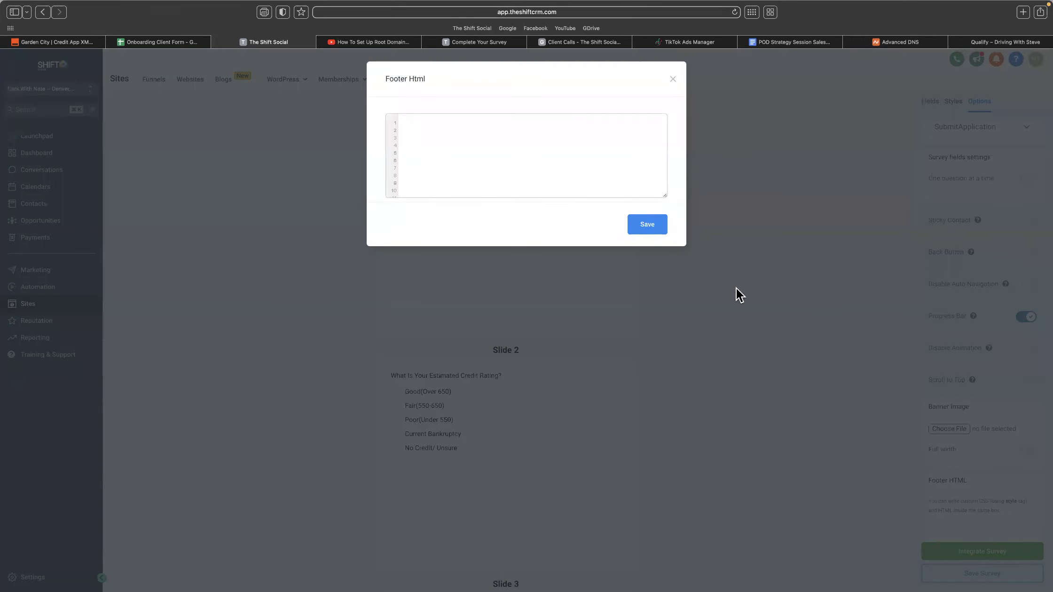
pyautogui.click(567, 179)
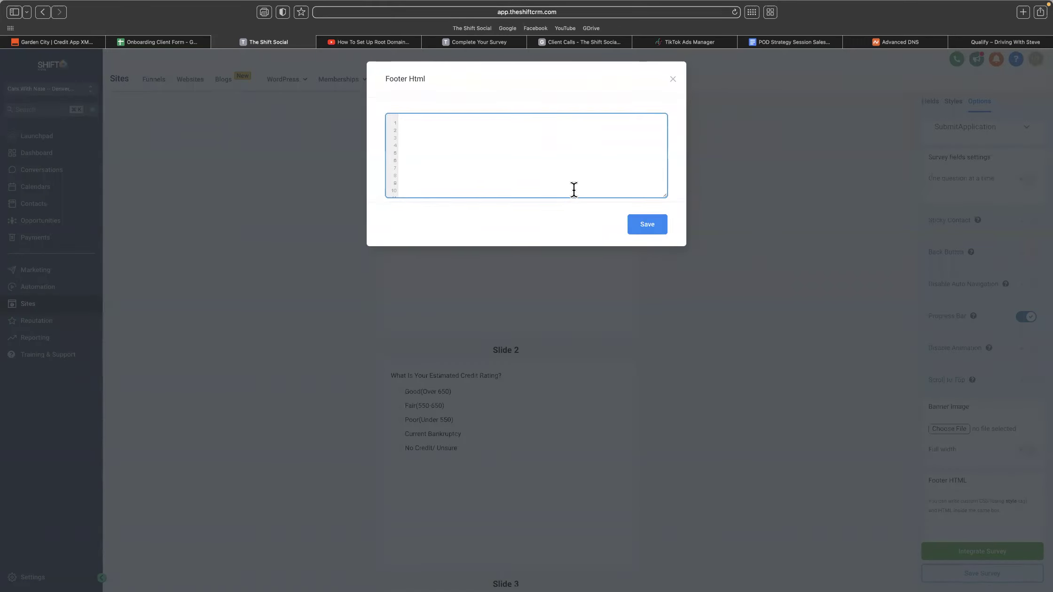
pyautogui.click(671, 78)
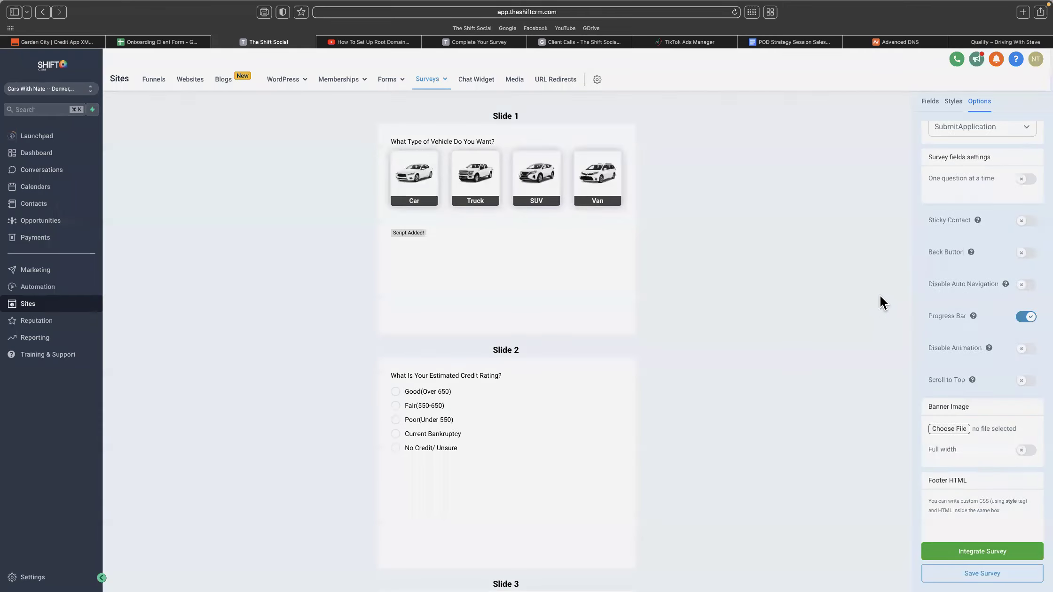
# - Open the custom HTML script element on Slide 1 and examine its CSS for the image option title color
pyautogui.click(413, 232)
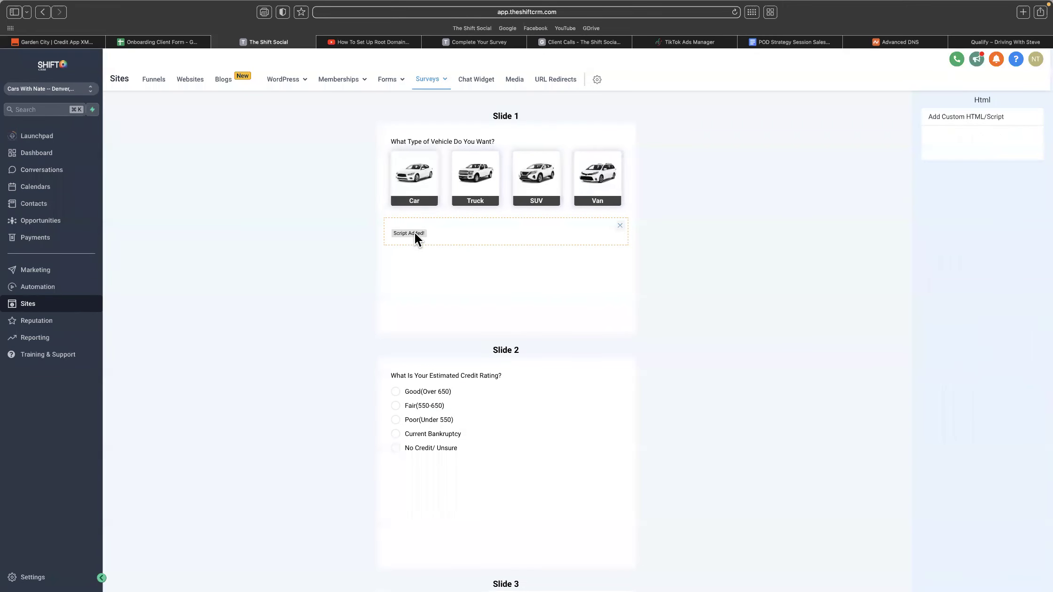
pyautogui.click(1004, 145)
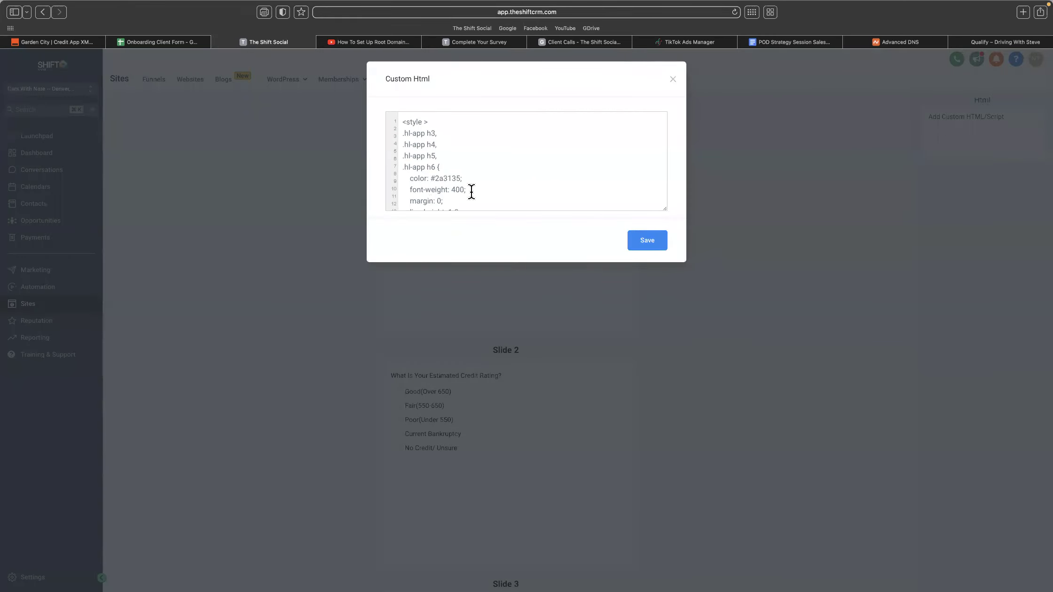
pyautogui.scroll(-6, 472, 191)
pyautogui.scroll(-6, 471, 191)
pyautogui.scroll(-1, 472, 192)
pyautogui.click(484, 150)
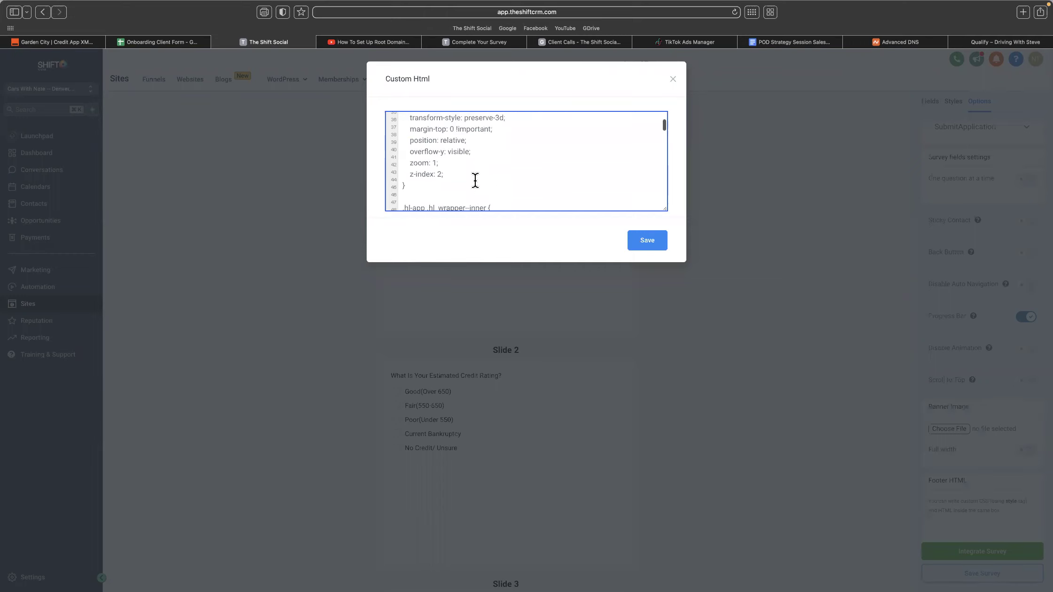
pyautogui.scroll(-10, 475, 180)
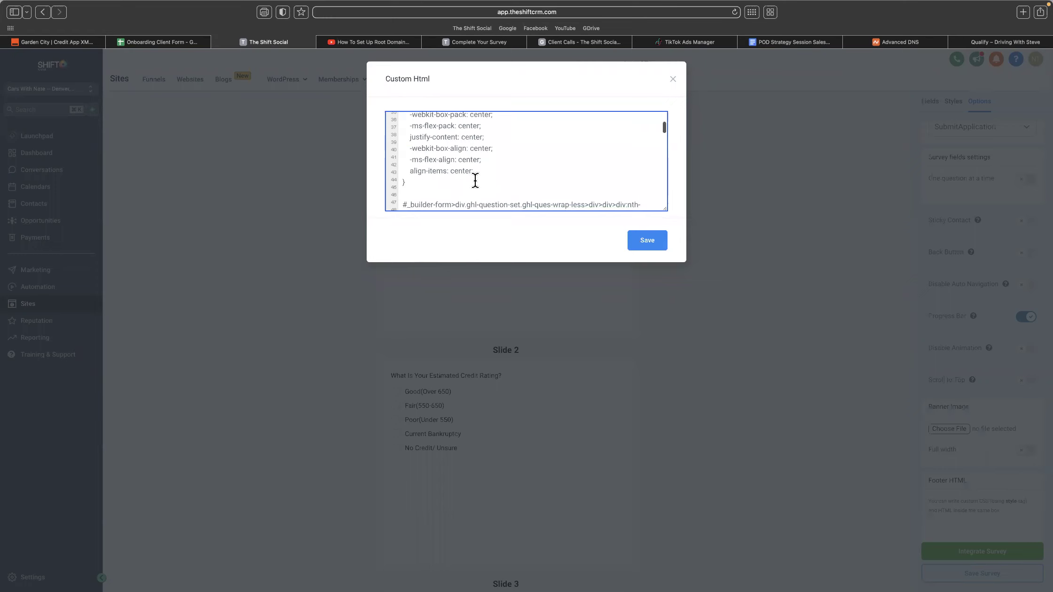
pyautogui.scroll(1, 476, 180)
pyautogui.scroll(-8, 475, 180)
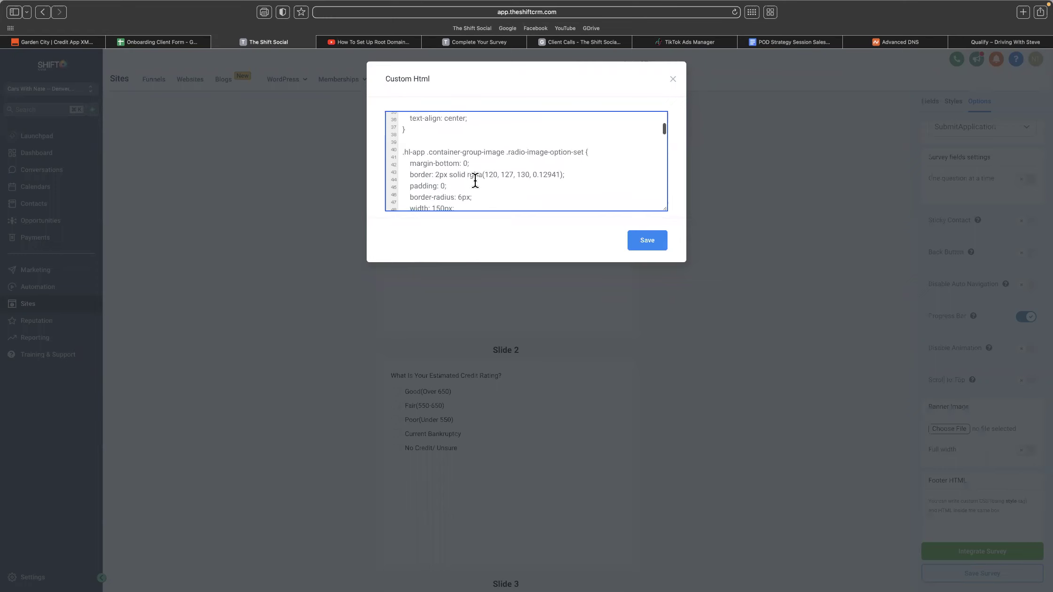
pyautogui.scroll(-8, 475, 180)
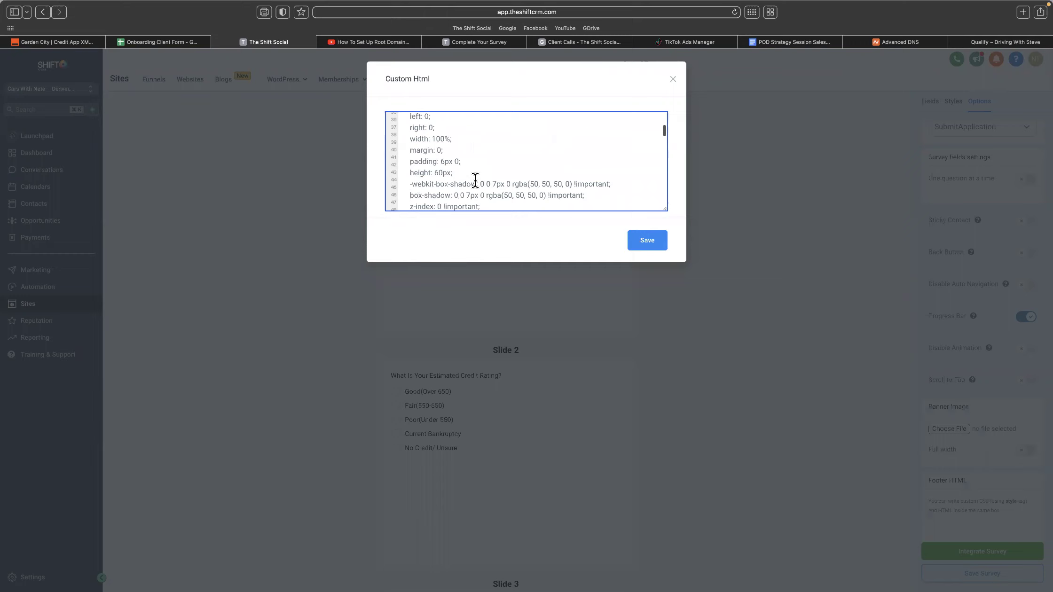
pyautogui.scroll(-6, 475, 180)
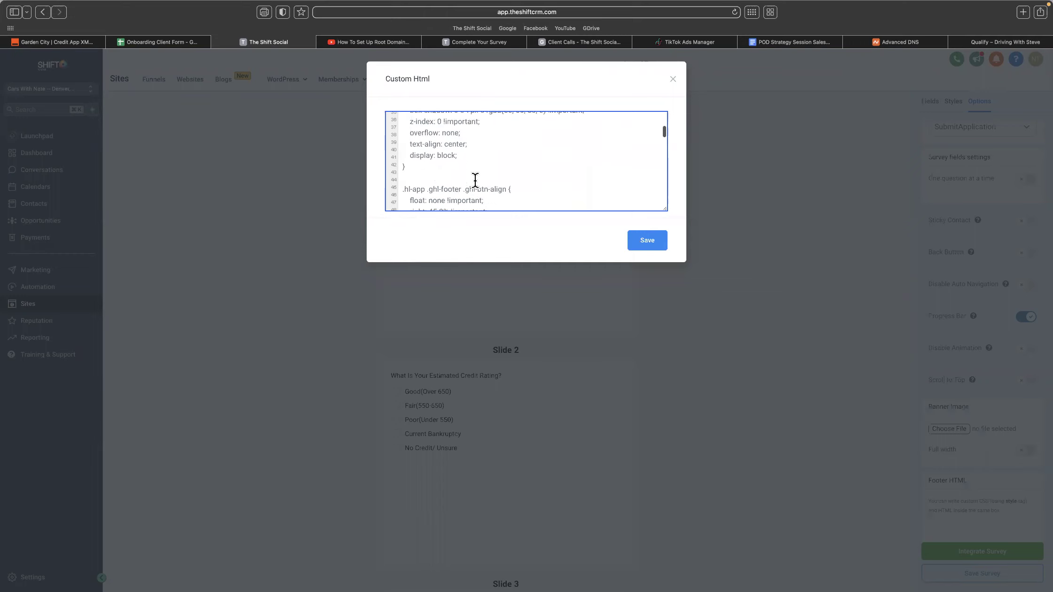
pyautogui.scroll(-3, 475, 180)
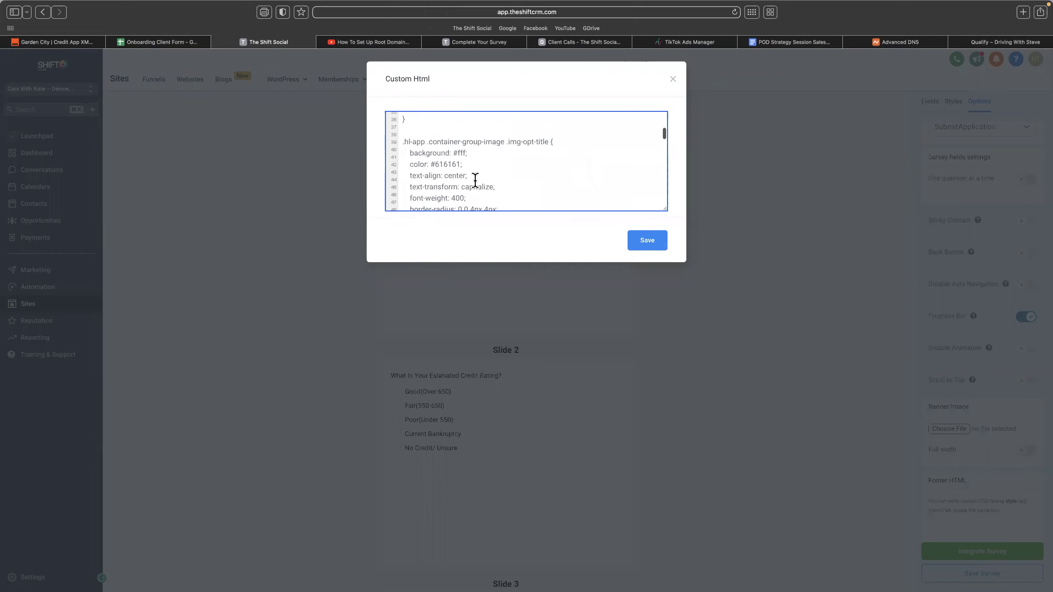
pyautogui.scroll(-1, 475, 180)
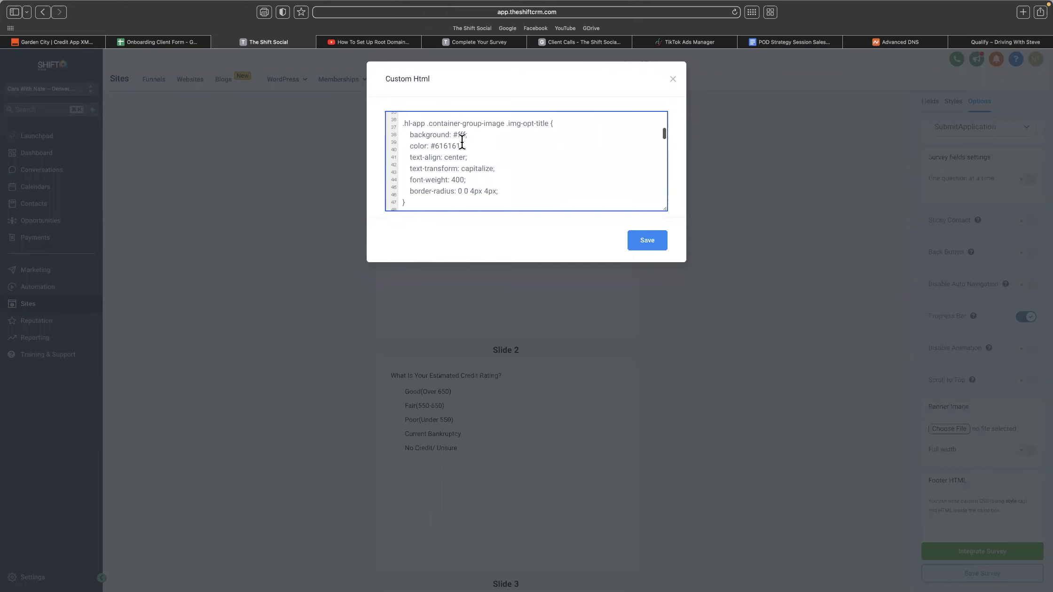
# - Copy the image option title's color #616161, search the web for it and open its ColorHexa page
pyautogui.moveTo(461, 144); pyautogui.dragTo(407, 145)
pyautogui.press('cmd+c')
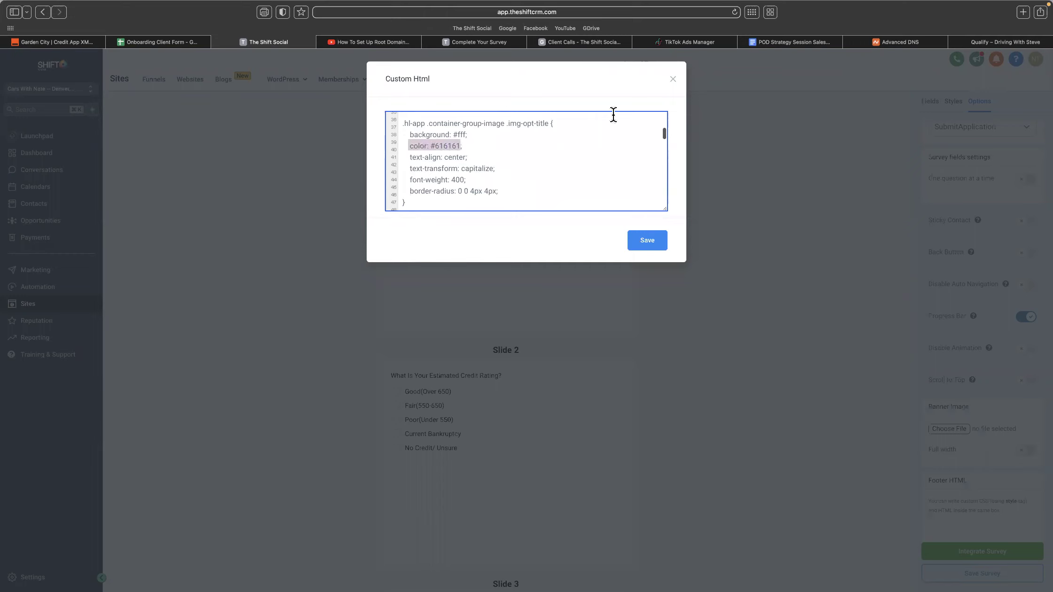
pyautogui.click(1005, 41)
pyautogui.click(667, 23)
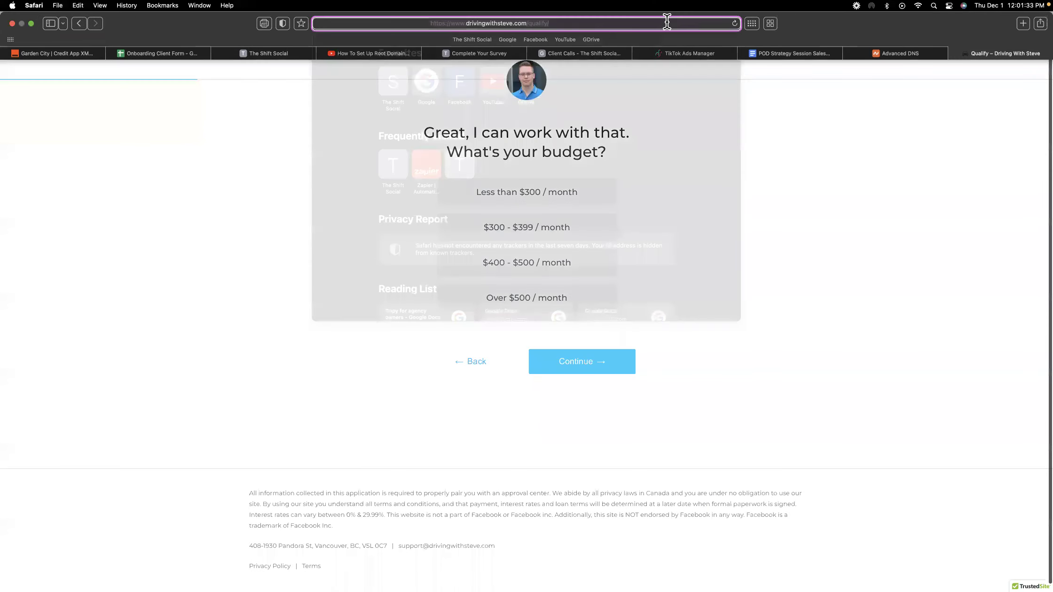
pyautogui.press('cmd+v')
pyautogui.press('Return')
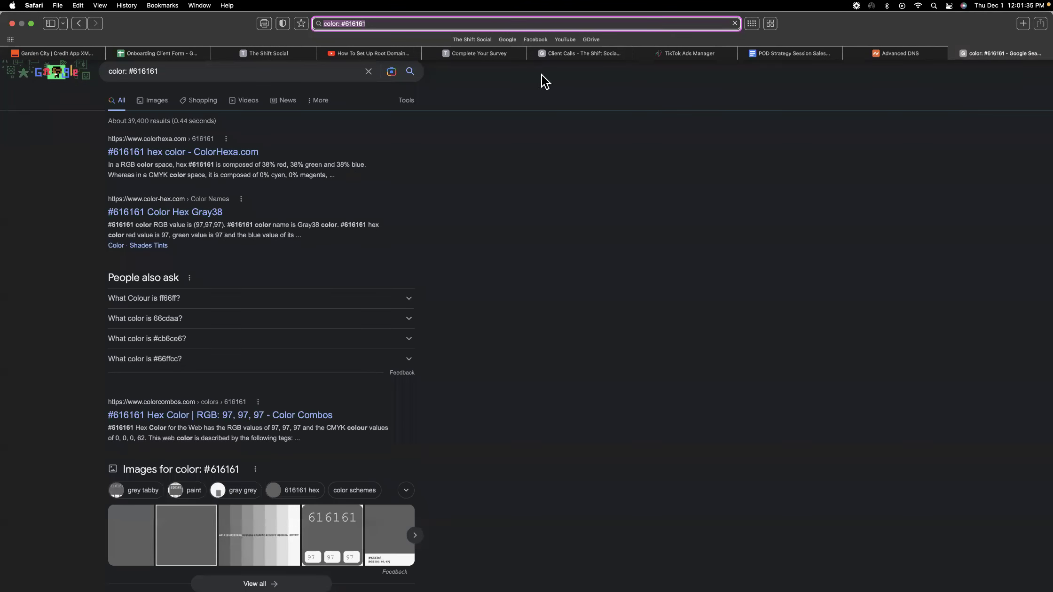
pyautogui.click(235, 160)
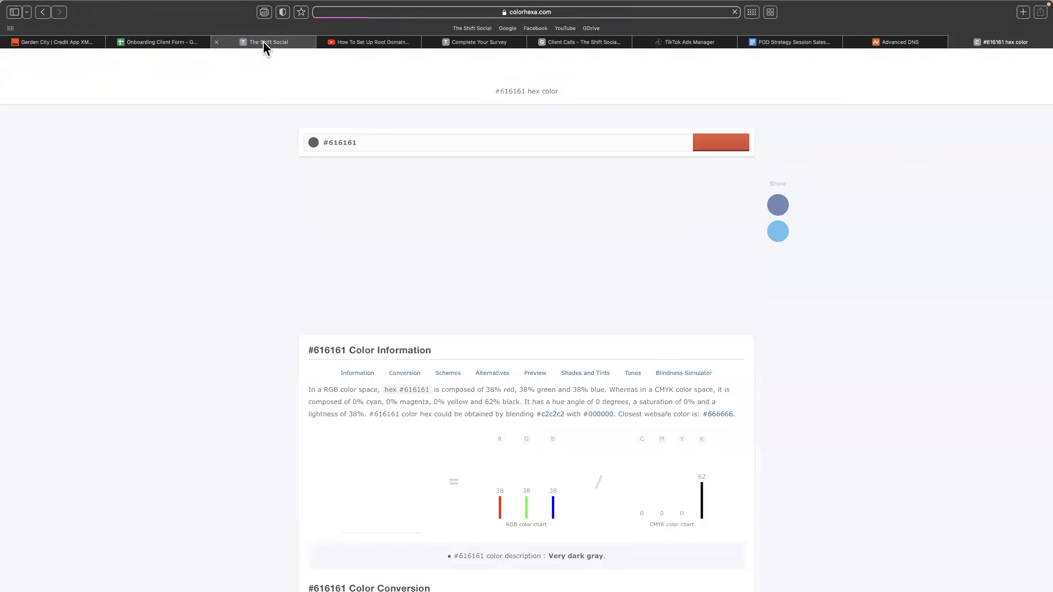
# - Return to the survey's custom HTML and look further through the CSS for other color declarations
pyautogui.click(268, 42)
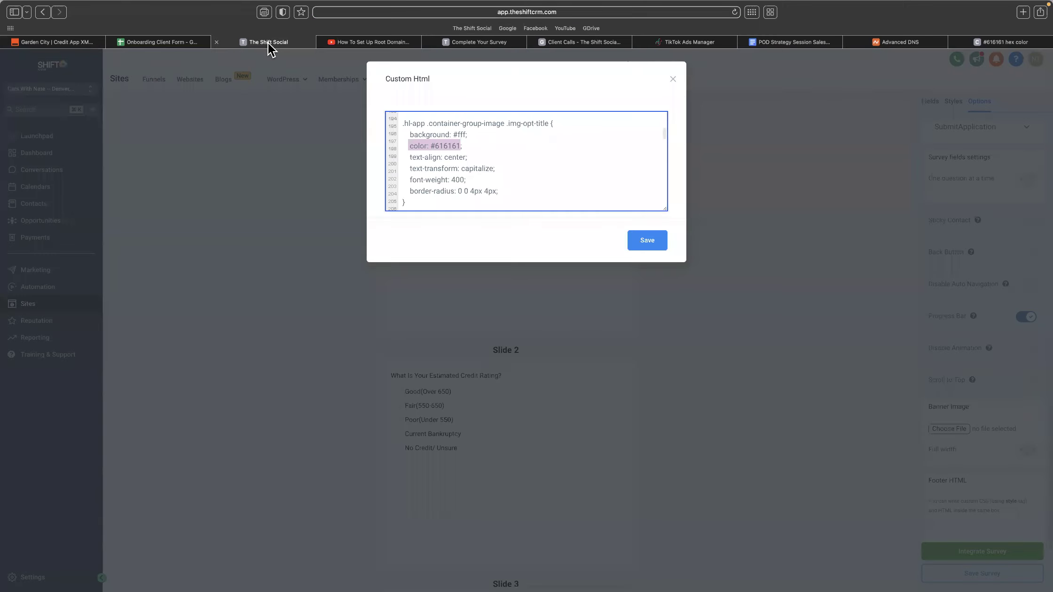
pyautogui.scroll(-5, 474, 160)
pyautogui.scroll(-10, 474, 163)
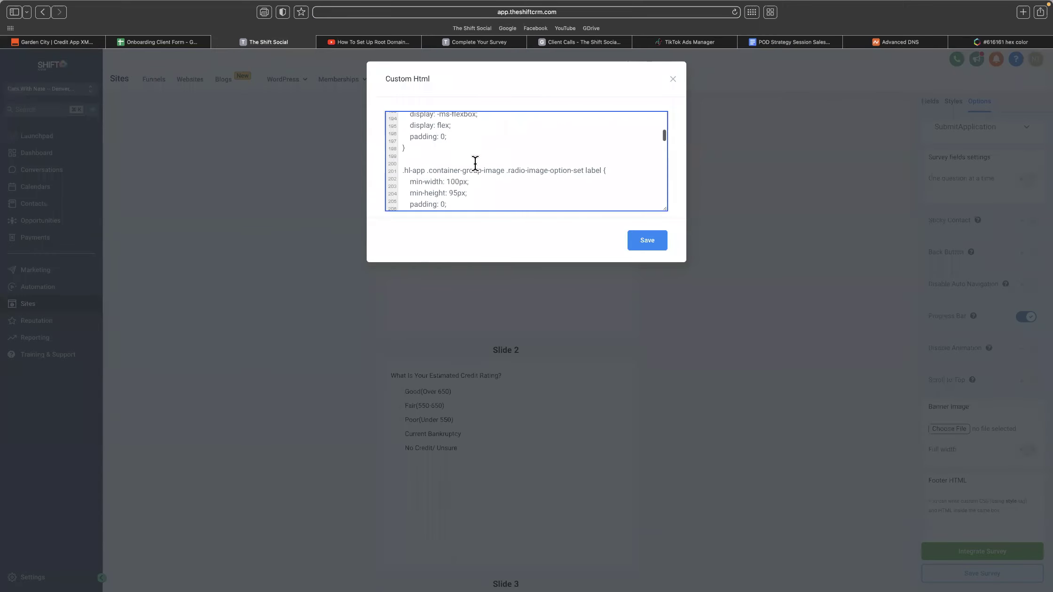
pyautogui.scroll(-3, 474, 163)
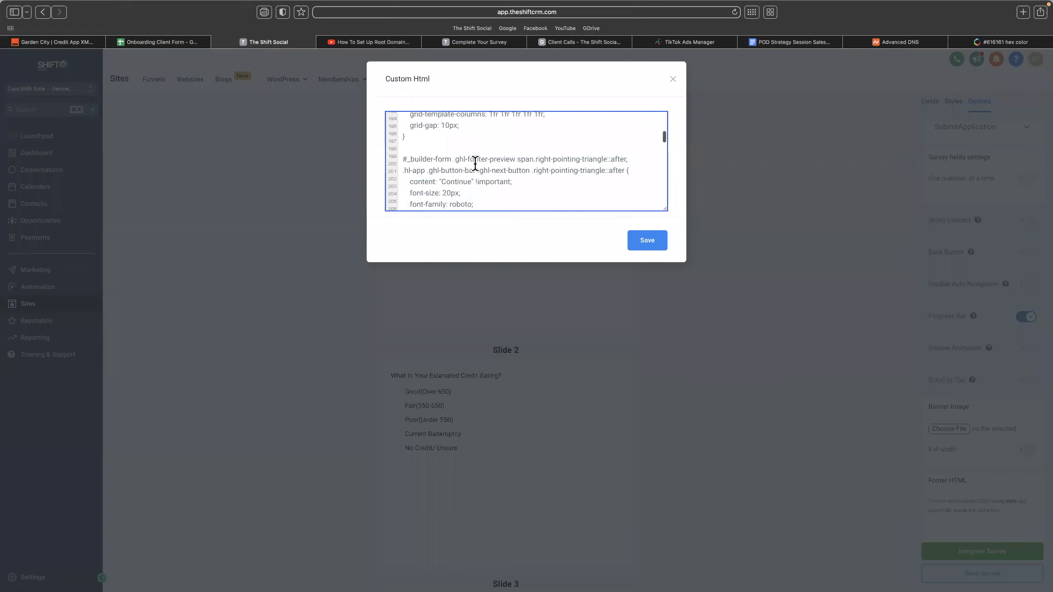
pyautogui.scroll(-4, 465, 177)
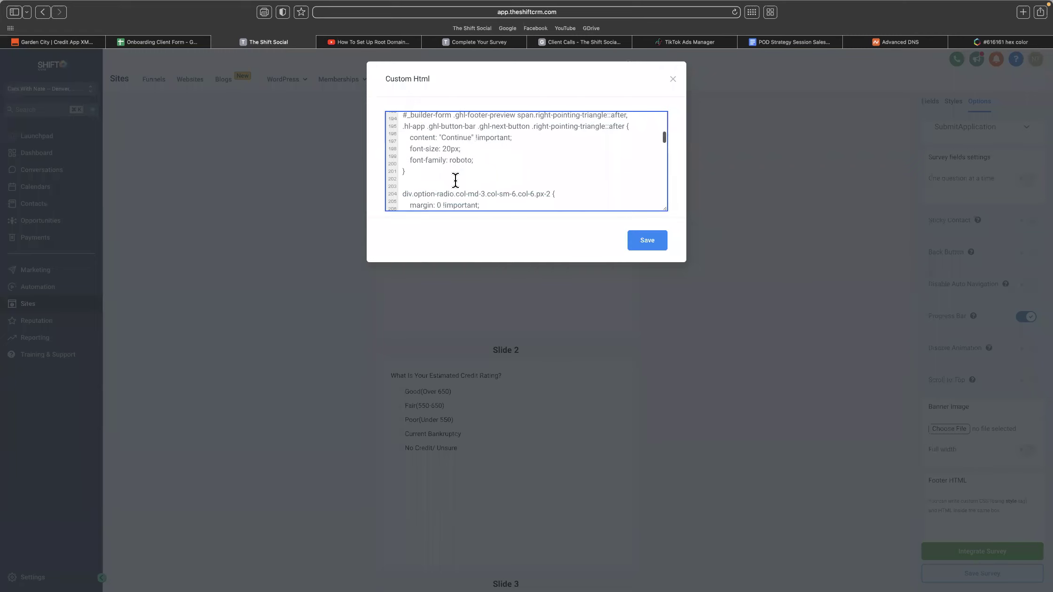
pyautogui.scroll(3, 454, 177)
pyautogui.scroll(-2, 454, 178)
pyautogui.scroll(2, 454, 178)
pyautogui.scroll(-3, 454, 178)
pyautogui.scroll(-5, 454, 178)
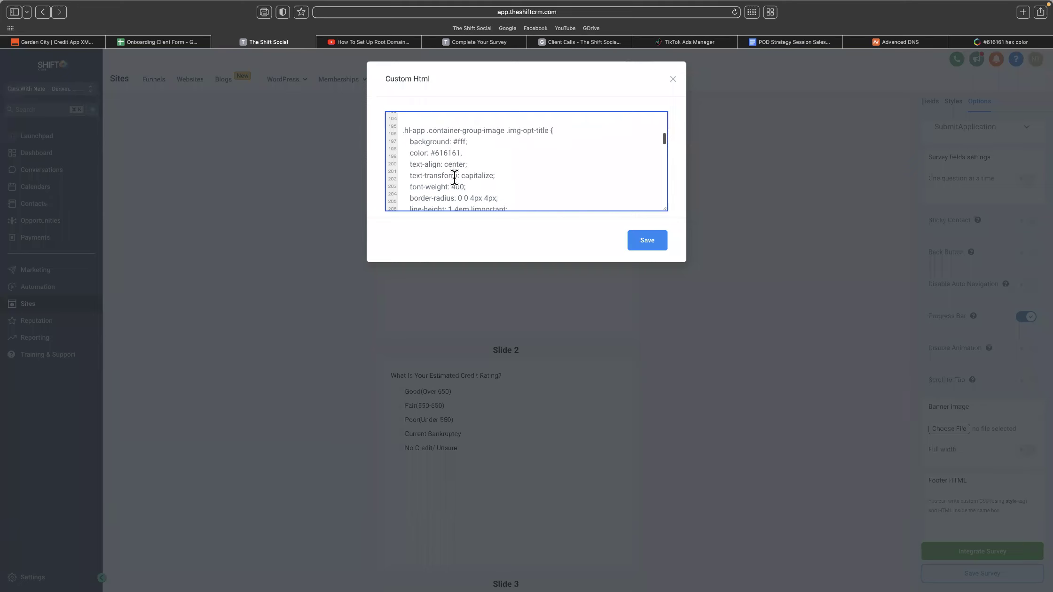
pyautogui.scroll(-3, 438, 177)
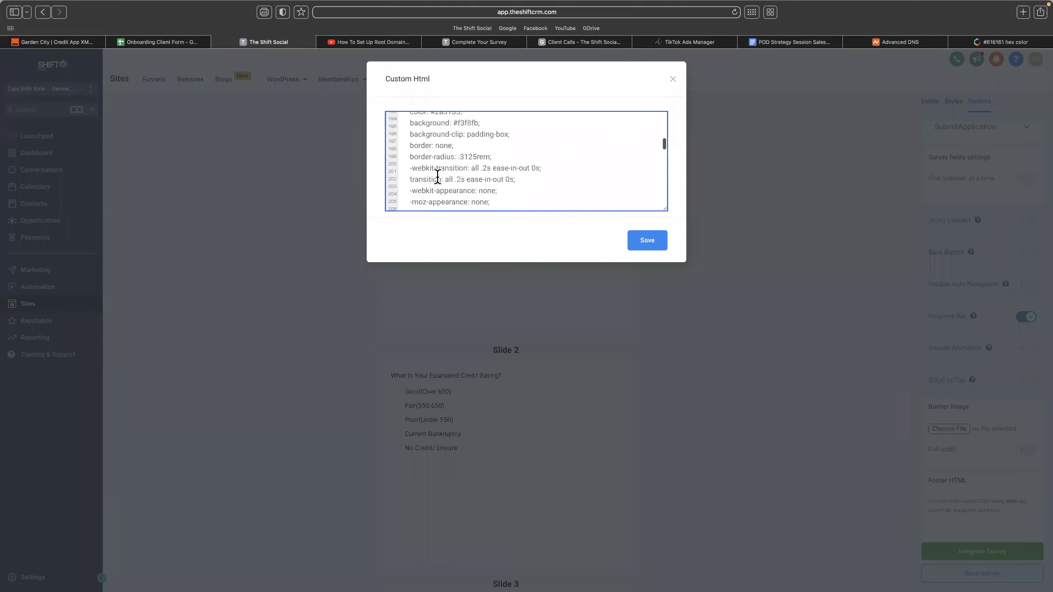
pyautogui.scroll(-1, 438, 175)
pyautogui.scroll(4, 438, 175)
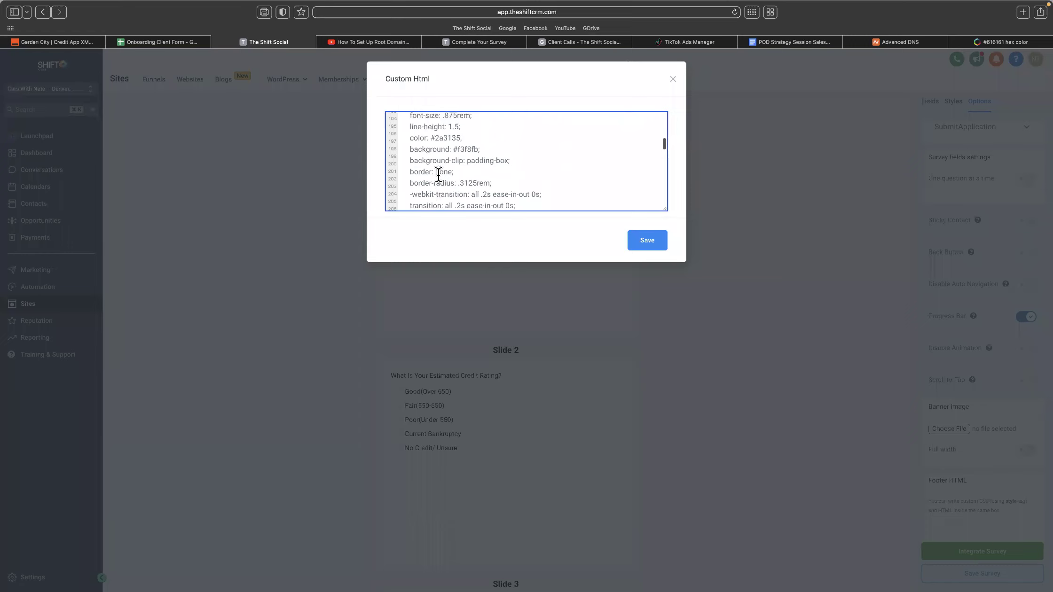
# - Copy the "color: #2a3135;" declaration from the CSS and try to look it up on ColorHexa
pyautogui.moveTo(462, 141); pyautogui.dragTo(409, 141)
pyautogui.press('super+c')
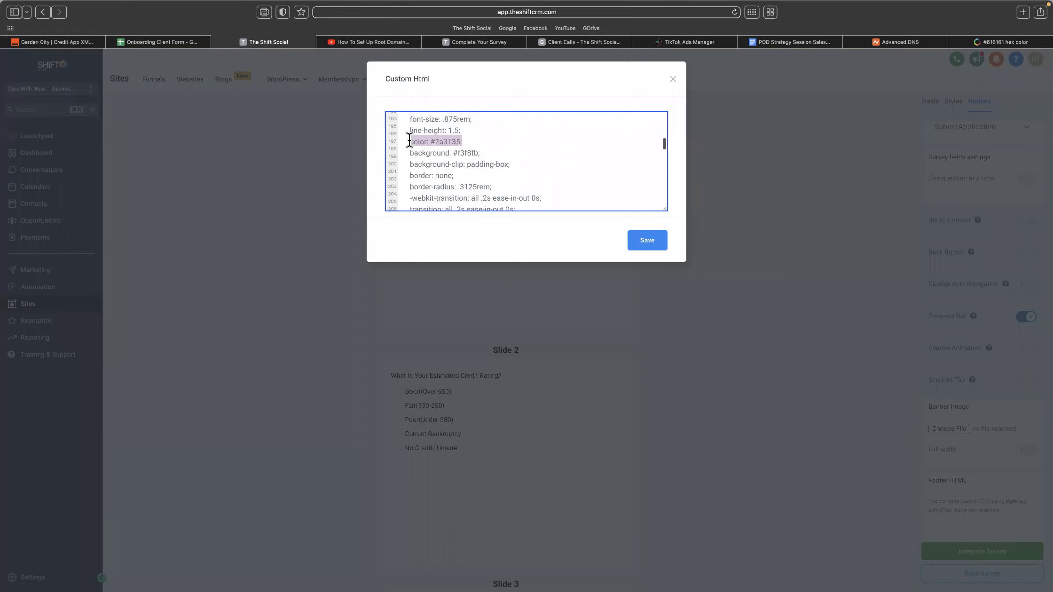
pyautogui.click(999, 41)
pyautogui.press('super+a')
pyautogui.press('super+v')
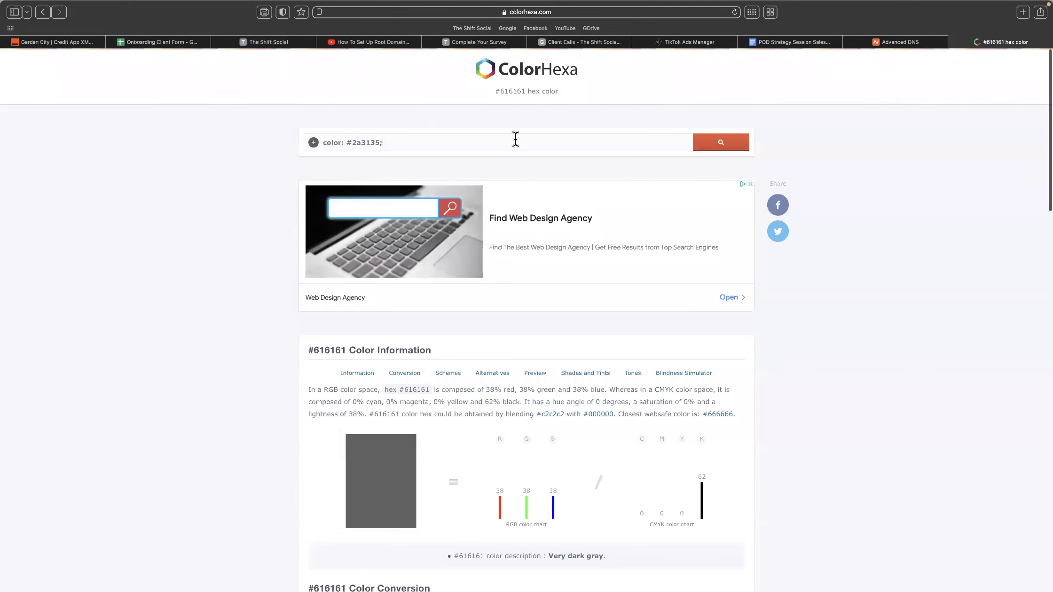
pyautogui.press('Return')
pyautogui.press('super+v')
# - Reduce the ColorHexa query to the hex code #2a3135, search for it and examine the color's information
pyautogui.moveTo(346, 141); pyautogui.dragTo(316, 142)
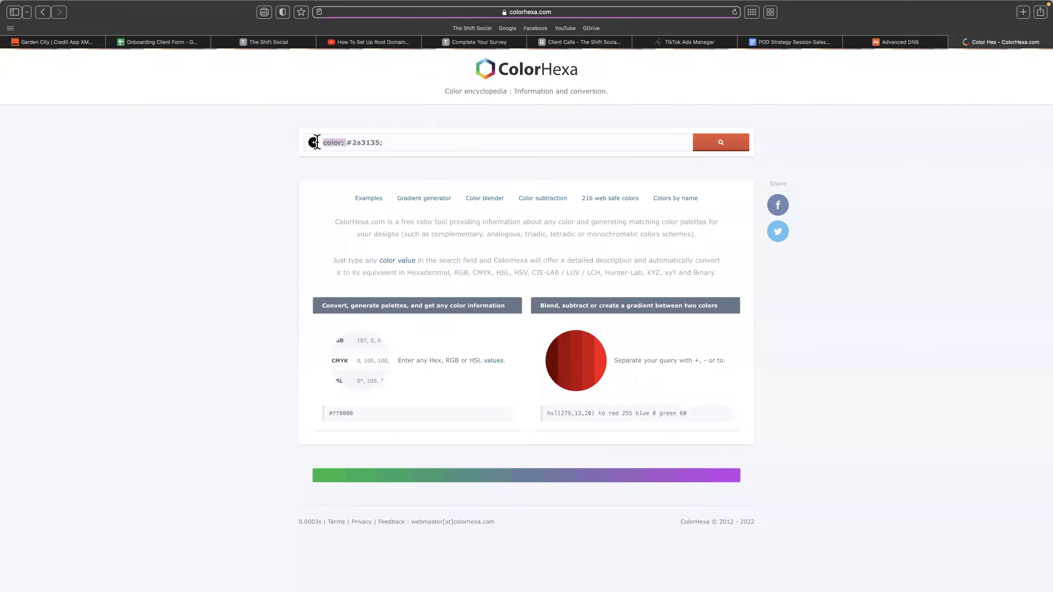
pyautogui.press('BackSpace')
pyautogui.press('BackSpace')
pyautogui.press('Return')
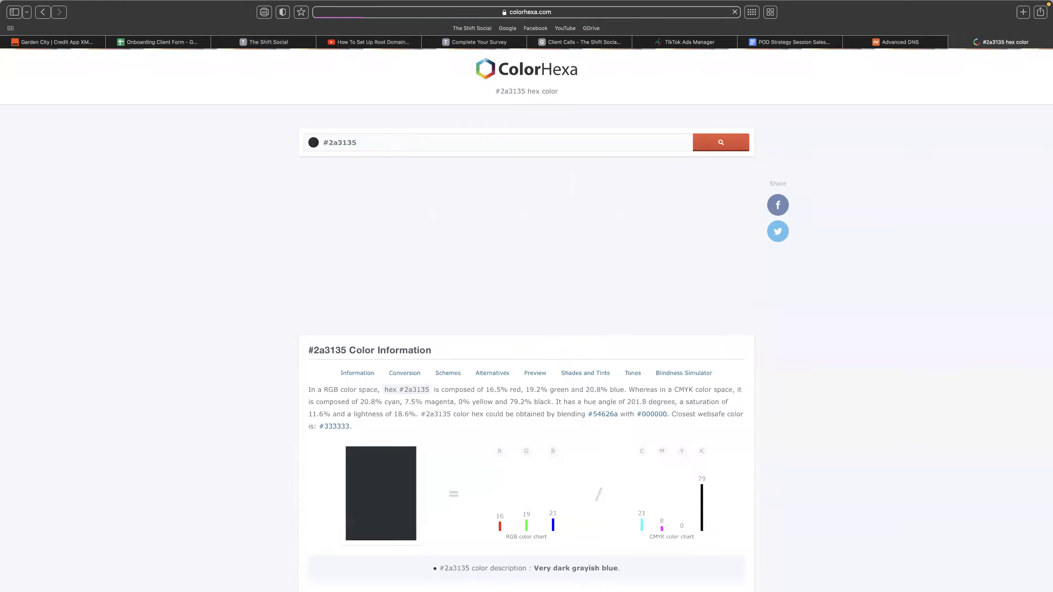
pyautogui.scroll(-1, 370, 193)
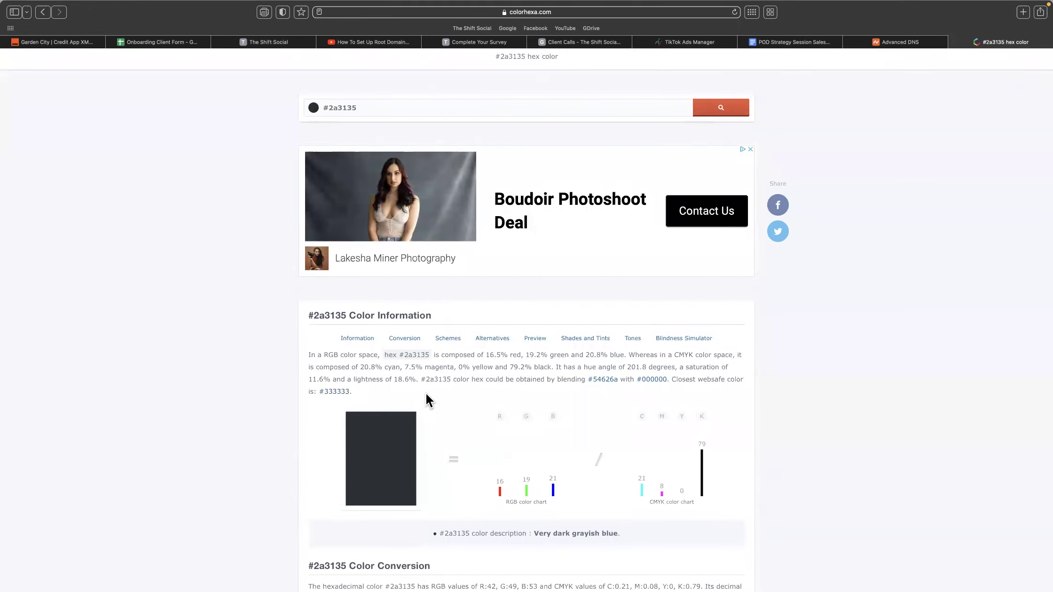
pyautogui.scroll(-5, 432, 410)
pyautogui.scroll(-6, 468, 379)
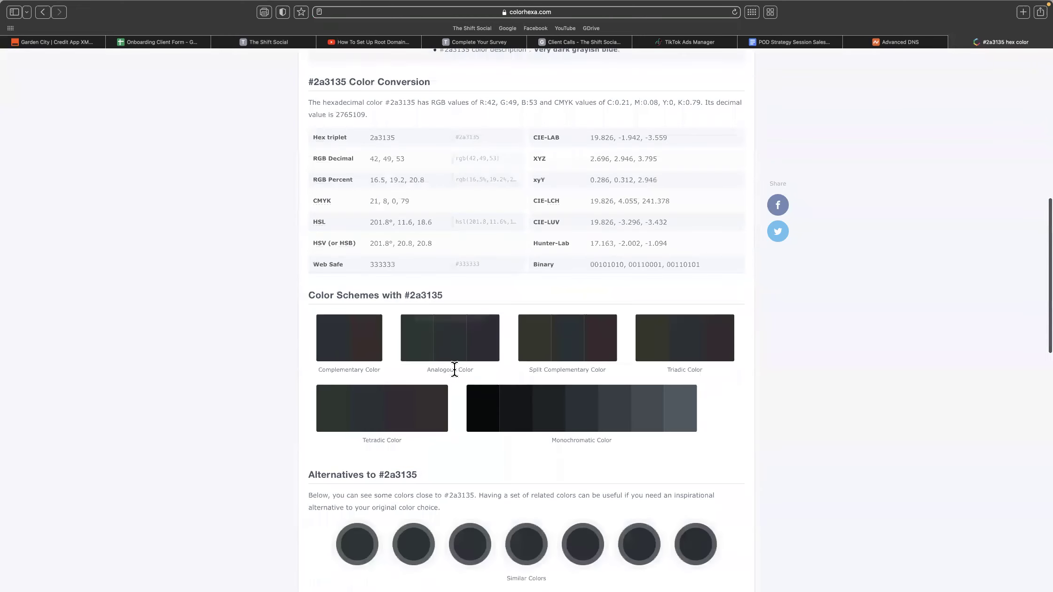
pyautogui.scroll(11, 451, 343)
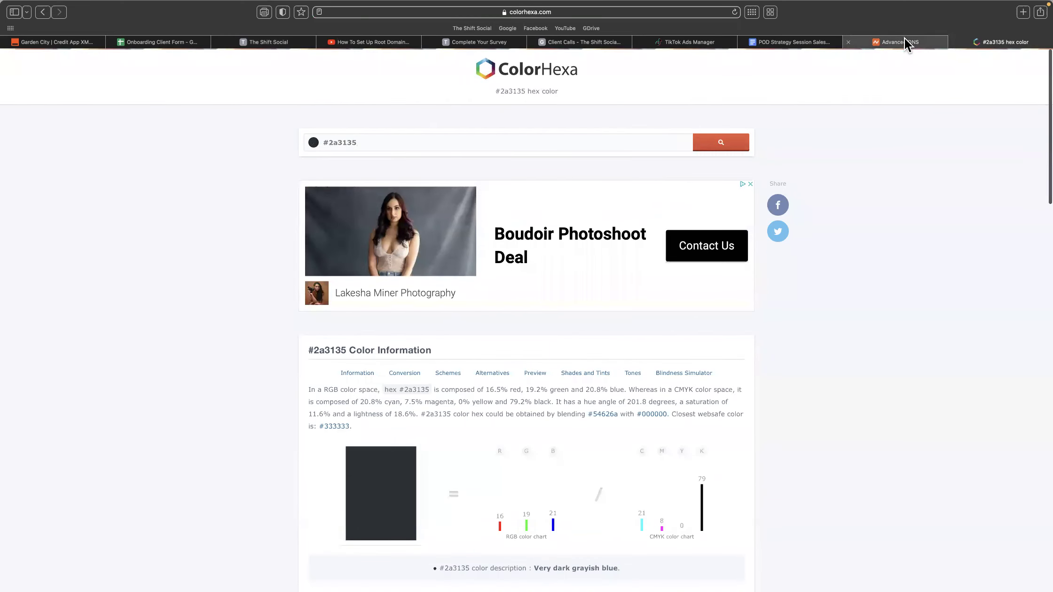
# - Return to the survey's custom HTML and look through the rest of the CSS for further color declarations
pyautogui.click(288, 41)
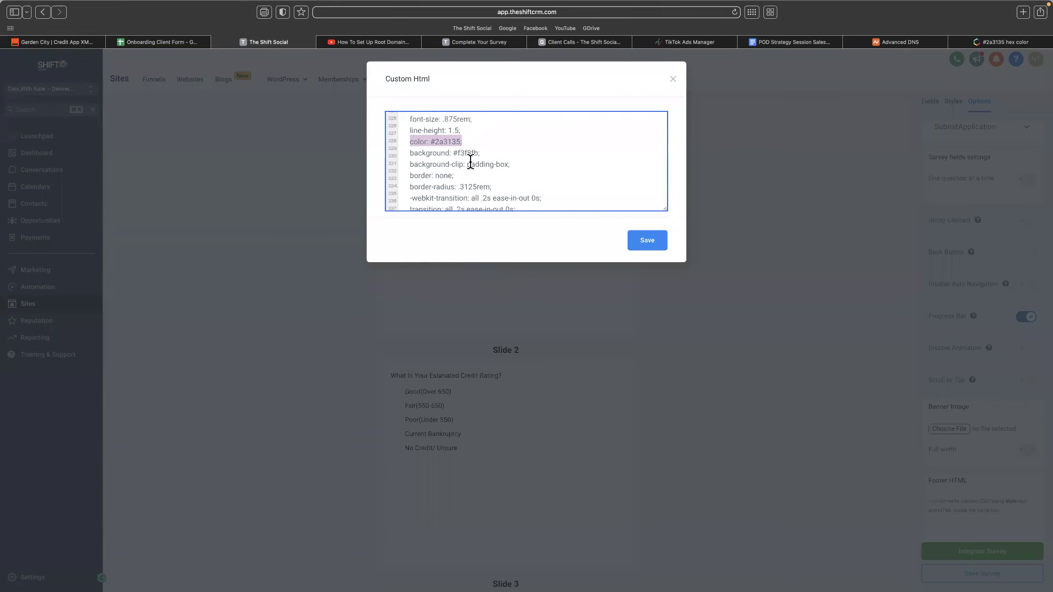
pyautogui.scroll(-10, 472, 182)
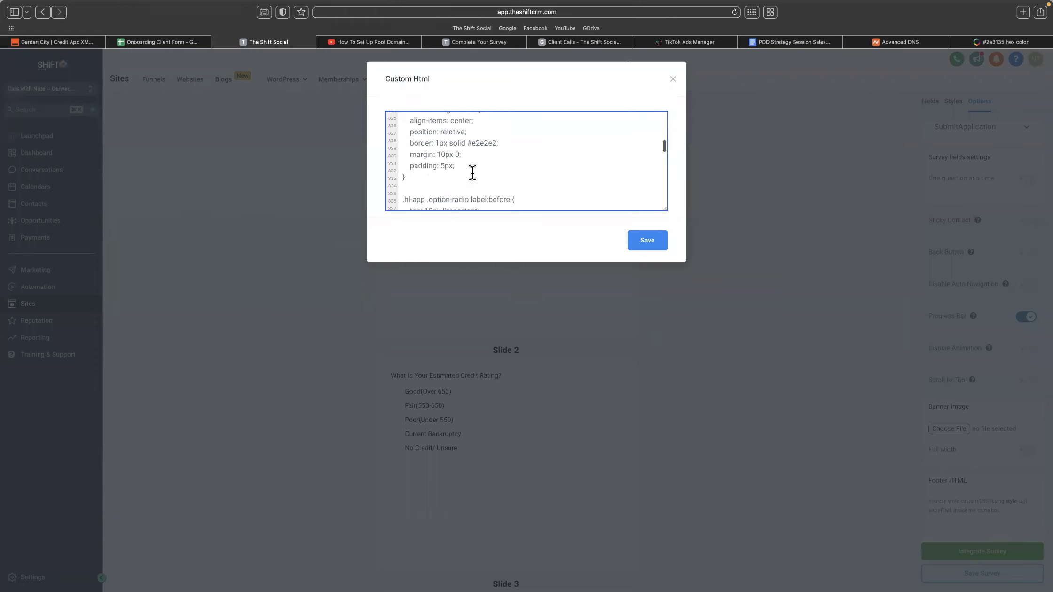
pyautogui.scroll(-5, 486, 171)
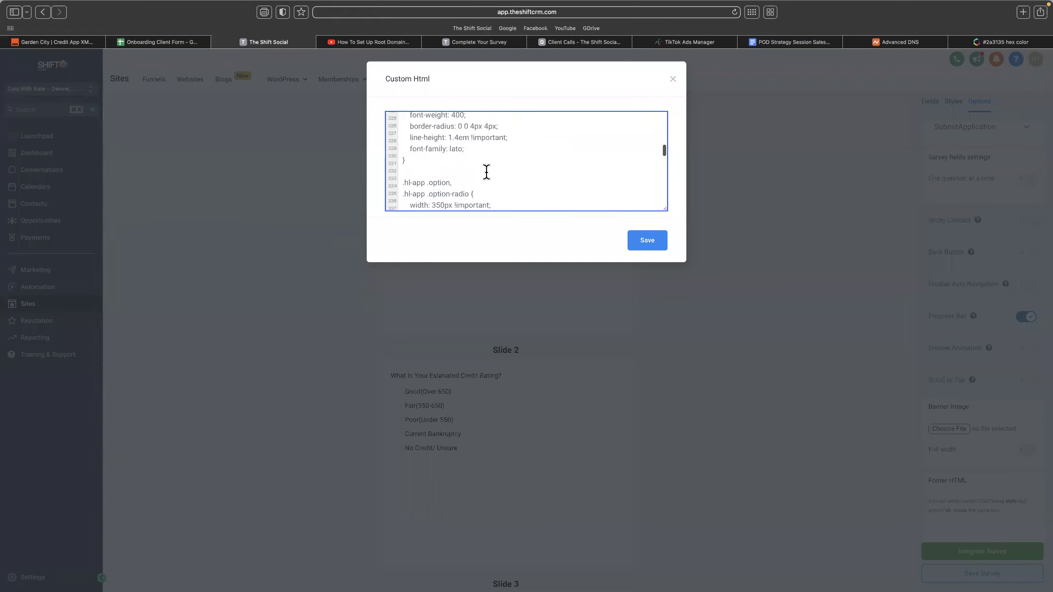
pyautogui.scroll(-5, 487, 171)
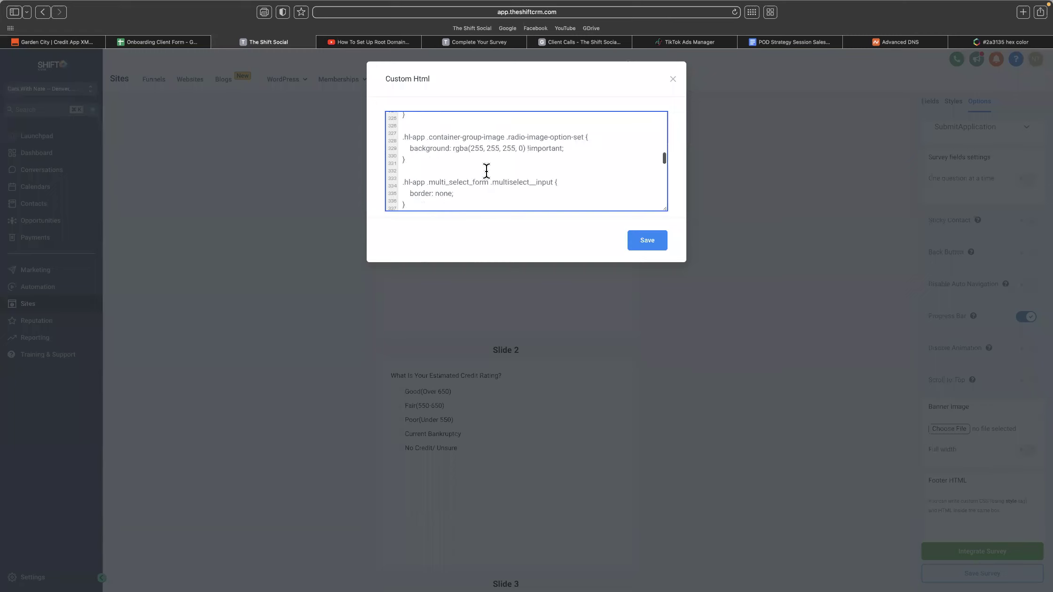
pyautogui.scroll(-10, 472, 165)
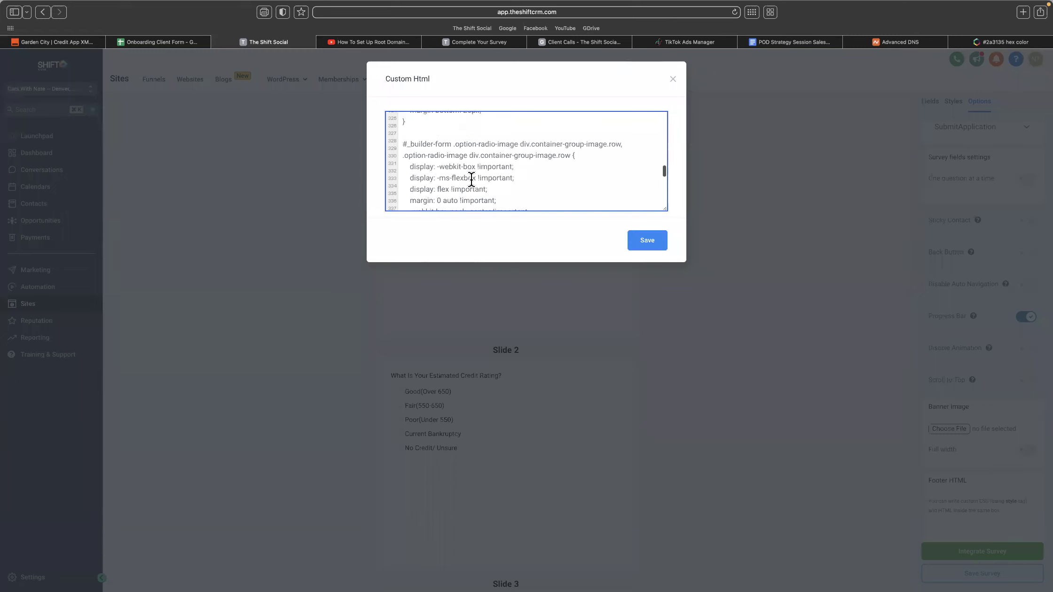
pyautogui.scroll(-10, 475, 182)
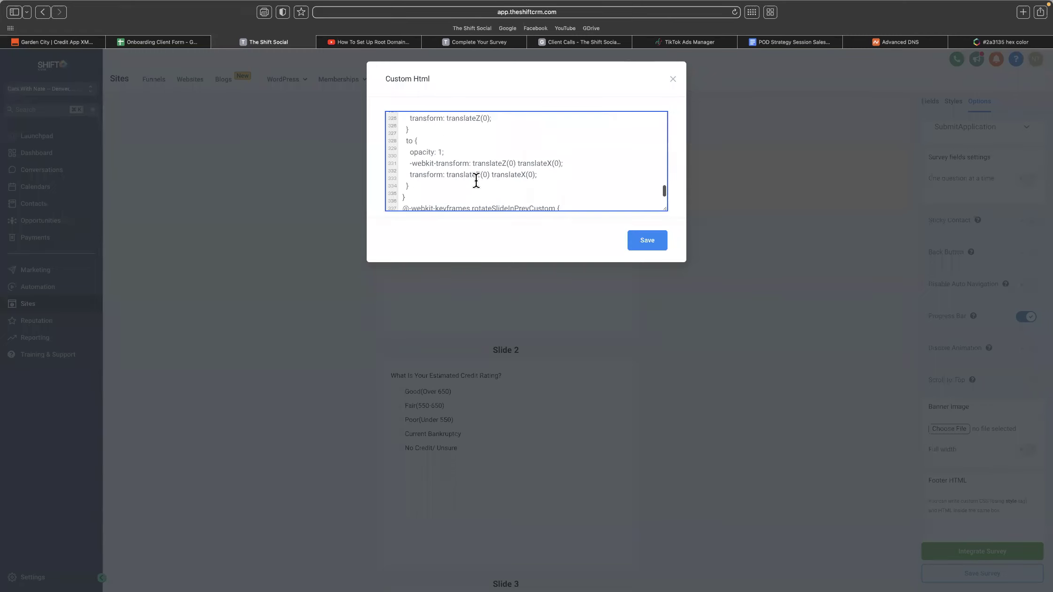
pyautogui.scroll(-10, 475, 183)
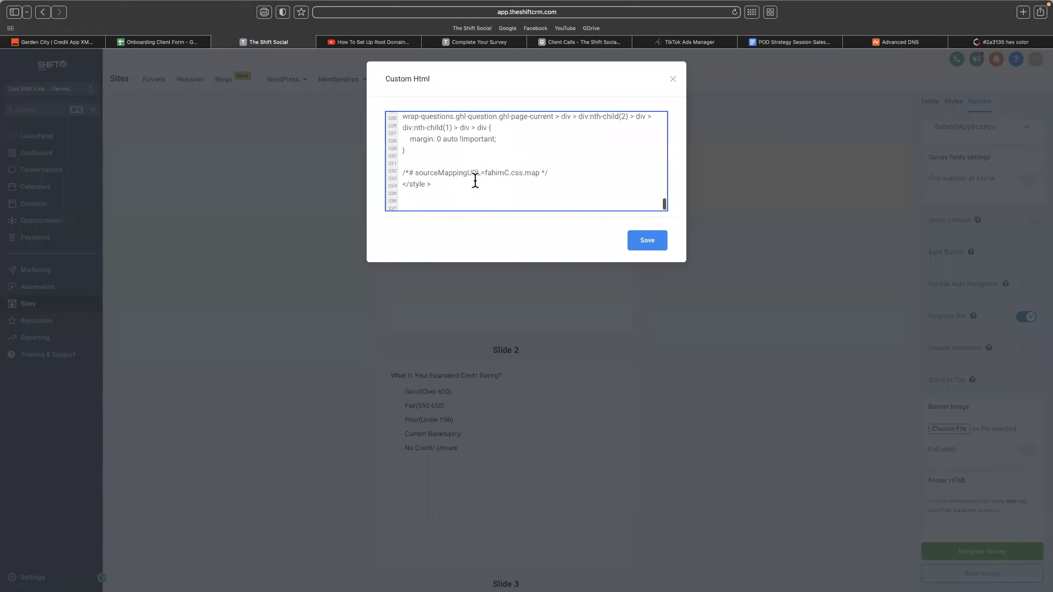
pyautogui.scroll(5, 475, 180)
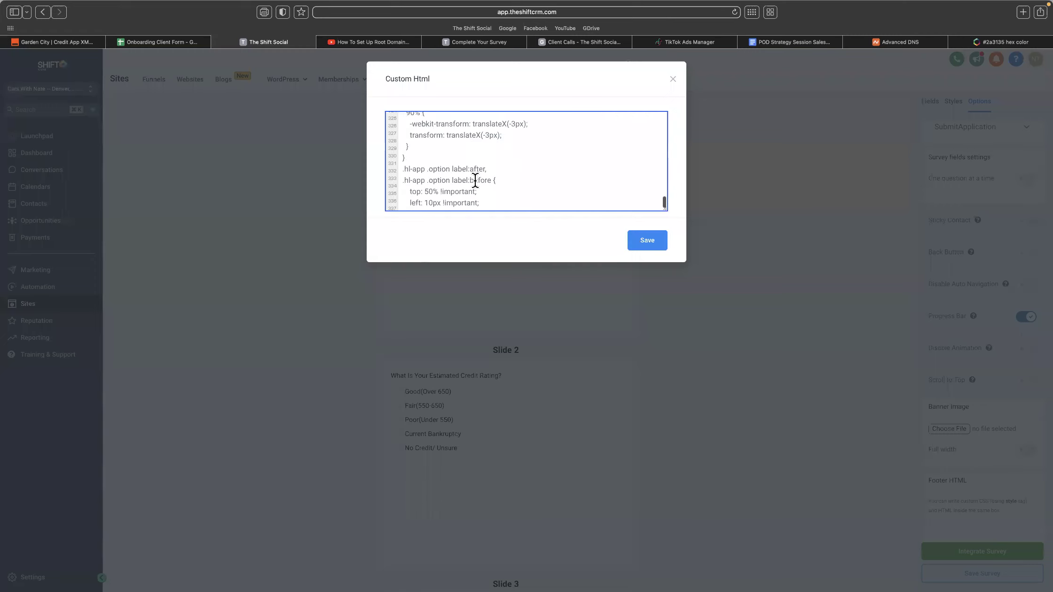
pyautogui.scroll(-3, 475, 180)
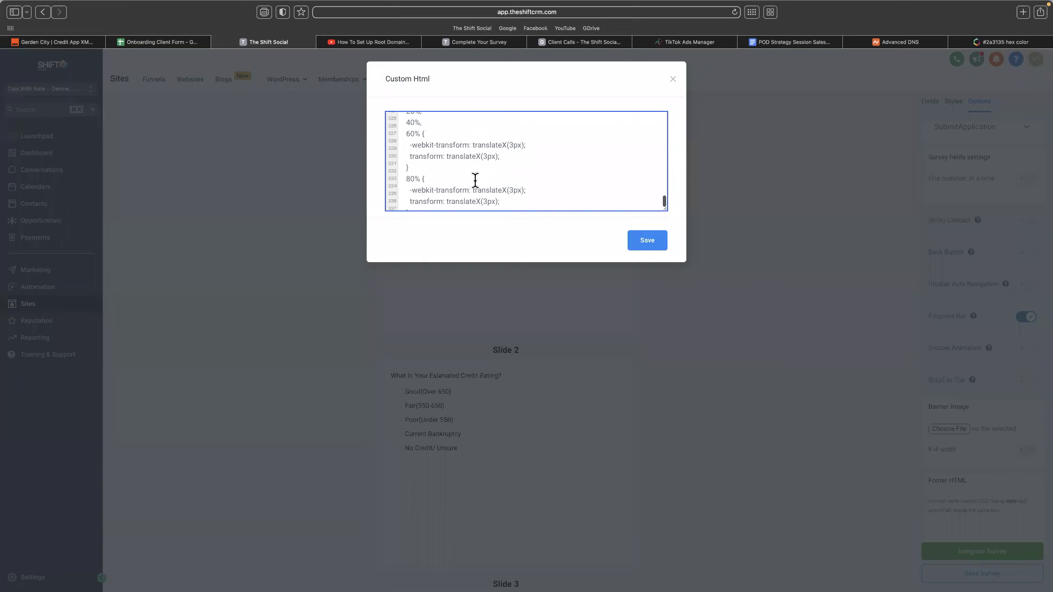
pyautogui.scroll(5, 475, 180)
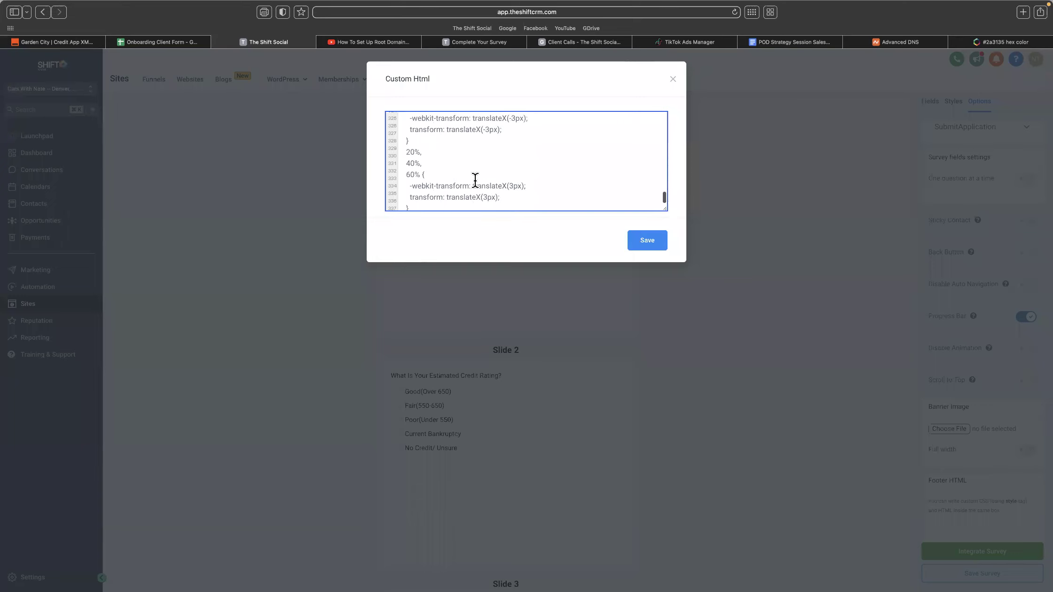
pyautogui.scroll(15, 475, 180)
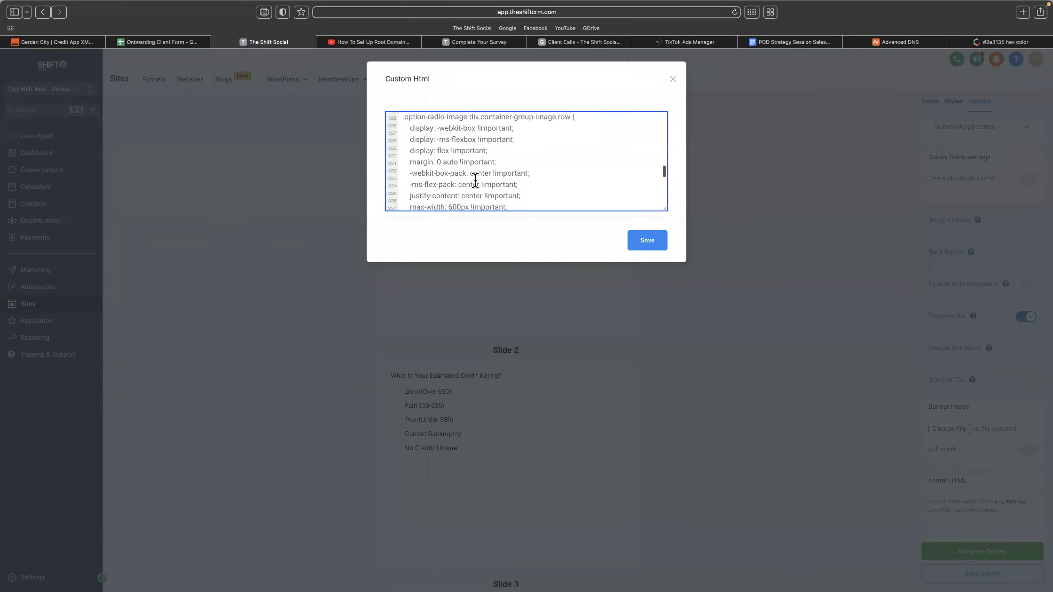
pyautogui.scroll(-5, 475, 180)
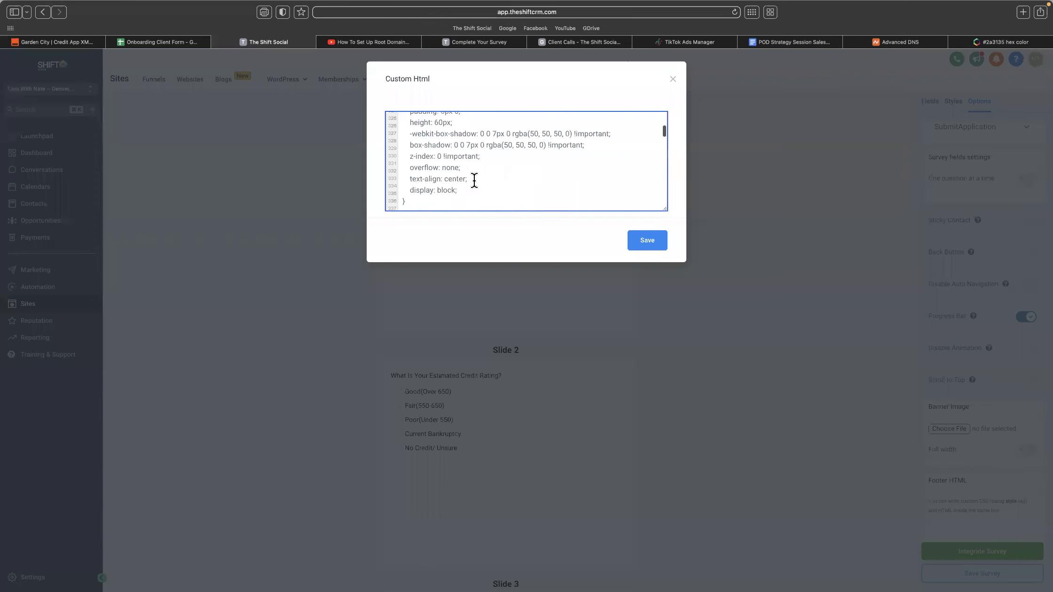
pyautogui.scroll(5, 474, 181)
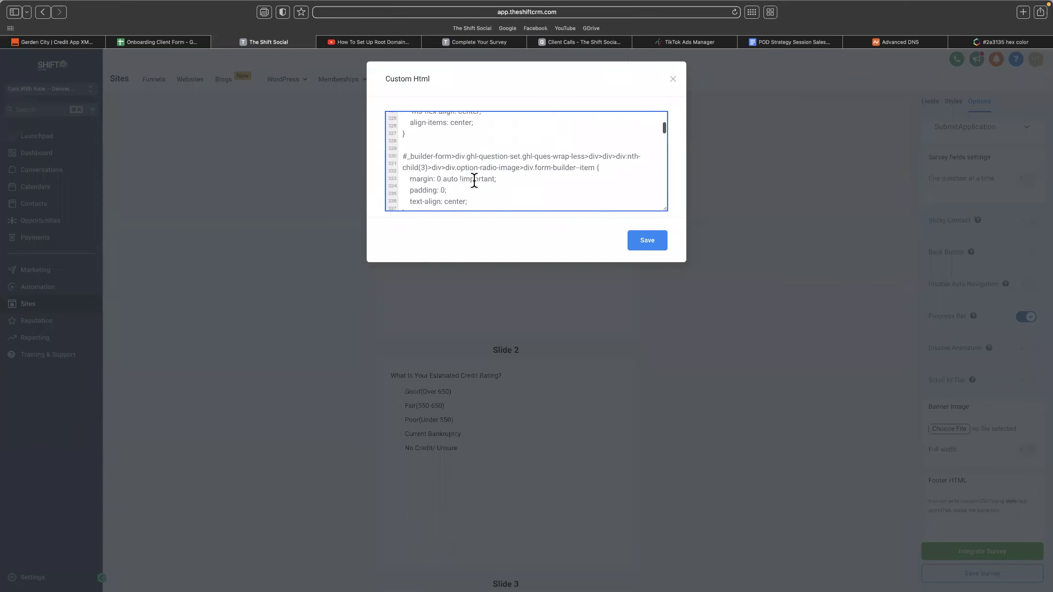
# - Look up blue on ColorHexa and view the color schemes for #0000ff
pyautogui.click(990, 40)
pyautogui.doubleClick(449, 142)
pyautogui.write('iPhone blue')
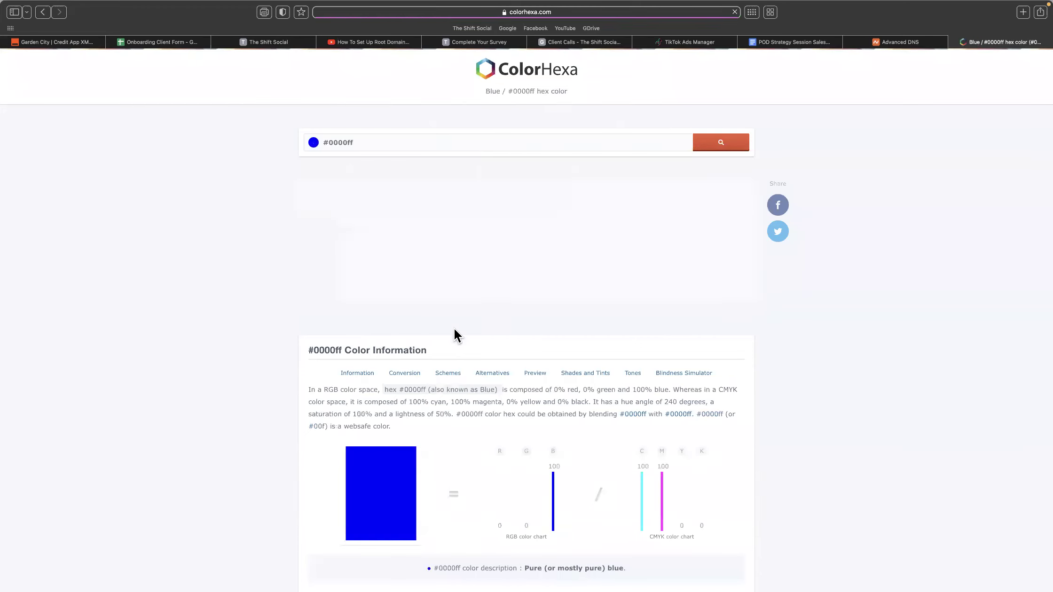
pyautogui.scroll(-8, 382, 485)
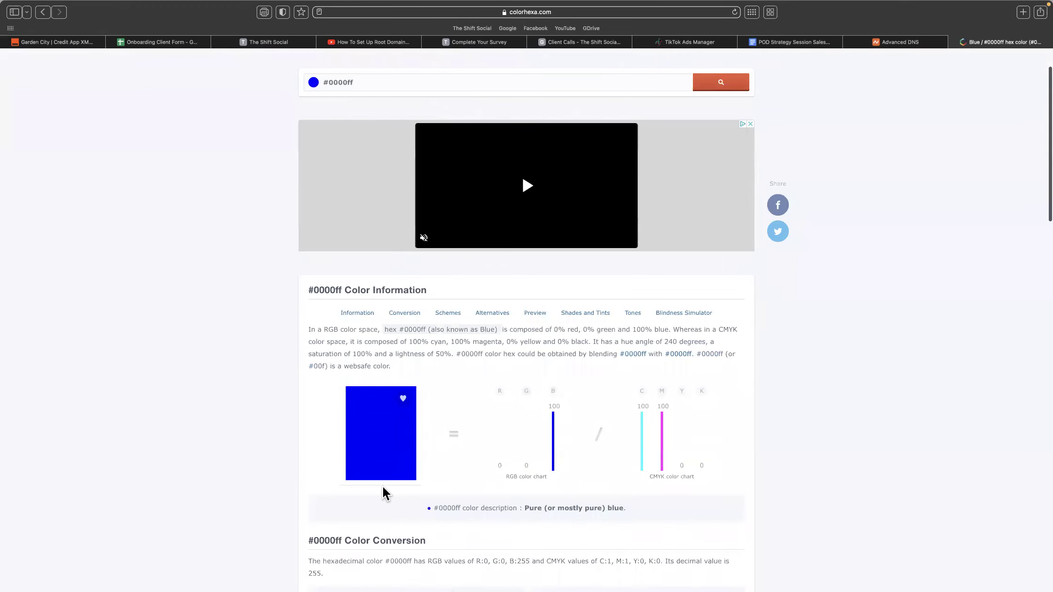
pyautogui.scroll(-3, 383, 488)
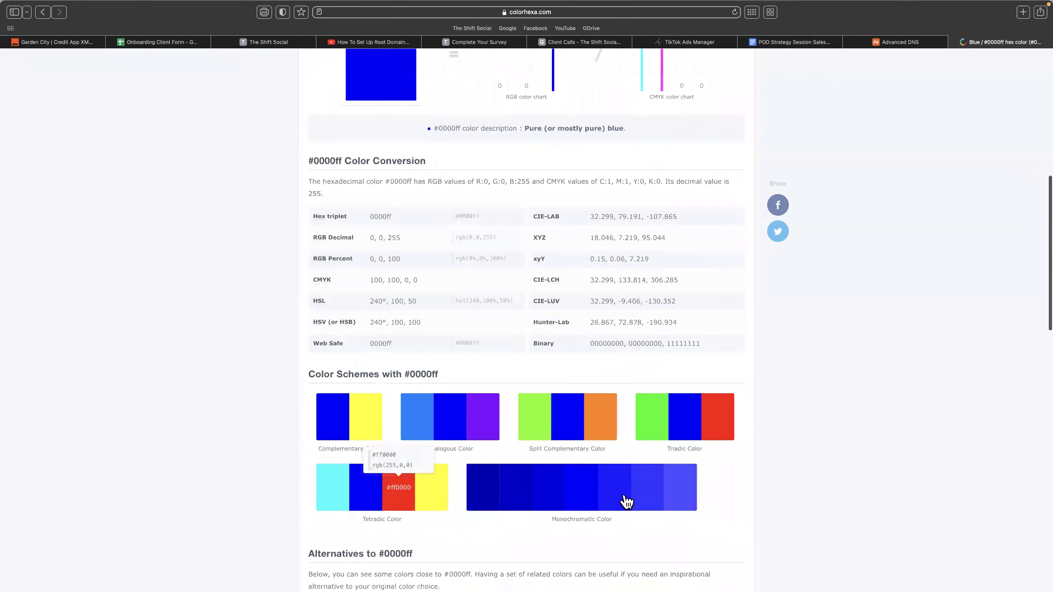
# - Open the cyan swatch of the tetradic scheme and copy its hex code #00ffff
pyautogui.click(341, 490)
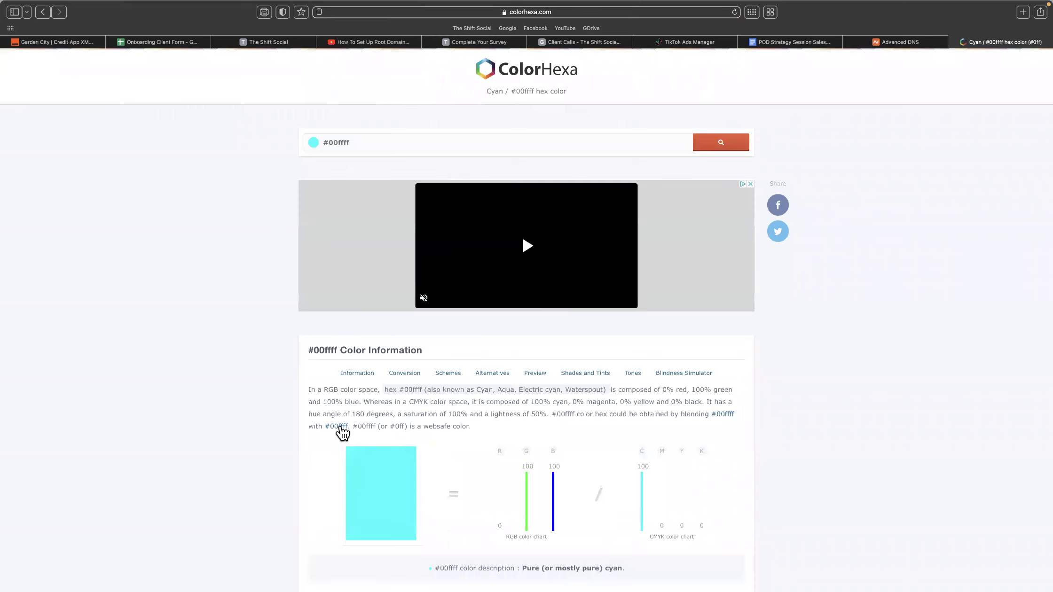
pyautogui.moveTo(351, 426); pyautogui.dragTo(324, 425)
pyautogui.press('super+c')
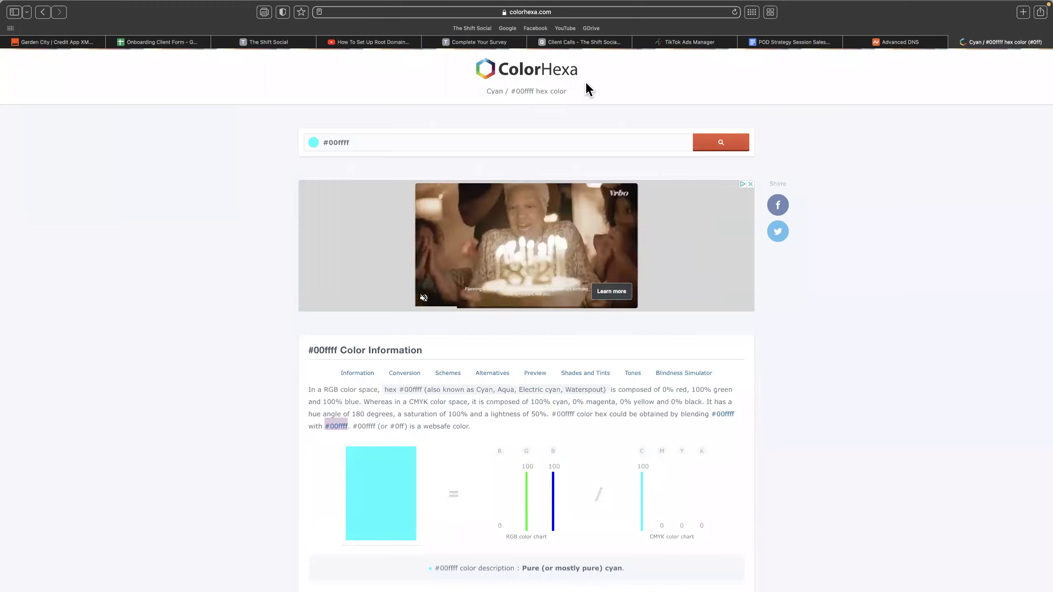
# - Replace the text color in the custom CSS's .date-picker-custom-style rule with #00ffff, keeping only one # sign
pyautogui.click(249, 43)
pyautogui.scroll(-5, 439, 205)
pyautogui.scroll(-10, 438, 204)
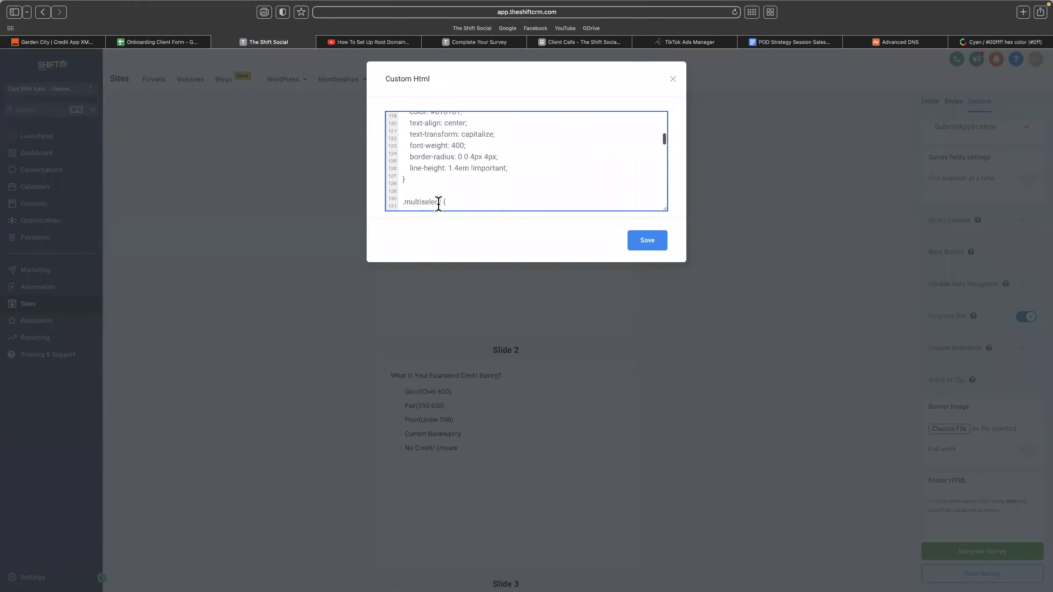
pyautogui.scroll(-5, 438, 205)
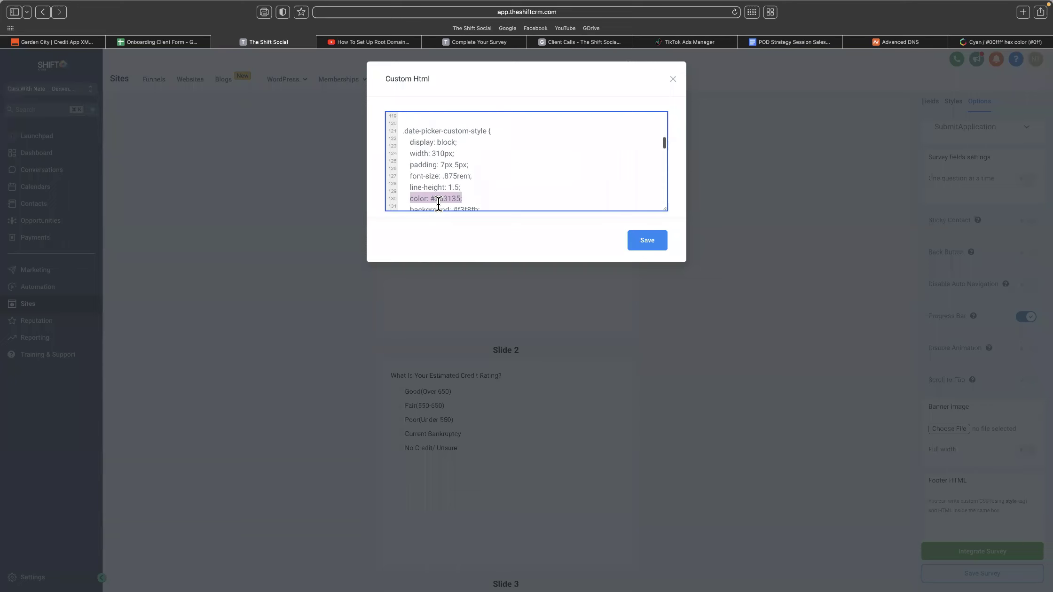
pyautogui.moveTo(460, 189); pyautogui.dragTo(435, 189)
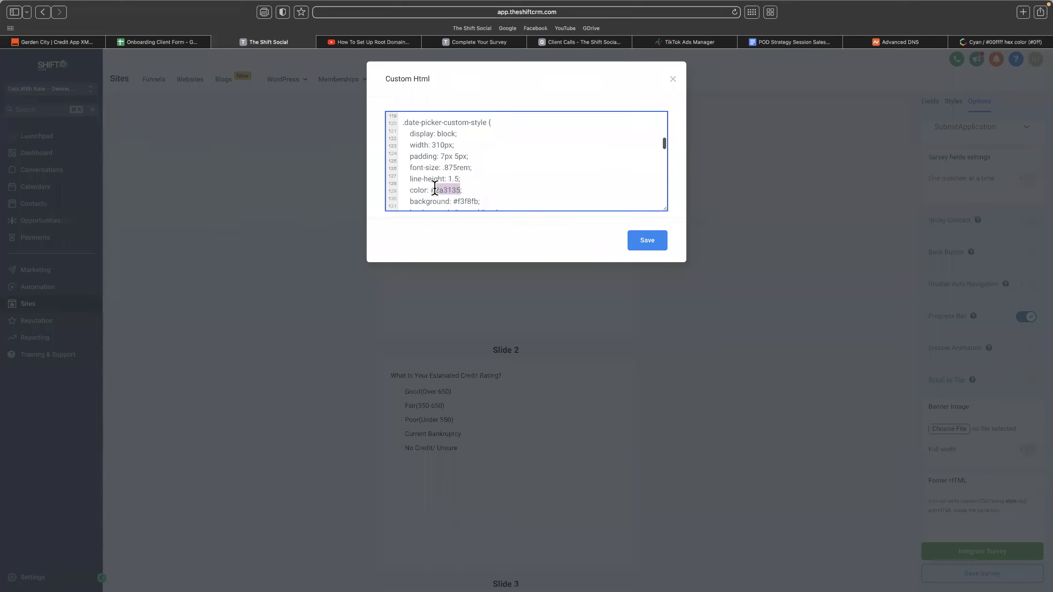
pyautogui.press('super+v')
pyautogui.press('Left')
pyautogui.press('Left')
pyautogui.press('Left')
pyautogui.press('Left')
pyautogui.press('Left')
pyautogui.press('Left')
pyautogui.press('BackSpace')
# - Save the custom HTML and the survey, accepting the third-party script alert
pyautogui.click(647, 242)
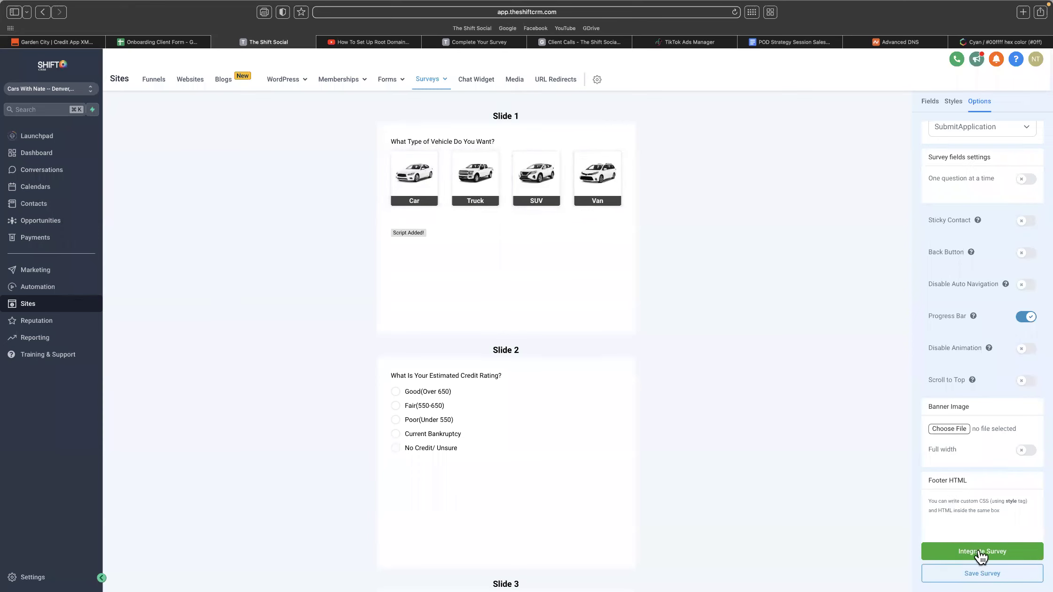
pyautogui.click(982, 574)
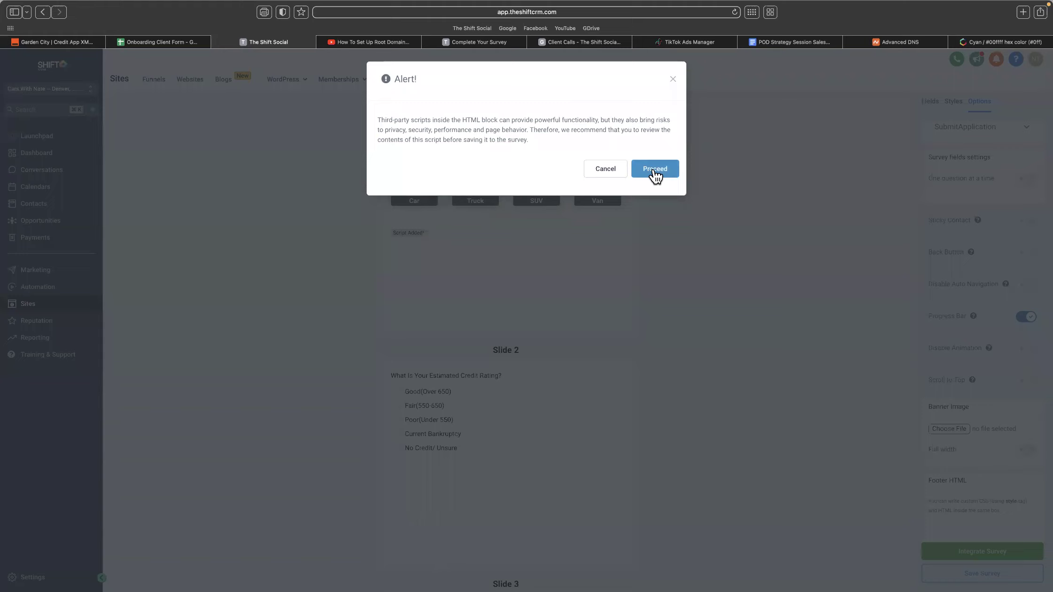
pyautogui.click(655, 168)
# - Delete Slide 14, the "What Happens Next?" slide with the check mark image, from the survey
pyautogui.scroll(-10, 992, 287)
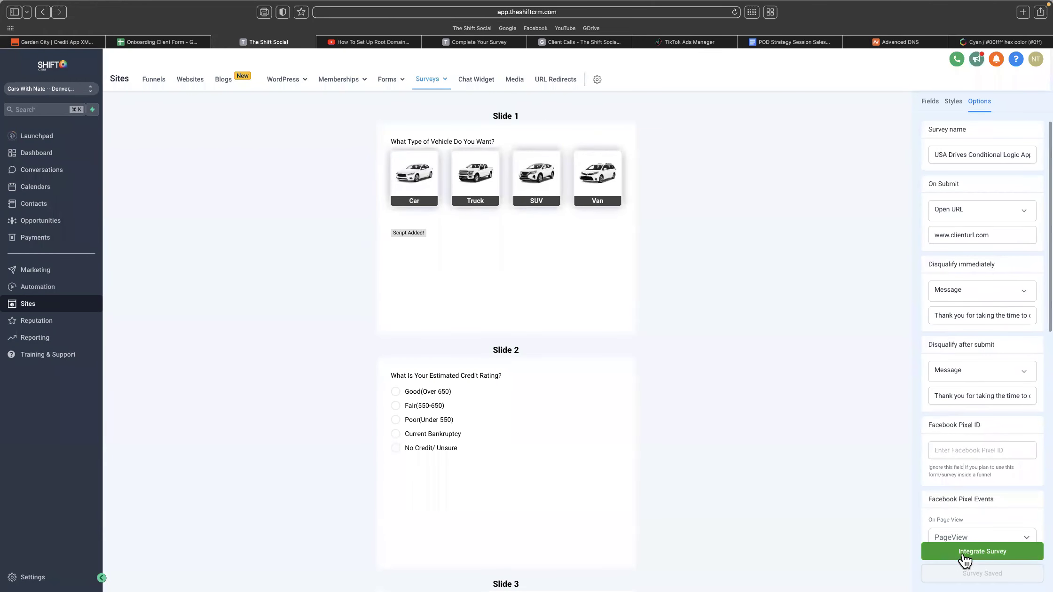
pyautogui.scroll(-14, 449, 353)
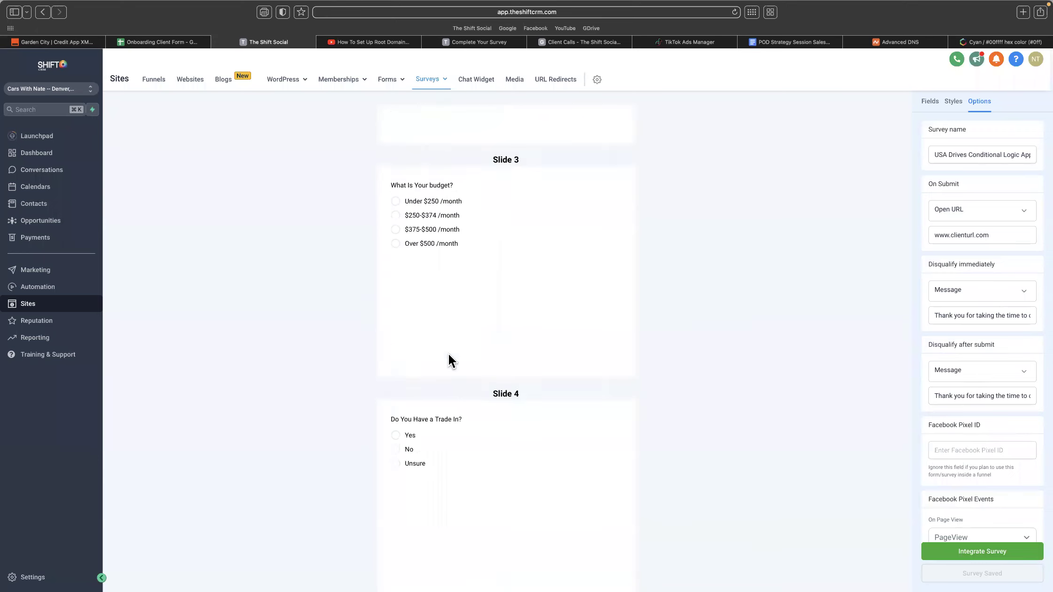
pyautogui.scroll(-20, 449, 360)
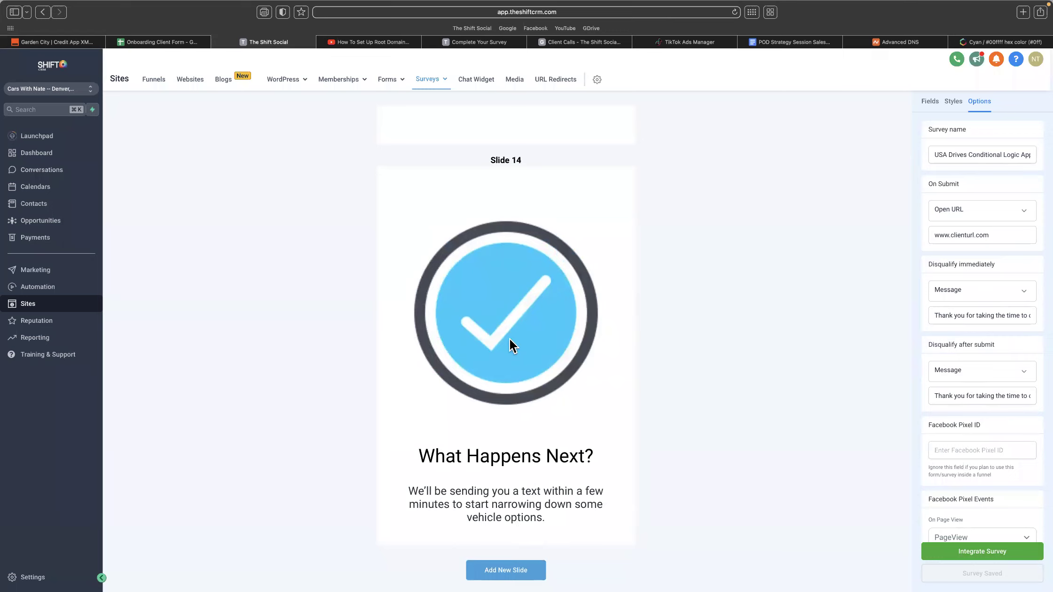
pyautogui.click(581, 252)
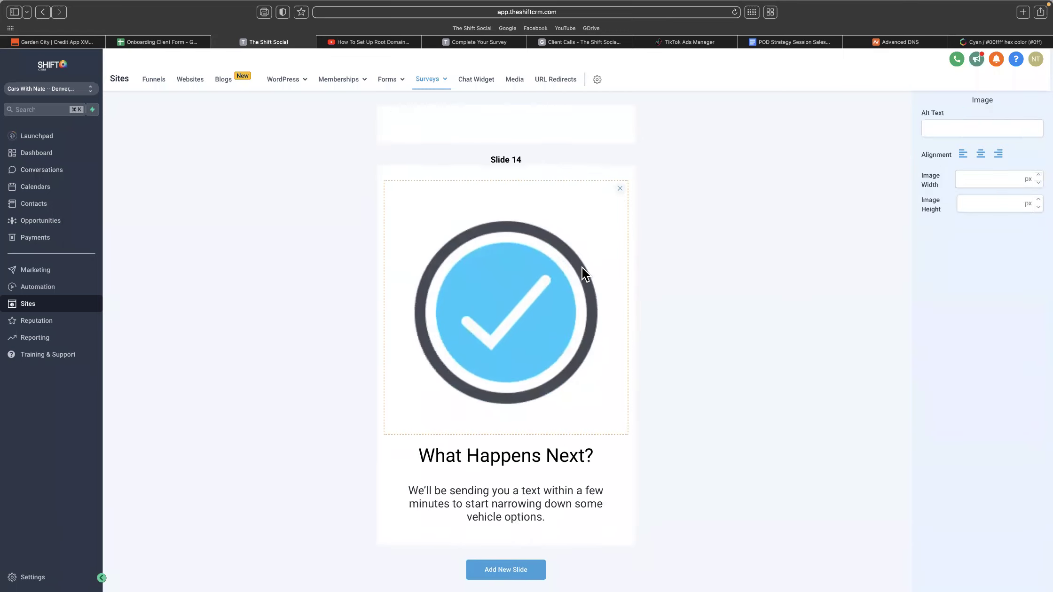
pyautogui.click(624, 182)
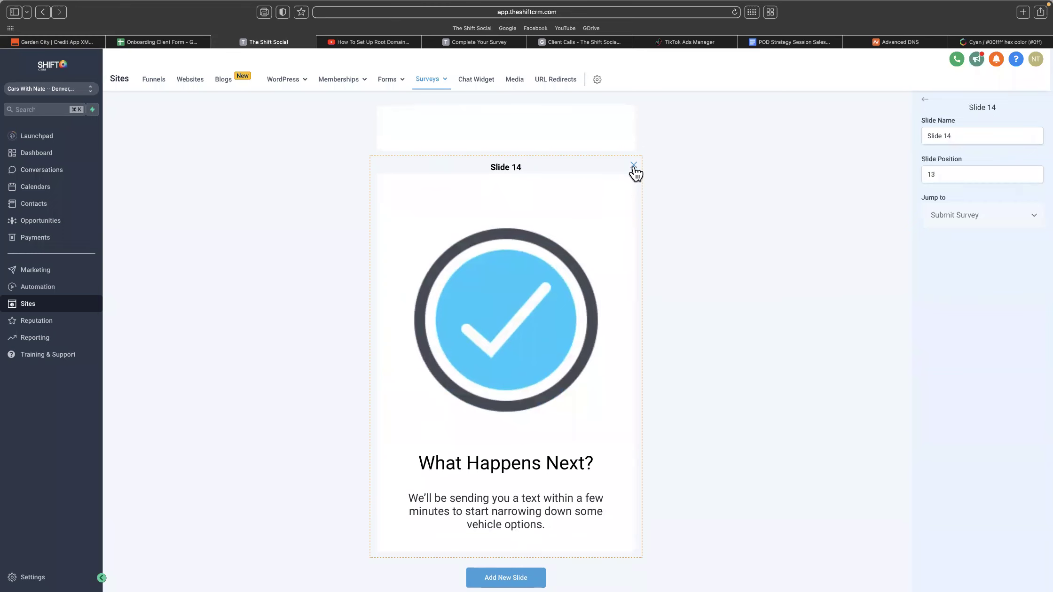
pyautogui.scroll(1, 631, 175)
pyautogui.scroll(6, 635, 188)
pyautogui.scroll(-3, 618, 376)
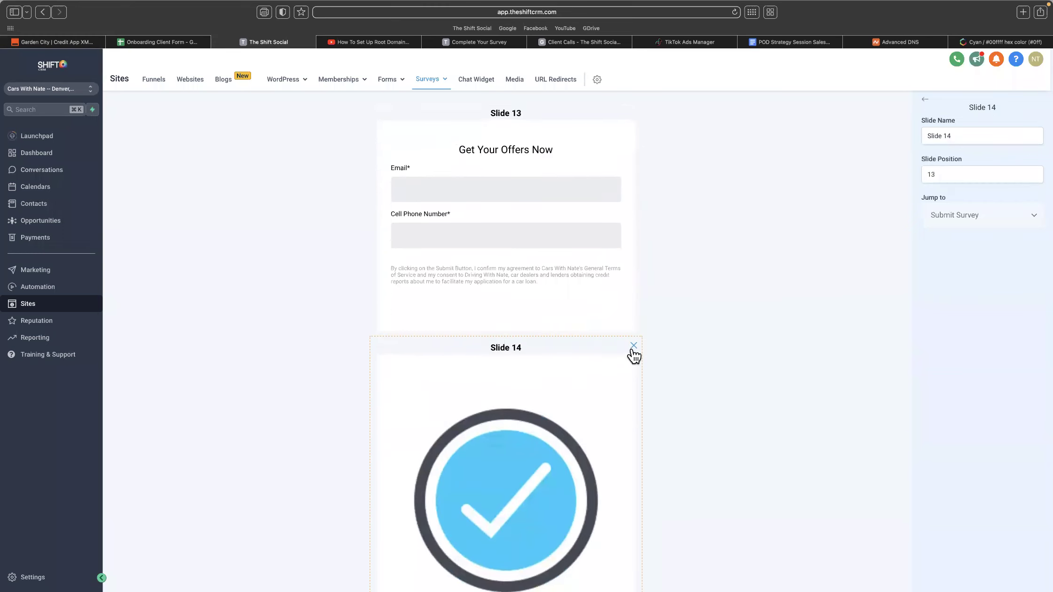
pyautogui.click(633, 346)
pyautogui.click(615, 311)
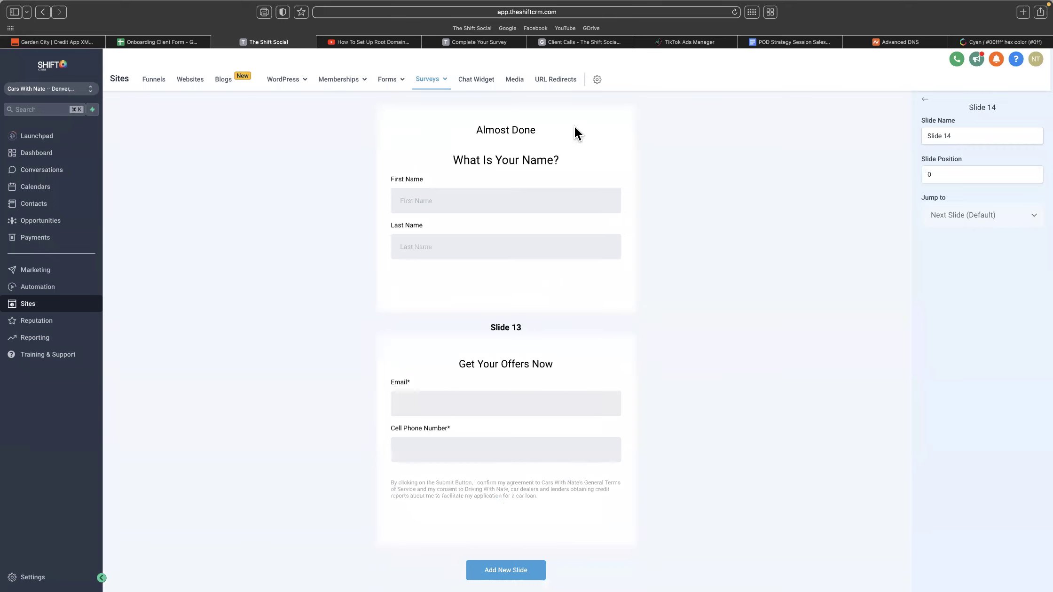
# - Reload the live survey page and test its opening questions, choosing Car, Good(Over 650) and Yes for the trade-in, up to the monthly income slide
pyautogui.click(489, 43)
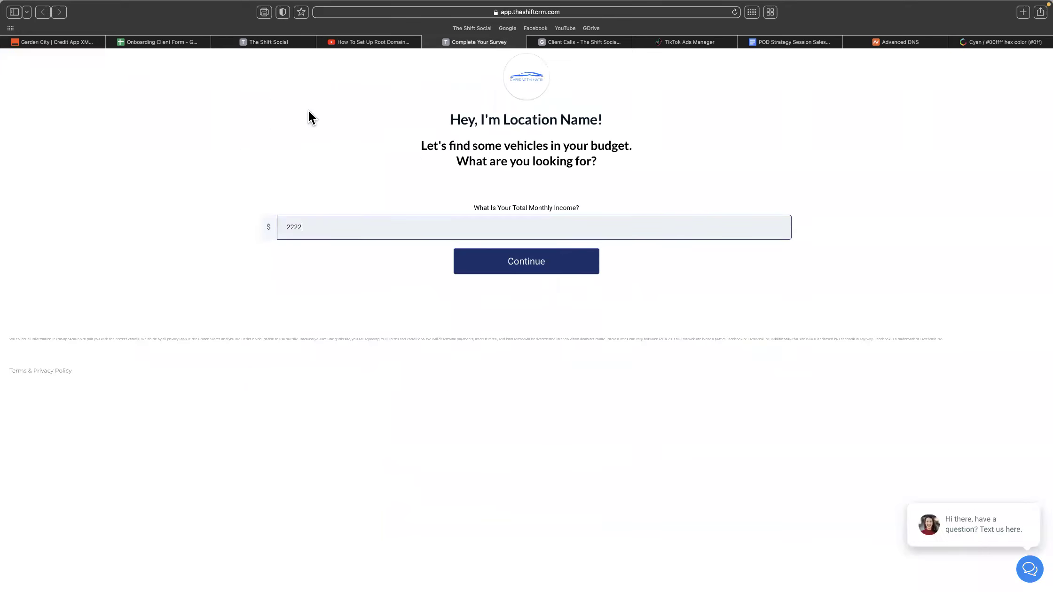
pyautogui.click(734, 12)
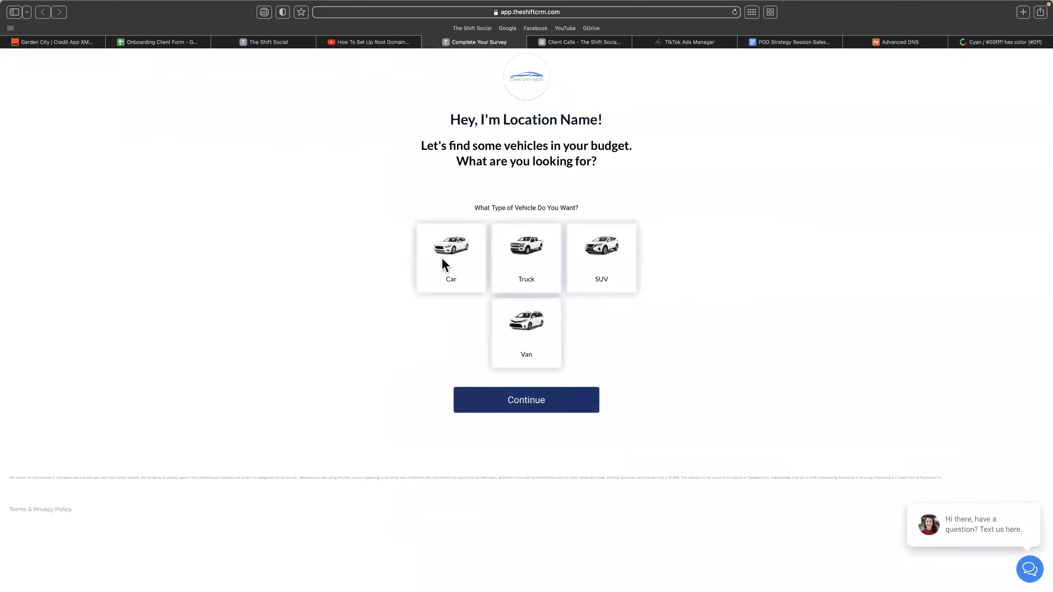
pyautogui.click(444, 262)
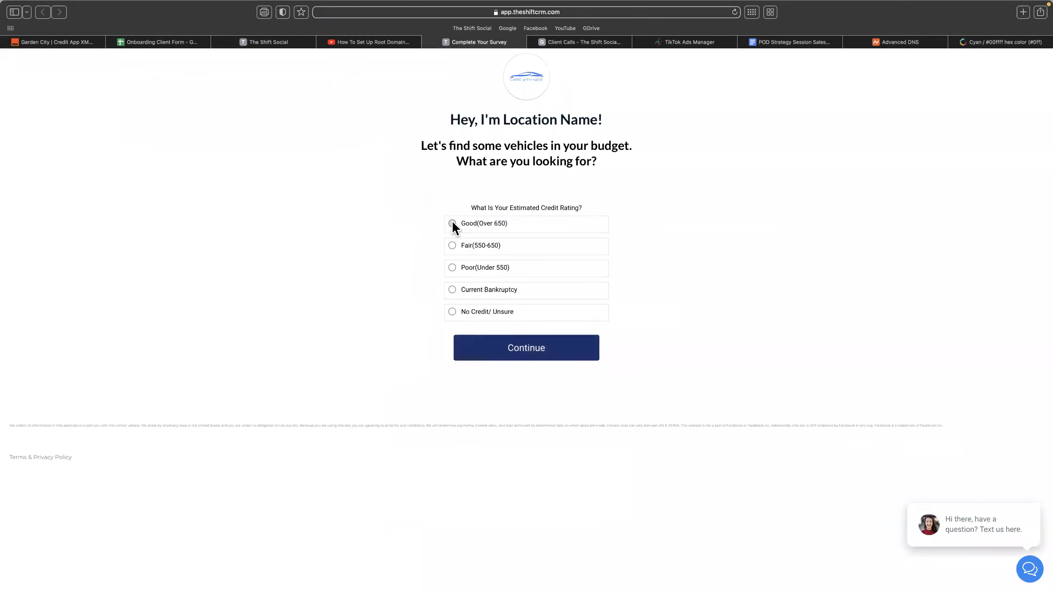
pyautogui.click(452, 221)
pyautogui.click(452, 220)
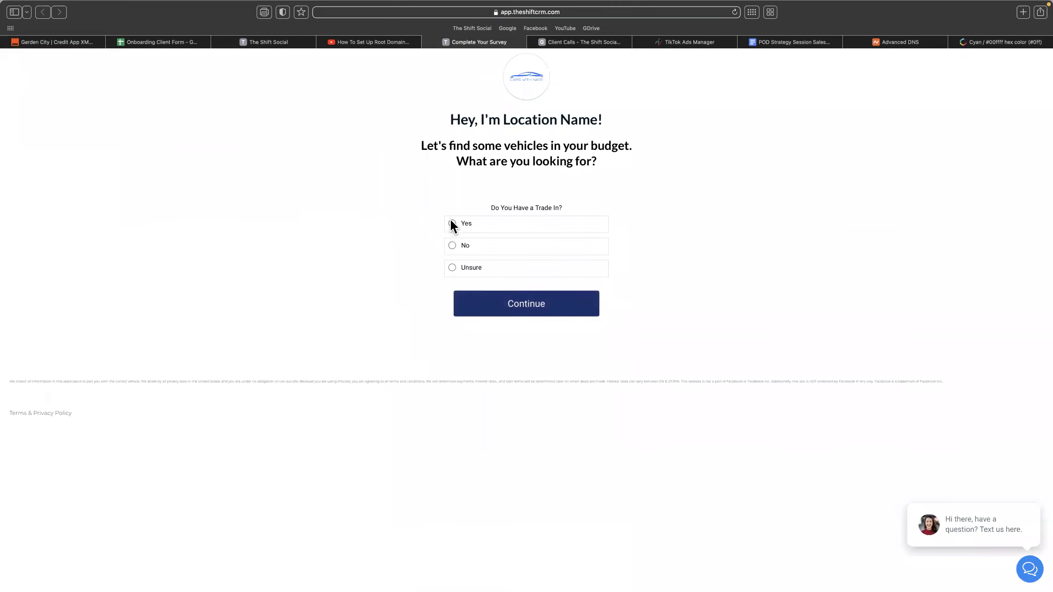
pyautogui.click(451, 221)
pyautogui.click(451, 221)
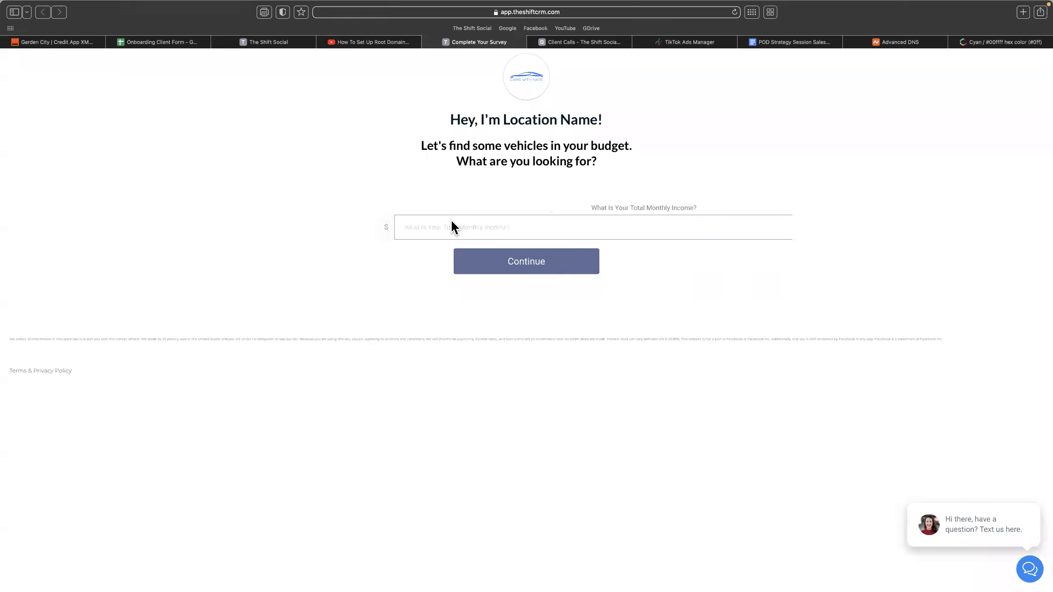
# - In the survey builder, make the estimated credit rating question on Slide 2 and the budget question on Slide 3 required
pyautogui.click(284, 42)
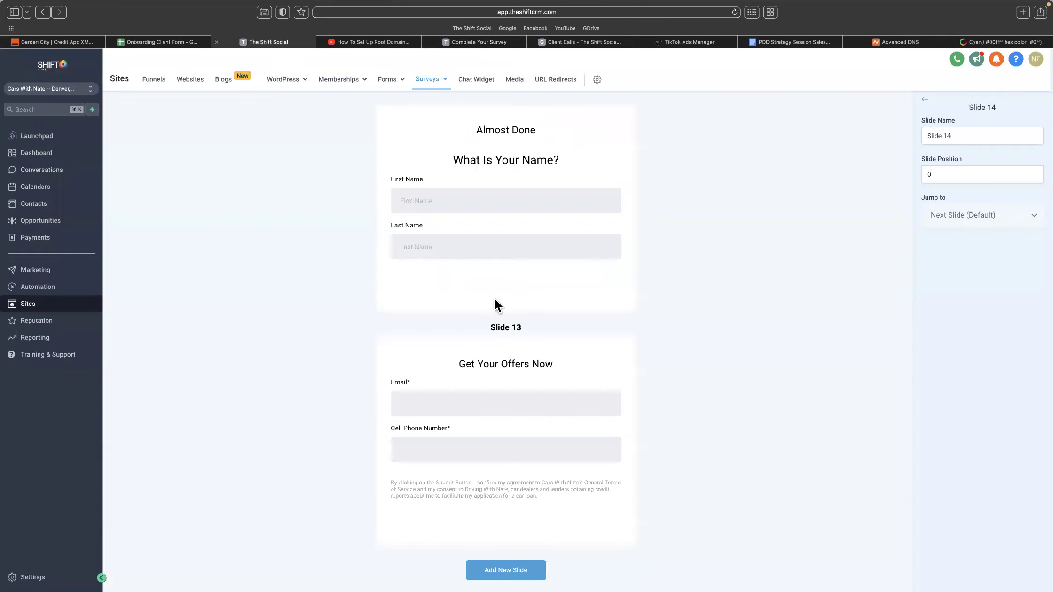
pyautogui.scroll(20, 505, 324)
pyautogui.scroll(-3, 484, 320)
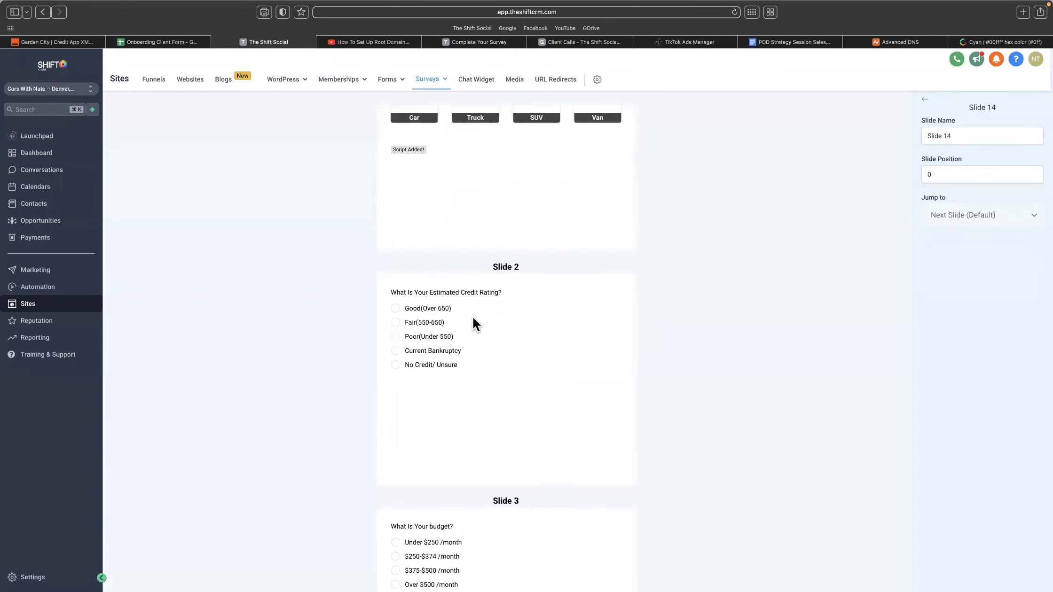
pyautogui.click(435, 320)
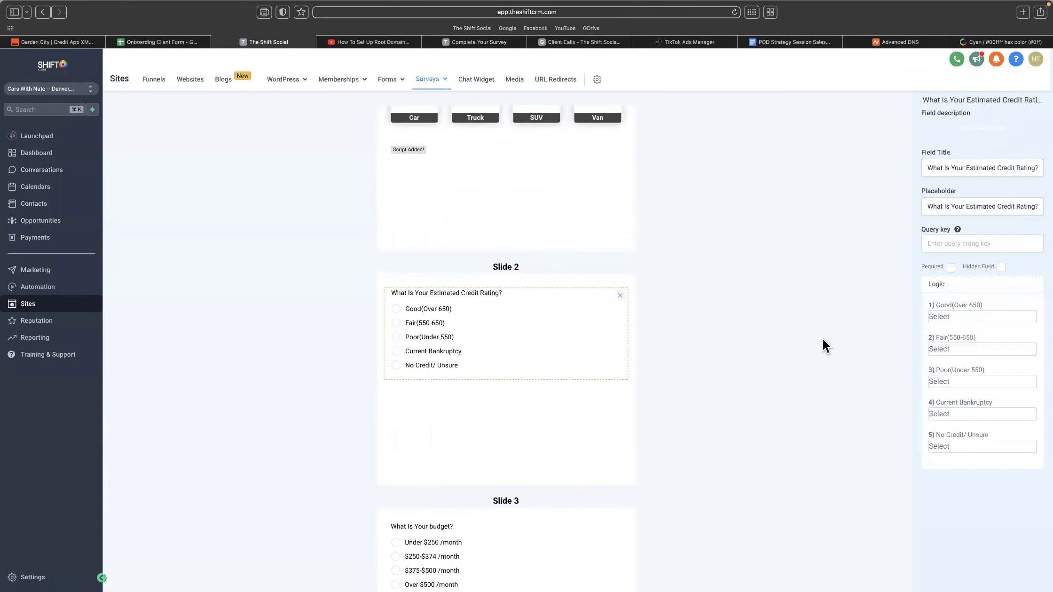
pyautogui.click(950, 314)
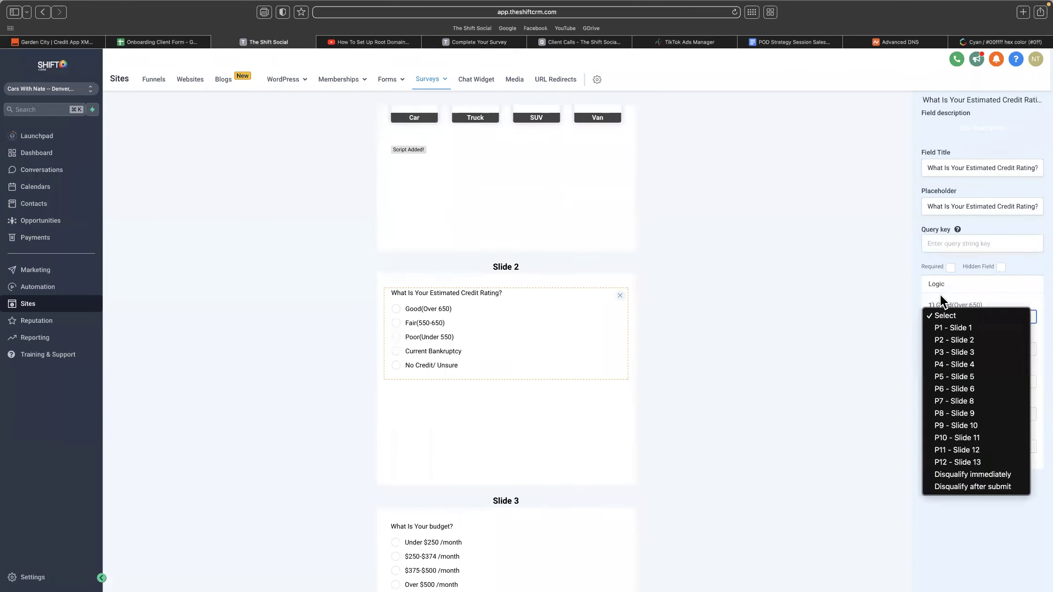
pyautogui.click(854, 307)
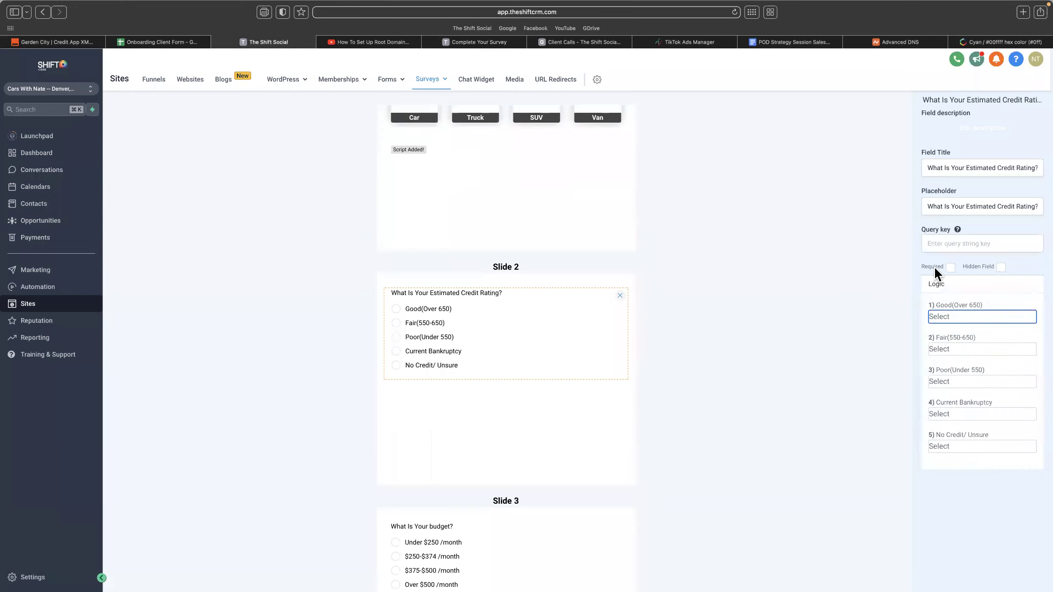
pyautogui.click(951, 267)
pyautogui.scroll(-5, 557, 376)
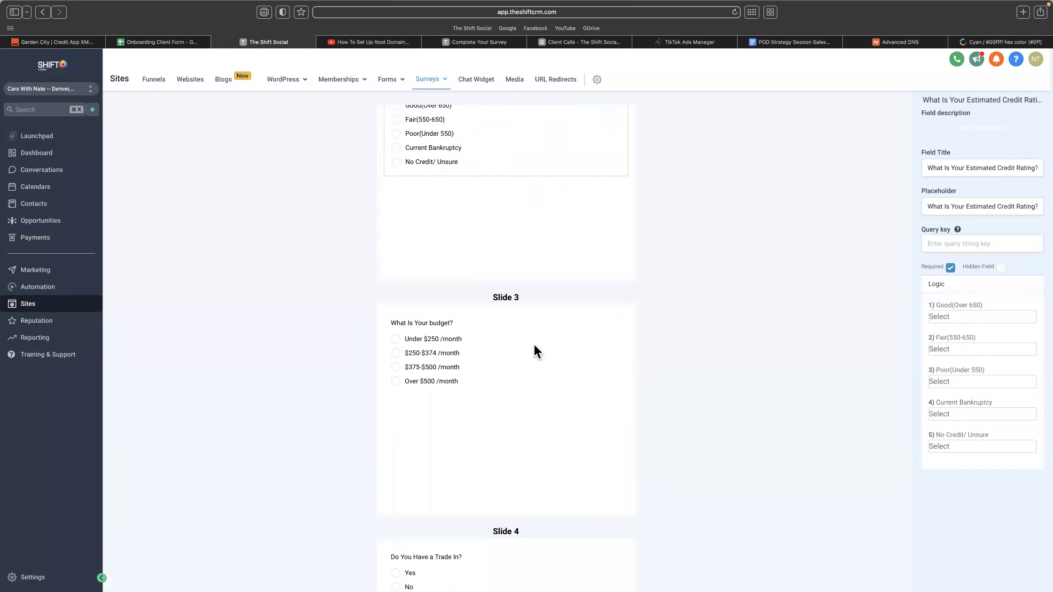
pyautogui.click(532, 339)
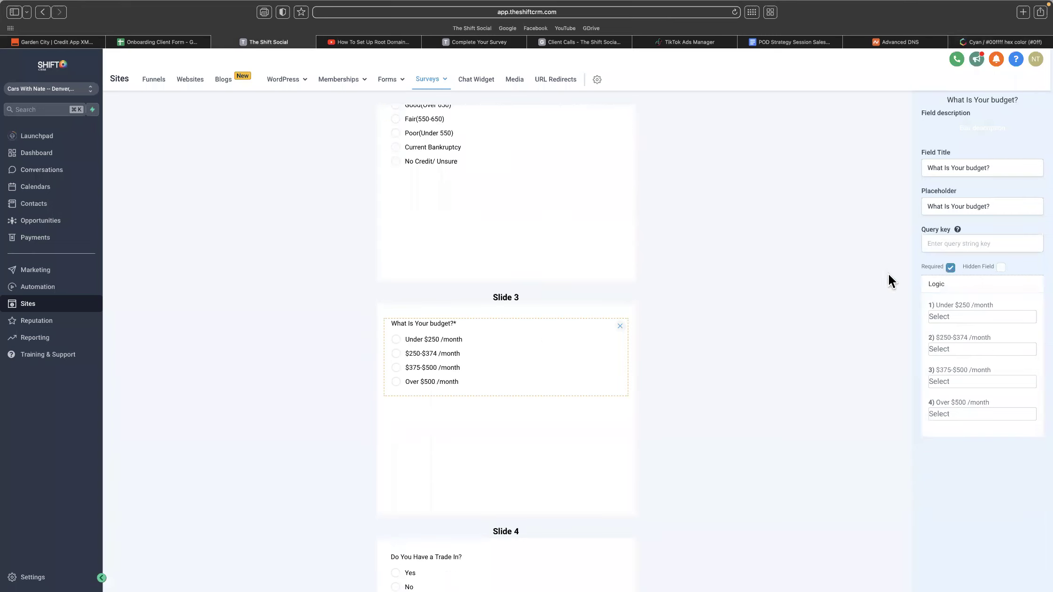
# - Review the survey slides from the trade-in question to the date of birth, checking the required settings of the trade-in and credit rating questions
pyautogui.scroll(-7, 559, 355)
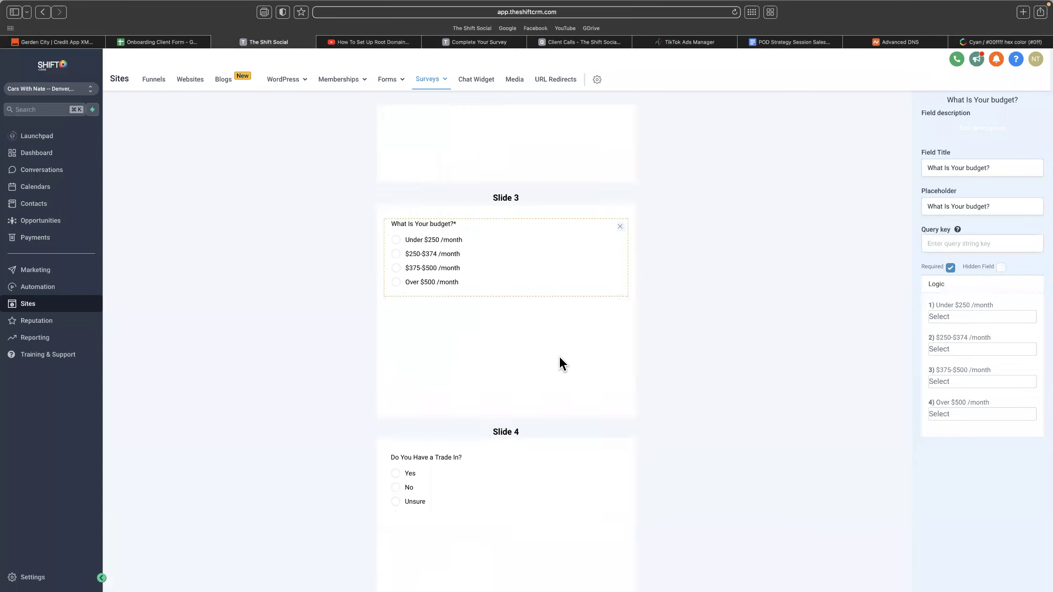
pyautogui.scroll(-6, 541, 319)
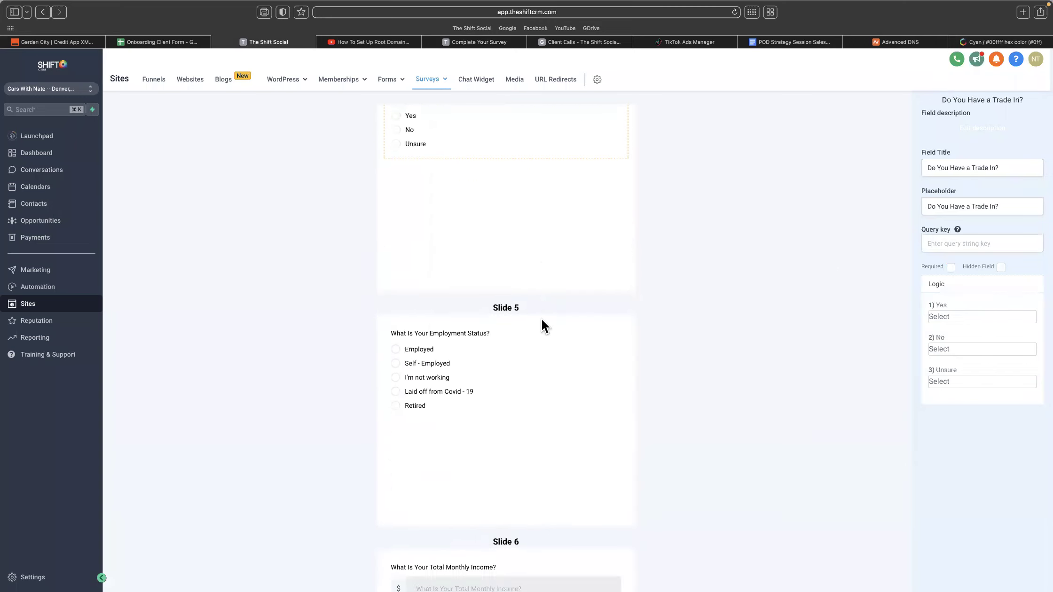
pyautogui.scroll(-12, 542, 319)
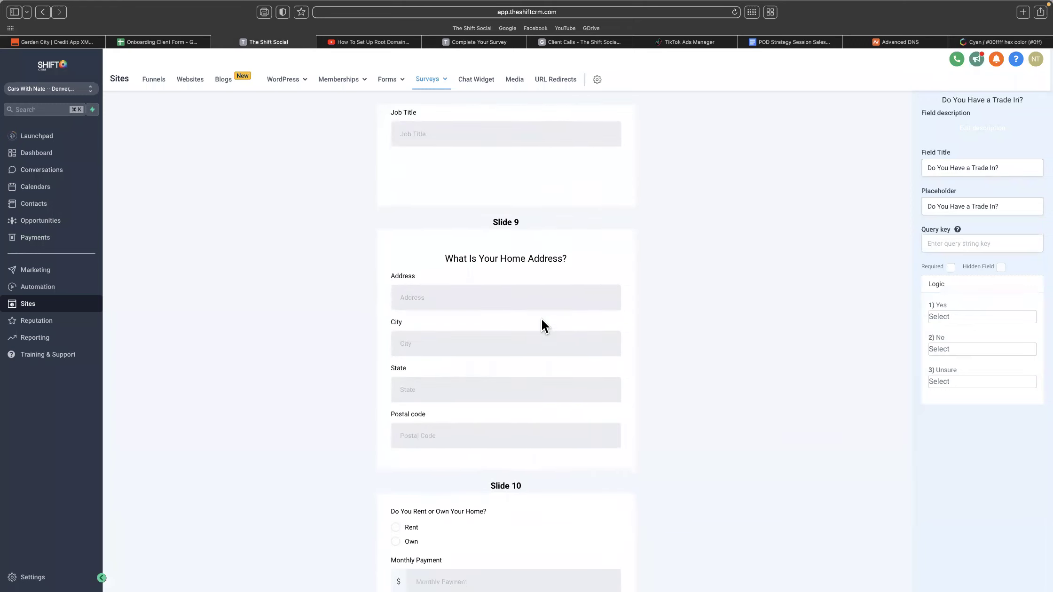
pyautogui.scroll(-2, 542, 318)
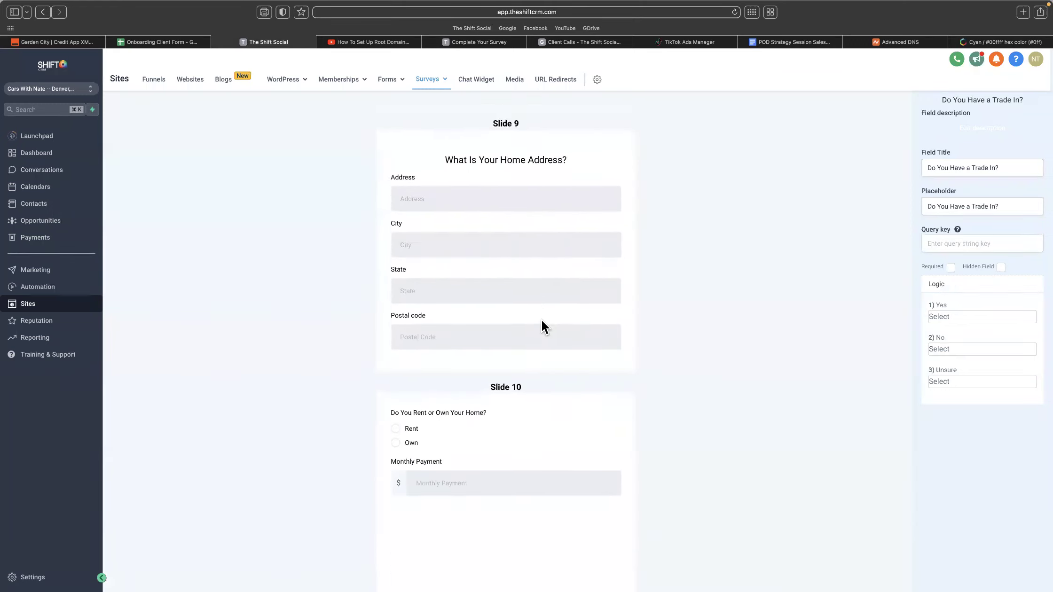
pyautogui.scroll(-1, 556, 370)
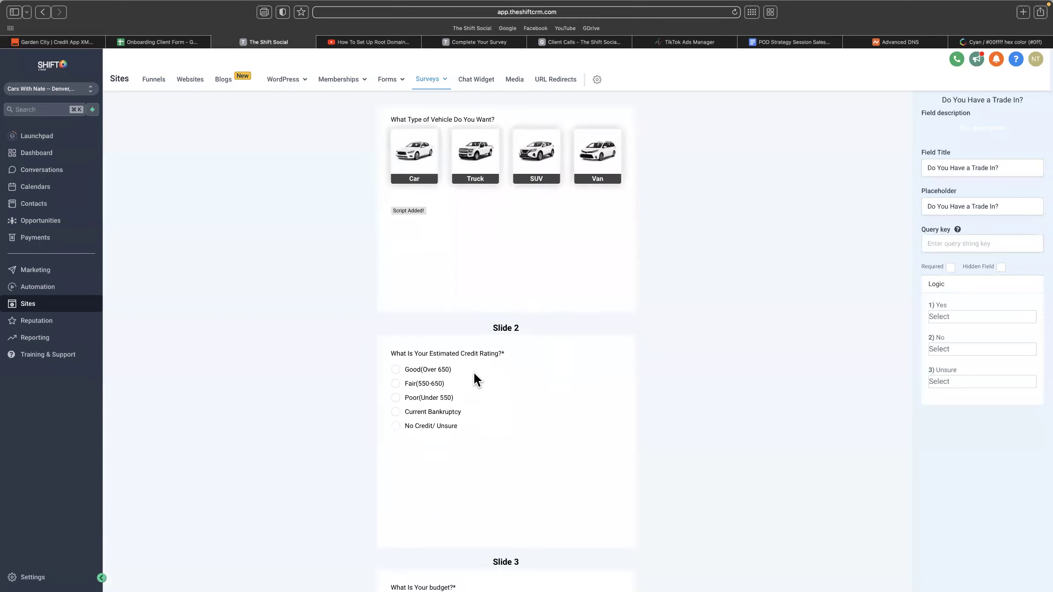
pyautogui.click(477, 374)
pyautogui.scroll(-10, 765, 377)
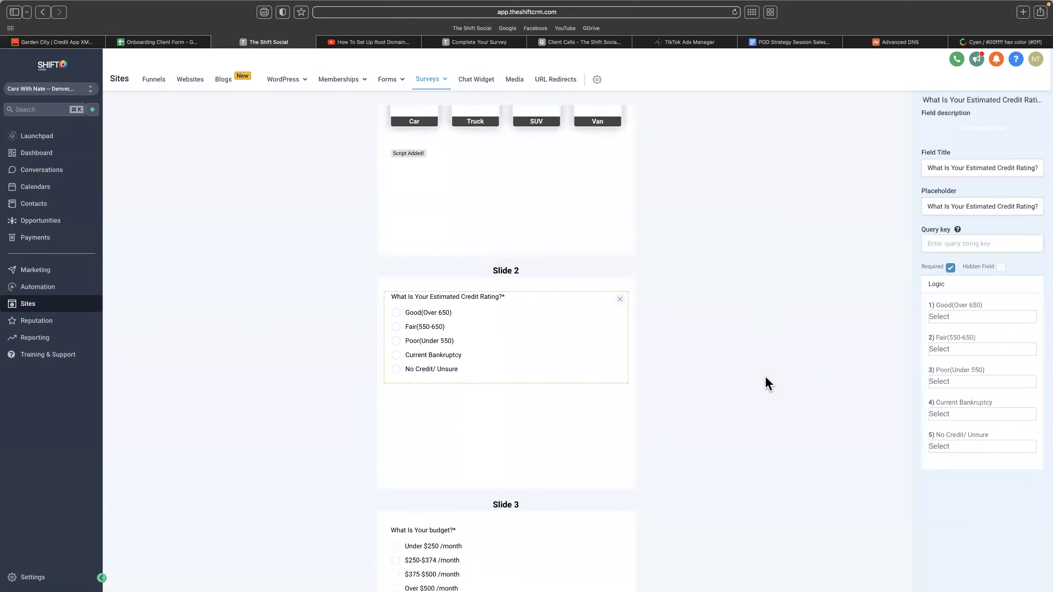
pyautogui.scroll(-2, 765, 377)
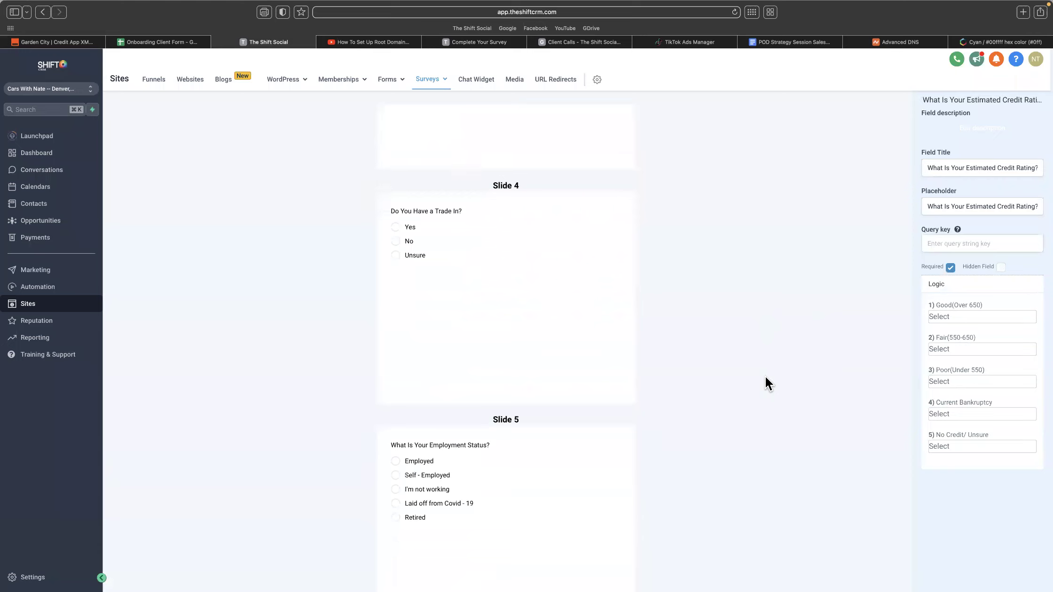
pyautogui.scroll(-1, 766, 378)
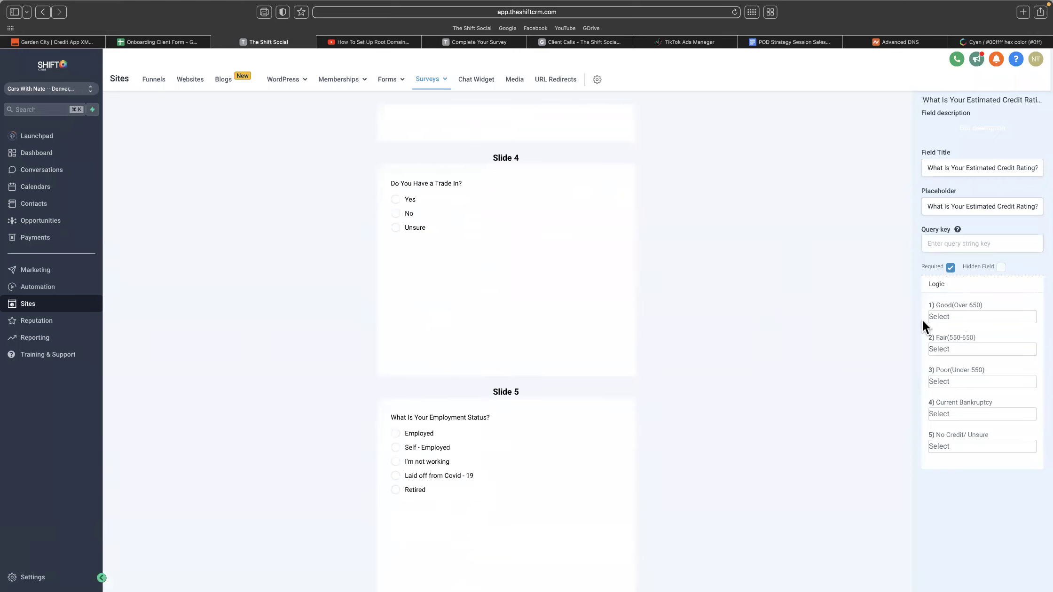
pyautogui.scroll(-6, 639, 353)
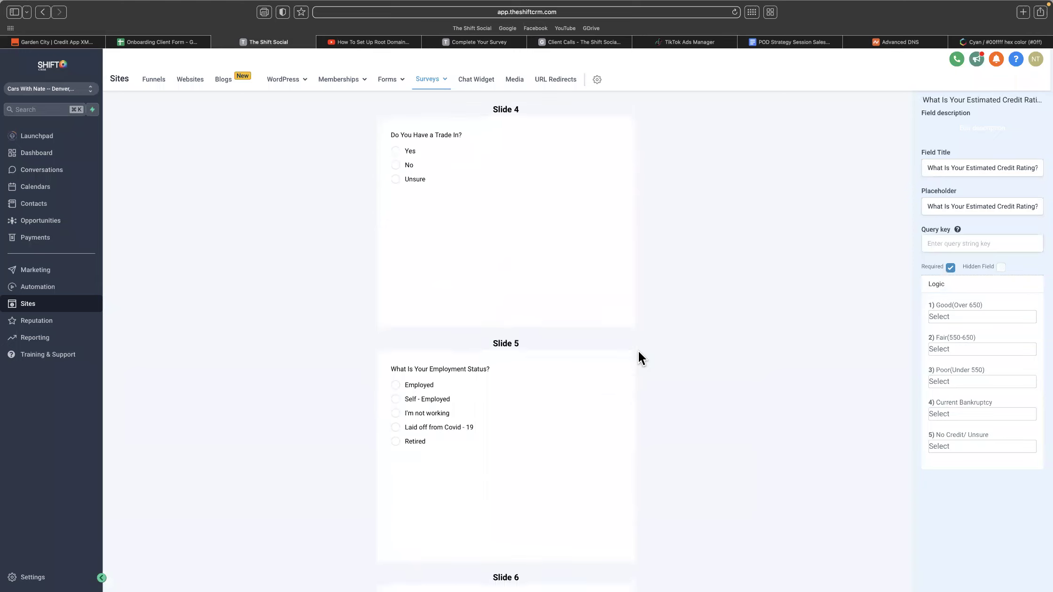
pyautogui.scroll(-12, 637, 350)
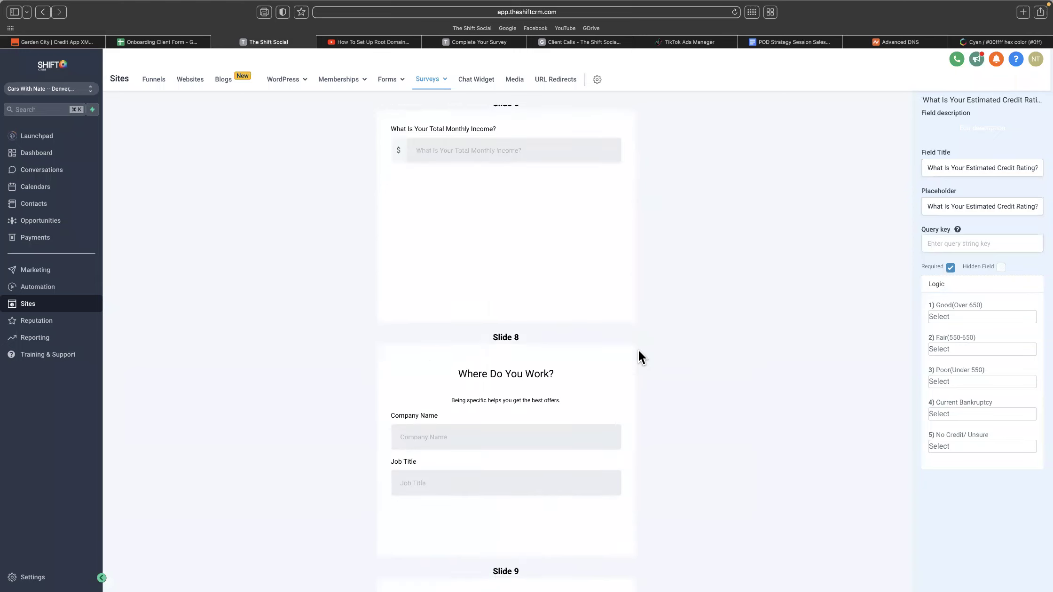
pyautogui.scroll(-7, 637, 347)
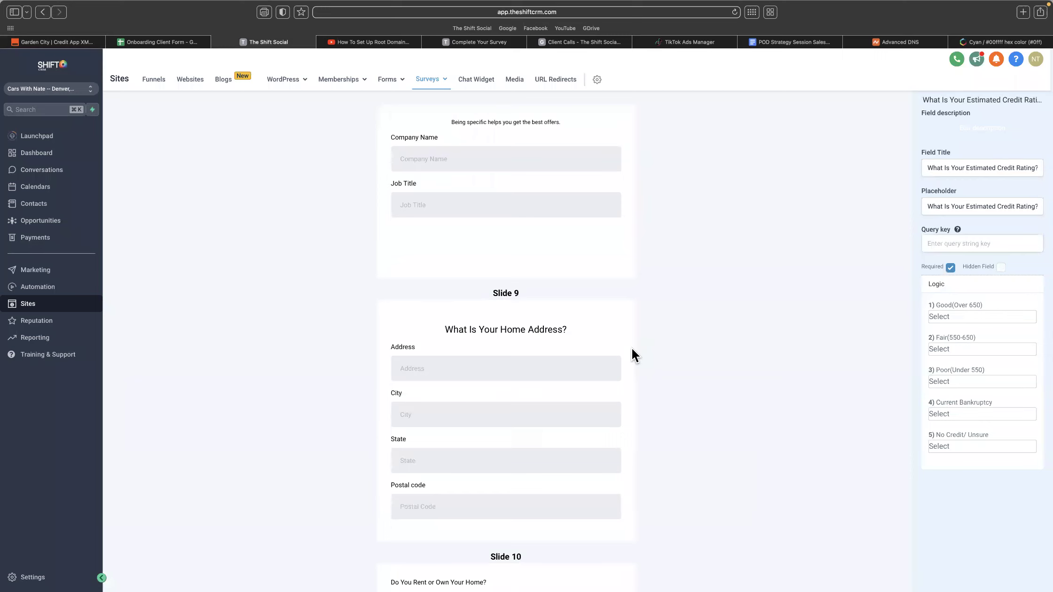
pyautogui.scroll(-7, 631, 348)
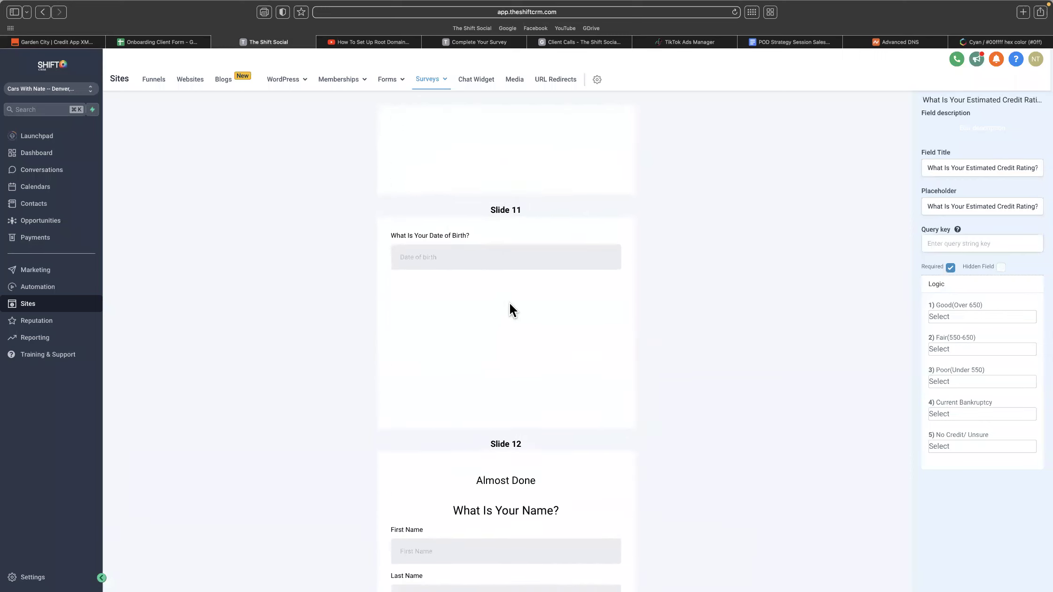
pyautogui.scroll(-1, 509, 302)
pyautogui.scroll(4, 509, 302)
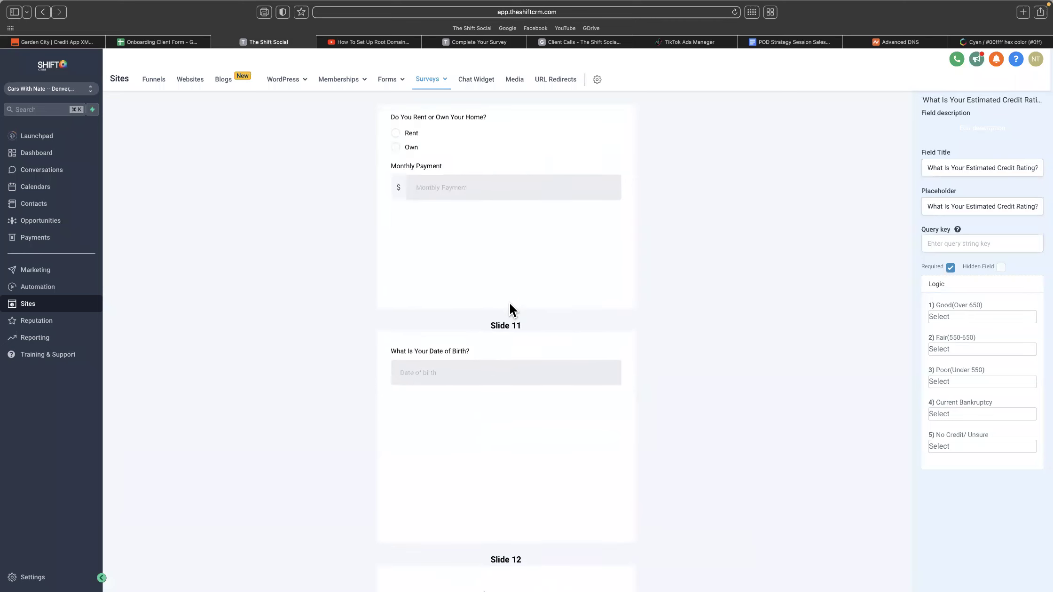
# - In Slide 13's consent text, replace "Cars With Nate's" with "the dealership" and delete "Driving With Nate," before "car dealers"
pyautogui.scroll(-8, 509, 302)
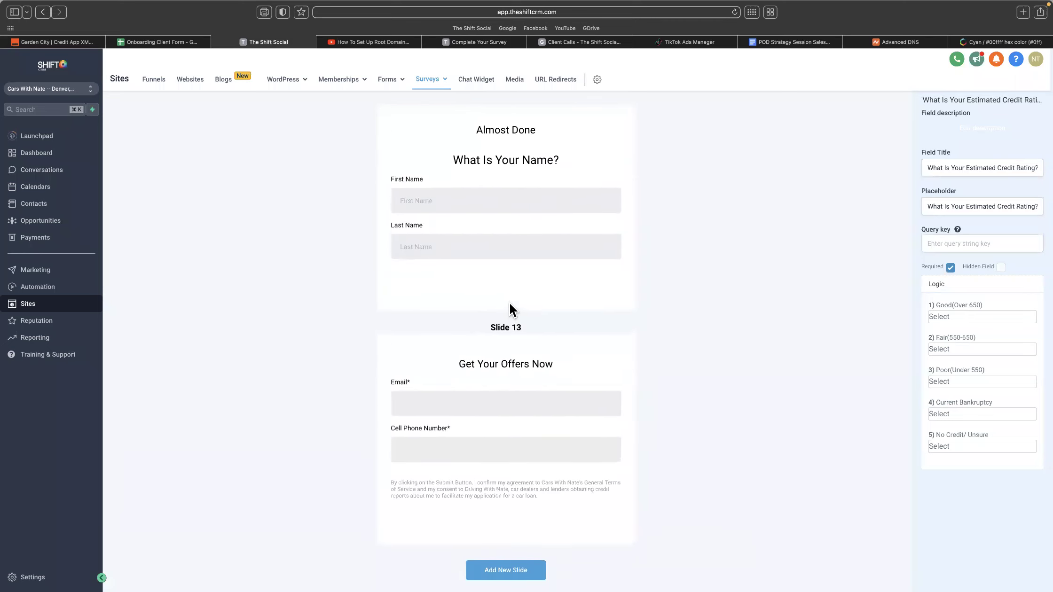
pyautogui.click(494, 491)
pyautogui.moveTo(1044, 164); pyautogui.dragTo(924, 164)
pyautogui.press('BackSpace')
pyautogui.press('BackSpace')
pyautogui.write('the dealerr')
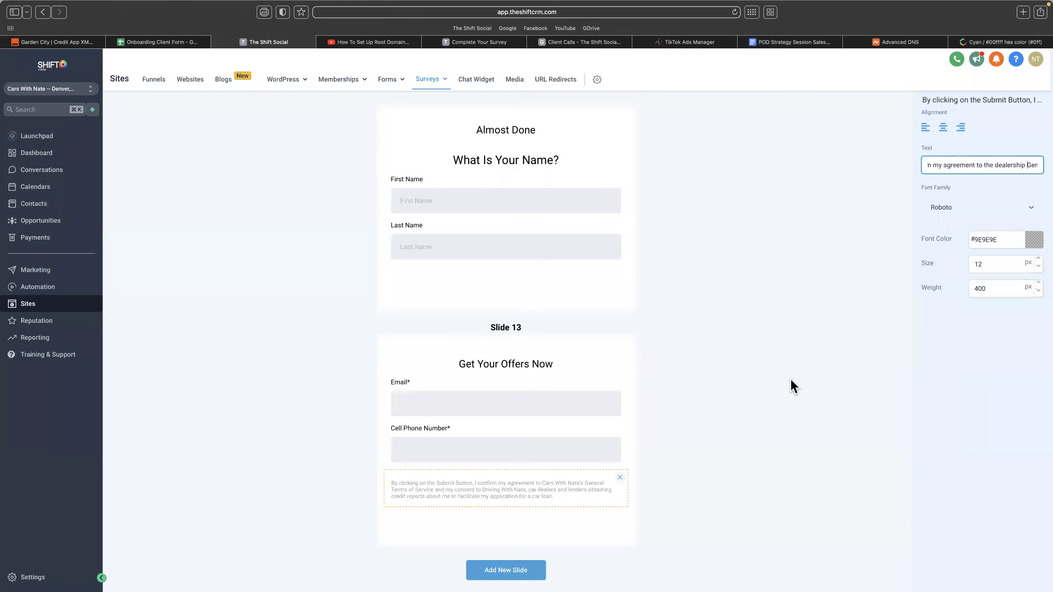
pyautogui.moveTo(994, 165); pyautogui.dragTo(1041, 165)
pyautogui.moveTo(953, 165); pyautogui.dragTo(1009, 164)
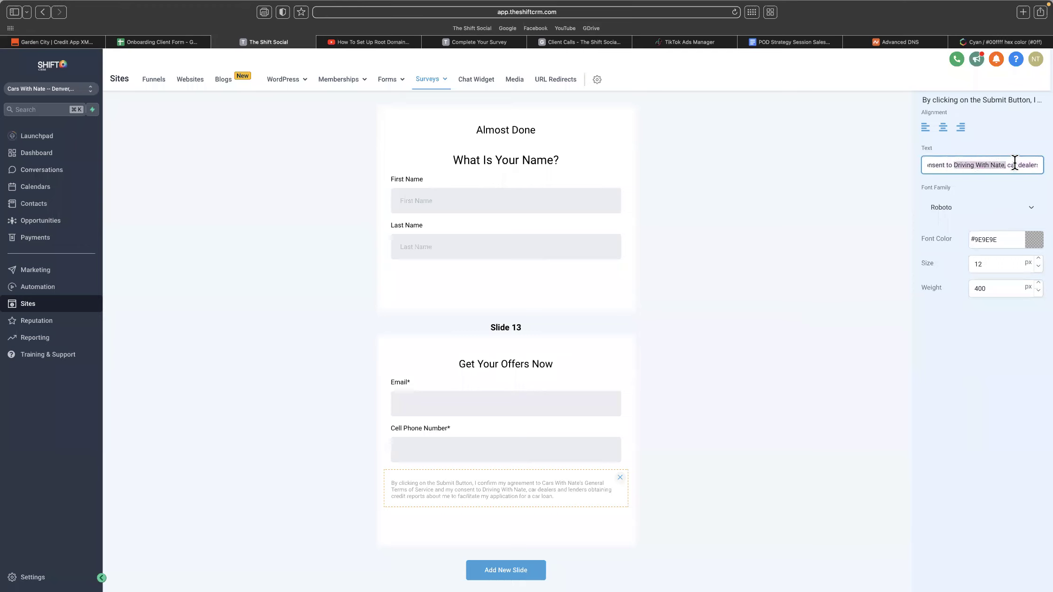
pyautogui.press('BackSpace')
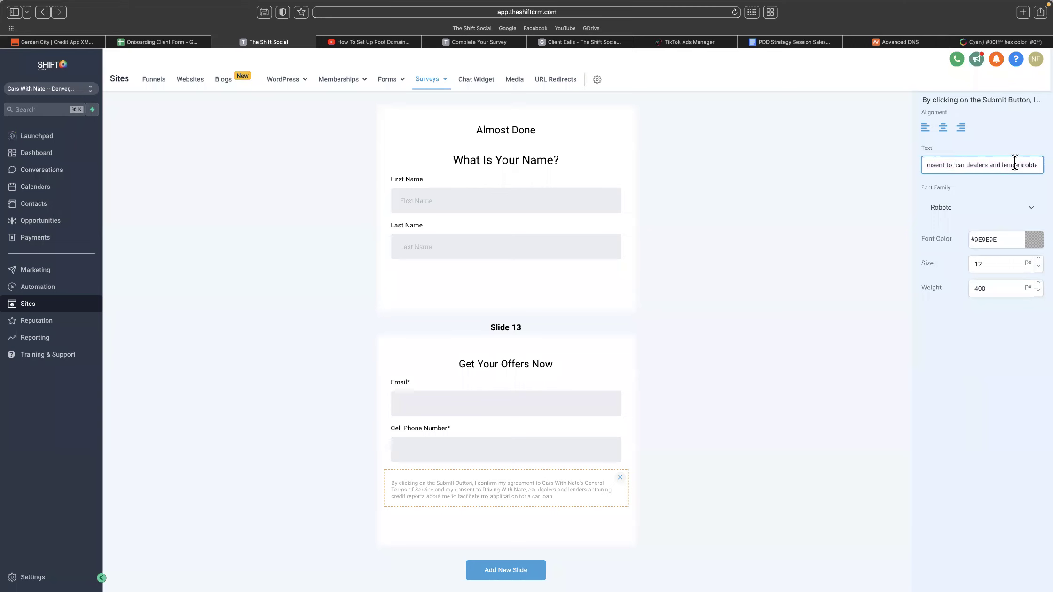
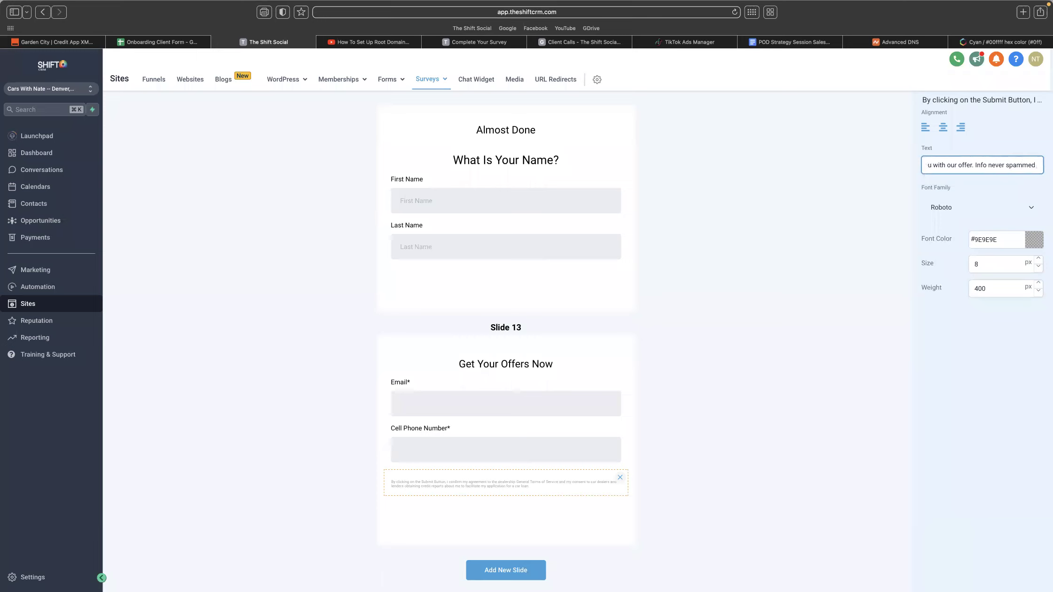
# - Replace "never spammed" at the end of Slide 13's consent text so it reads "Info is 100% safe & secure."
pyautogui.press('BackSpace')
pyautogui.press('BackSpace')
pyautogui.press('BackSpace')
pyautogui.press('BackSpace')
pyautogui.press('BackSpace')
pyautogui.press('BackSpace')
pyautogui.press('BackSpace')
pyautogui.press('BackSpace')
pyautogui.press('BackSpace')
pyautogui.press('BackSpace')
pyautogui.press('BackSpace')
pyautogui.press('BackSpace')
pyautogui.press('BackSpace')
pyautogui.write('is 100% safe & secure.')
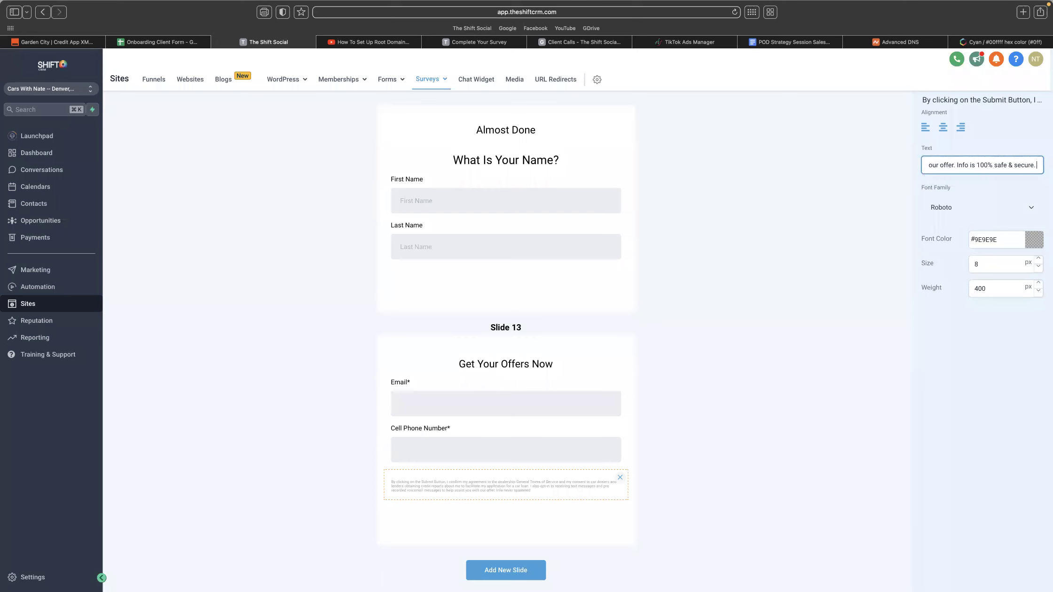
pyautogui.click(810, 369)
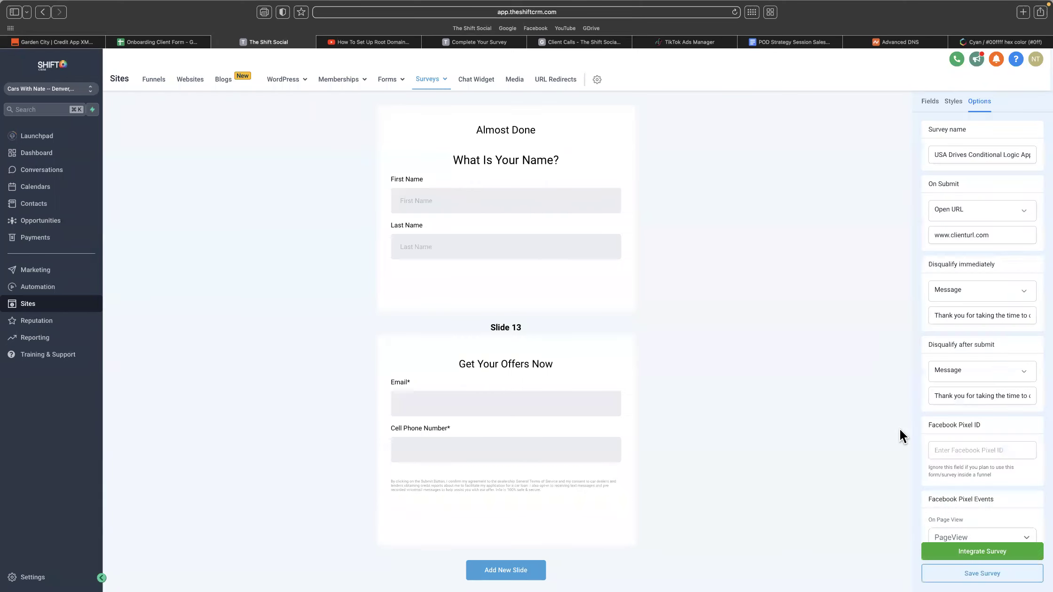
# - Save the survey, accepting the third-party script alert
pyautogui.click(980, 573)
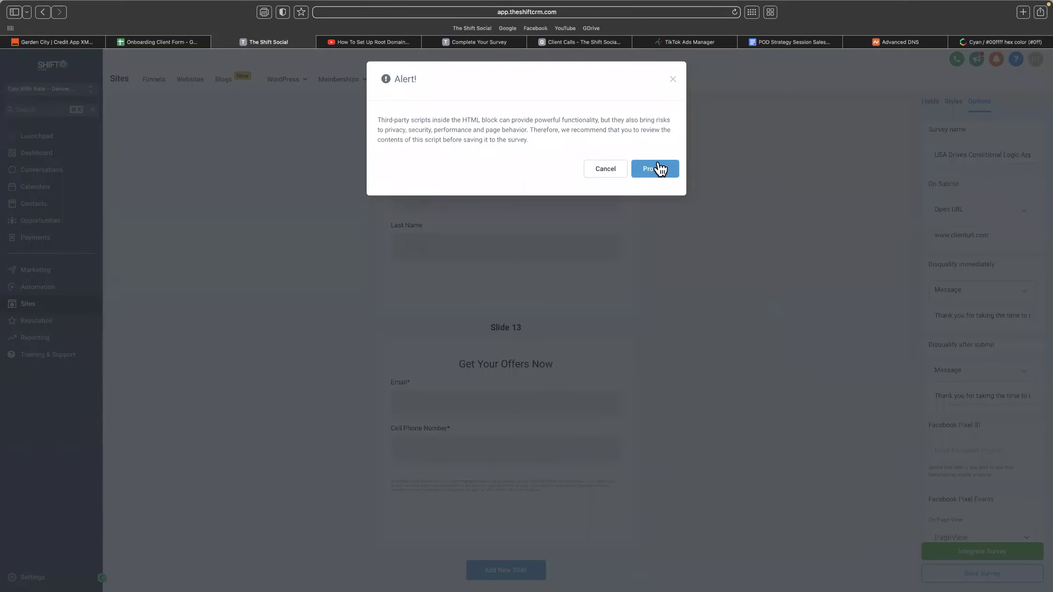
pyautogui.click(655, 169)
pyautogui.scroll(-10, 958, 444)
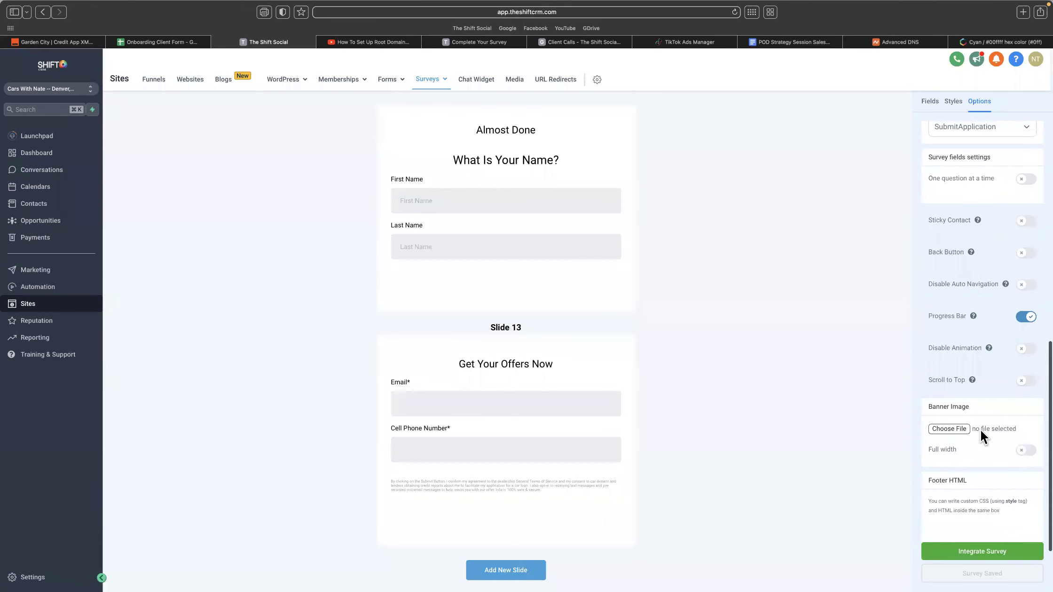
pyautogui.scroll(10, 986, 303)
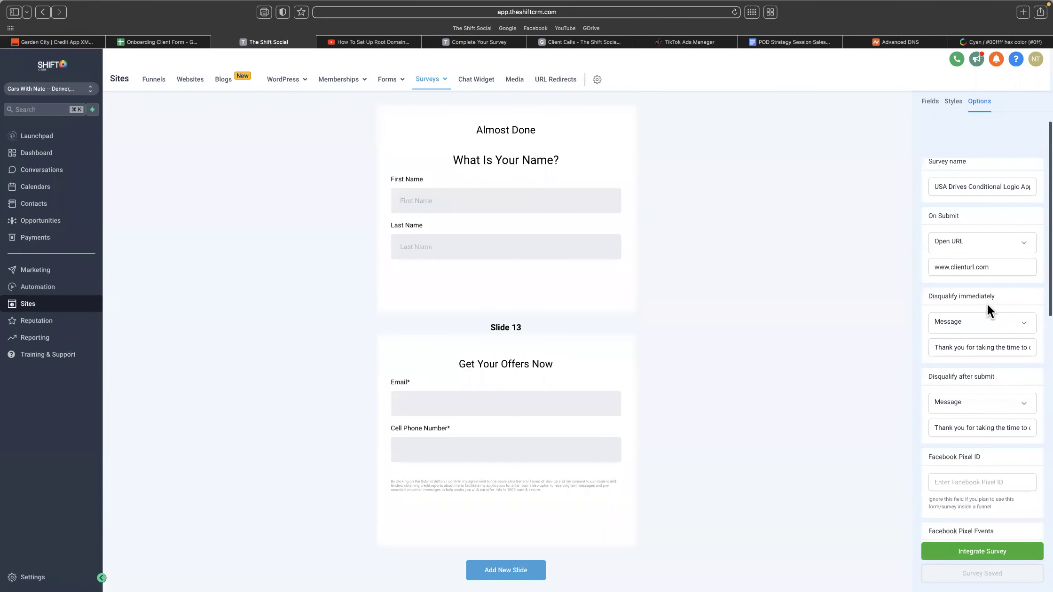
# - Rename the survey as "USA Drives Credit App" and save it, accepting the third-party script alert
pyautogui.click(954, 103)
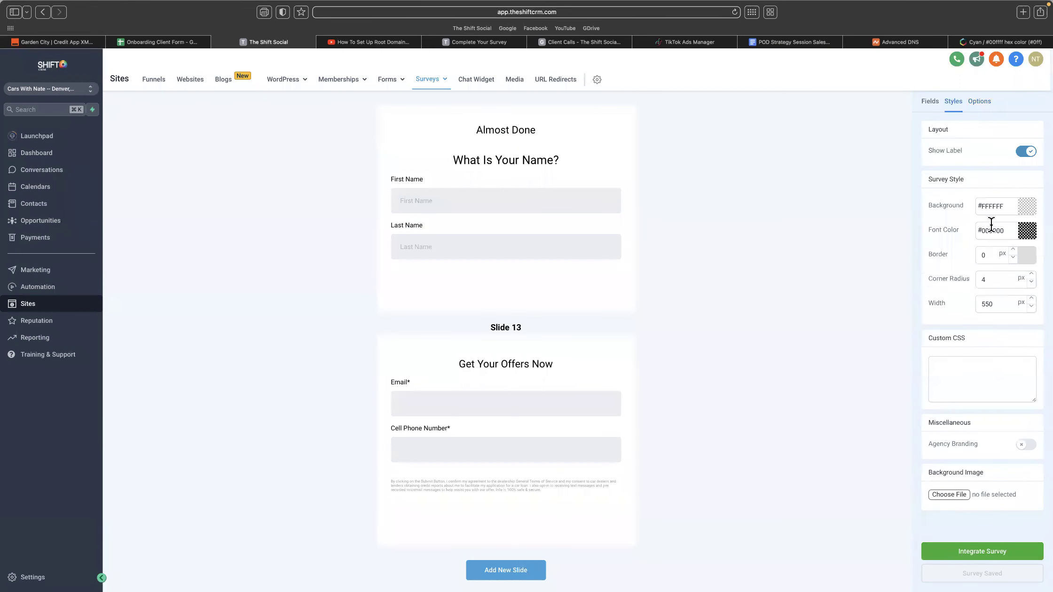
pyautogui.click(987, 102)
pyautogui.moveTo(968, 154); pyautogui.dragTo(1048, 154)
pyautogui.press('BackSpace')
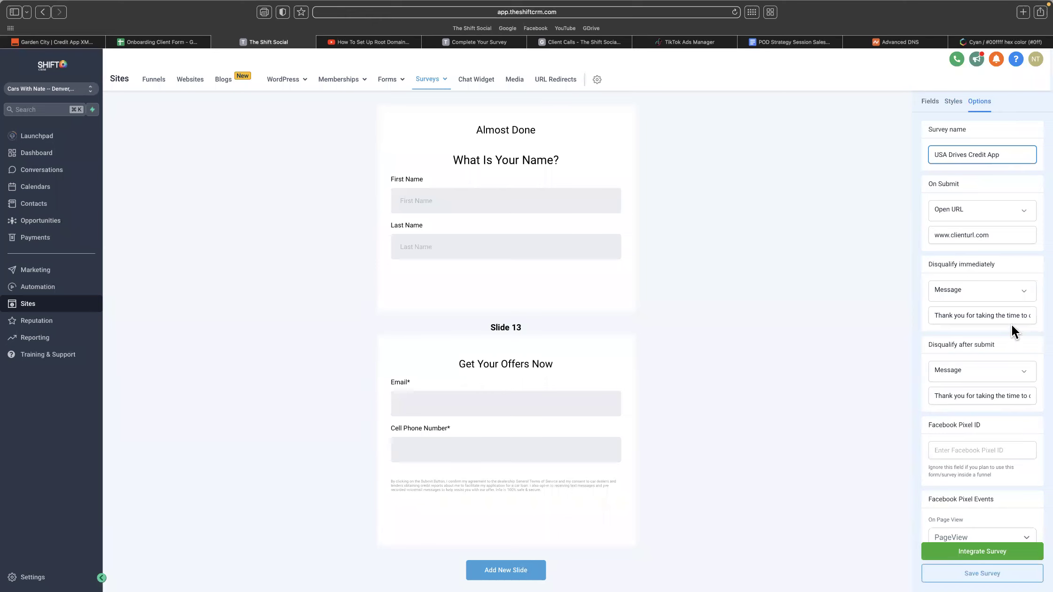
pyautogui.click(988, 552)
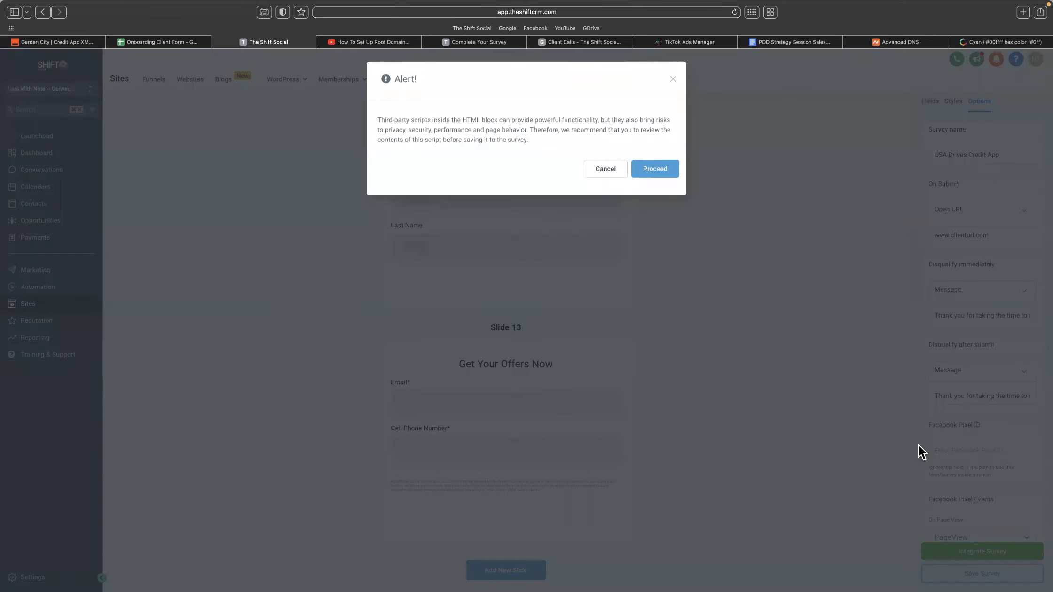
pyautogui.click(669, 168)
# - Review the survey's remaining options and layout styles, checking the effect of switching the label display off and back on
pyautogui.scroll(-10, 1002, 348)
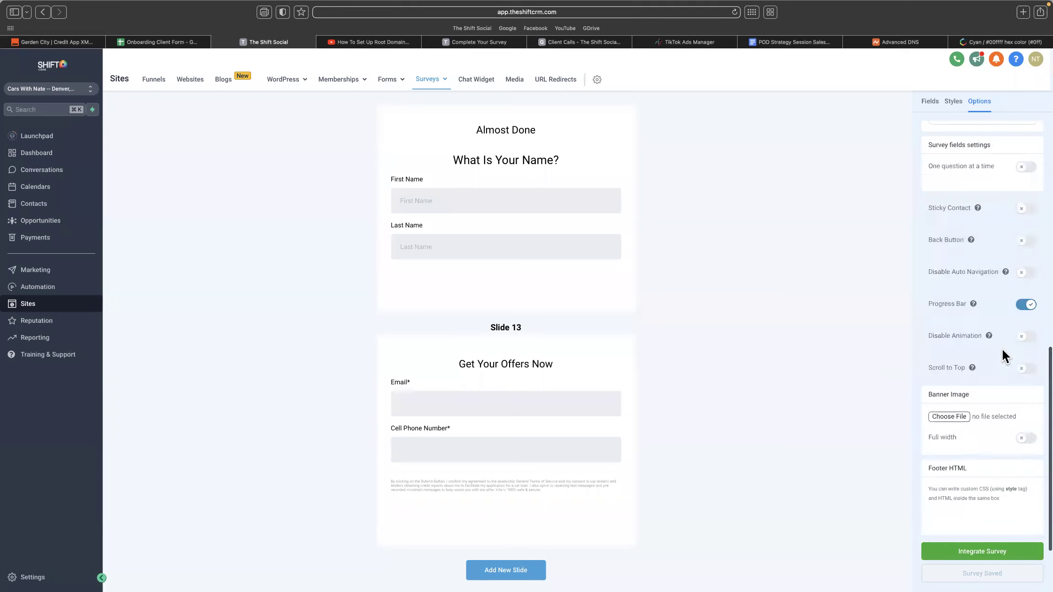
pyautogui.click(950, 104)
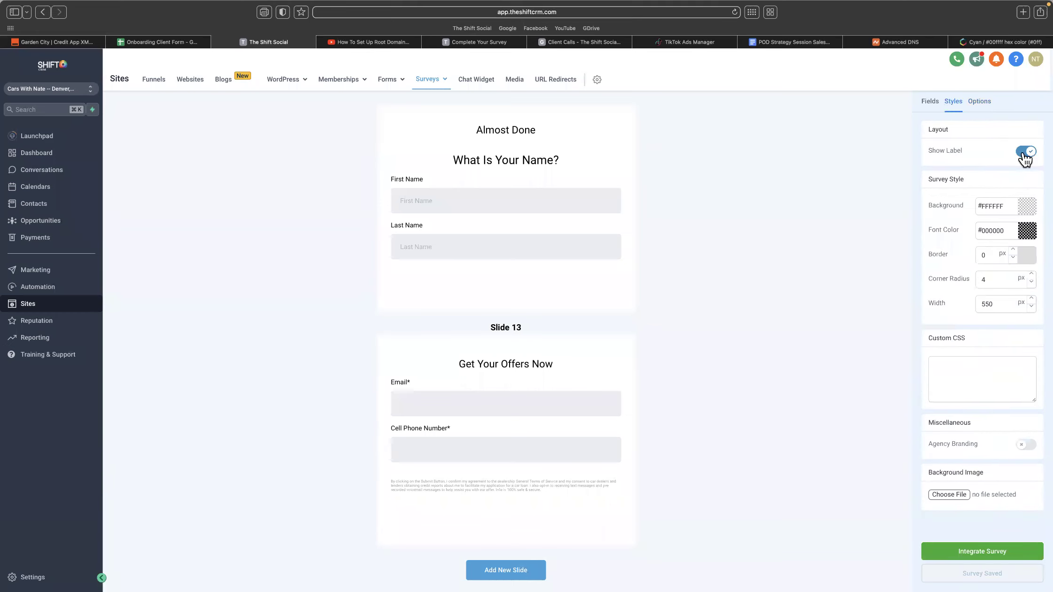
pyautogui.scroll(20, 761, 202)
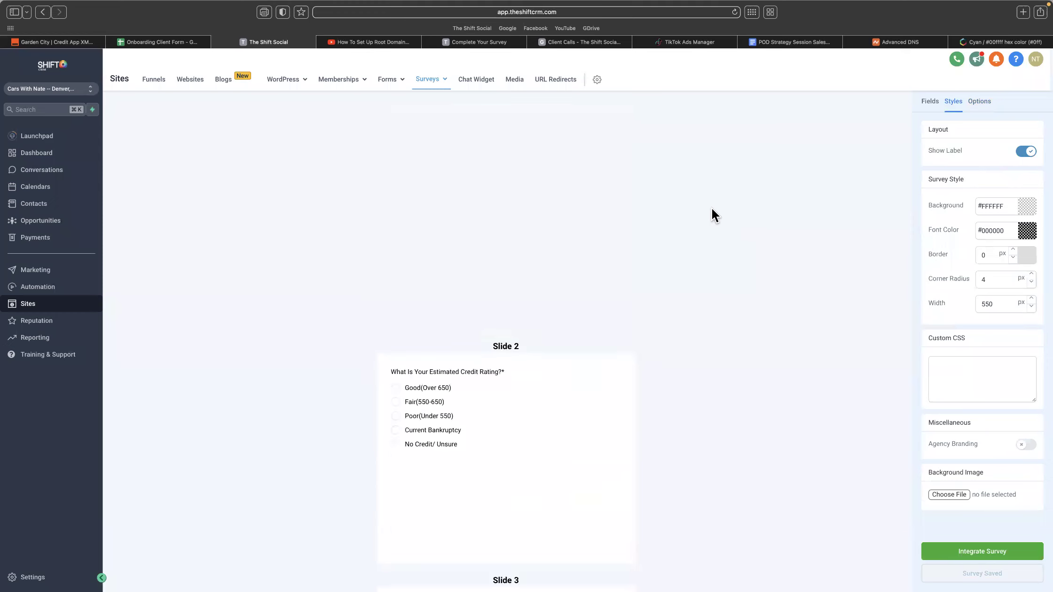
pyautogui.click(1034, 151)
pyautogui.click(1033, 151)
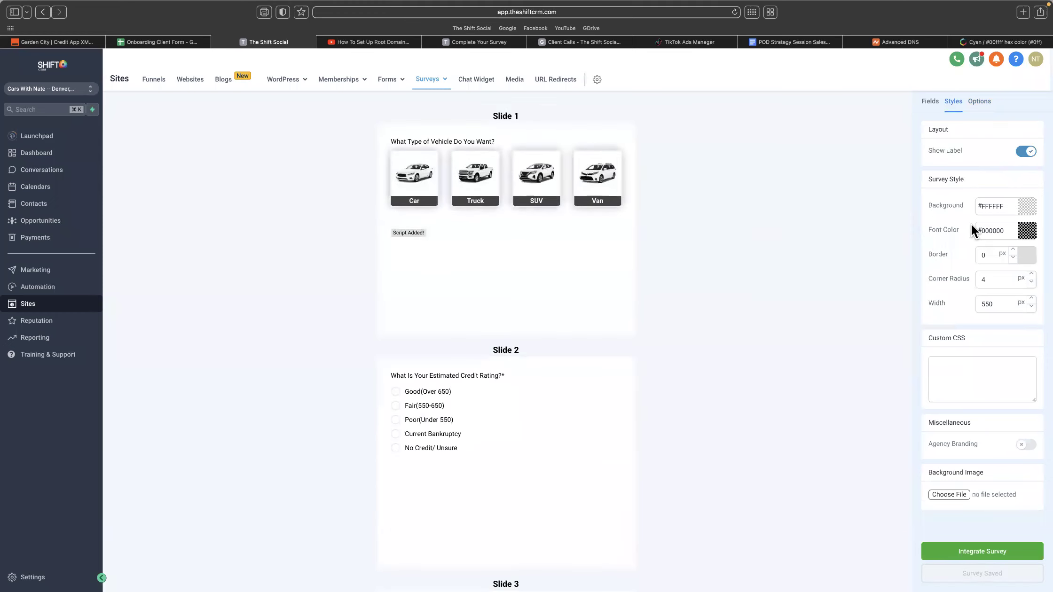
# - Copy the survey's background color code from the survey style settings
pyautogui.click(996, 205)
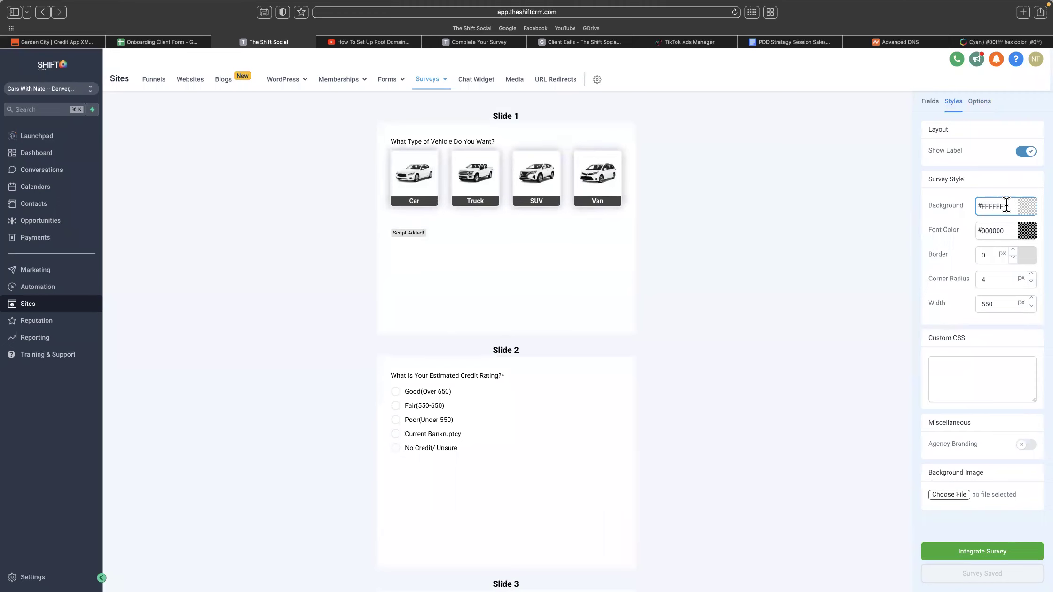
pyautogui.moveTo(1006, 206); pyautogui.dragTo(963, 205)
pyautogui.press('super+c')
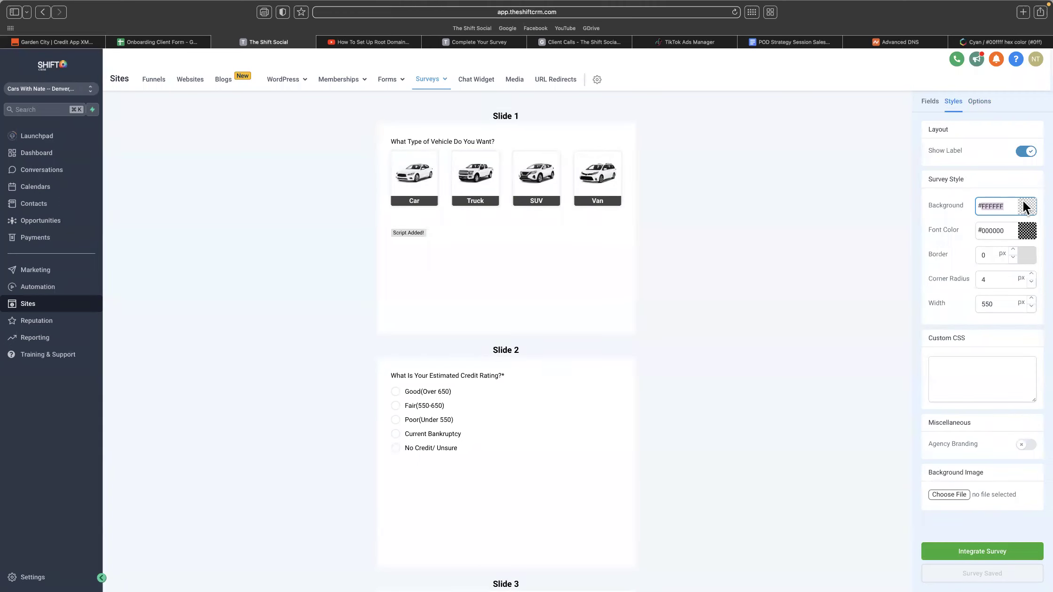
# - Switch to ColorHexa, clear the previous color value and try to look up a manually entered white hex code
pyautogui.click(973, 42)
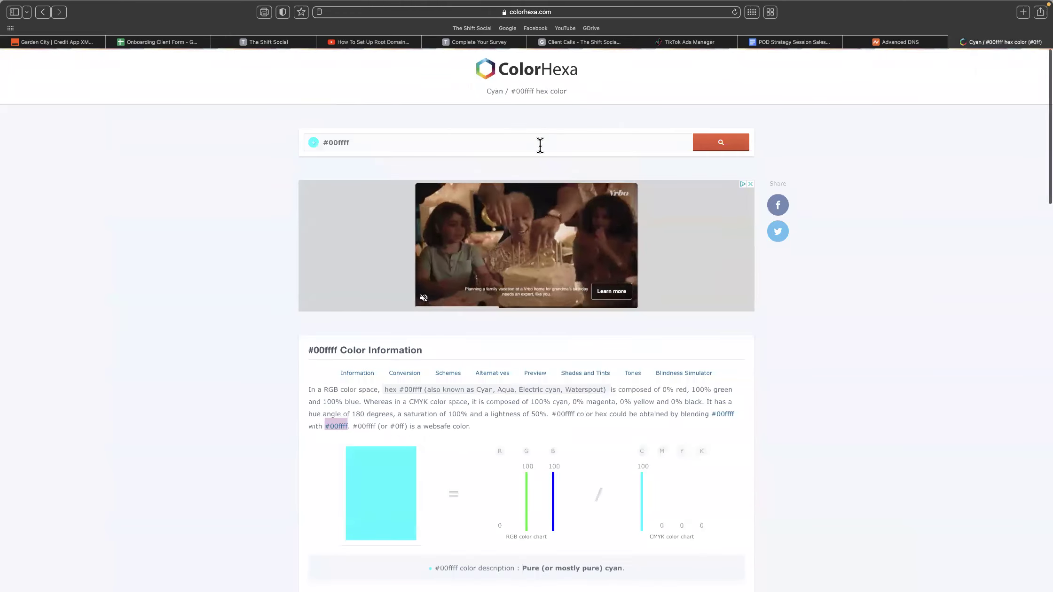
pyautogui.click(541, 146)
pyautogui.press('BackSpace')
pyautogui.press('BackSpace')
pyautogui.press('BackSpace')
pyautogui.press('BackSpace')
pyautogui.press('BackSpace')
pyautogui.press('BackSpace')
pyautogui.write('fffff')
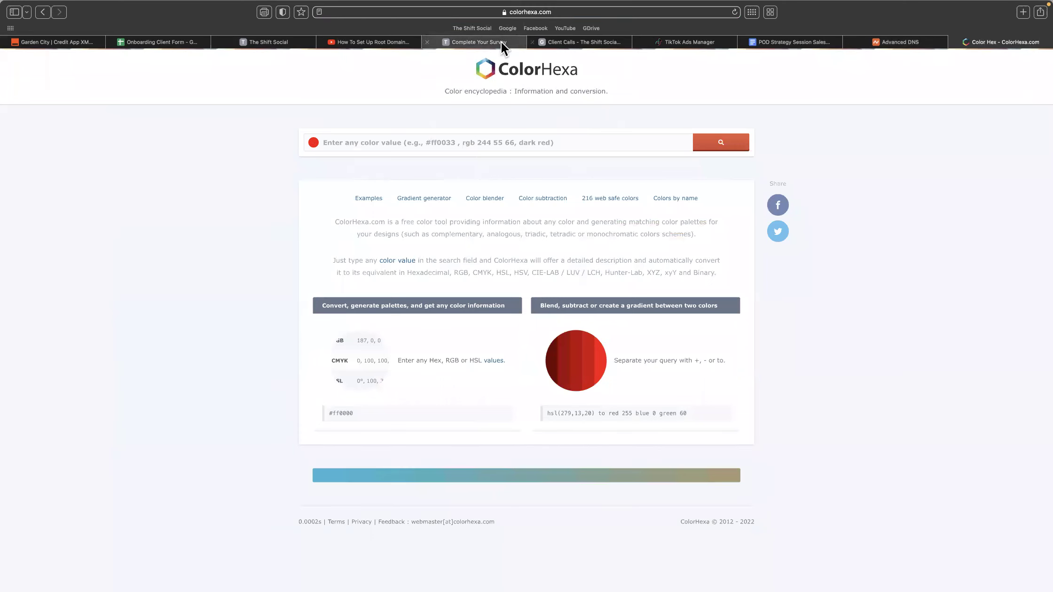
# - Close the "Complete Your Survey" page and return to the survey editor
pyautogui.click(482, 42)
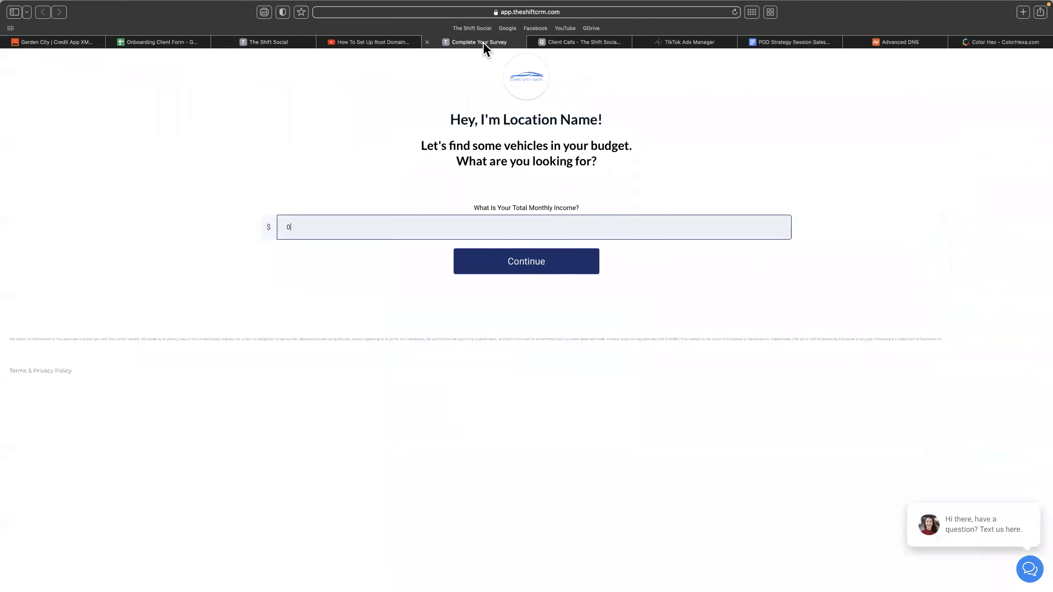
pyautogui.click(427, 42)
pyautogui.click(272, 42)
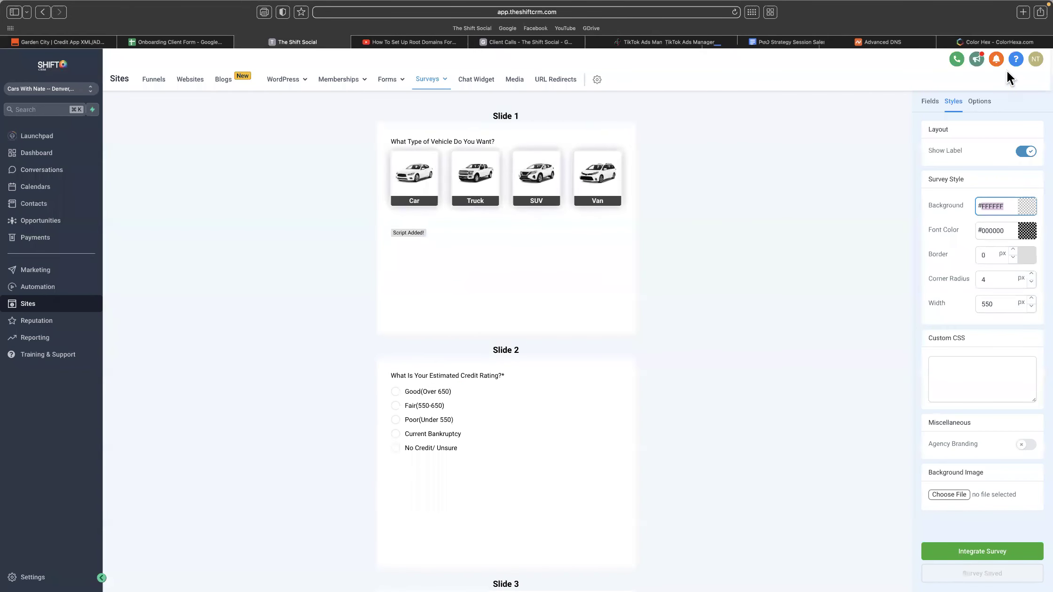
# - Look up the copied color code FFFFFF on ColorHexa and examine its color information
pyautogui.click(991, 41)
pyautogui.click(561, 139)
pyautogui.press('super+v')
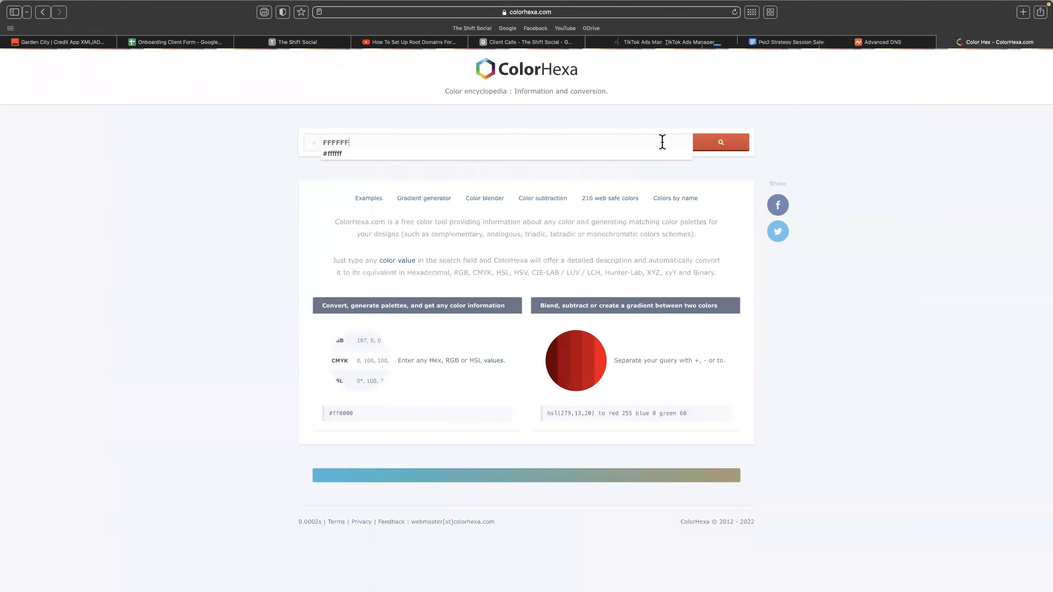
pyautogui.click(744, 137)
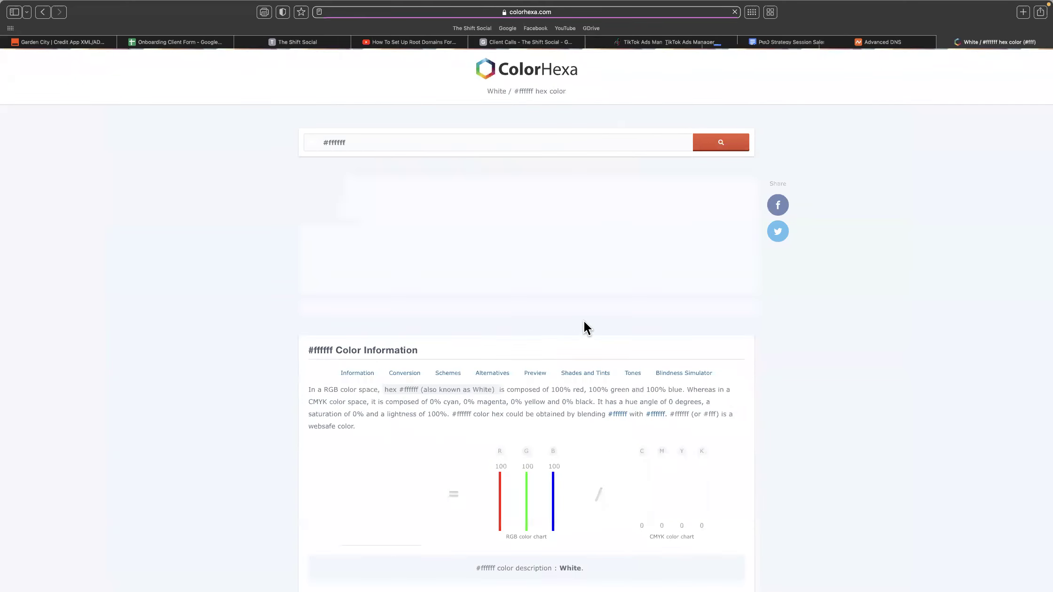
pyautogui.scroll(-3, 584, 321)
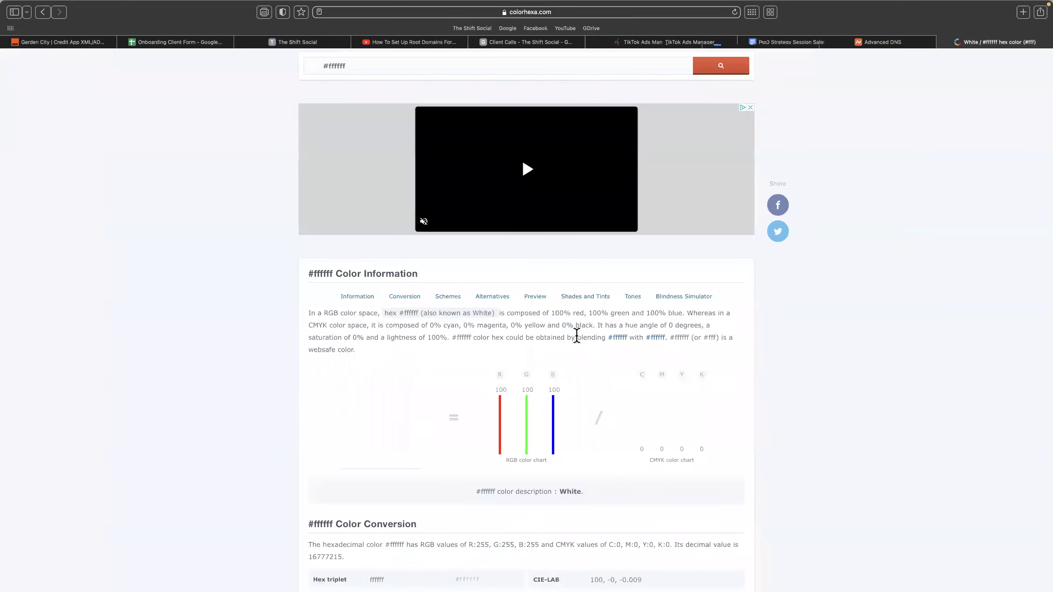
pyautogui.scroll(-1, 452, 207)
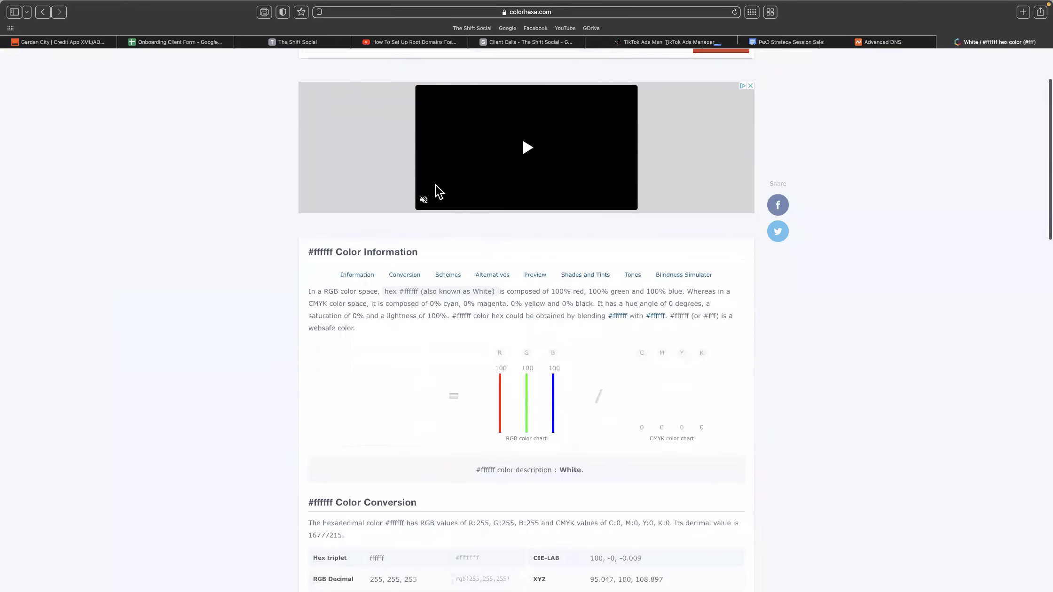
# - Return to the CRM, open the Cars With Nate V1 funnel and check the home step's page name and path
pyautogui.click(290, 42)
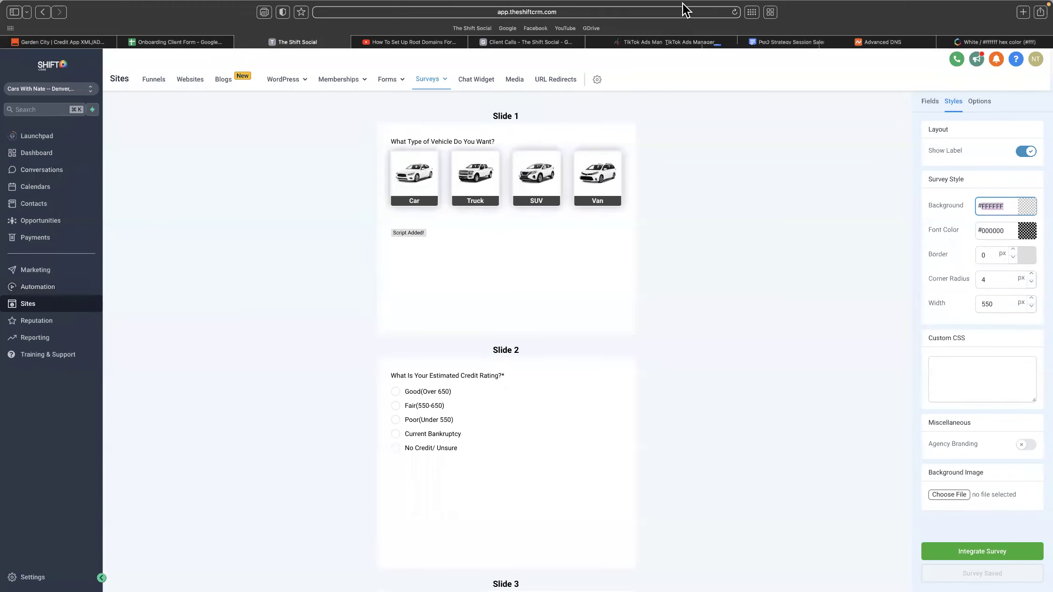
pyautogui.click(51, 294)
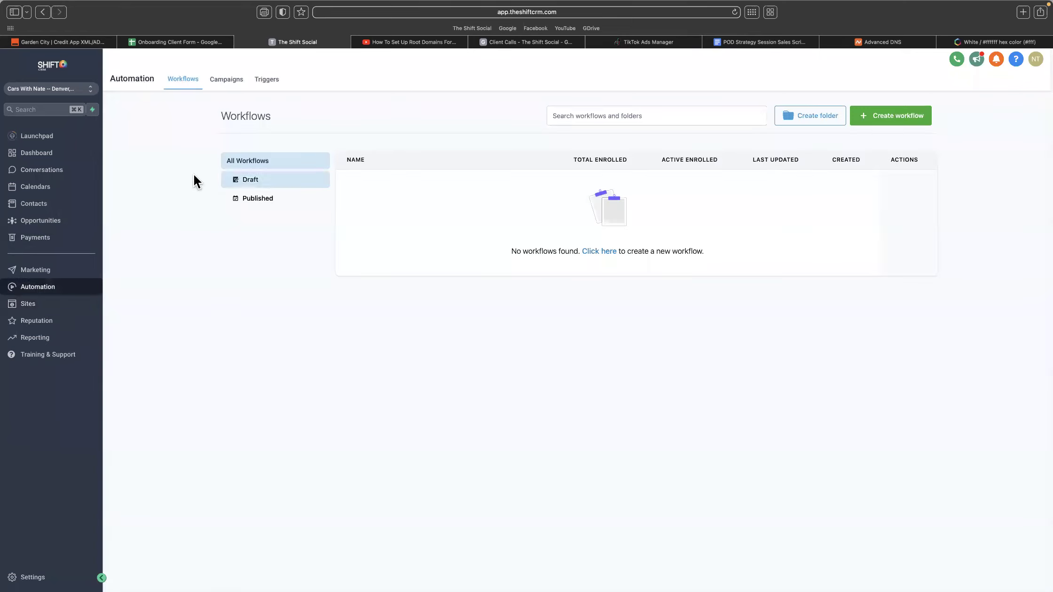
pyautogui.click(35, 274)
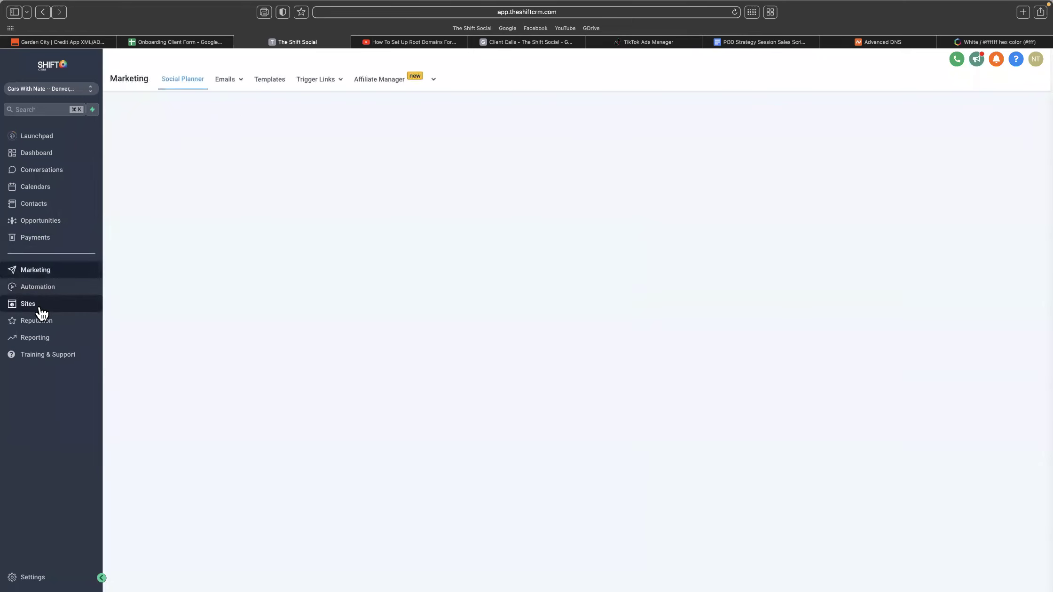
pyautogui.click(38, 305)
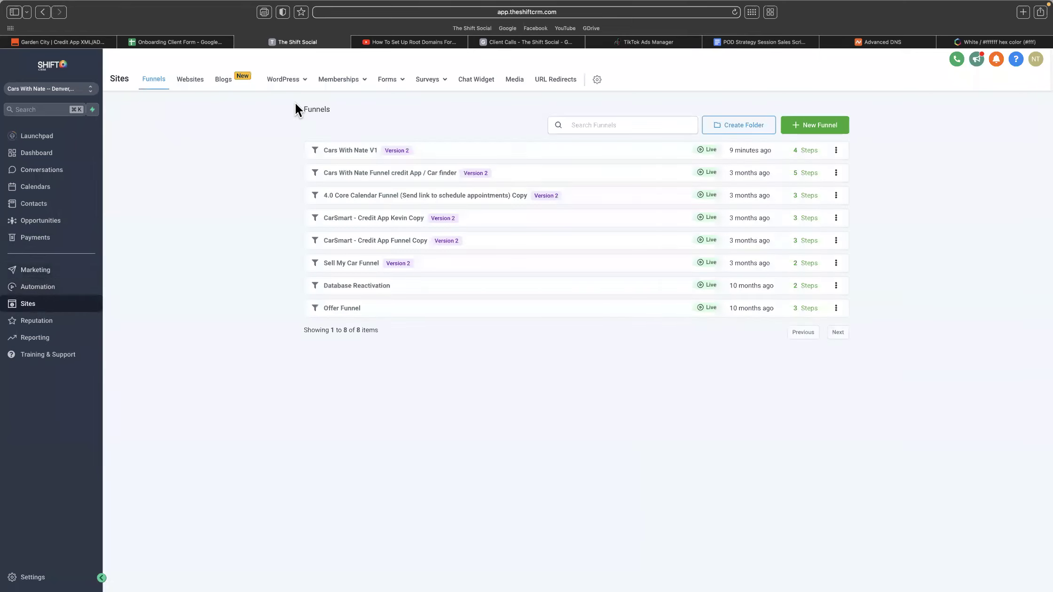
pyautogui.click(348, 151)
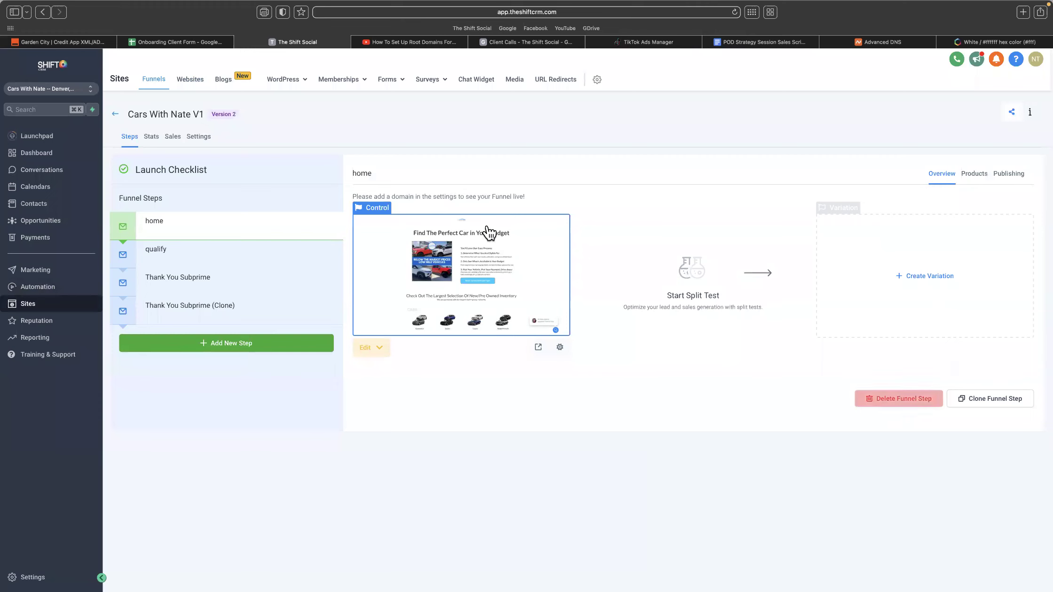
pyautogui.click(559, 347)
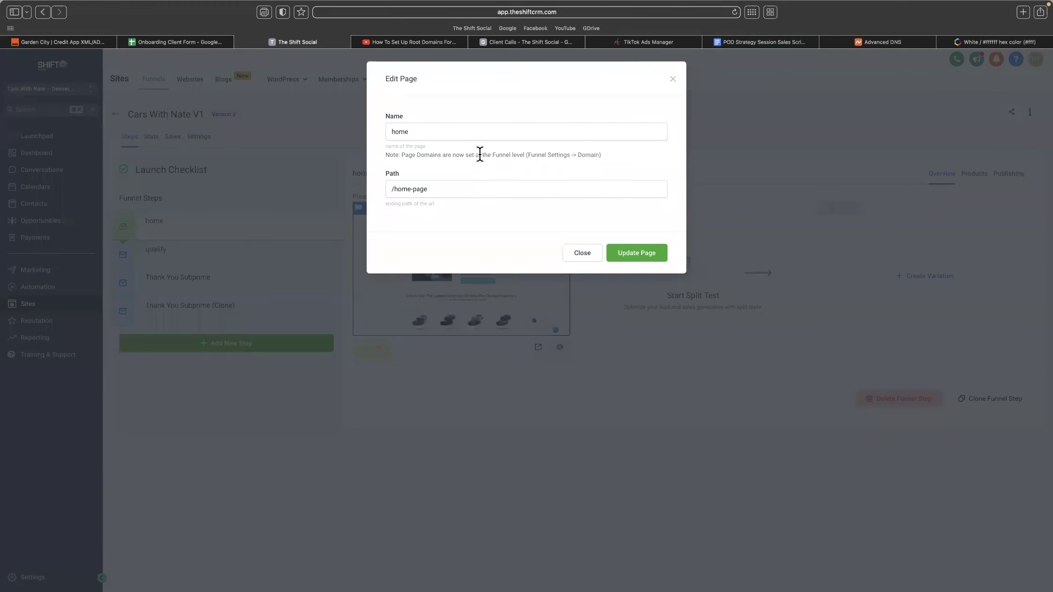
pyautogui.click(585, 258)
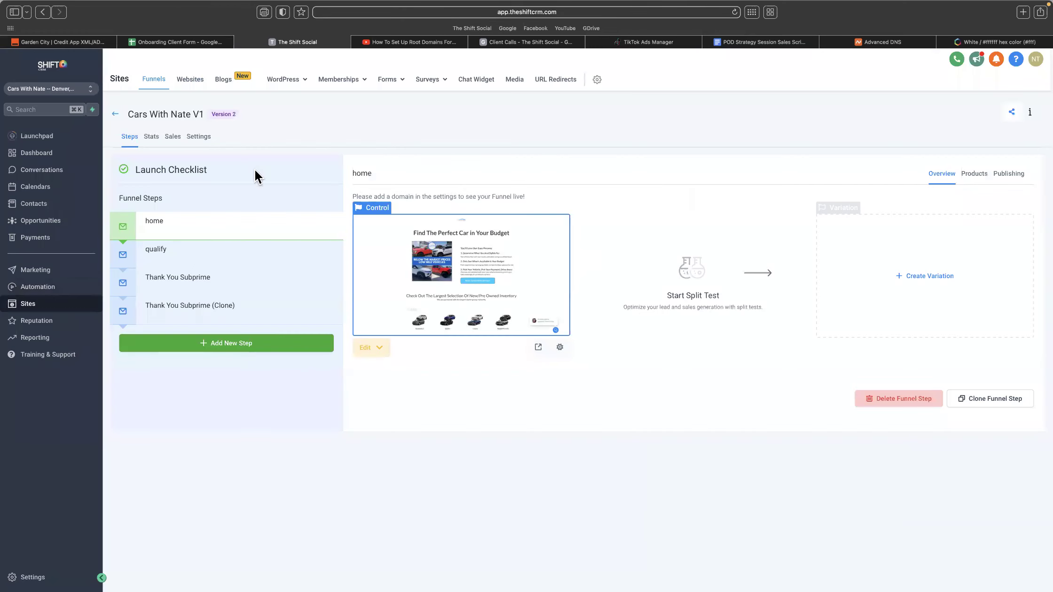
# - In the funnel's settings, replace the funnel name with "United Drives"
pyautogui.click(206, 140)
pyautogui.tripleClick(191, 195)
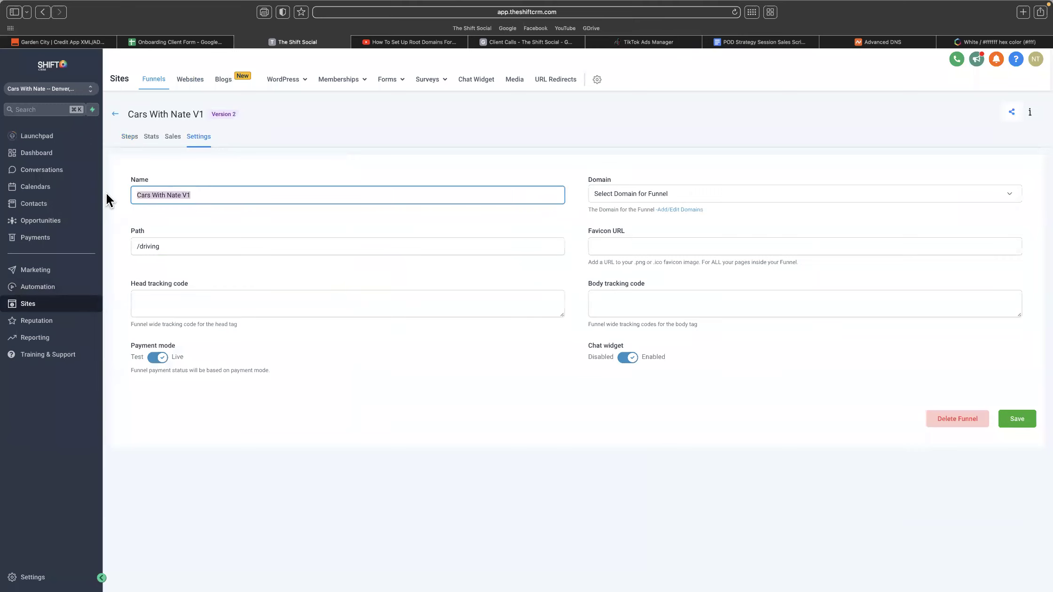
pyautogui.write('United Drives')
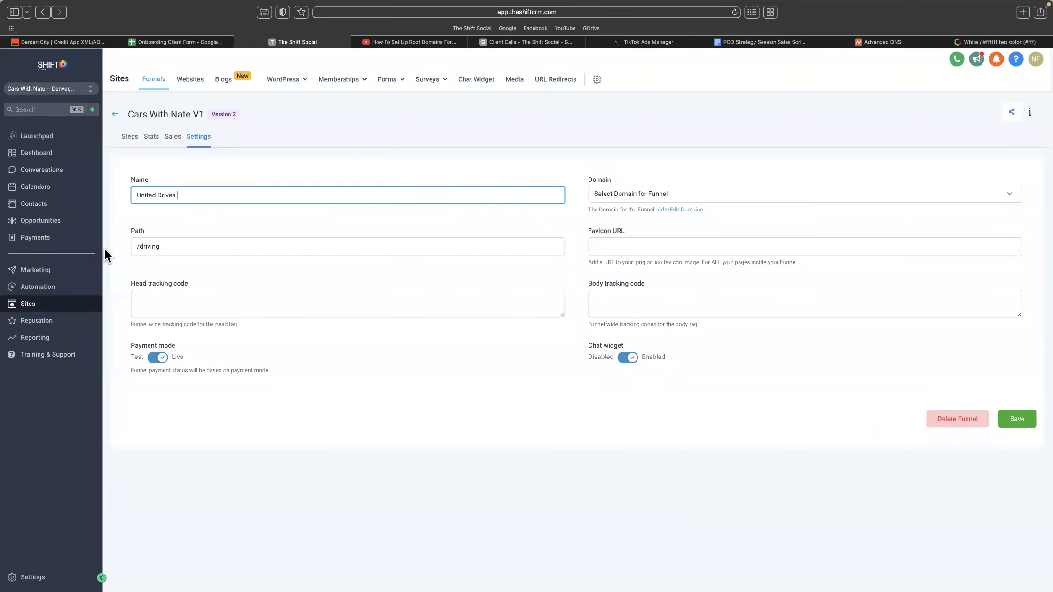
# - Replace the funnel's path with "/"
pyautogui.doubleClick(148, 246)
pyautogui.write('get')
pyautogui.press('BackSpace')
pyautogui.press('BackSpace')
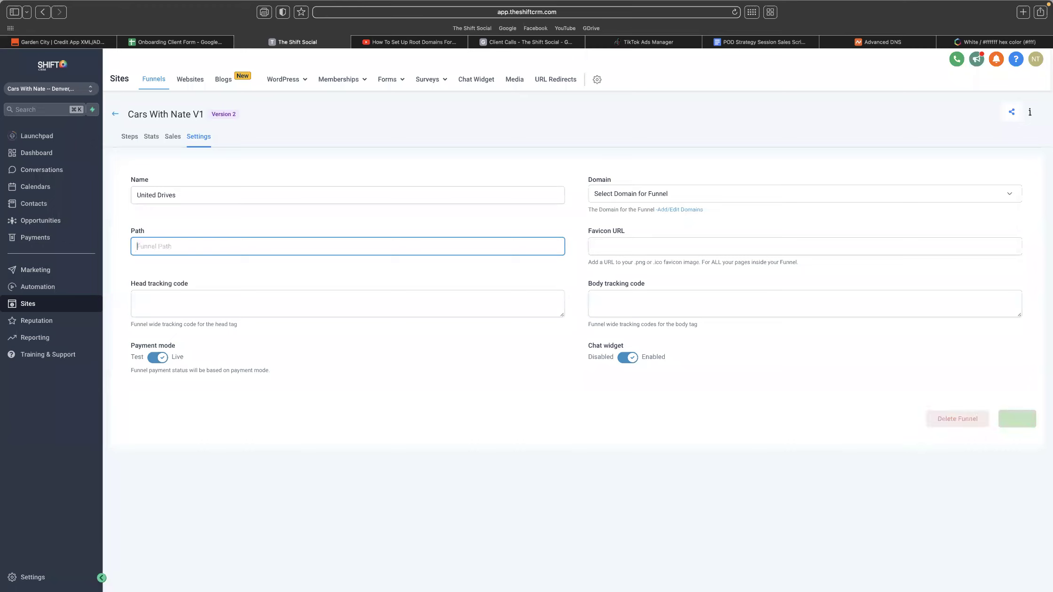
pyautogui.write('/')
pyautogui.press('BackSpace')
pyautogui.write('/')
pyautogui.click(258, 285)
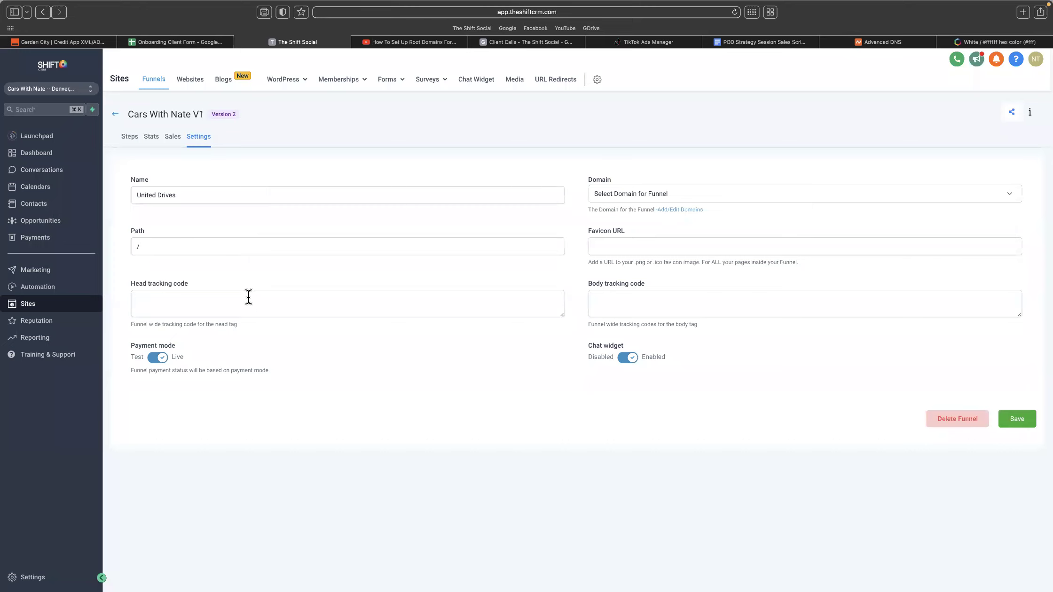
# - Load business.facebook.com in place of the ColorHexa page and return to the funnel settings at the head tracking code
pyautogui.click(386, 297)
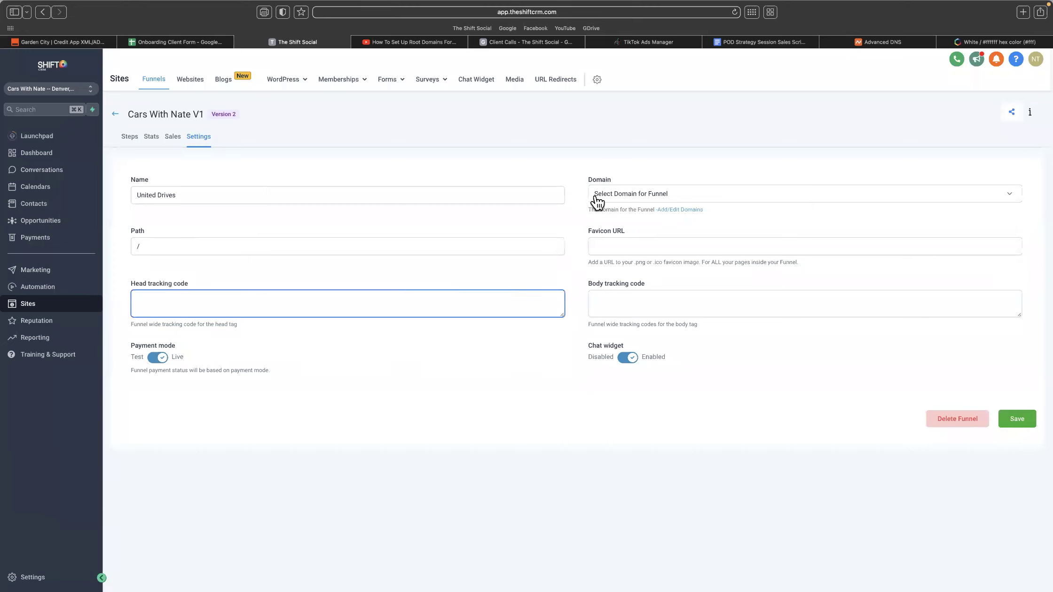
pyautogui.click(996, 42)
pyautogui.click(648, 14)
pyautogui.write('business.facebook.com')
pyautogui.press('Return')
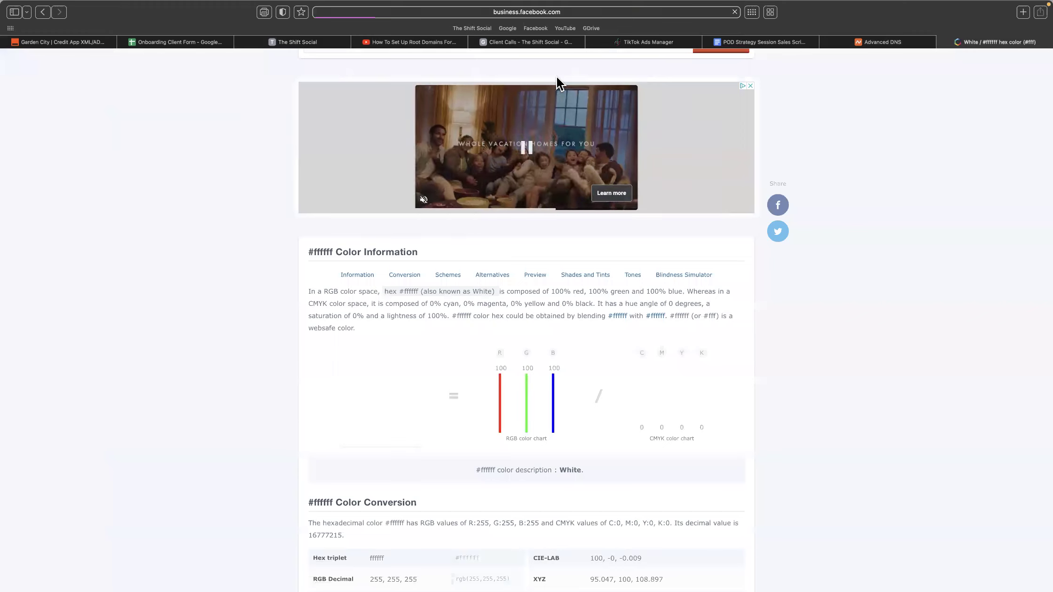
pyautogui.click(325, 44)
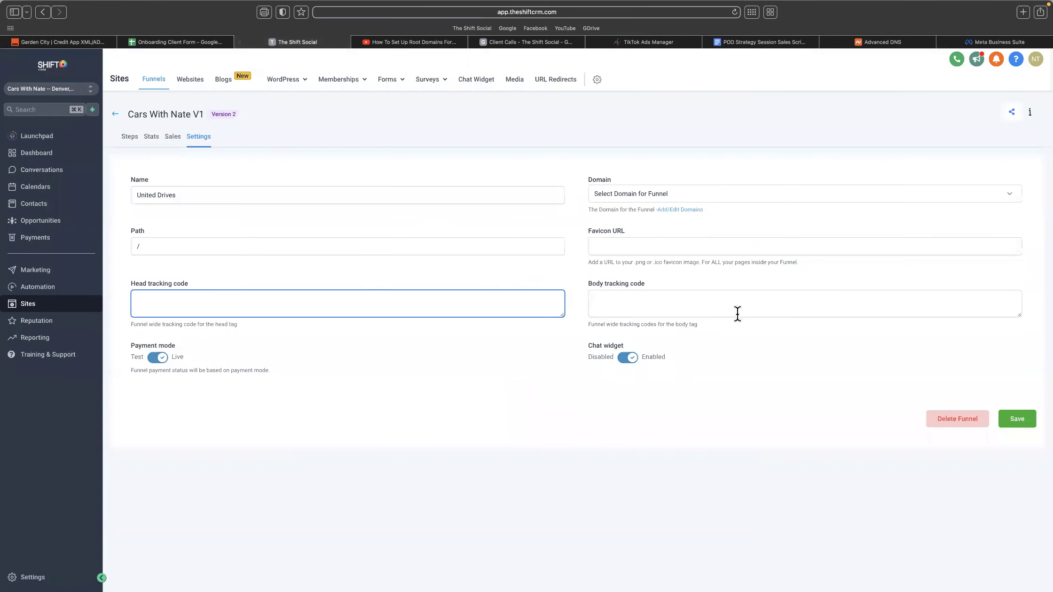
# - Keep the chat widget enabled, check the funnel's domain choices and try to save the settings, dismissing the reserved-path notice
pyautogui.click(629, 358)
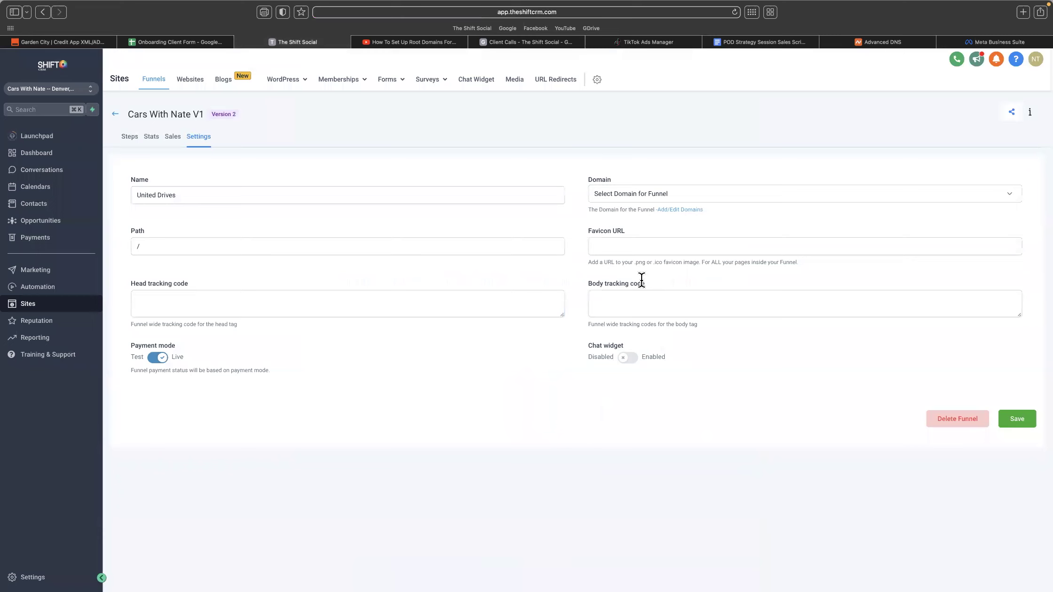
pyautogui.click(628, 359)
pyautogui.click(697, 196)
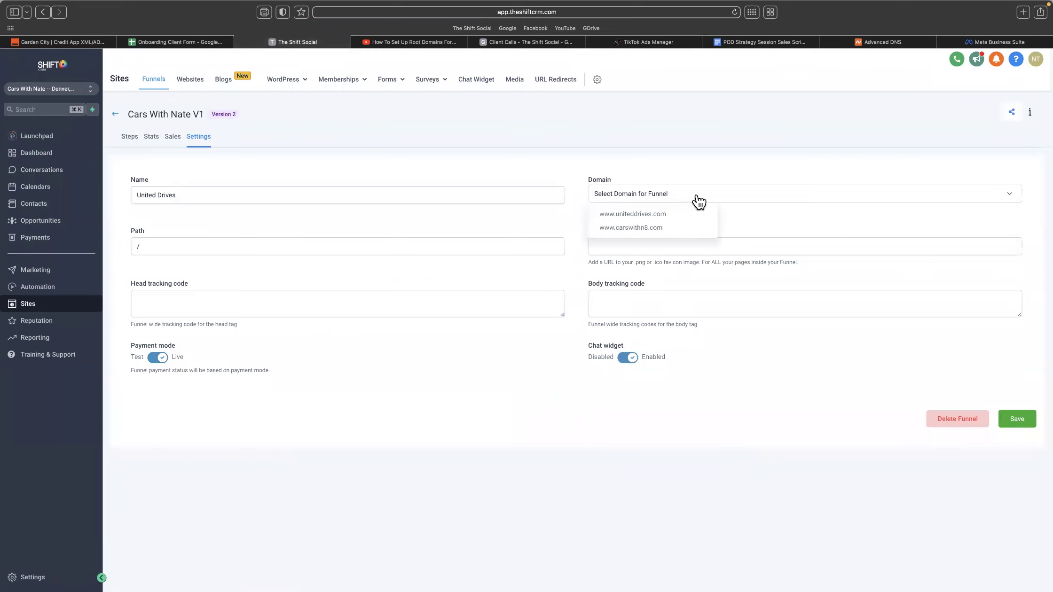
pyautogui.click(1016, 419)
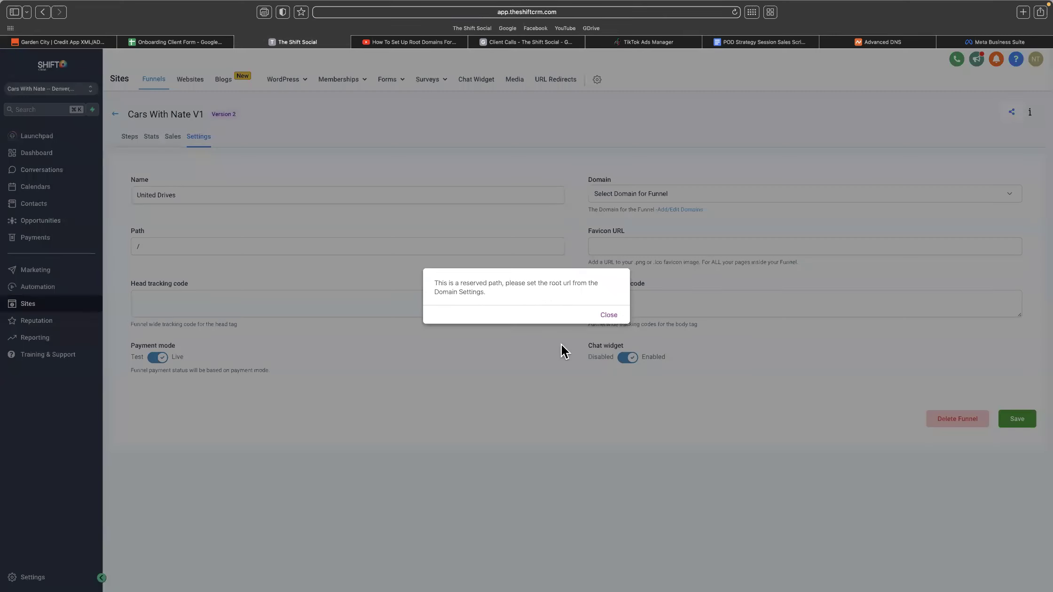
pyautogui.click(608, 316)
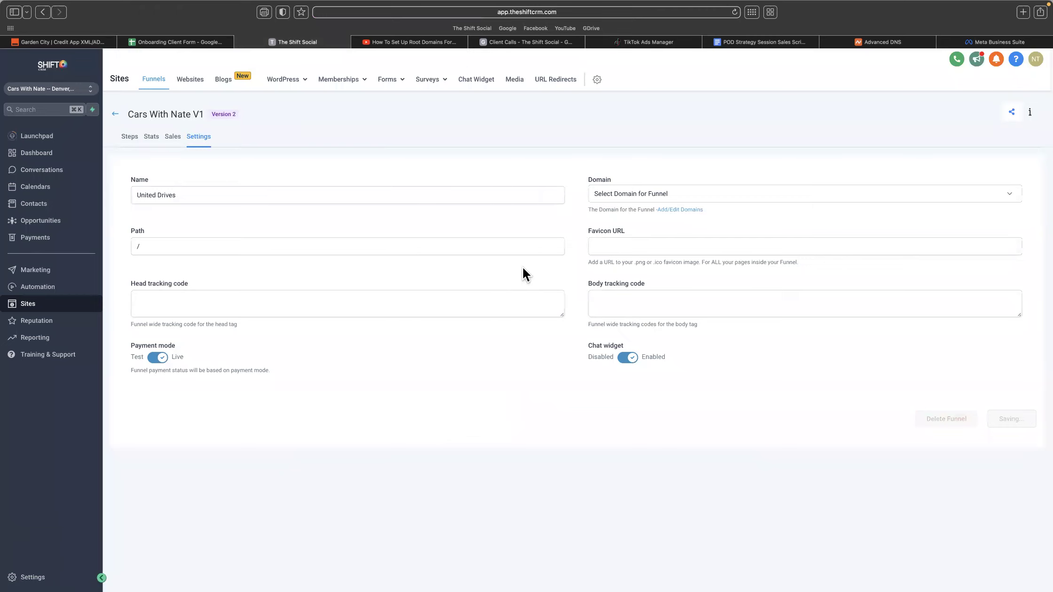
# - Leave the funnel's settings and reopen Cars With Nate V1 from the funnels list
pyautogui.click(404, 304)
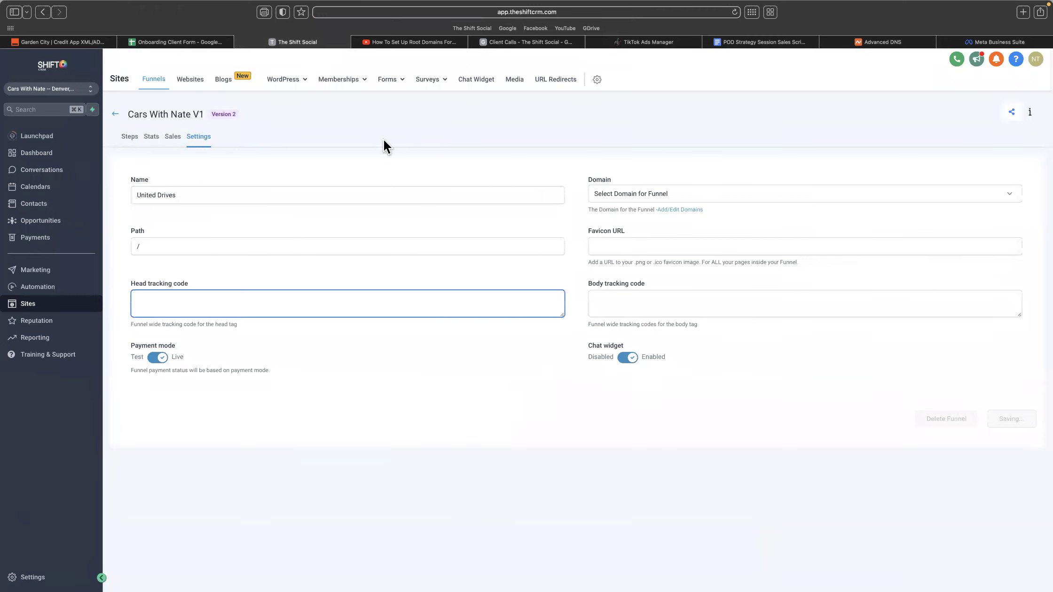
pyautogui.click(113, 113)
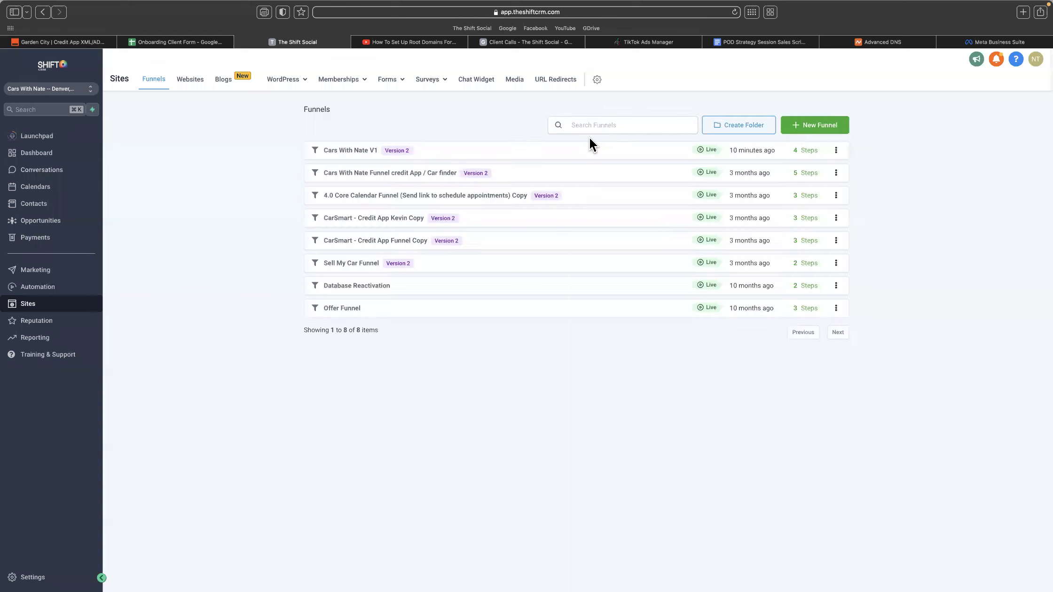
pyautogui.click(344, 151)
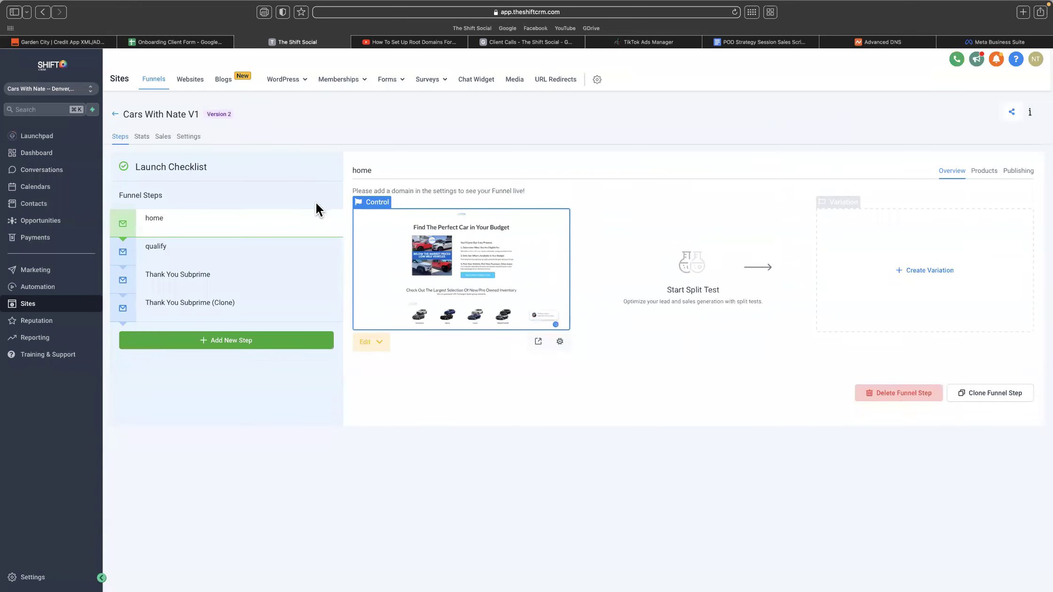
# - Check the sharing option of the Cars With Nate V1 funnel and return to the funnels list
pyautogui.tripleClick(195, 114)
pyautogui.click(496, 142)
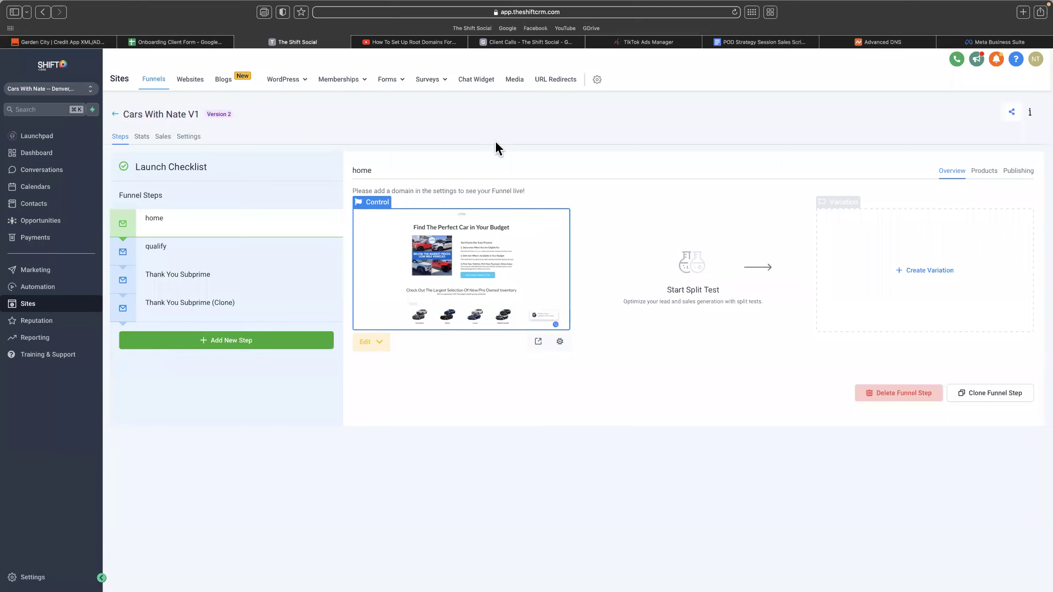
pyautogui.click(1013, 114)
pyautogui.click(672, 80)
pyautogui.click(115, 114)
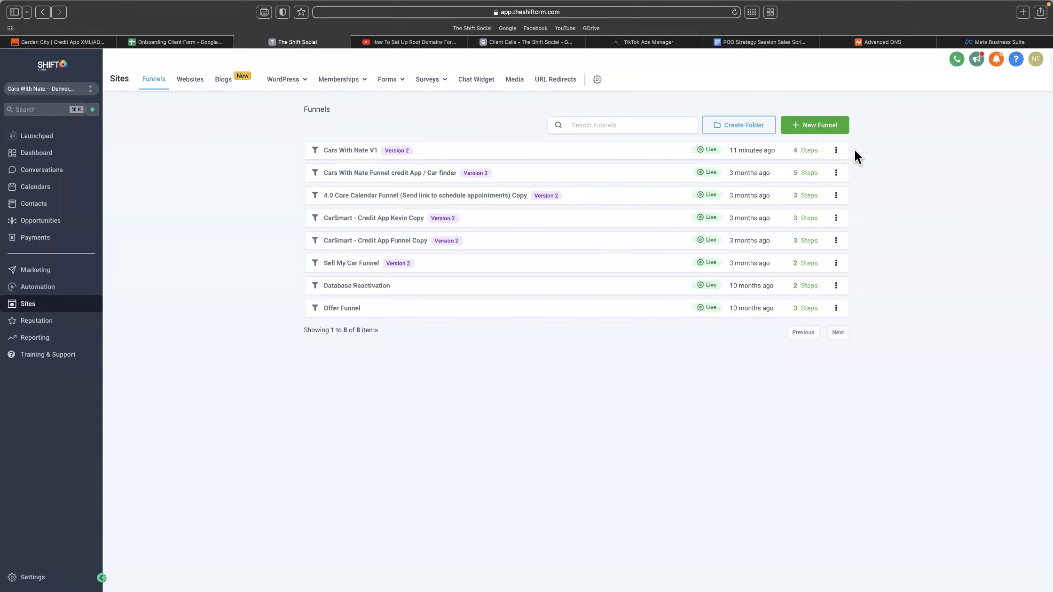
# - Start cloning the Cars With Nate V1 funnel, replacing the Cars With Nate location with REVV-elation Auto Sales LLC
pyautogui.click(836, 151)
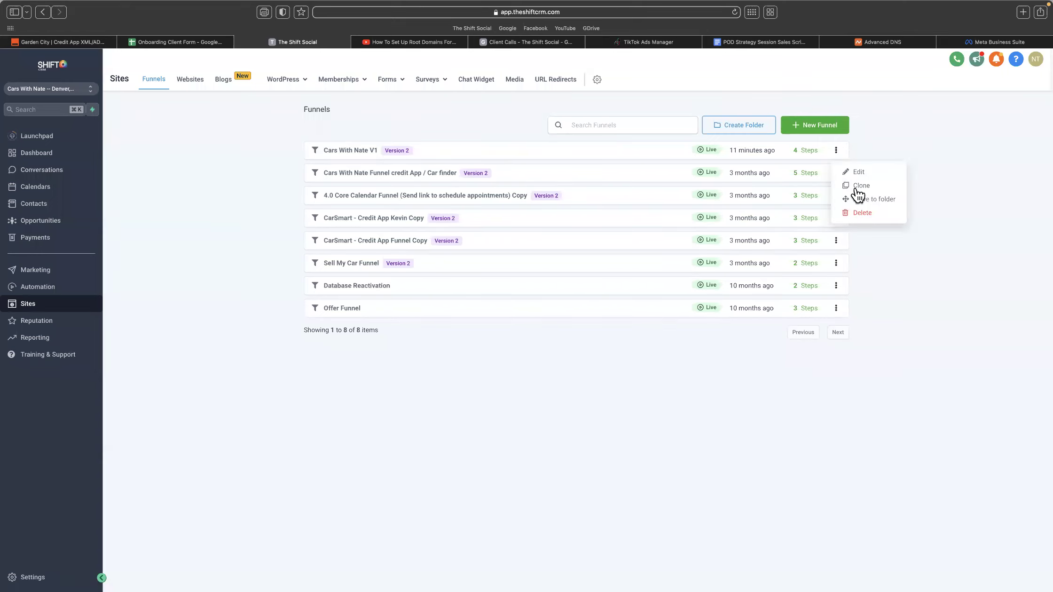
pyautogui.click(851, 184)
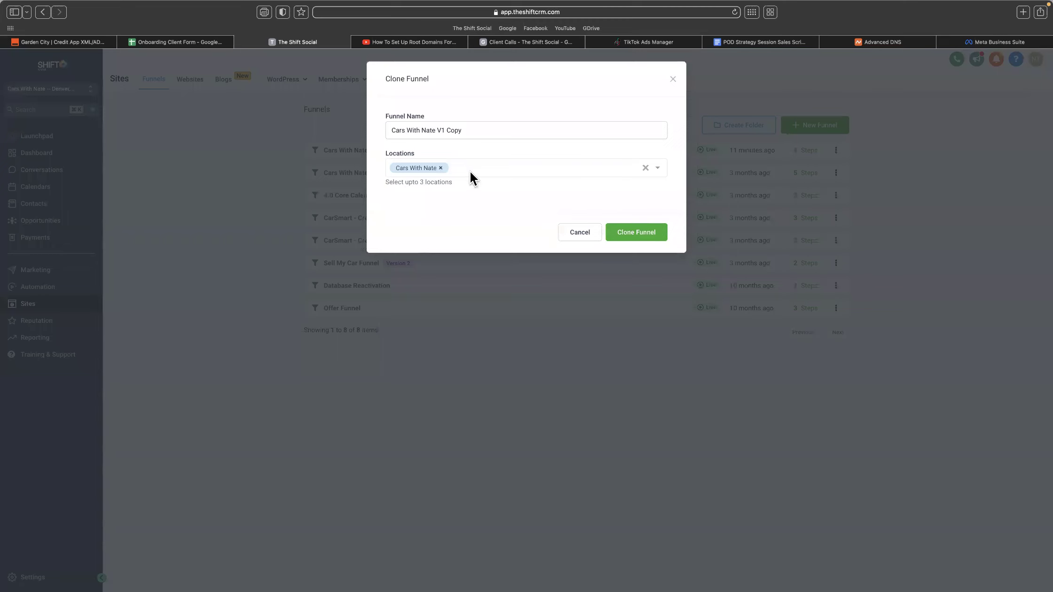
pyautogui.click(465, 169)
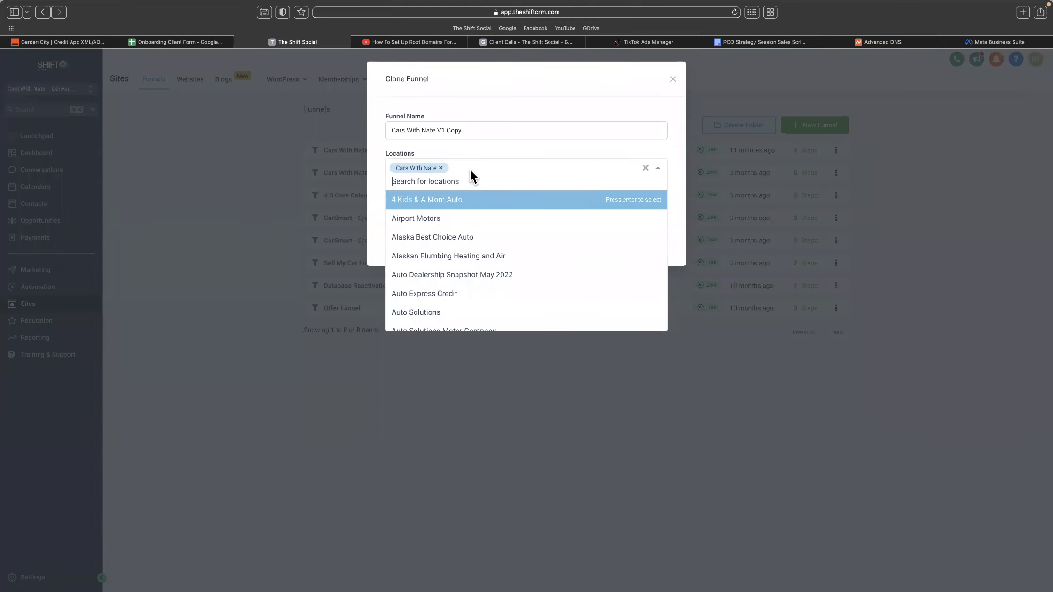
pyautogui.click(440, 168)
pyautogui.click(449, 170)
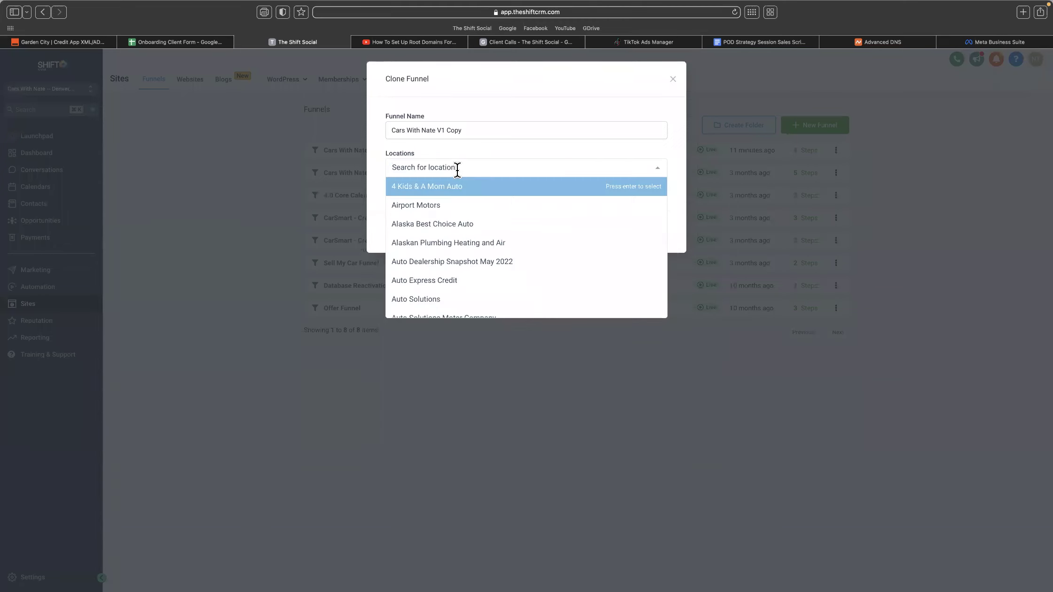
pyautogui.write('rev')
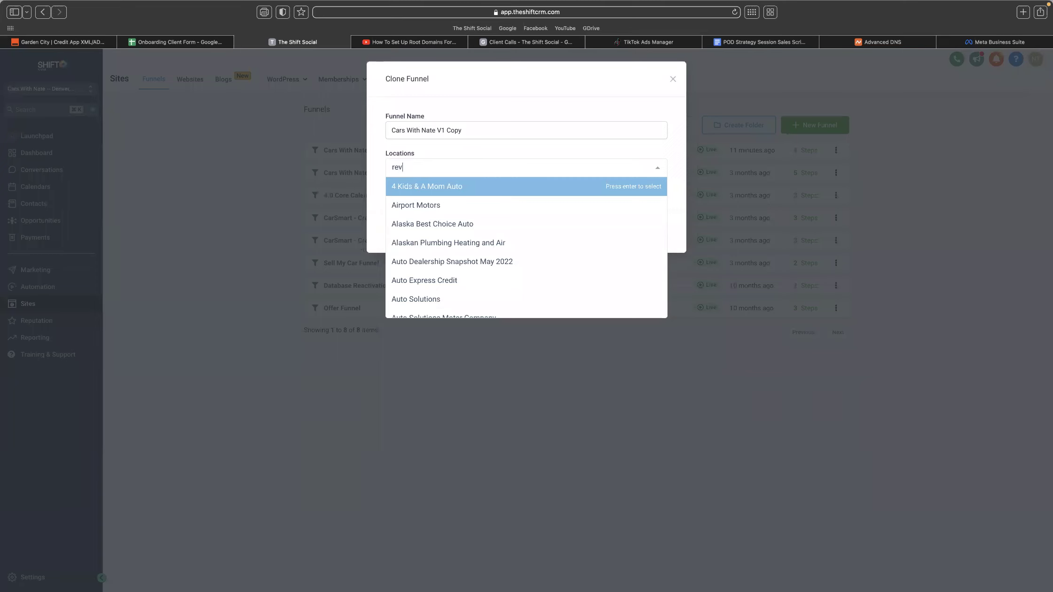
pyautogui.click(453, 188)
# - Add Garden City Jeep Chrysler Dodge RAM and Carriker Auto as further locations for the cloned funnel
pyautogui.click(512, 175)
pyautogui.write('garden')
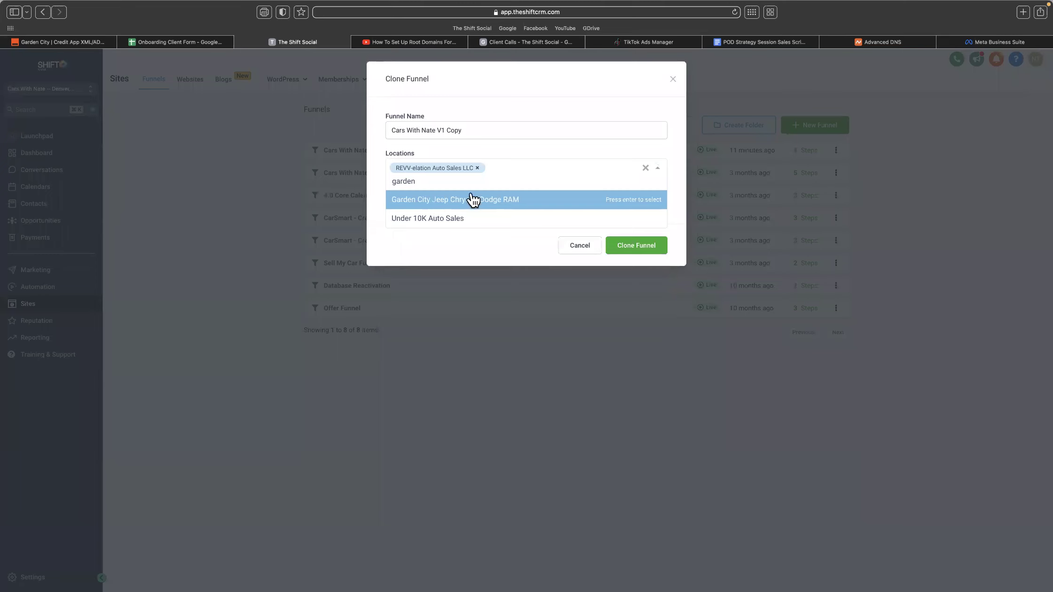
pyautogui.click(467, 203)
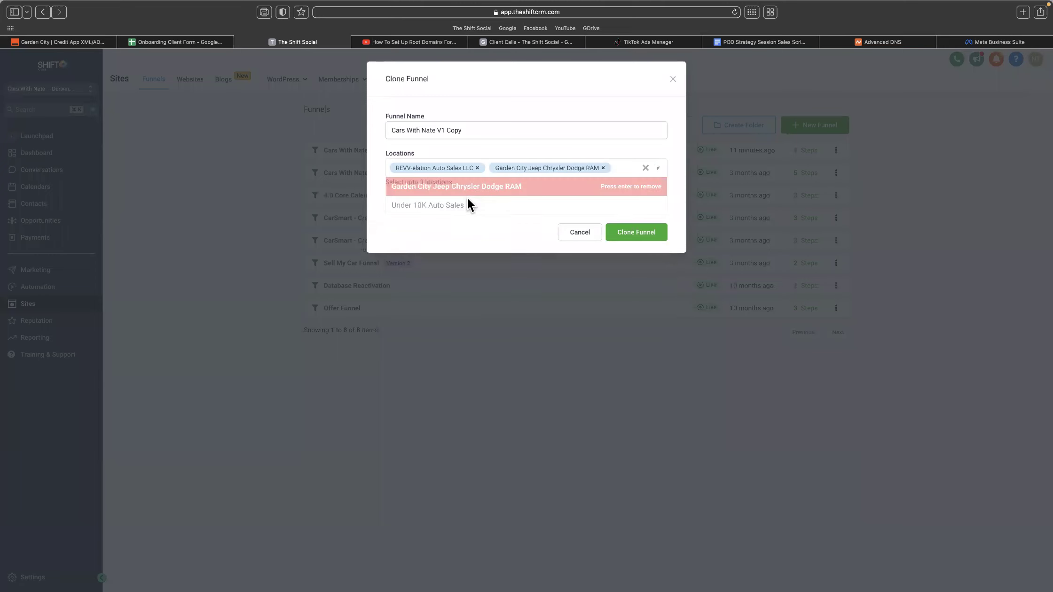
pyautogui.click(626, 172)
pyautogui.write('carri')
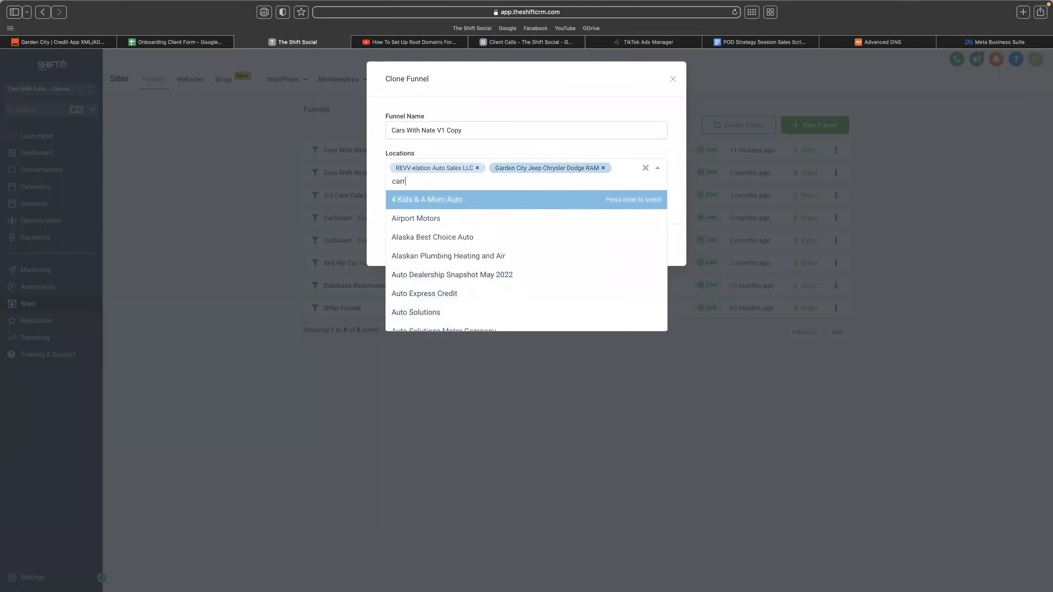
pyautogui.click(543, 207)
# - Name the clone "Application Super Funnel" and clone the funnel into the three chosen locations
pyautogui.moveTo(467, 130); pyautogui.dragTo(400, 123)
pyautogui.click(494, 132)
pyautogui.press('super+a')
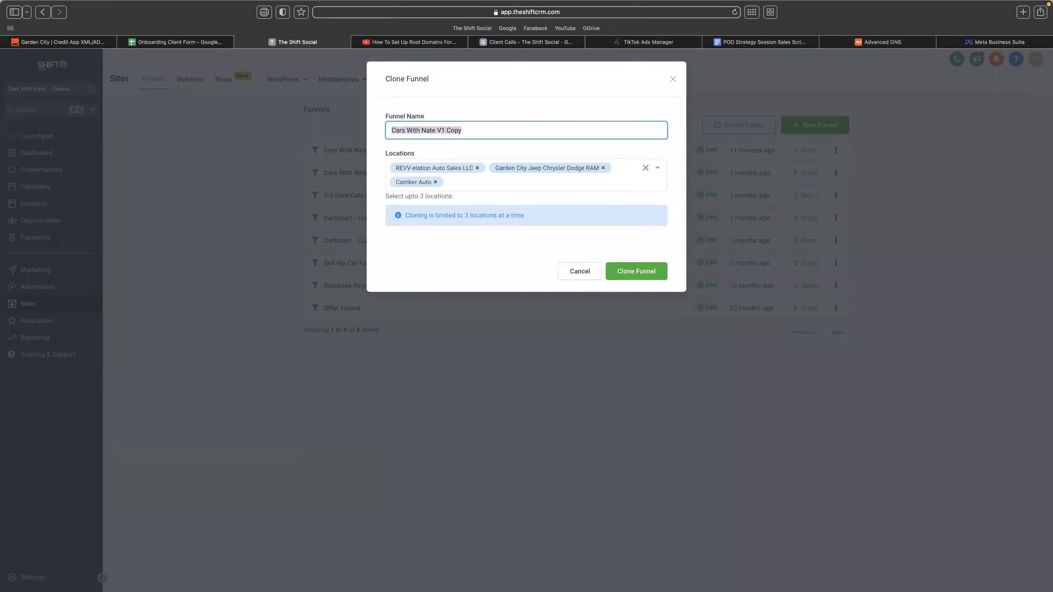
pyautogui.write('Unit')
pyautogui.press('BackSpace')
pyautogui.press('BackSpace')
pyautogui.press('BackSpace')
pyautogui.press('BackSpace')
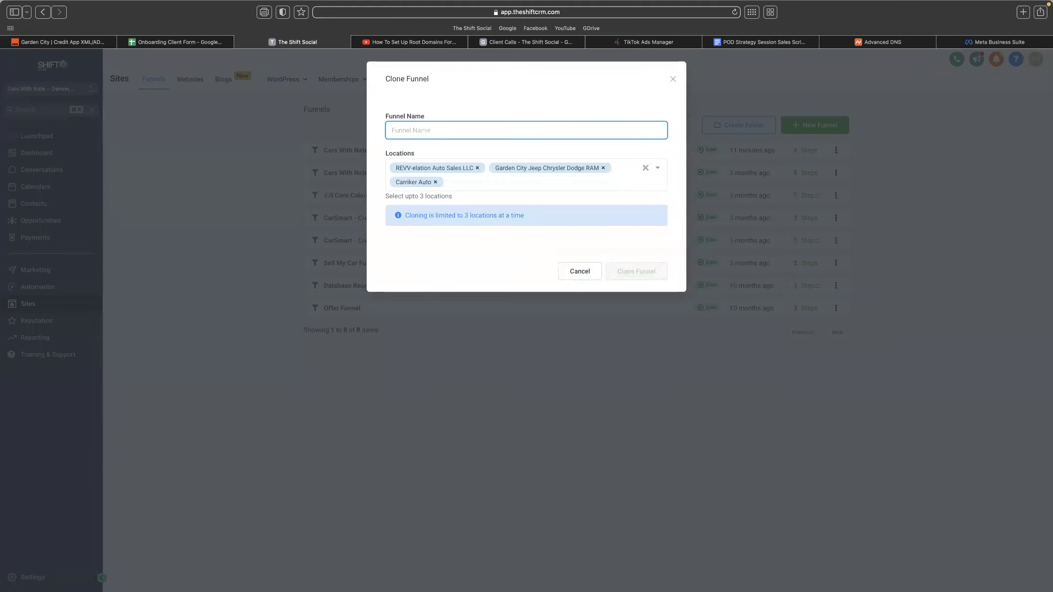
pyautogui.write('P')
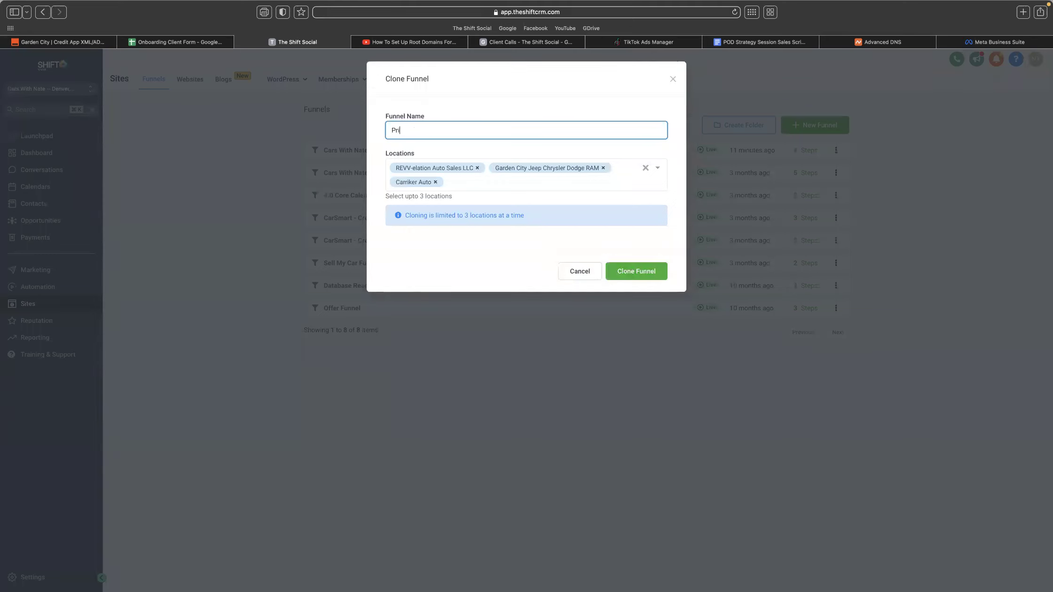
pyautogui.press('BackSpace')
pyautogui.write('Application')
pyautogui.write('Super Funnel')
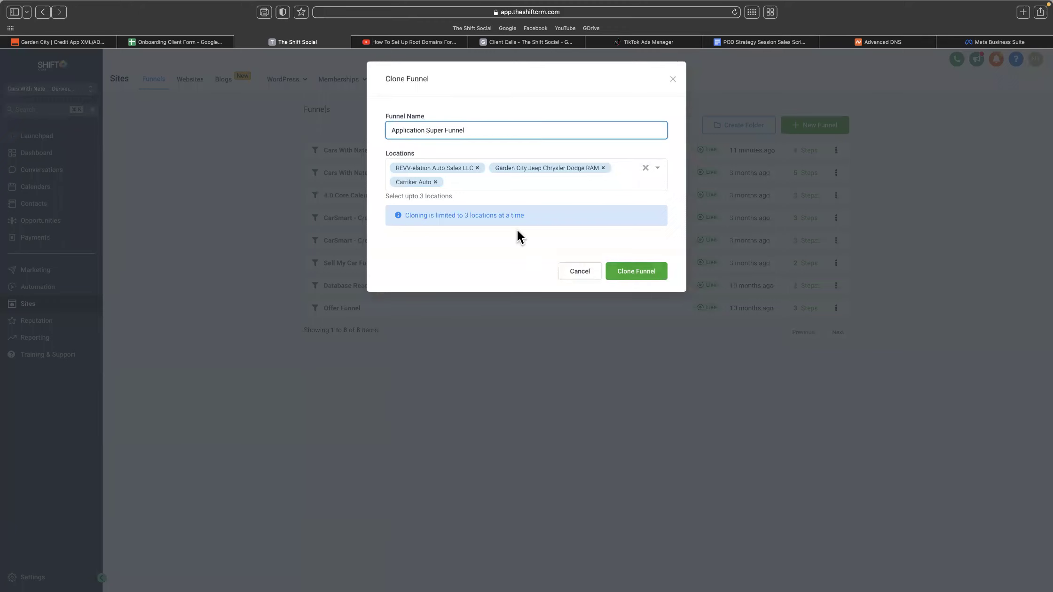
pyautogui.click(638, 272)
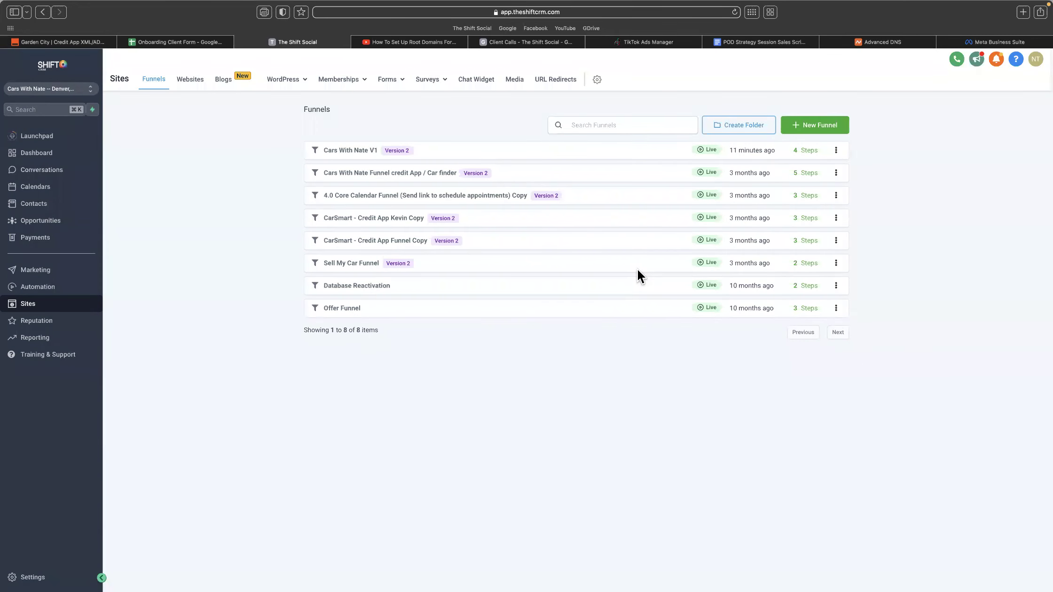
# - Switch to the REVV-elation Auto Sales LLC sub-account and open its Application Super Funnel
pyautogui.click(83, 92)
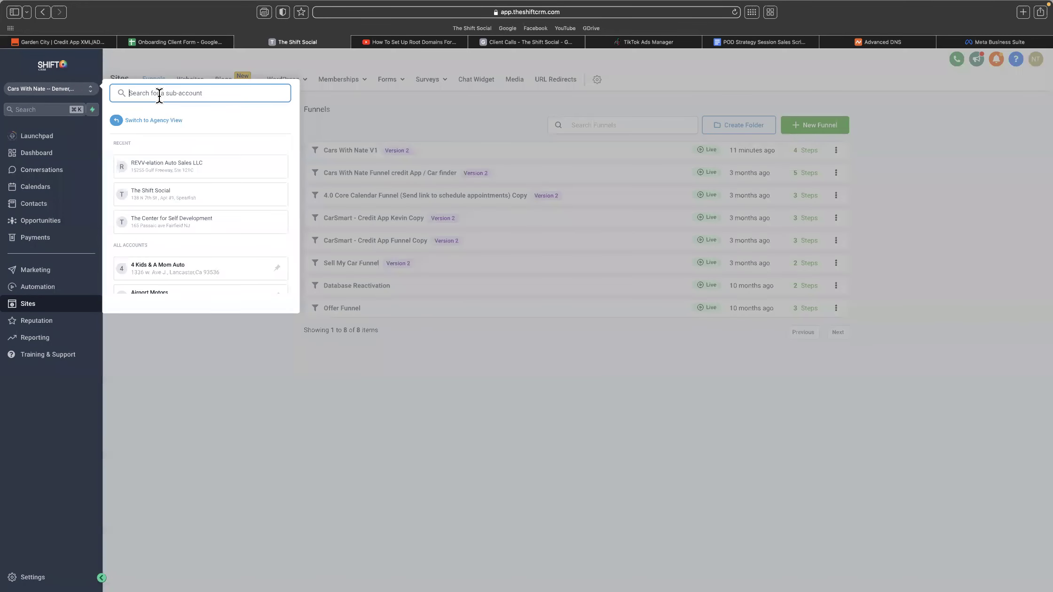
pyautogui.click(166, 164)
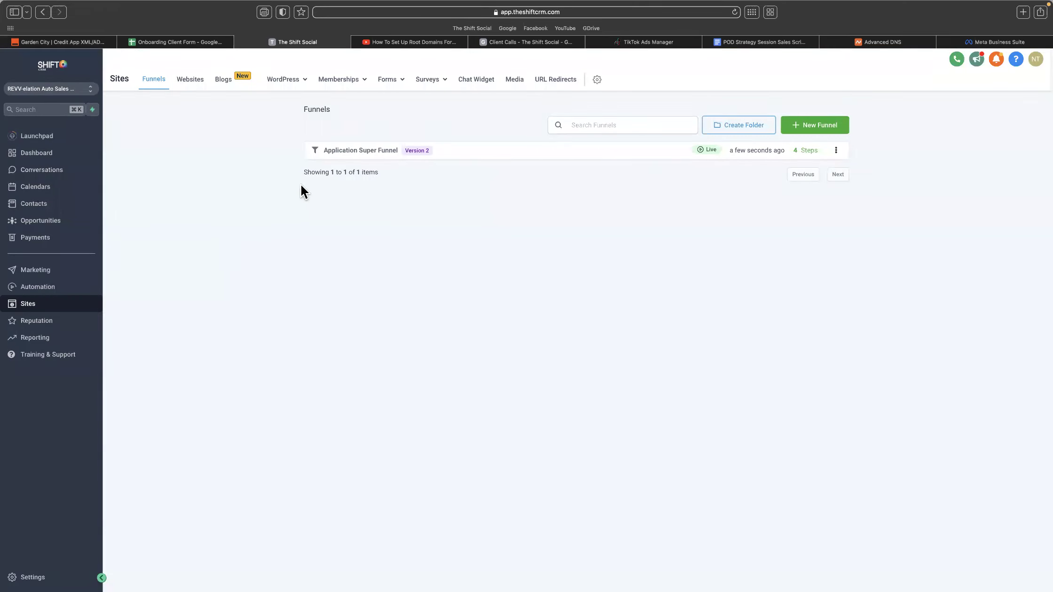
pyautogui.click(382, 152)
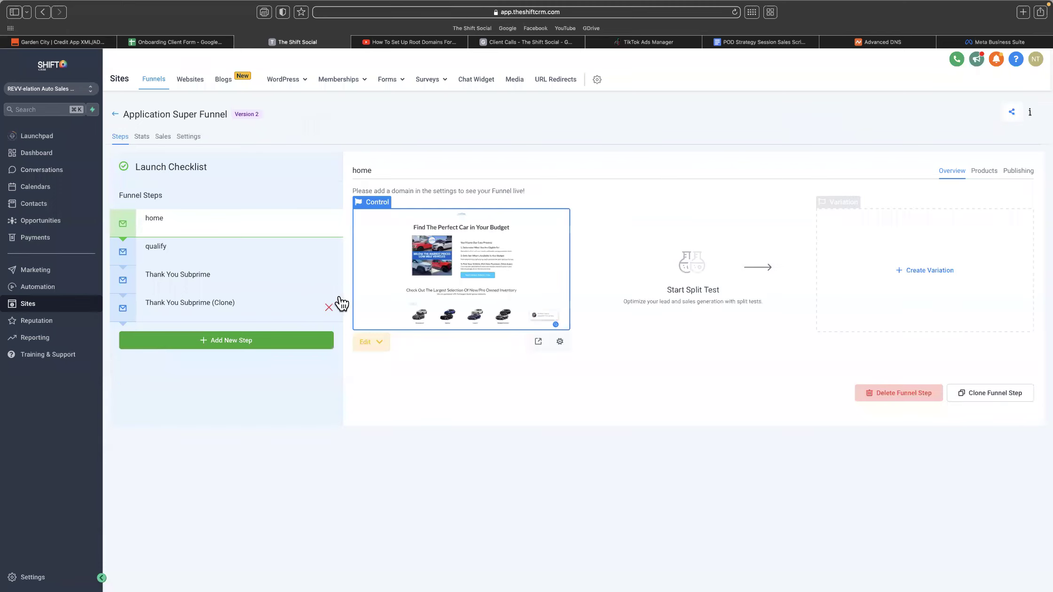
# - Open the funnel's home page for editing in the page builder
pyautogui.click(379, 347)
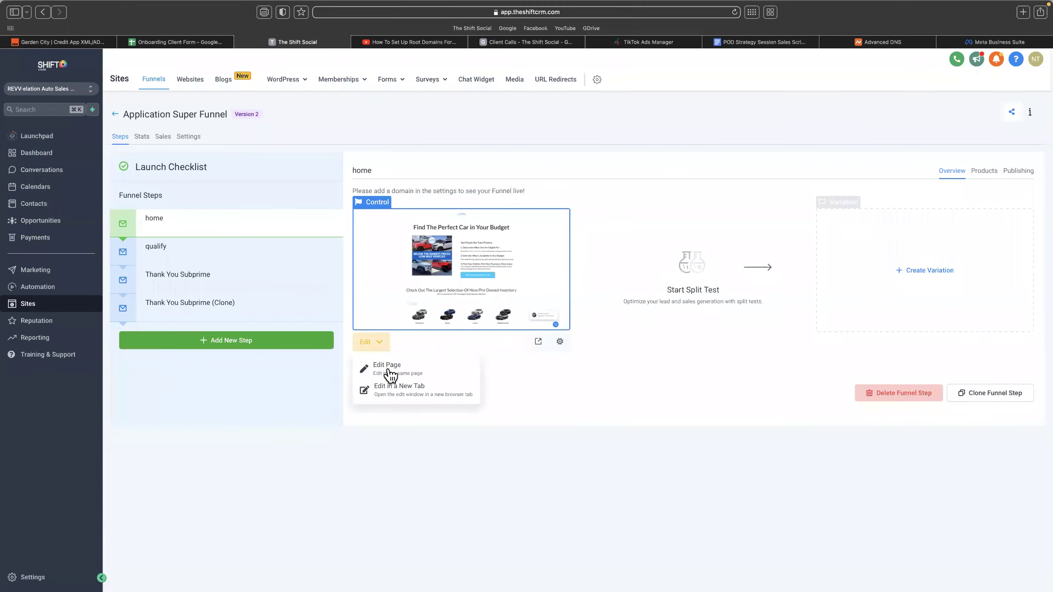
pyautogui.click(390, 369)
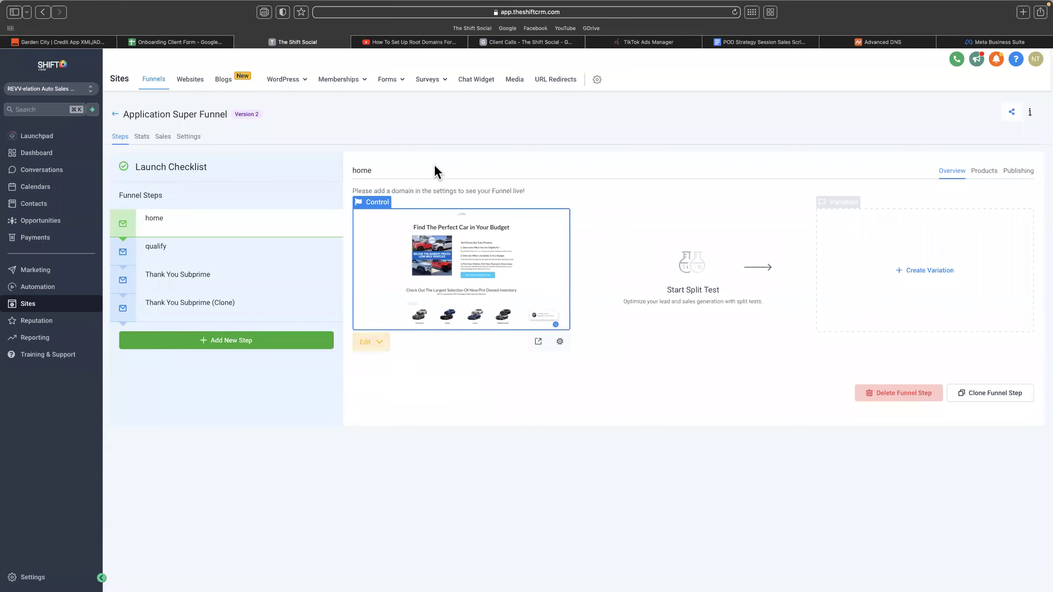
pyautogui.click(371, 345)
pyautogui.click(400, 367)
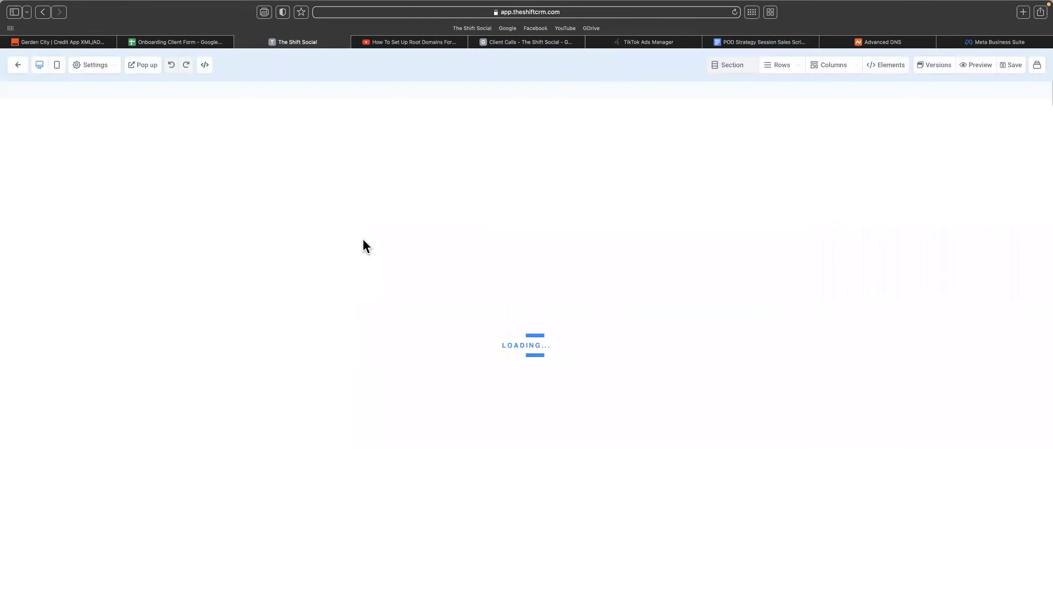
# - Select the vehicle collage image beside the process description and open the media library from its image options
pyautogui.click(496, 338)
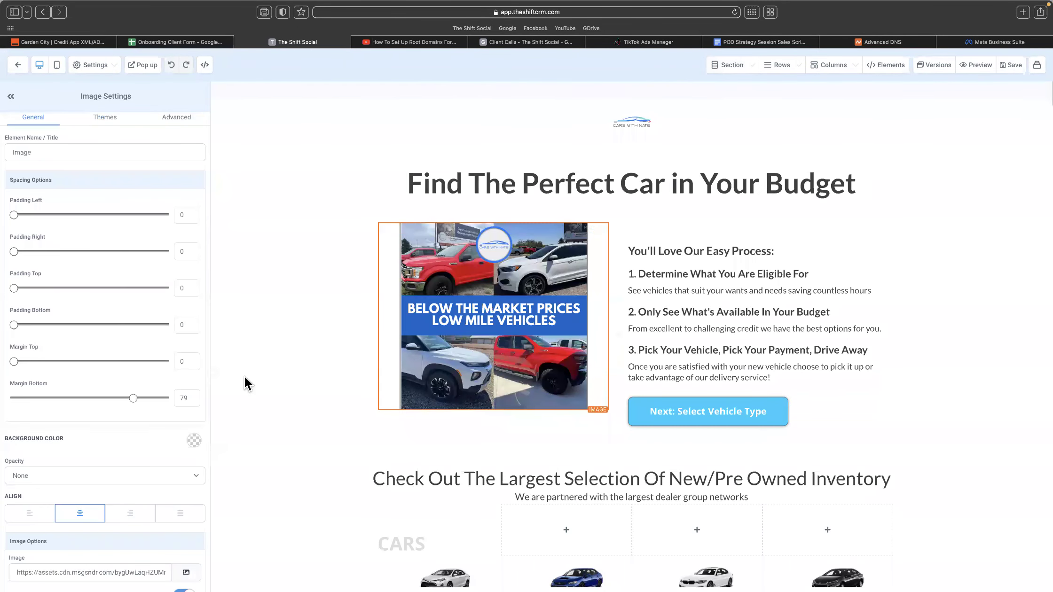
pyautogui.scroll(-3, 195, 516)
pyautogui.scroll(-4, 419, 319)
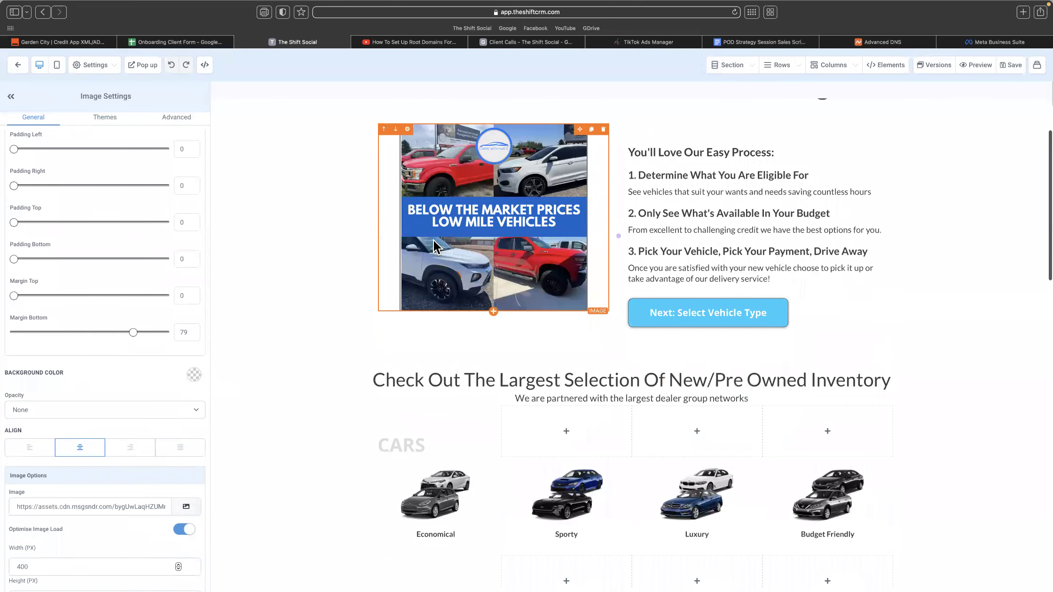
pyautogui.click(187, 508)
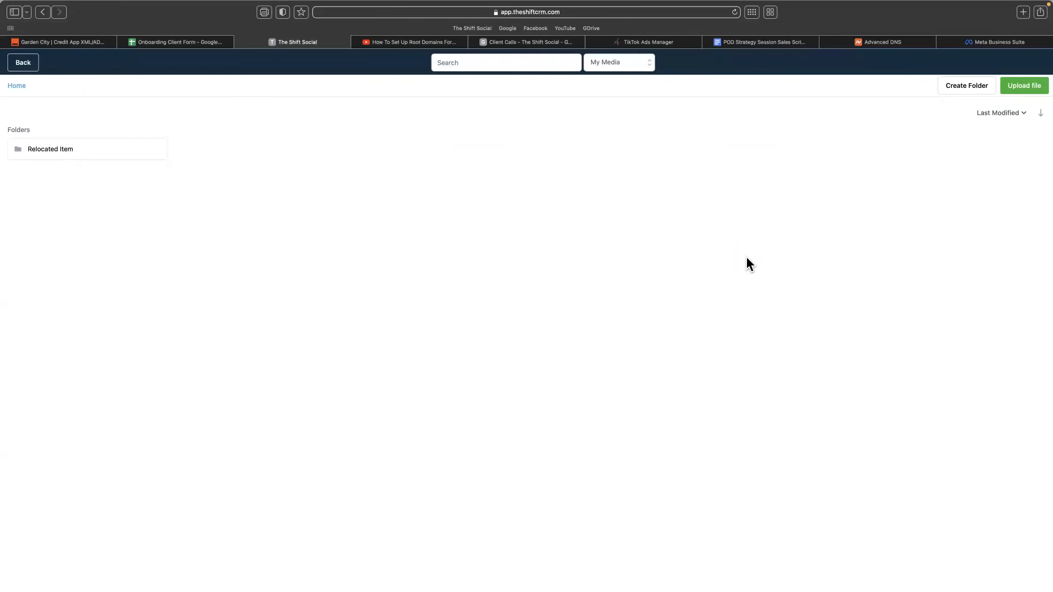
# - Browse the desktop files for a replacement image, cancel the upload and return to the page builder
pyautogui.click(1034, 89)
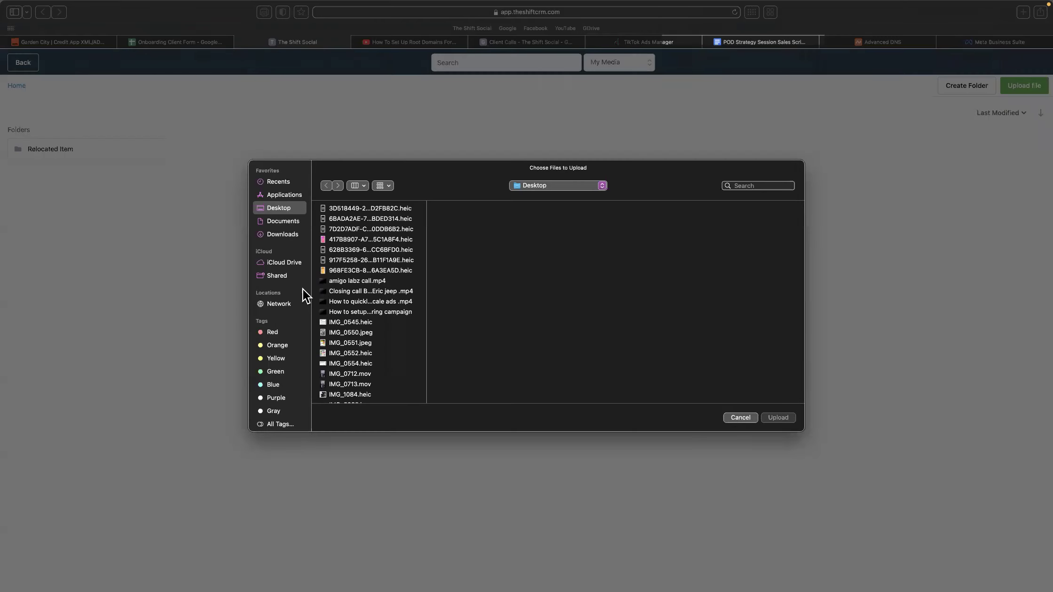
pyautogui.click(360, 249)
pyautogui.click(355, 288)
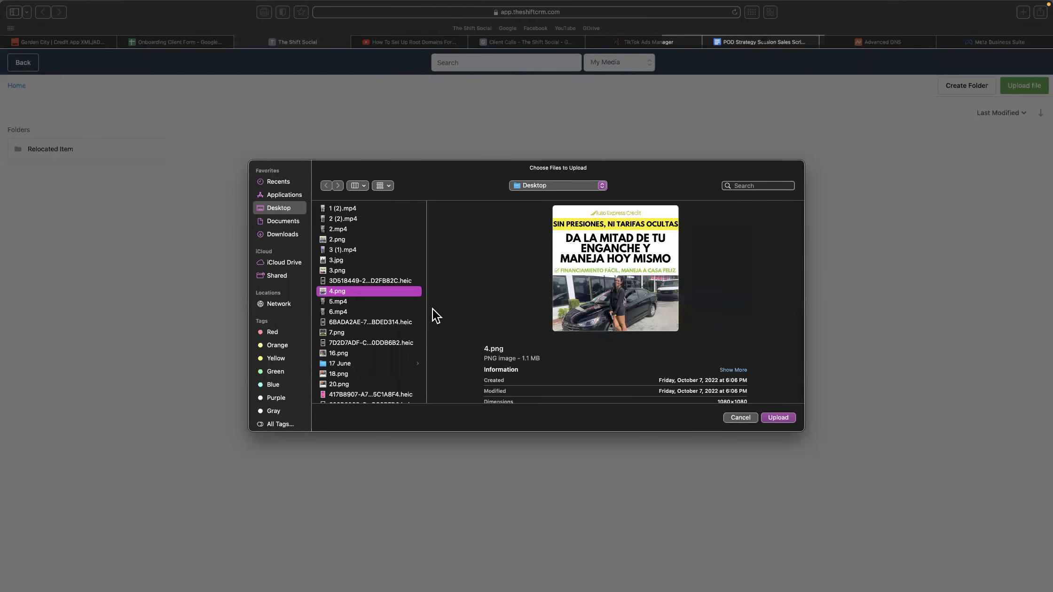
pyautogui.click(384, 268)
pyautogui.click(355, 228)
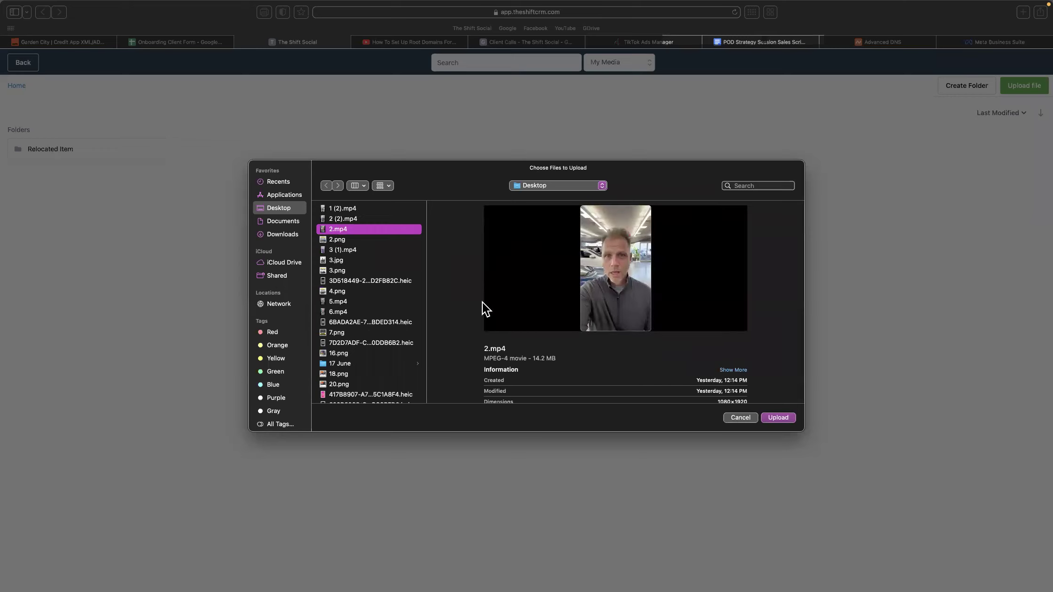
pyautogui.click(324, 322)
pyautogui.click(734, 417)
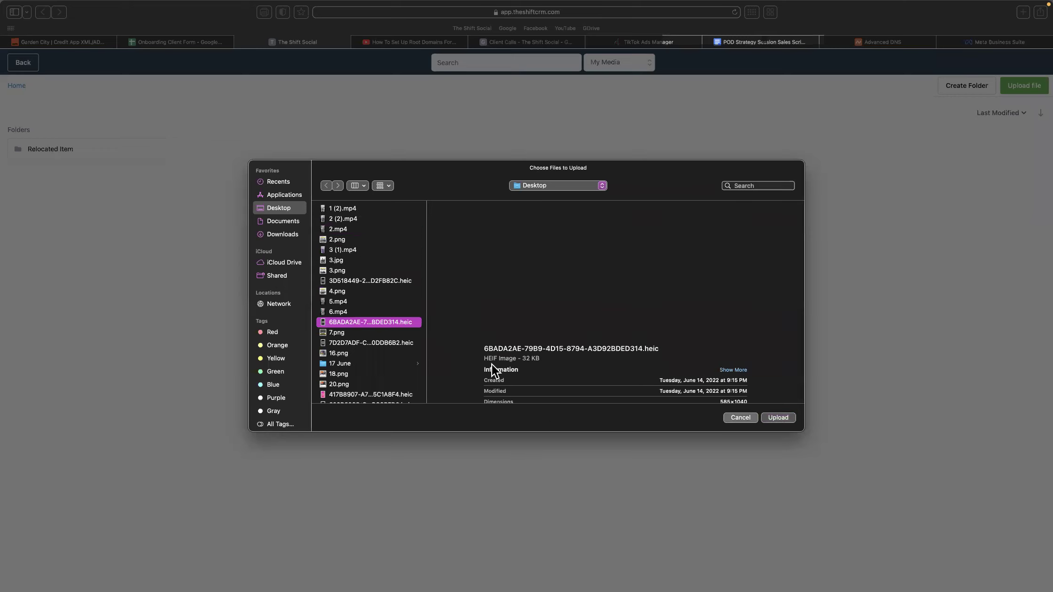
pyautogui.click(21, 63)
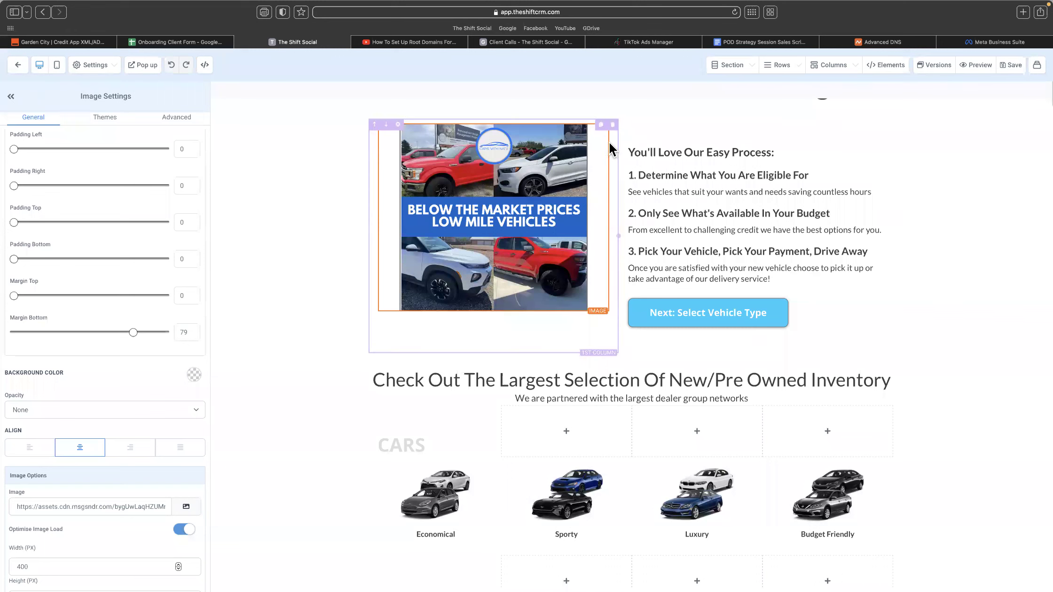
# - Save the home page, then check its customer testimonial images and mobile layout
pyautogui.click(1015, 71)
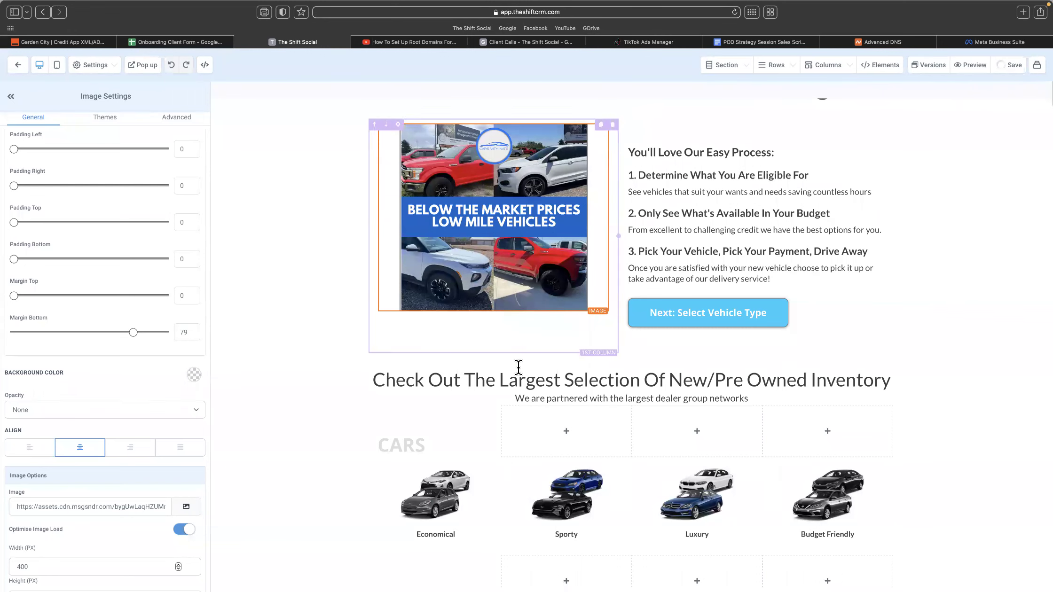
pyautogui.scroll(-15, 587, 360)
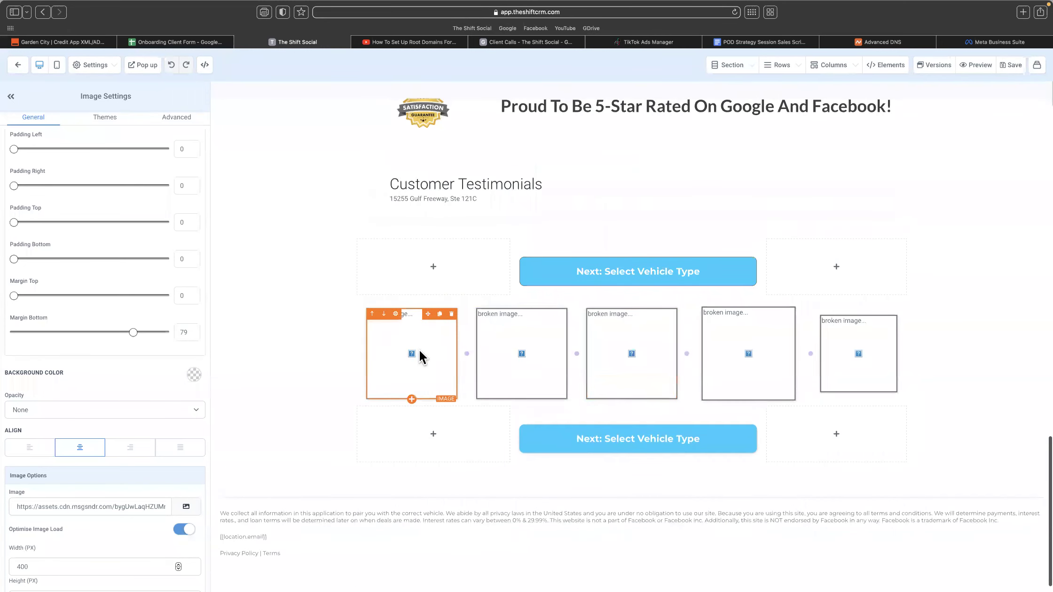
pyautogui.click(759, 348)
pyautogui.click(522, 357)
pyautogui.click(379, 358)
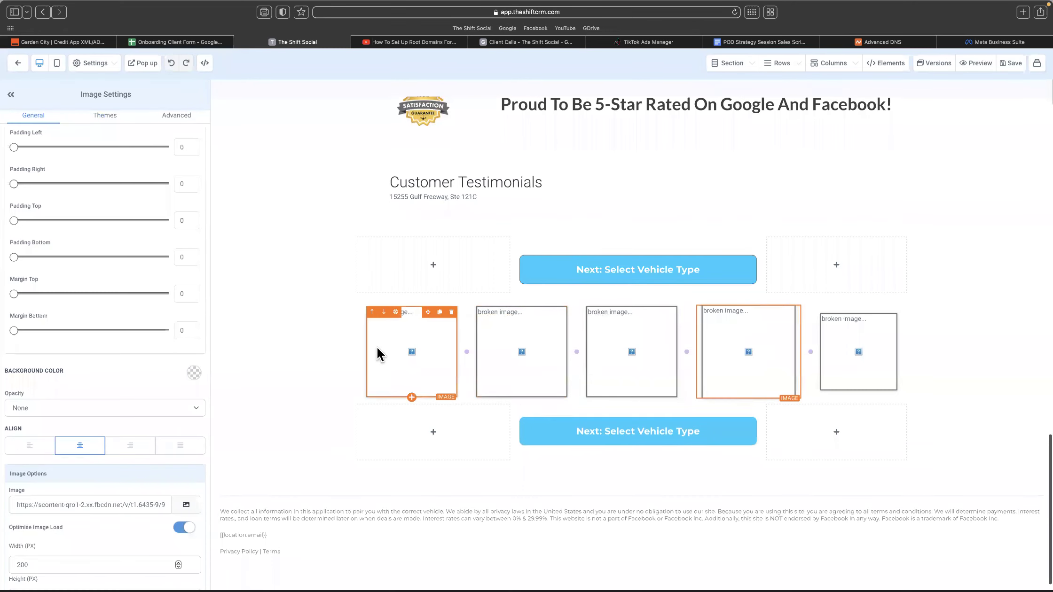
pyautogui.scroll(15, 377, 347)
pyautogui.click(57, 66)
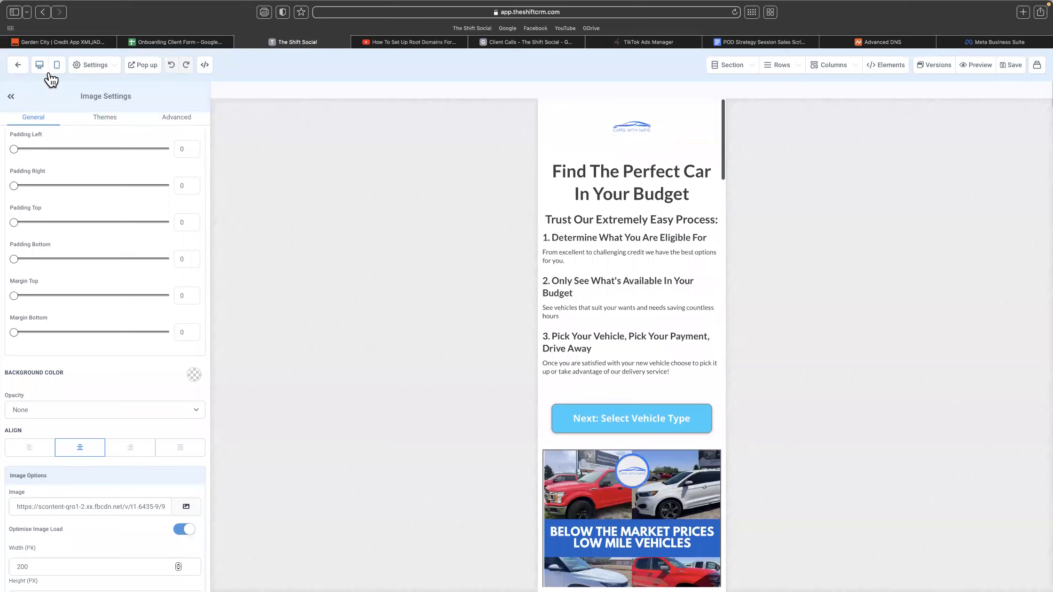
# - Return to the funnel's step list and preview the qualify page
pyautogui.click(17, 66)
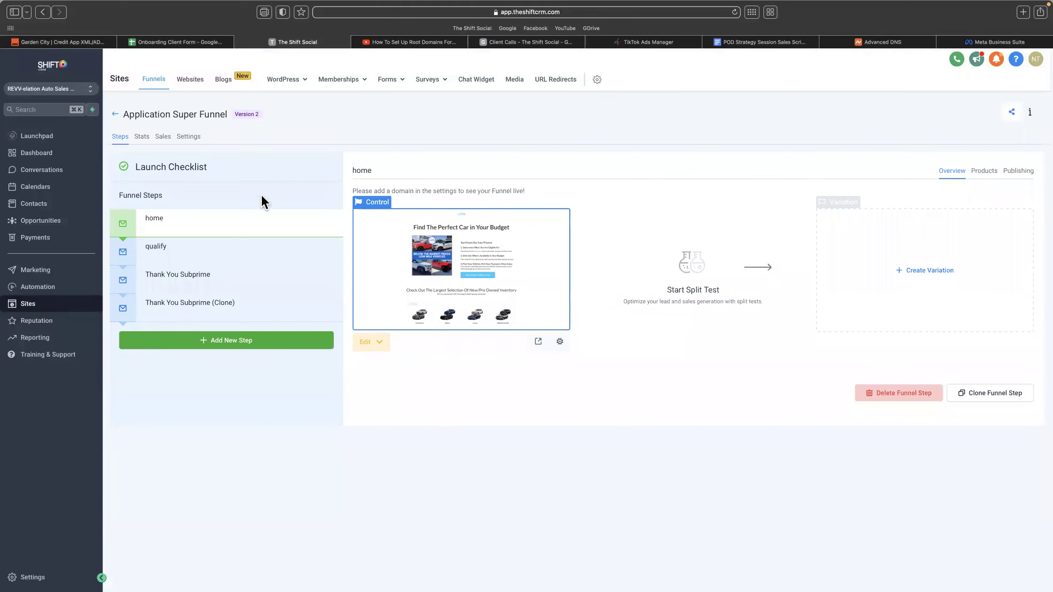
pyautogui.click(235, 258)
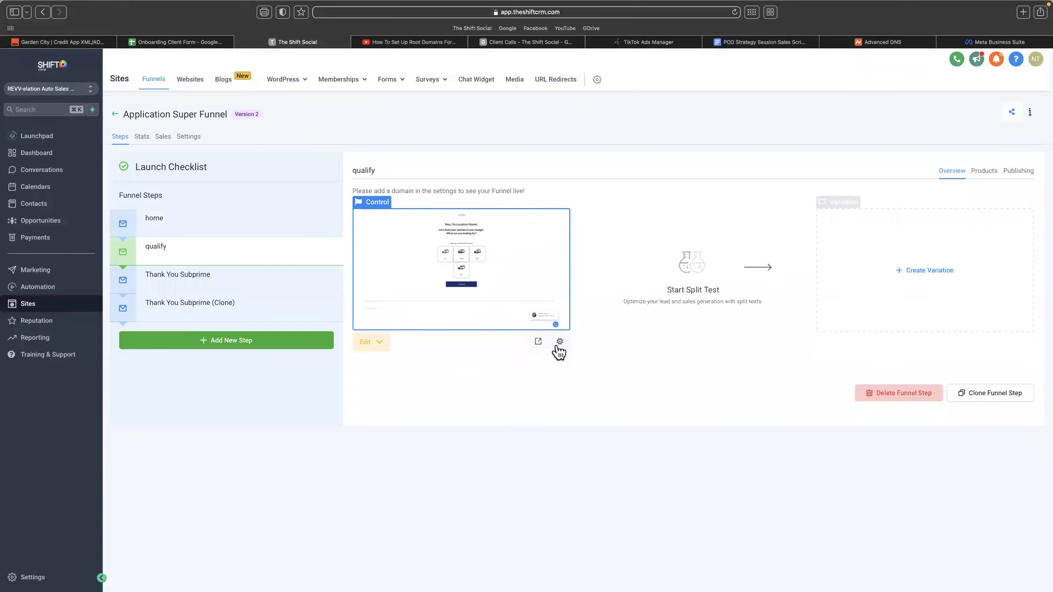
pyautogui.click(539, 341)
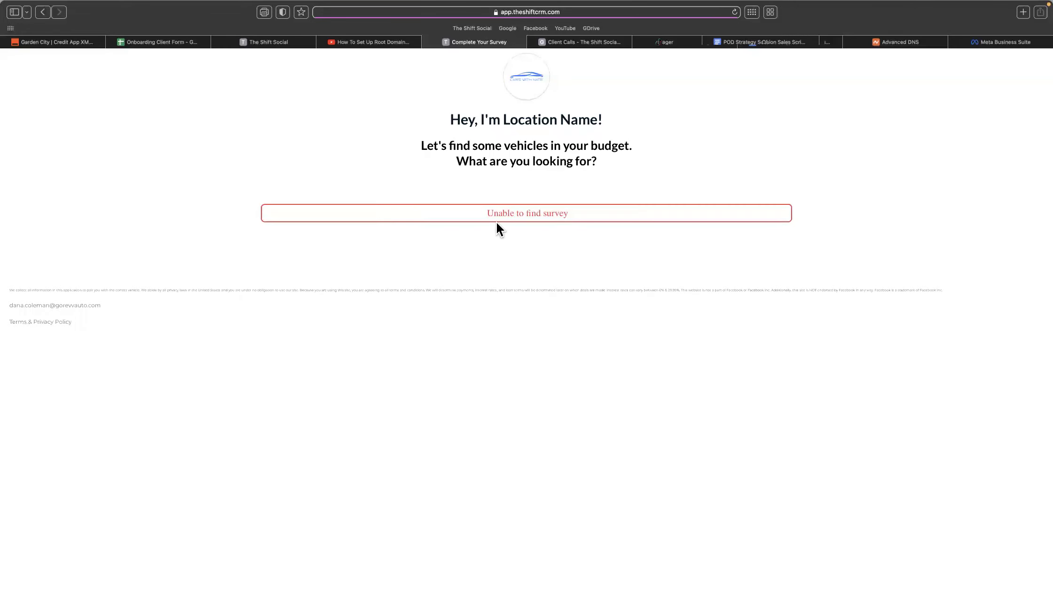
# - Switch to the Cars With Nate sub-account and open its survey builder list
pyautogui.click(261, 44)
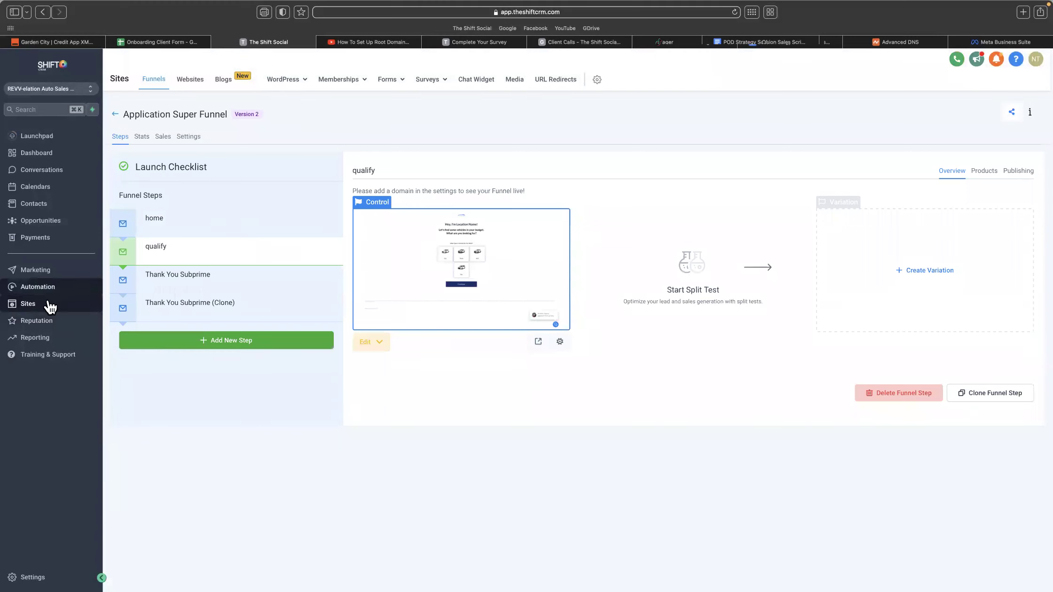
pyautogui.click(86, 91)
pyautogui.click(179, 93)
pyautogui.write('cars')
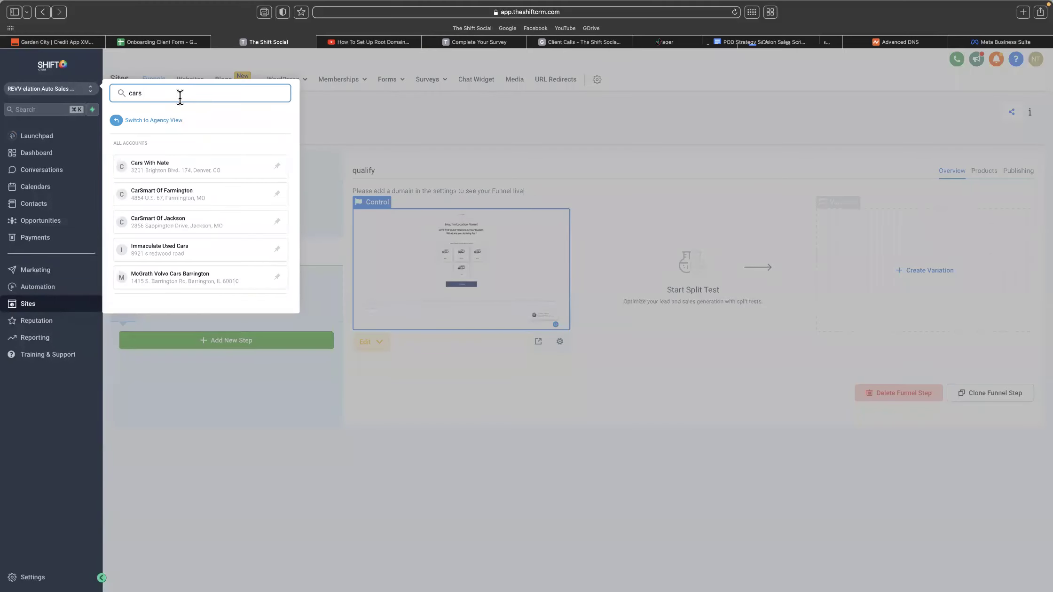
pyautogui.click(176, 167)
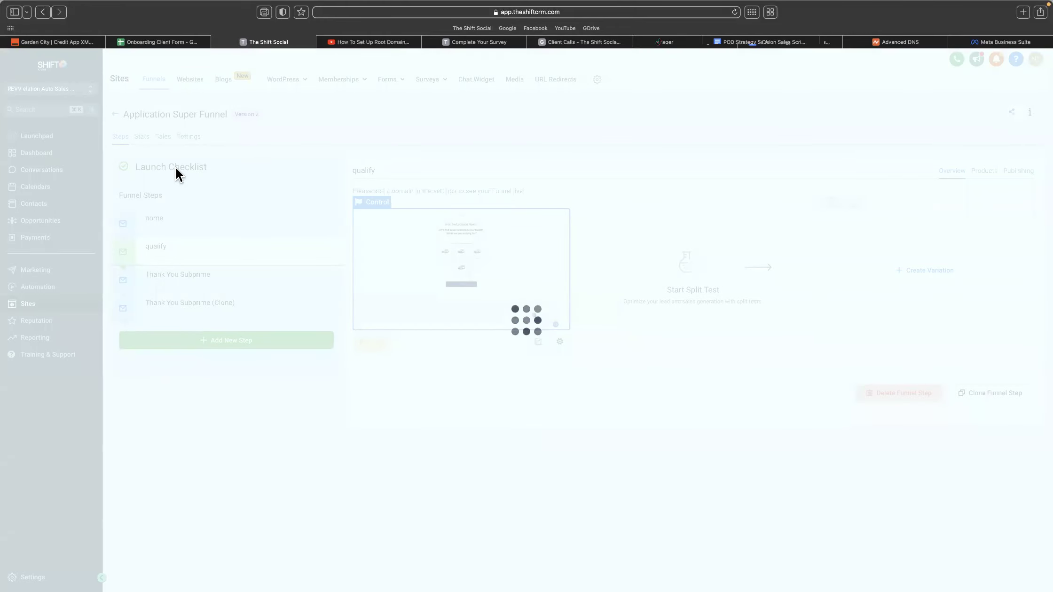
pyautogui.moveTo(429, 79)
pyautogui.click(419, 101)
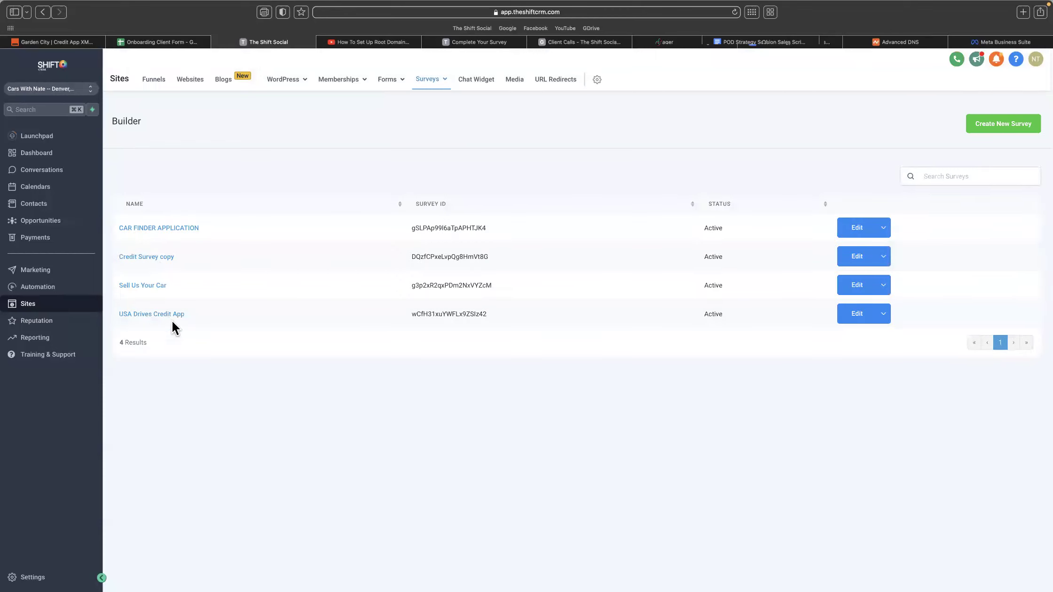
# - Start copying the USA Drives Credit App survey, choosing REVV-elation Auto Sales LLC as a destination location
pyautogui.click(888, 314)
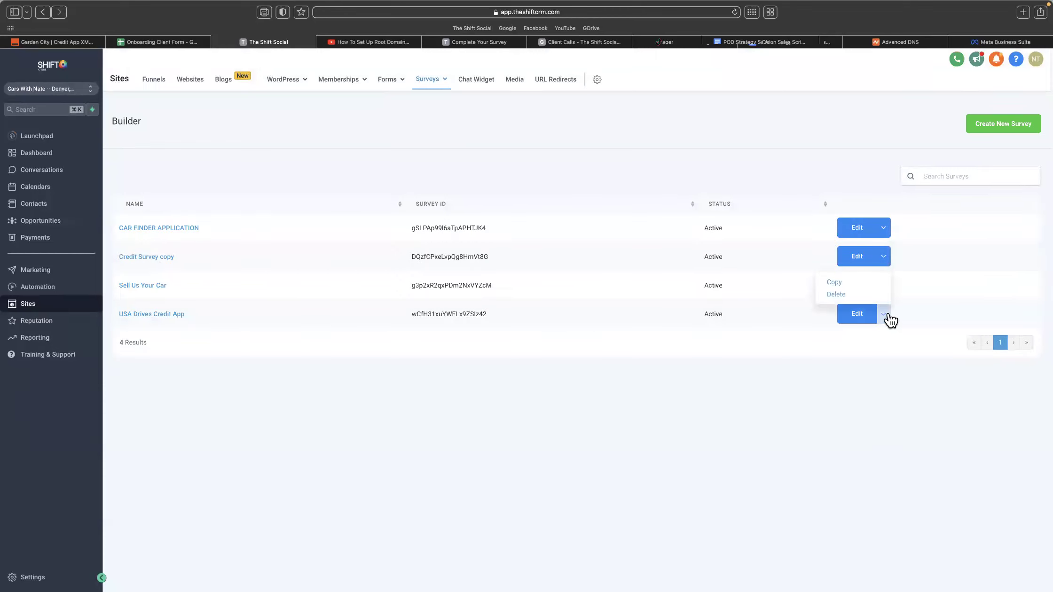
pyautogui.click(849, 283)
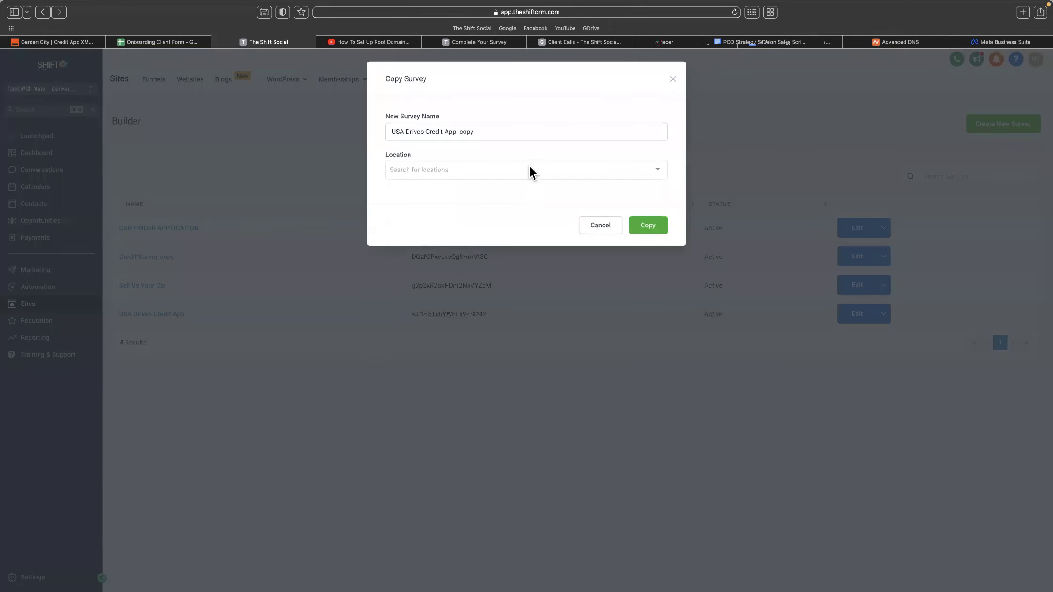
pyautogui.click(504, 165)
pyautogui.write('rev')
pyautogui.click(484, 191)
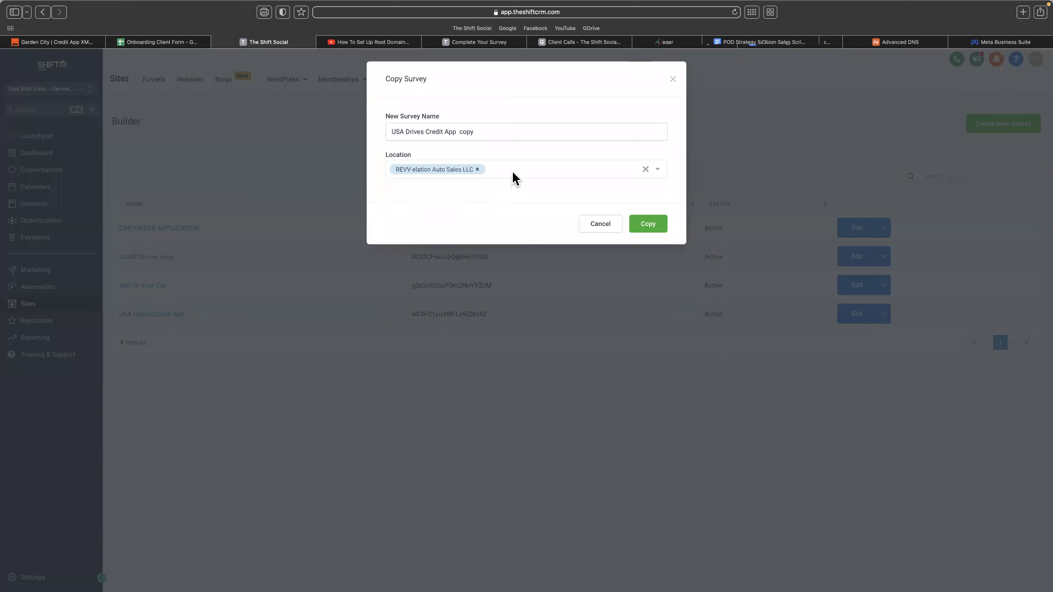
# - Add Carriker Auto and the location matching "garde" as further destinations and copy the survey to them
pyautogui.click(511, 169)
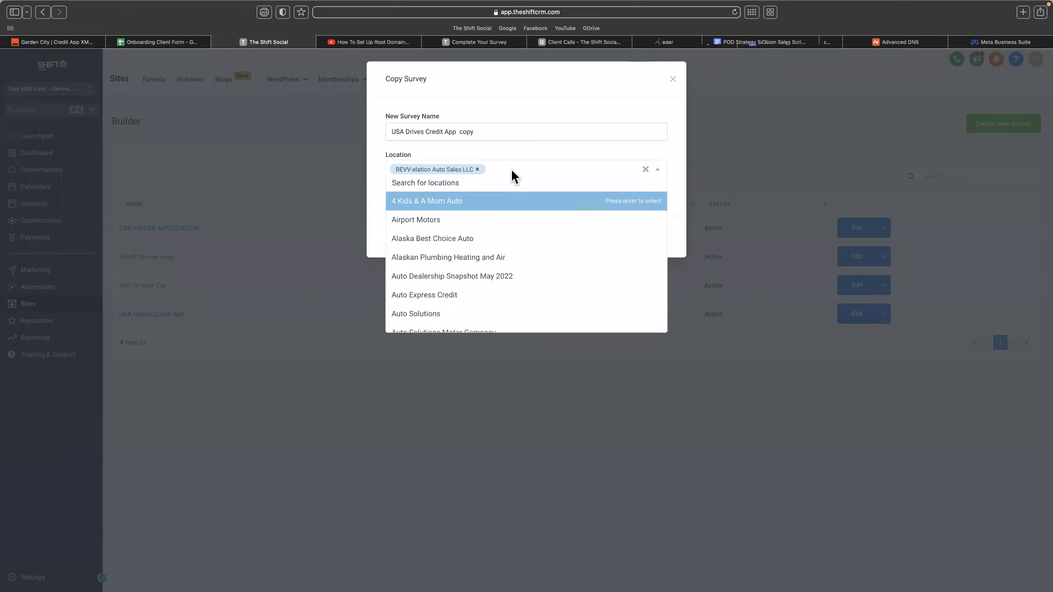
pyautogui.write('car')
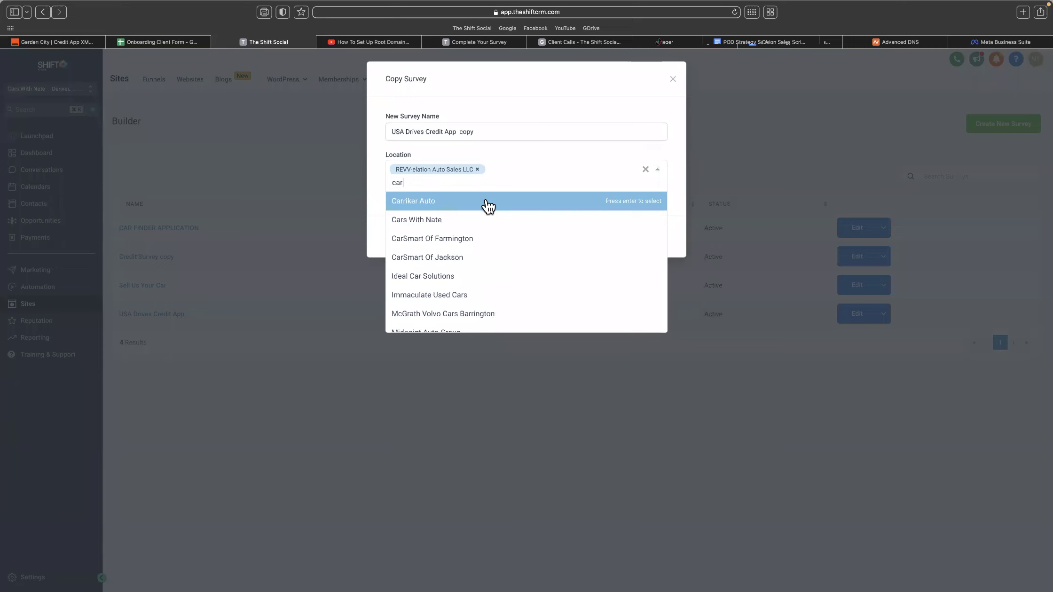
pyautogui.click(485, 201)
pyautogui.write('gar')
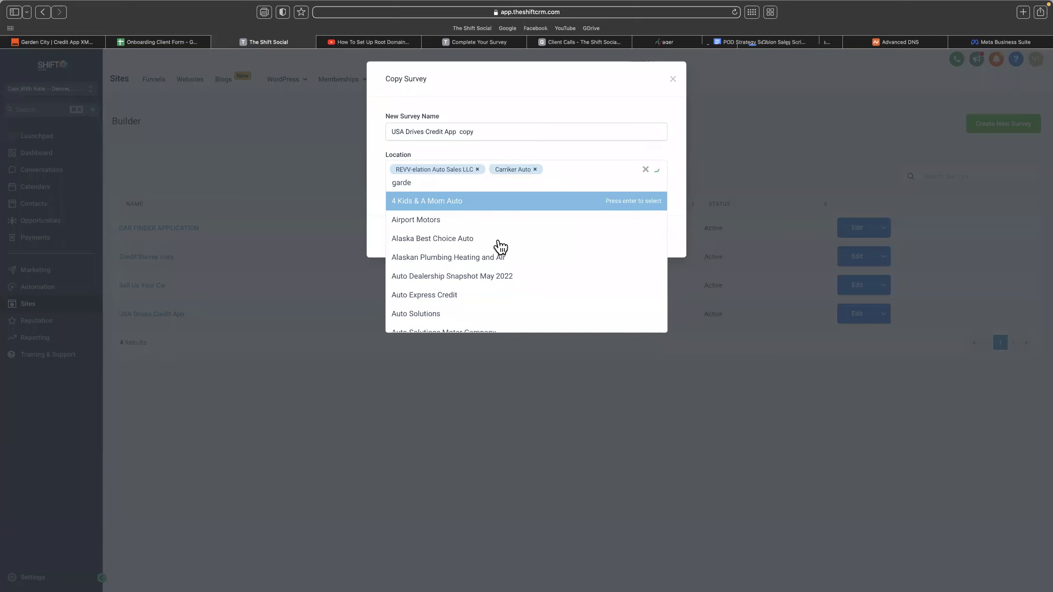
pyautogui.write('de')
pyautogui.click(508, 202)
pyautogui.click(647, 239)
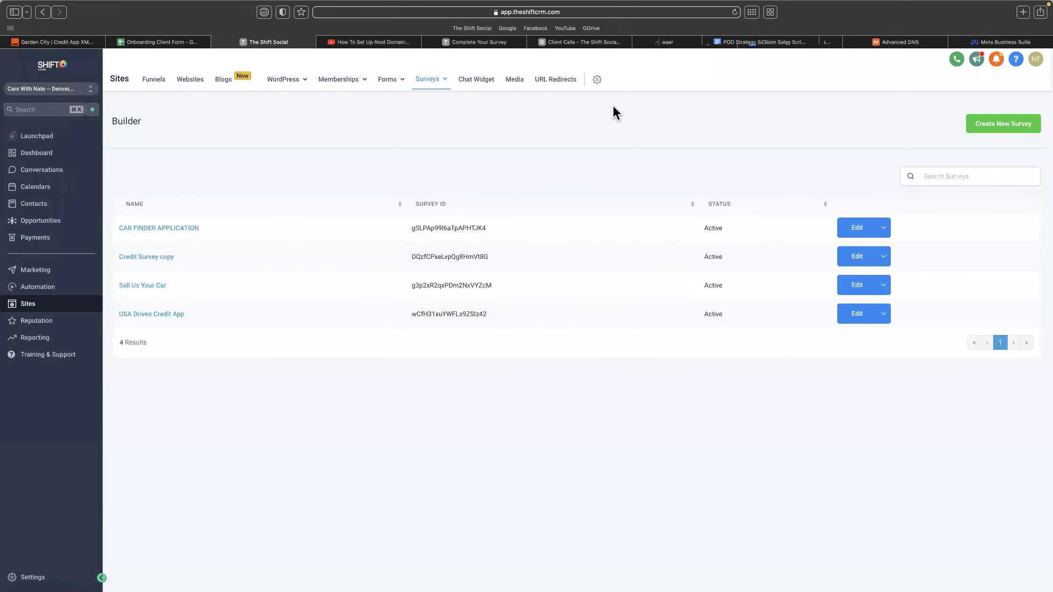
# - Switch to the REVV-elation Auto Sales LLC sub-account
pyautogui.click(39, 174)
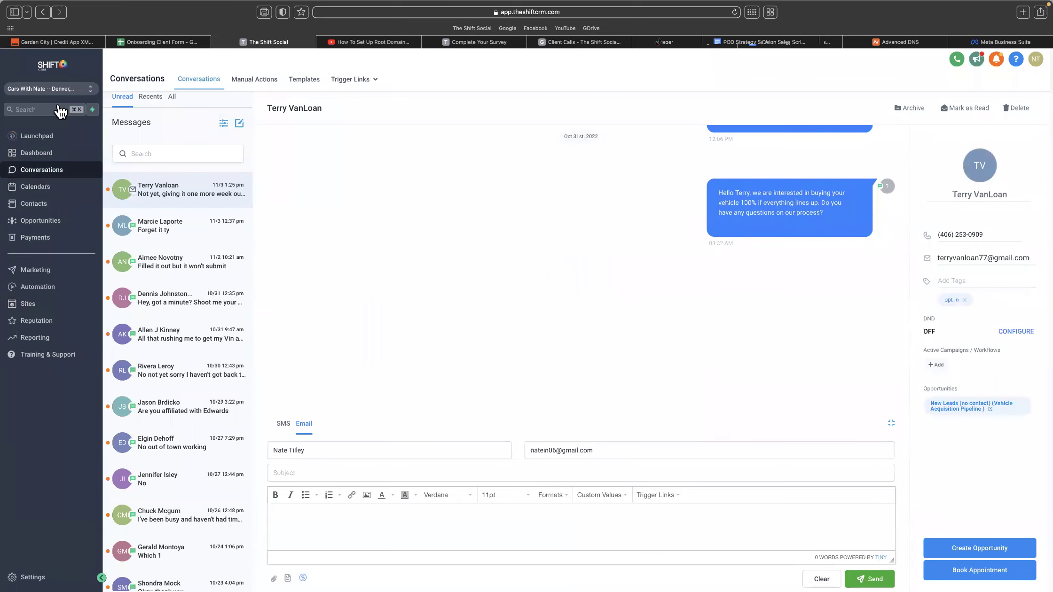
pyautogui.click(84, 91)
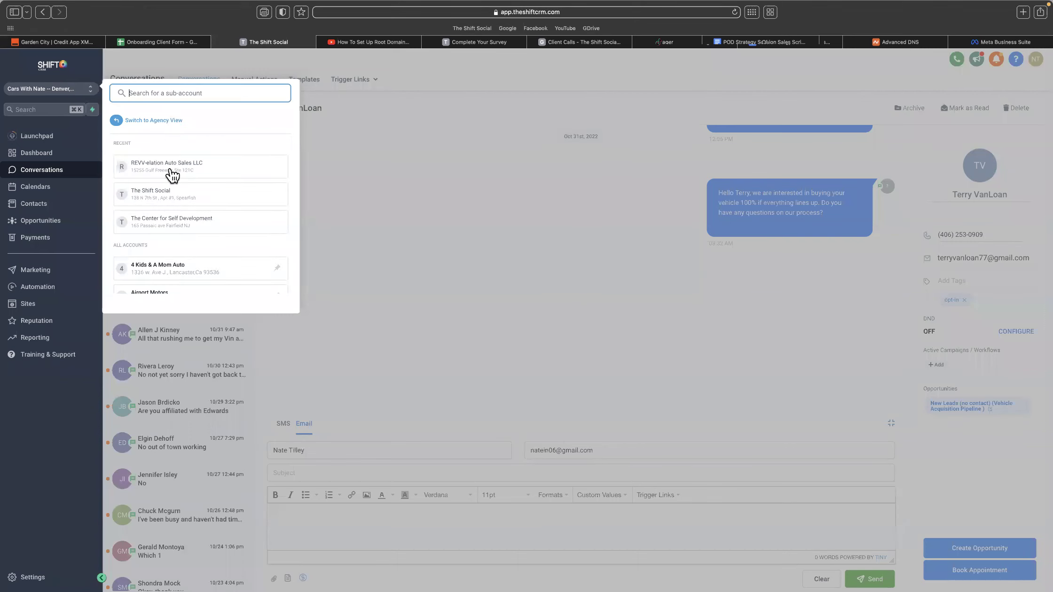
pyautogui.click(173, 173)
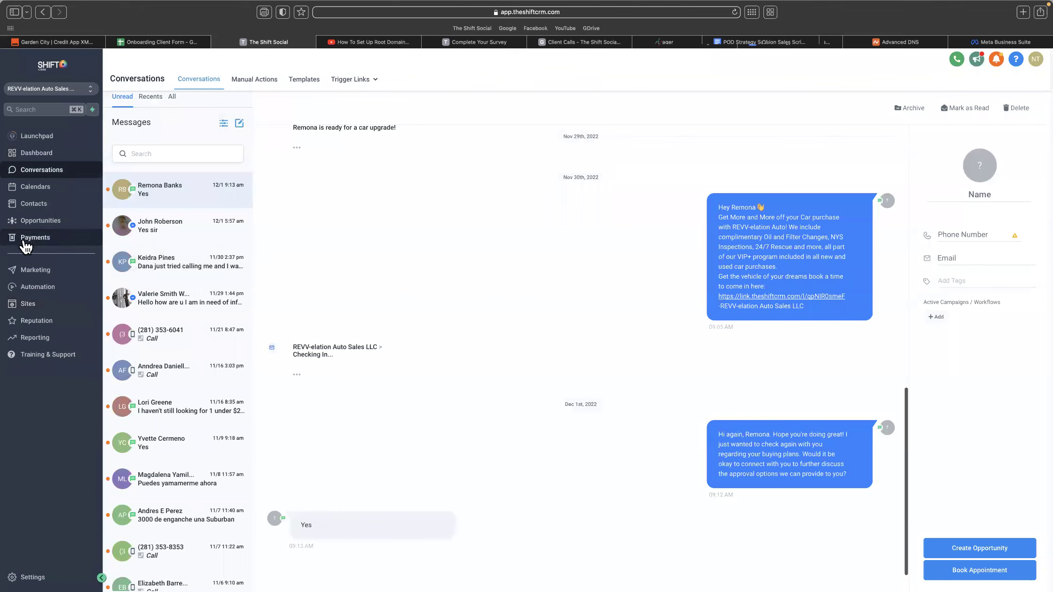
pyautogui.click(190, 273)
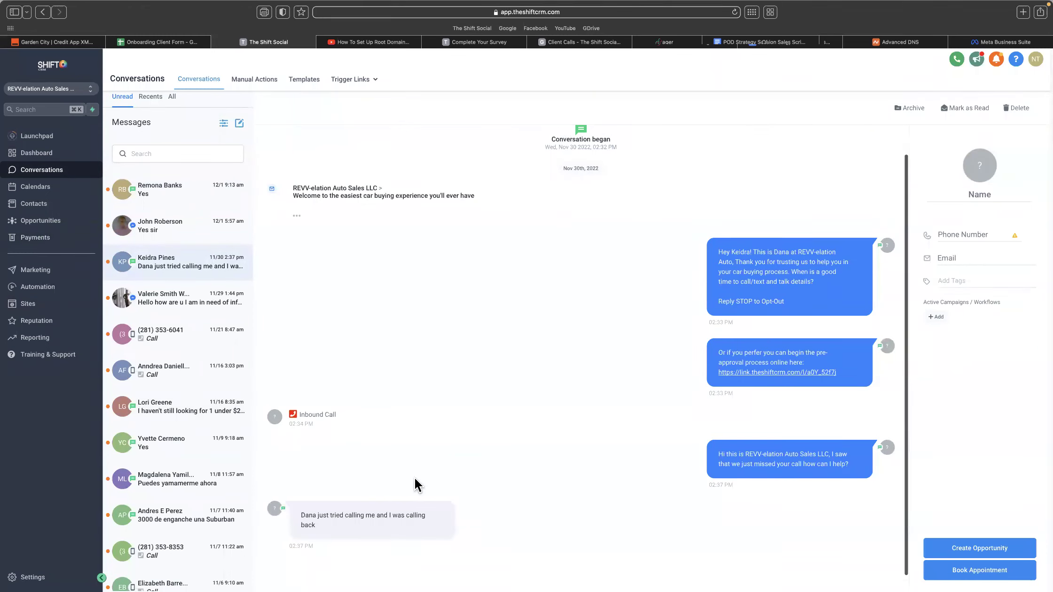
pyautogui.click(43, 205)
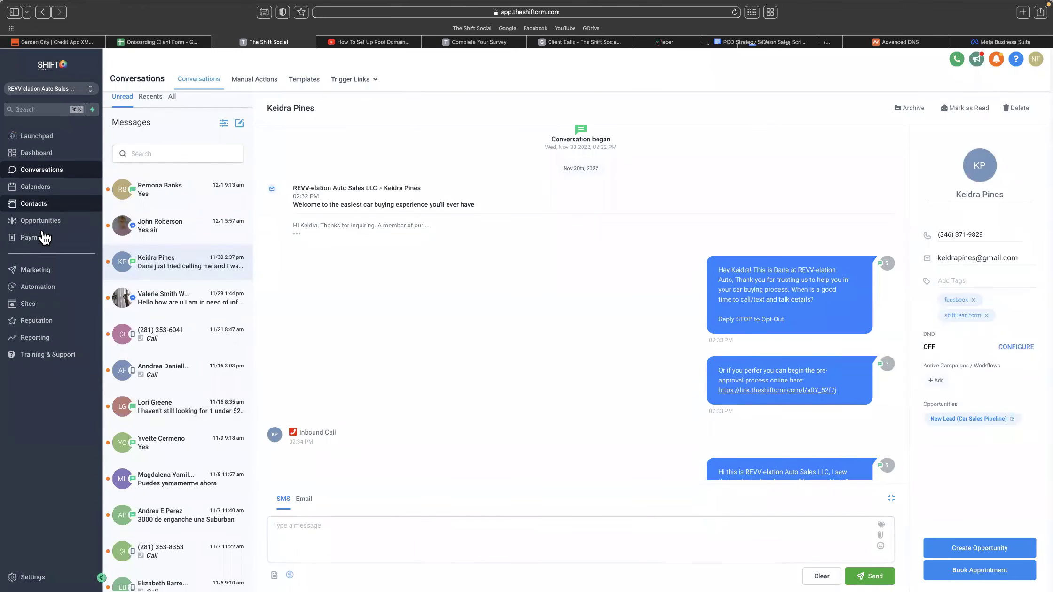
pyautogui.click(41, 221)
# - Open the qualify page of the Application Super Funnel for editing in the page builder
pyautogui.click(26, 308)
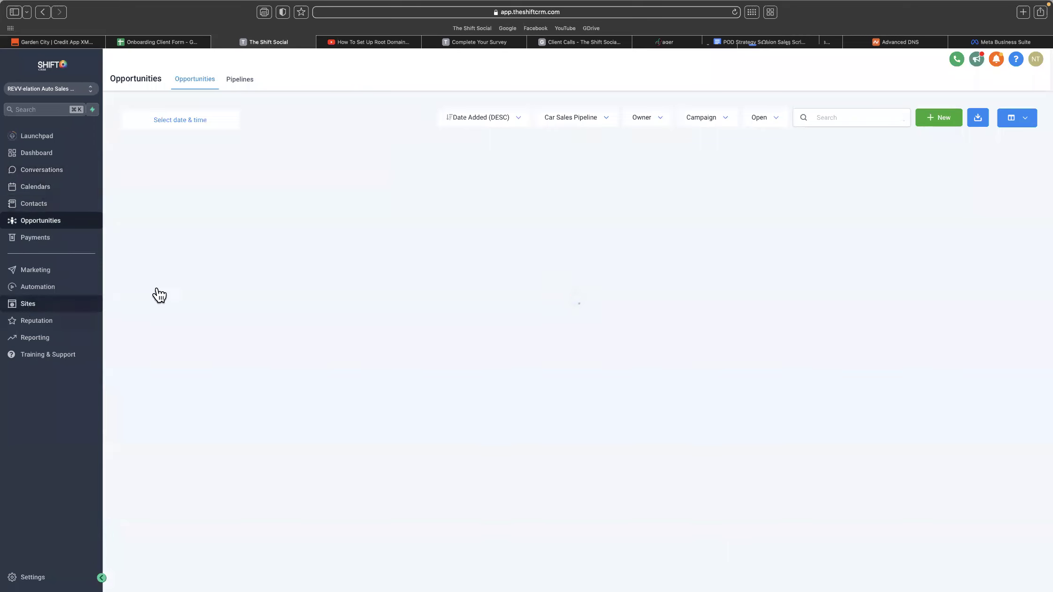
pyautogui.click(374, 151)
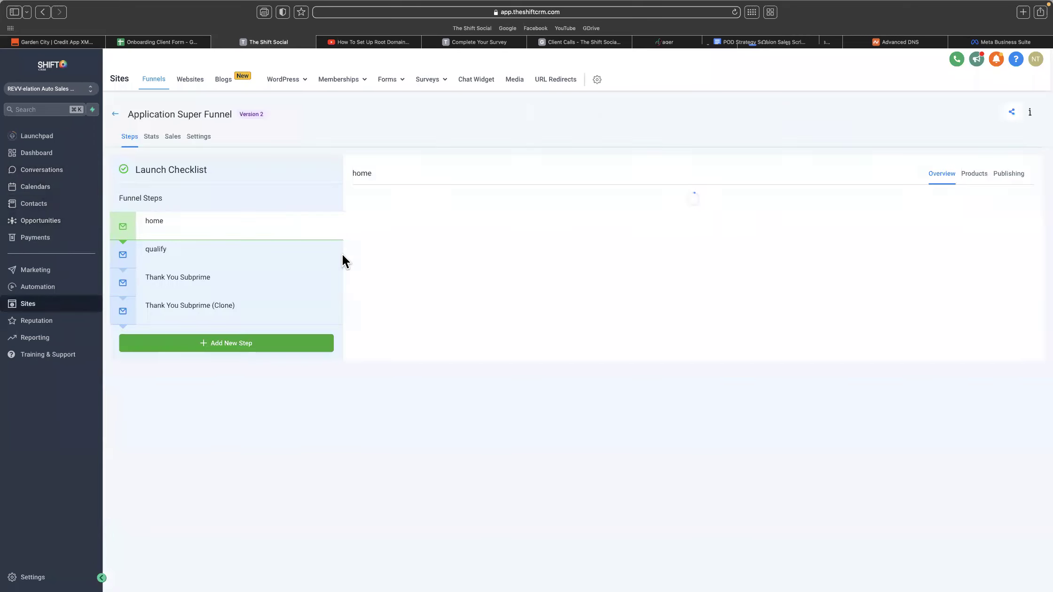
pyautogui.click(209, 254)
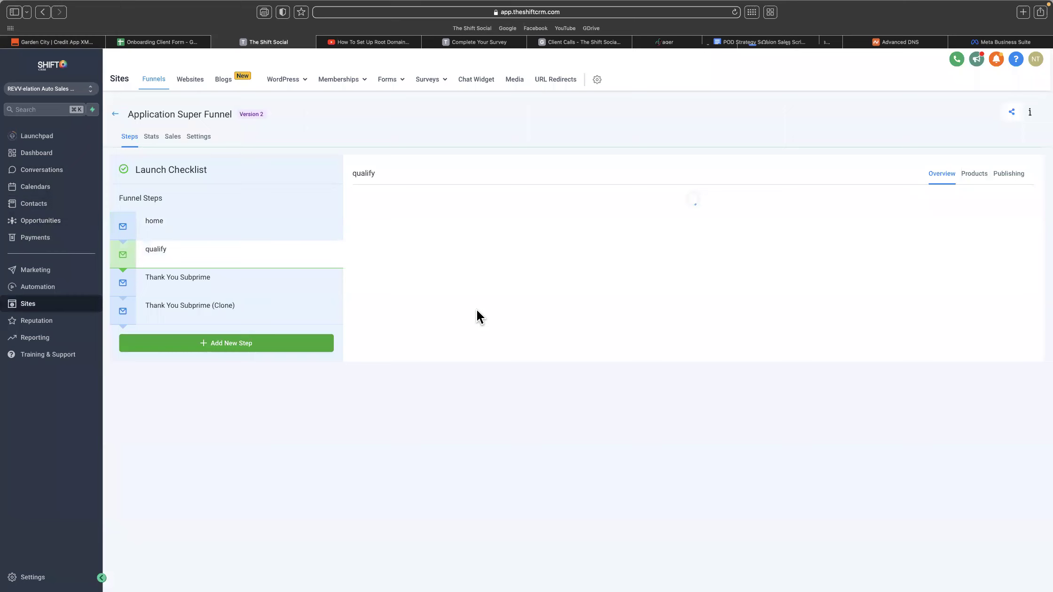
pyautogui.click(376, 354)
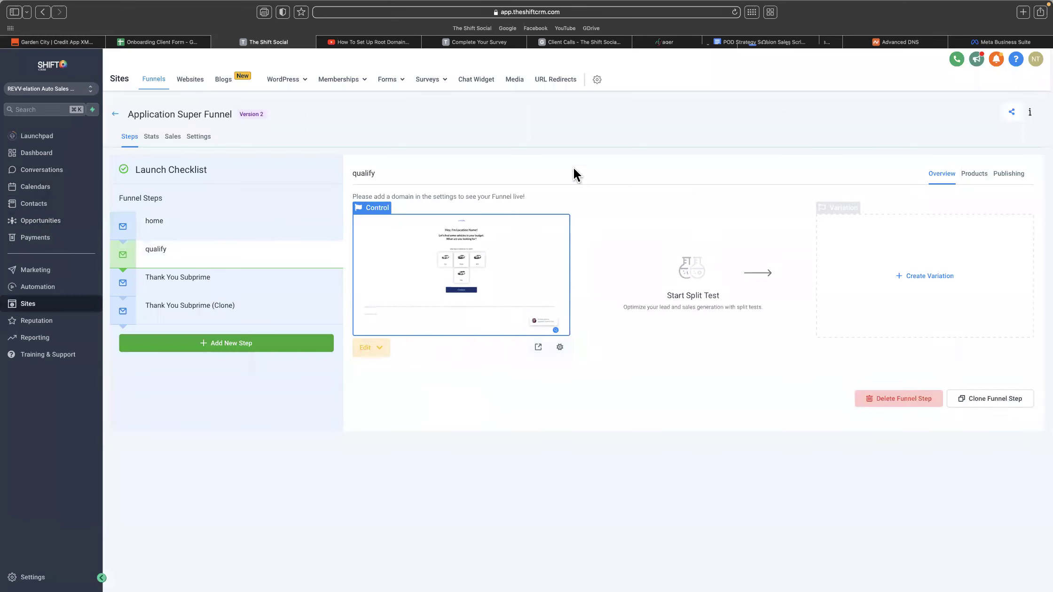
pyautogui.click(383, 374)
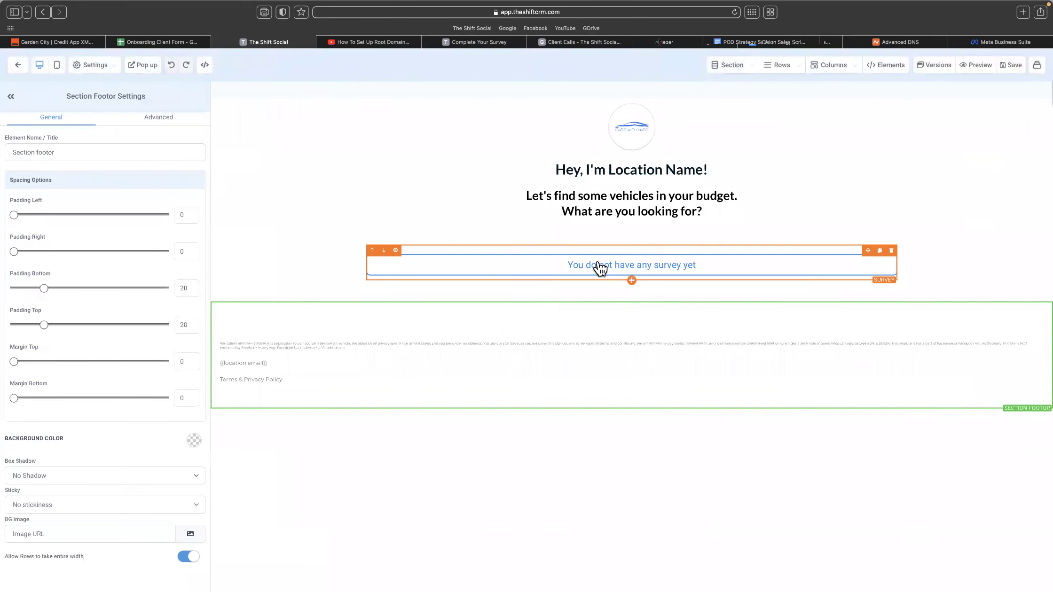
# - Assign the USA Drives Credit App copy survey to the qualify page's empty survey element
pyautogui.click(598, 269)
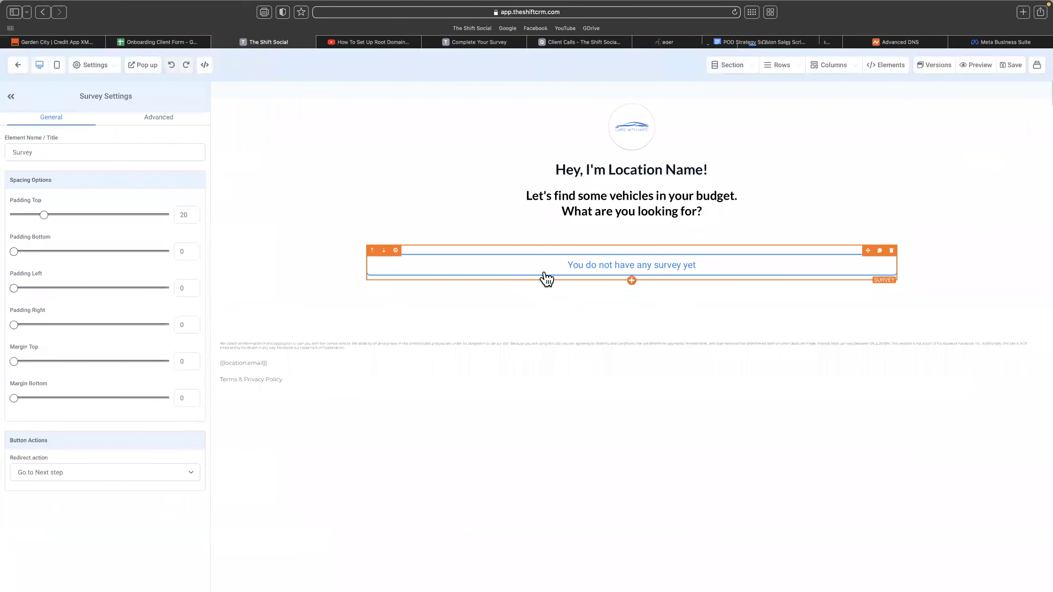
pyautogui.click(155, 446)
pyautogui.click(96, 446)
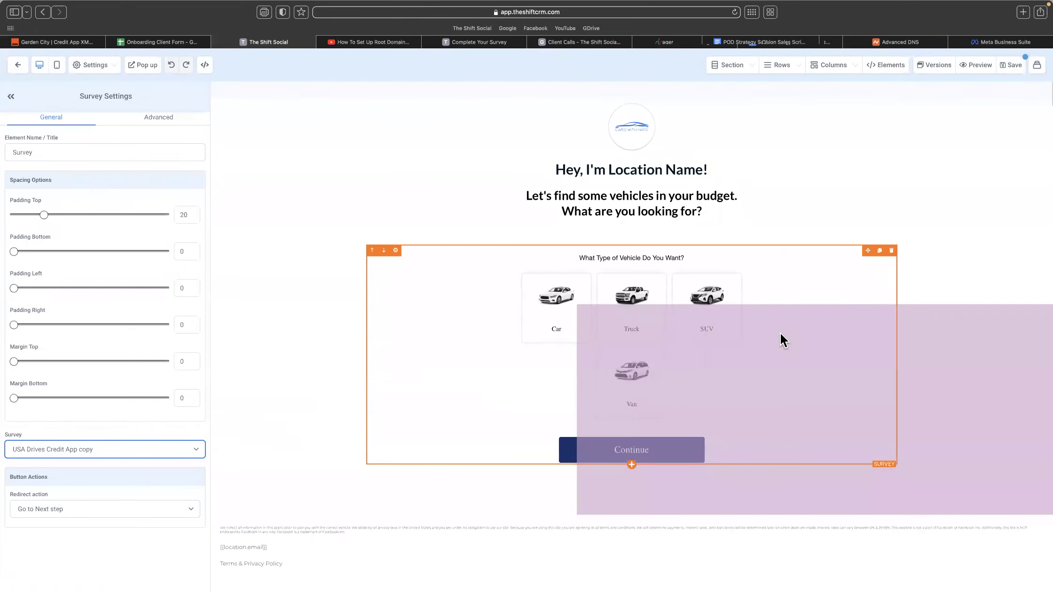
pyautogui.click(1040, 254)
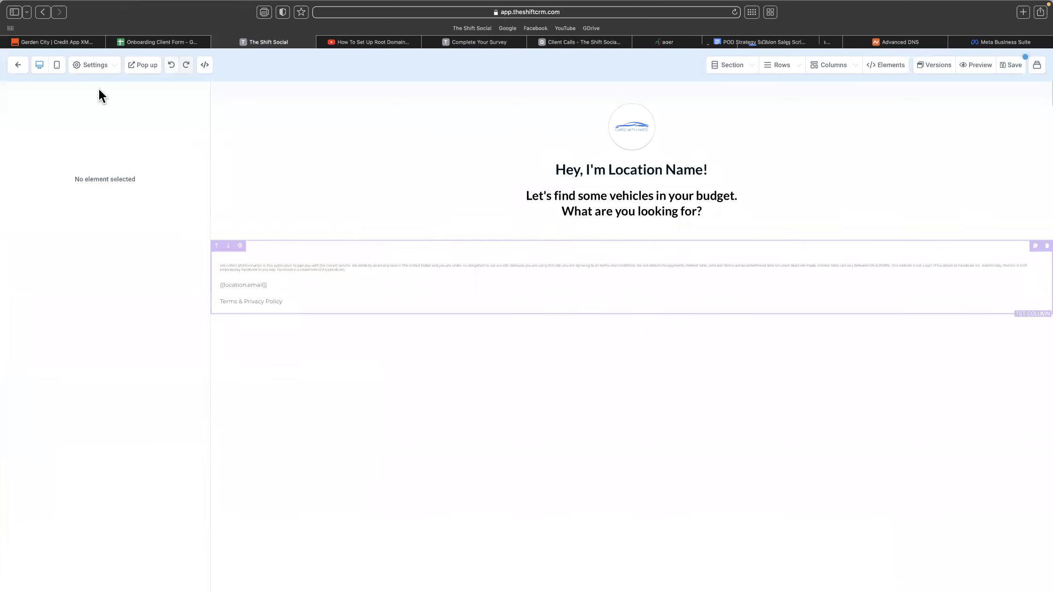
pyautogui.click(172, 66)
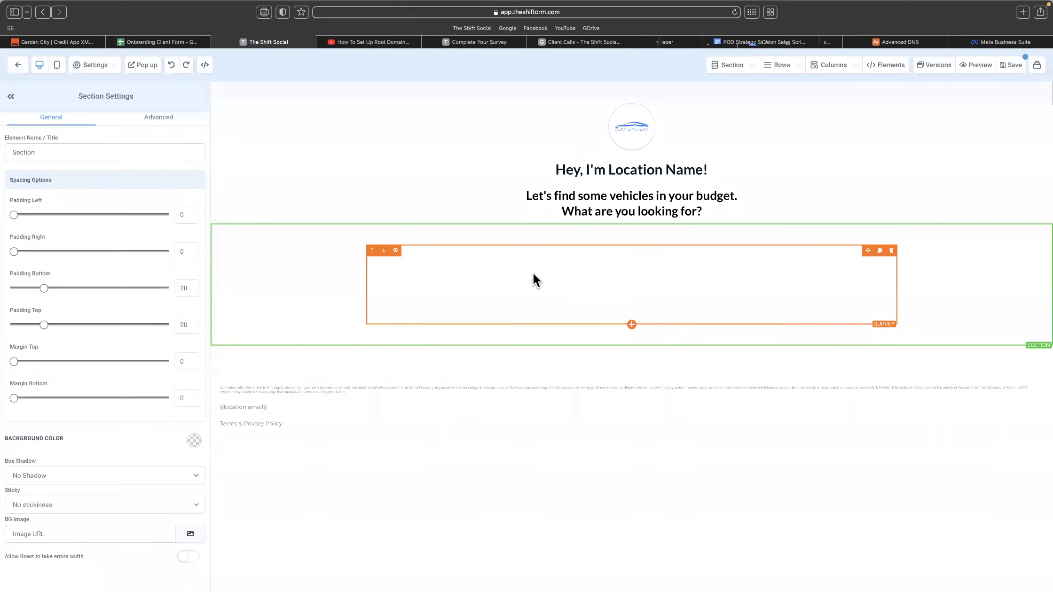
# - Save the qualify page and open its preview
pyautogui.click(1011, 66)
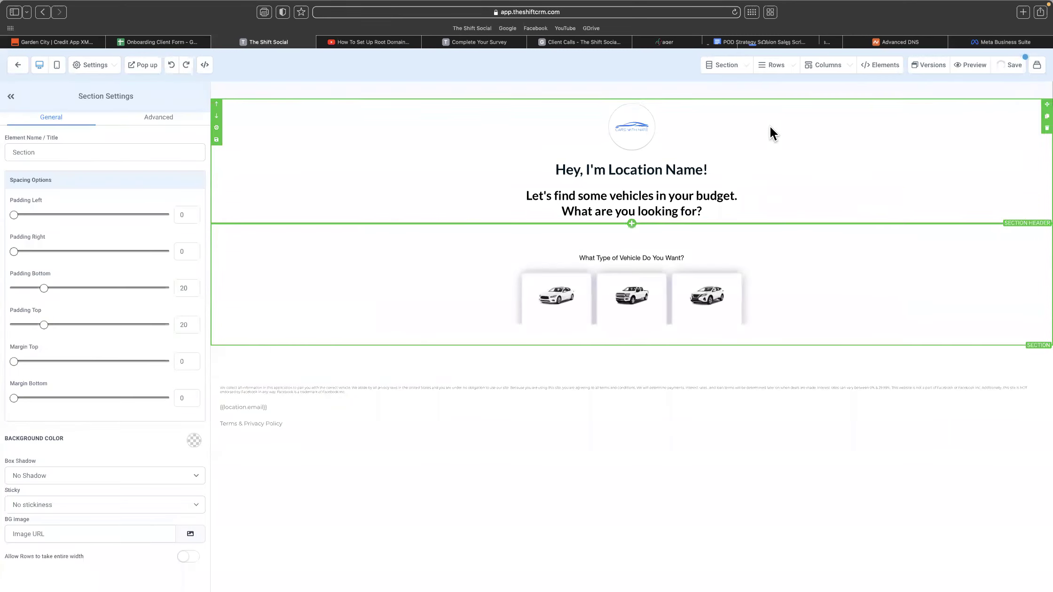
pyautogui.click(972, 61)
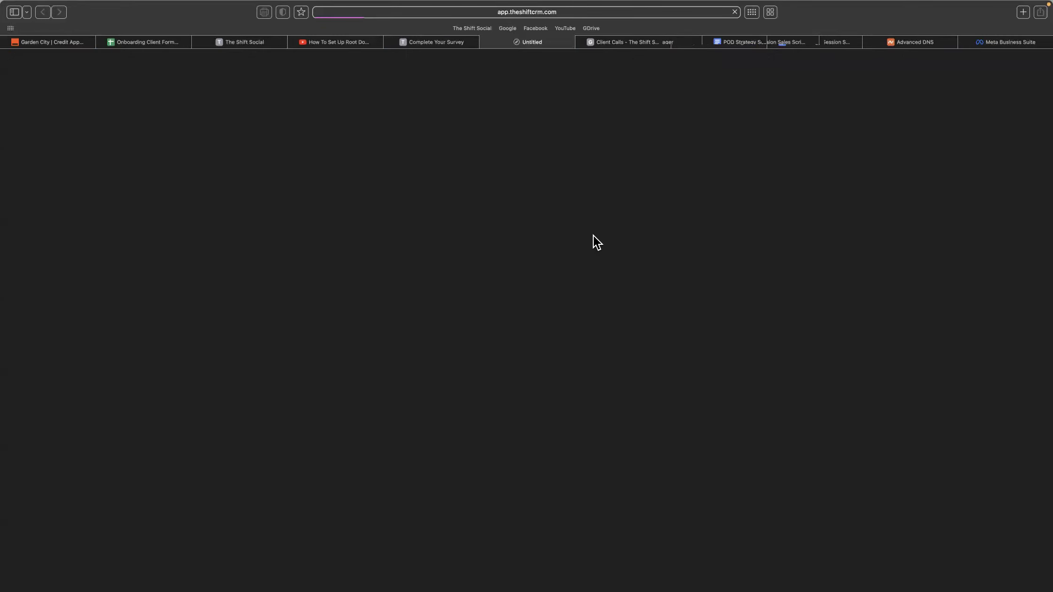